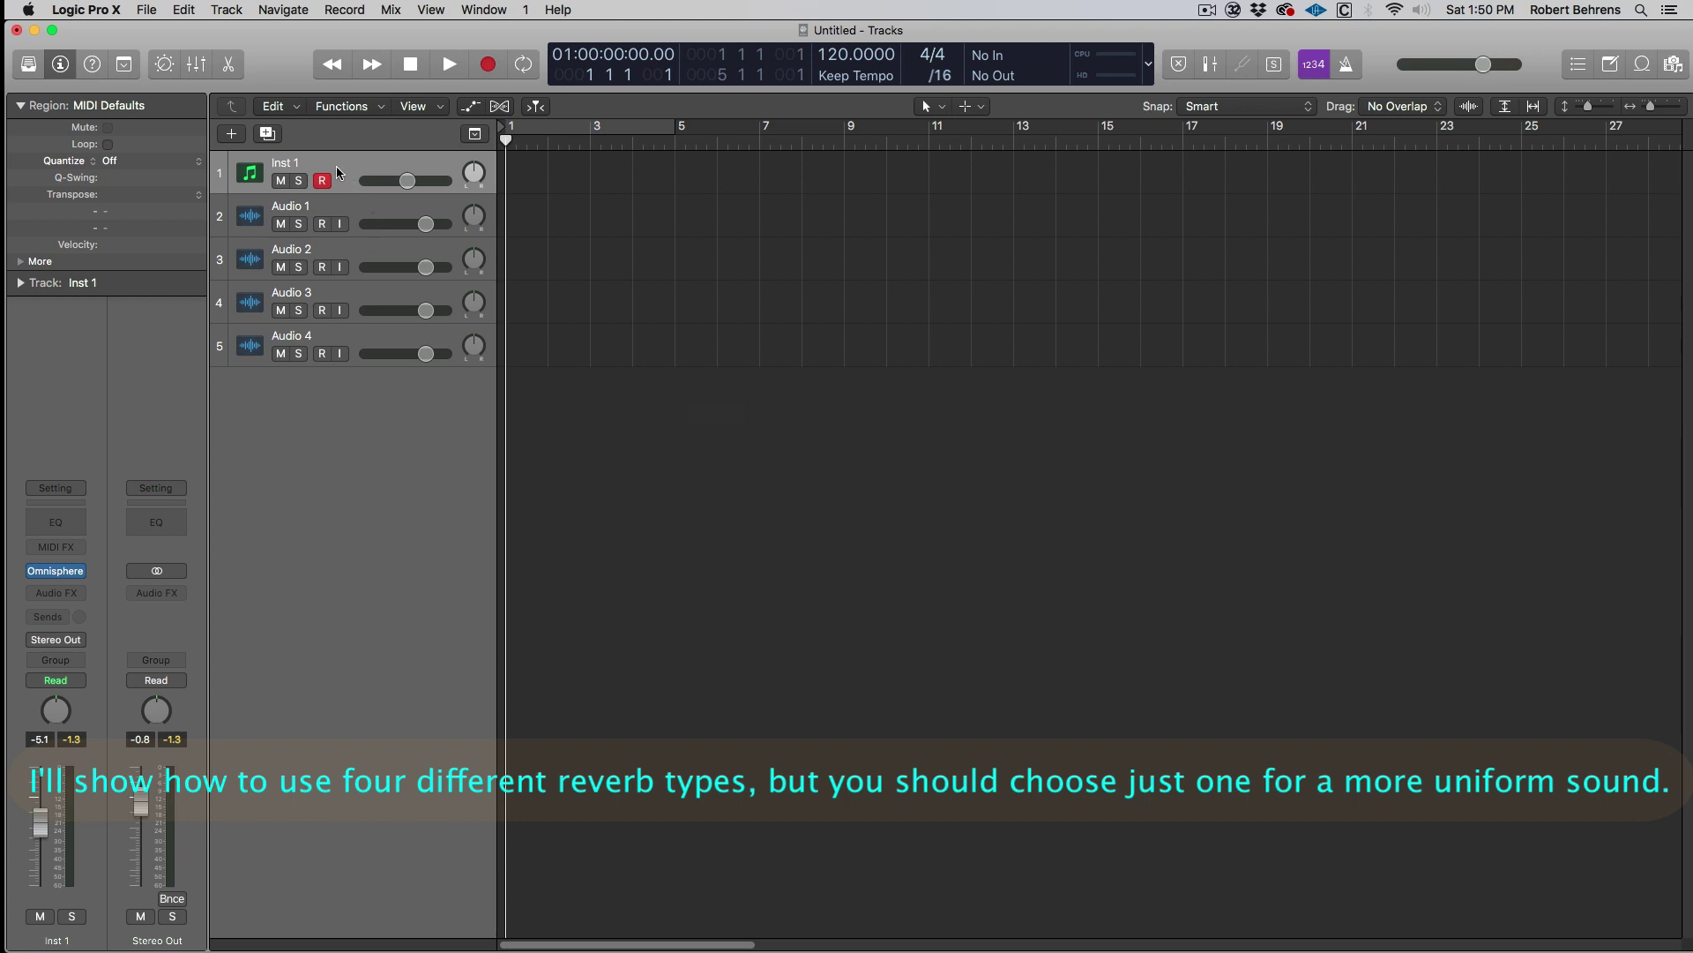
# Step: Open the Omnisphere instrument on the Inst 1 track and switch on the arpeggiator for its Classic Nylon Strings patch
pyautogui.click(59, 574)
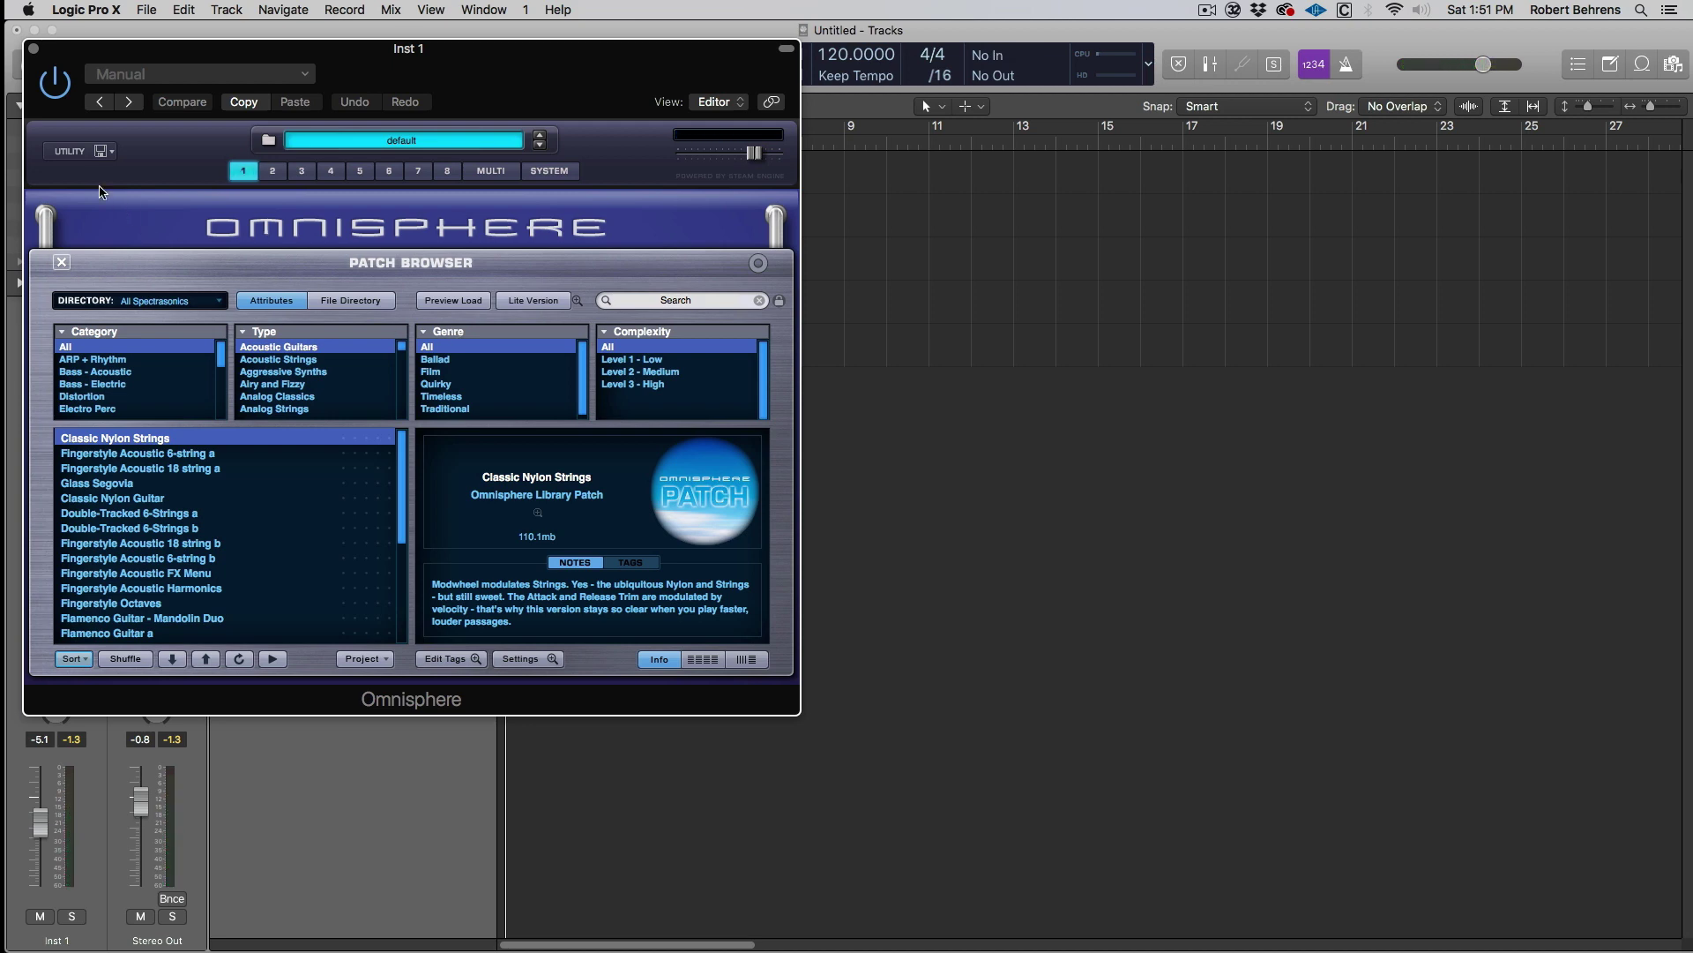
pyautogui.click(62, 262)
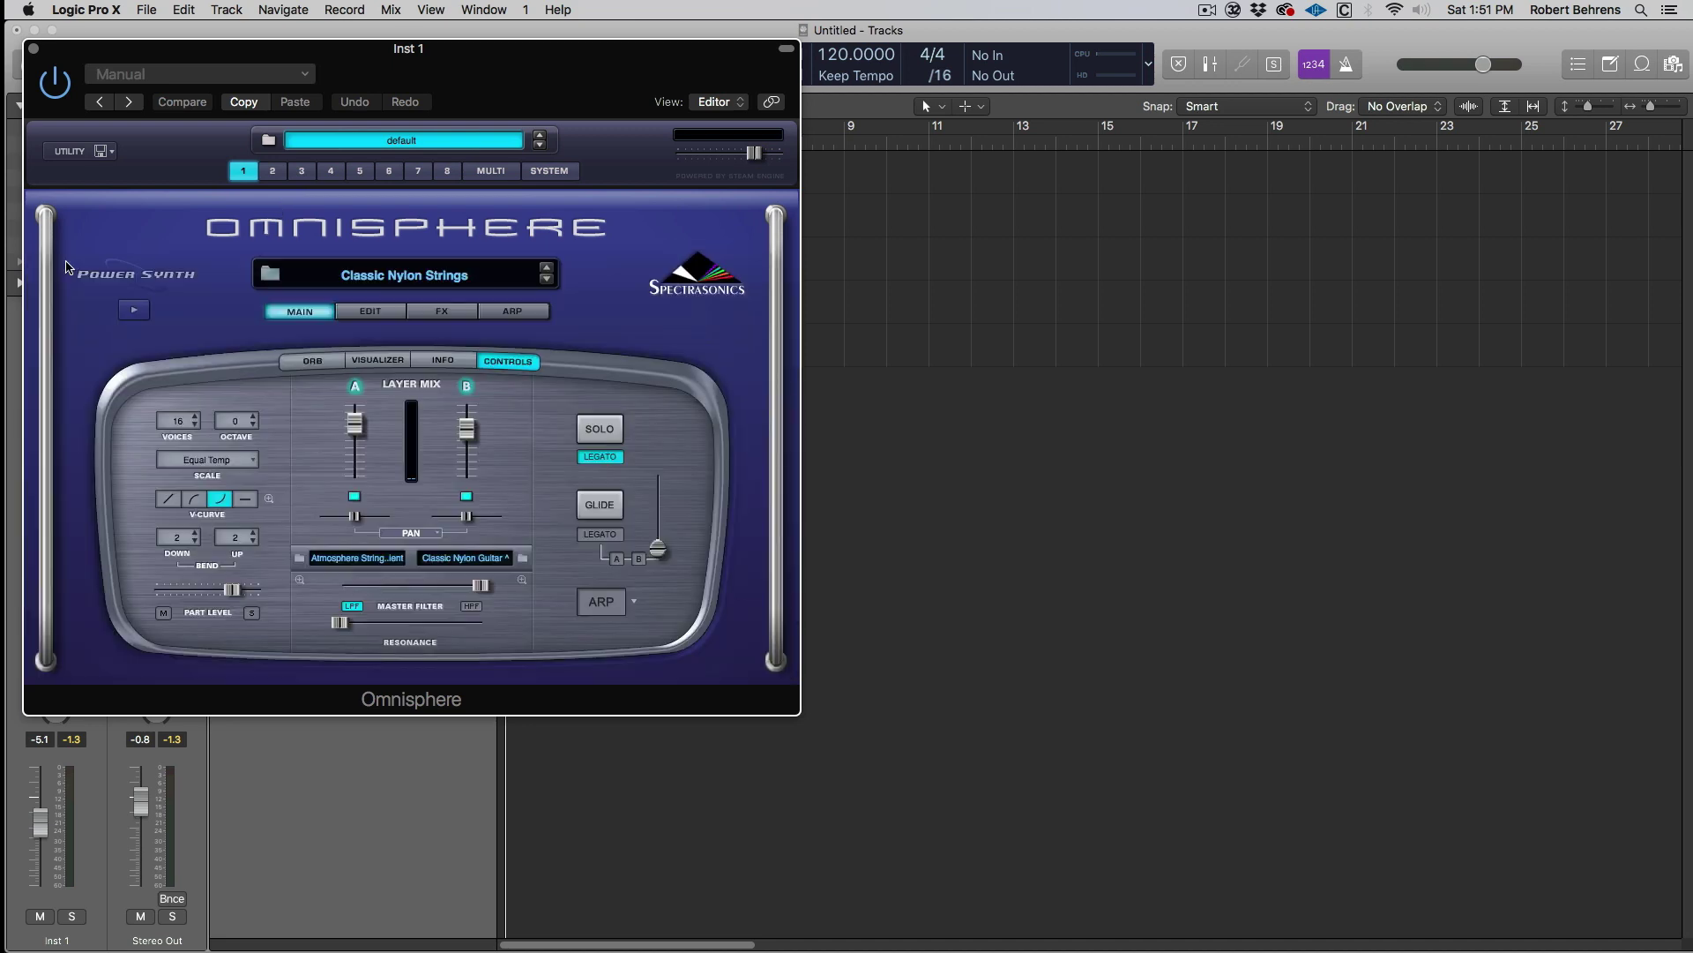
pyautogui.click(514, 311)
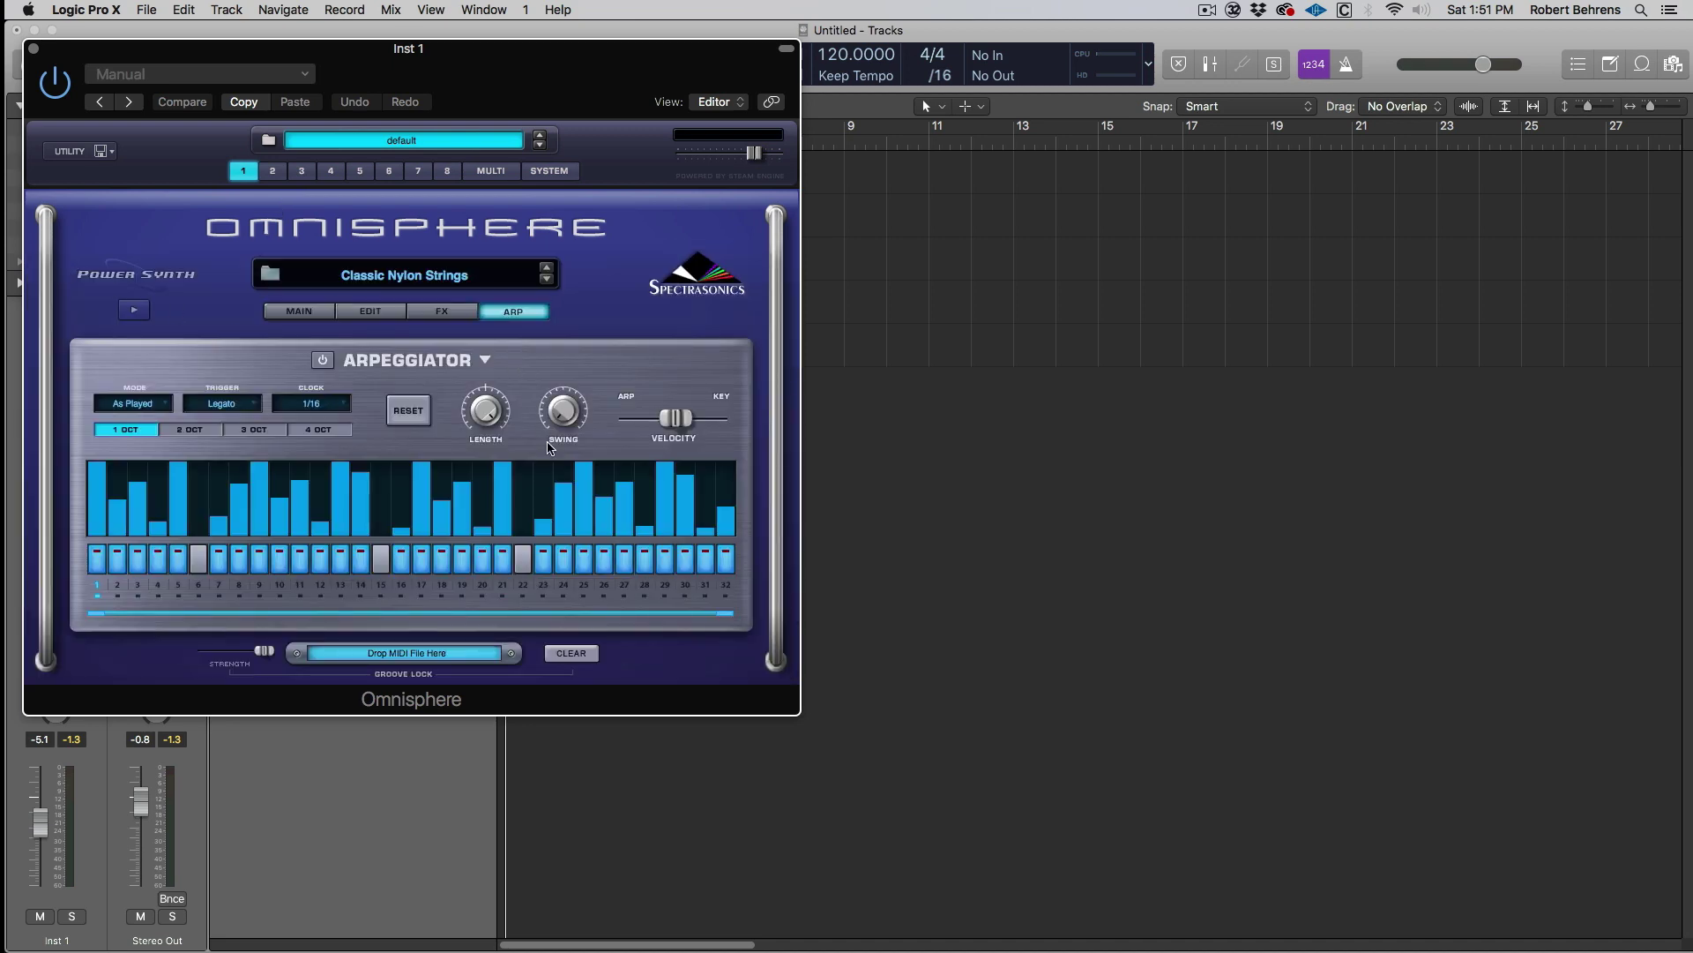
pyautogui.click(323, 360)
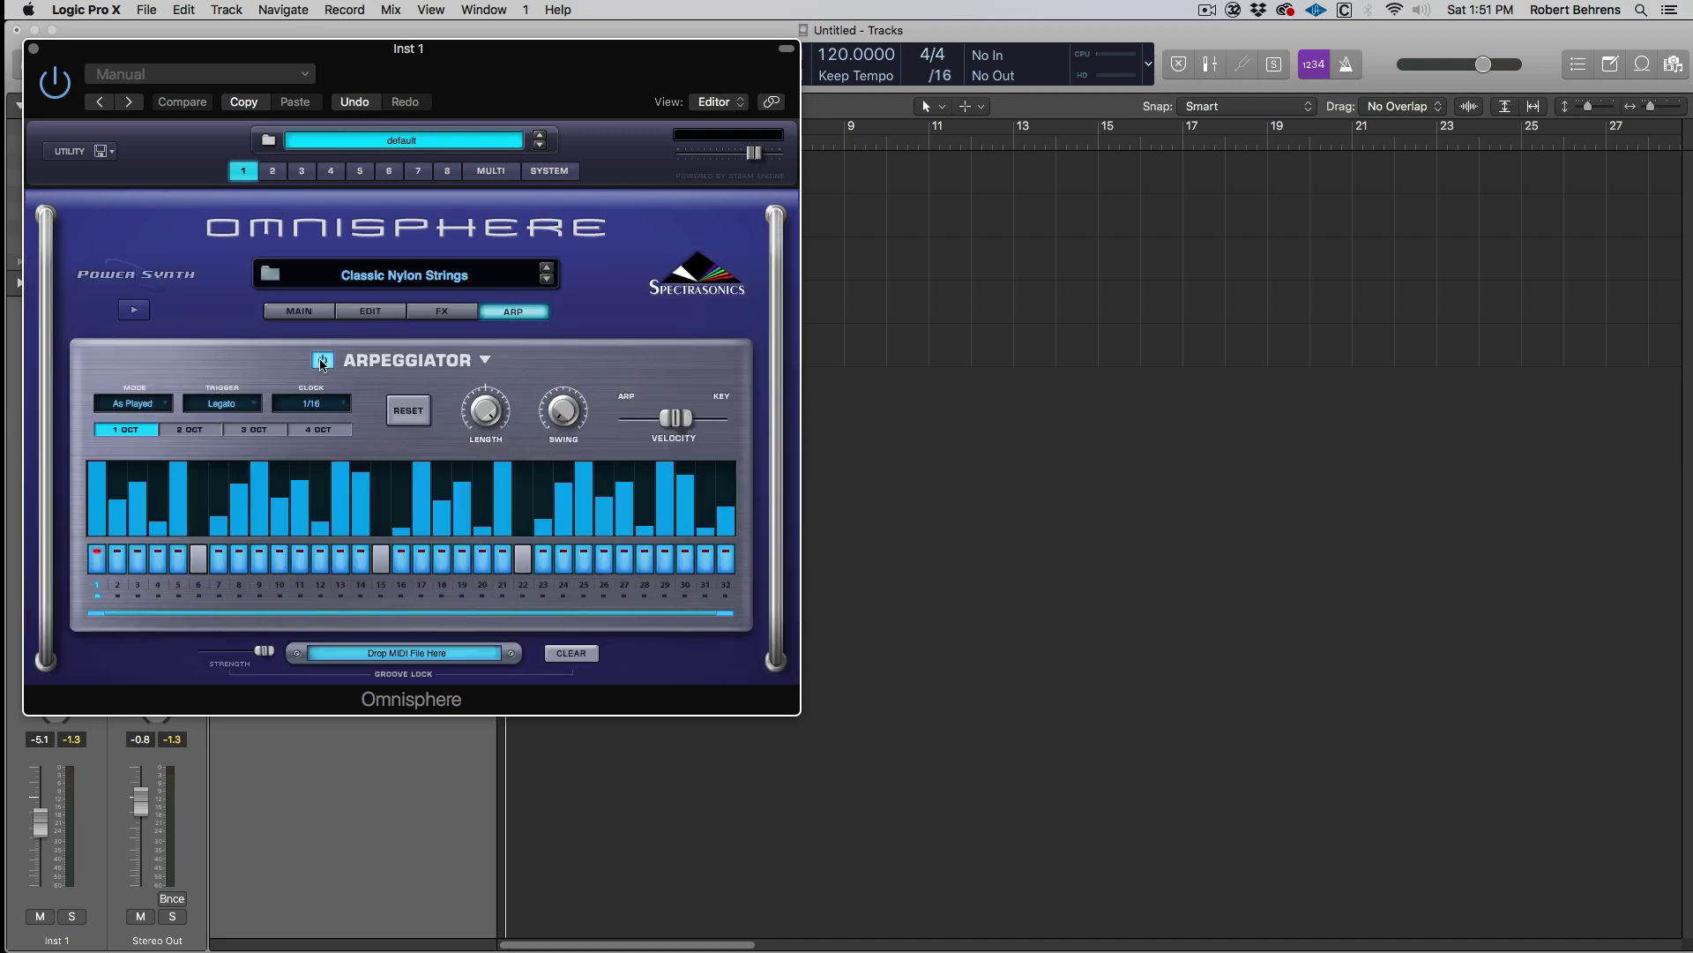
# Step: Enable arpeggiator steps 6, 15 and 22, adjust step 22's level, and move the Omnisphere window clear of the track headers
pyautogui.click(199, 565)
pyautogui.click(381, 563)
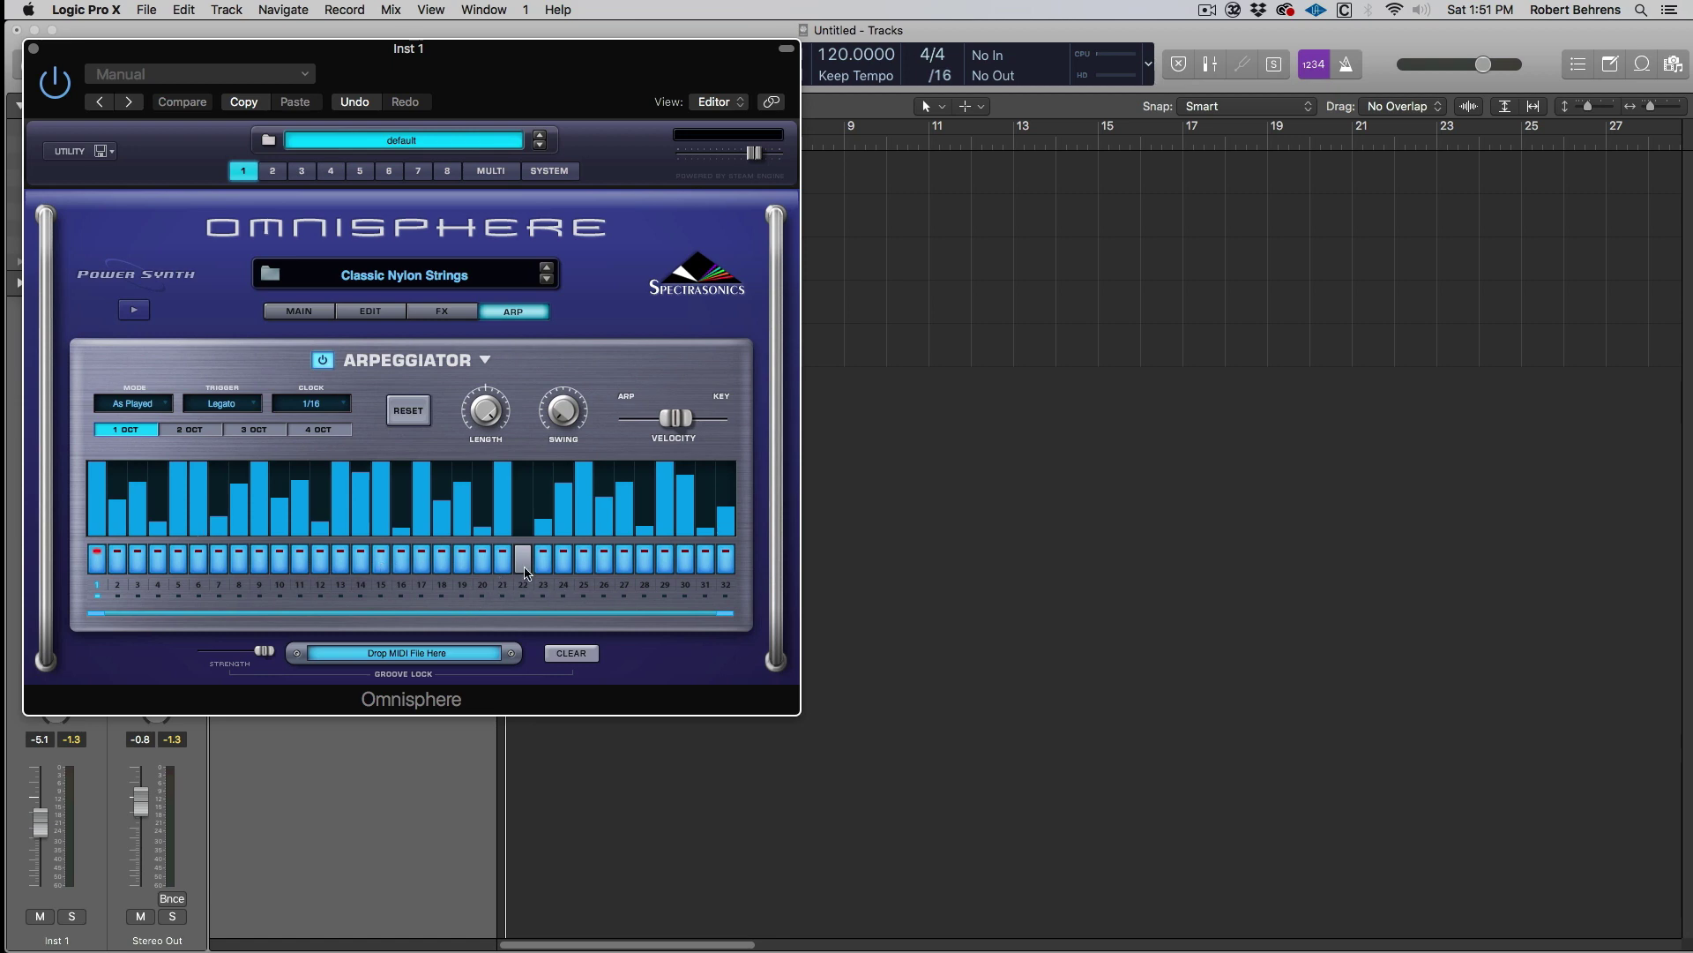
pyautogui.click(524, 567)
pyautogui.click(522, 492)
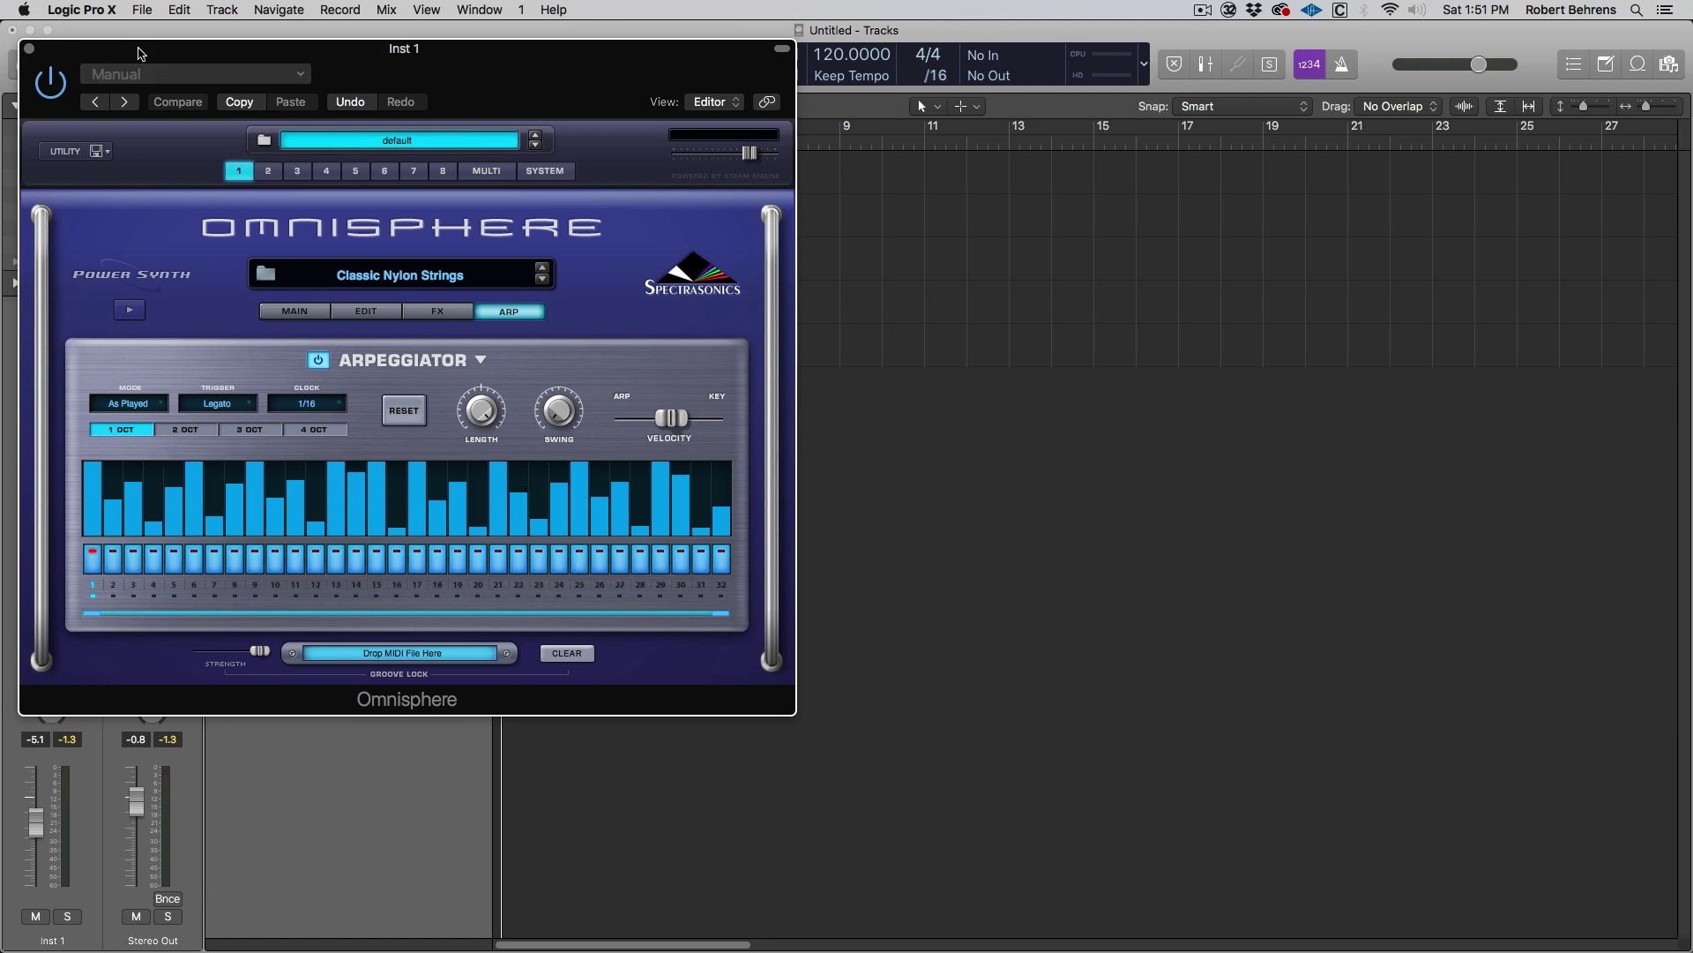
pyautogui.moveTo(138, 54); pyautogui.dragTo(705, 191)
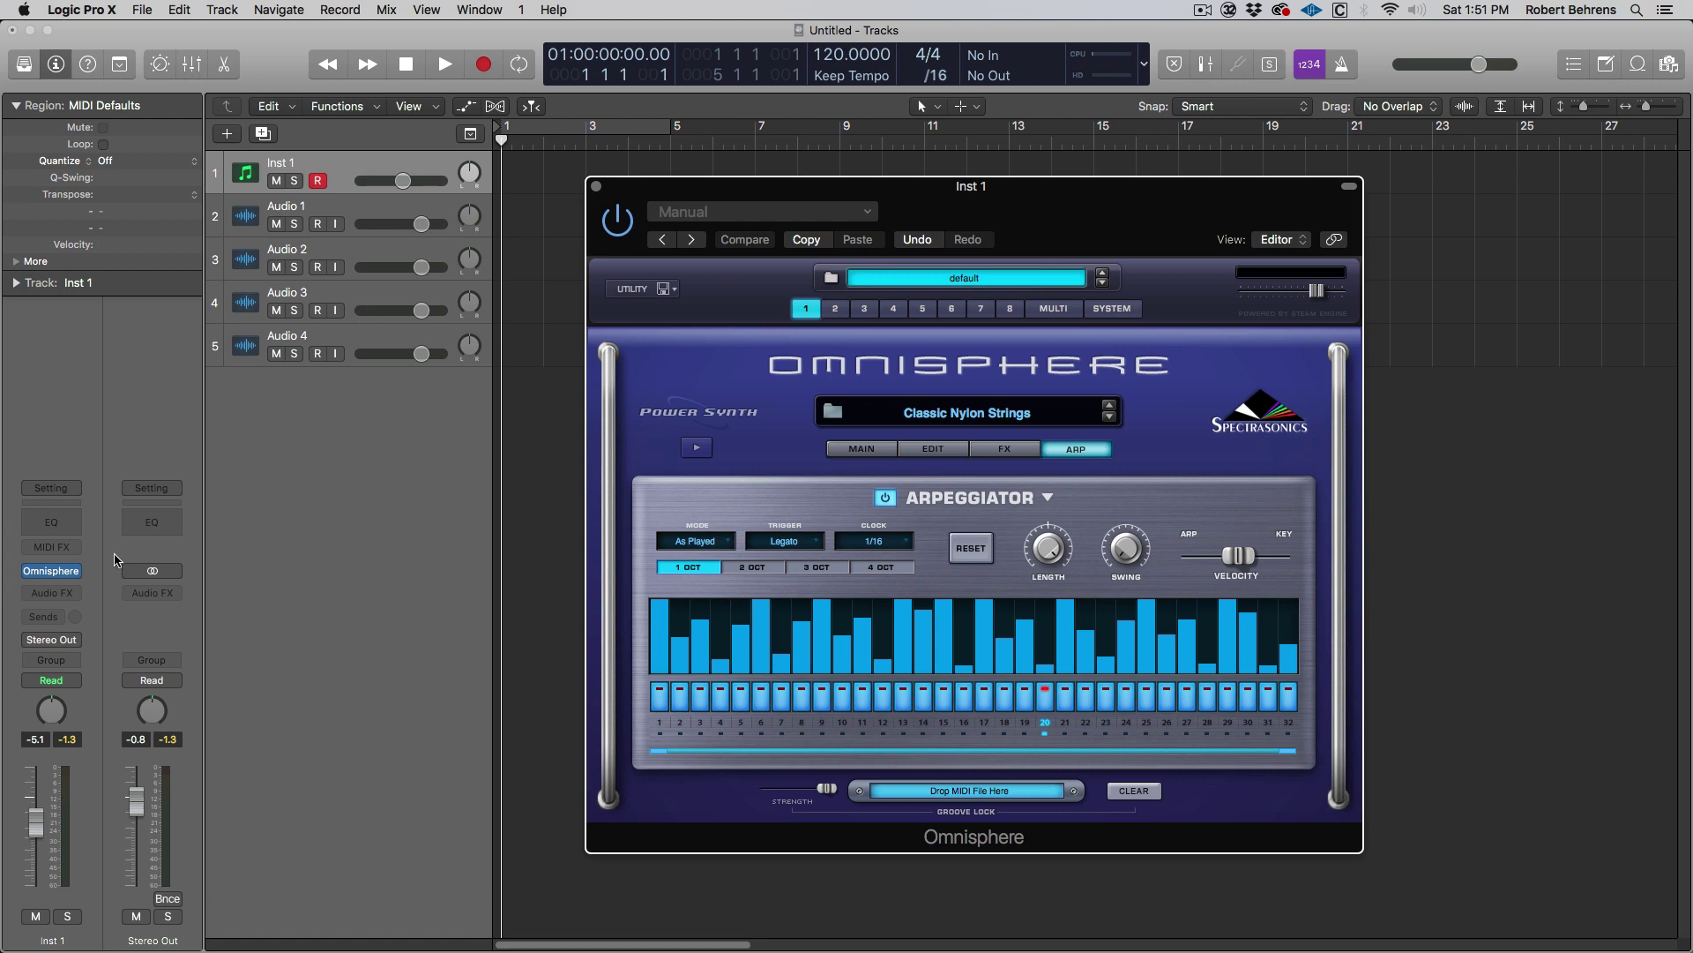
# Step: Insert the stereo Native Instruments Raum reverb as an audio effect on the Inst 1 track
pyautogui.click(79, 598)
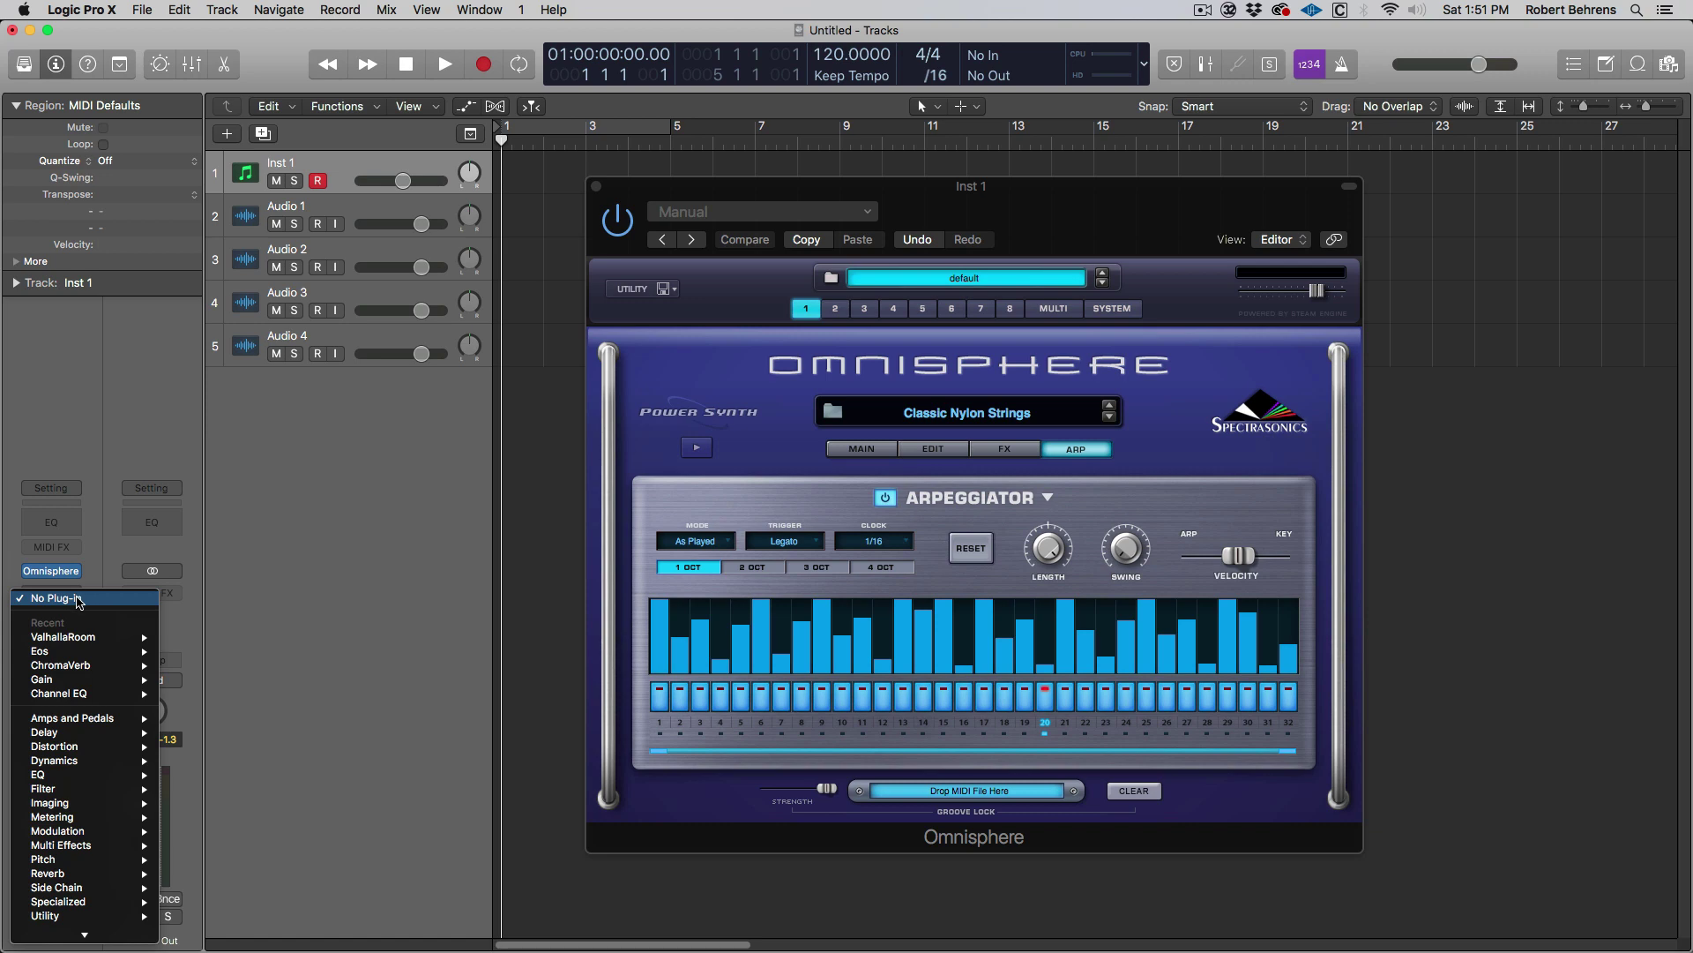
pyautogui.moveTo(64, 944)
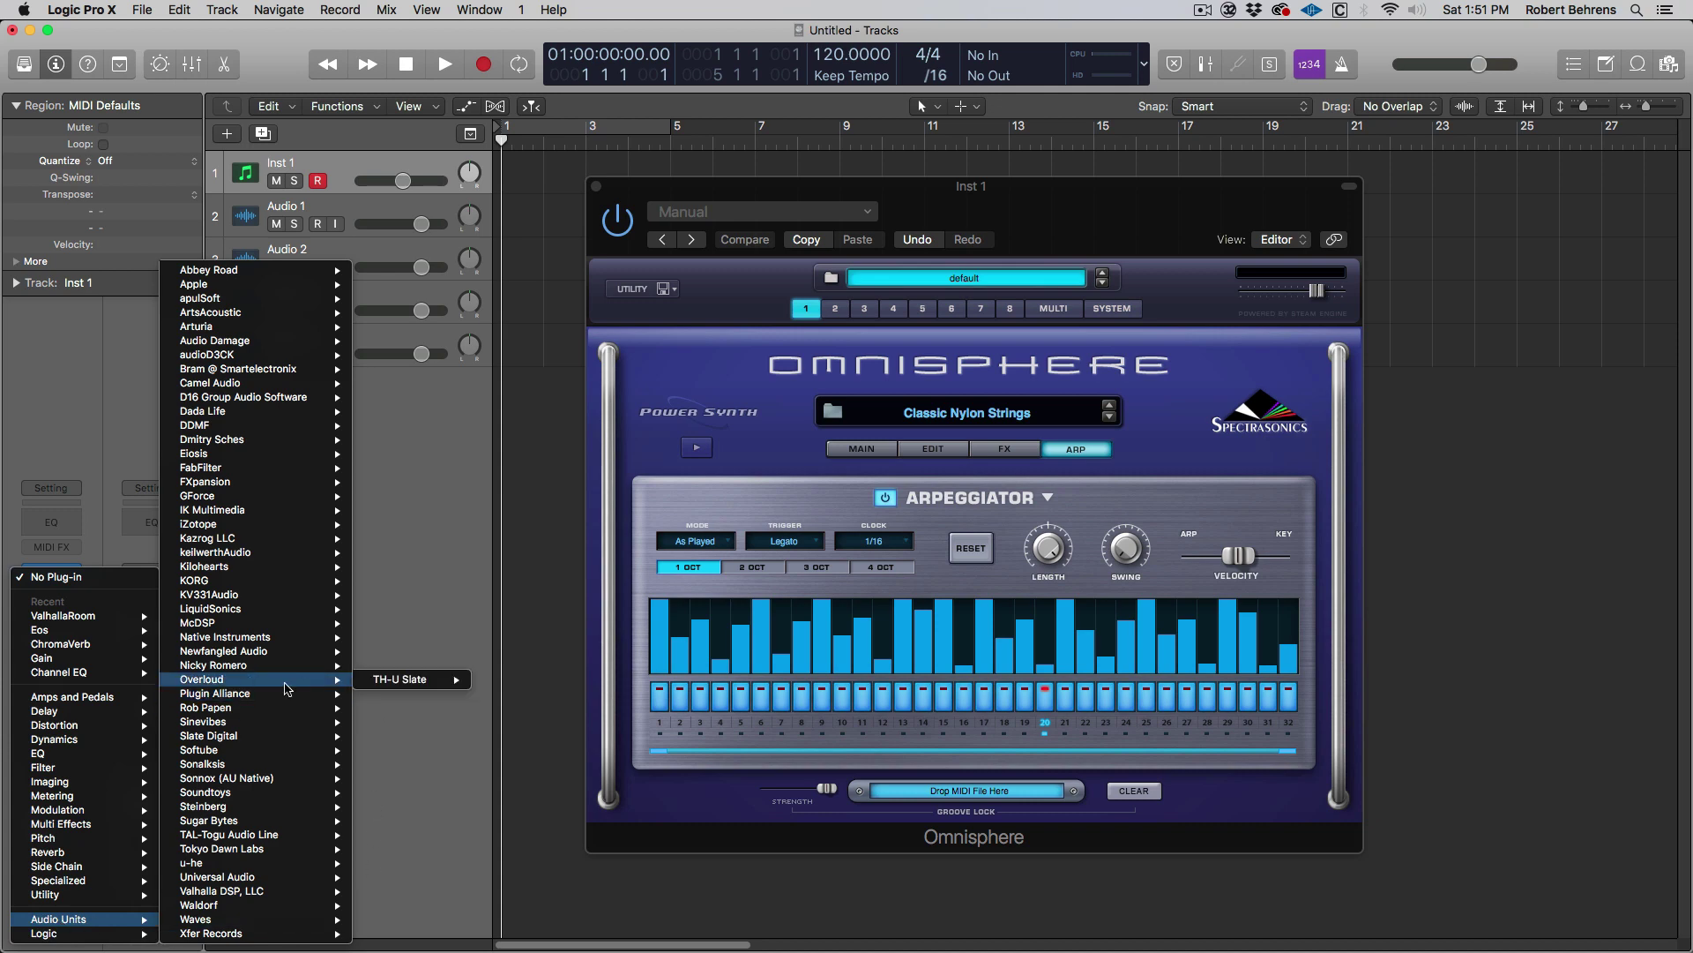
pyautogui.moveTo(291, 637)
pyautogui.moveTo(432, 721)
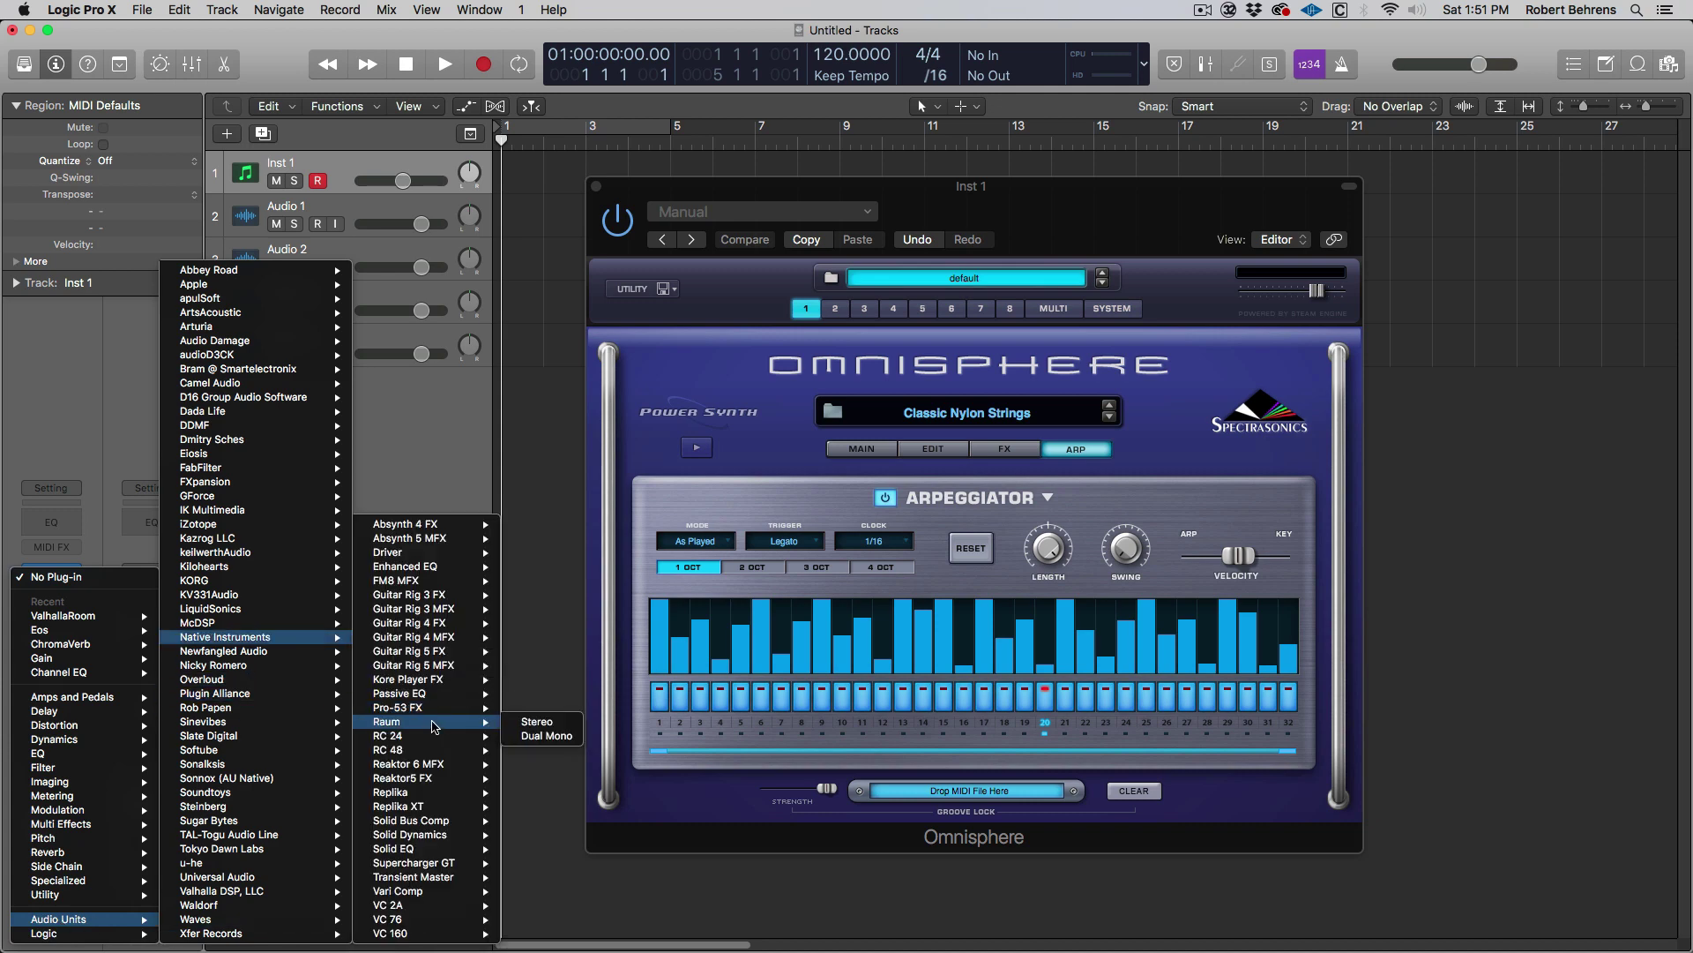
pyautogui.click(535, 722)
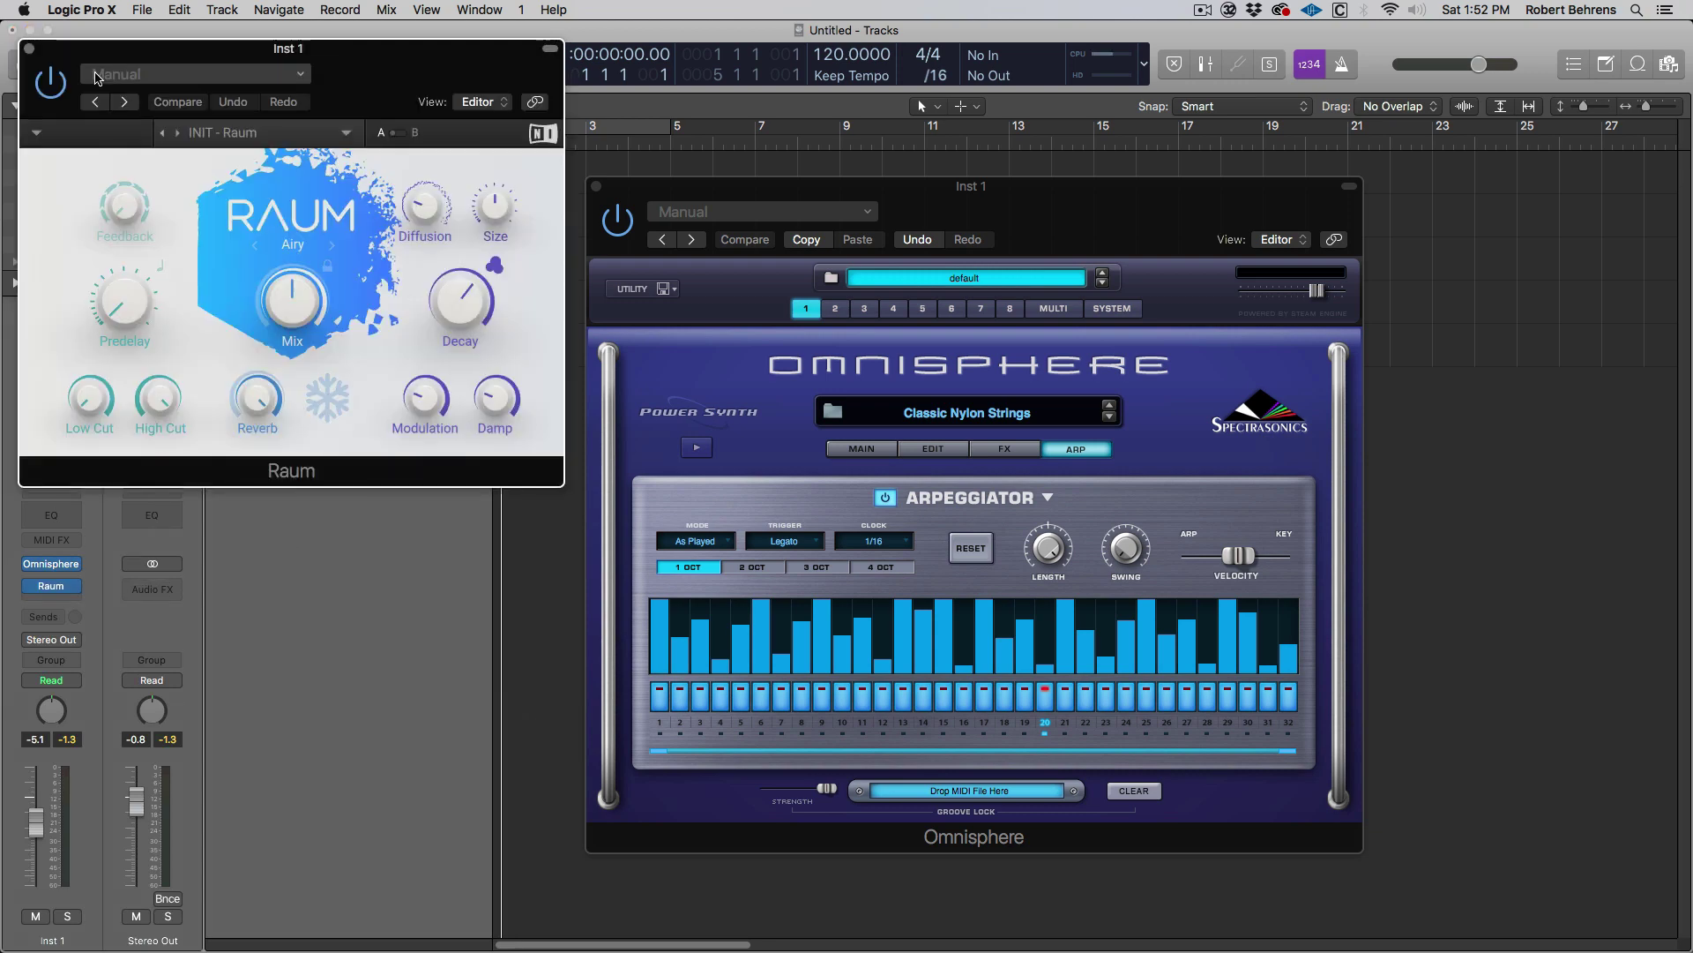
# Step: Set Raum's mix to maximum and its decay to about 7.5 s, then close the reverb window
pyautogui.moveTo(91, 50); pyautogui.dragTo(108, 94)
pyautogui.moveTo(306, 355)
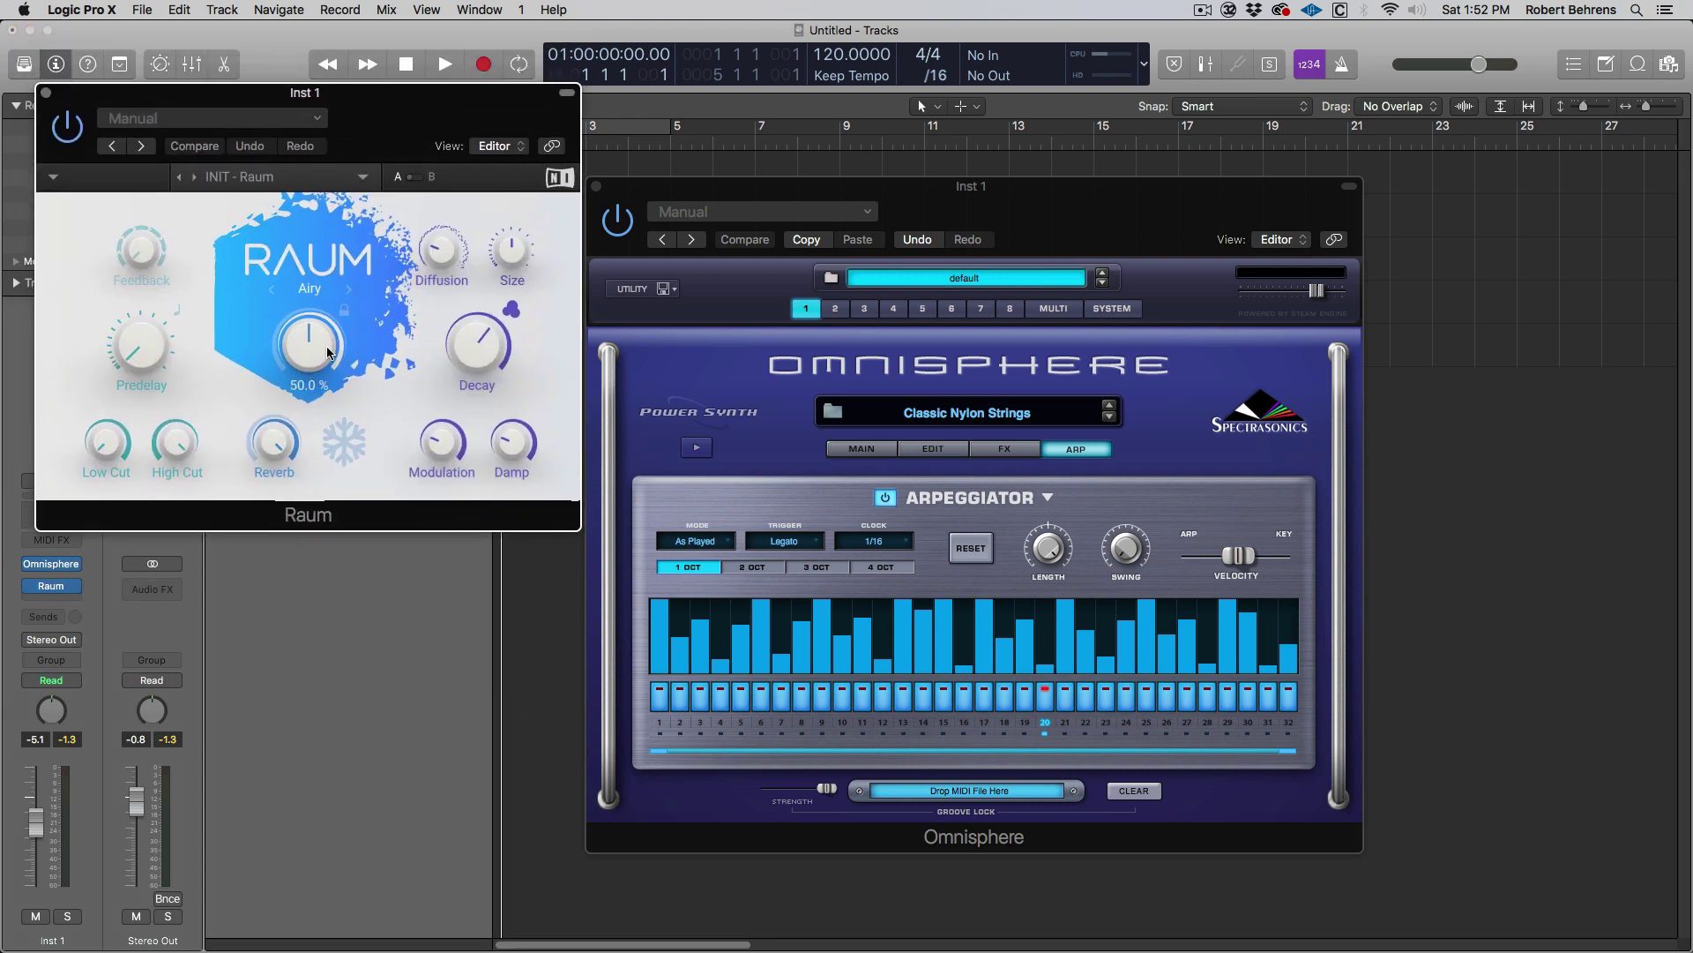
pyautogui.moveTo(305, 355); pyautogui.dragTo(305, 247)
pyautogui.moveTo(476, 351)
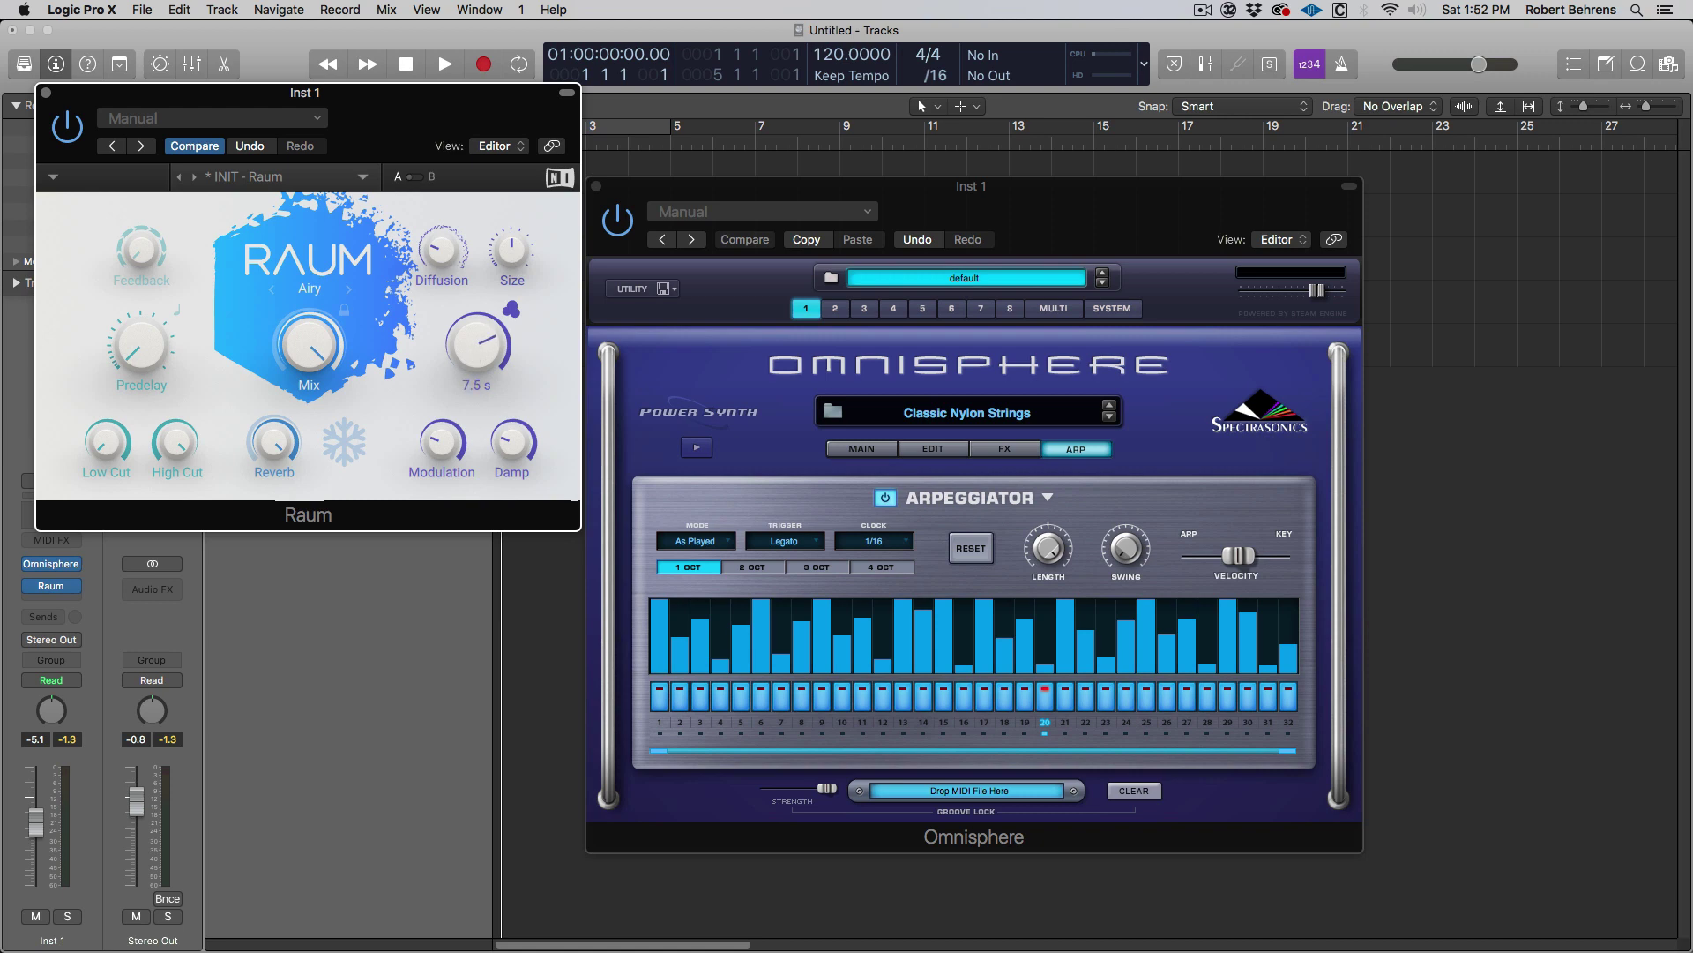
pyautogui.moveTo(476, 344); pyautogui.dragTo(476, 326)
pyautogui.click(47, 93)
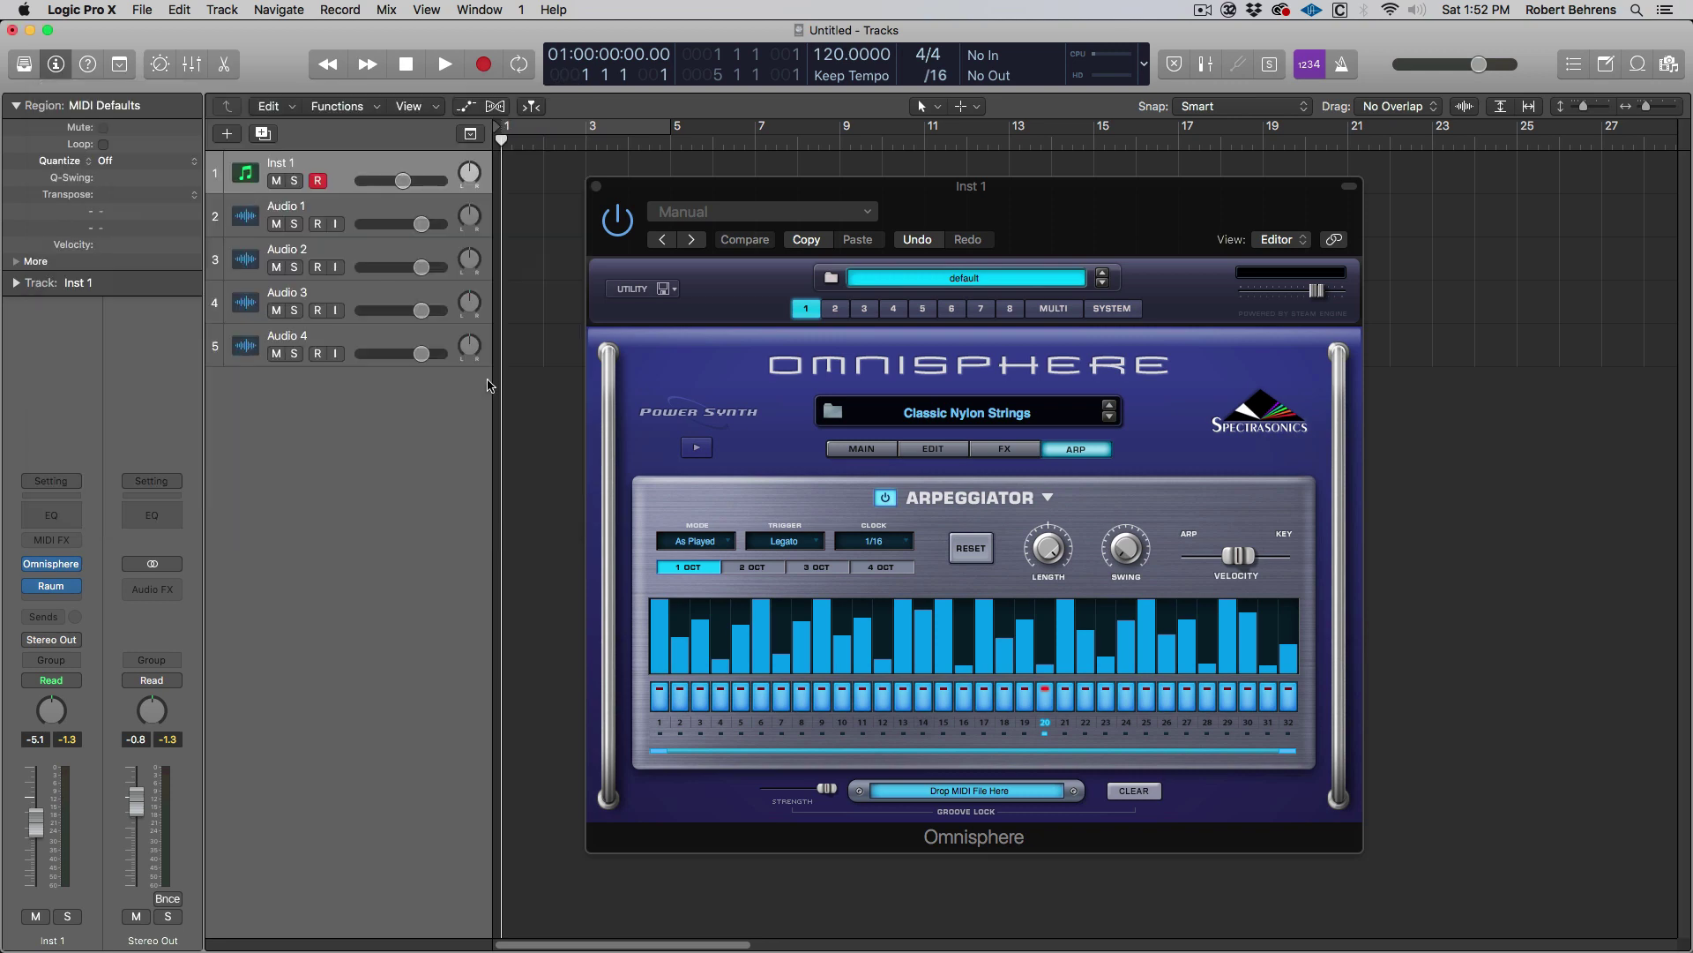
# Step: Reopen Raum, try its freeze function by switching it on and off again, and close the reverb window
pyautogui.click(55, 588)
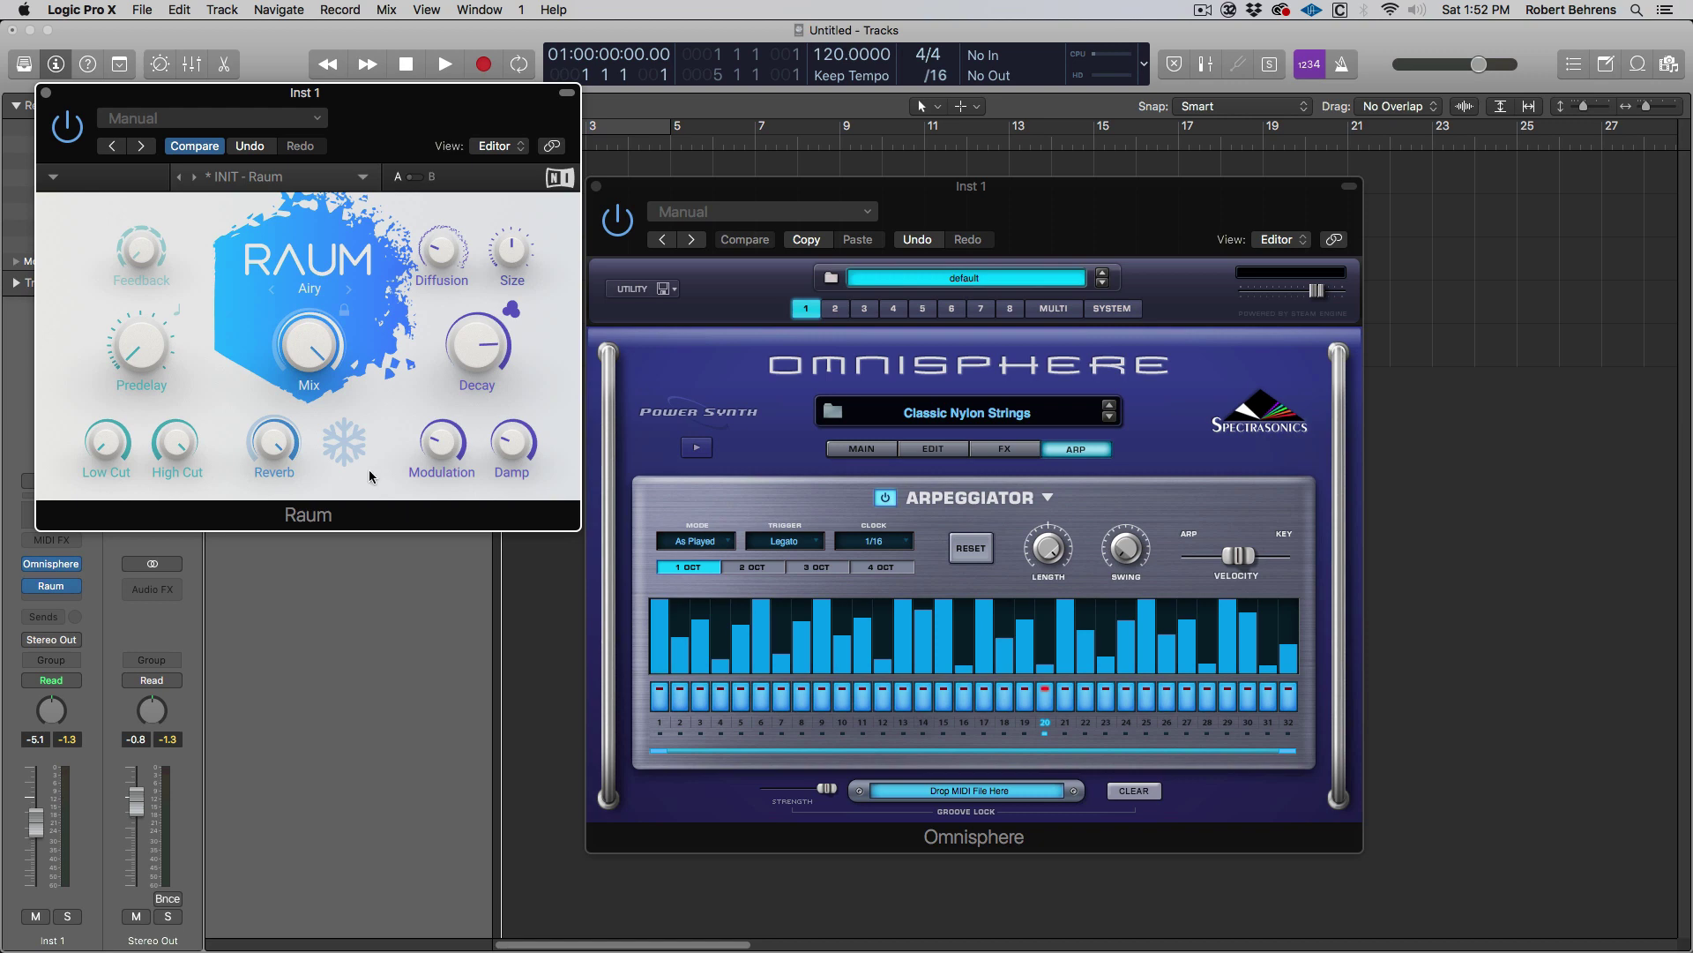
pyautogui.click(344, 443)
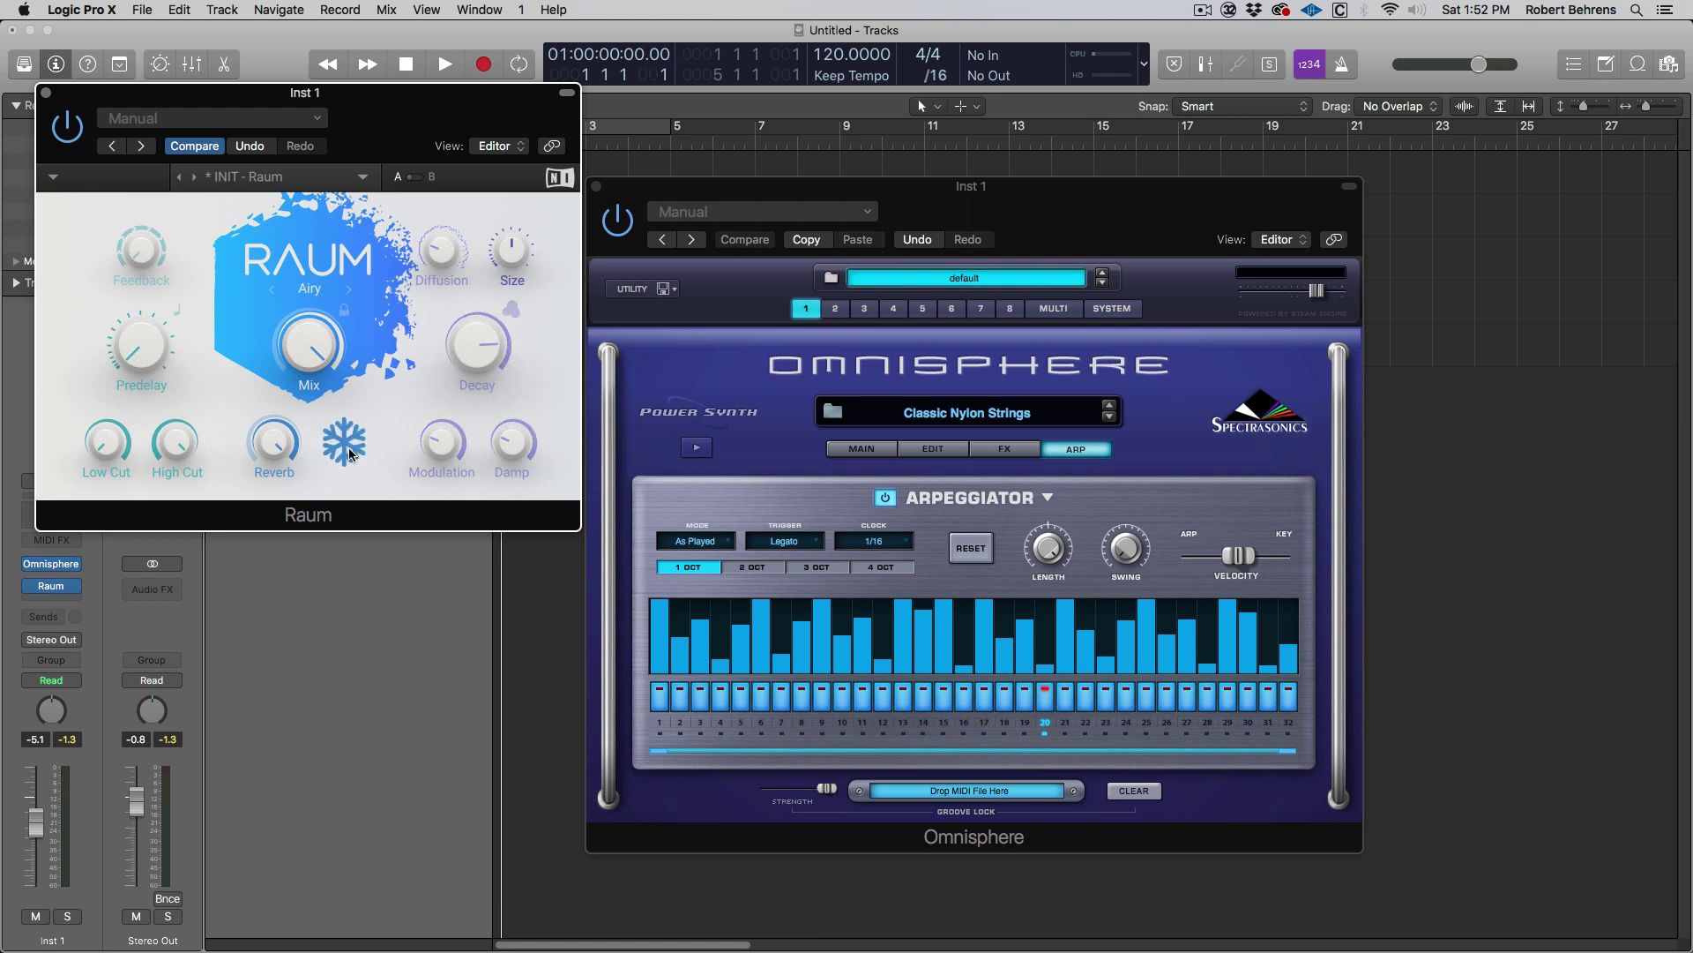
pyautogui.click(345, 444)
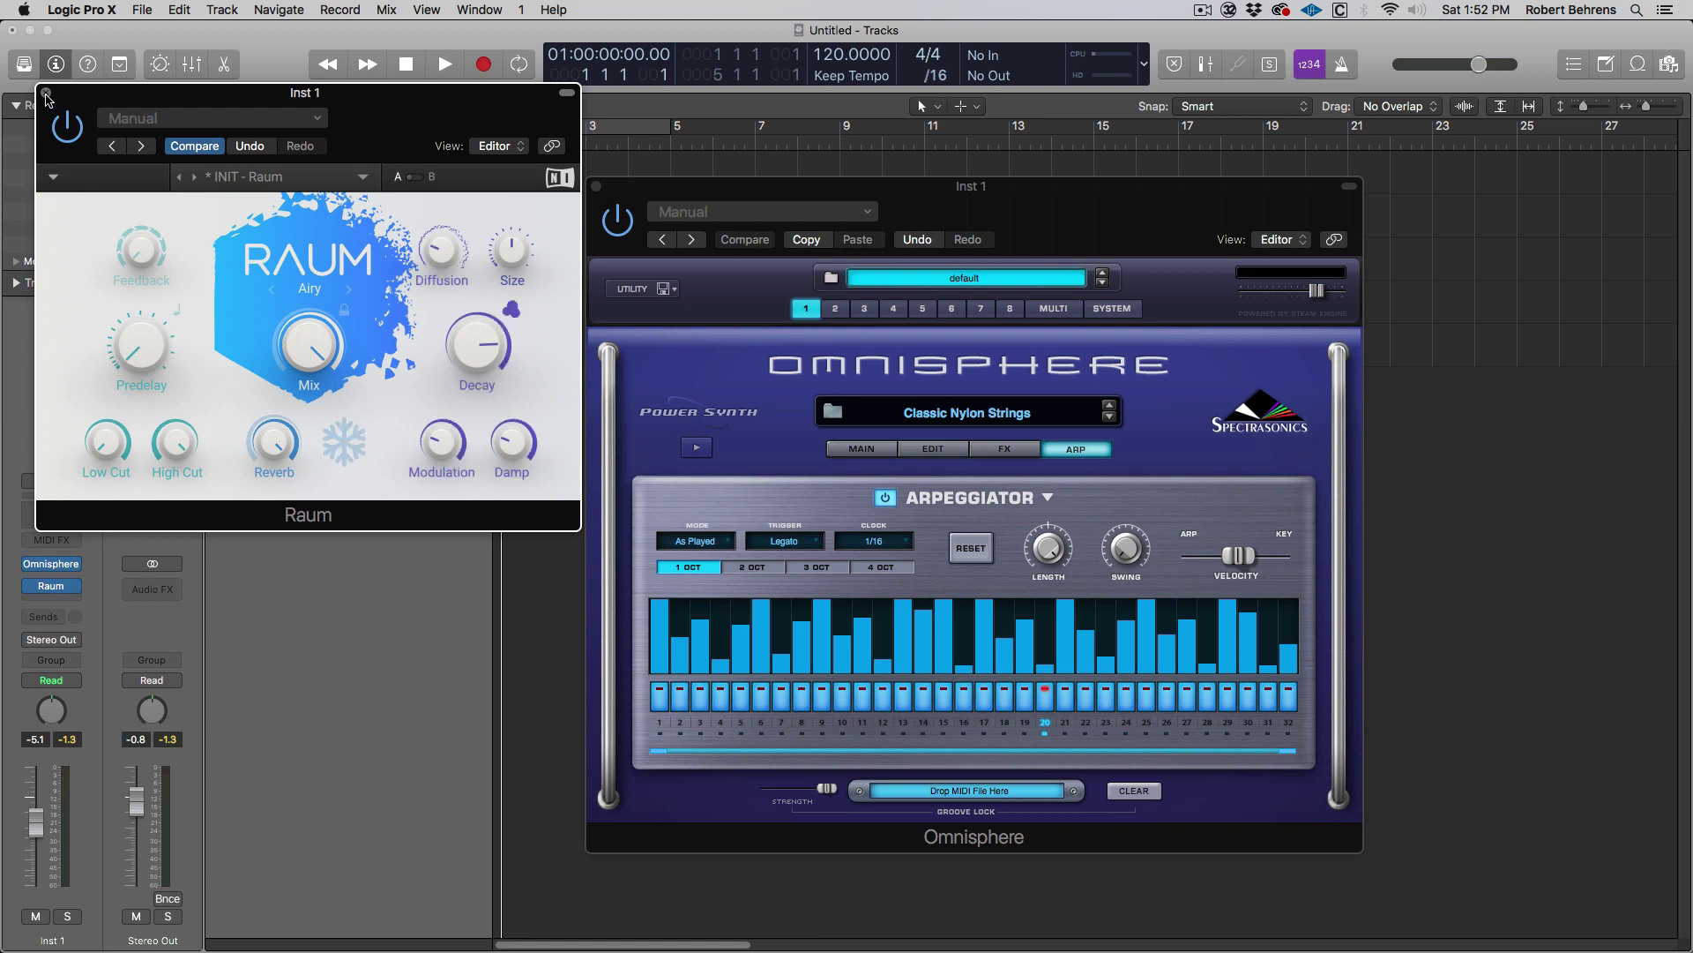
pyautogui.click(46, 92)
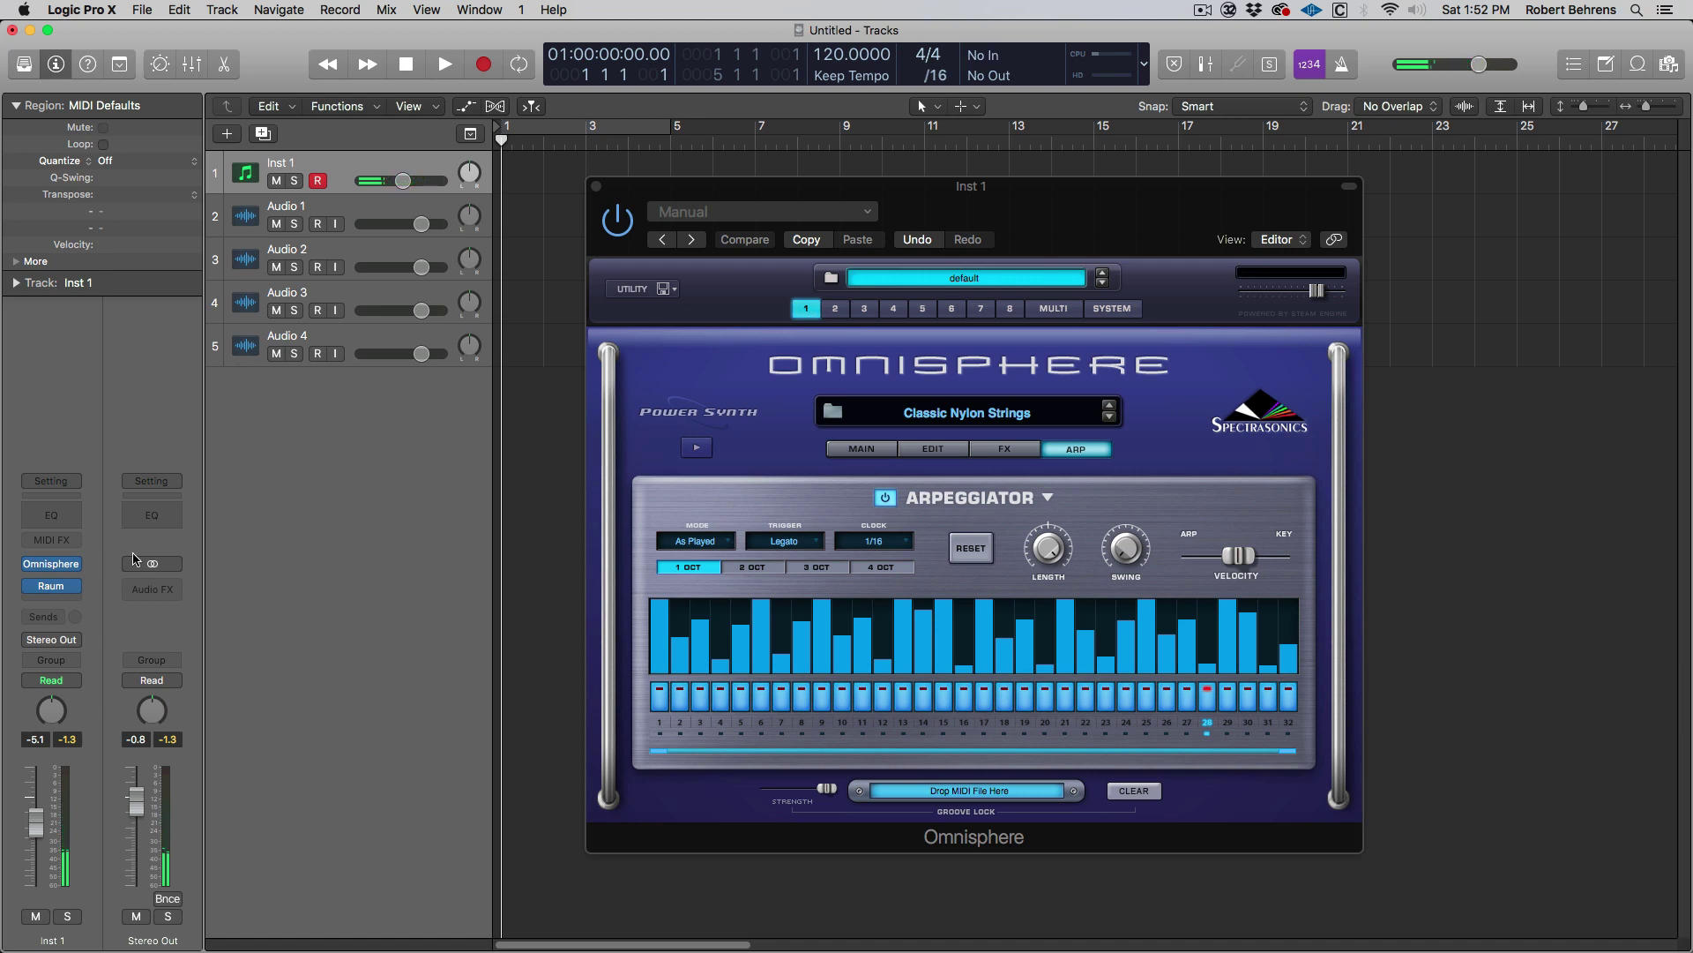
# Step: Add a Channel EQ ahead of Raum on Inst 1 and set its low shelf to -24 dB at 225 Hz
pyautogui.click(60, 518)
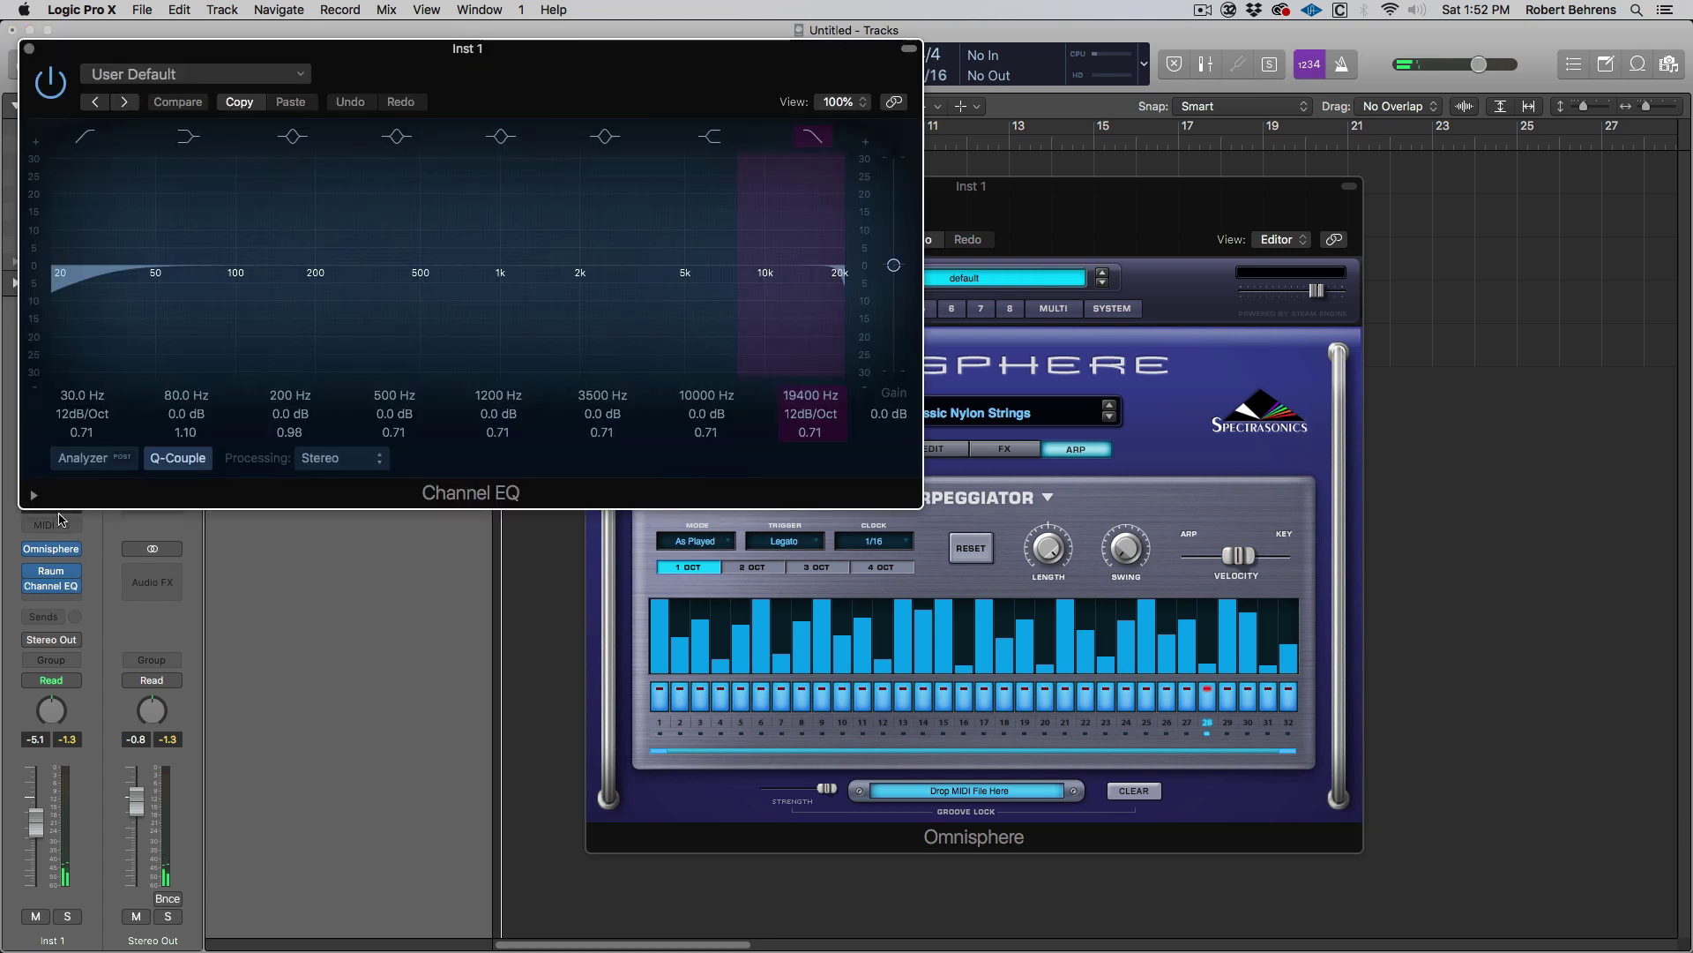
pyautogui.moveTo(53, 591)
pyautogui.moveTo(52, 589); pyautogui.dragTo(59, 569)
pyautogui.moveTo(226, 284); pyautogui.dragTo(357, 510)
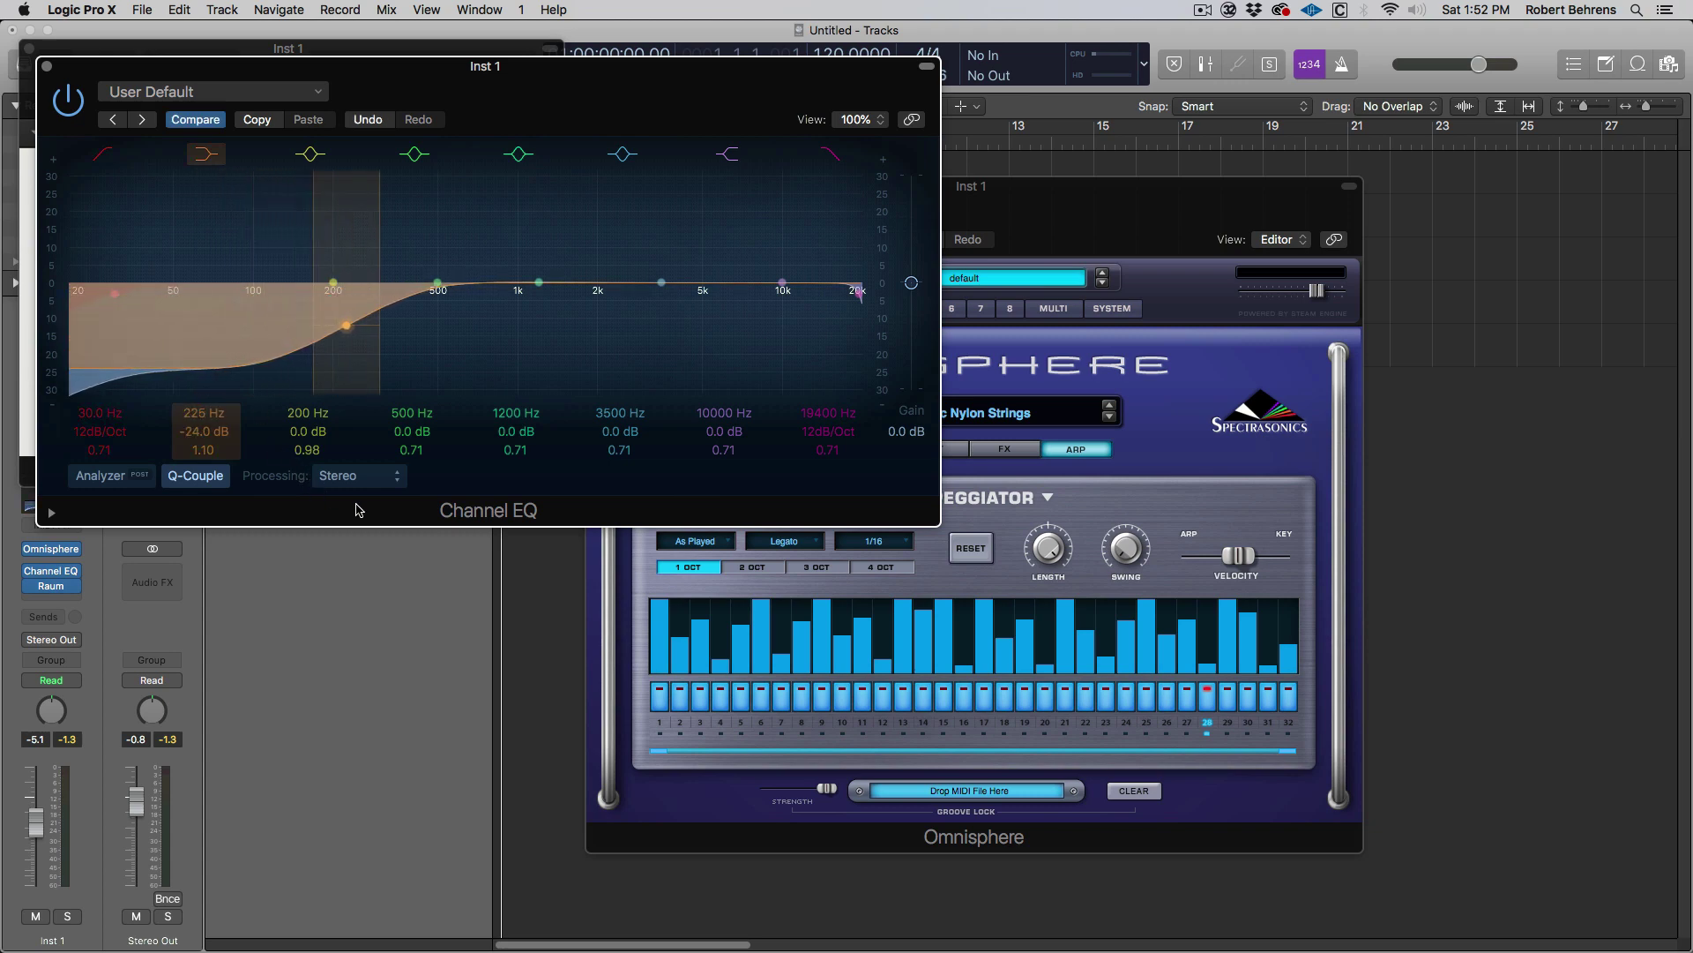
pyautogui.click(46, 66)
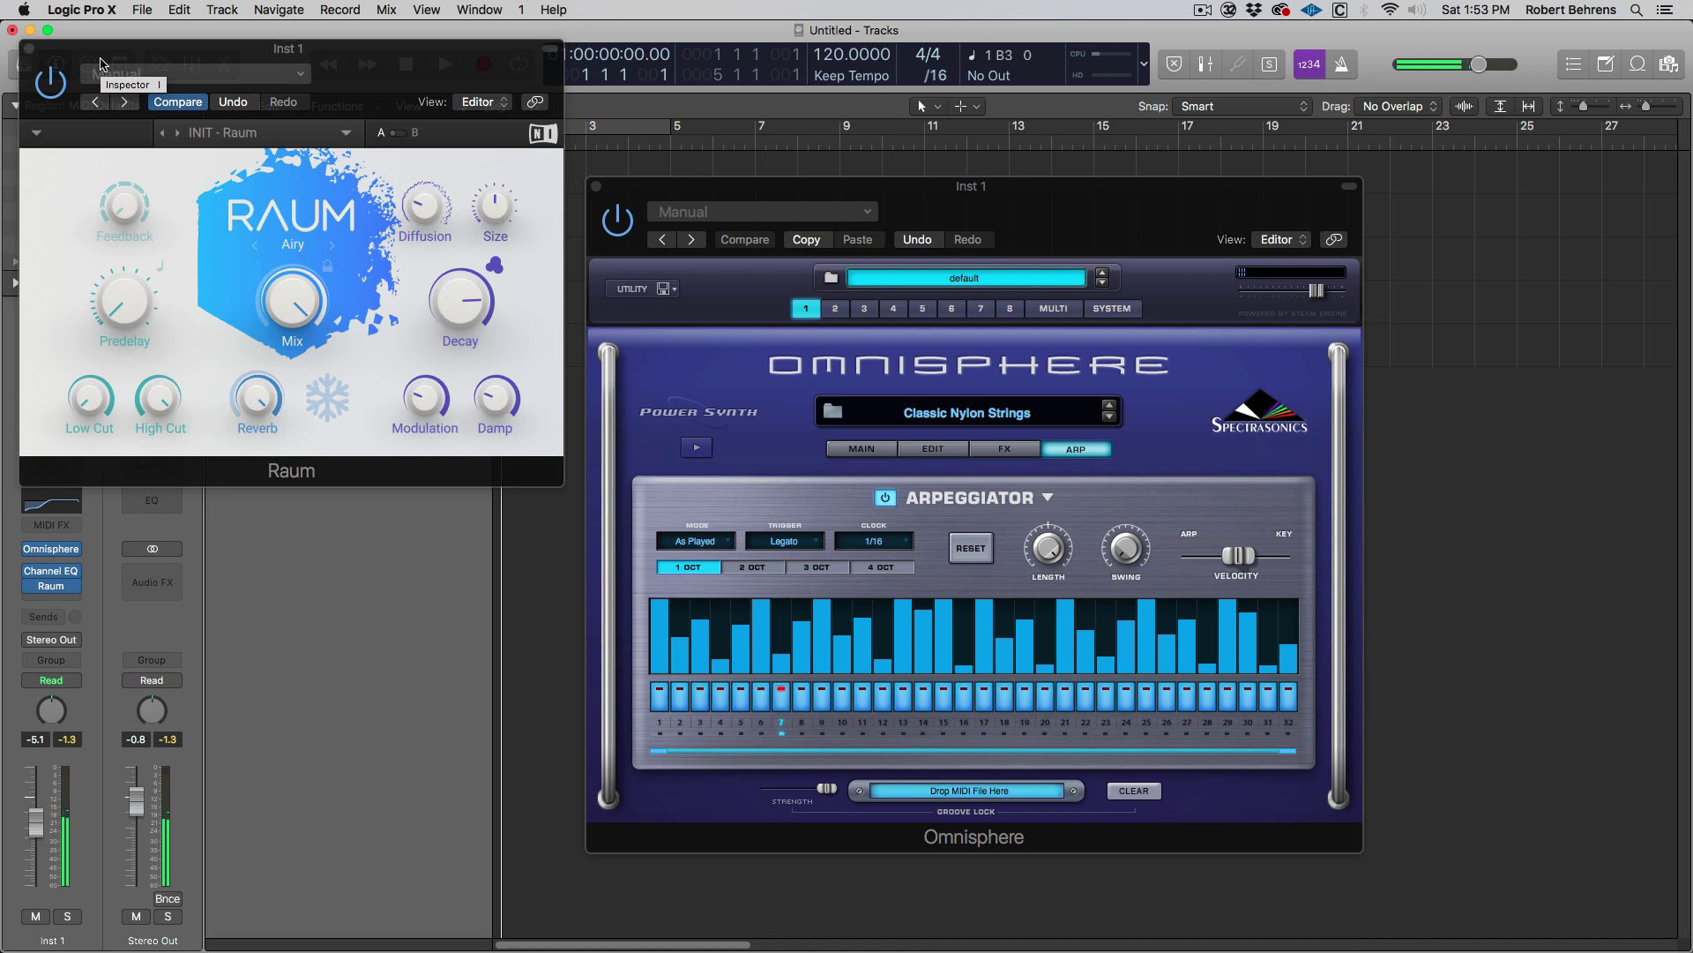
# Step: Record a five-bar MIDI take on the Inst 1 track from bar 1, then close the Omnisphere window
pyautogui.moveTo(127, 56); pyautogui.dragTo(697, 313)
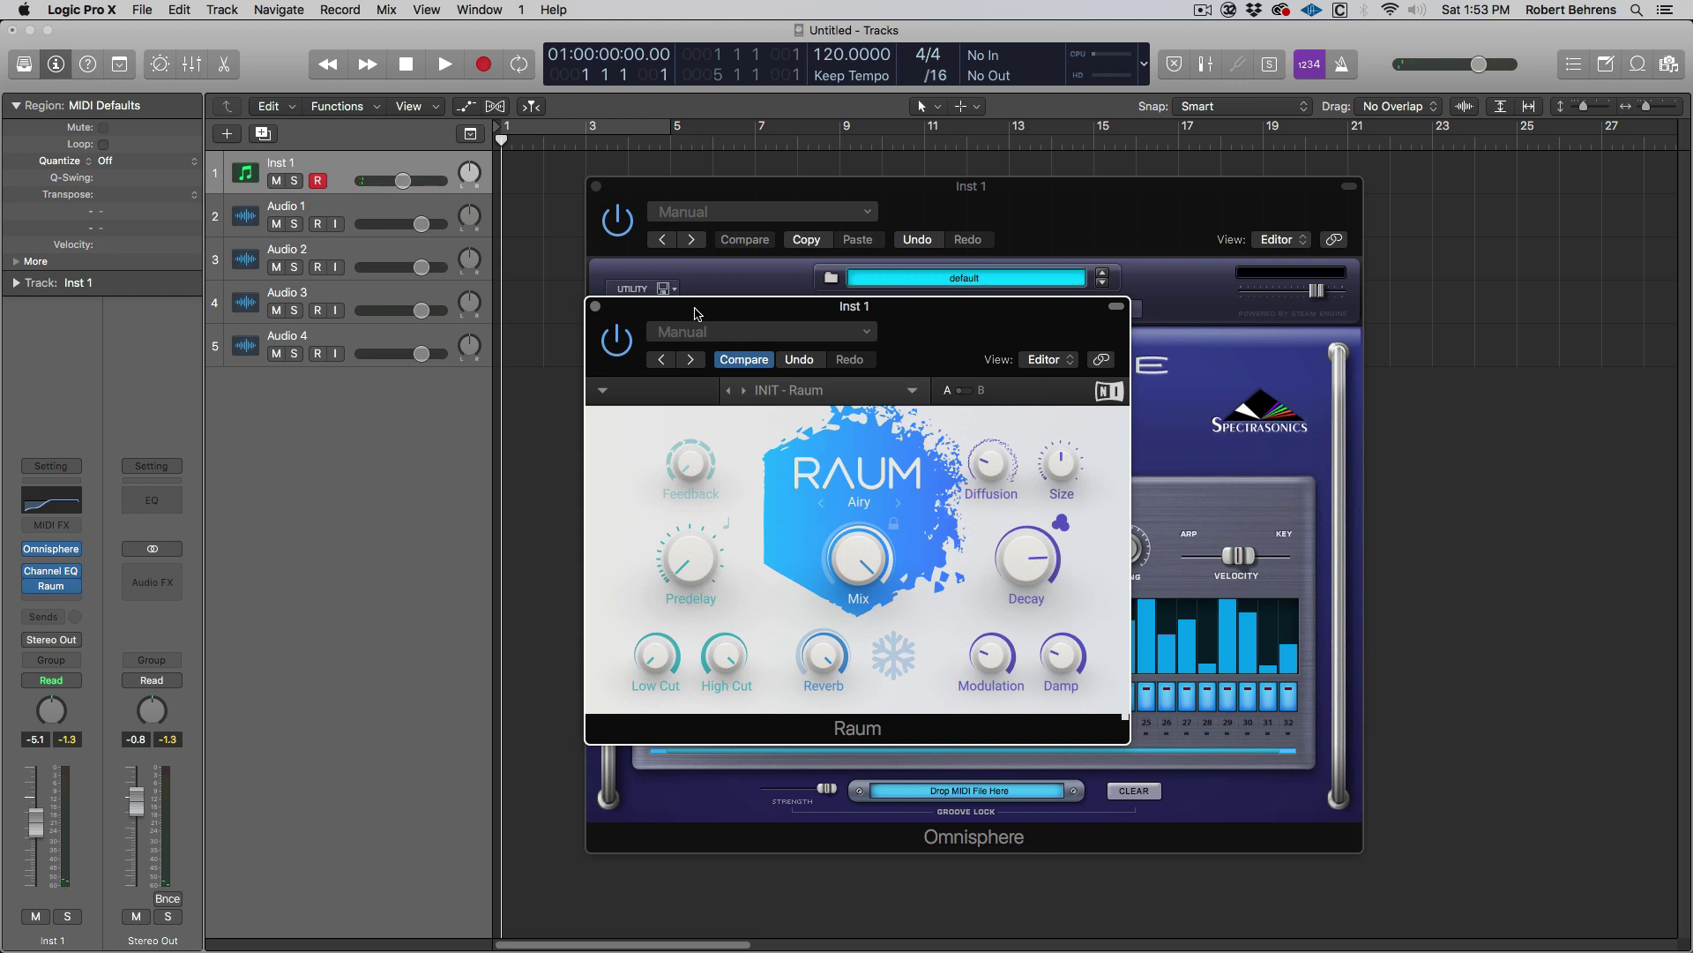
pyautogui.click(1520, 362)
pyautogui.press('space')
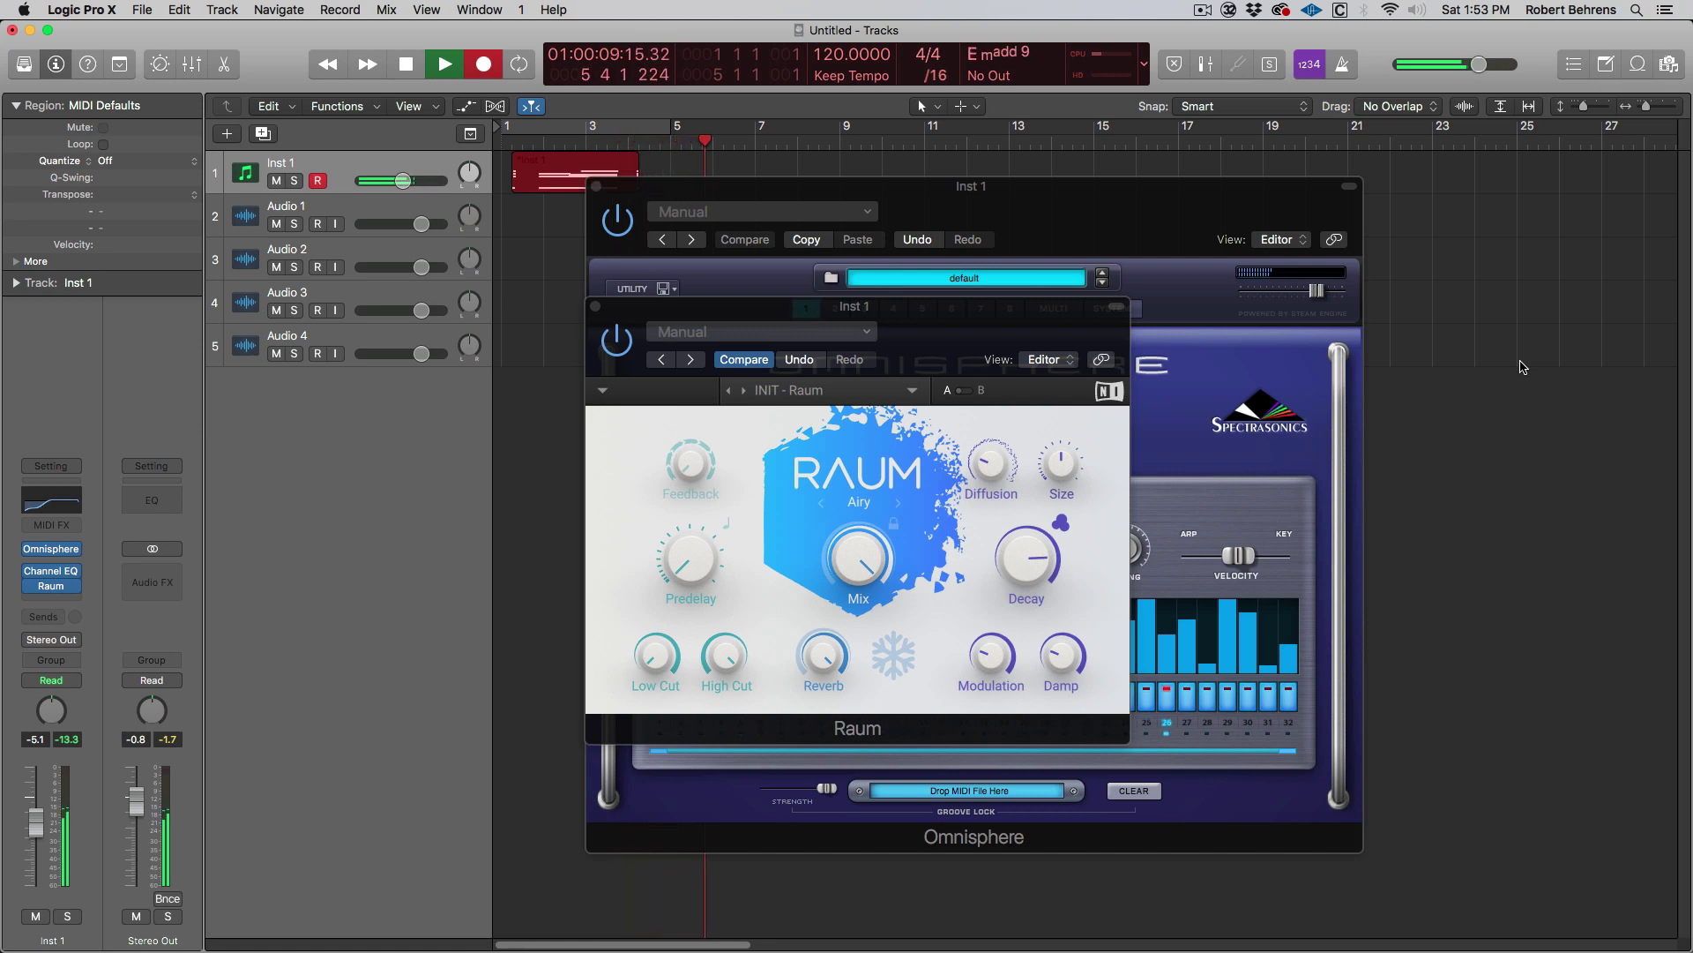
pyautogui.press('space')
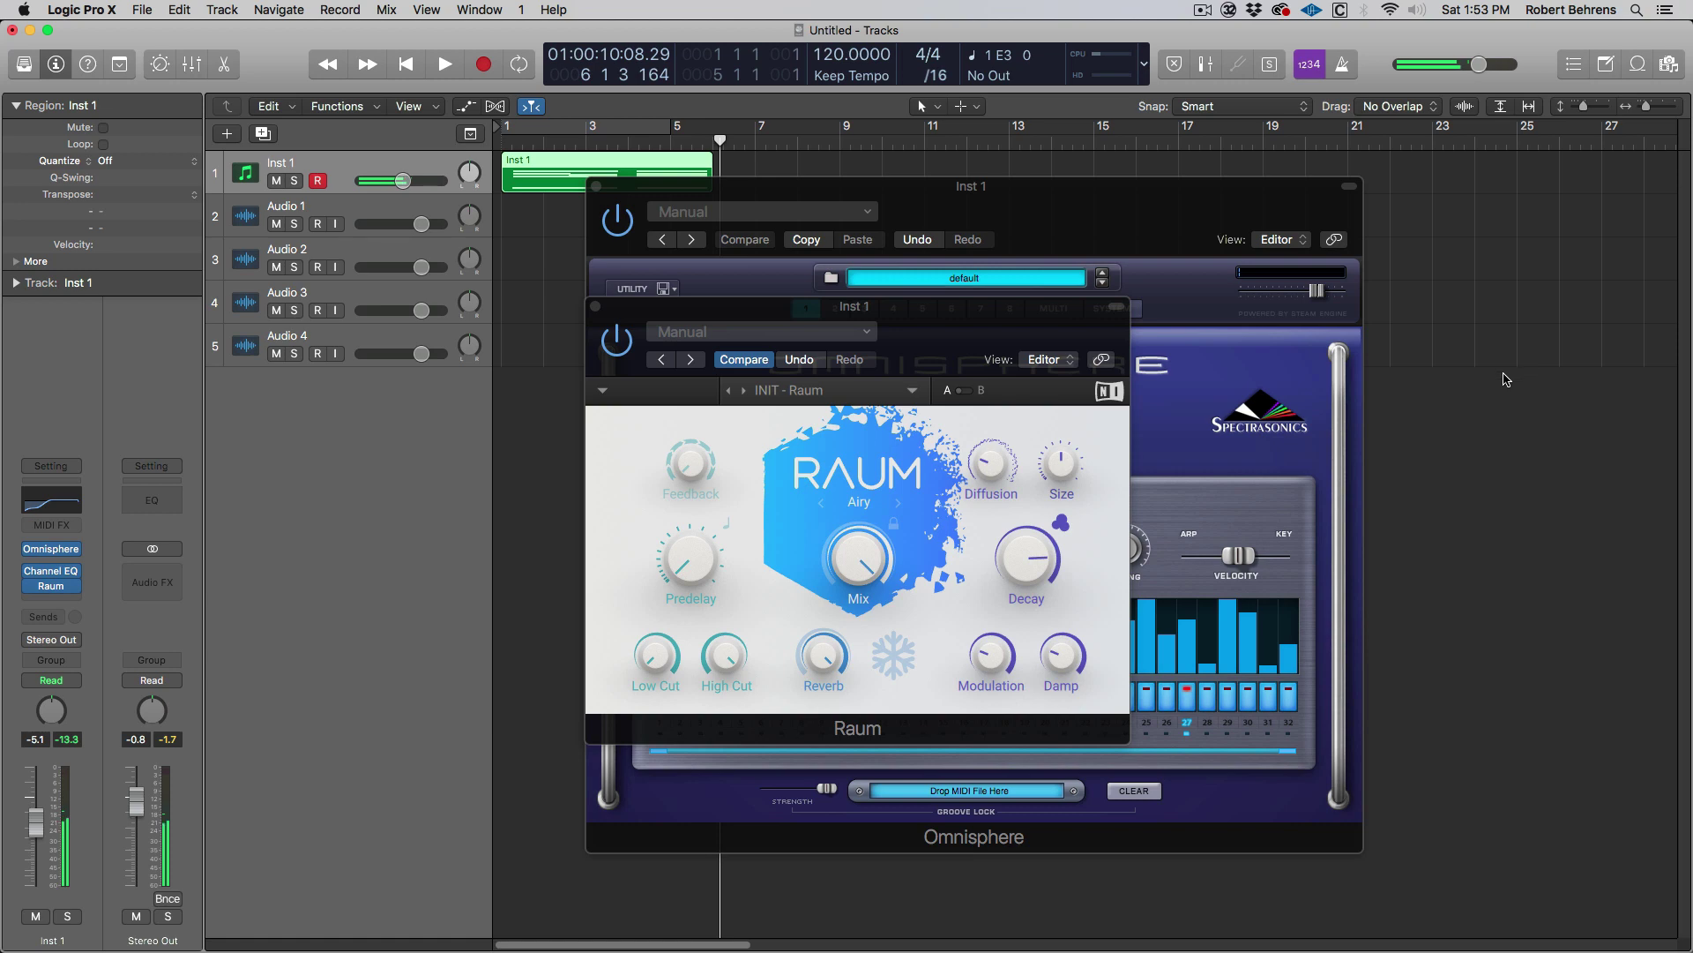
pyautogui.click(596, 187)
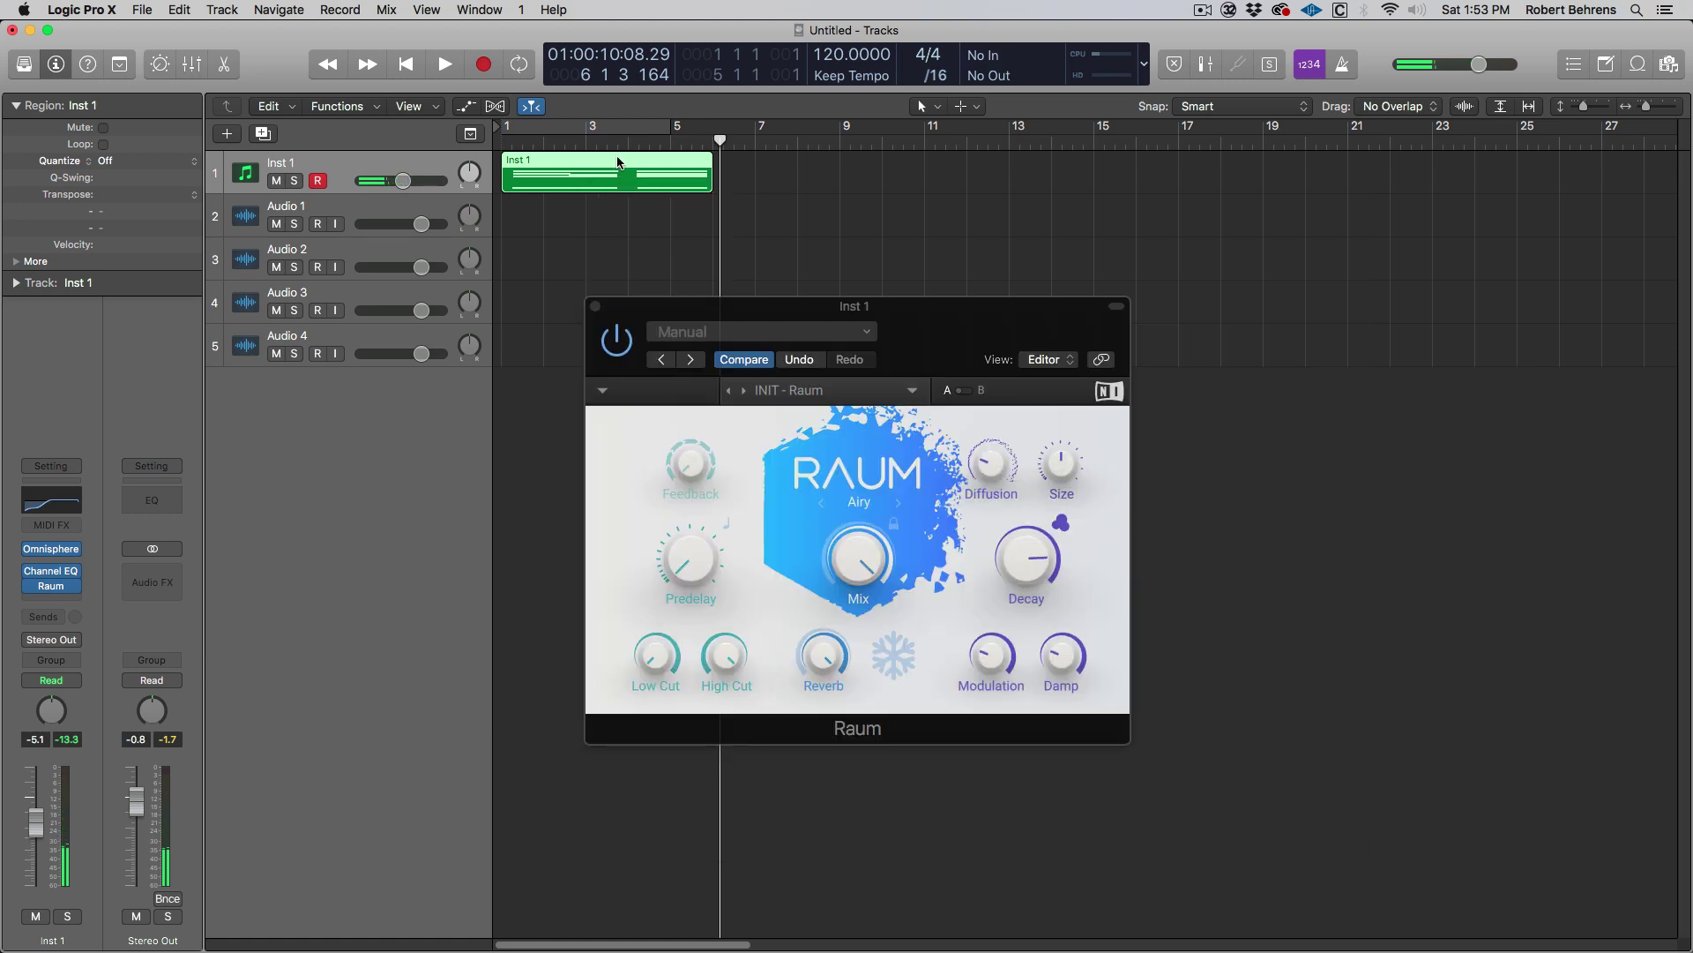
# Step: Split the recorded Inst 1 region at bar 4 and delete the part before the split
pyautogui.doubleClick(618, 161)
pyautogui.moveTo(714, 306); pyautogui.dragTo(1023, 487)
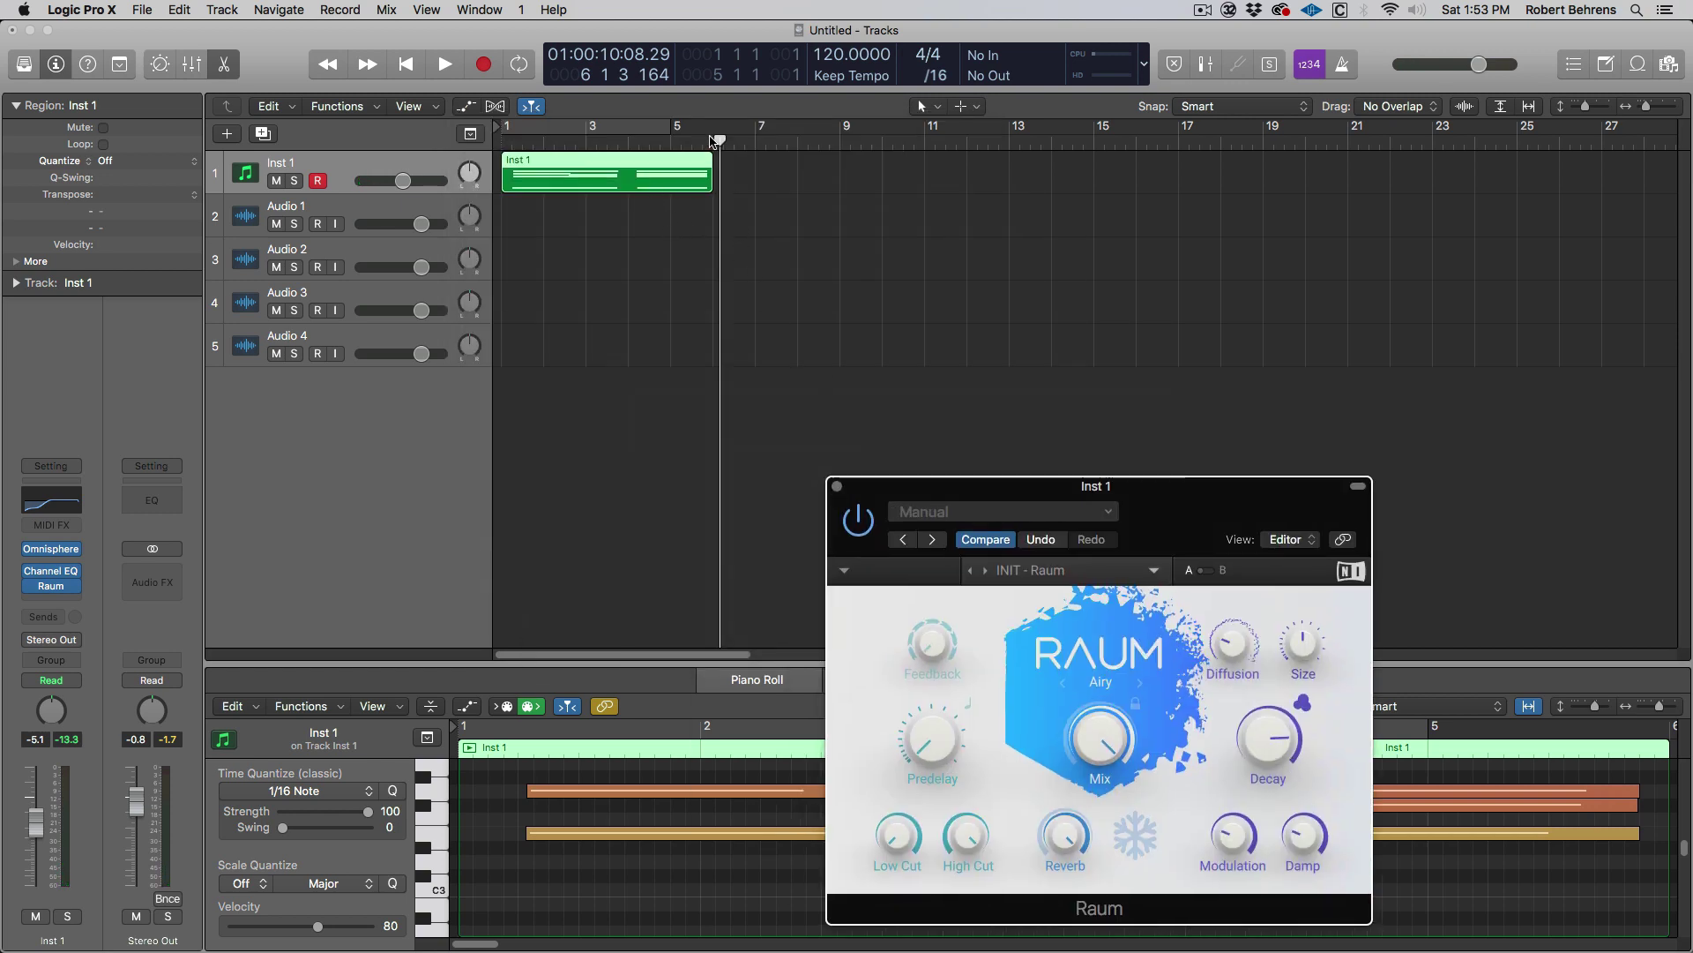
pyautogui.moveTo(712, 142); pyautogui.dragTo(628, 142)
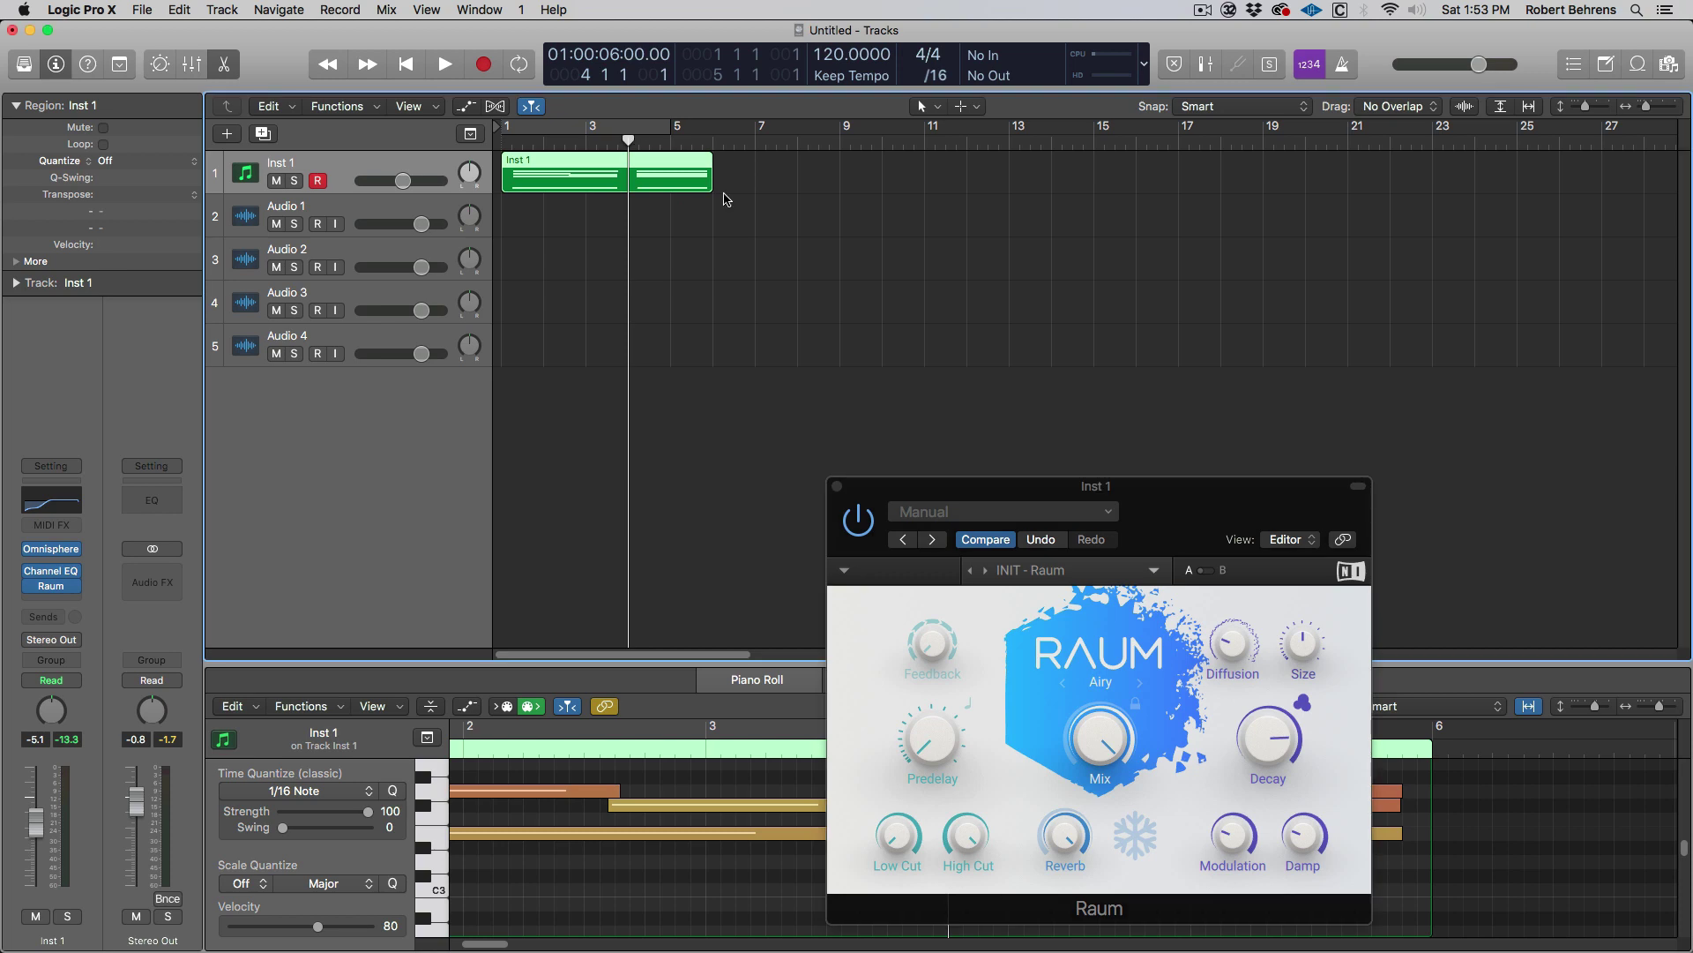
pyautogui.press('super+t')
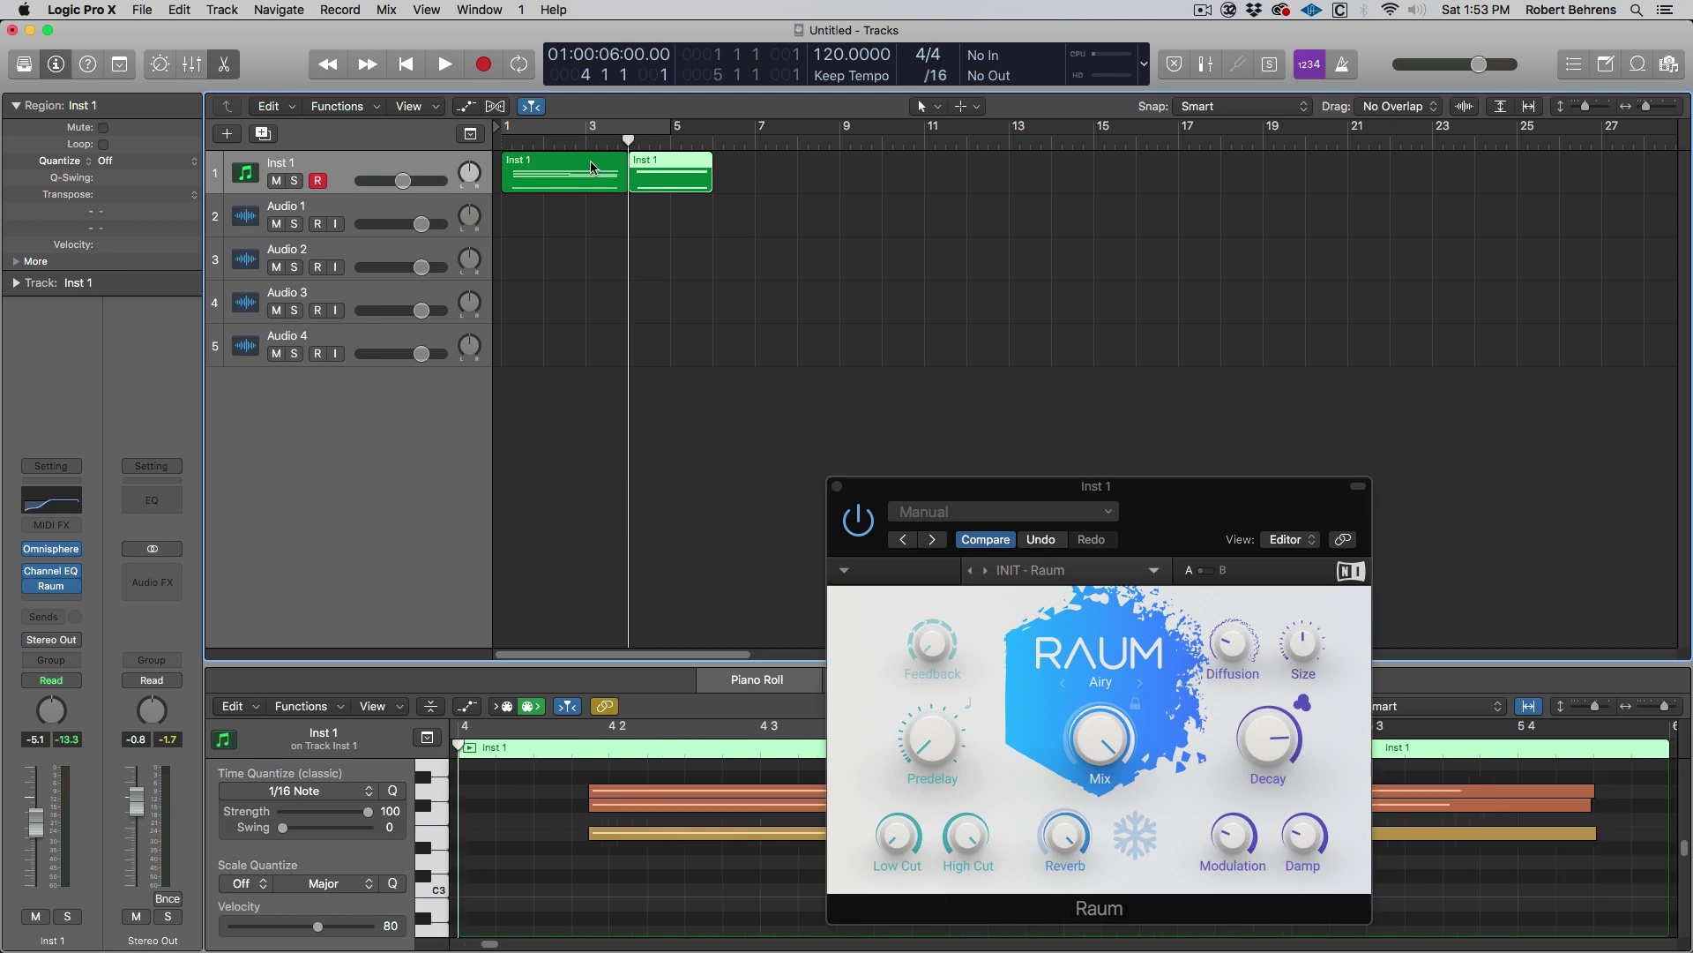
pyautogui.click(591, 164)
pyautogui.press('Delete')
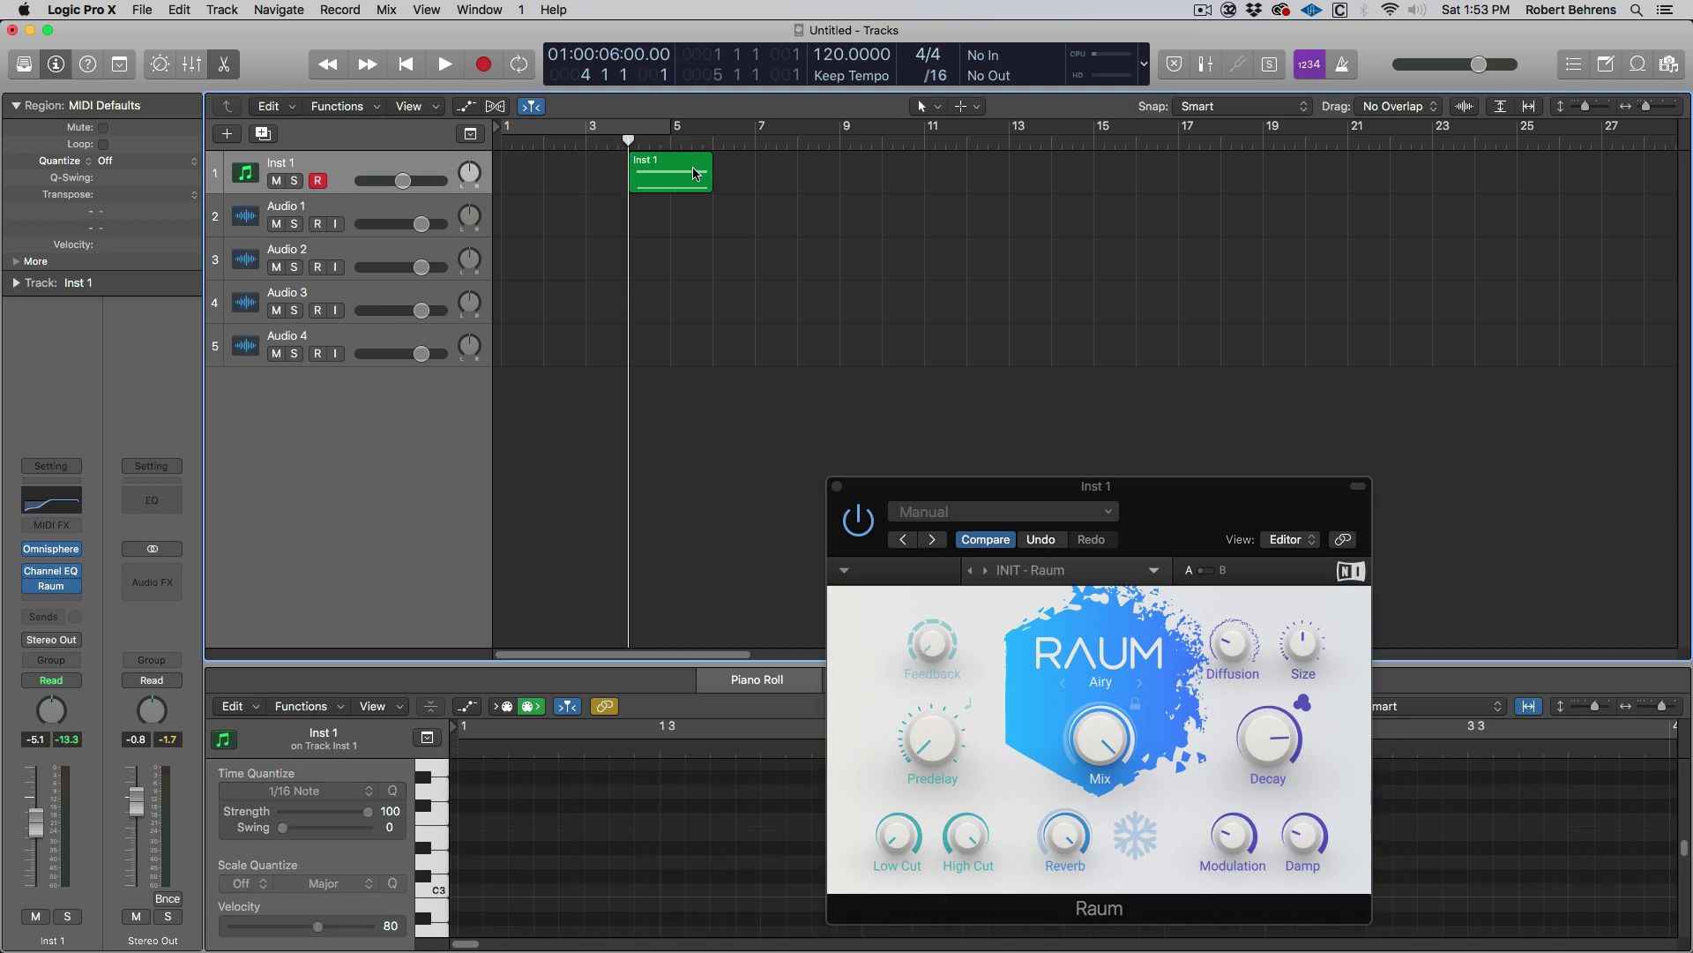
# Step: Move the remaining Inst 1 region to the start of bar 1 and close the Raum window
pyautogui.moveTo(697, 174); pyautogui.dragTo(529, 150)
pyautogui.moveTo(917, 425); pyautogui.dragTo(961, 315)
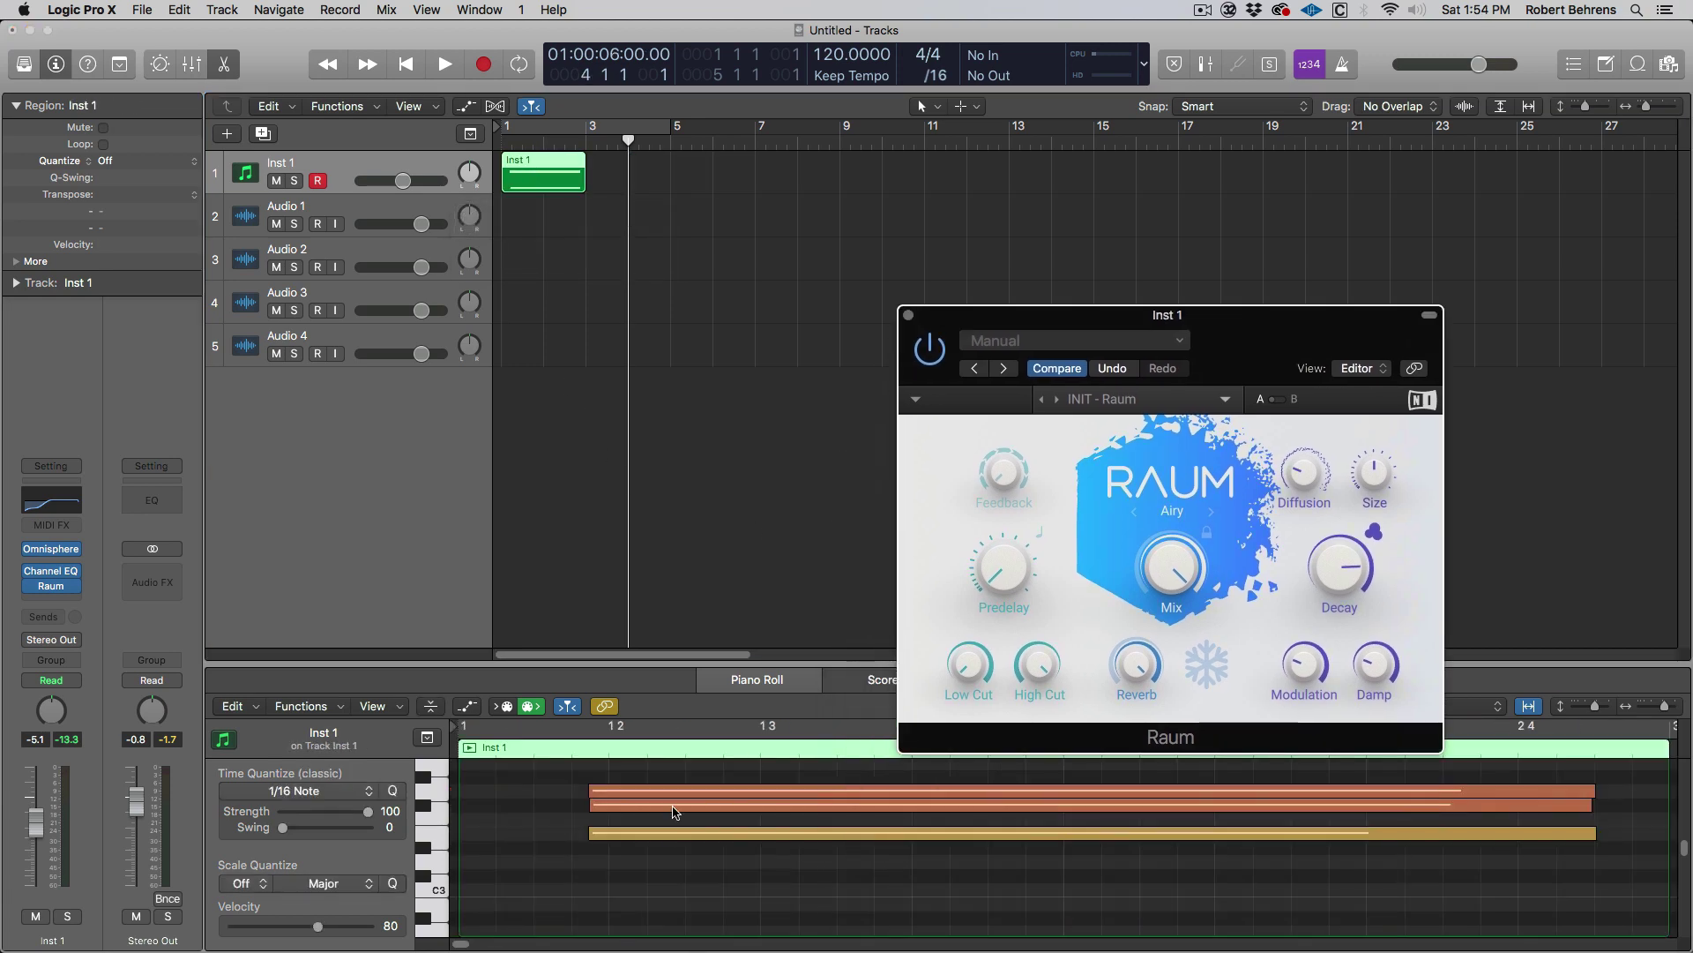
pyautogui.click(909, 316)
# Step: Enlarge the piano roll and extend the starts of all five chord notes back to the beginning of bar 1
pyautogui.moveTo(779, 663); pyautogui.dragTo(778, 231)
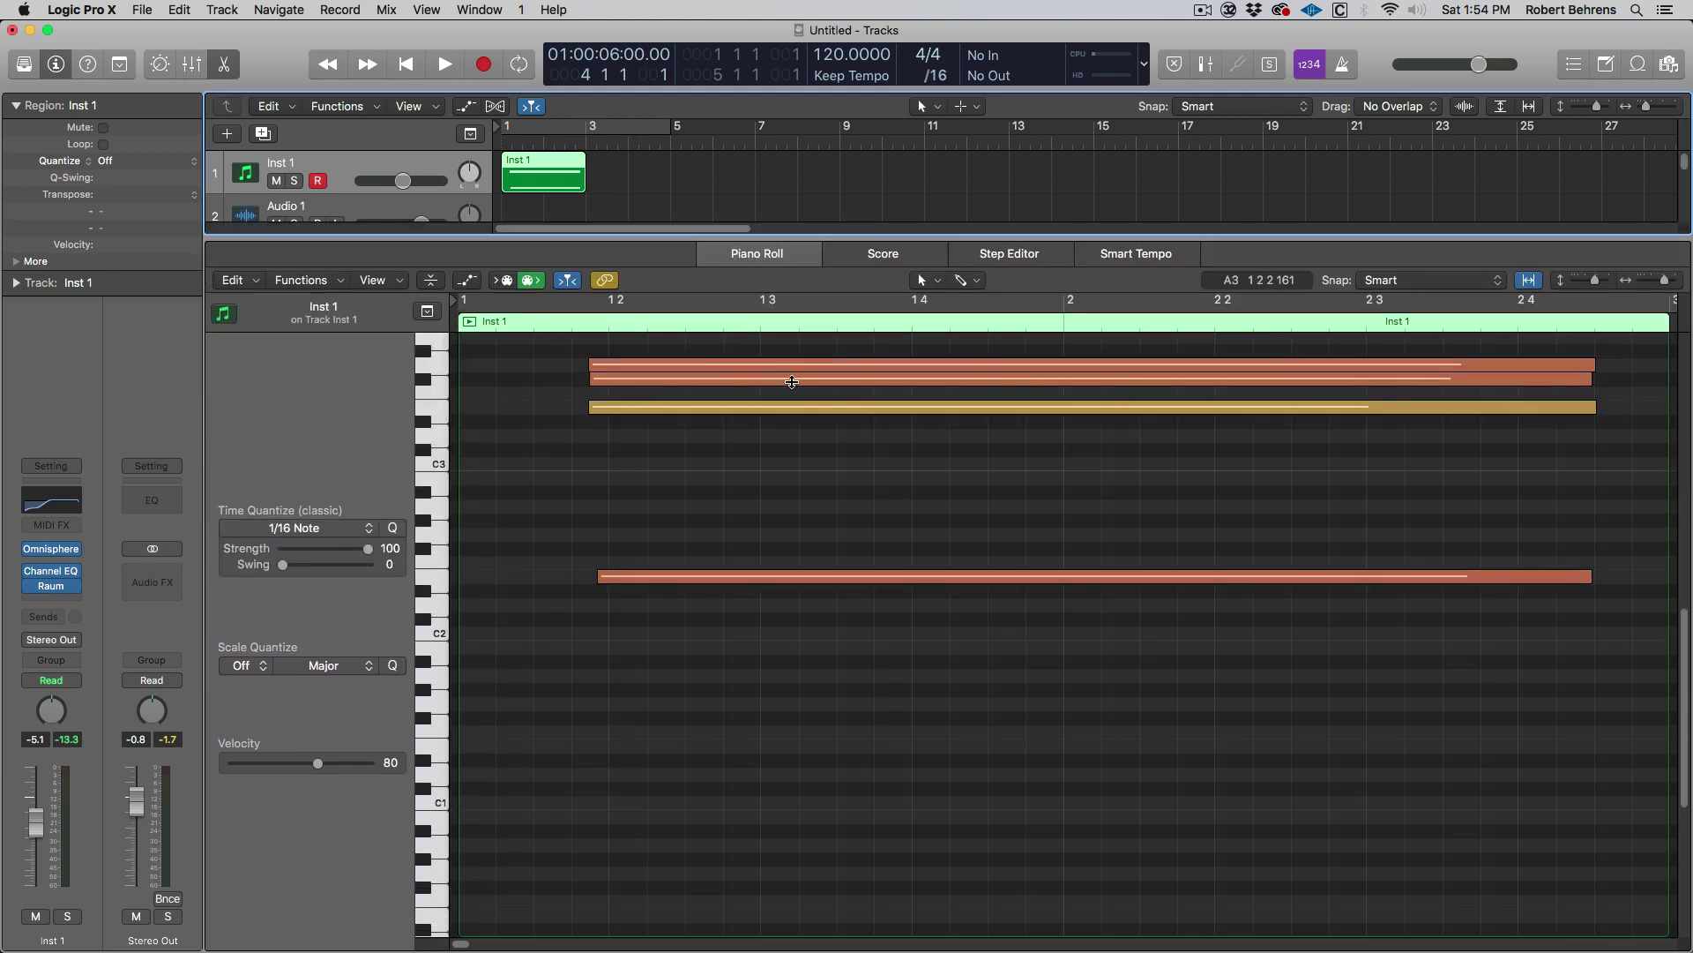
pyautogui.scroll(3, 838, 564)
pyautogui.scroll(1, 838, 565)
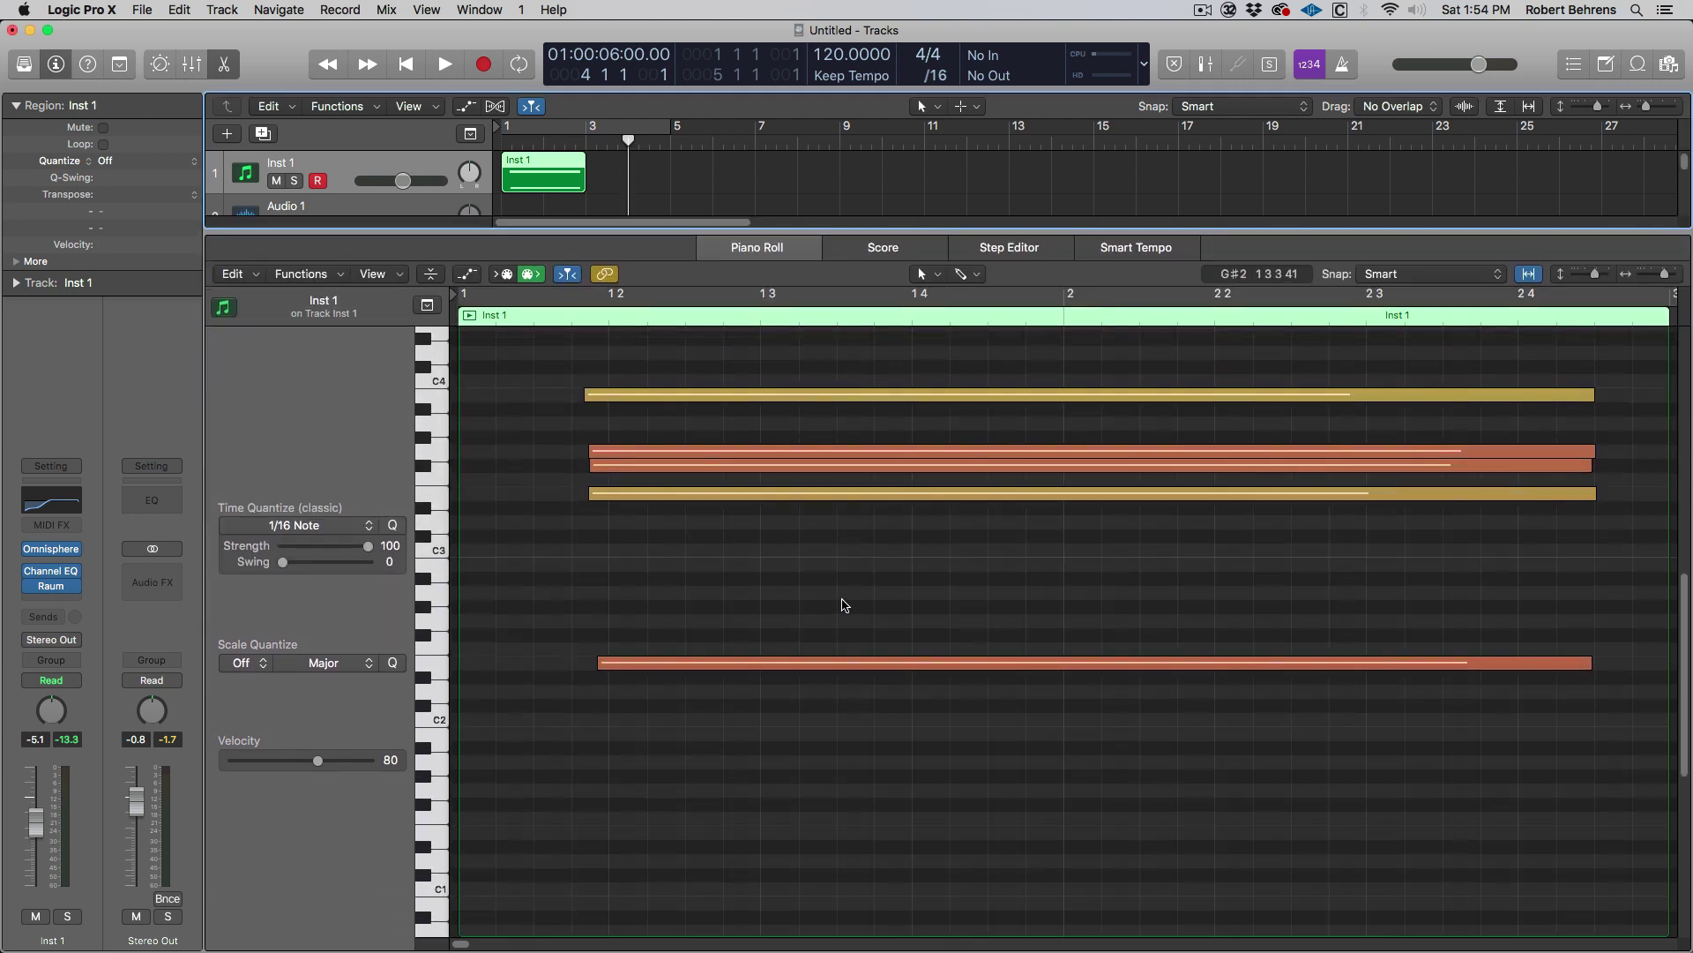
pyautogui.click(843, 605)
pyautogui.press('super+a')
pyautogui.moveTo(657, 367); pyautogui.dragTo(709, 742)
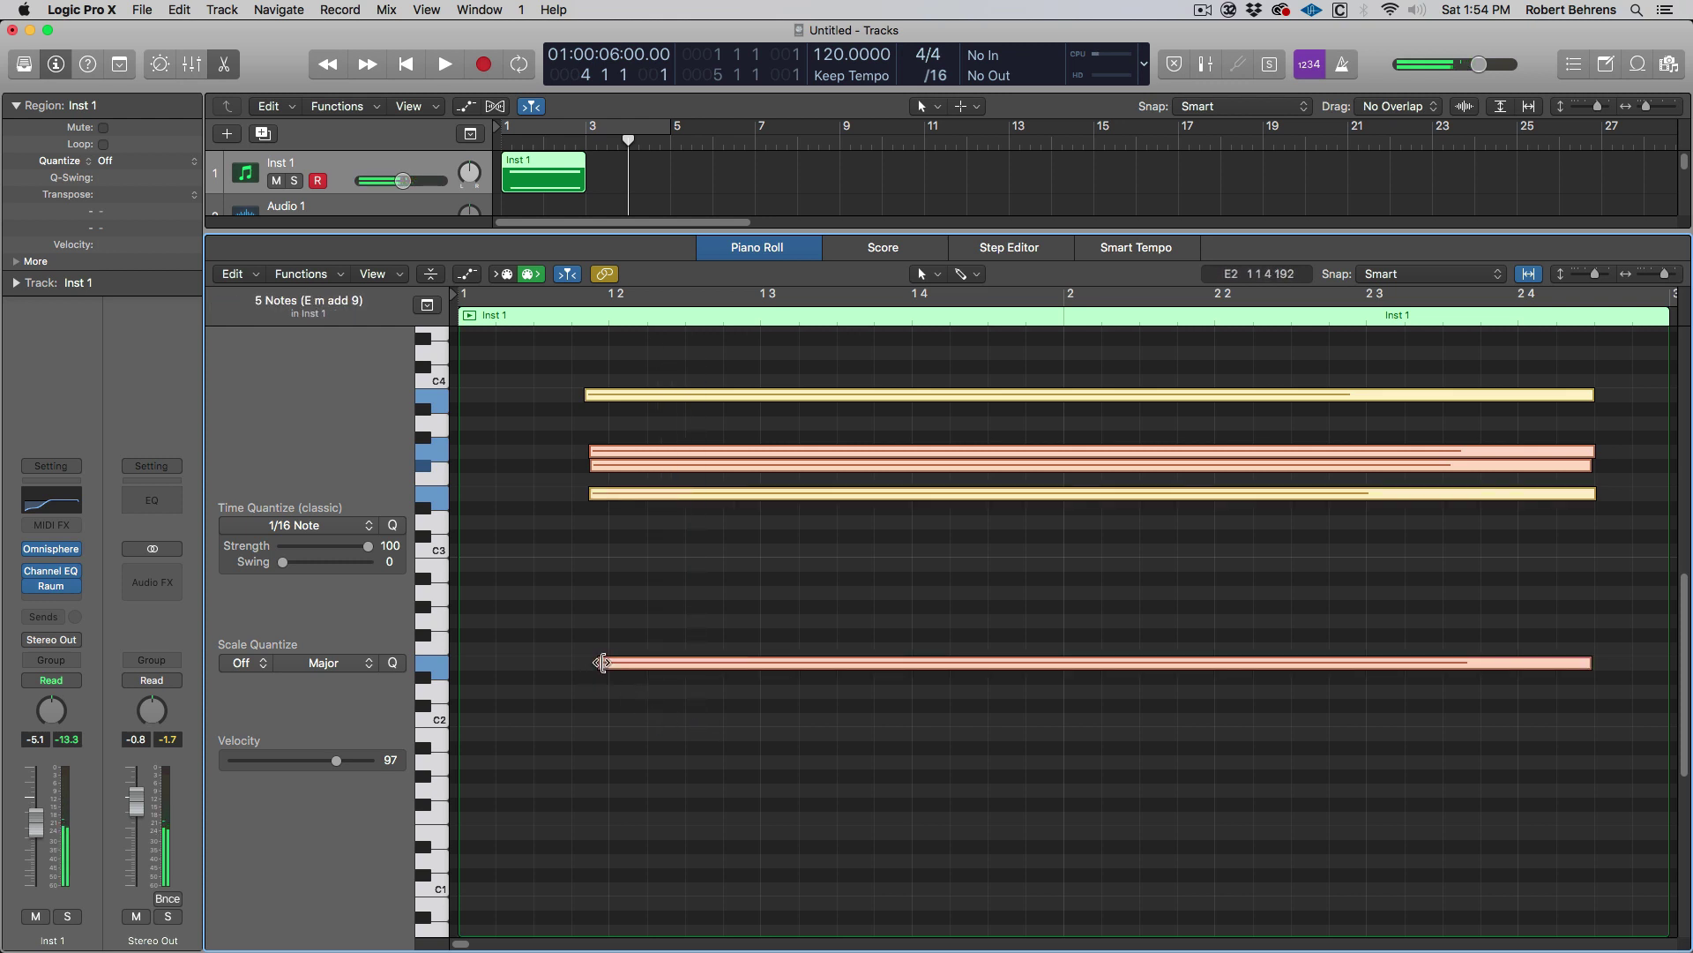
pyautogui.moveTo(600, 664); pyautogui.dragTo(474, 653)
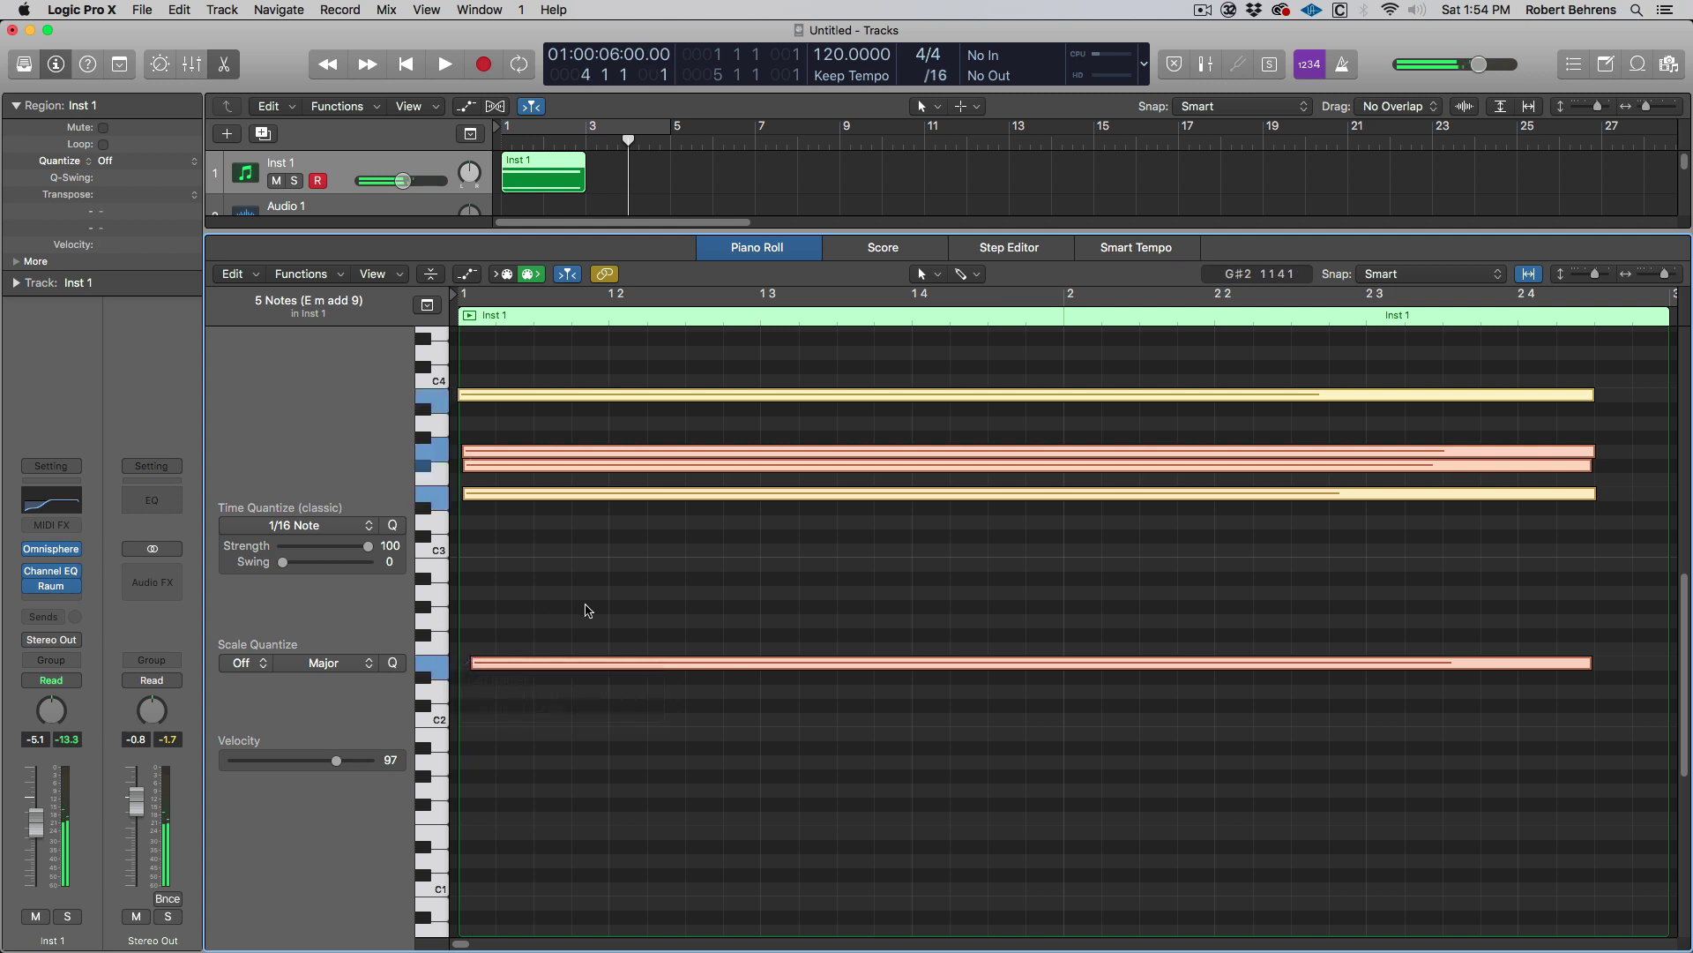
pyautogui.click(617, 602)
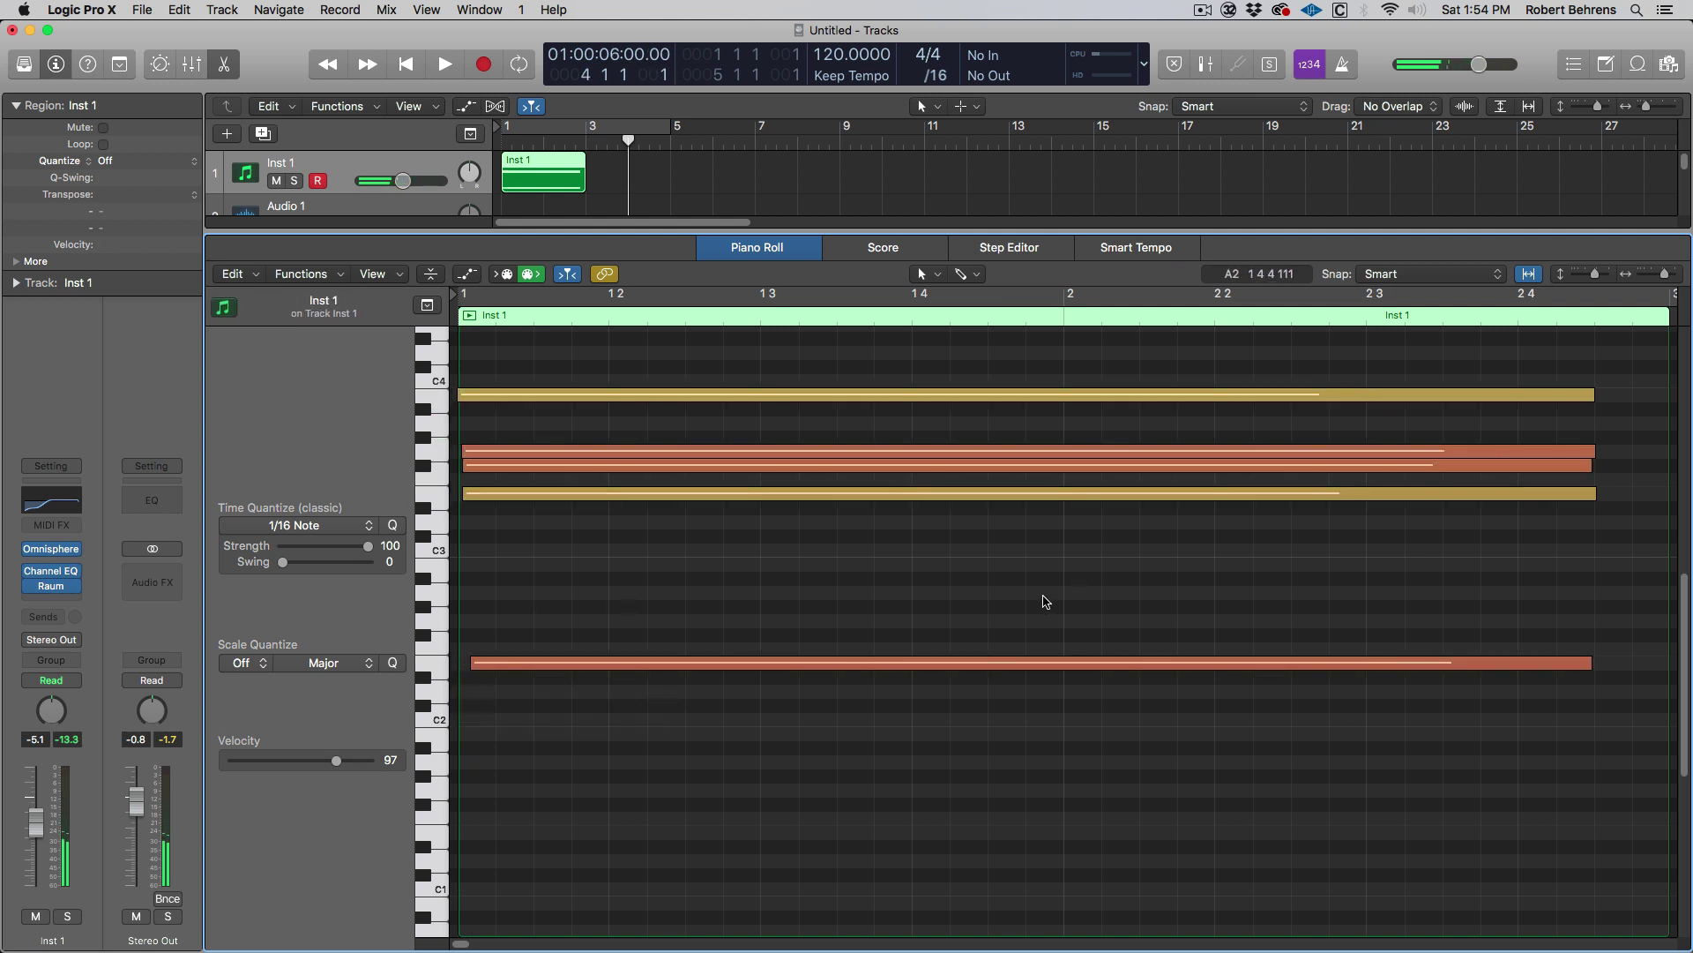
# Step: Quantize all five chord notes to 1/16, extend their ends to the end of the region, and close the piano roll
pyautogui.press('super+a')
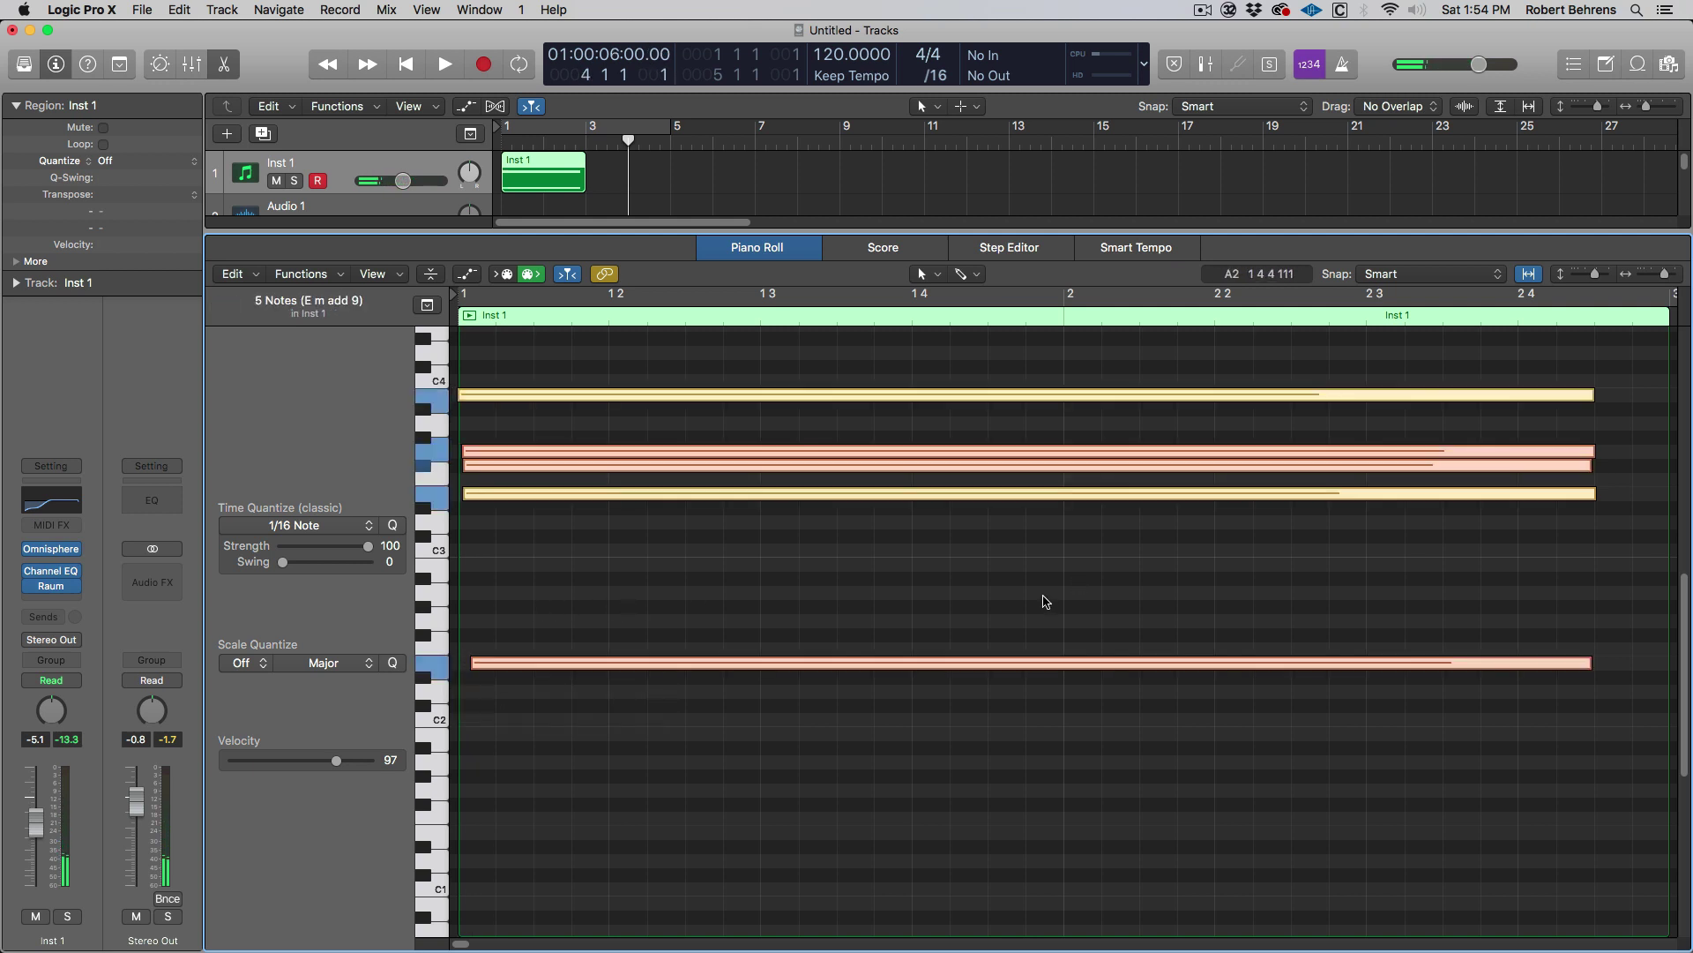
pyautogui.press('q')
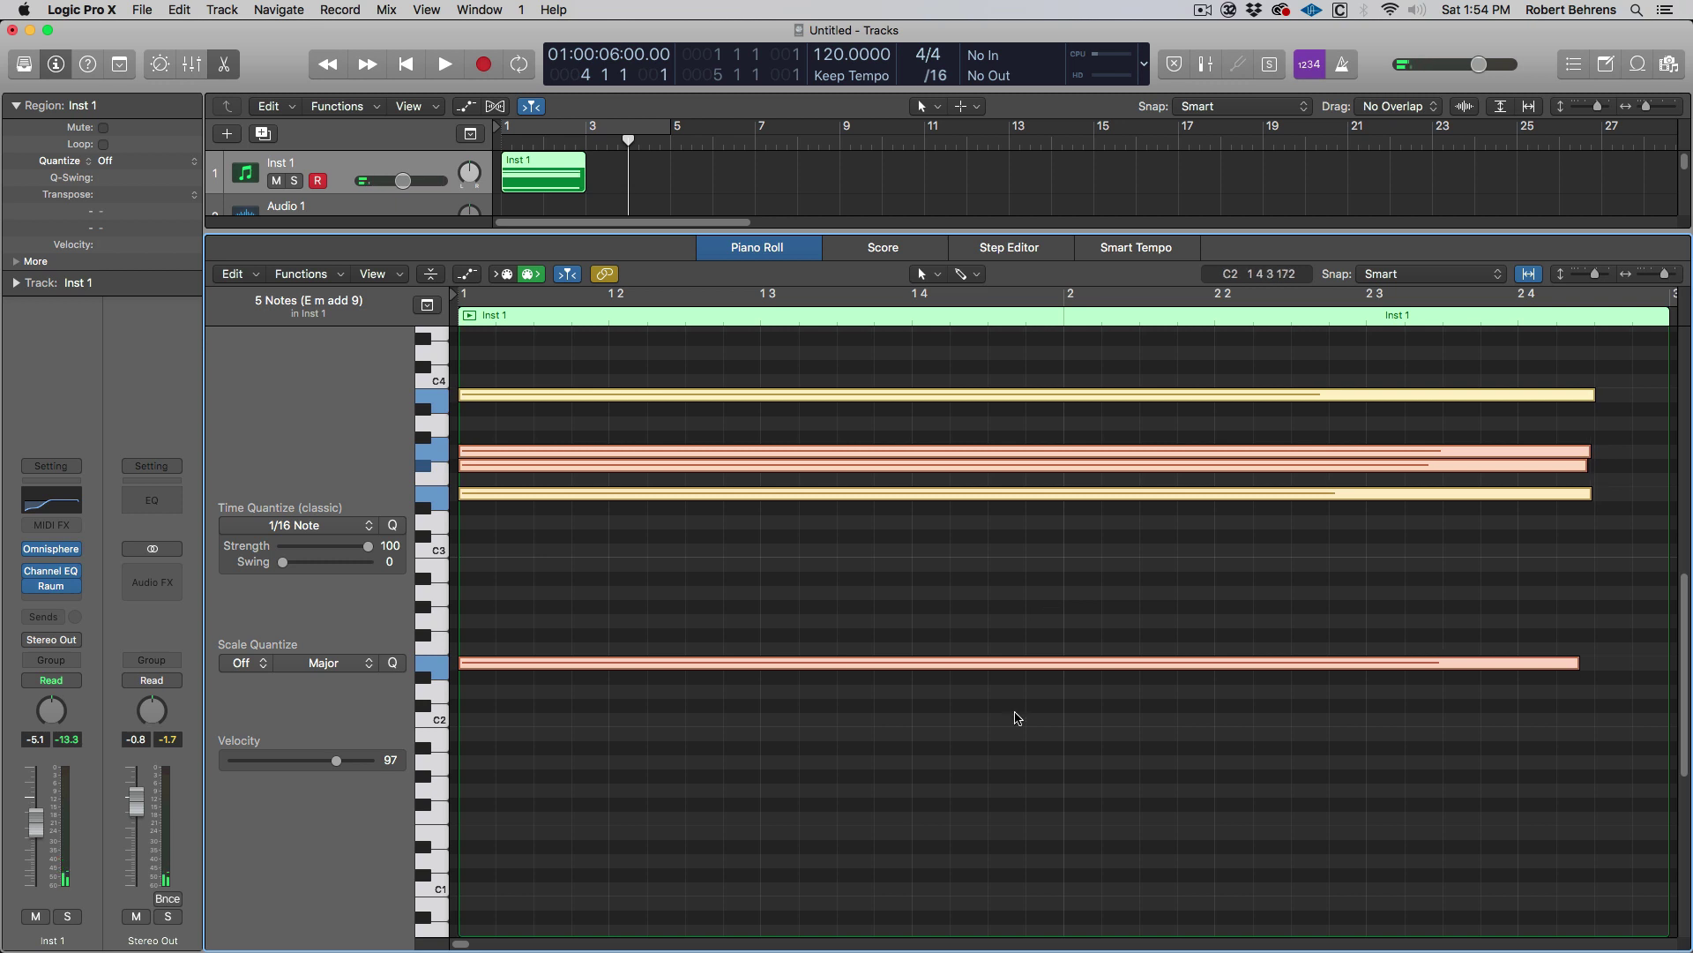
pyautogui.hotkey('shift', '\\')
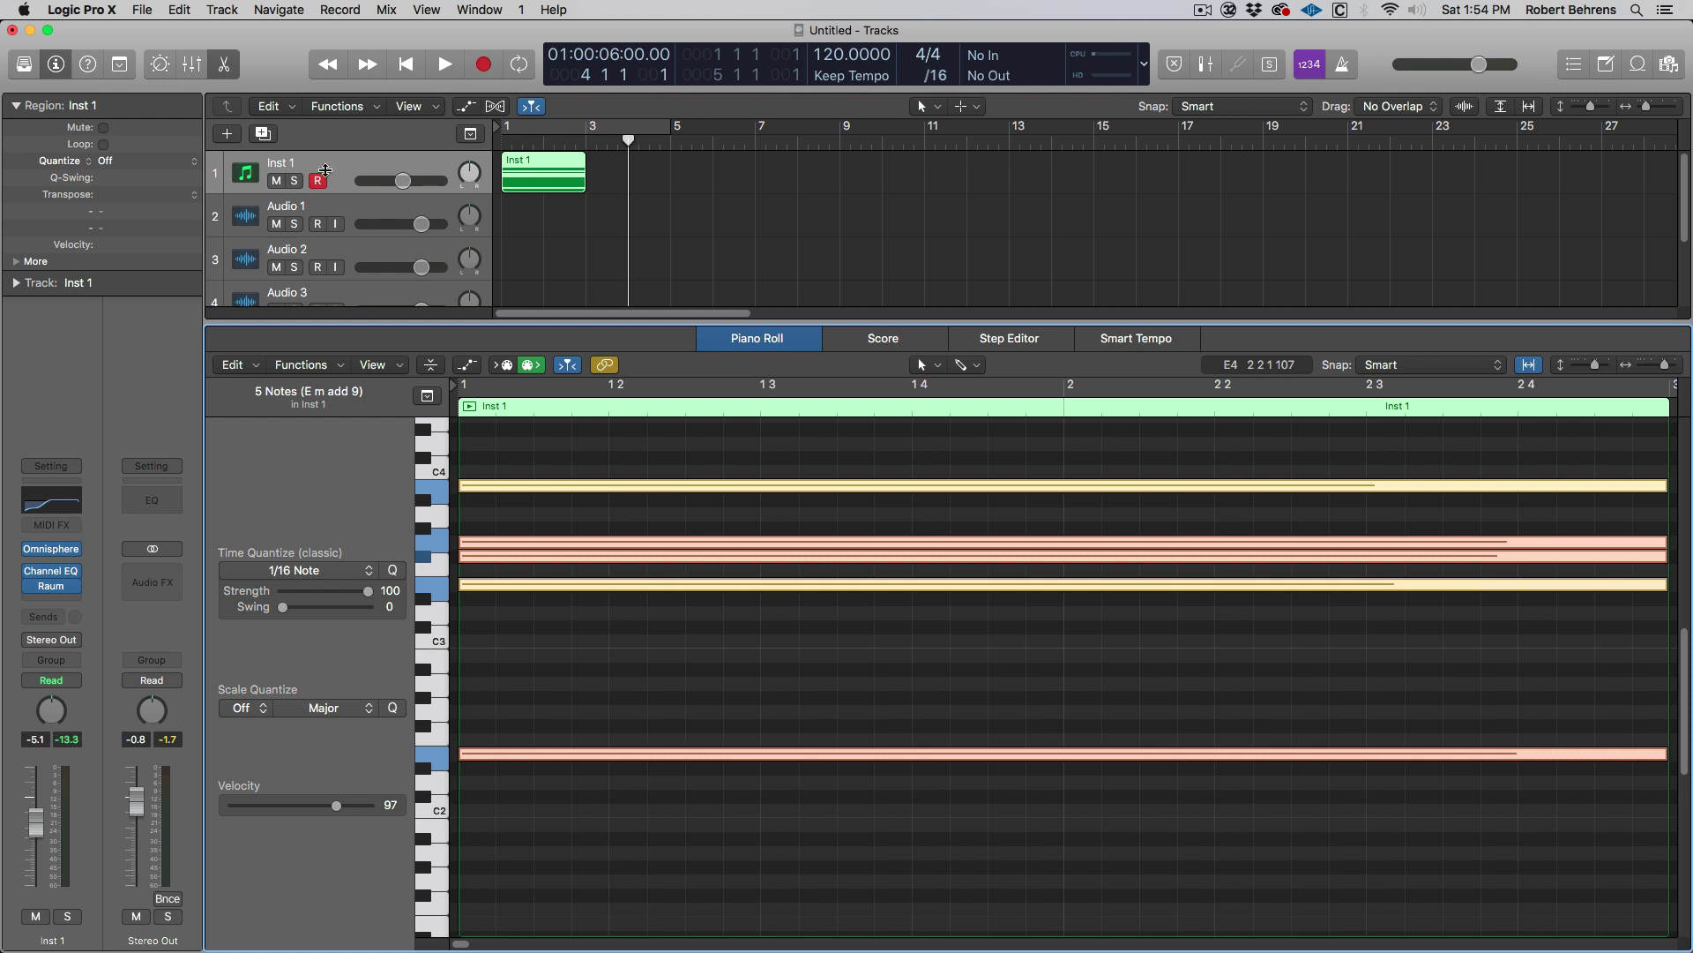
pyautogui.click(224, 63)
# Step: Turn on cycle mode, play back the quantized chord, and shorten the cycle range to bars 1–3
pyautogui.click(554, 137)
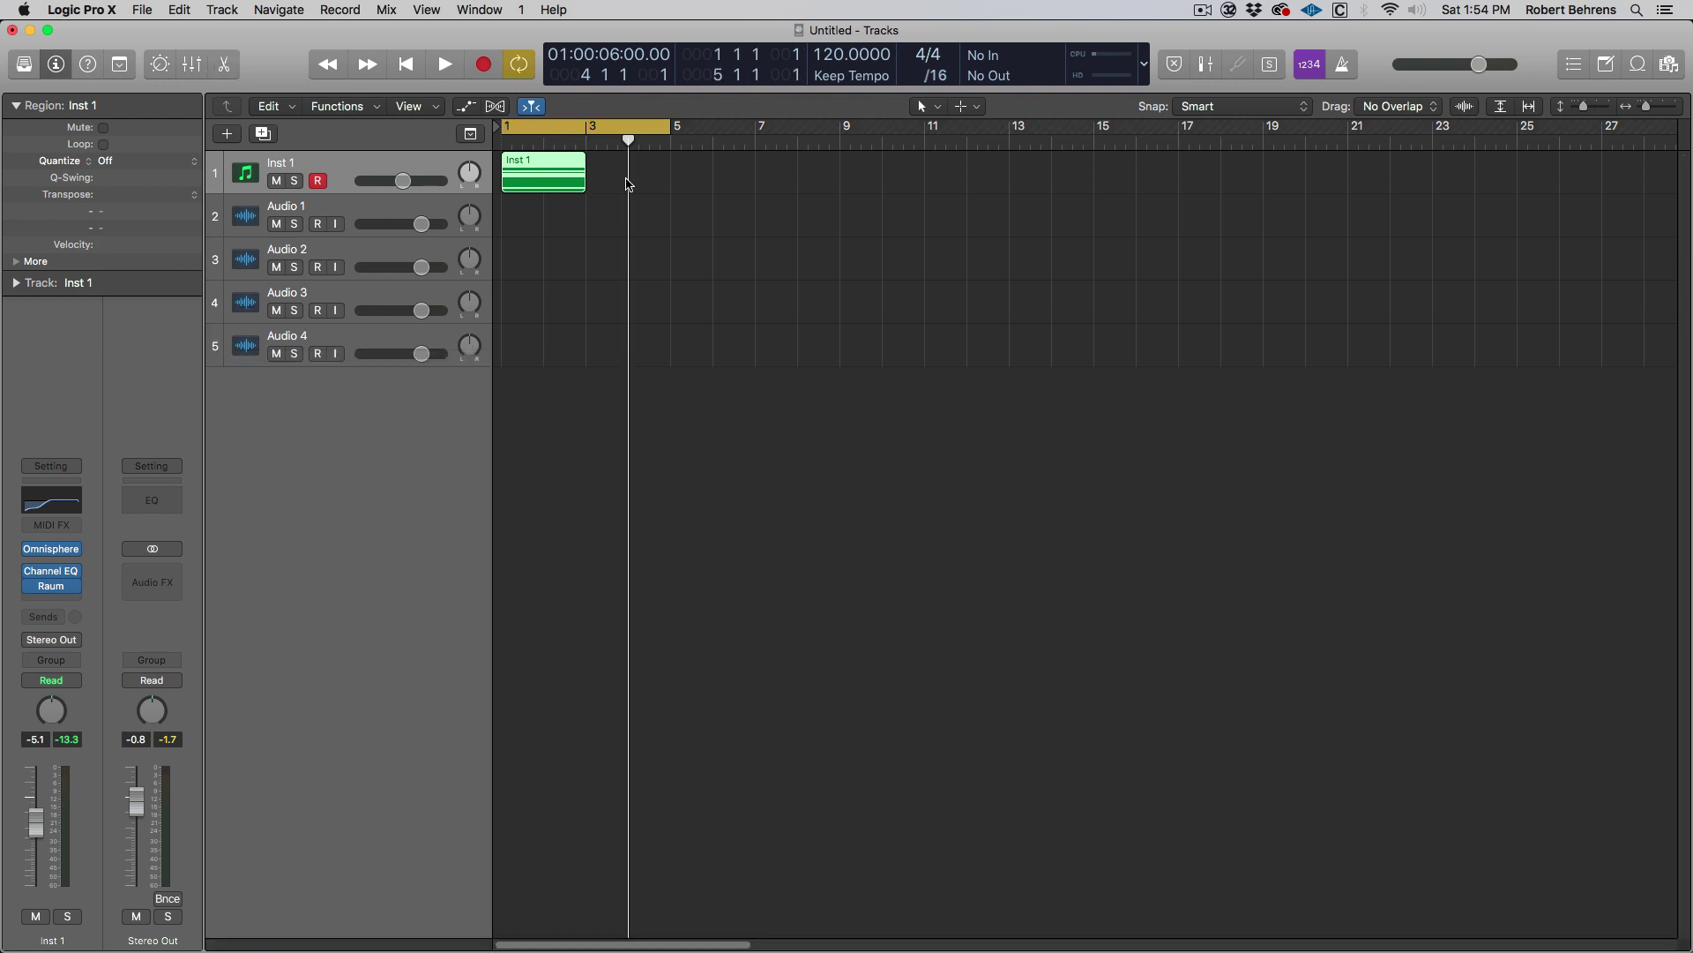
pyautogui.press('space')
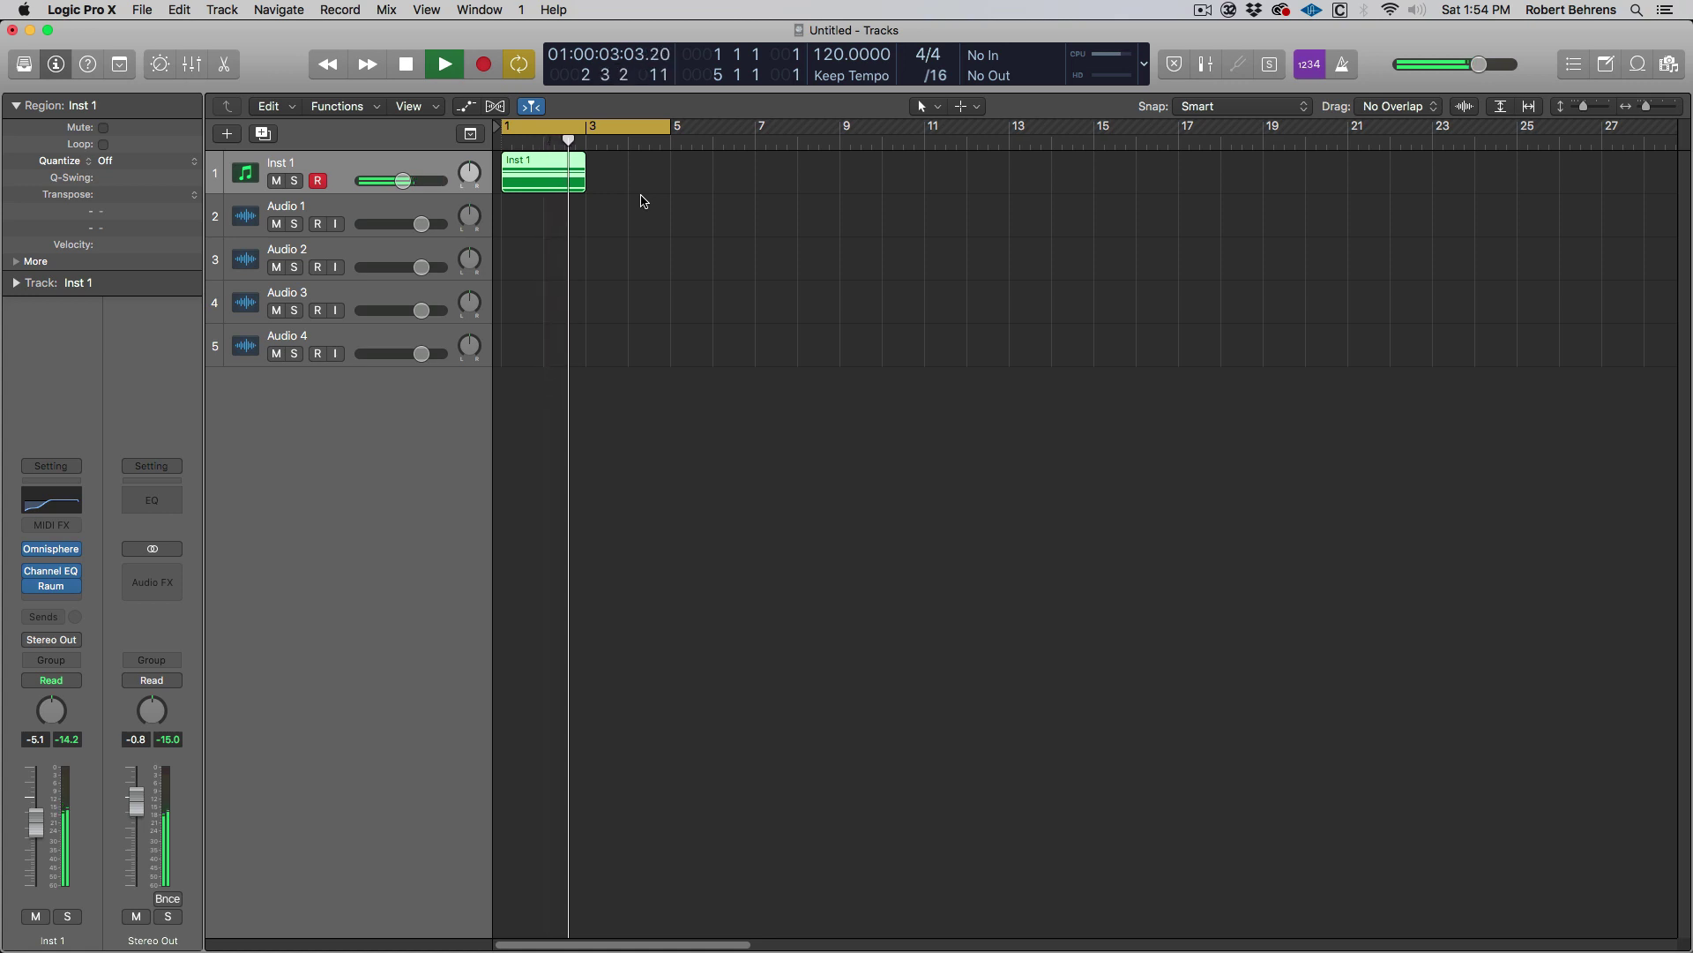
pyautogui.press('space')
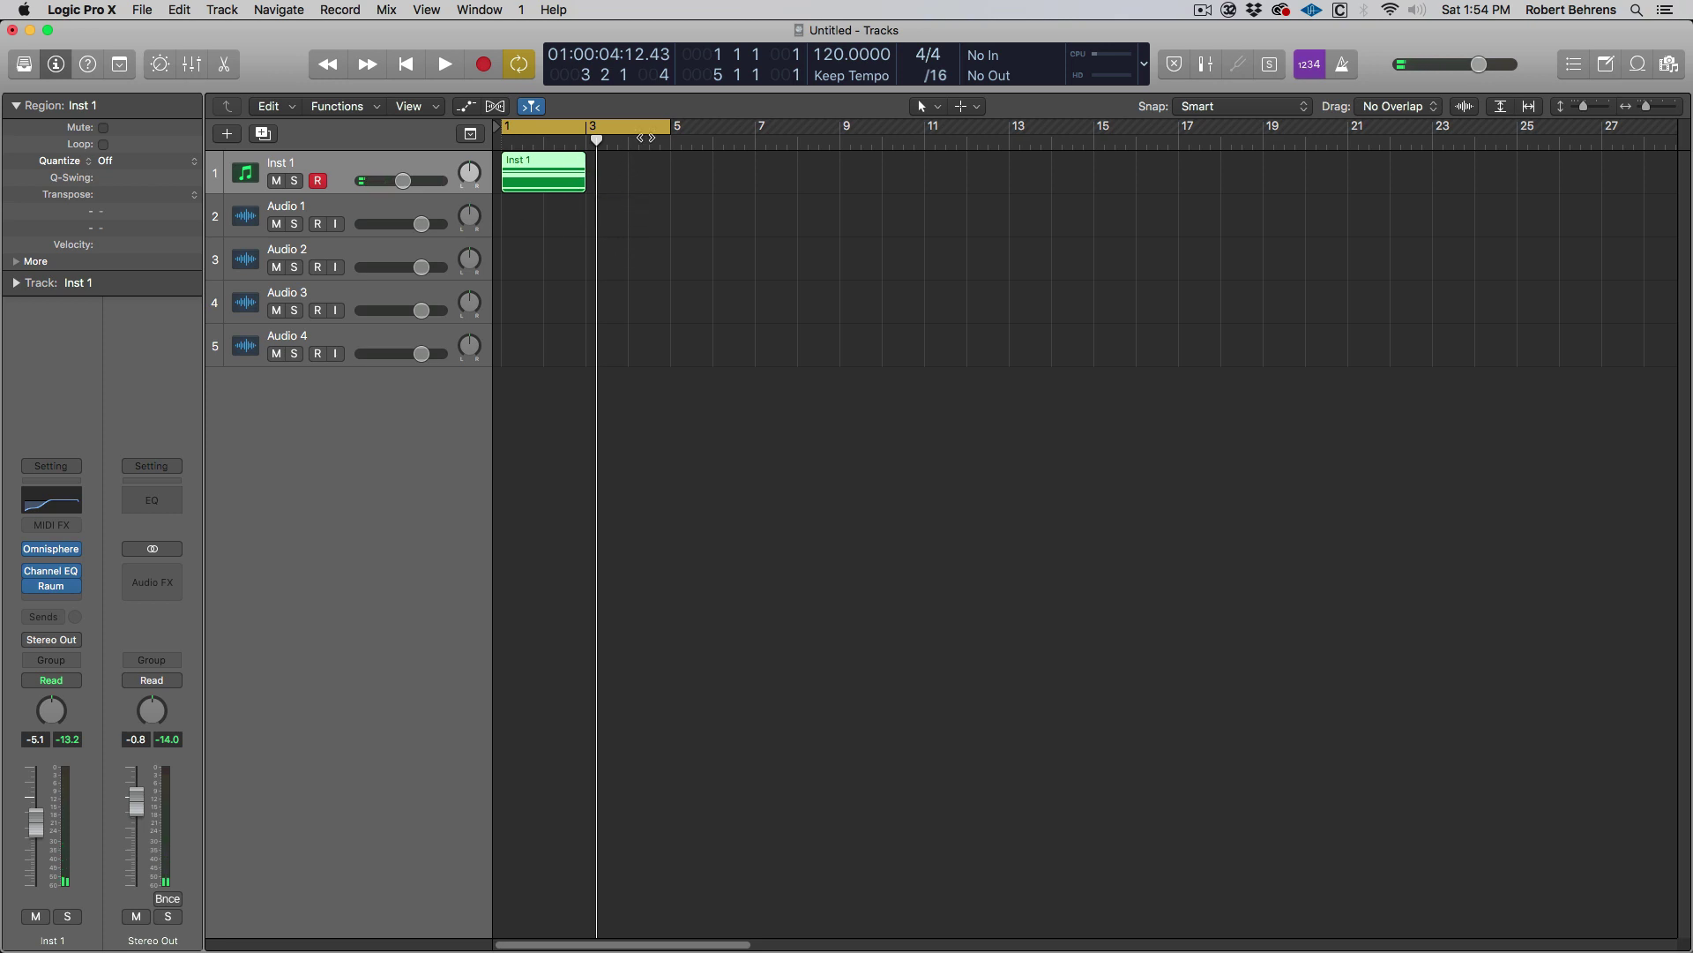
pyautogui.moveTo(666, 132); pyautogui.dragTo(589, 132)
# Step: Set Inst 1 to Touch automation and record Raum's freeze switching on and off during playback
pyautogui.press('a')
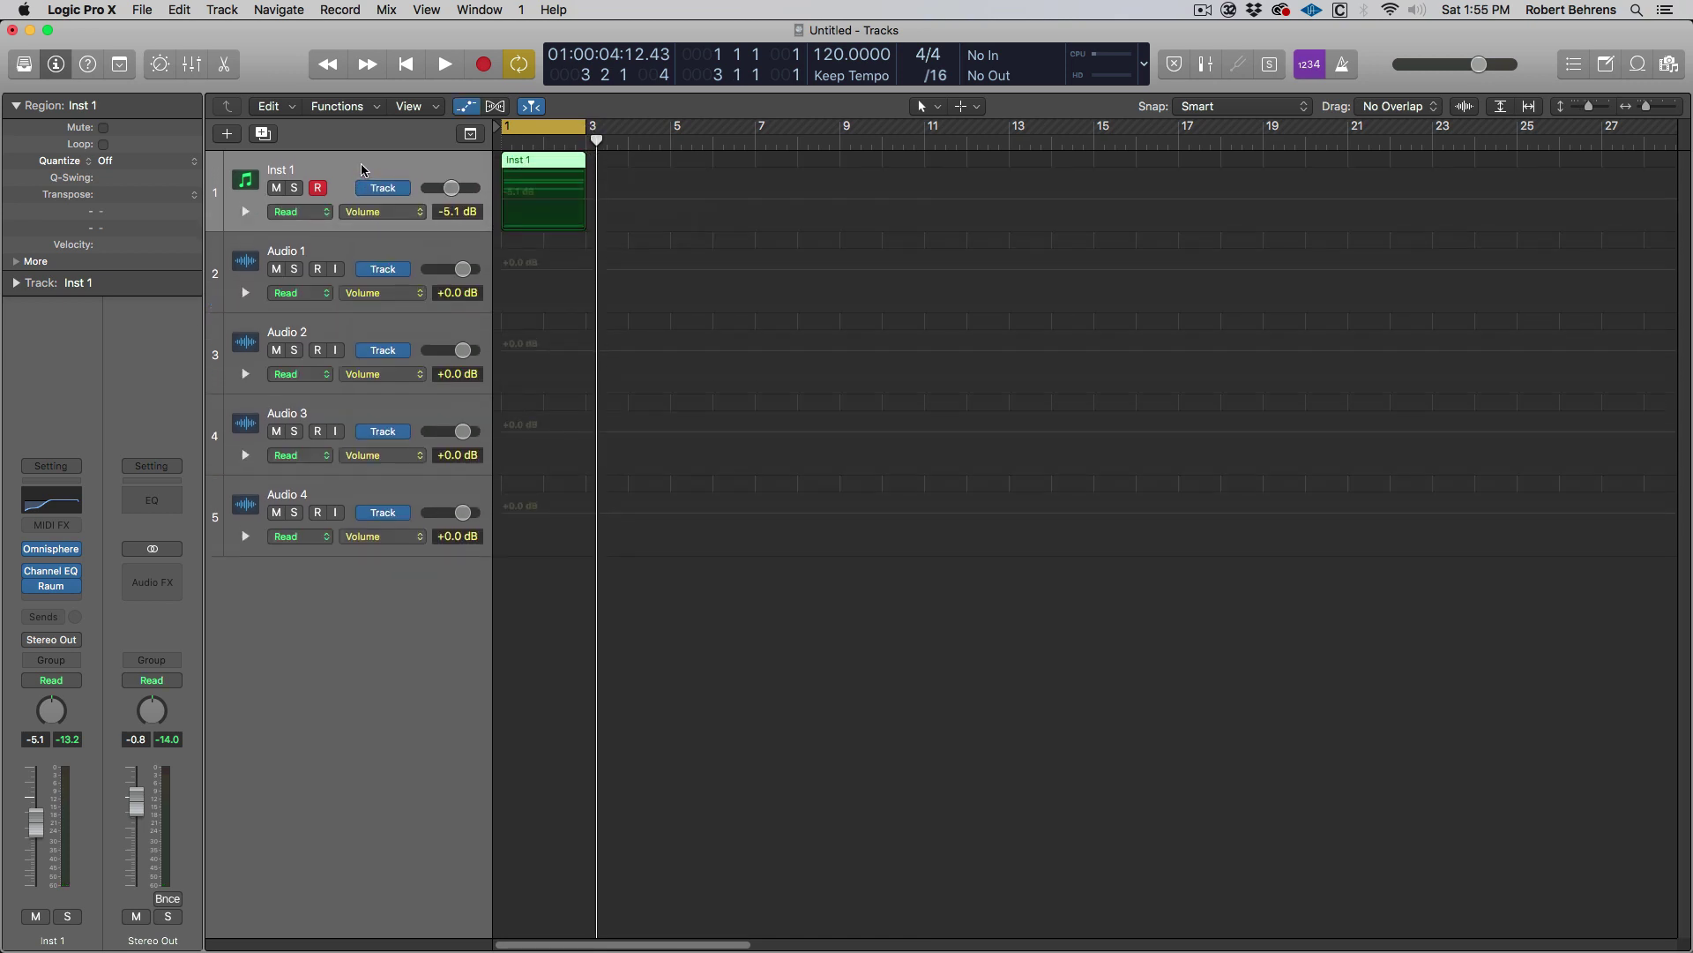
pyautogui.press('ctrl+super+t')
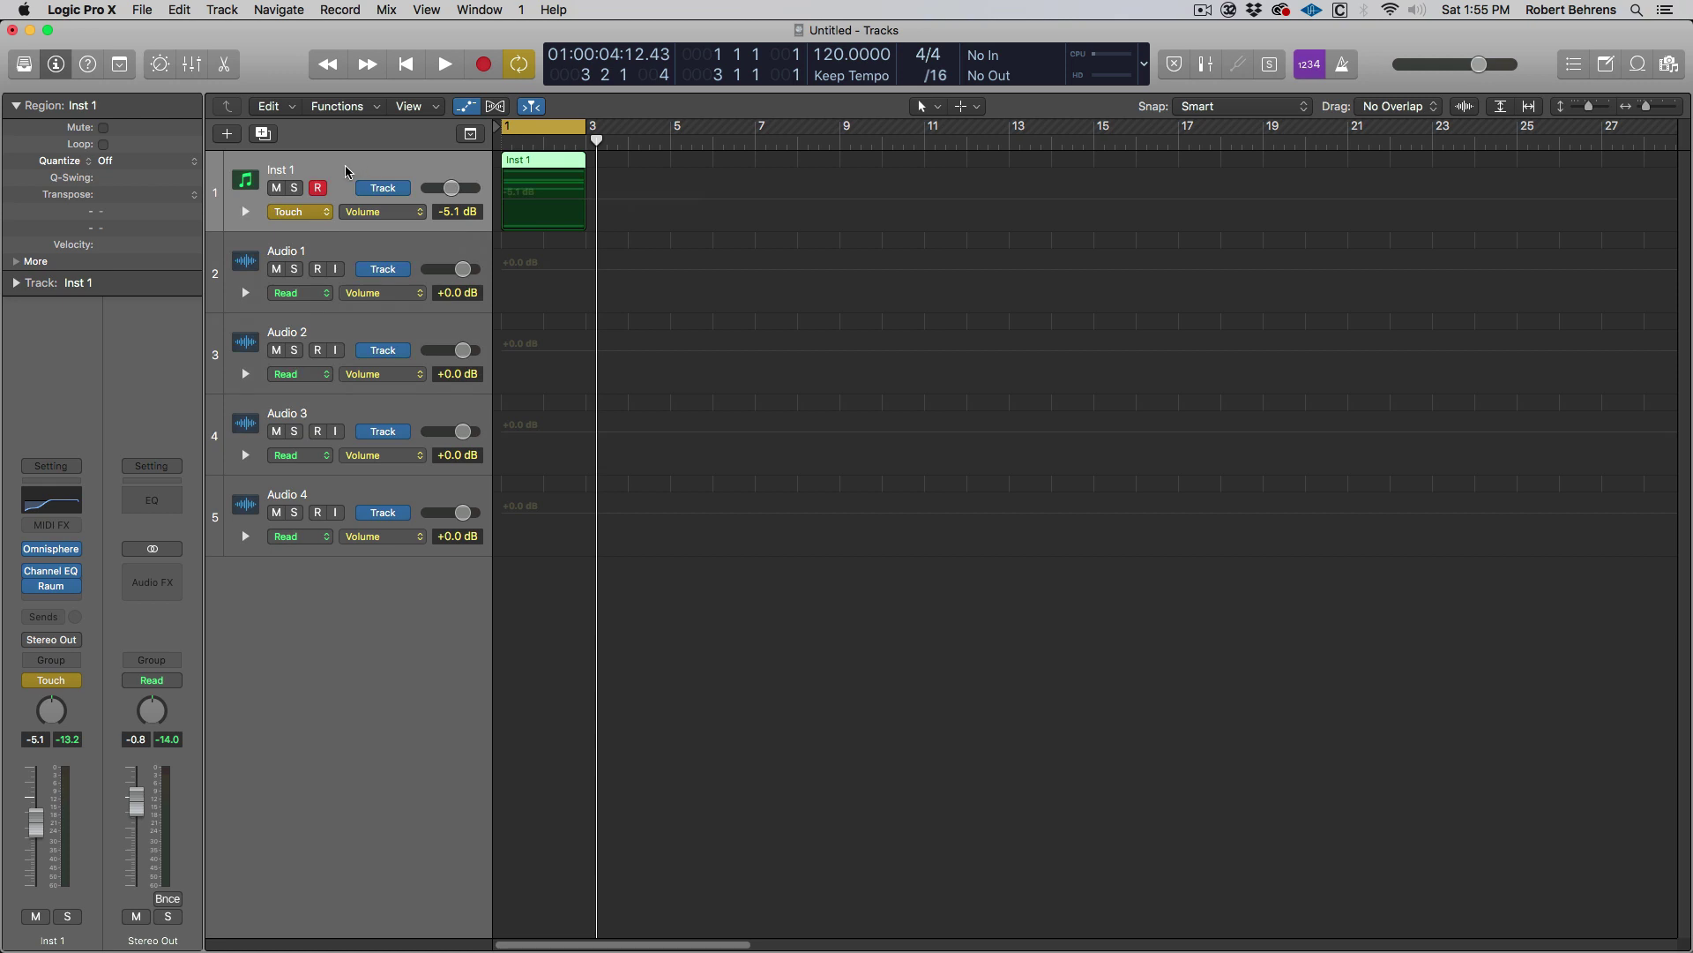
pyautogui.click(50, 586)
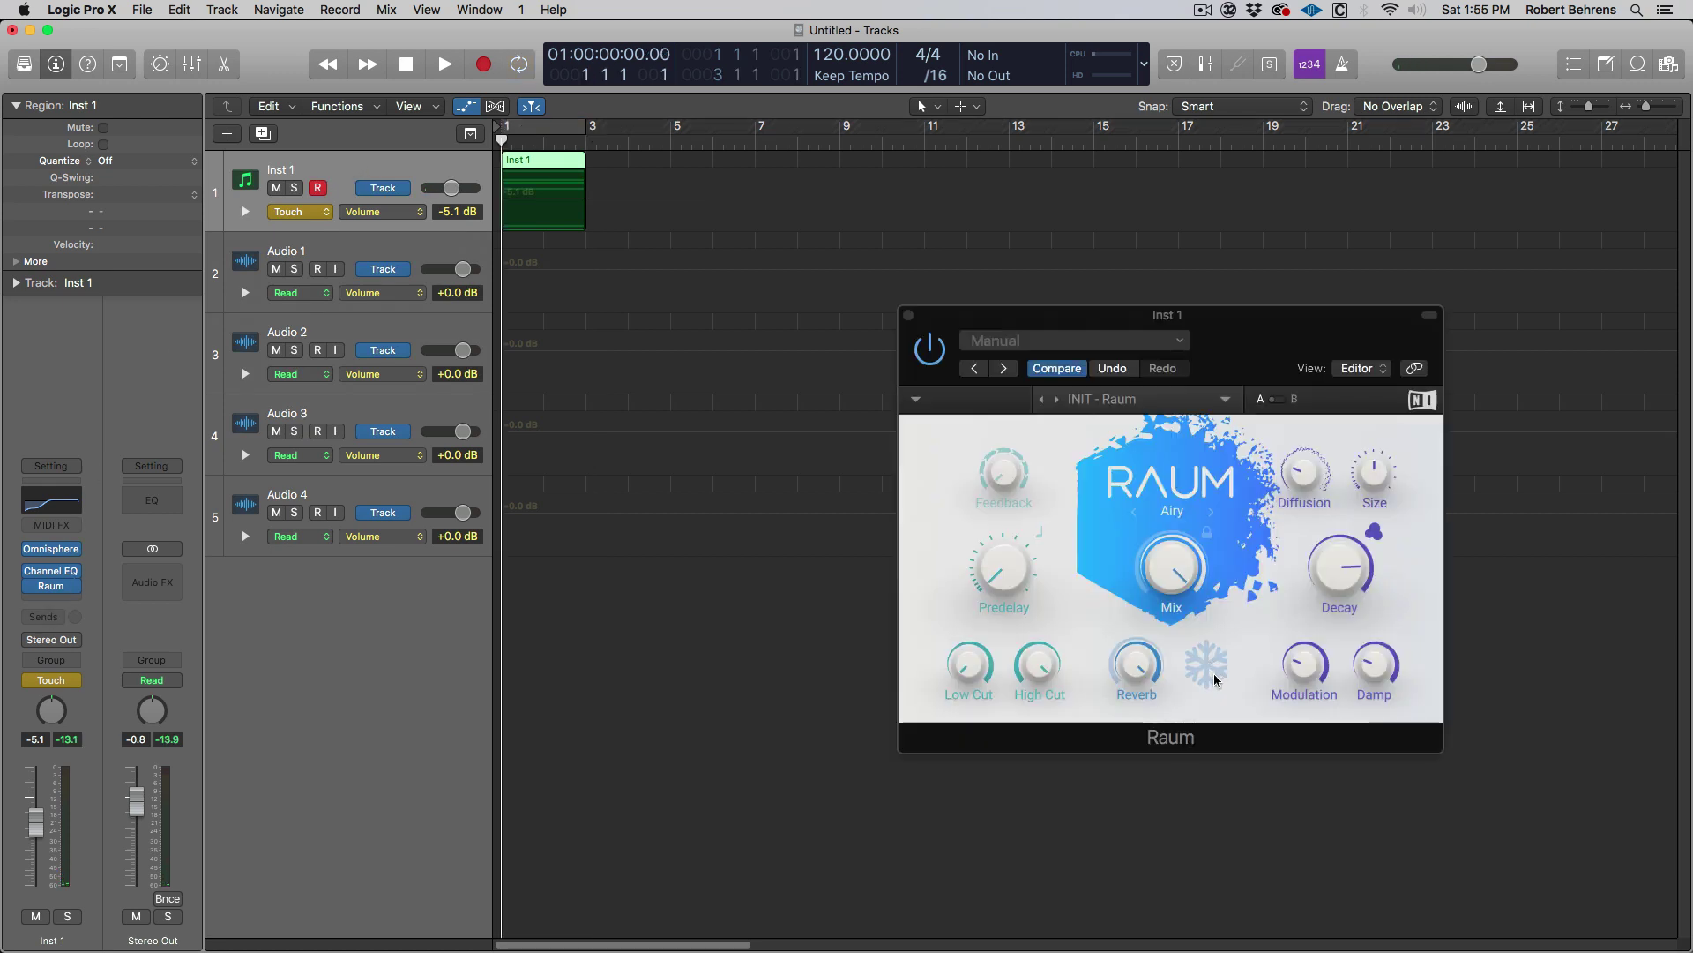
pyautogui.press('space')
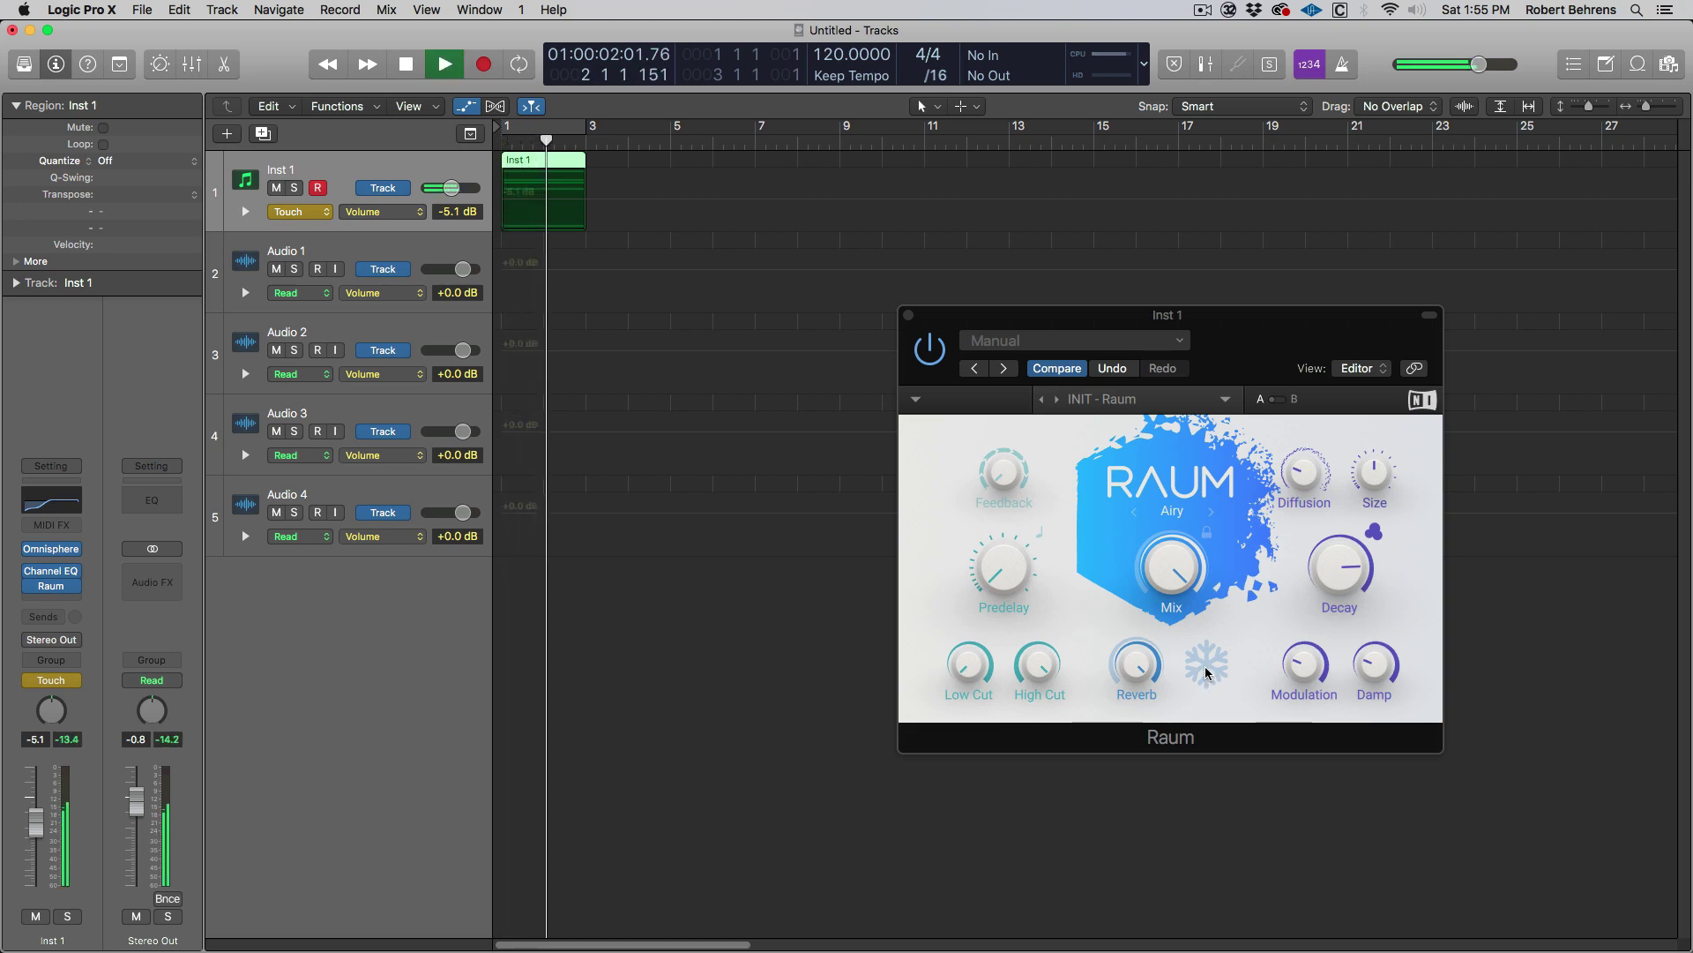
pyautogui.click(1205, 668)
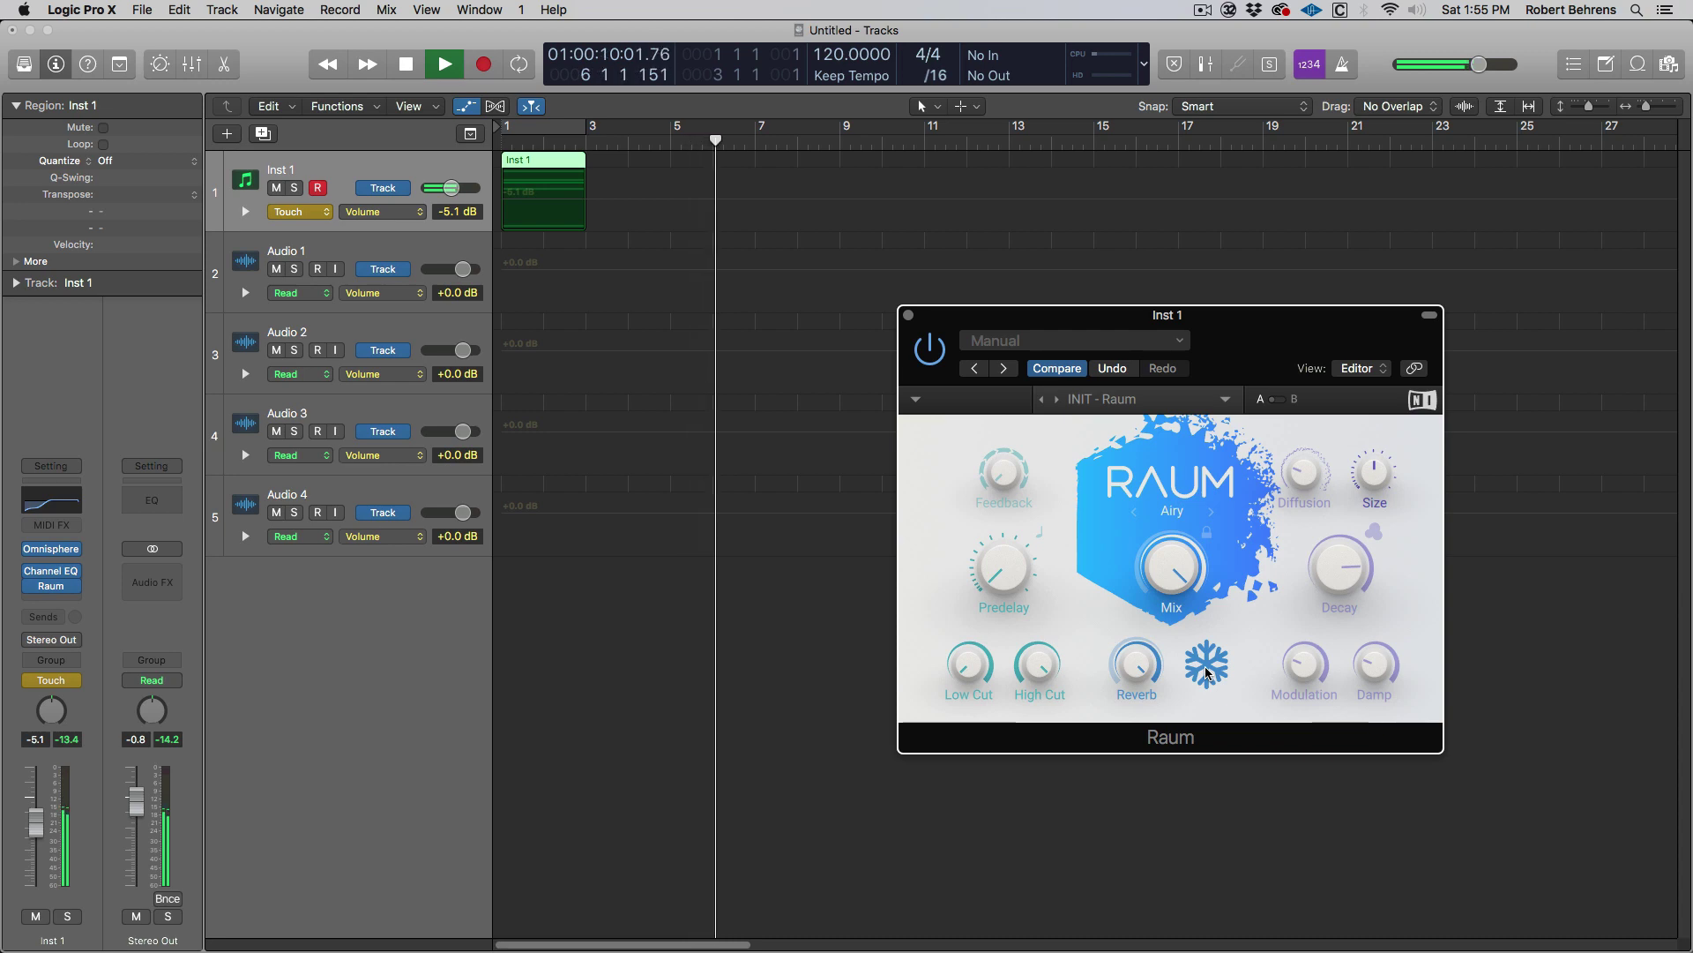
pyautogui.click(1207, 672)
pyautogui.press('space')
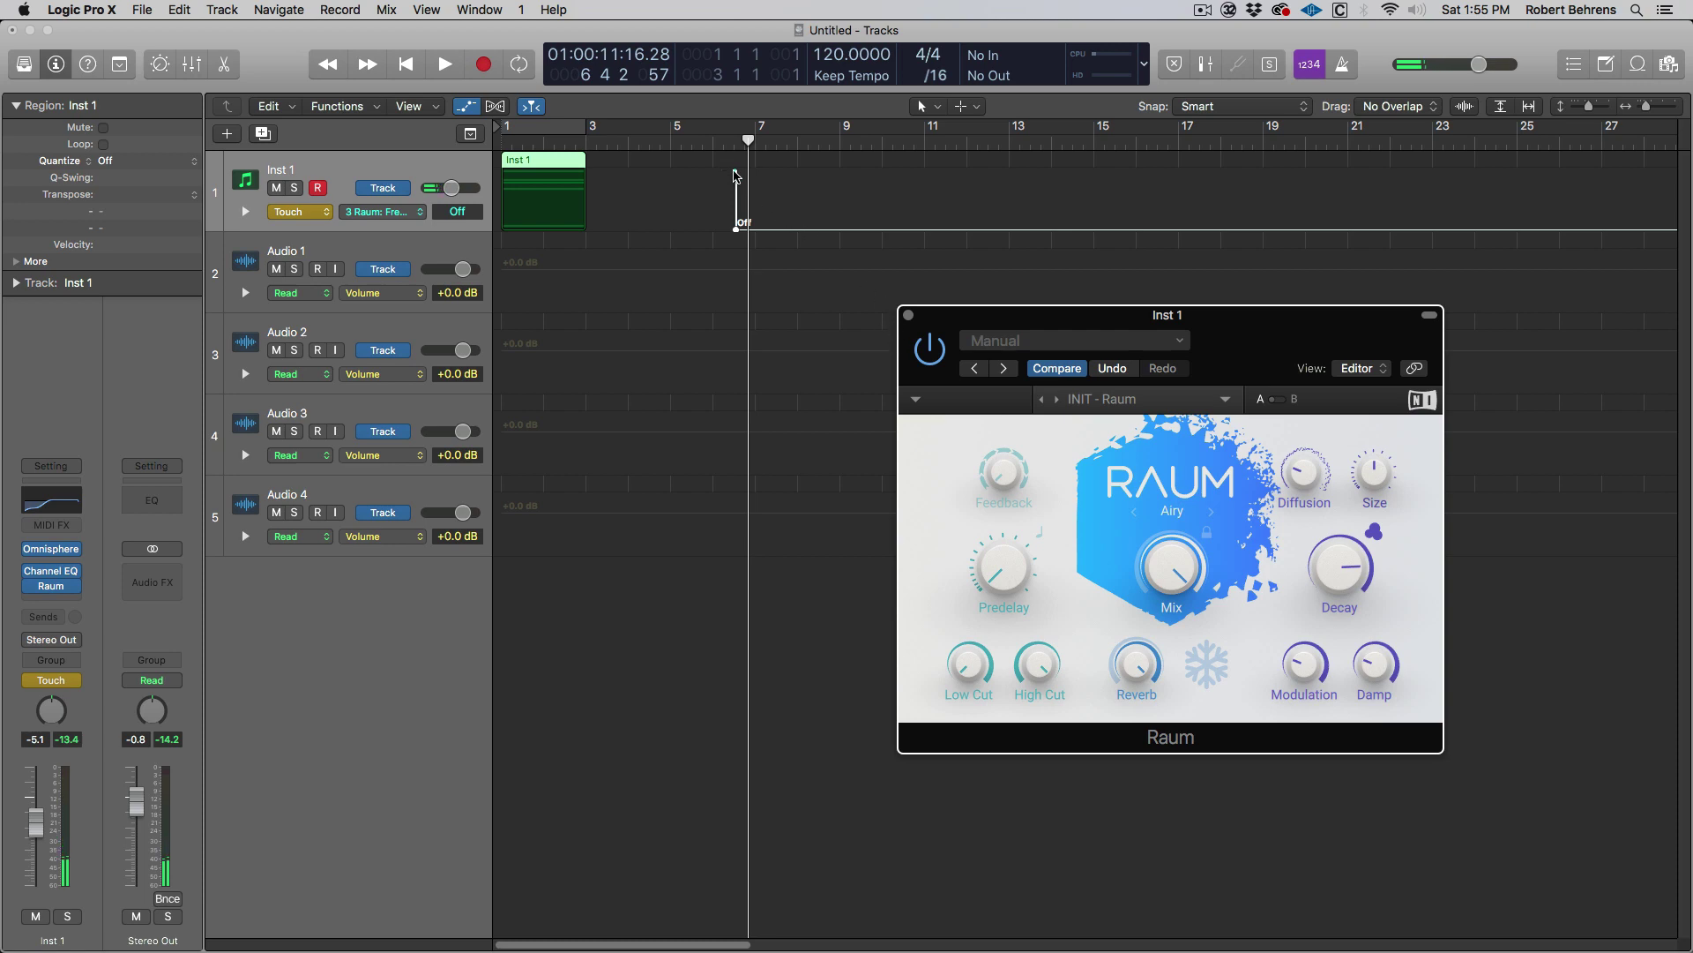
# Step: Reshape the Raum freeze automation on Inst 1 to switch on at bar 2 and off just after bar 11
pyautogui.click(737, 175)
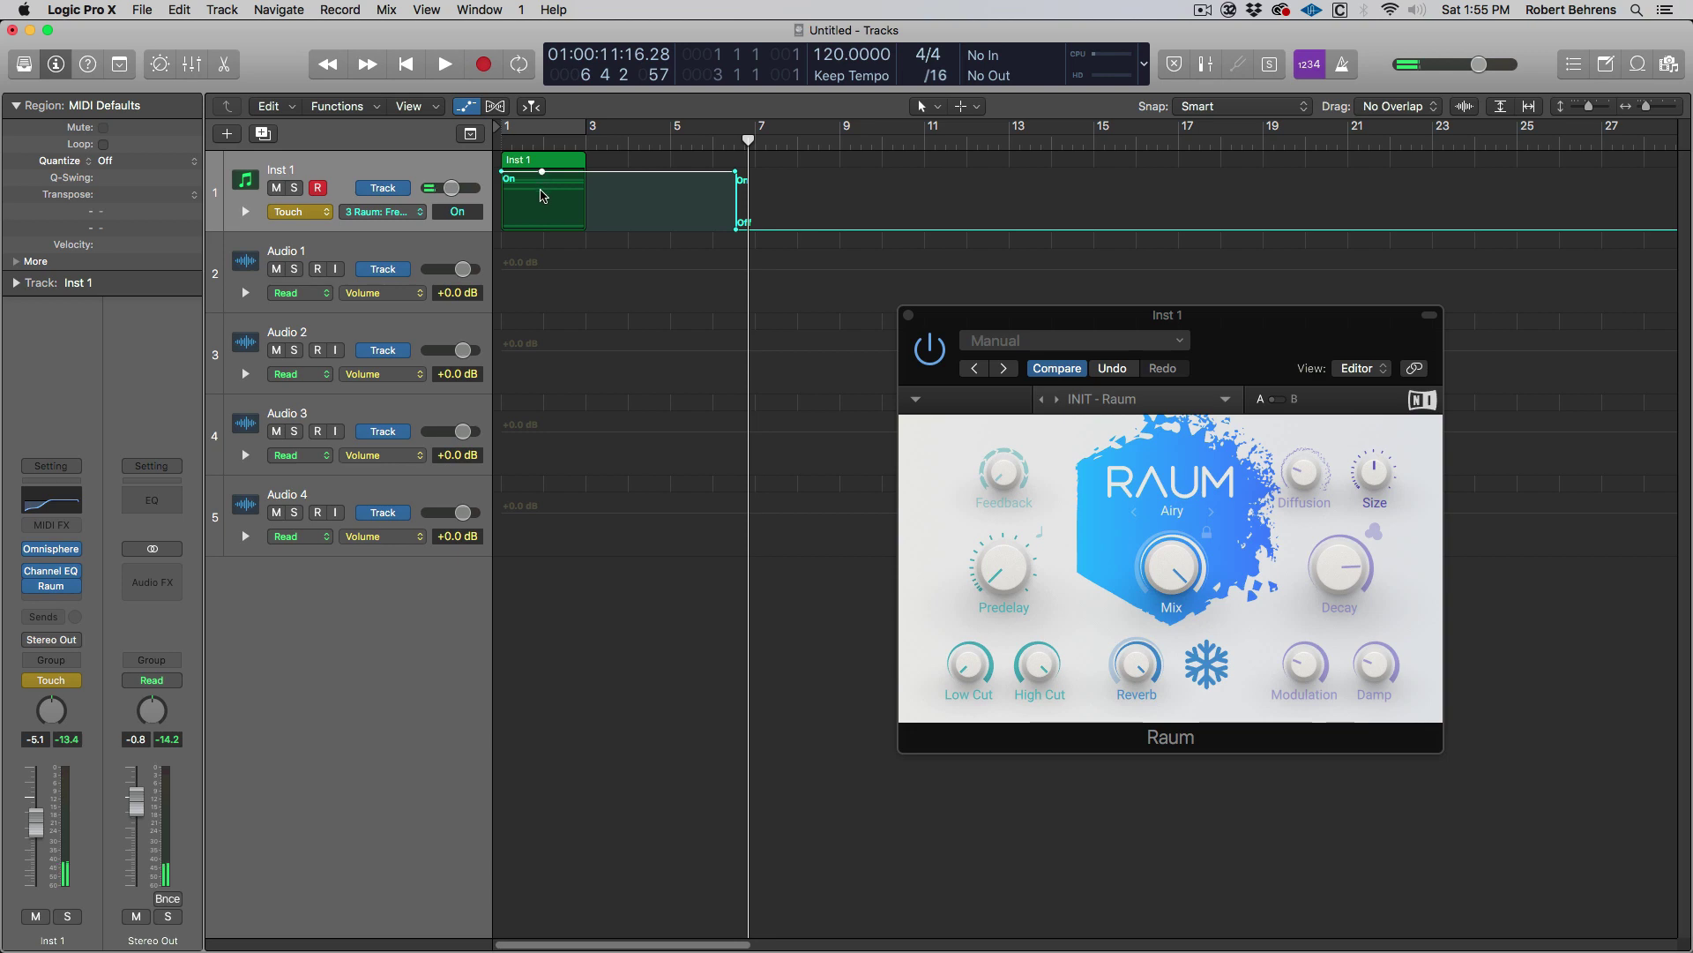
pyautogui.moveTo(542, 196)
pyautogui.mouseDown()
pyautogui.moveTo(542, 227)
pyautogui.moveTo(543, 171)
pyautogui.moveTo(517, 193)
pyautogui.moveTo(518, 172)
pyautogui.moveTo(520, 220)
pyautogui.moveTo(556, 236)
pyautogui.moveTo(579, 208)
pyautogui.moveTo(541, 233)
pyautogui.moveTo(542, 172)
pyautogui.mouseUp()
pyautogui.click(541, 231)
pyautogui.click(543, 230)
pyautogui.moveTo(737, 230); pyautogui.dragTo(935, 231)
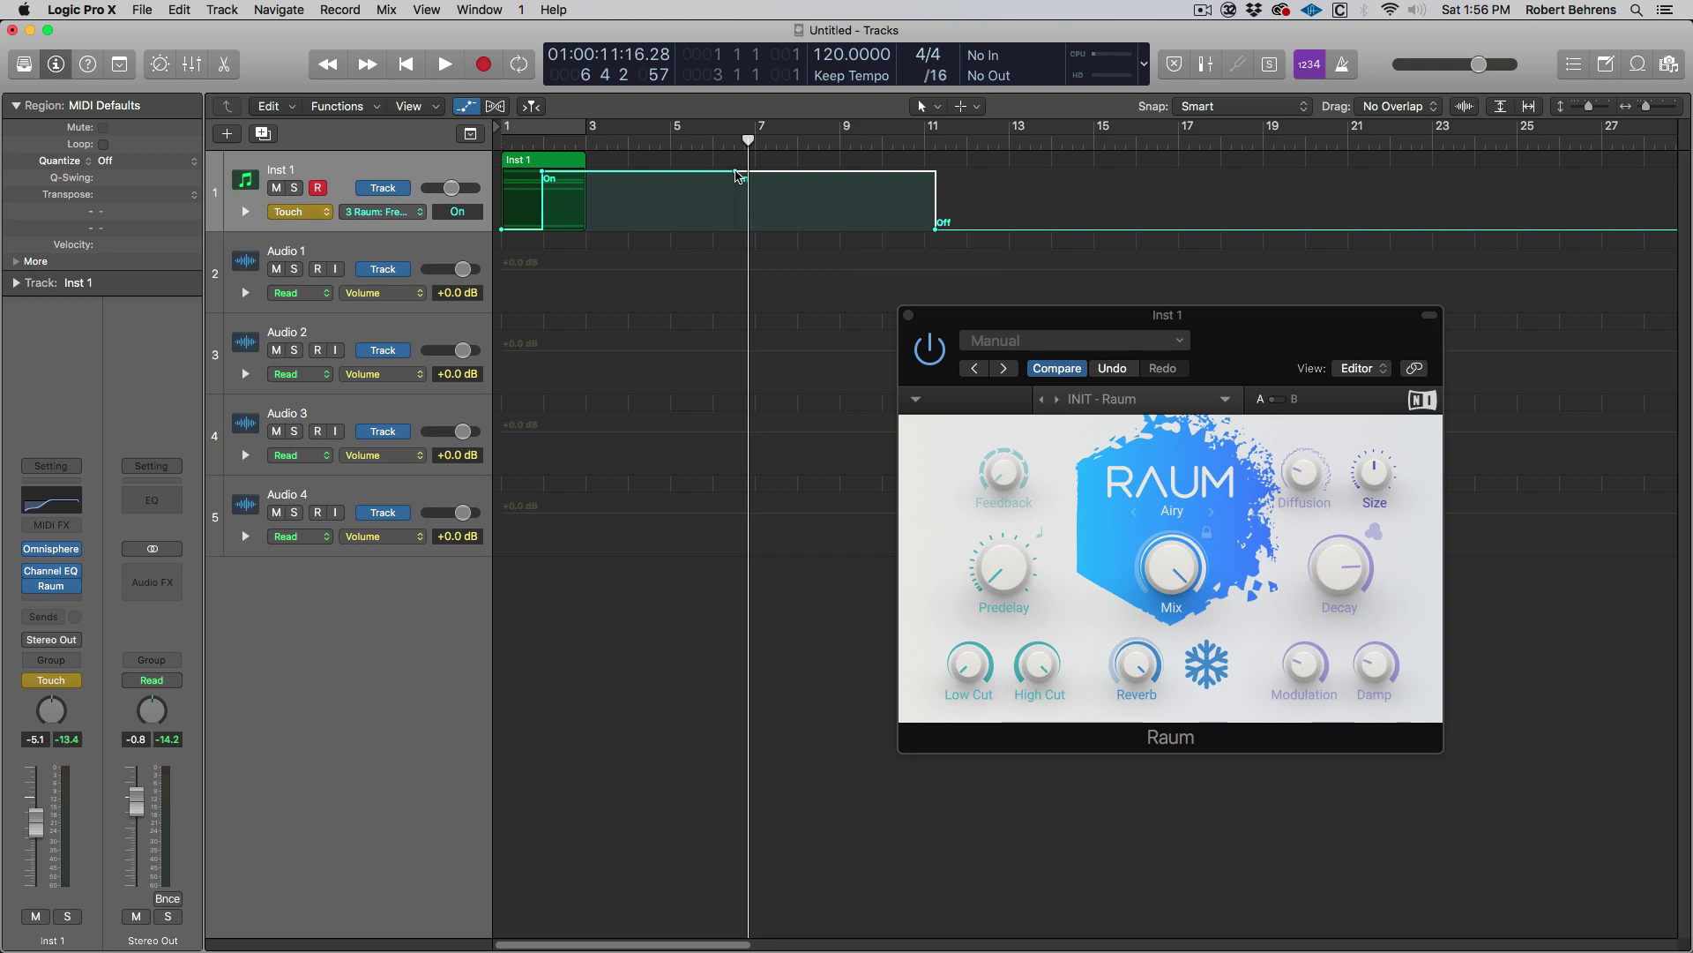
# Step: Play the part from bar 1 to check the freeze automation and switch Inst 1's automation mode to Read
pyautogui.press('Return')
pyautogui.press('space')
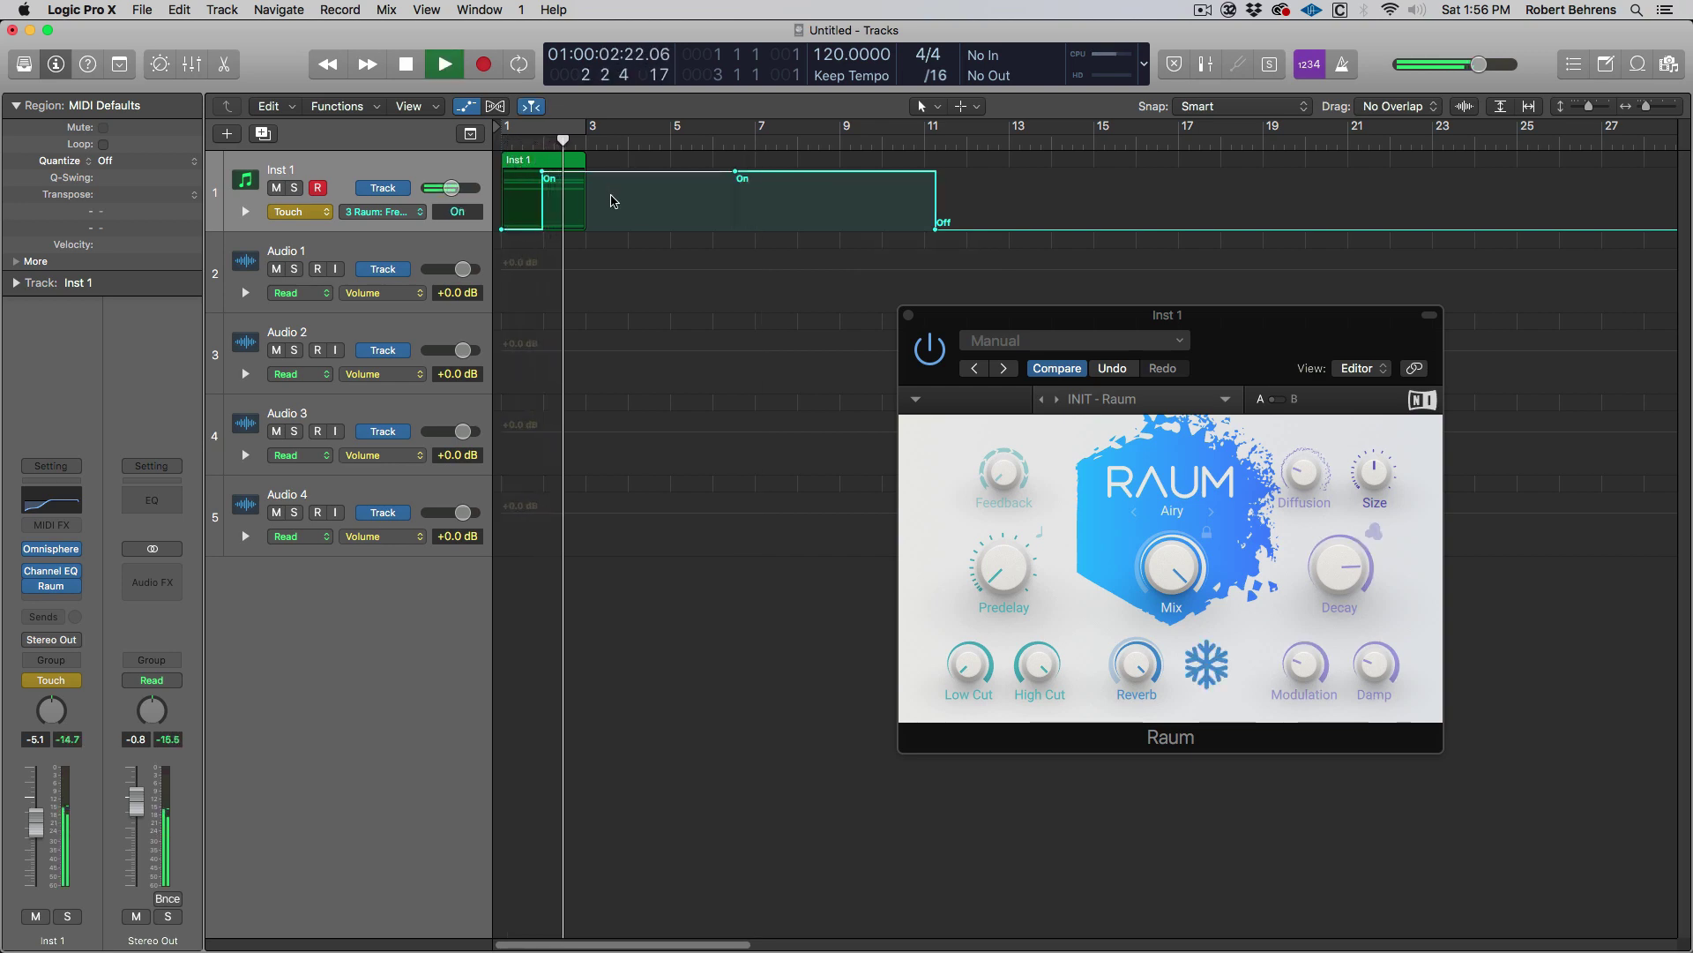
pyautogui.press('ctrl+super+t')
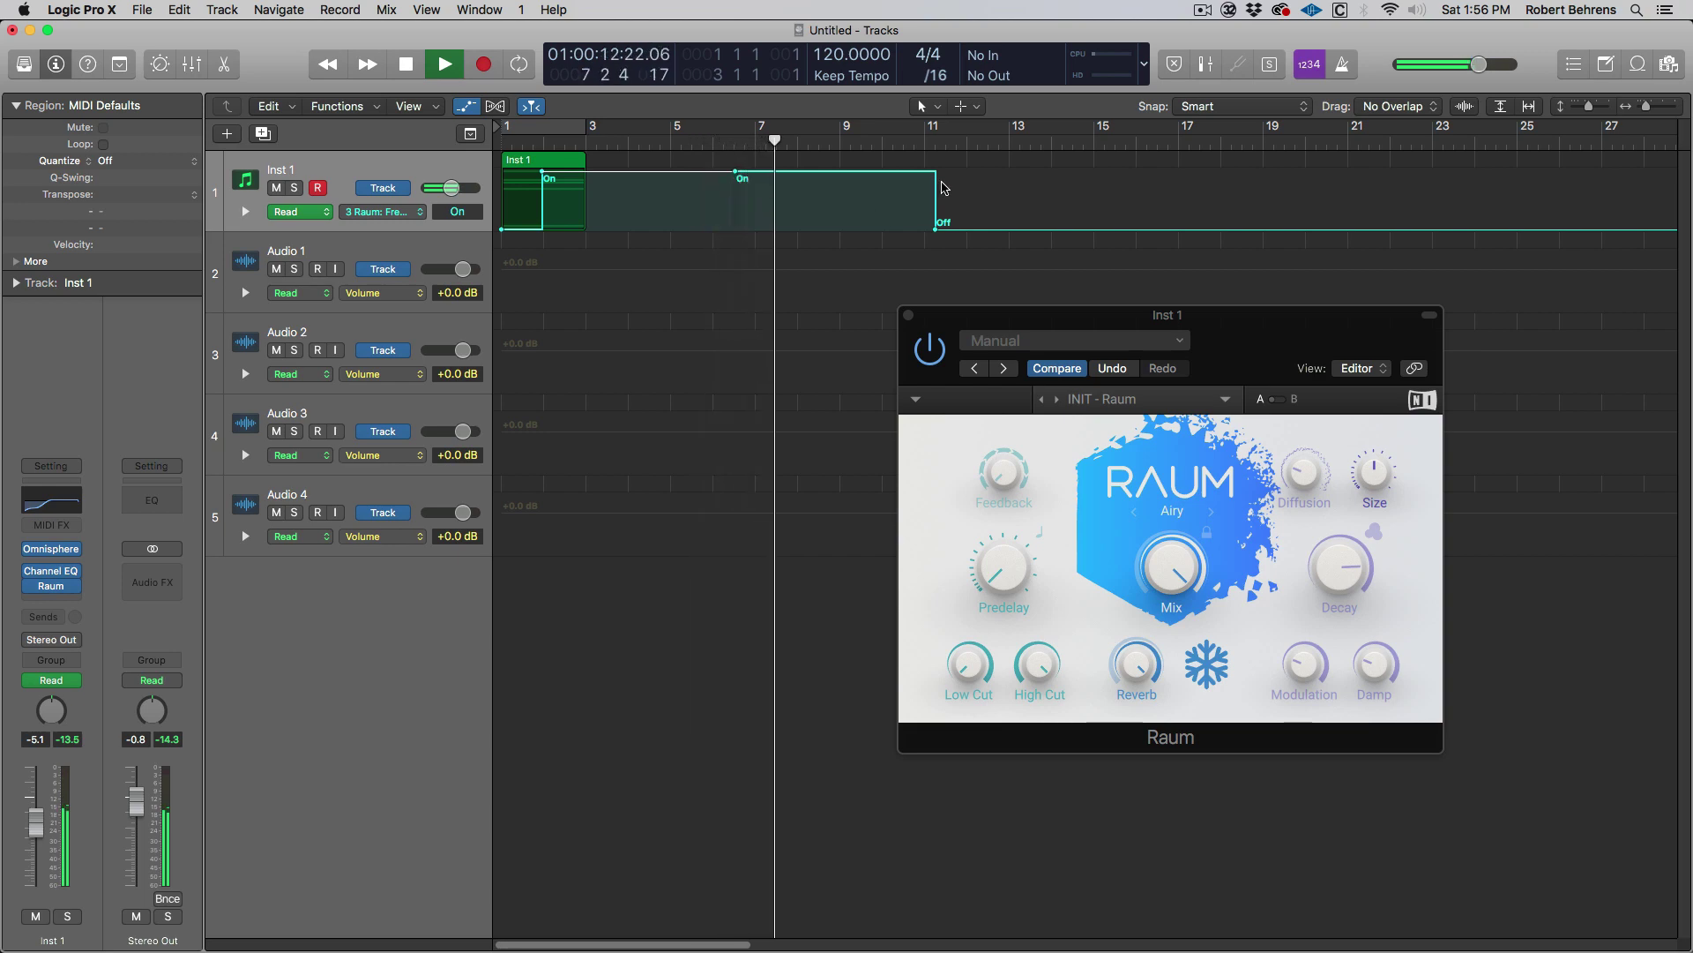
pyautogui.press('space')
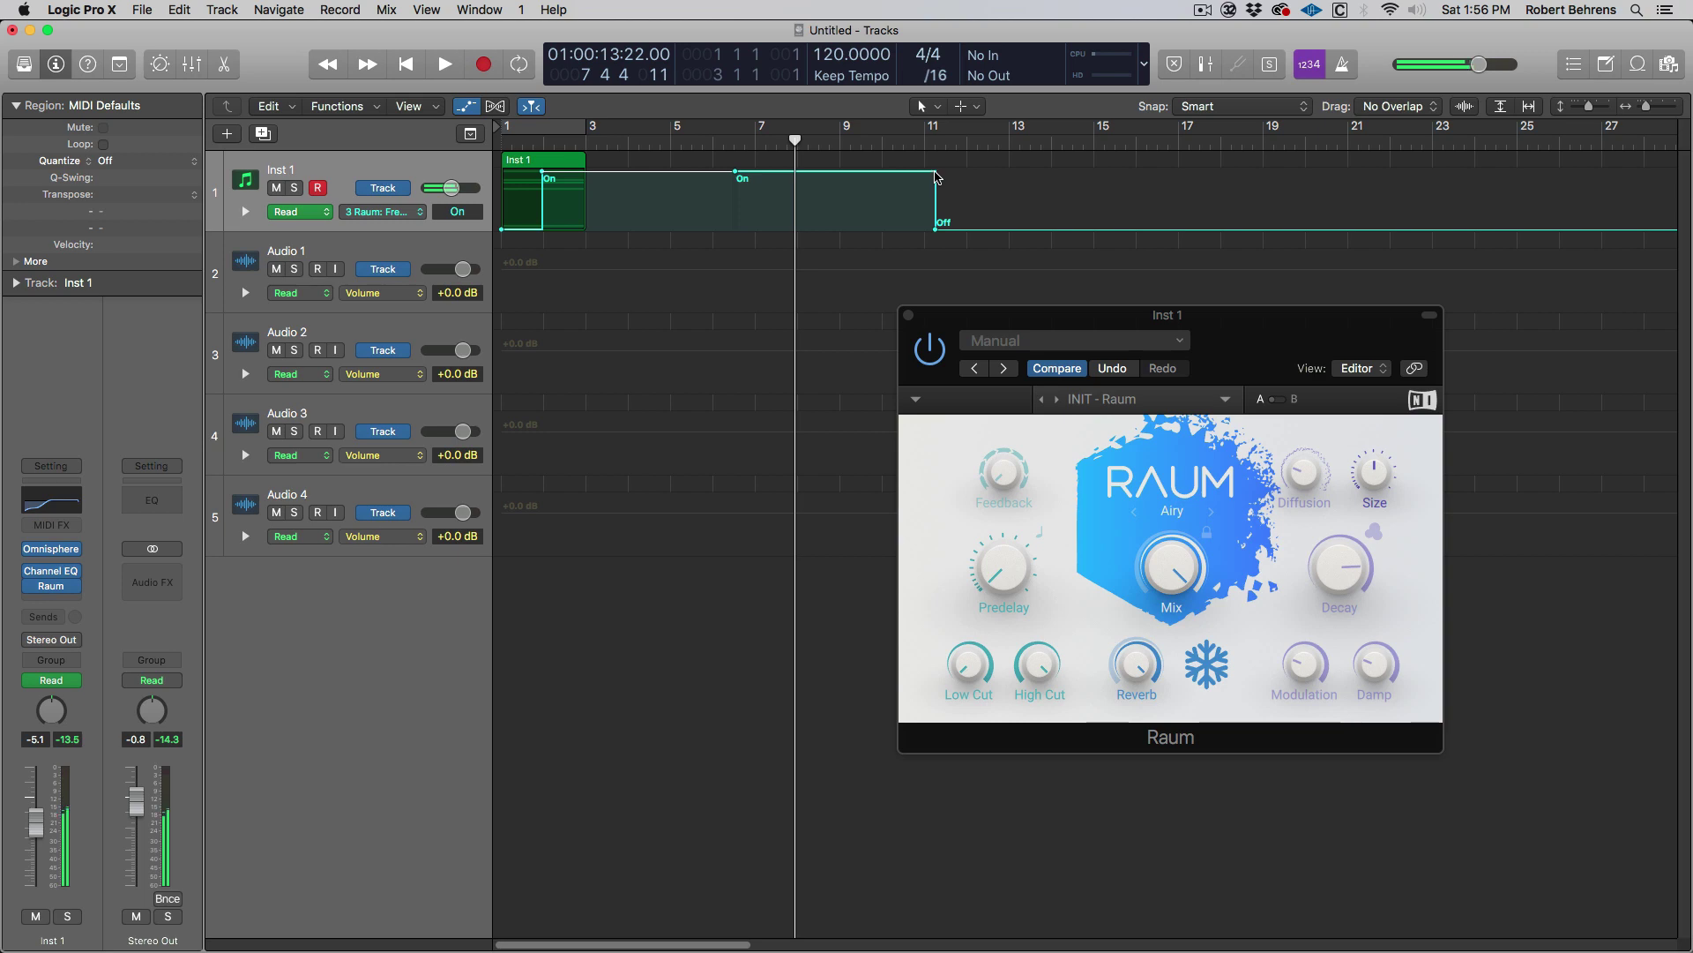
# Step: Move the freeze automation's off point on Inst 1 back to bar 10
pyautogui.click(935, 173)
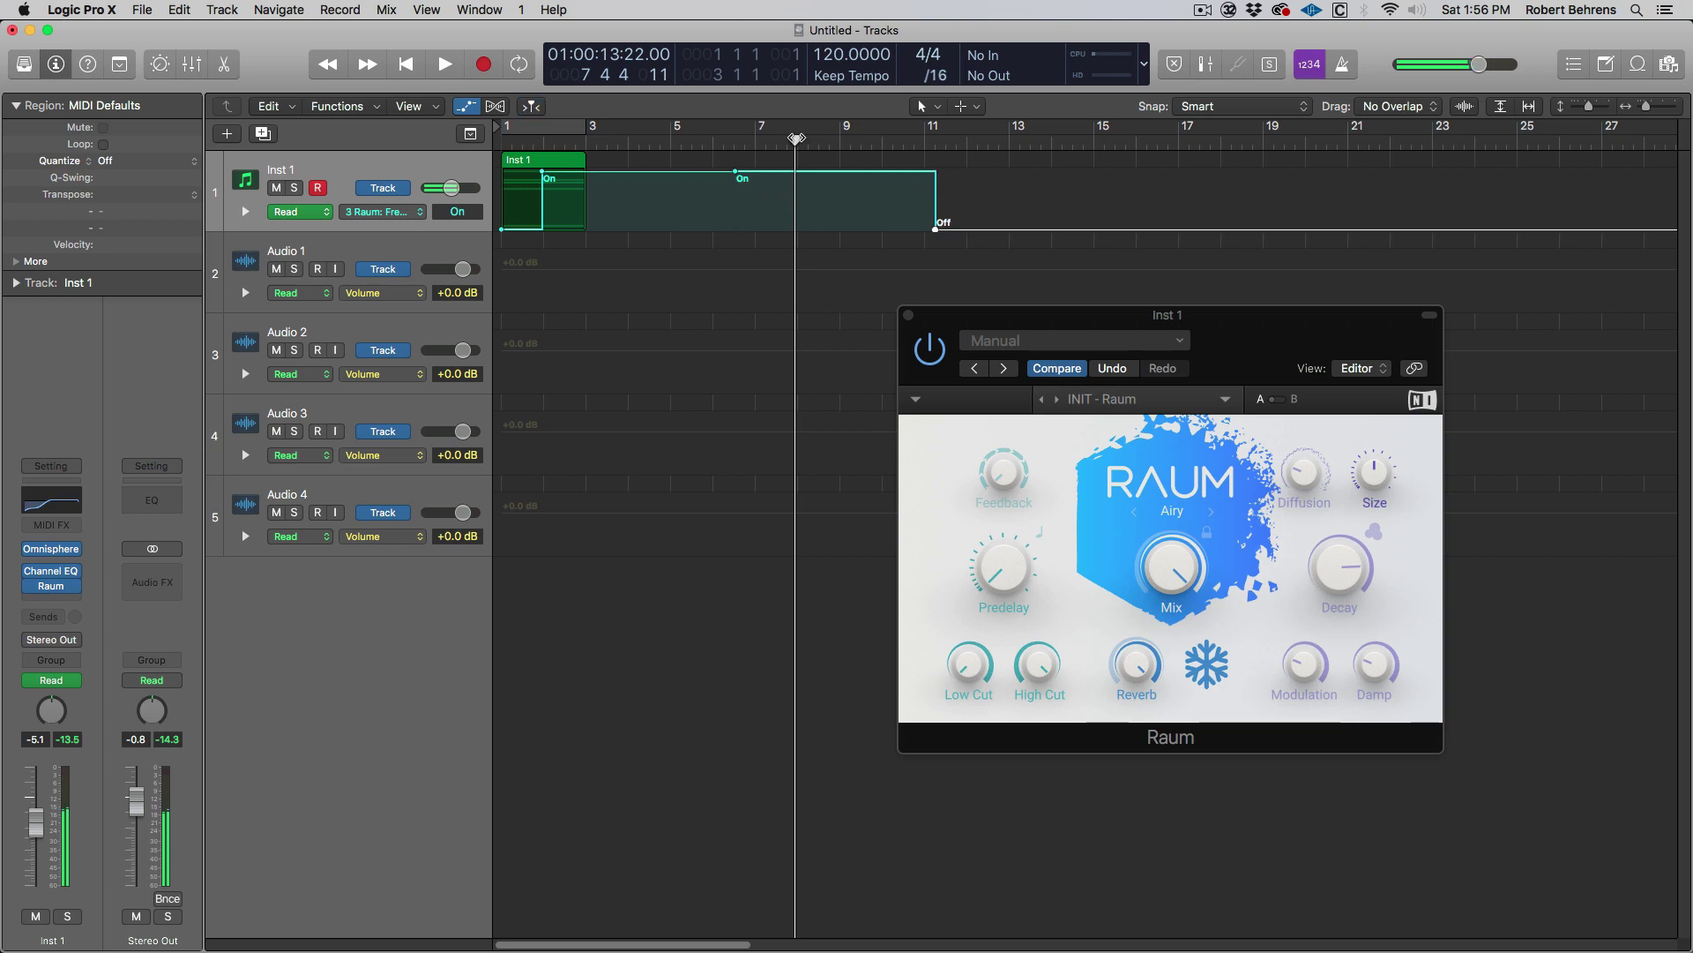
pyautogui.moveTo(795, 139); pyautogui.dragTo(979, 150)
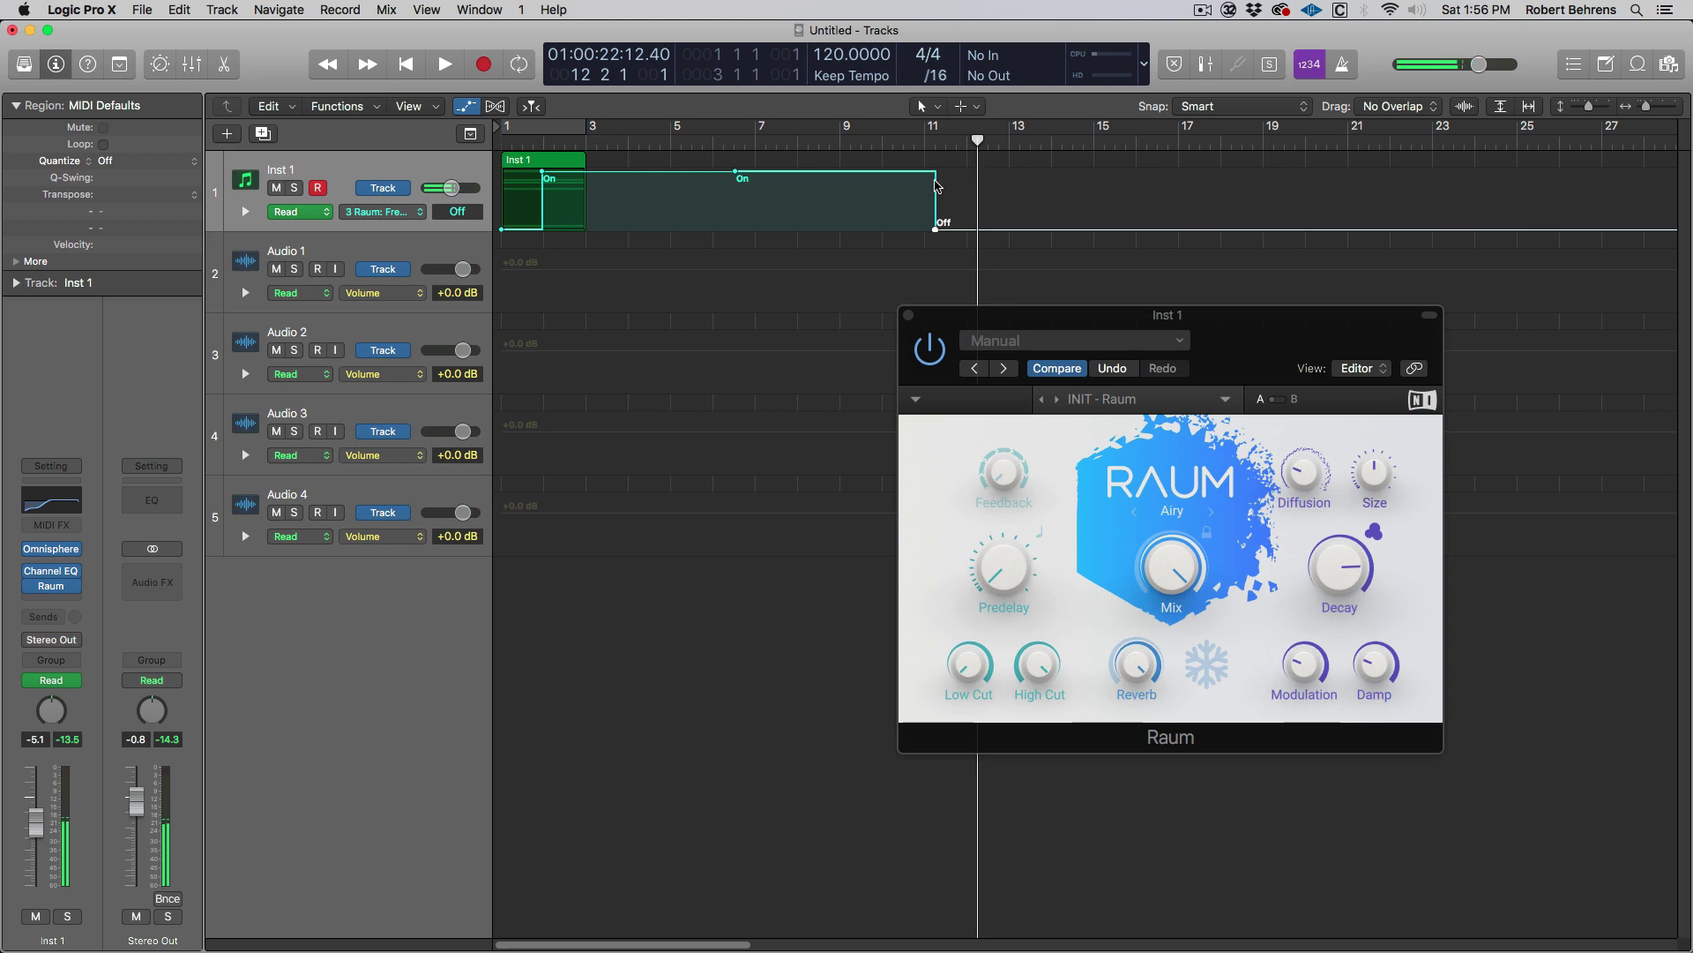
pyautogui.moveTo(936, 232); pyautogui.dragTo(882, 230)
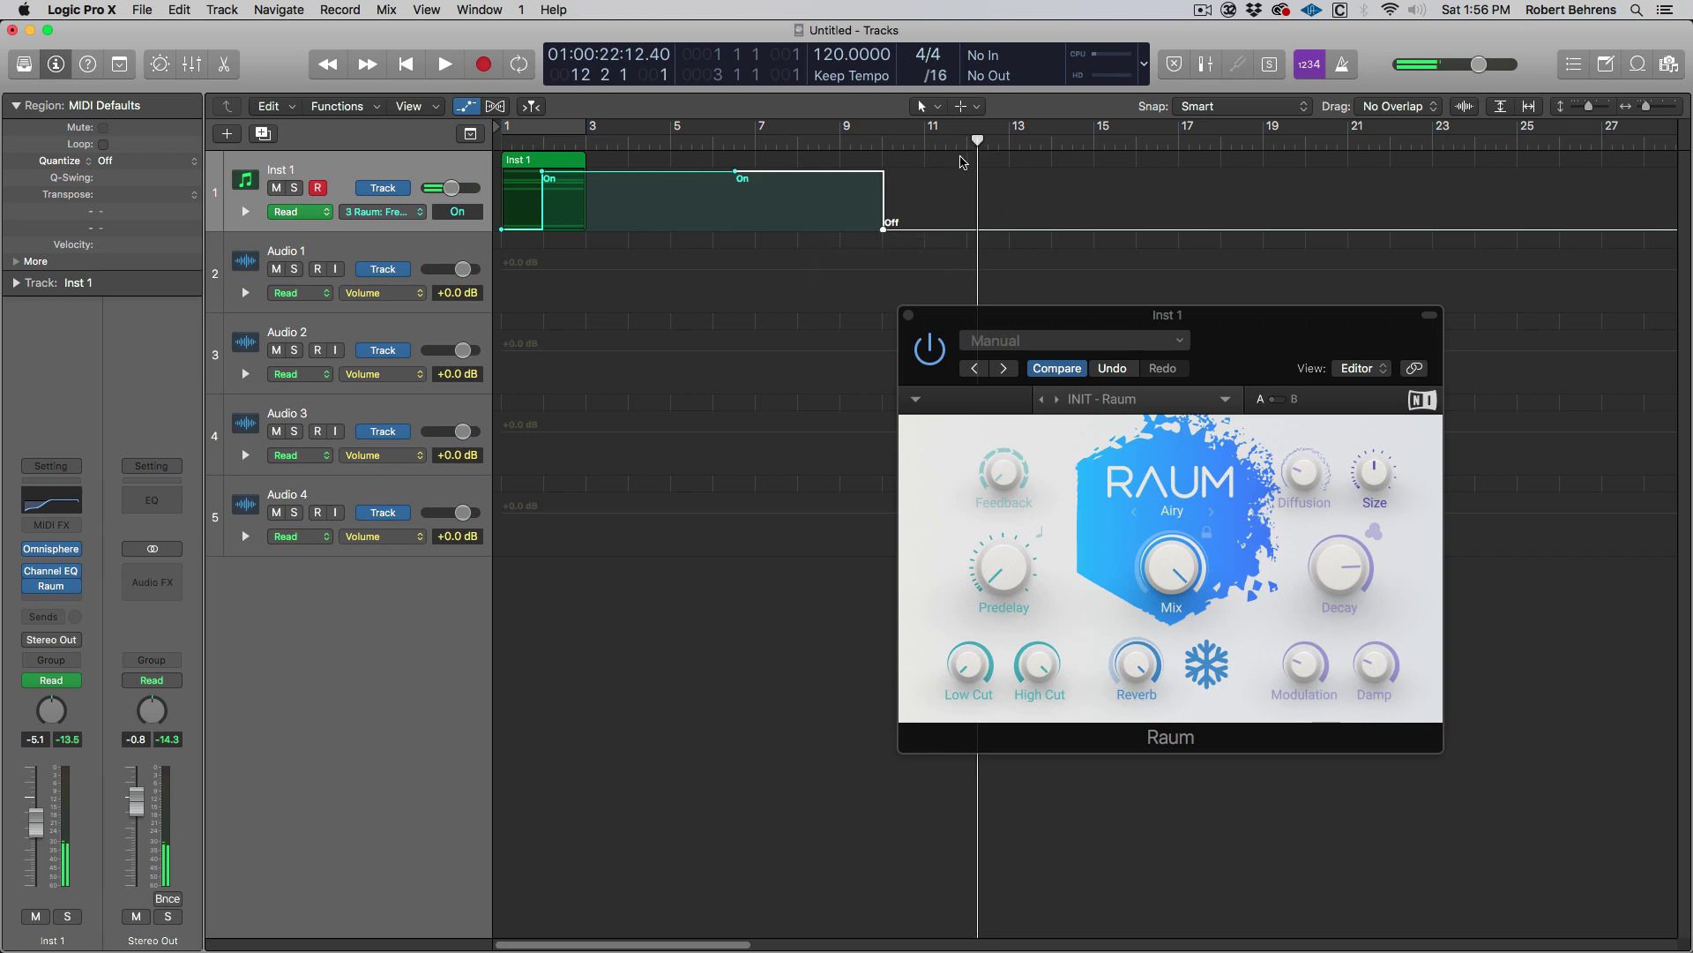
# Step: Return the playhead to bar 1 and set an active cycle range from bar 1 to bar 14
pyautogui.press('Return')
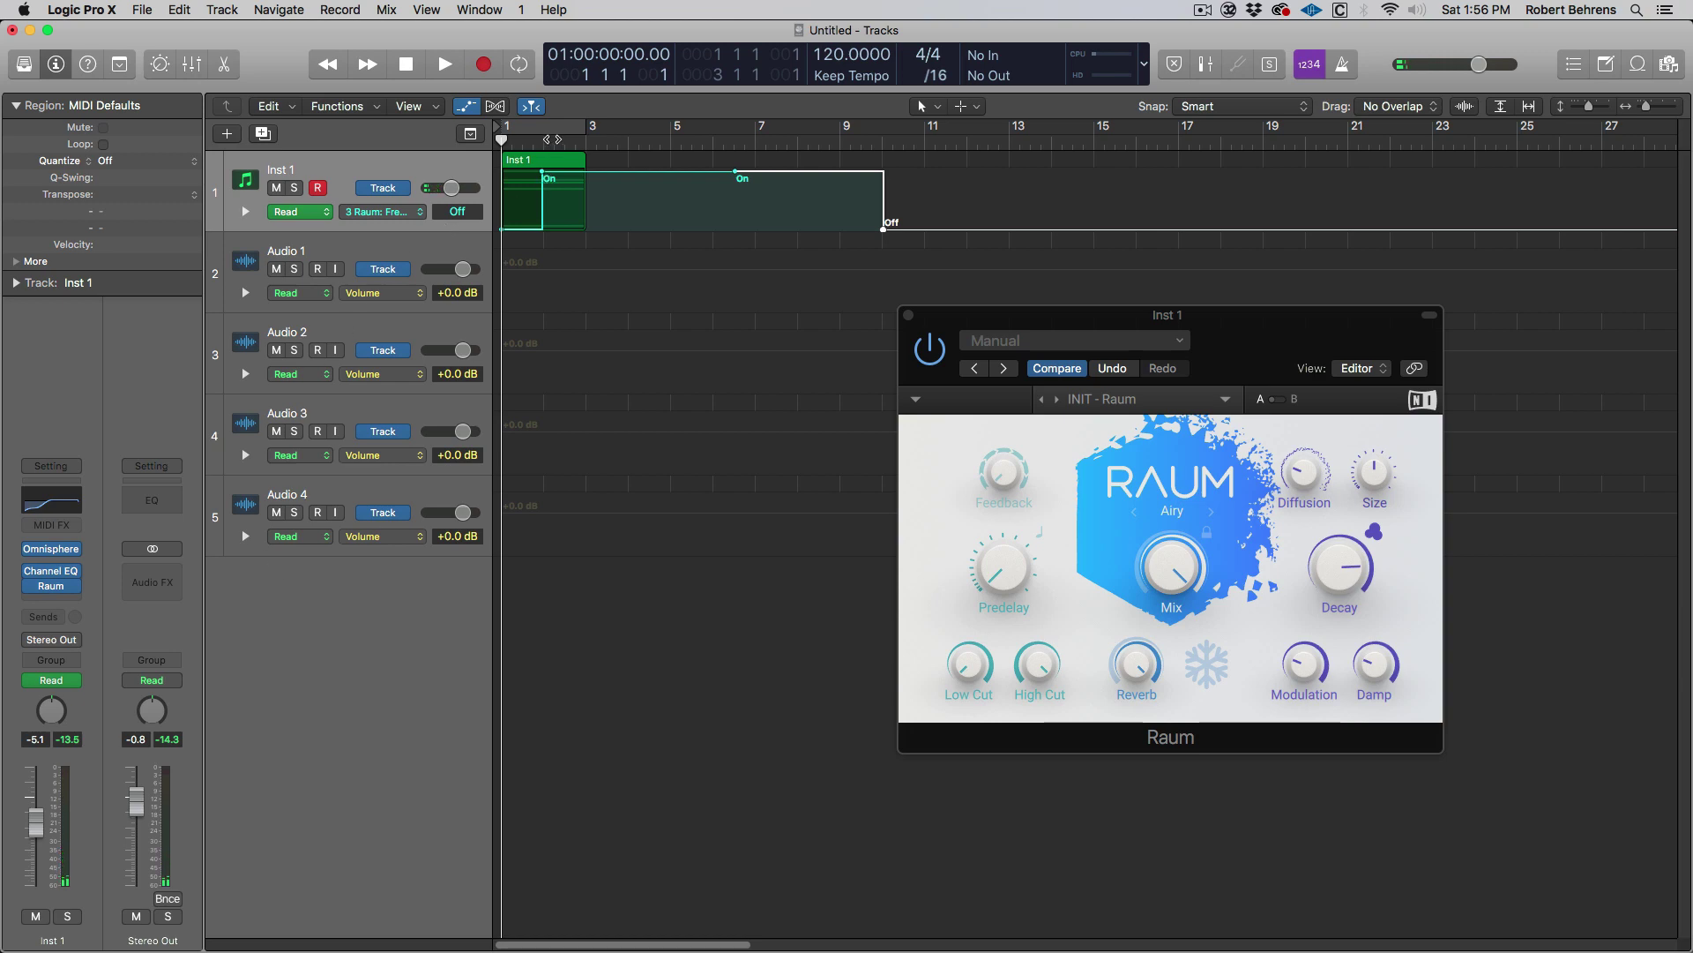
pyautogui.click(551, 139)
pyautogui.moveTo(584, 129); pyautogui.dragTo(1055, 162)
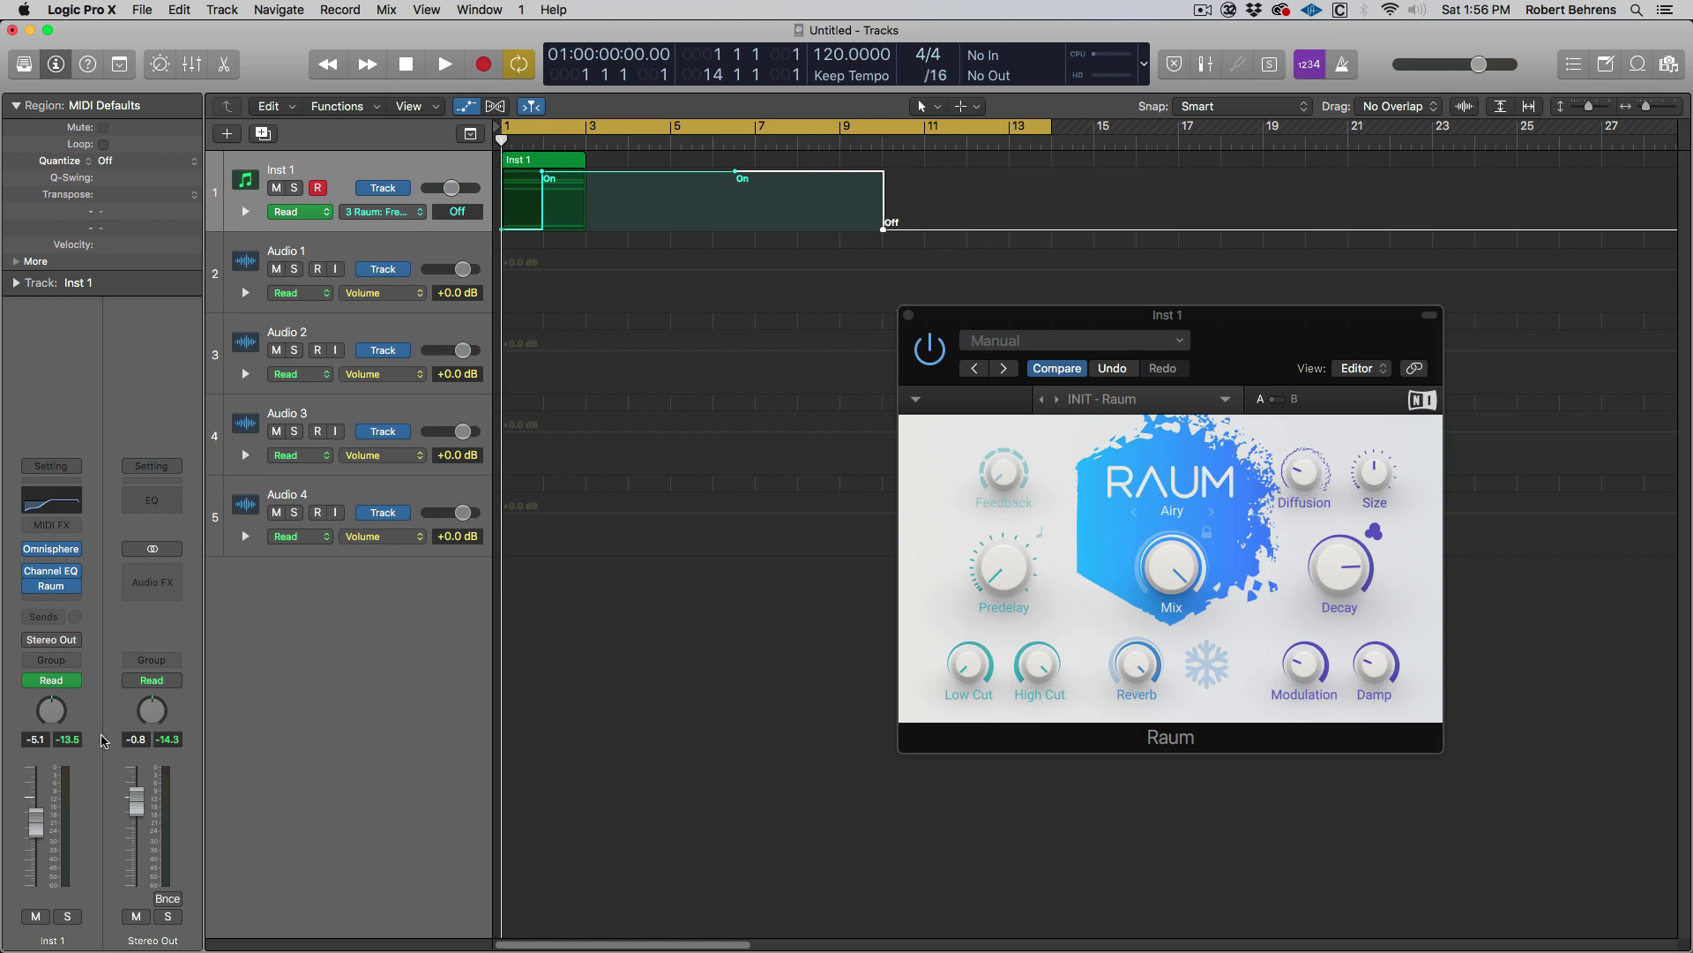
# Step: Bounce the Inst 1 region in place to a new track, leaving the source and including the audio tail in file and region
pyautogui.rightClick(532, 165)
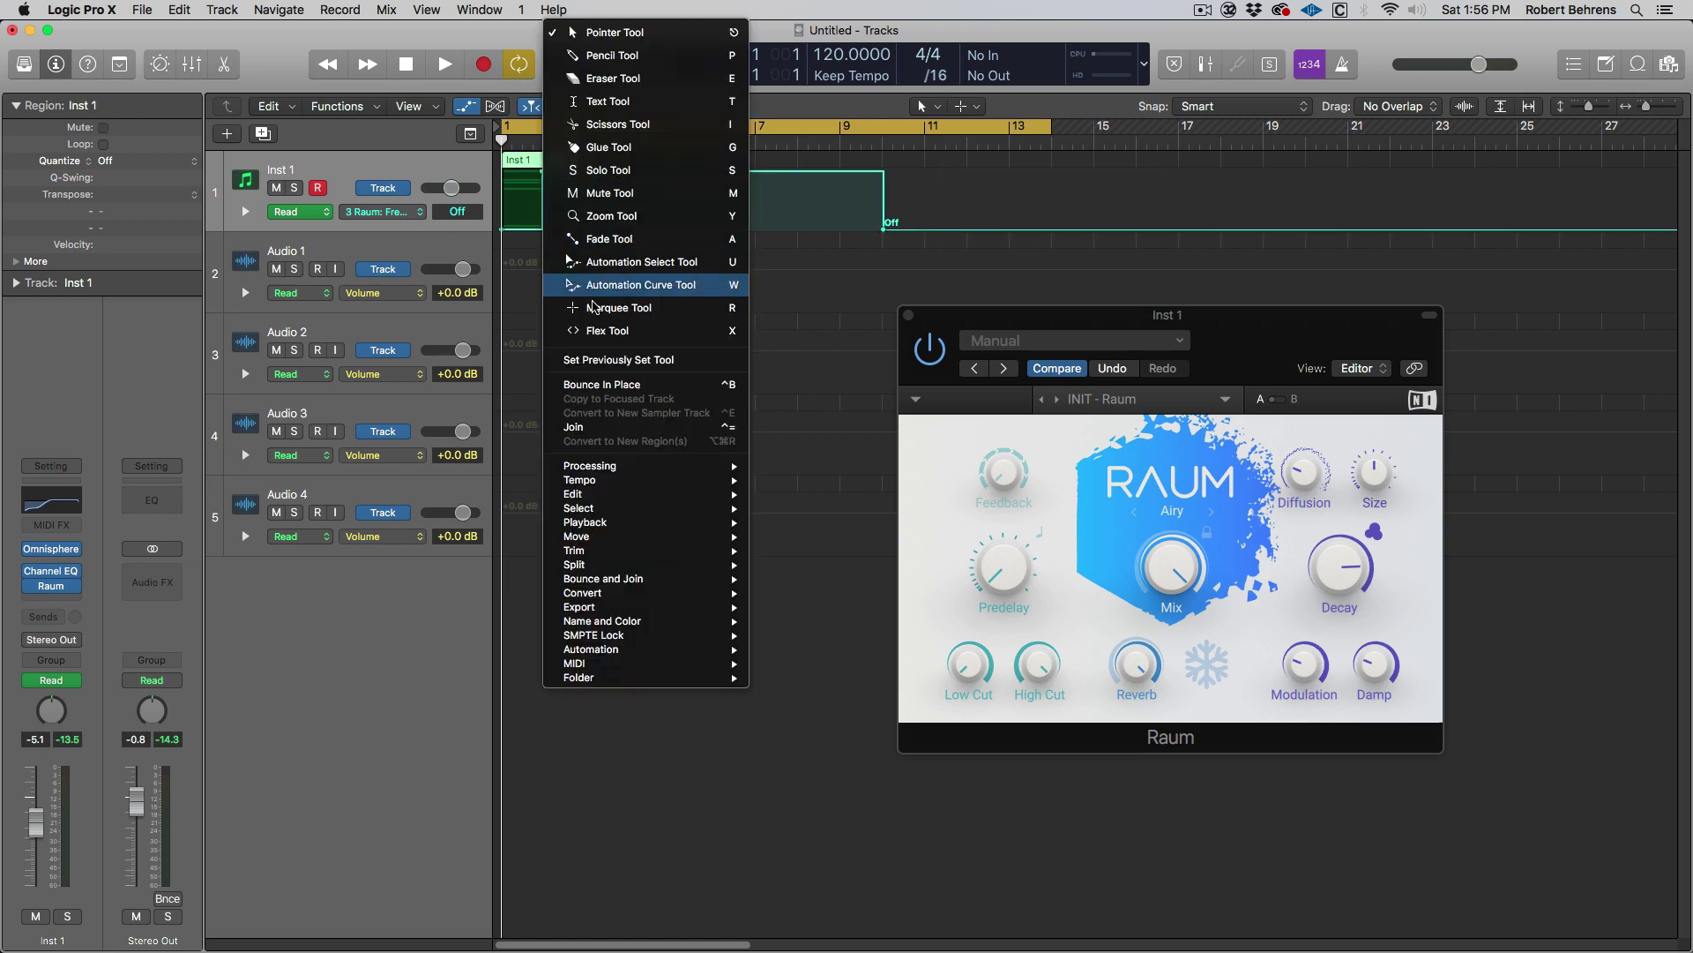
pyautogui.click(622, 385)
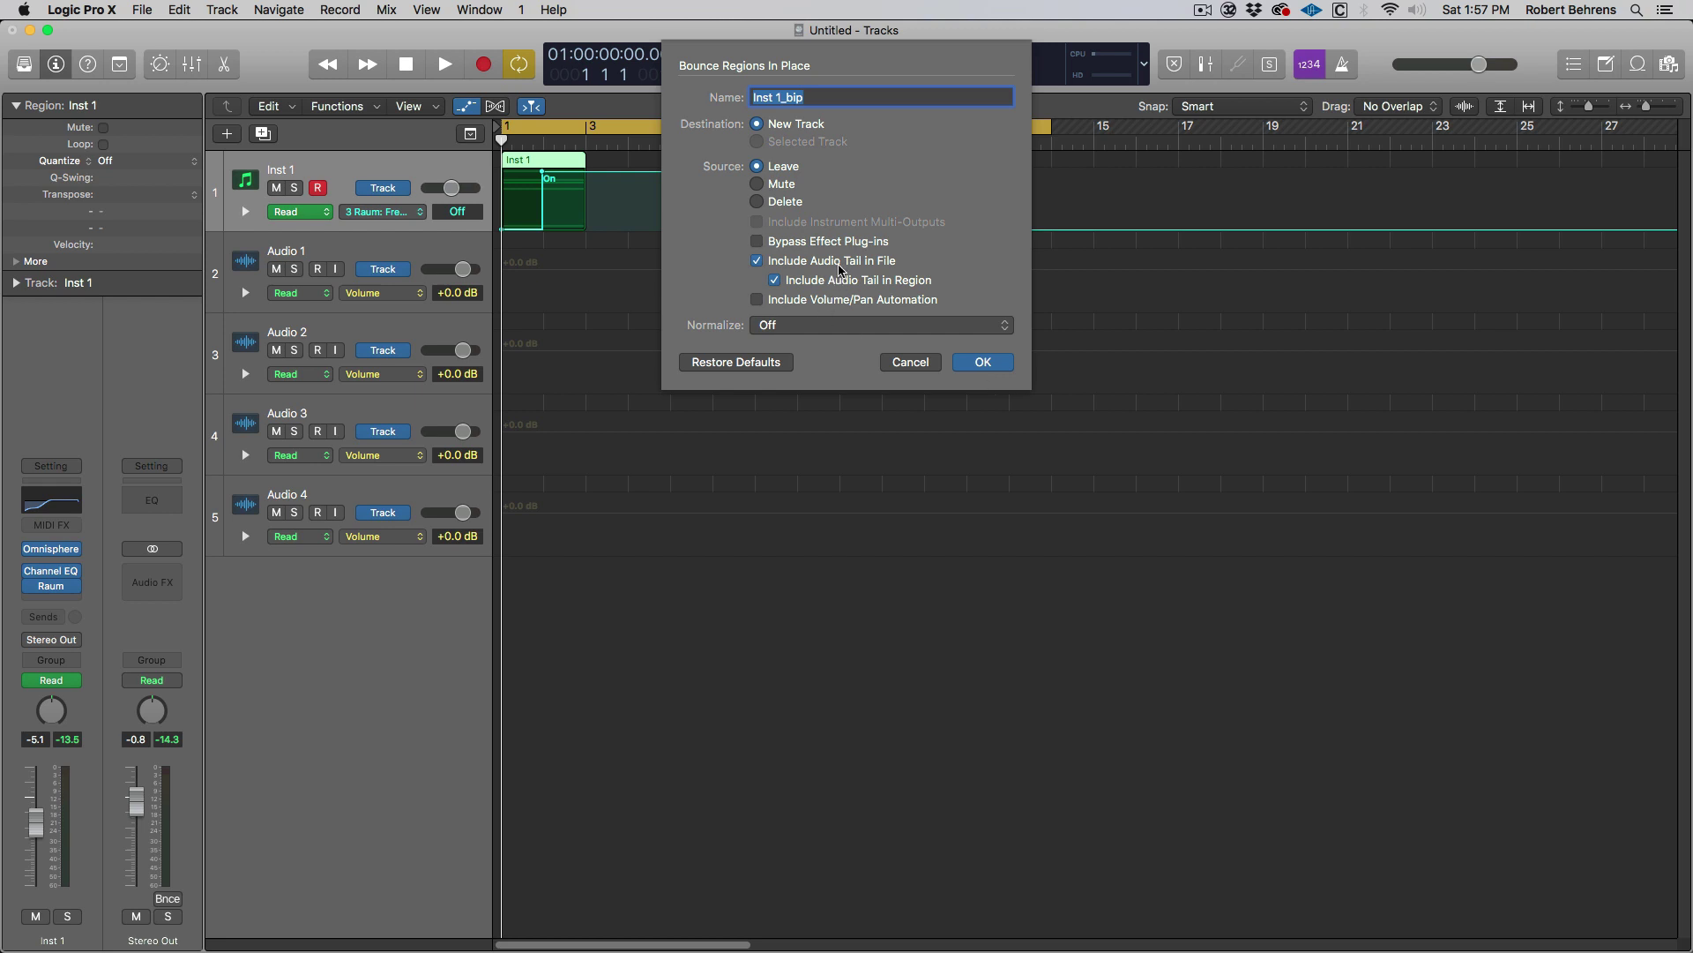
pyautogui.click(982, 364)
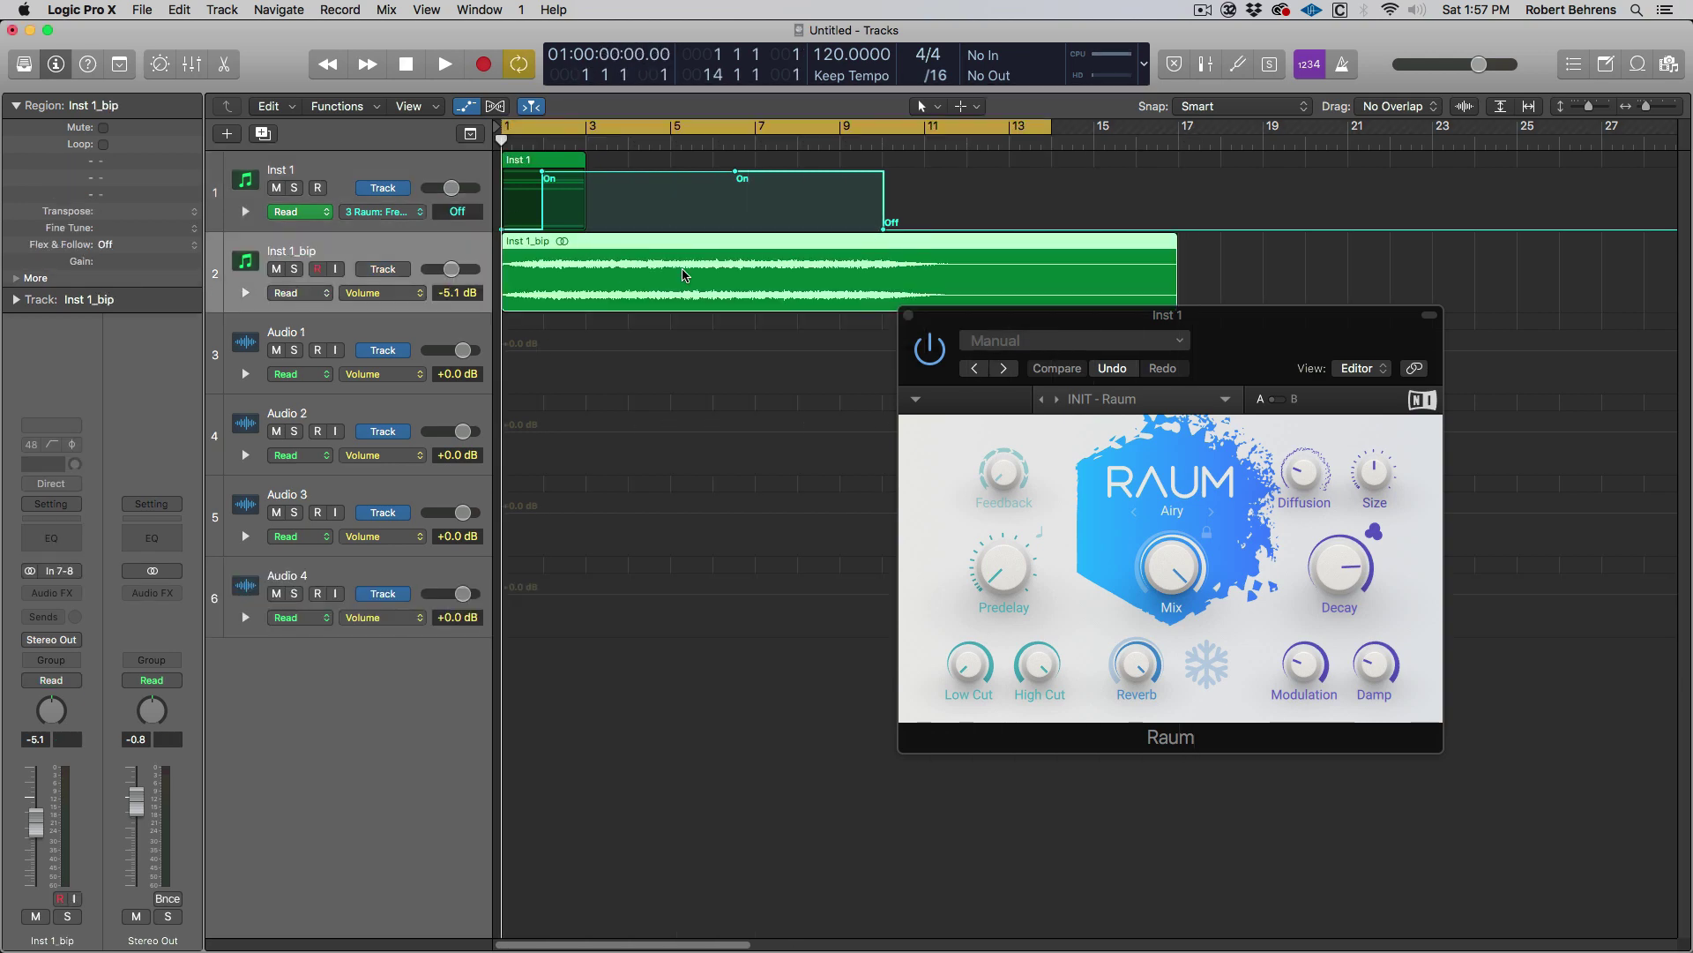
# Step: Move the bounced Inst 1_bip region to the Audio 1 track, then close Raum and mute Inst 1
pyautogui.moveTo(653, 250); pyautogui.dragTo(654, 333)
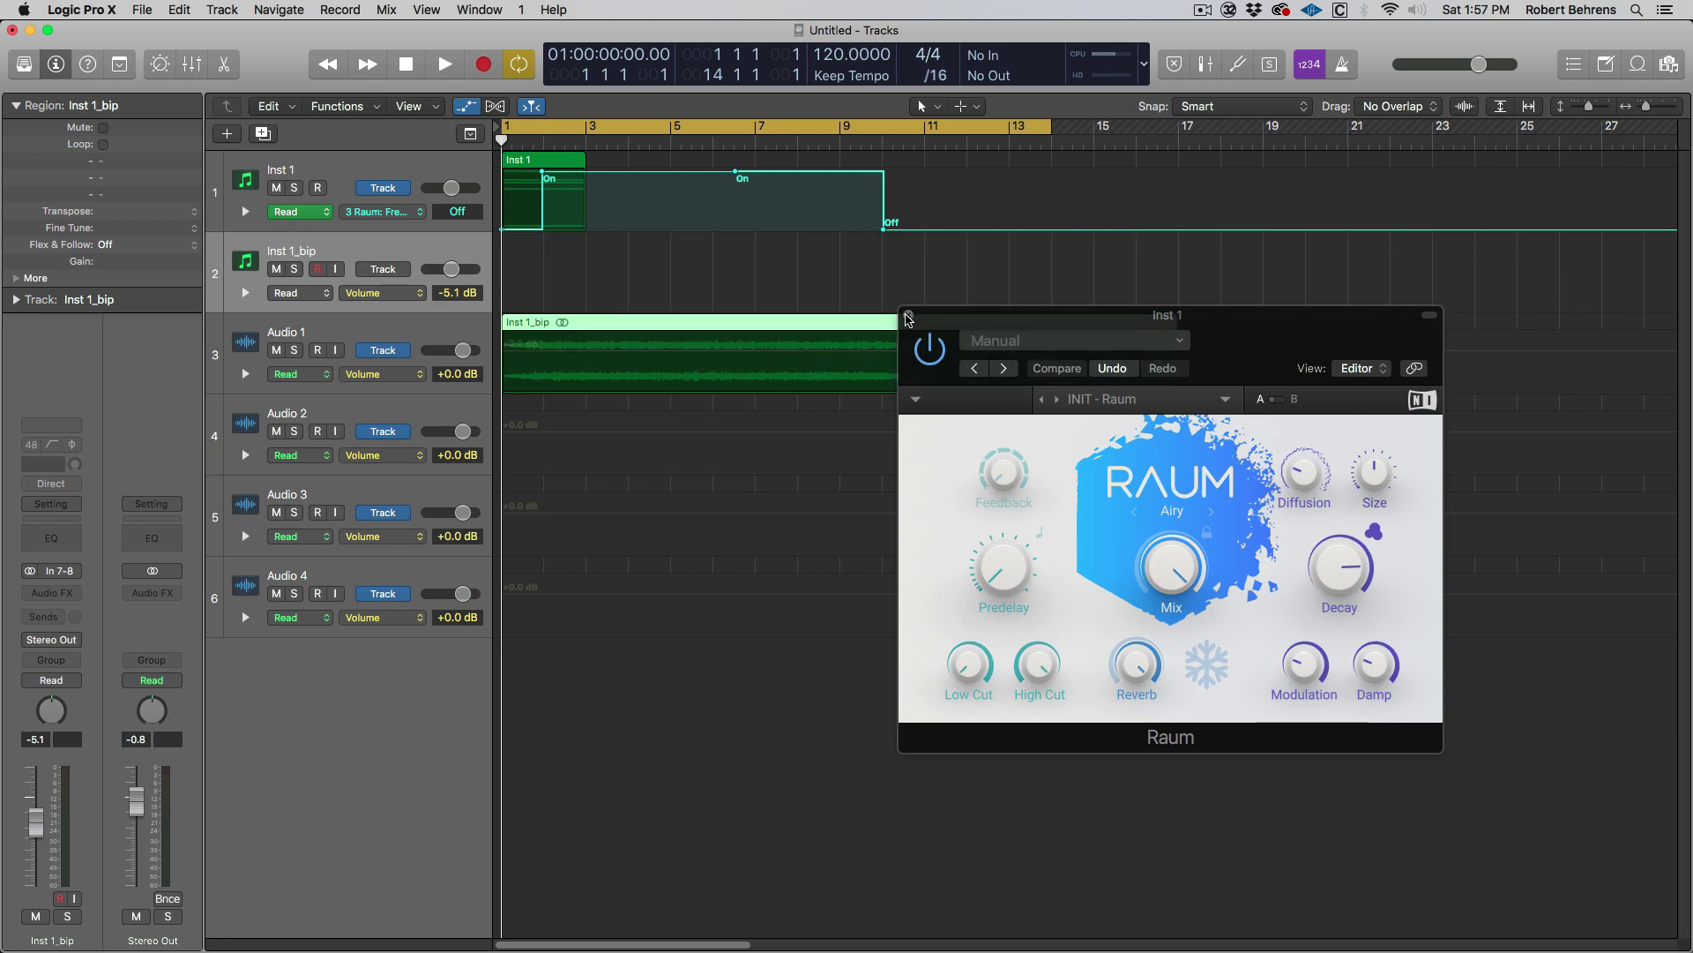
pyautogui.click(909, 316)
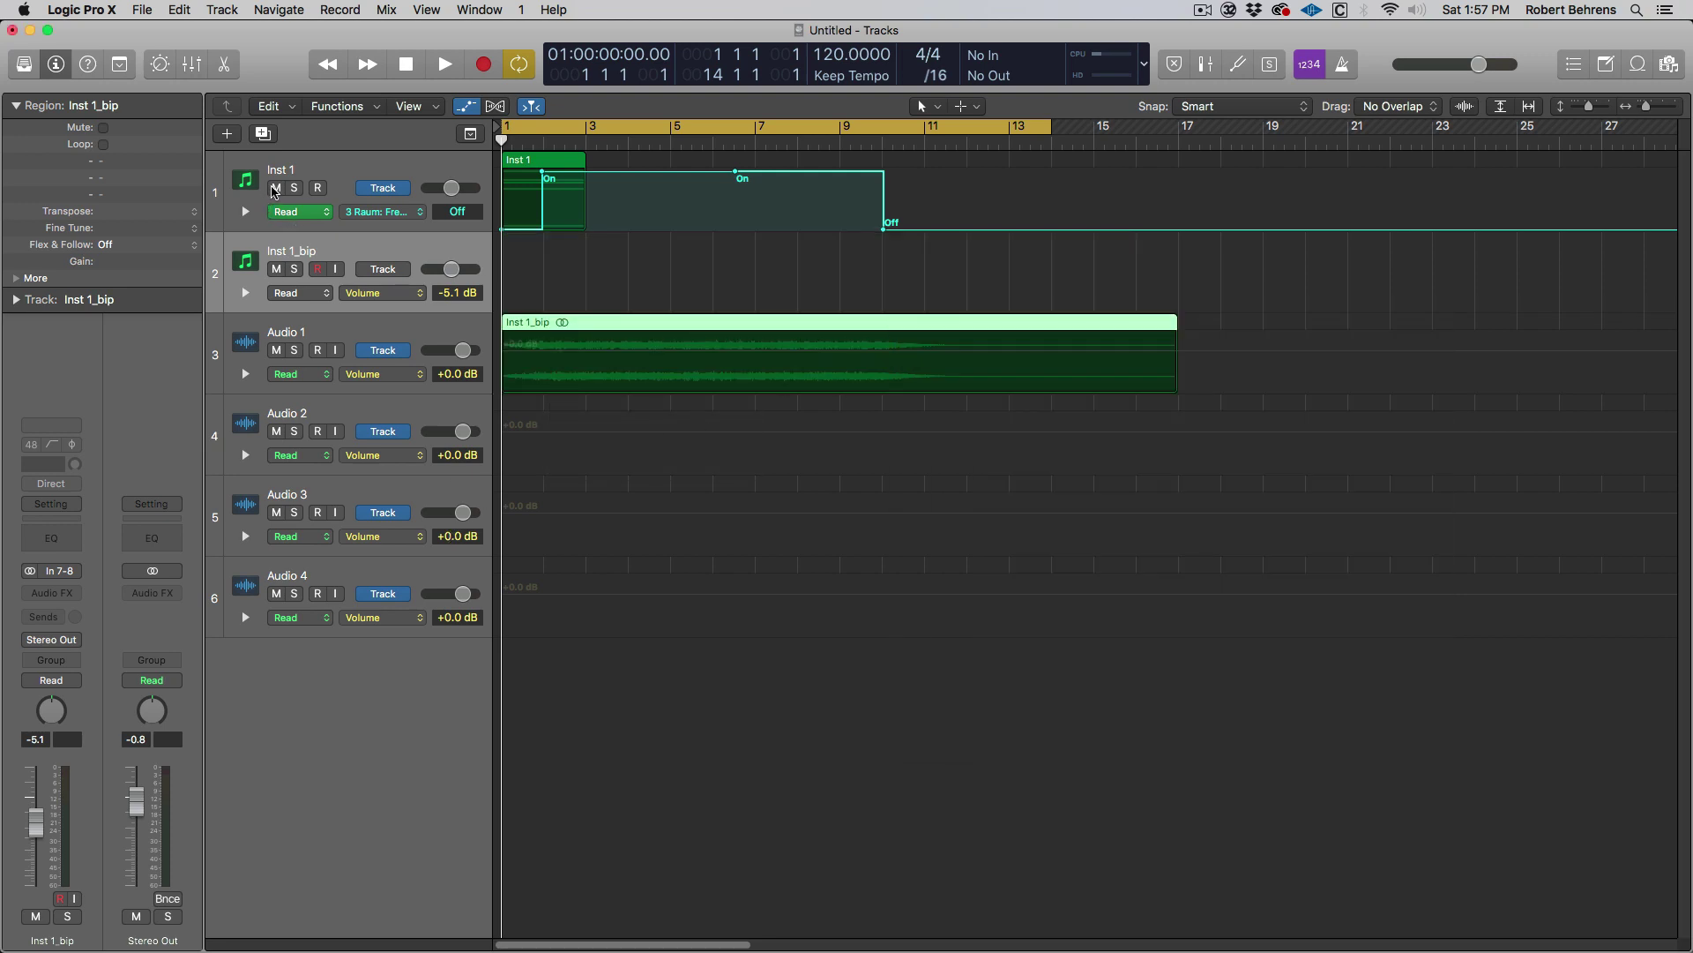
pyautogui.click(275, 189)
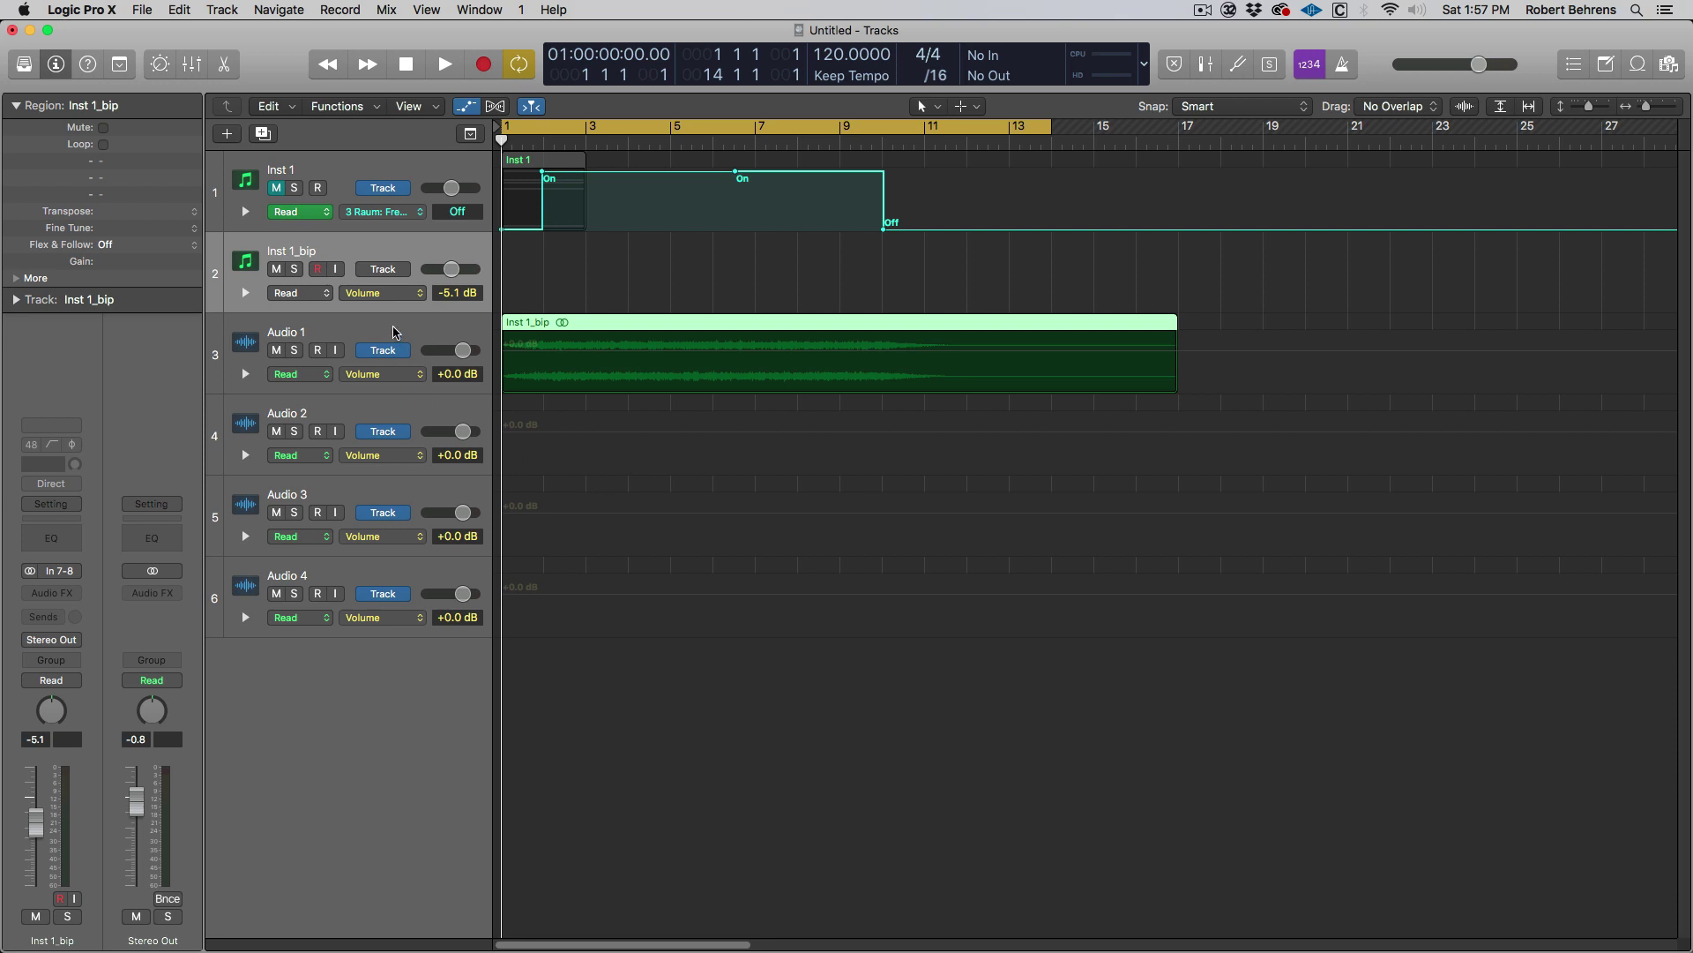
# Step: Select the Audio 1 track and audition the bounced texture from bar 1
pyautogui.click(370, 334)
pyautogui.press('space')
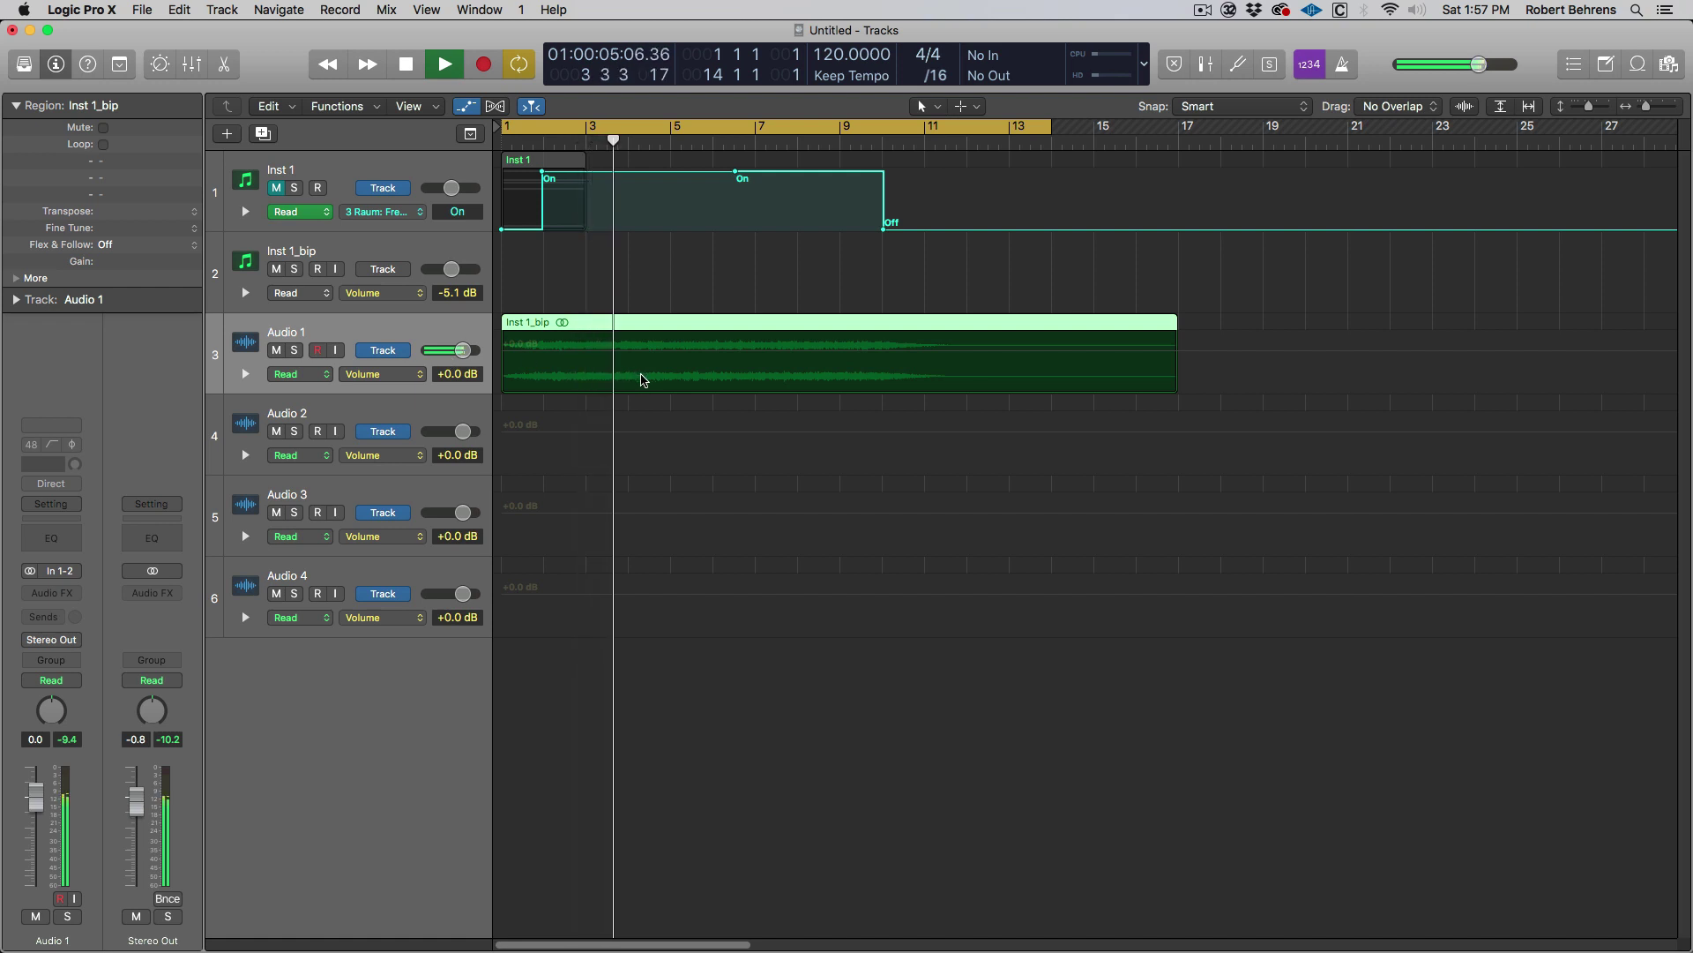
pyautogui.press('space')
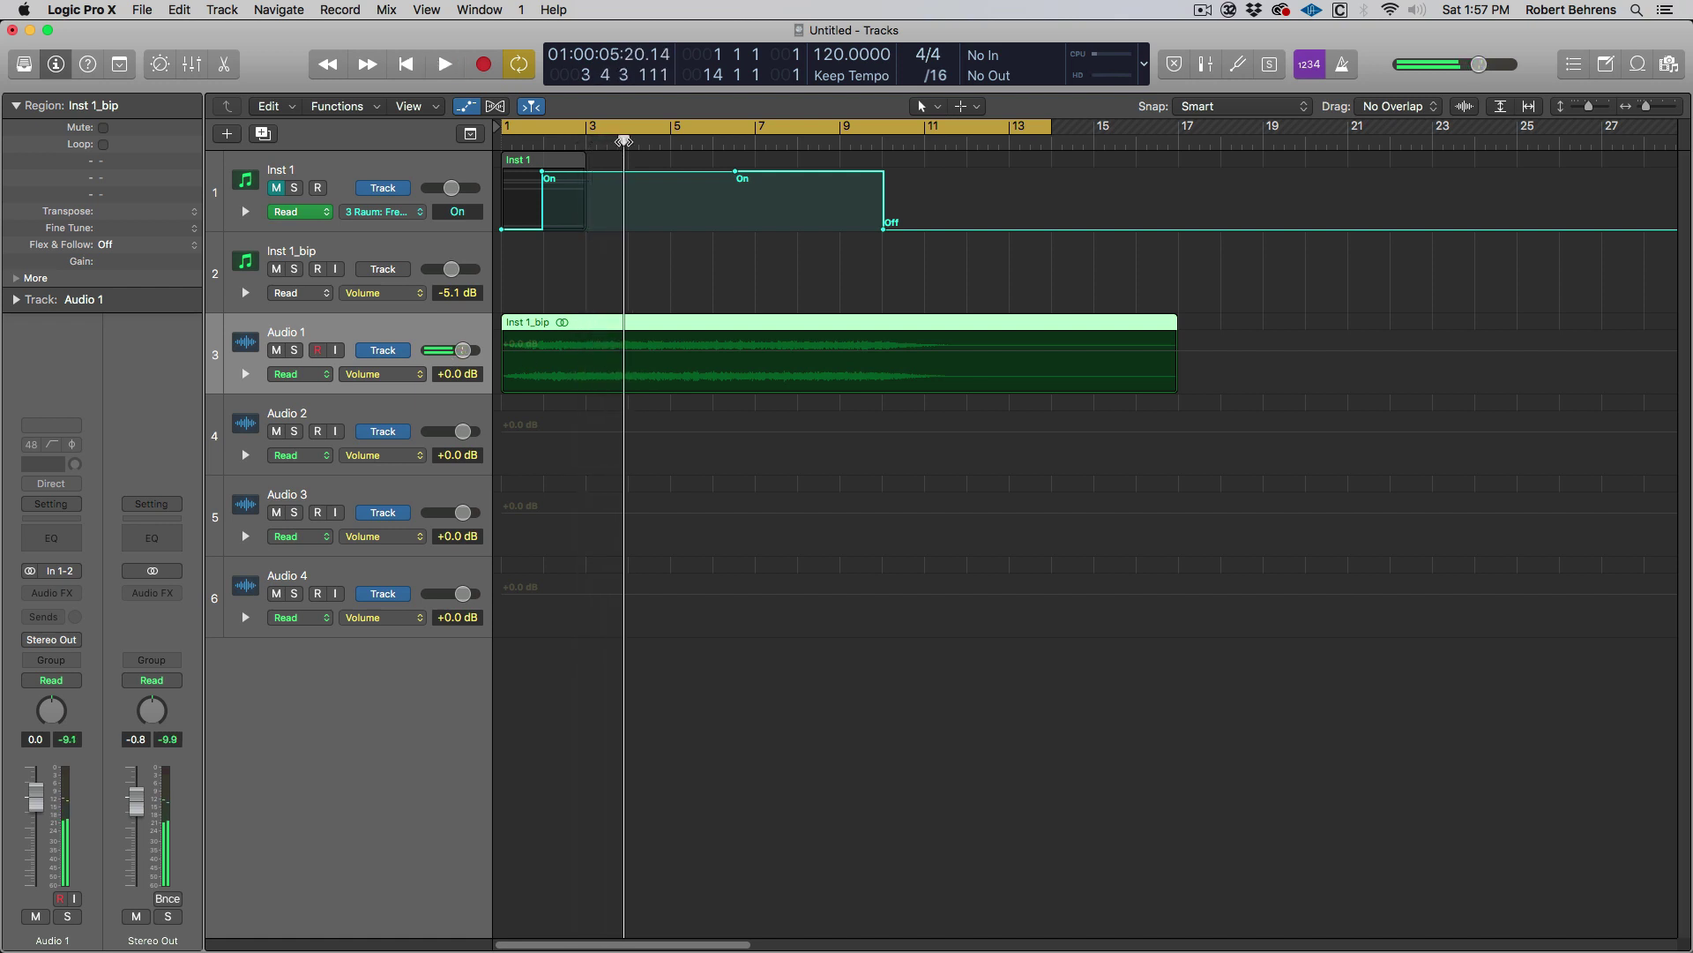
# Step: Split the bounced region on Audio 1 at bar 3 and delete the part before the split
pyautogui.moveTo(624, 141); pyautogui.dragTo(587, 141)
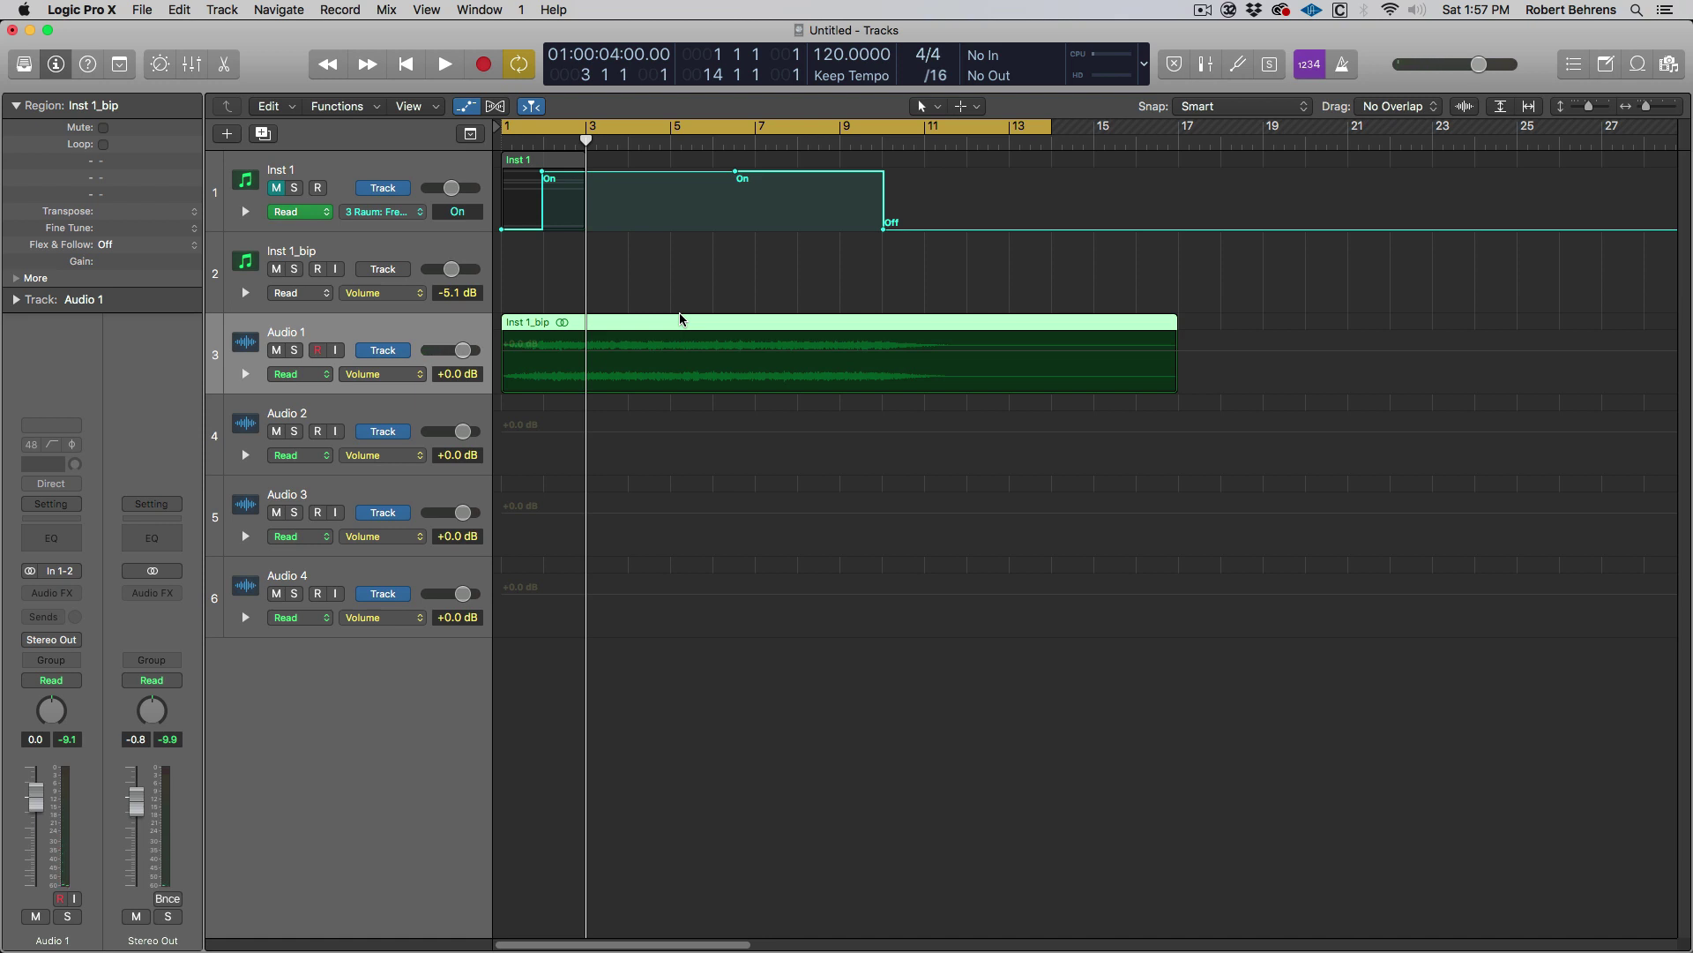
pyautogui.press('super+t')
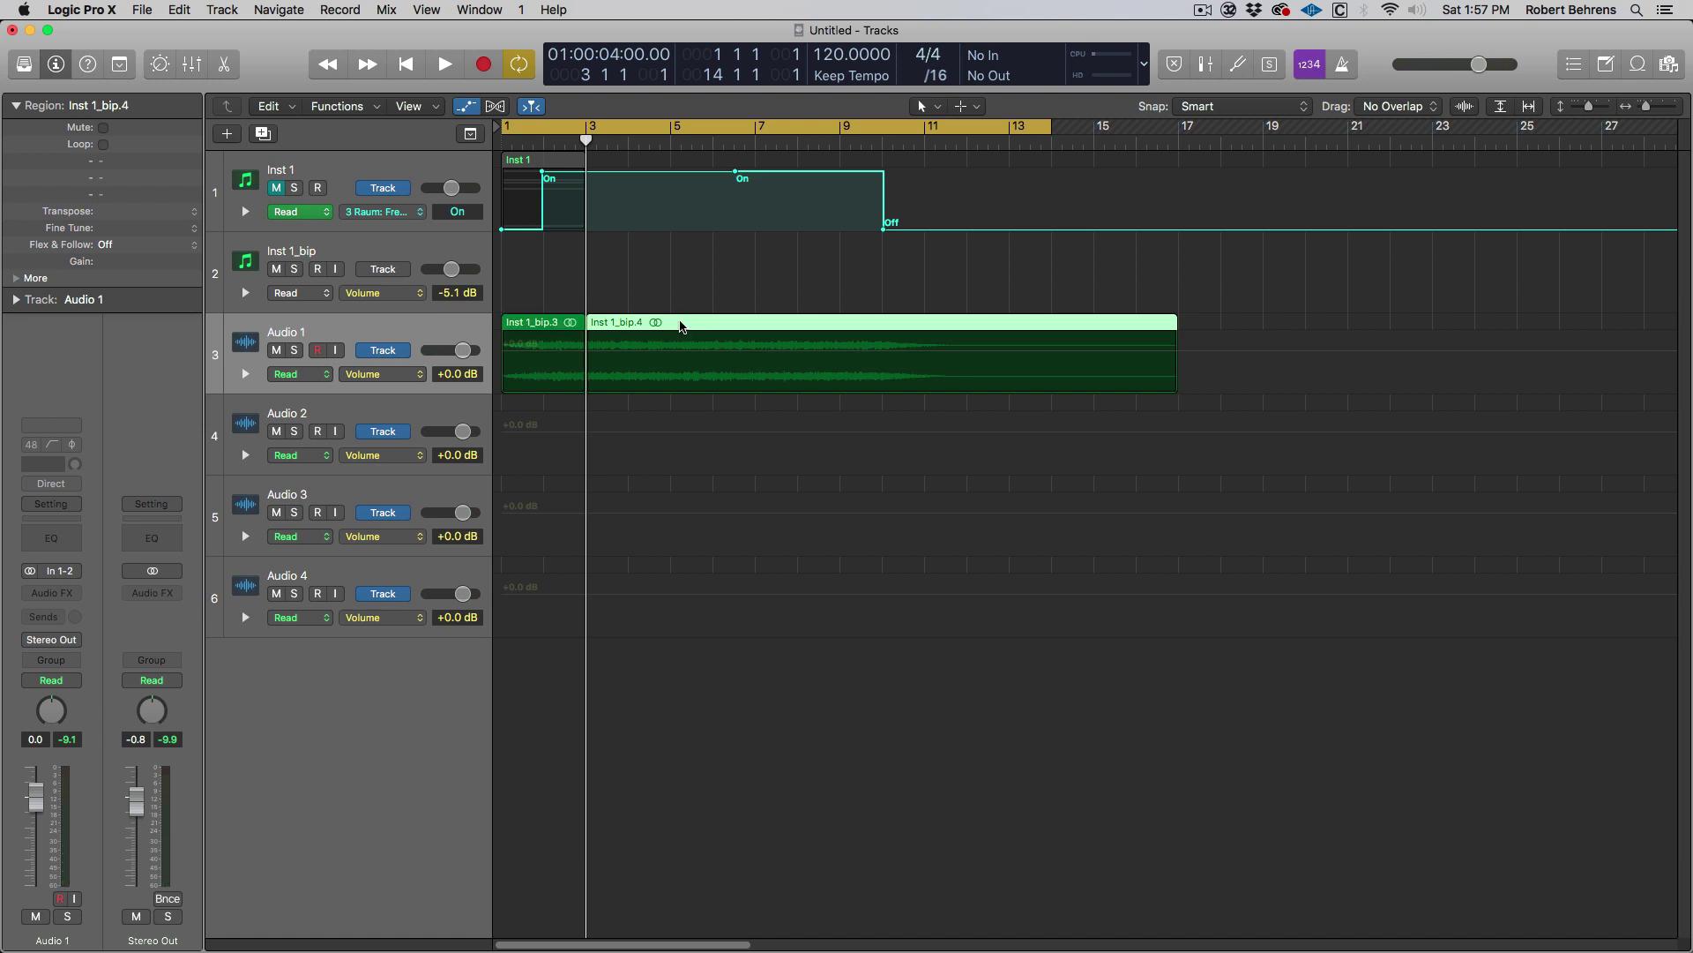
pyautogui.click(549, 324)
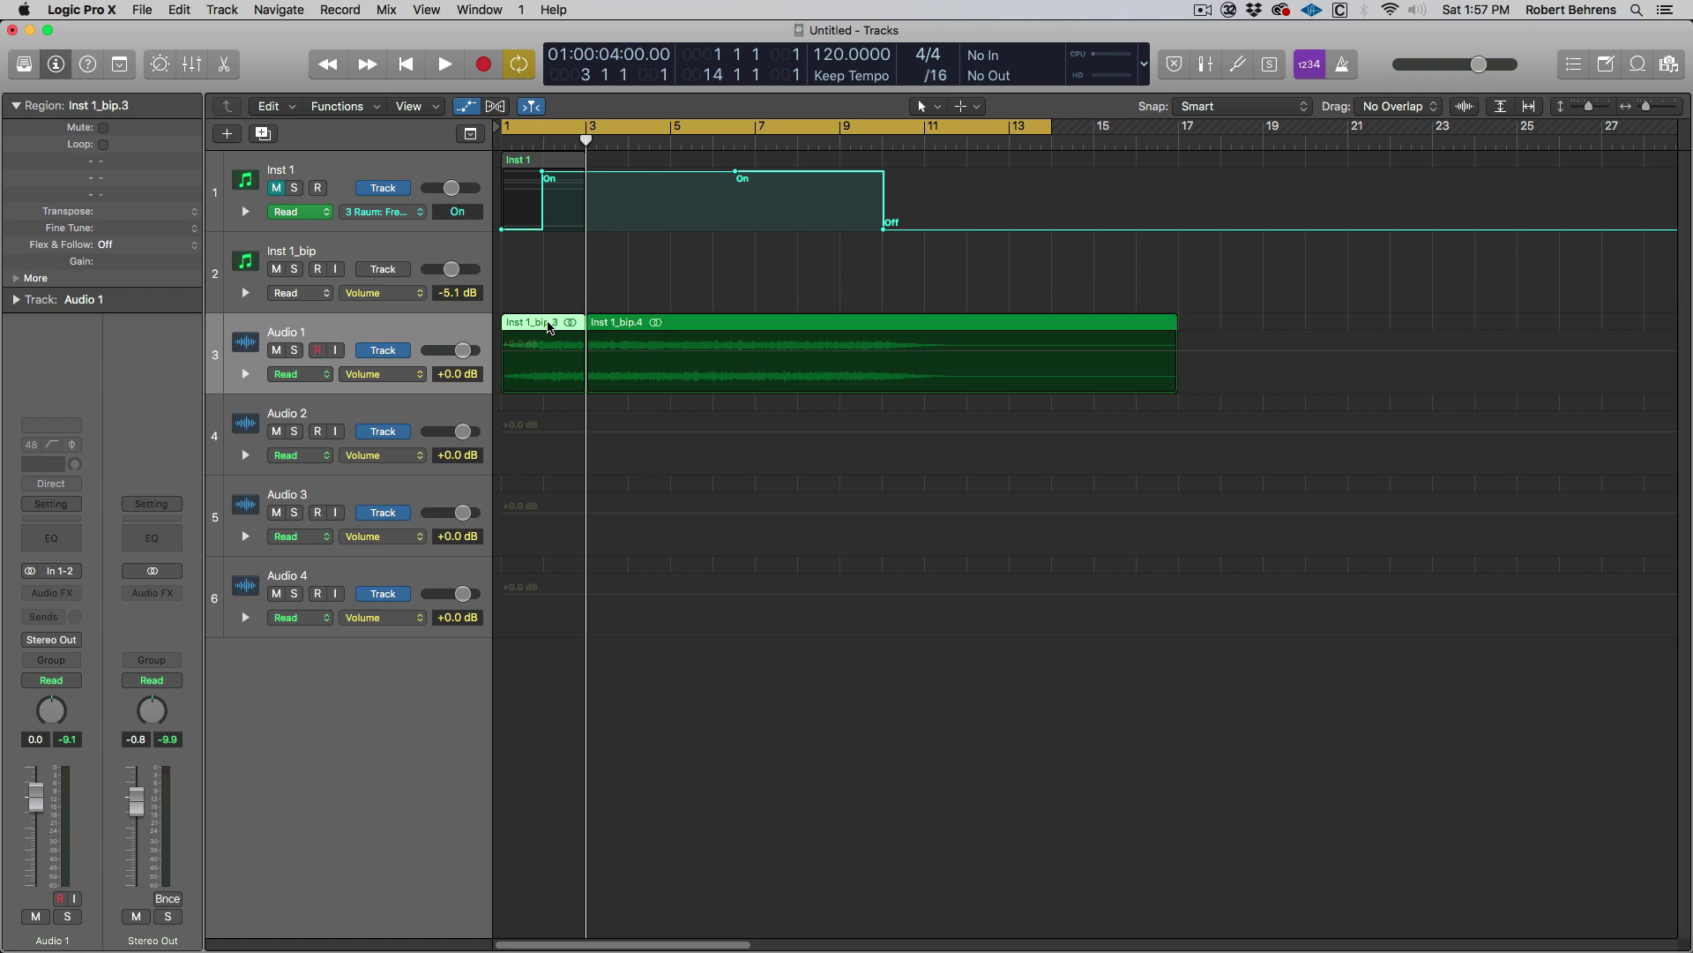
pyautogui.press('Delete')
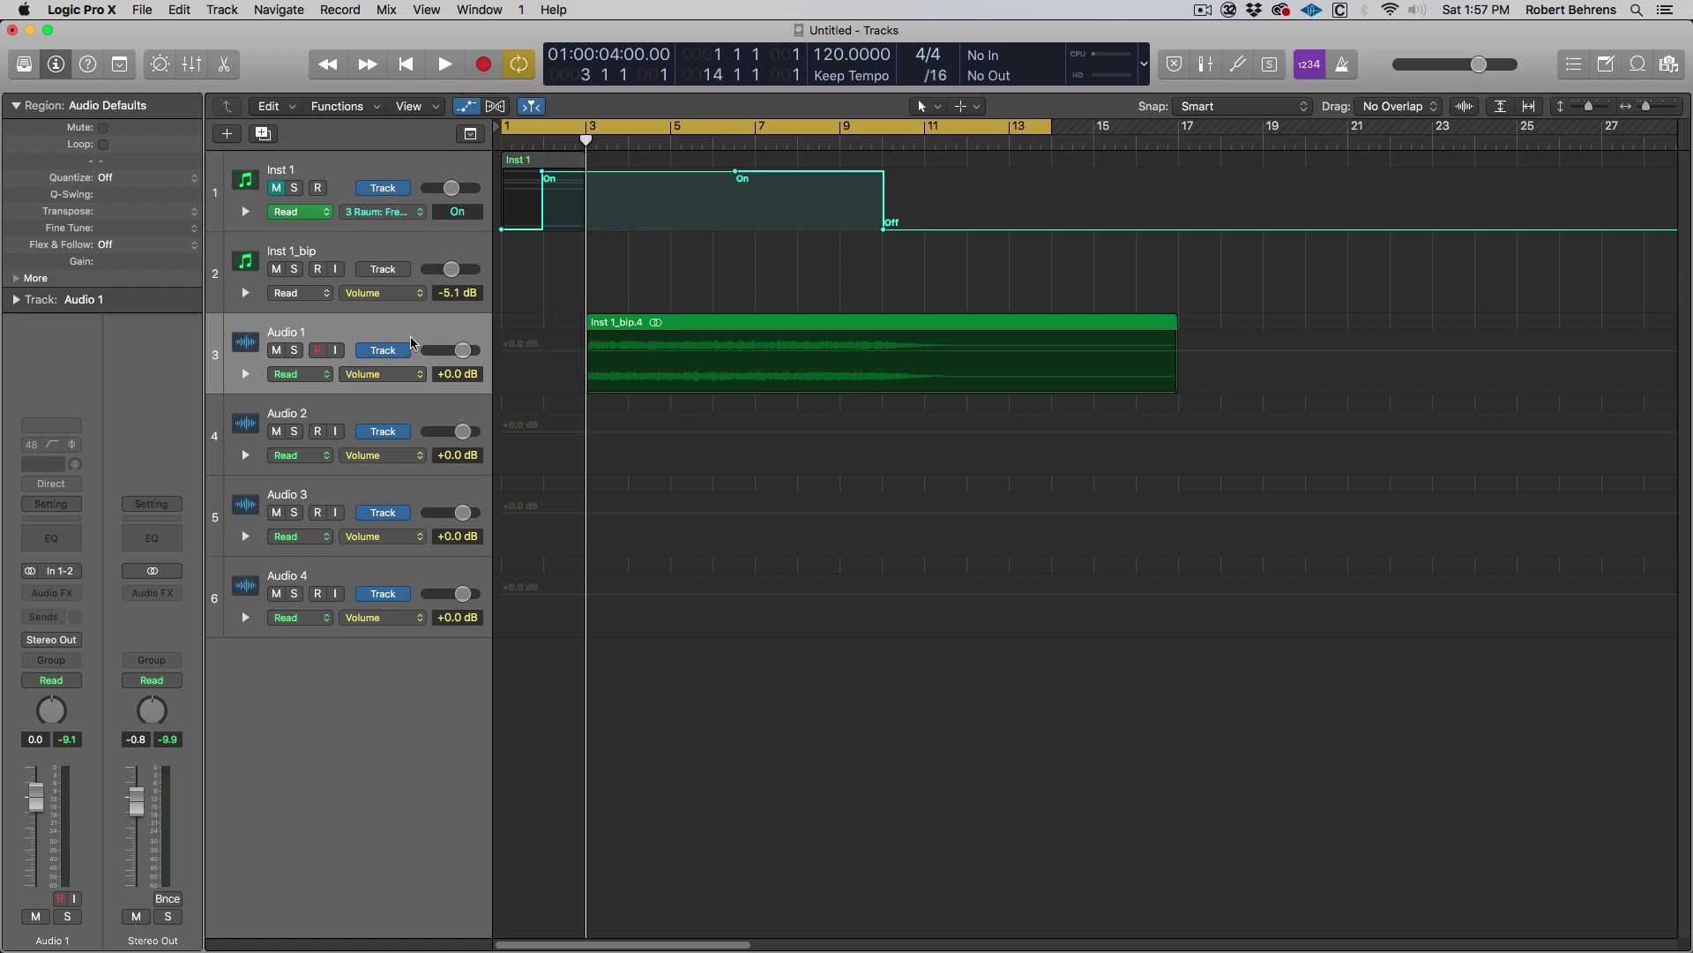
# Step: Insert a Channel EQ on the Audio 1 track
pyautogui.click(75, 553)
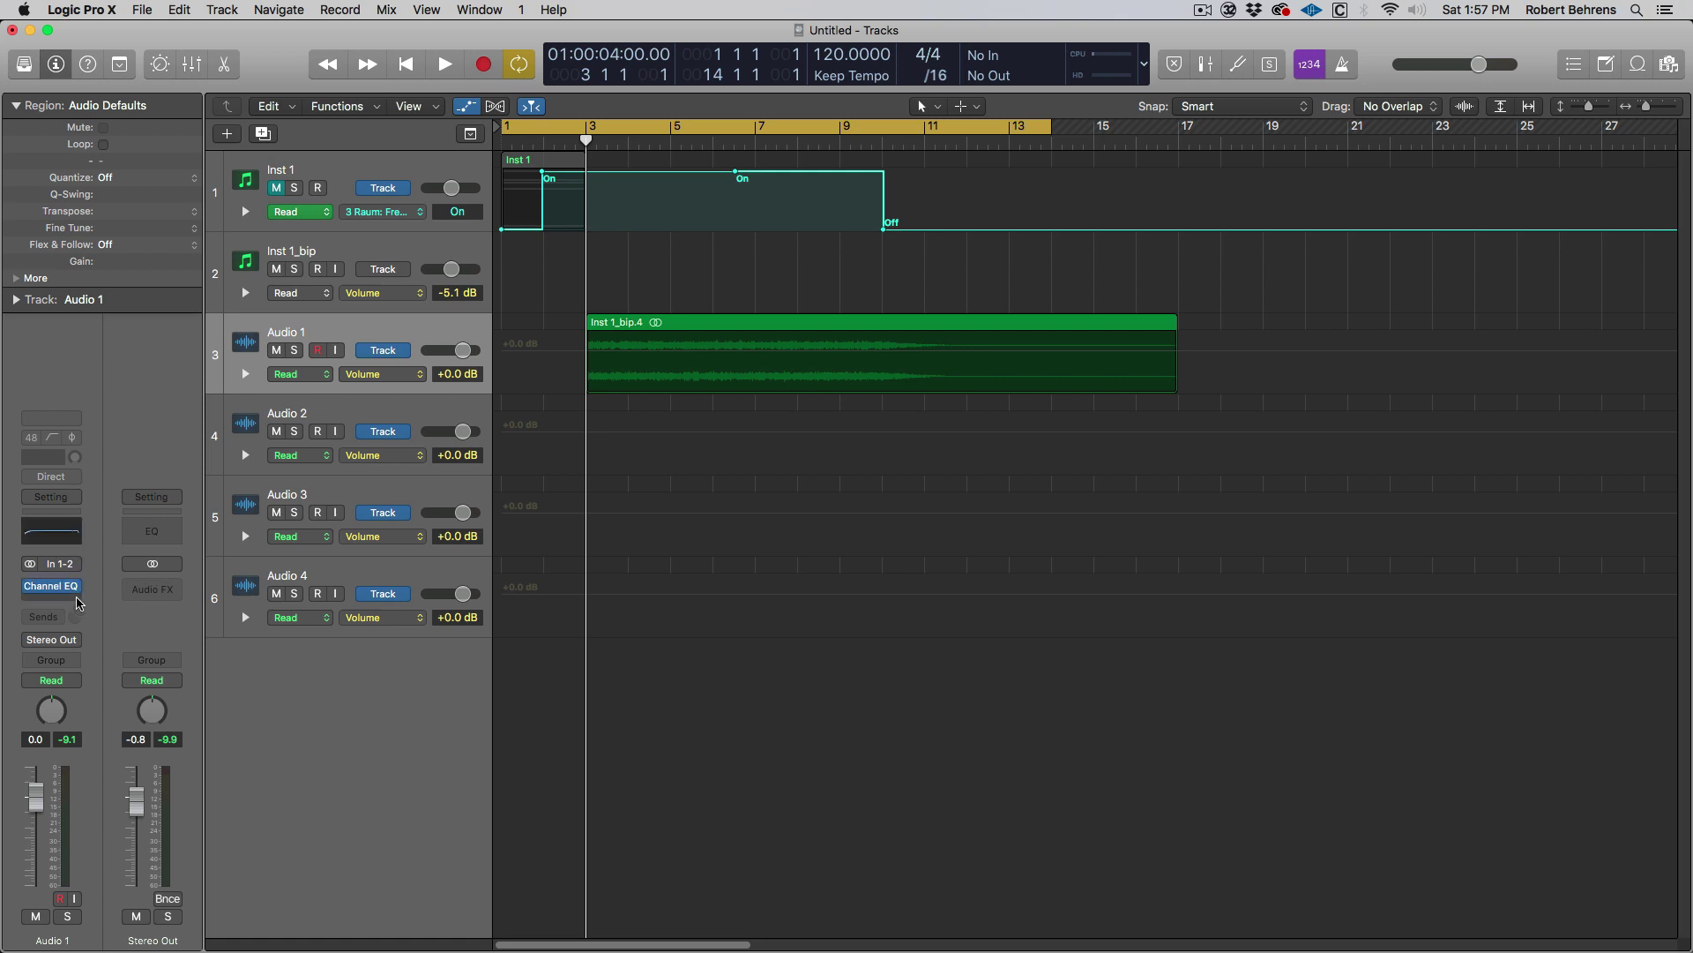
# Step: Insert a stereo Gain plug-in after the Channel EQ on the Audio 1 track
pyautogui.click(78, 601)
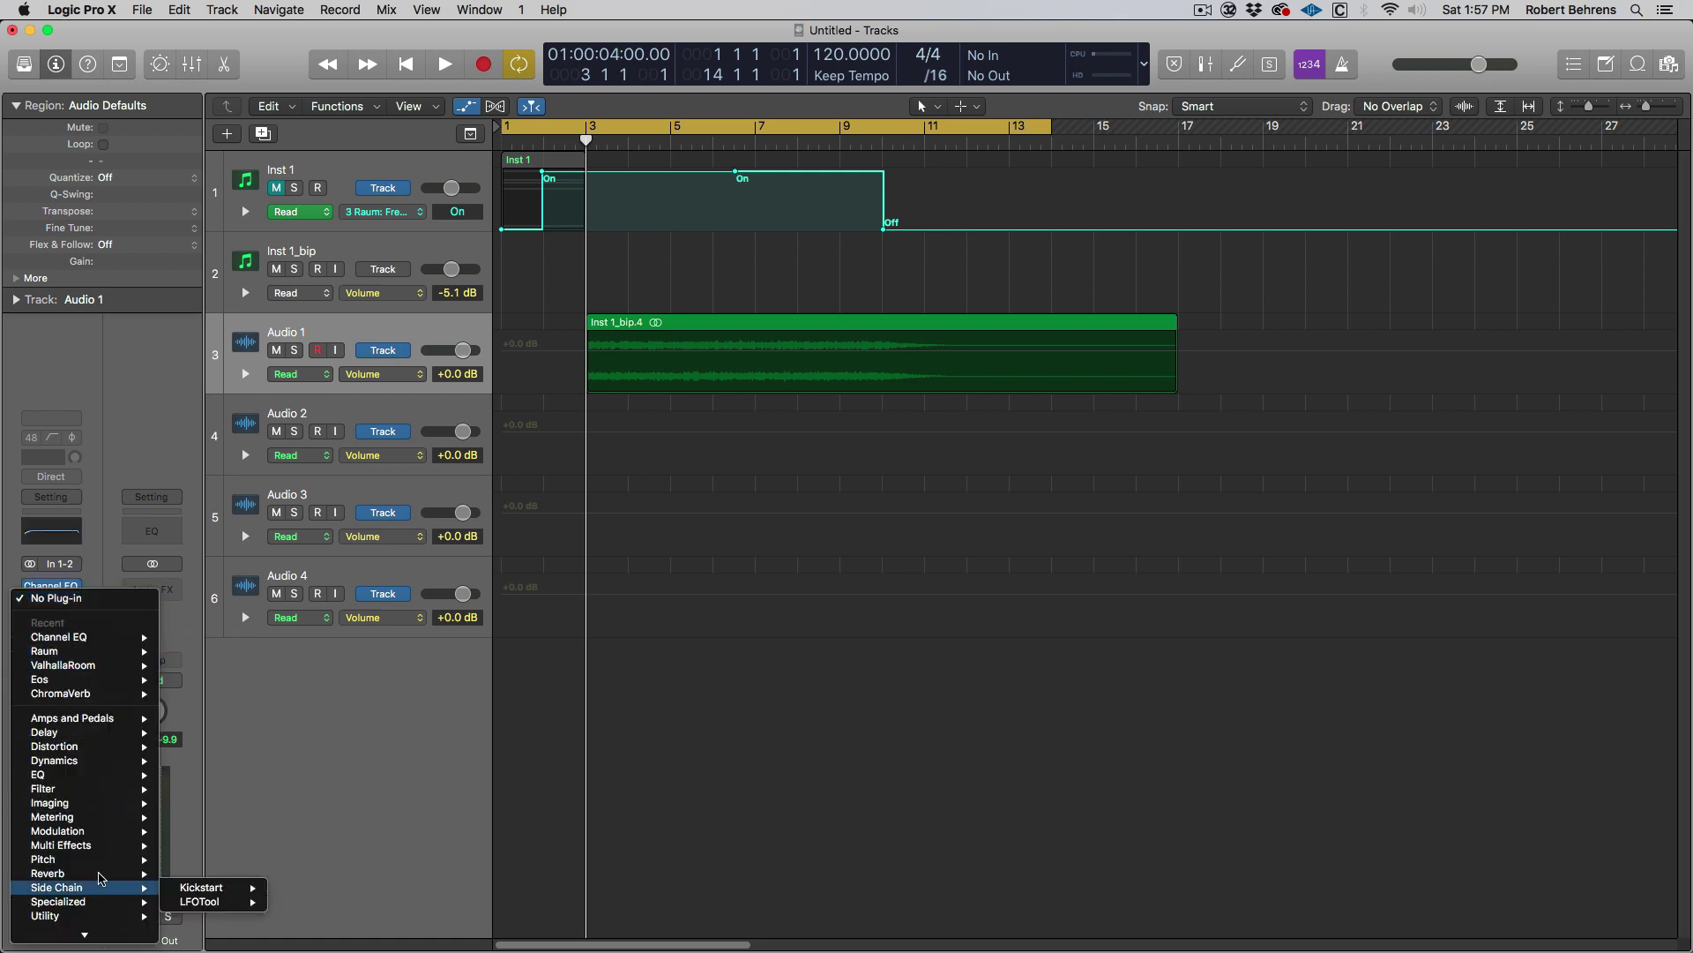
pyautogui.moveTo(84, 922)
pyautogui.moveTo(197, 907)
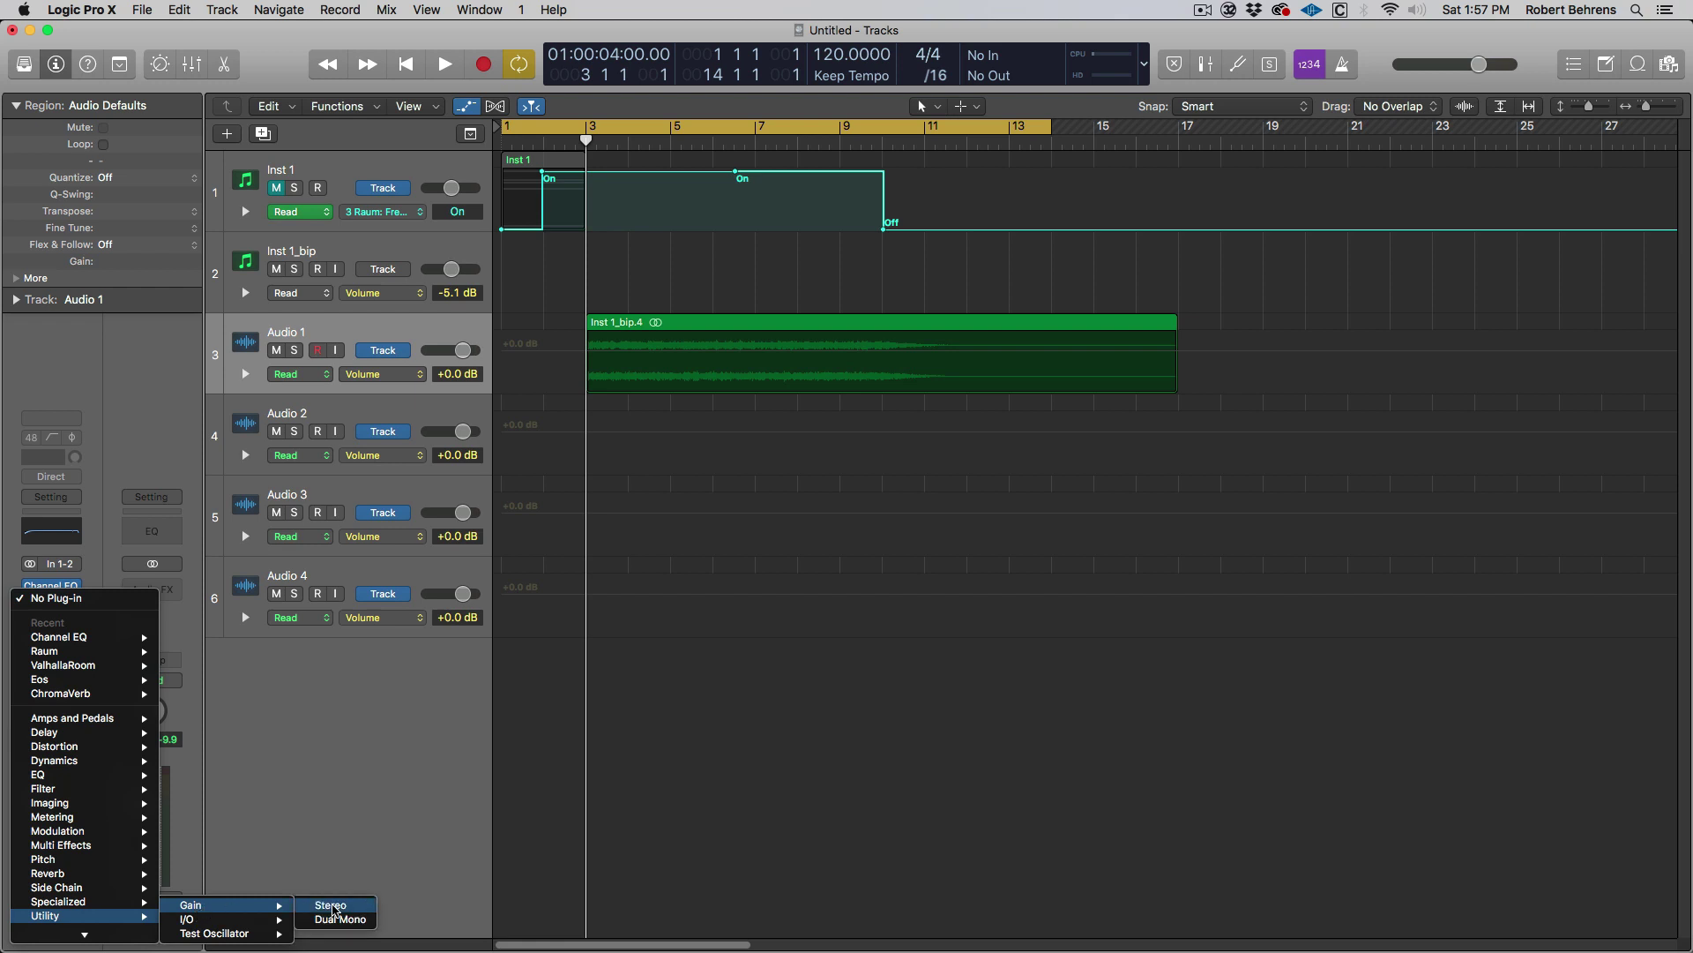
pyautogui.click(332, 907)
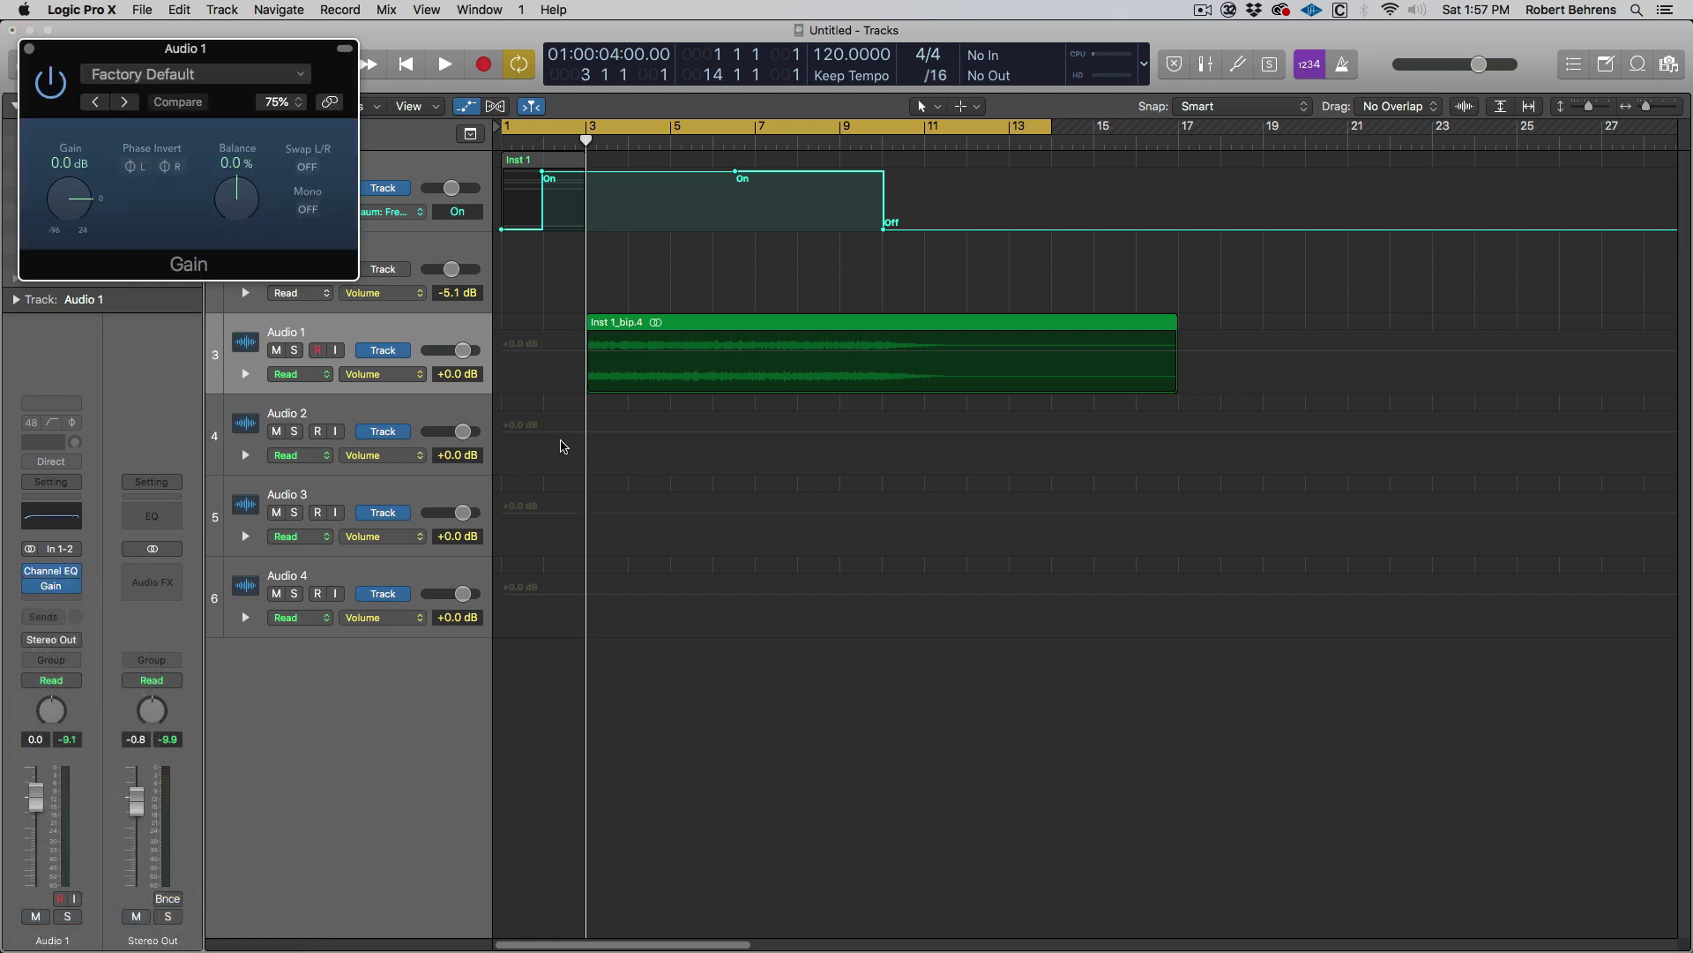
# Step: Set Audio 1 to Touch automation and touch the Gain plug-in's gain control during playback to create its automation lane
pyautogui.press('ctrl+super+t')
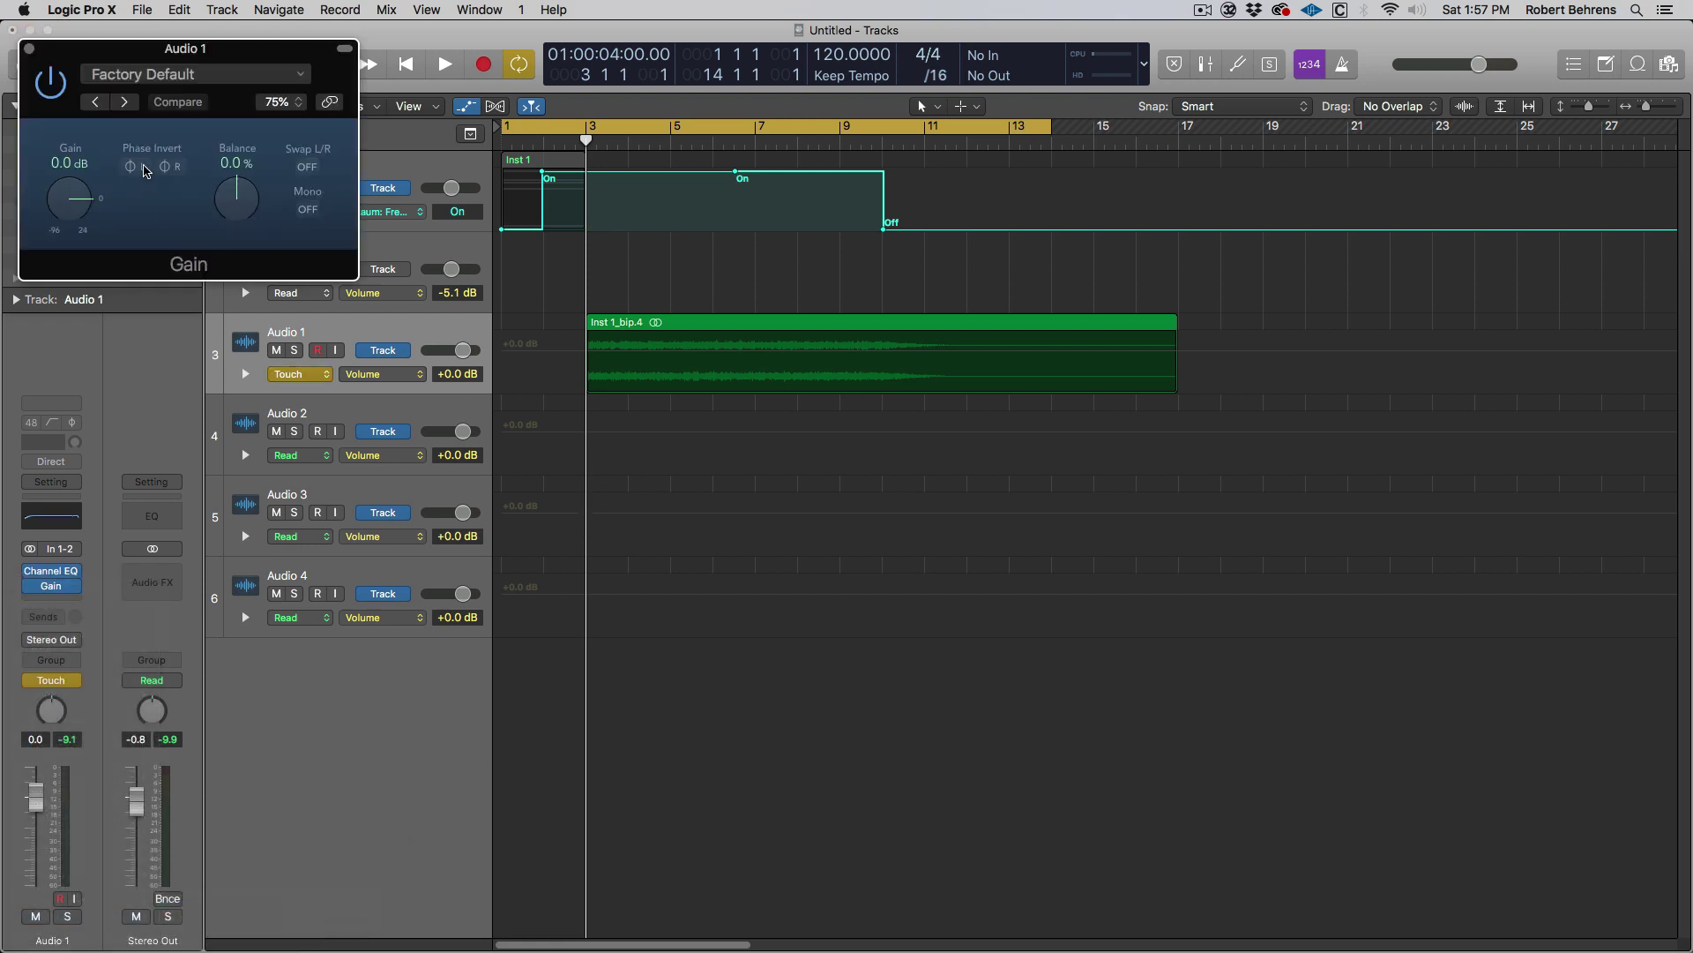
pyautogui.press('space')
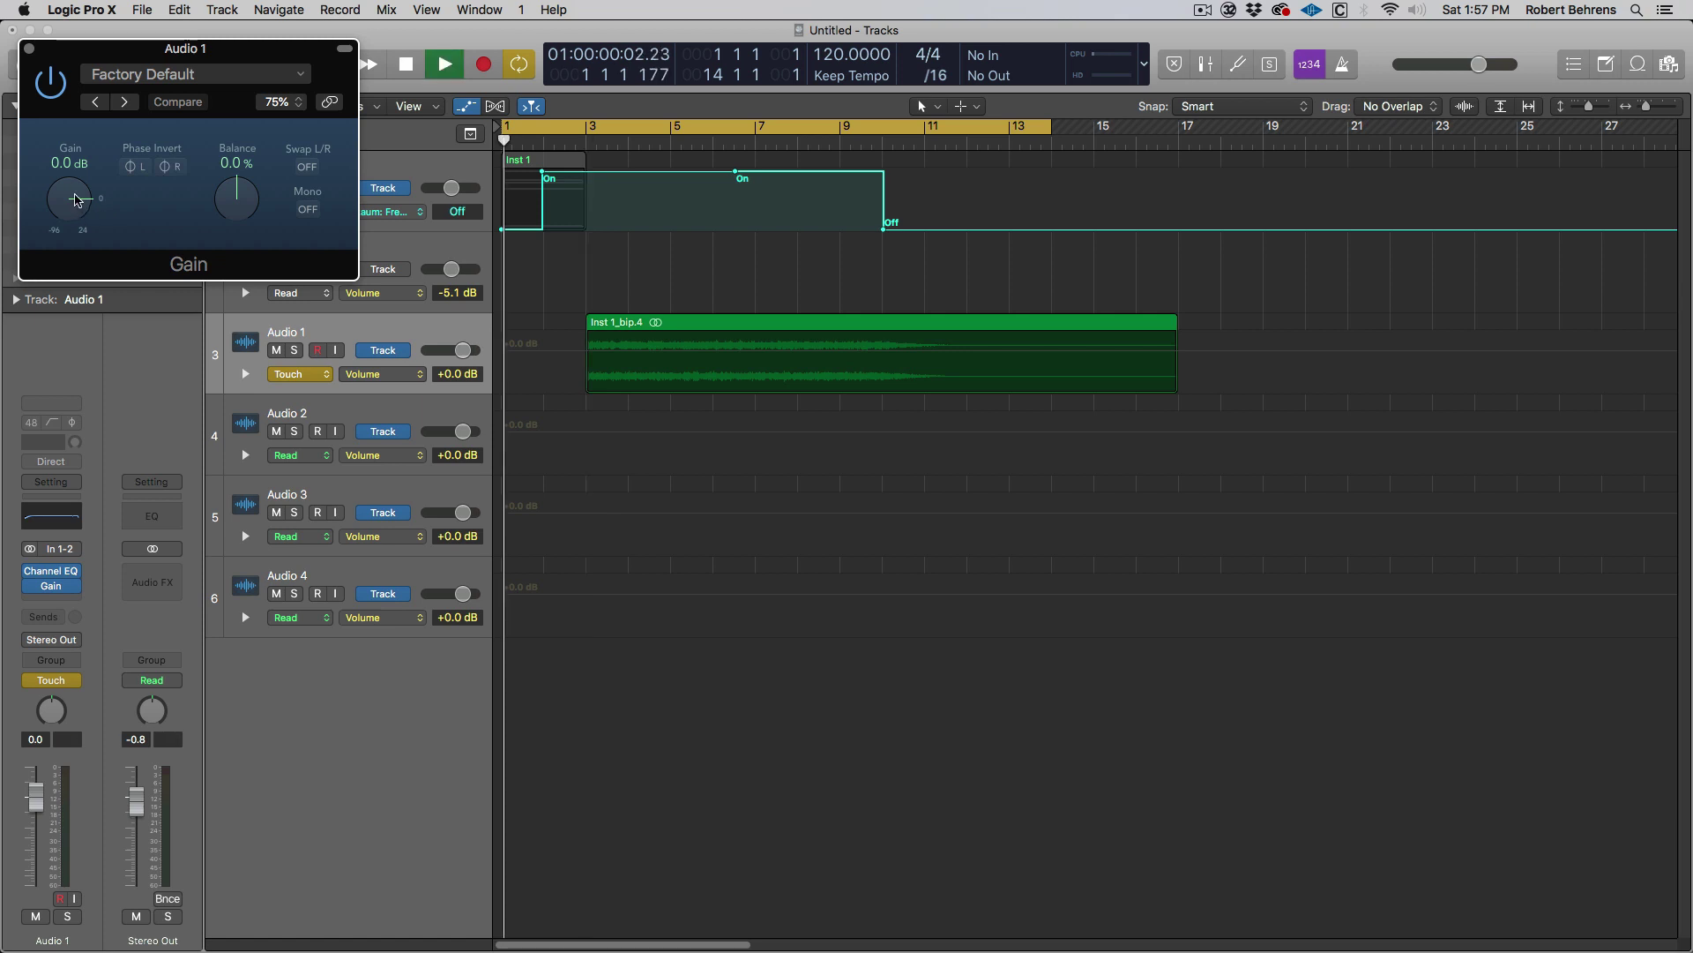
pyautogui.click(77, 203)
pyautogui.press('space')
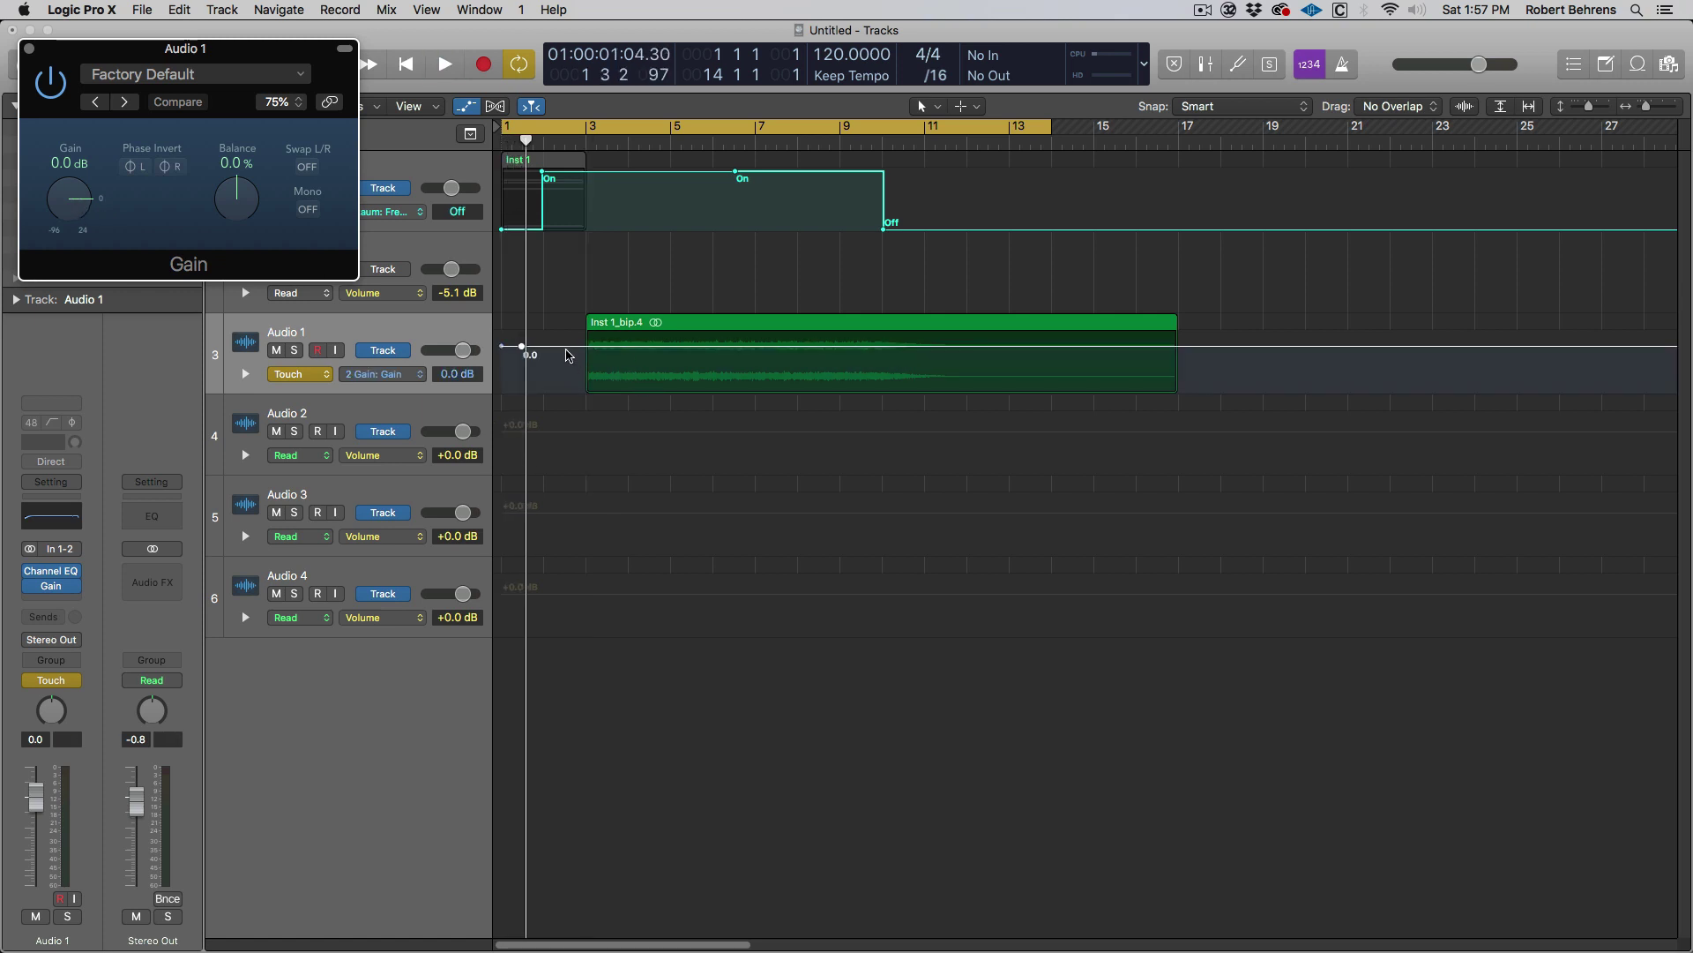
# Step: Add gain automation points on Audio 1 around the region and at bar 10, and lower a point at bar 3 to -29.6 dB
pyautogui.click(567, 346)
pyautogui.click(1203, 347)
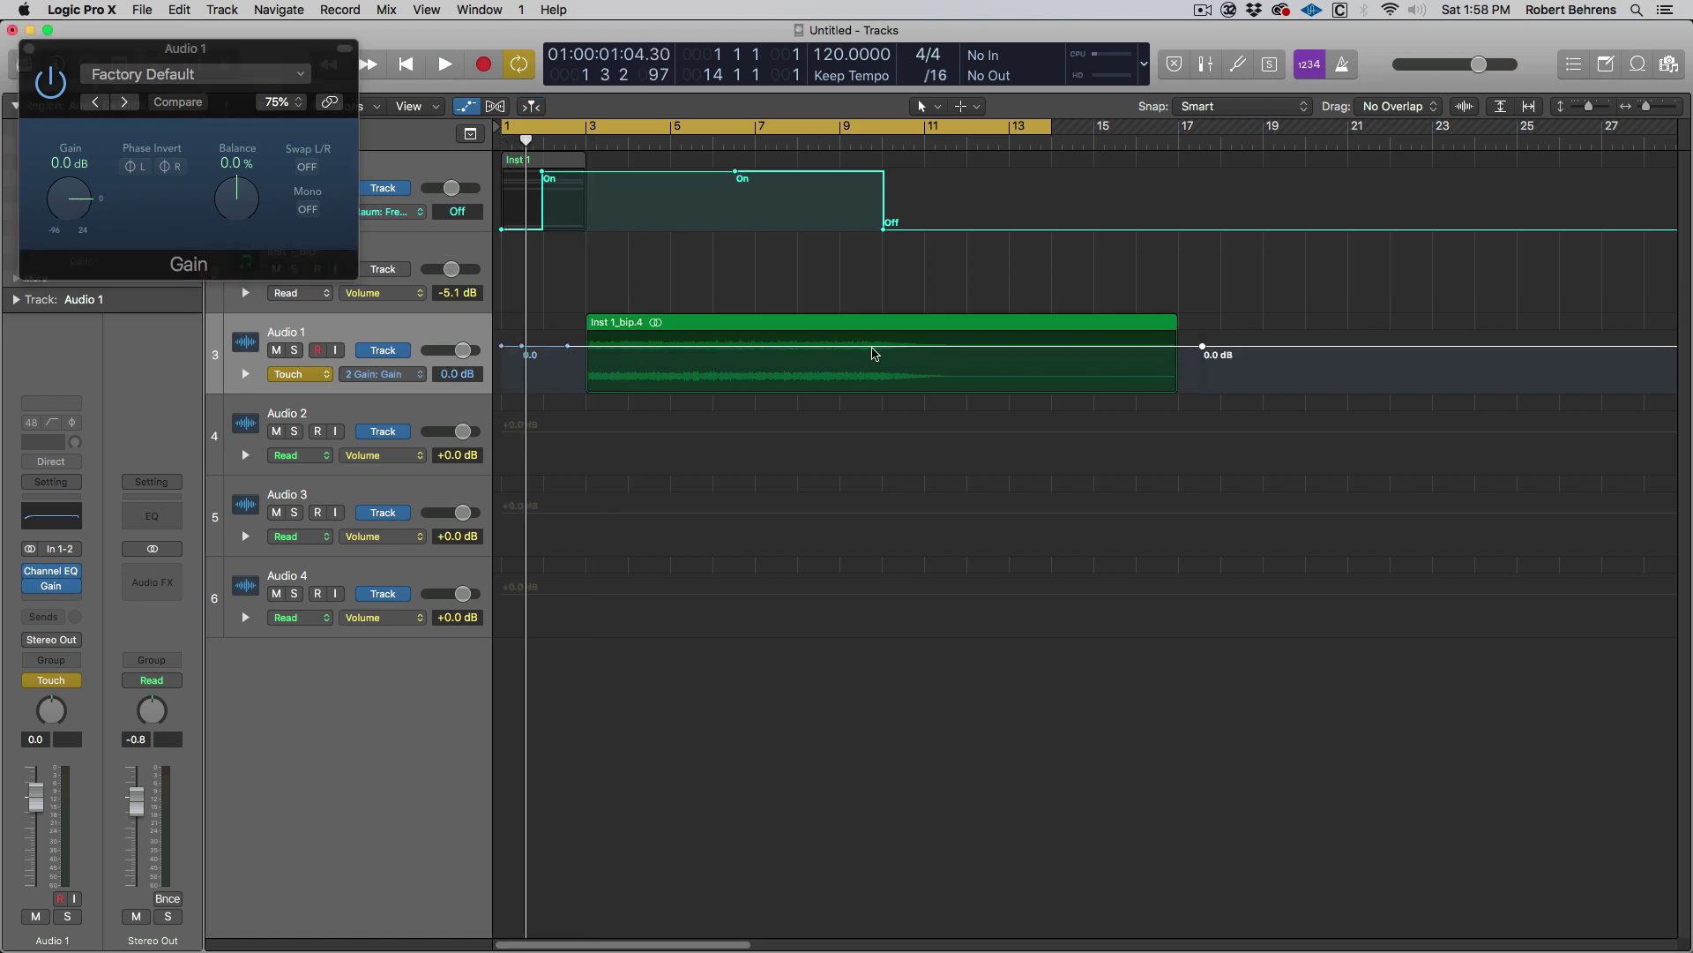
pyautogui.click(885, 347)
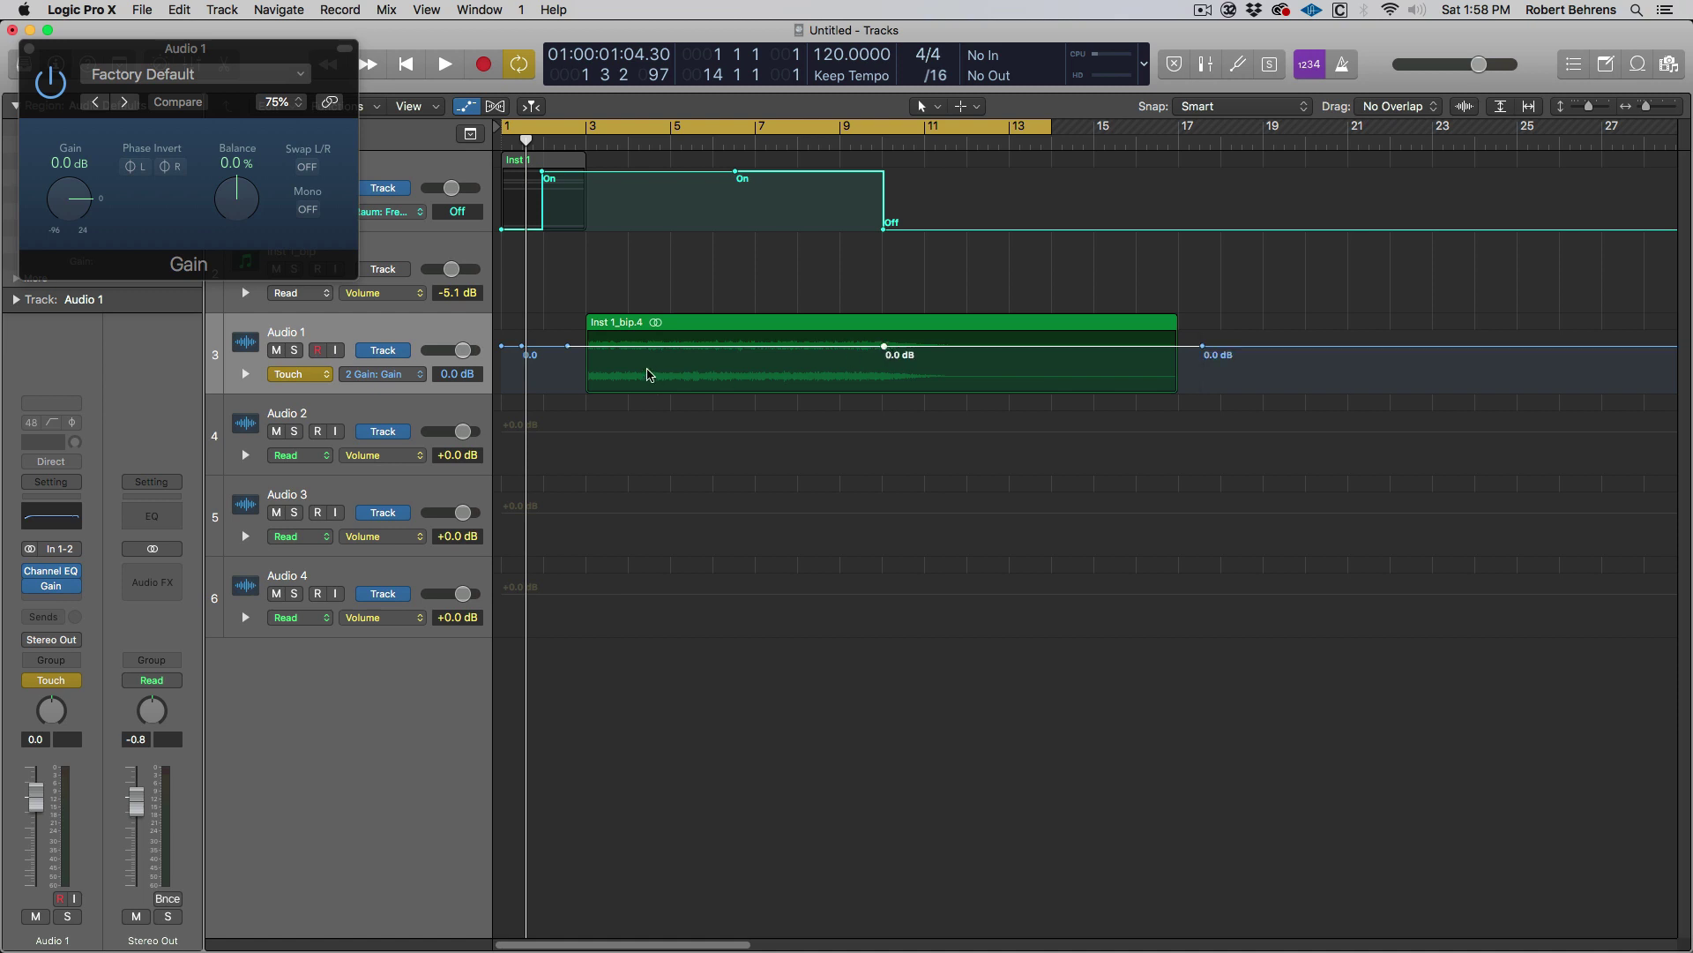
pyautogui.click(585, 346)
pyautogui.moveTo(585, 350); pyautogui.dragTo(585, 360)
pyautogui.moveTo(585, 362); pyautogui.dragTo(586, 365)
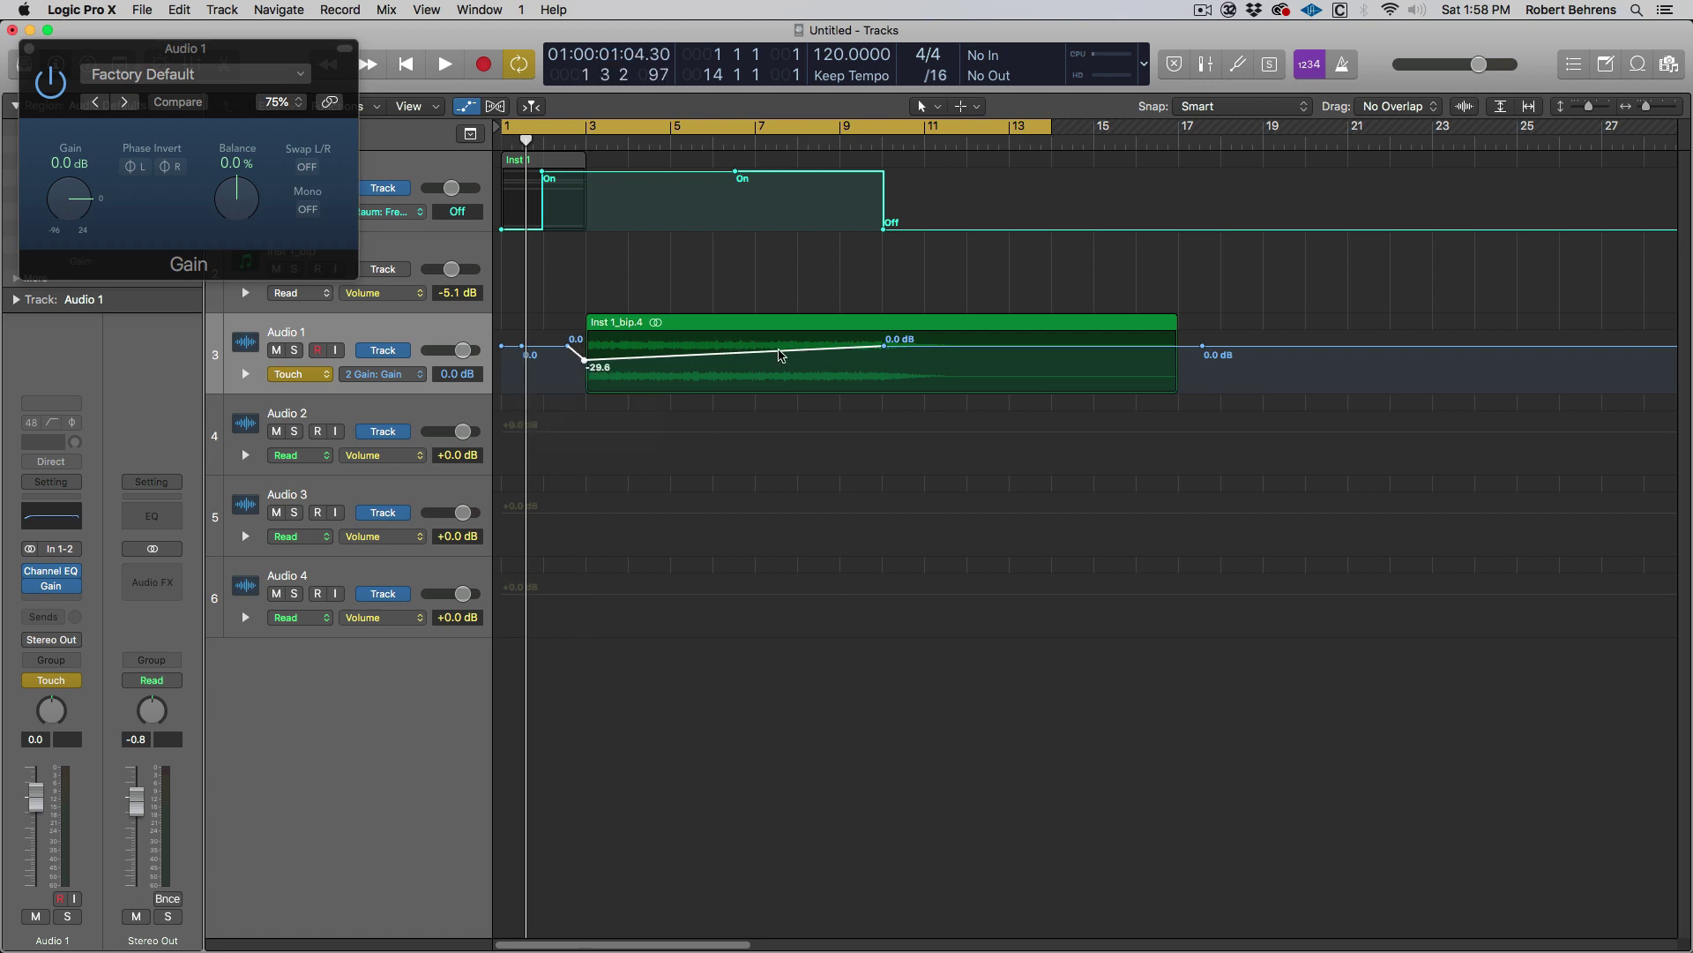
# Step: Add a gain automation point after bar 10 and place it at about 11 3 4 161 with a gain of -57.5 dB
pyautogui.click(968, 348)
pyautogui.moveTo(968, 347); pyautogui.dragTo(929, 389)
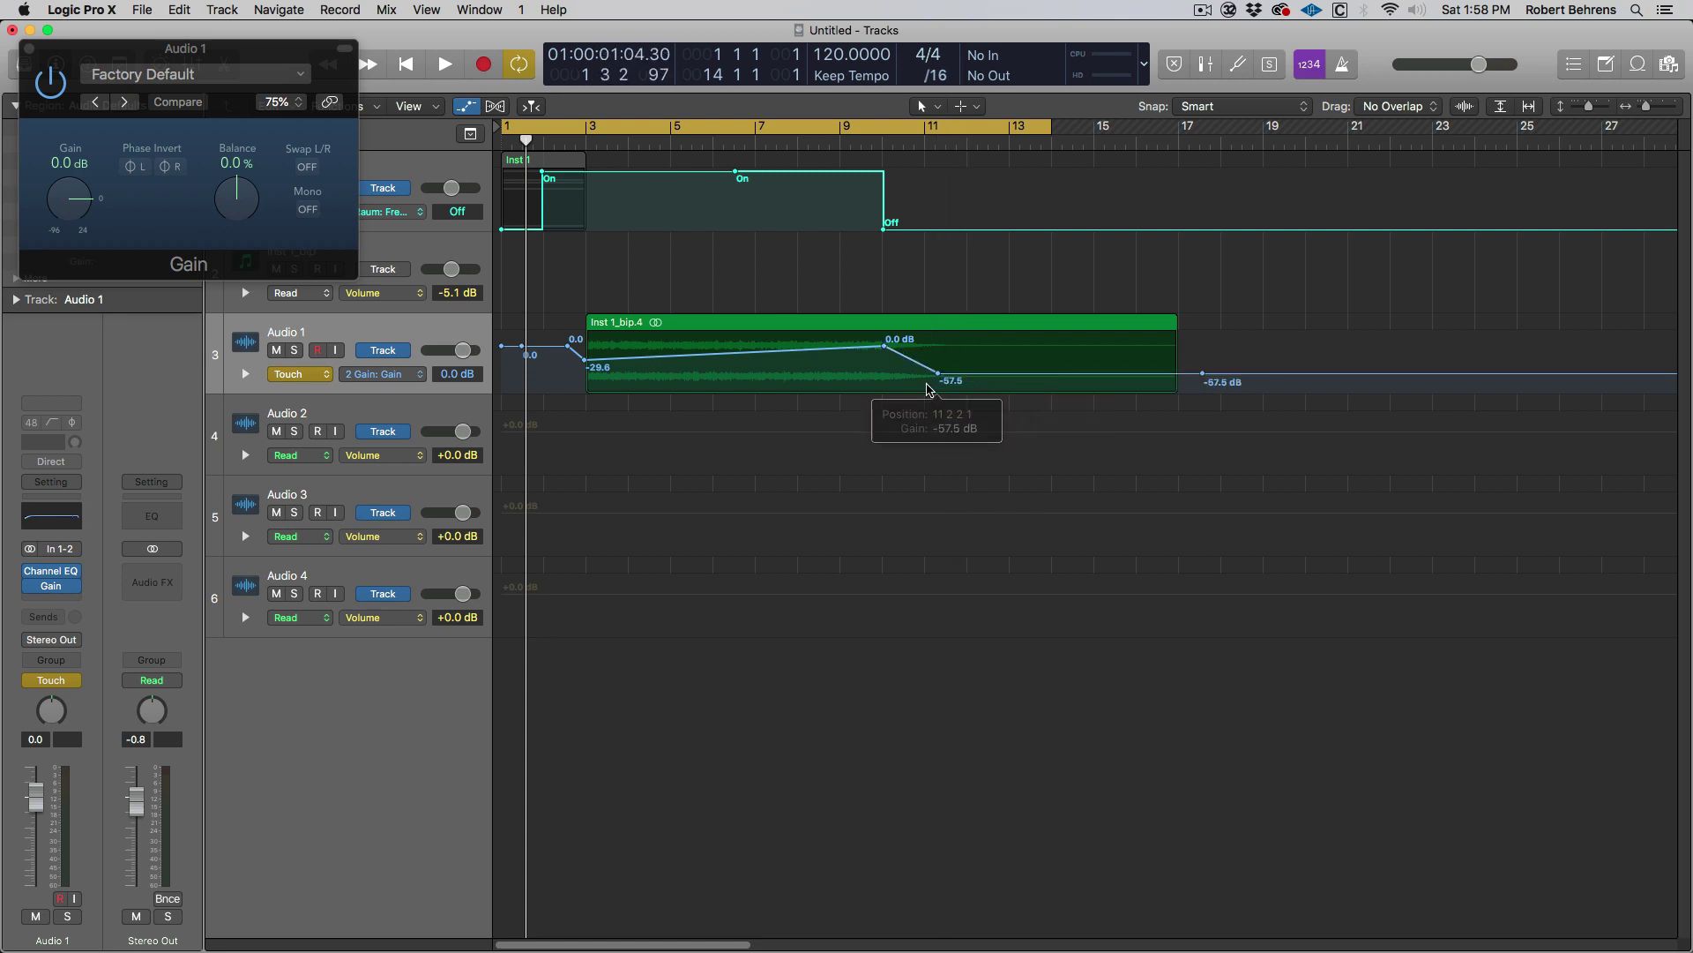
pyautogui.press('t')
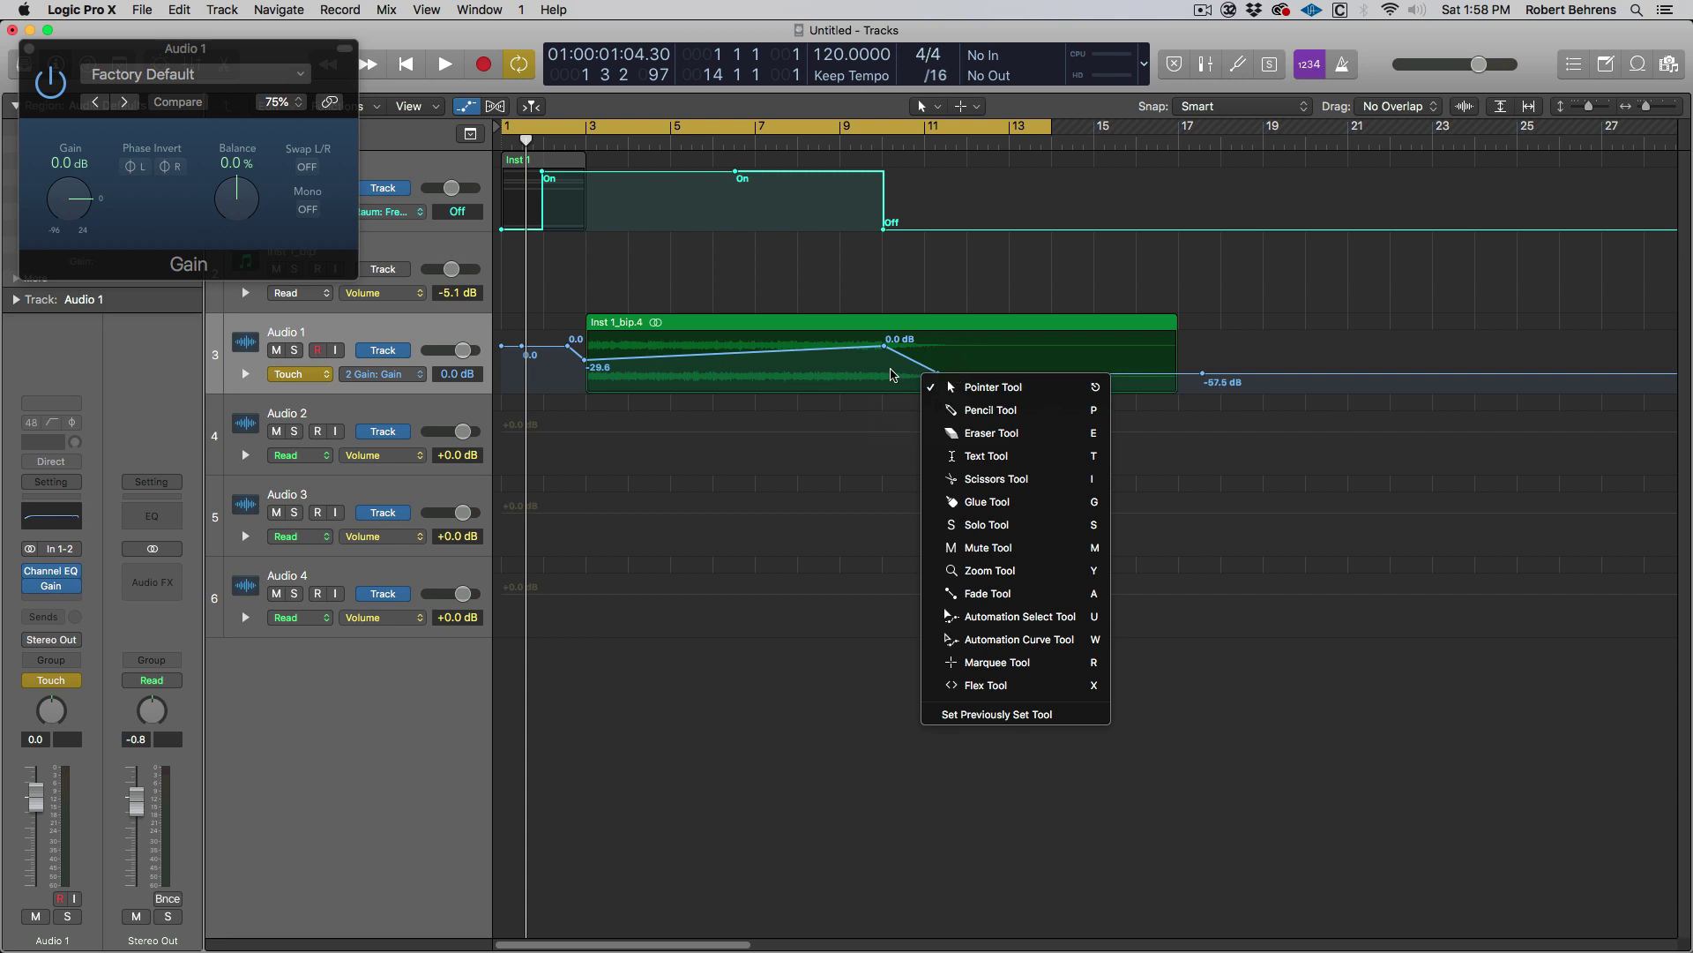
pyautogui.click(938, 388)
pyautogui.click(940, 377)
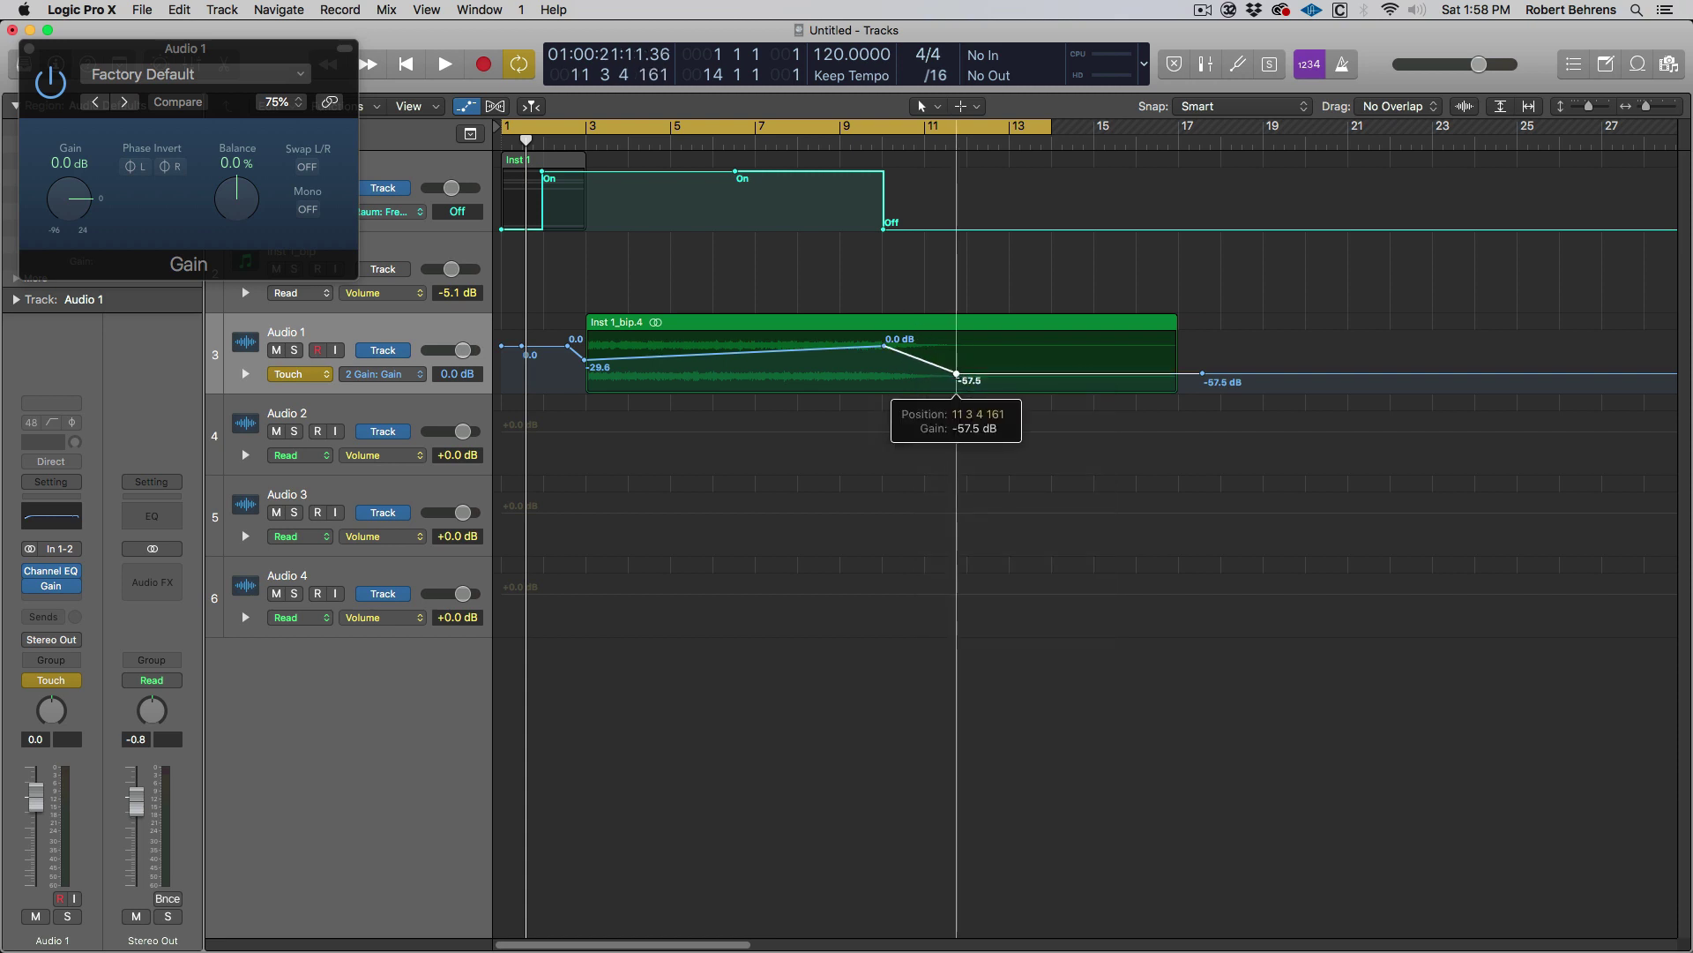
# Step: Bend the gain automation's rise from bar 3 and fall after bar 10 into smooth curves with the Automation Curve Tool
pyautogui.press('t')
pyautogui.click(1015, 639)
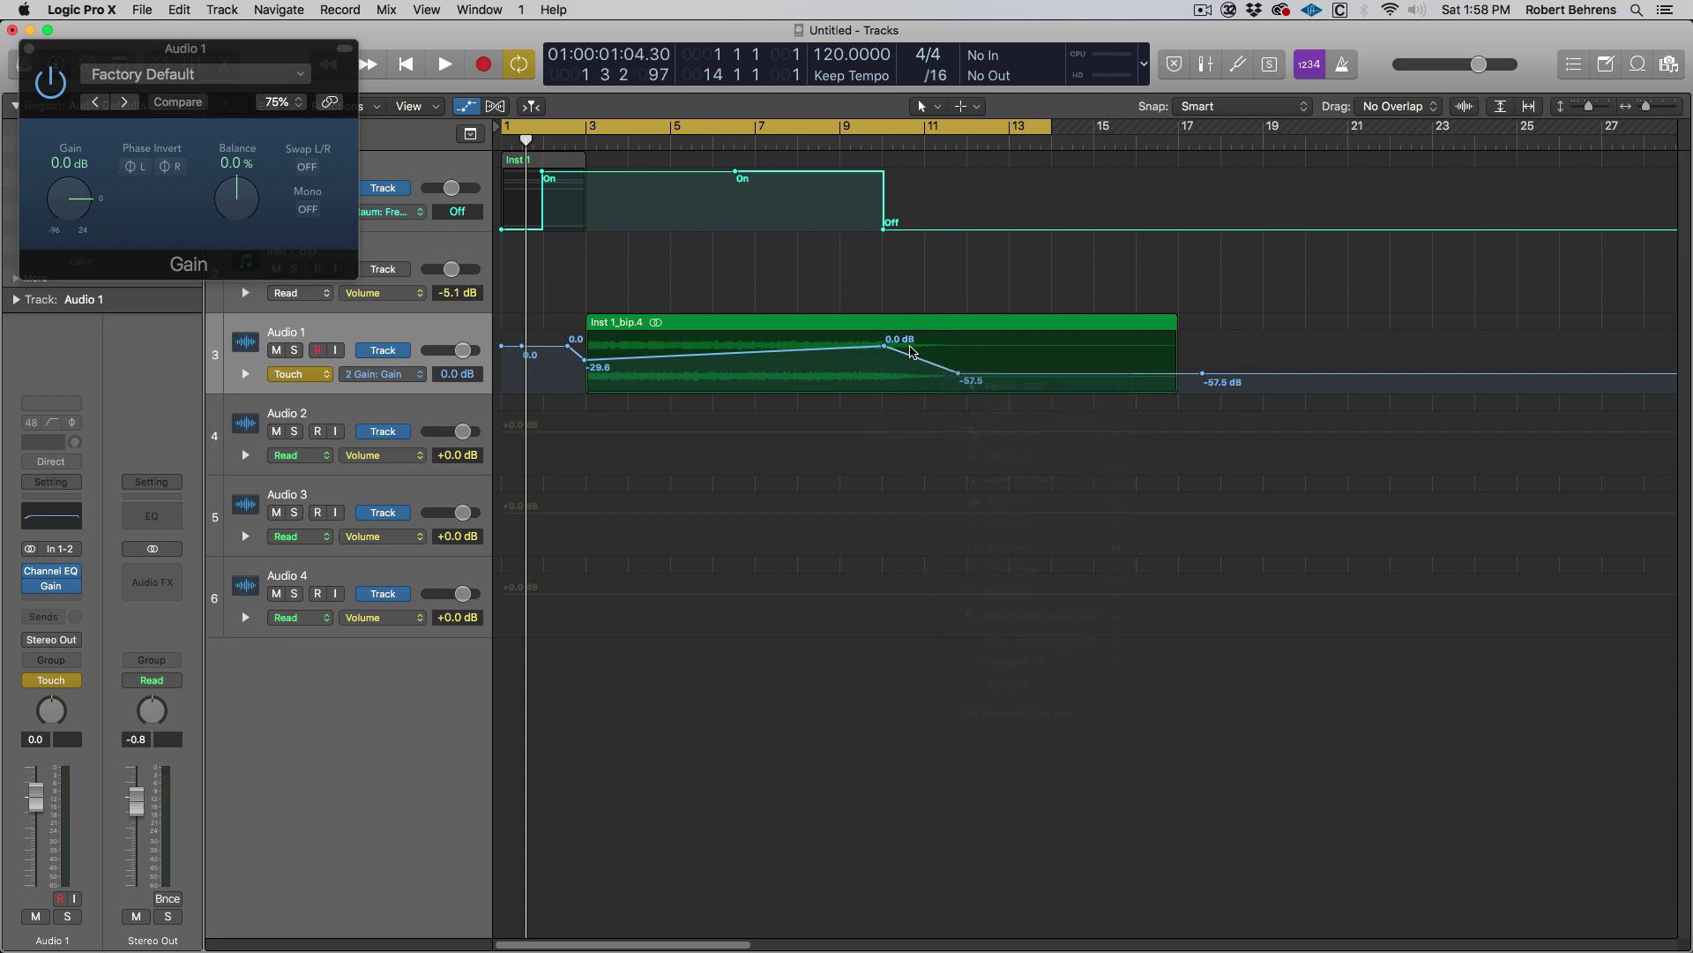
pyautogui.moveTo(926, 360)
pyautogui.mouseDown()
pyautogui.moveTo(973, 330)
pyautogui.moveTo(938, 372)
pyautogui.mouseUp()
pyautogui.moveTo(809, 386); pyautogui.dragTo(828, 421)
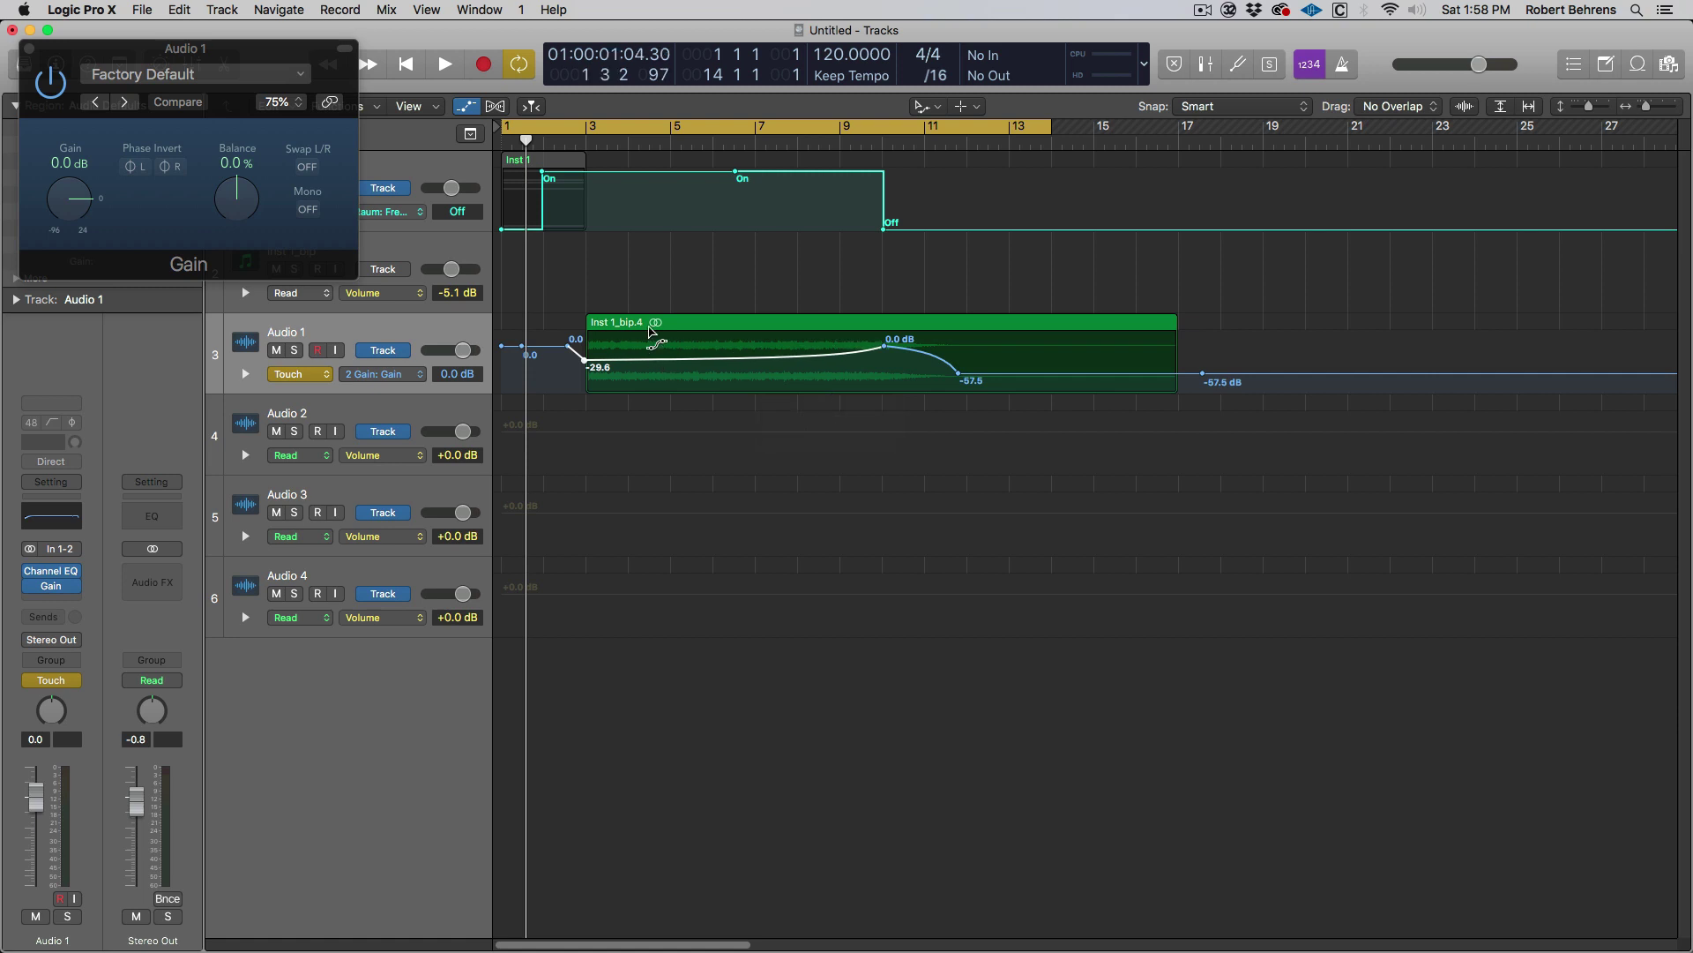
# Step: Set the cycle range to the Inst 1_bip.4 region and audition the gain swell
pyautogui.click(681, 330)
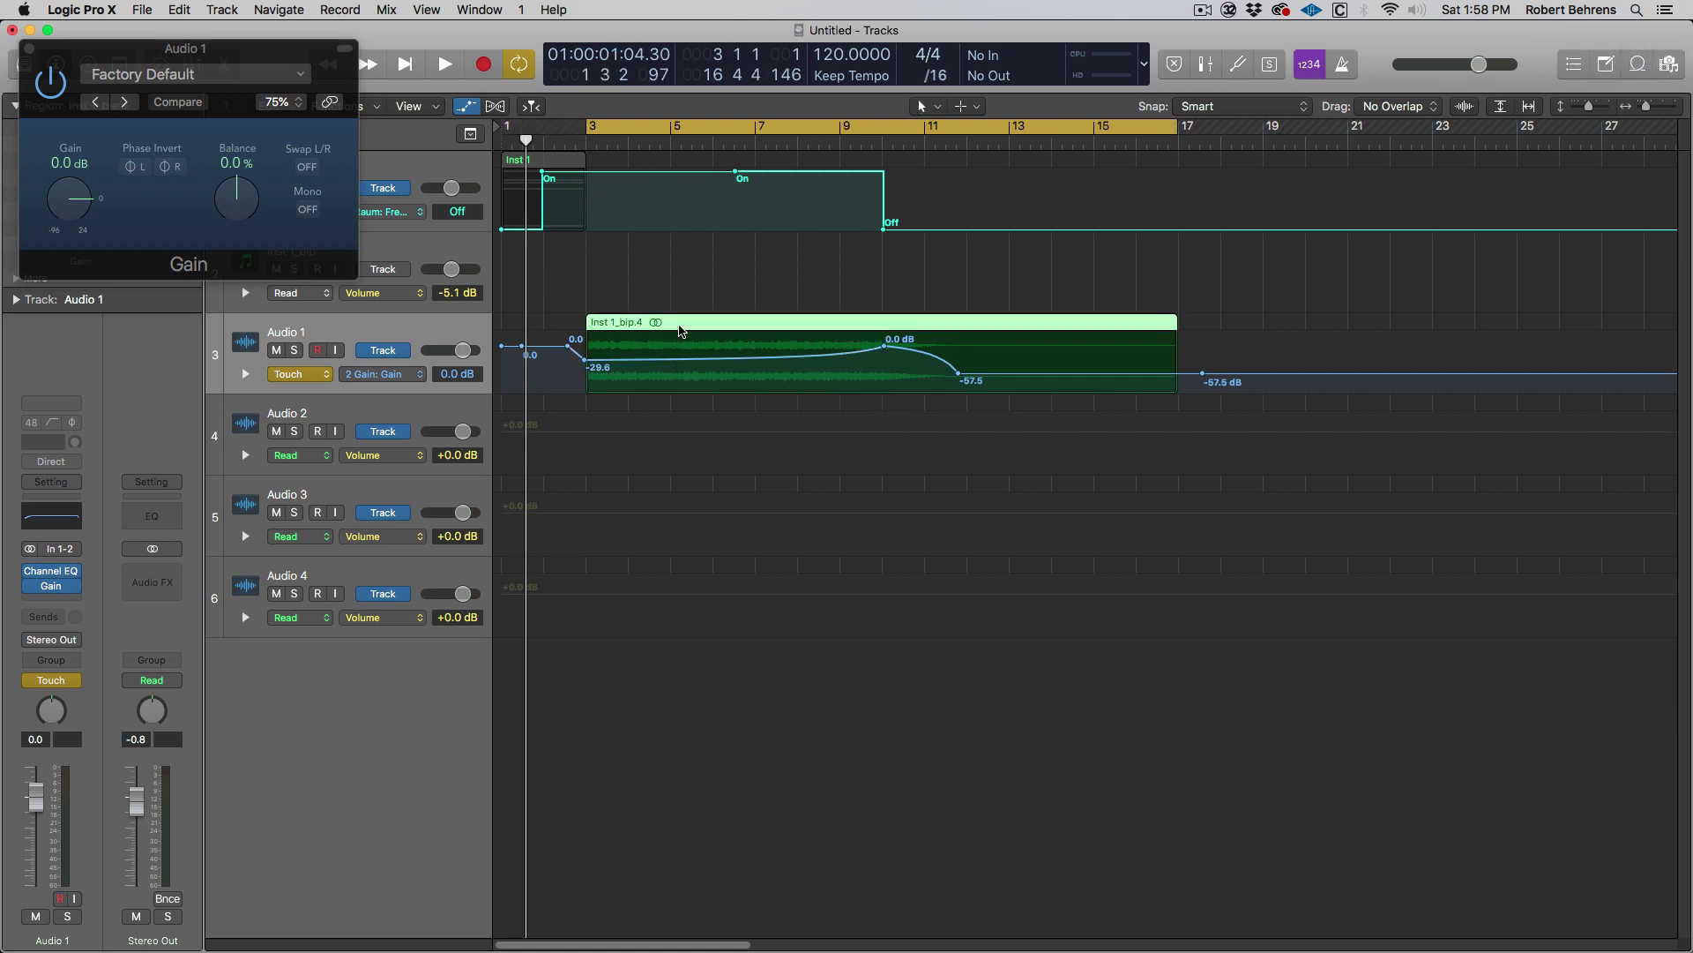
pyautogui.press('space')
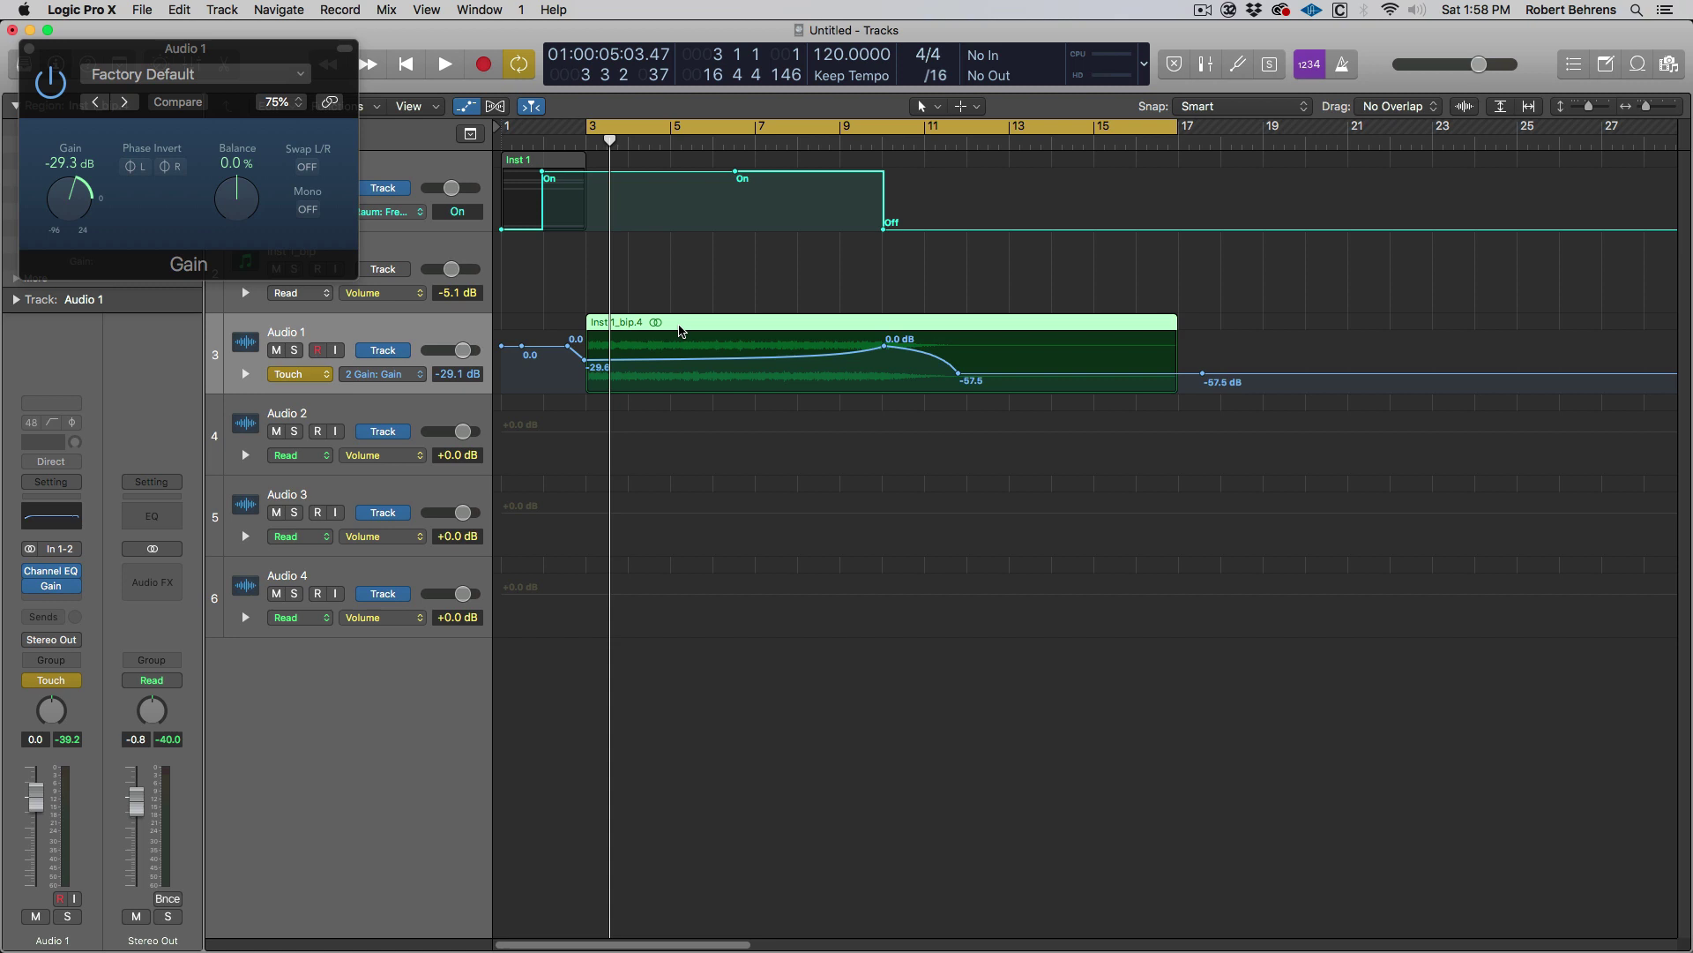
pyautogui.press('space')
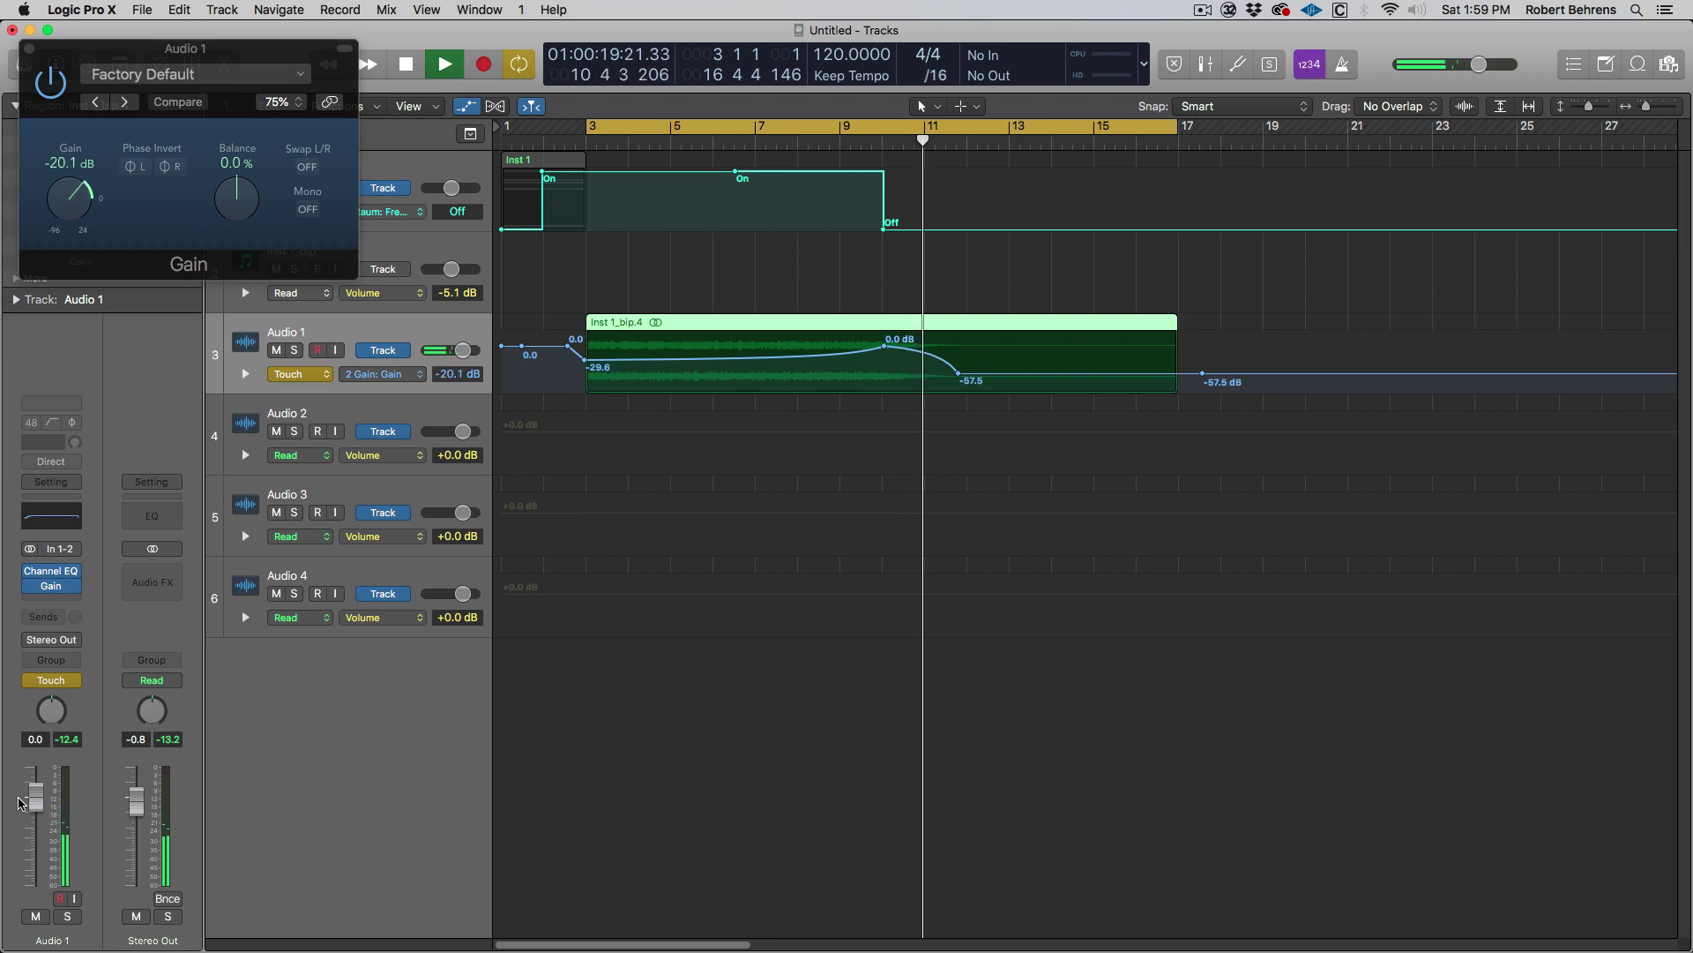
pyautogui.press('space')
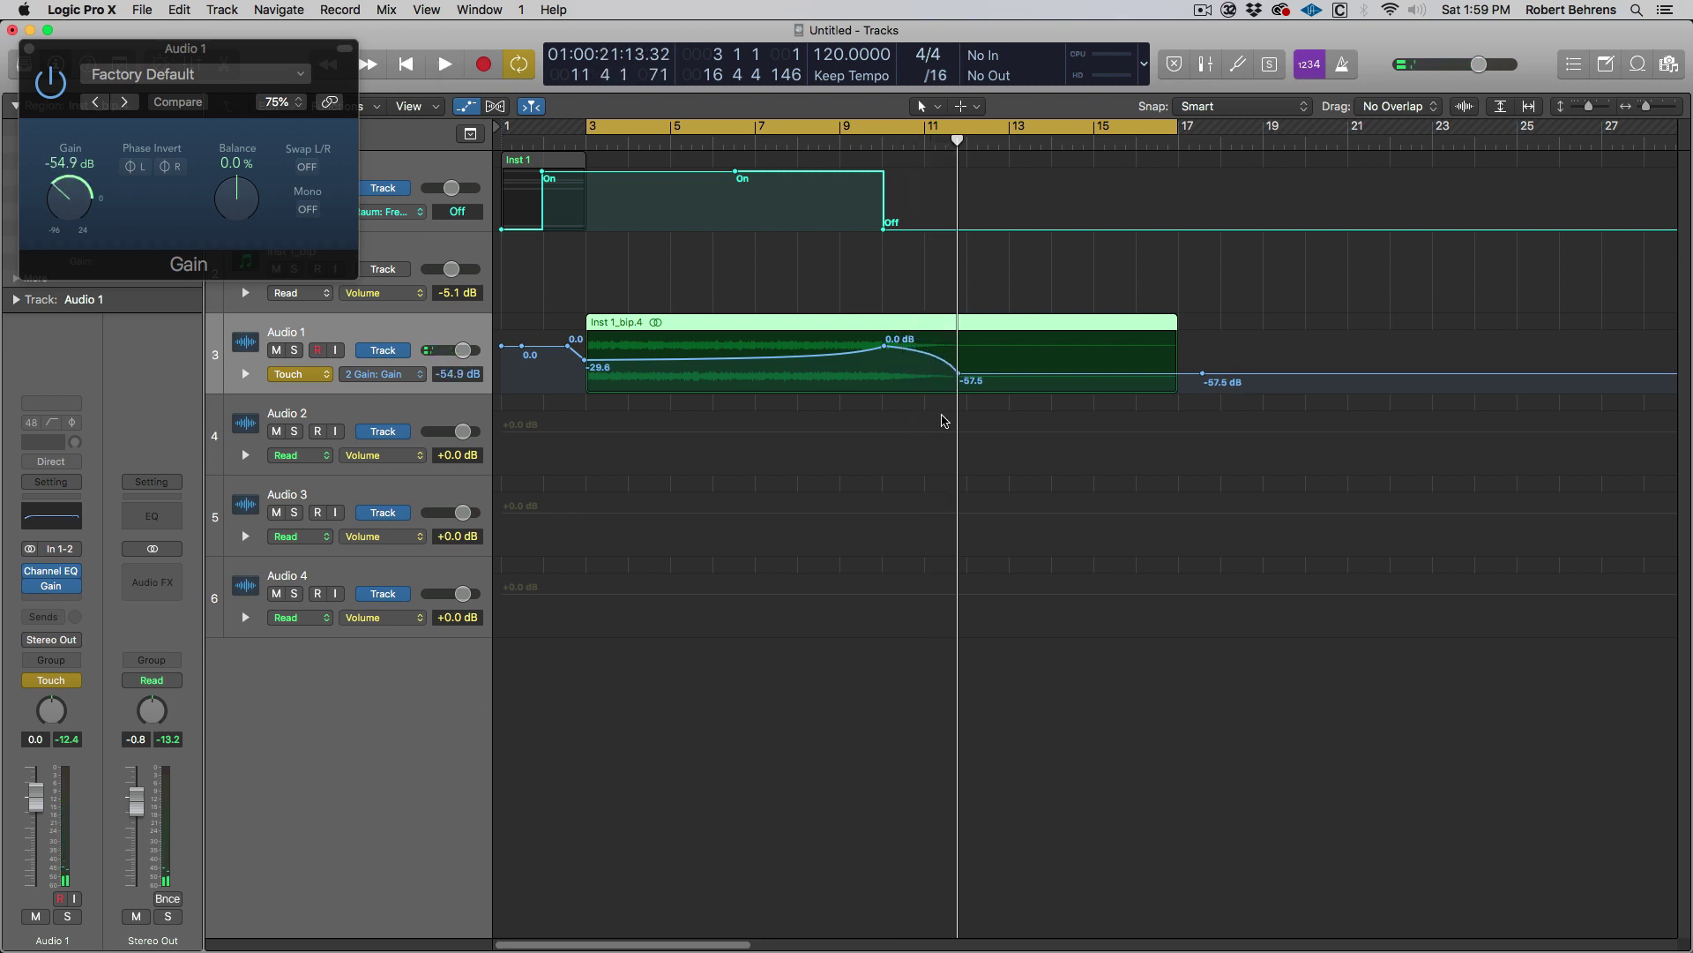
# Step: Lengthen the fade-out by moving its -57.5 dB end point to about bar 13, and audition from bar 3
pyautogui.moveTo(962, 379); pyautogui.dragTo(1022, 373)
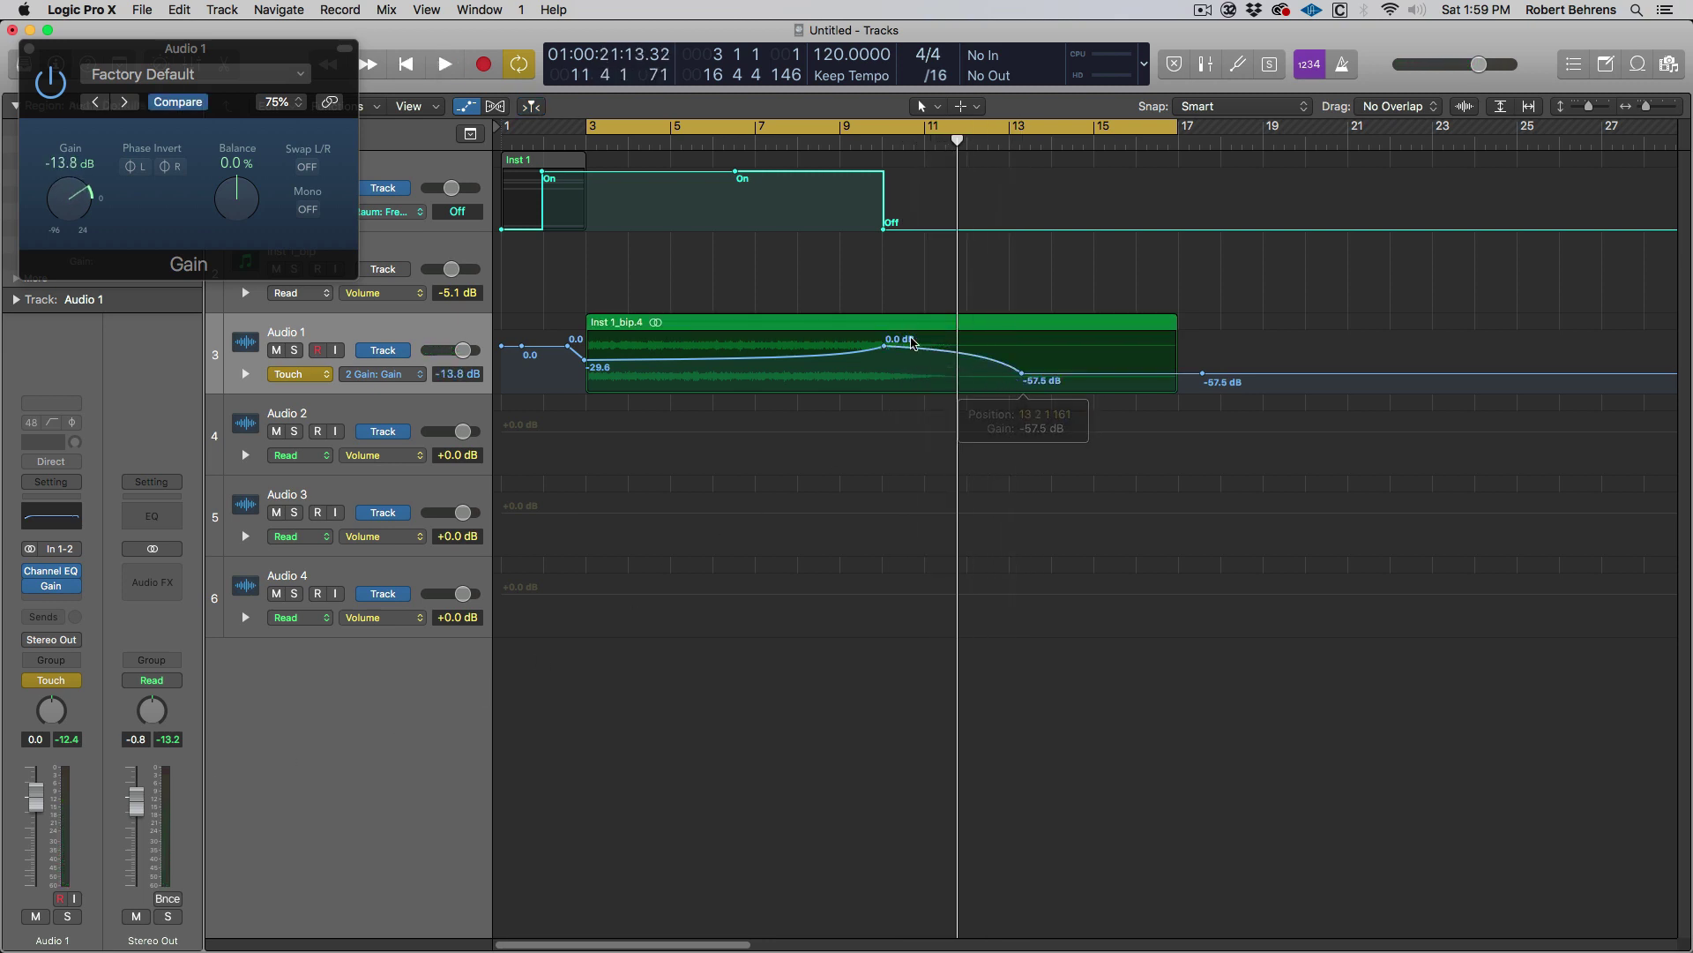
pyautogui.press('space')
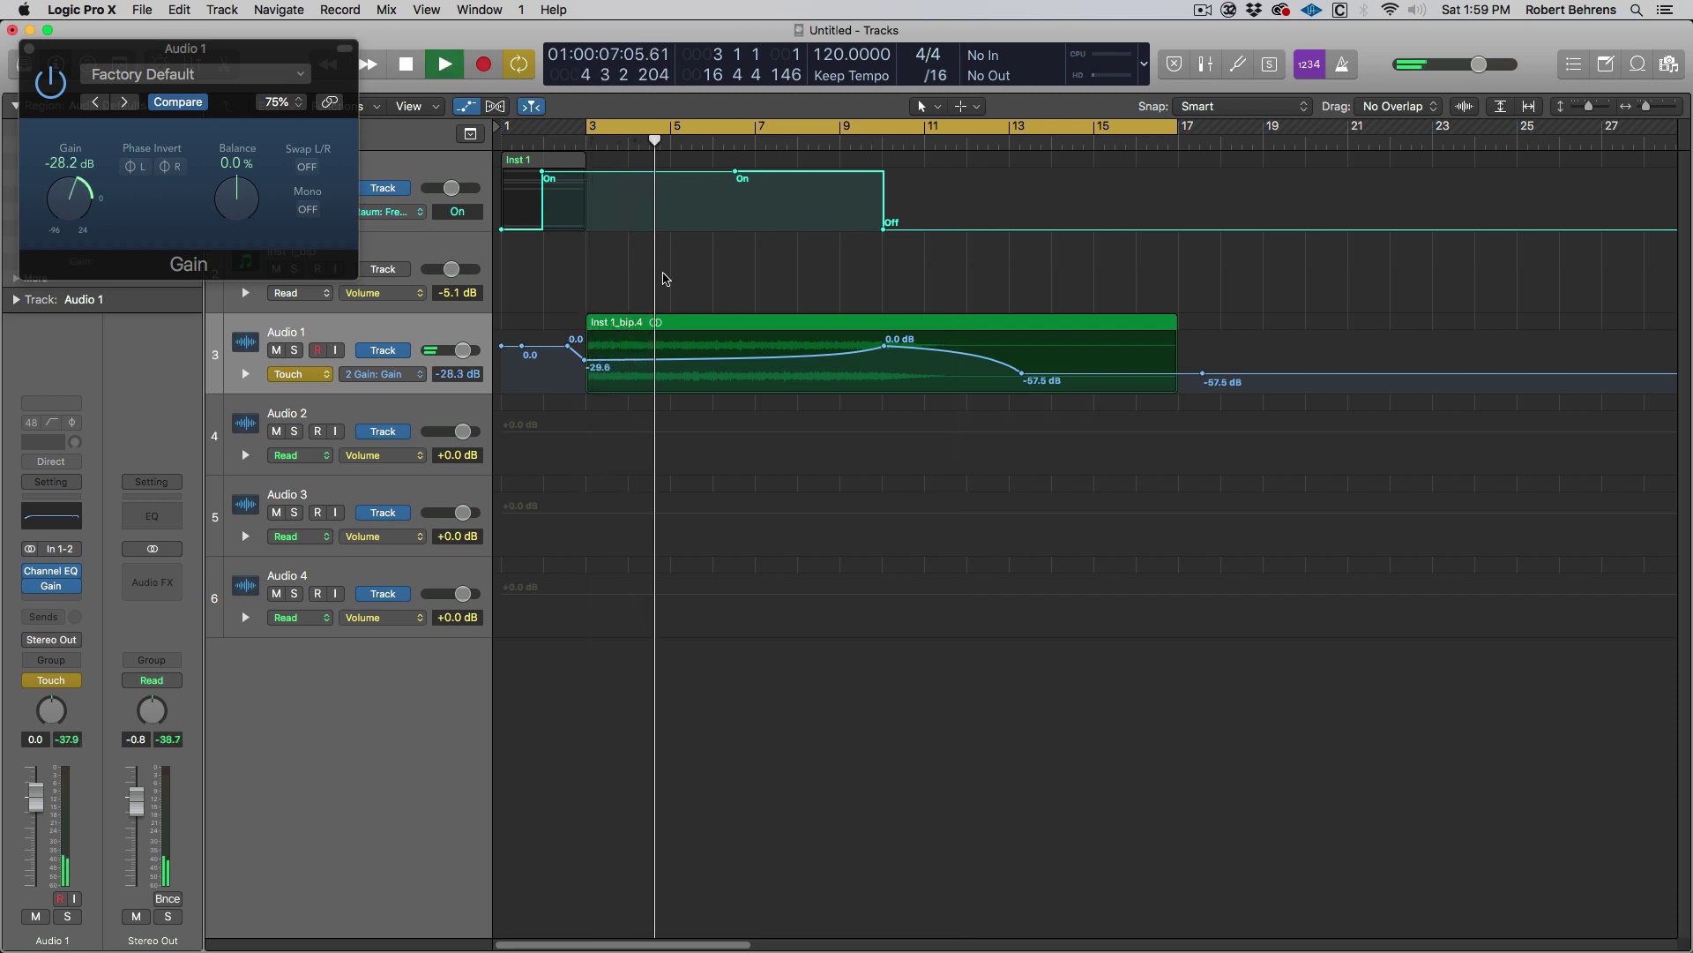
pyautogui.press('space')
# Step: Move the Audio 2 track above Audio 1 and close the Gain plug-in
pyautogui.moveTo(420, 416); pyautogui.dragTo(420, 339)
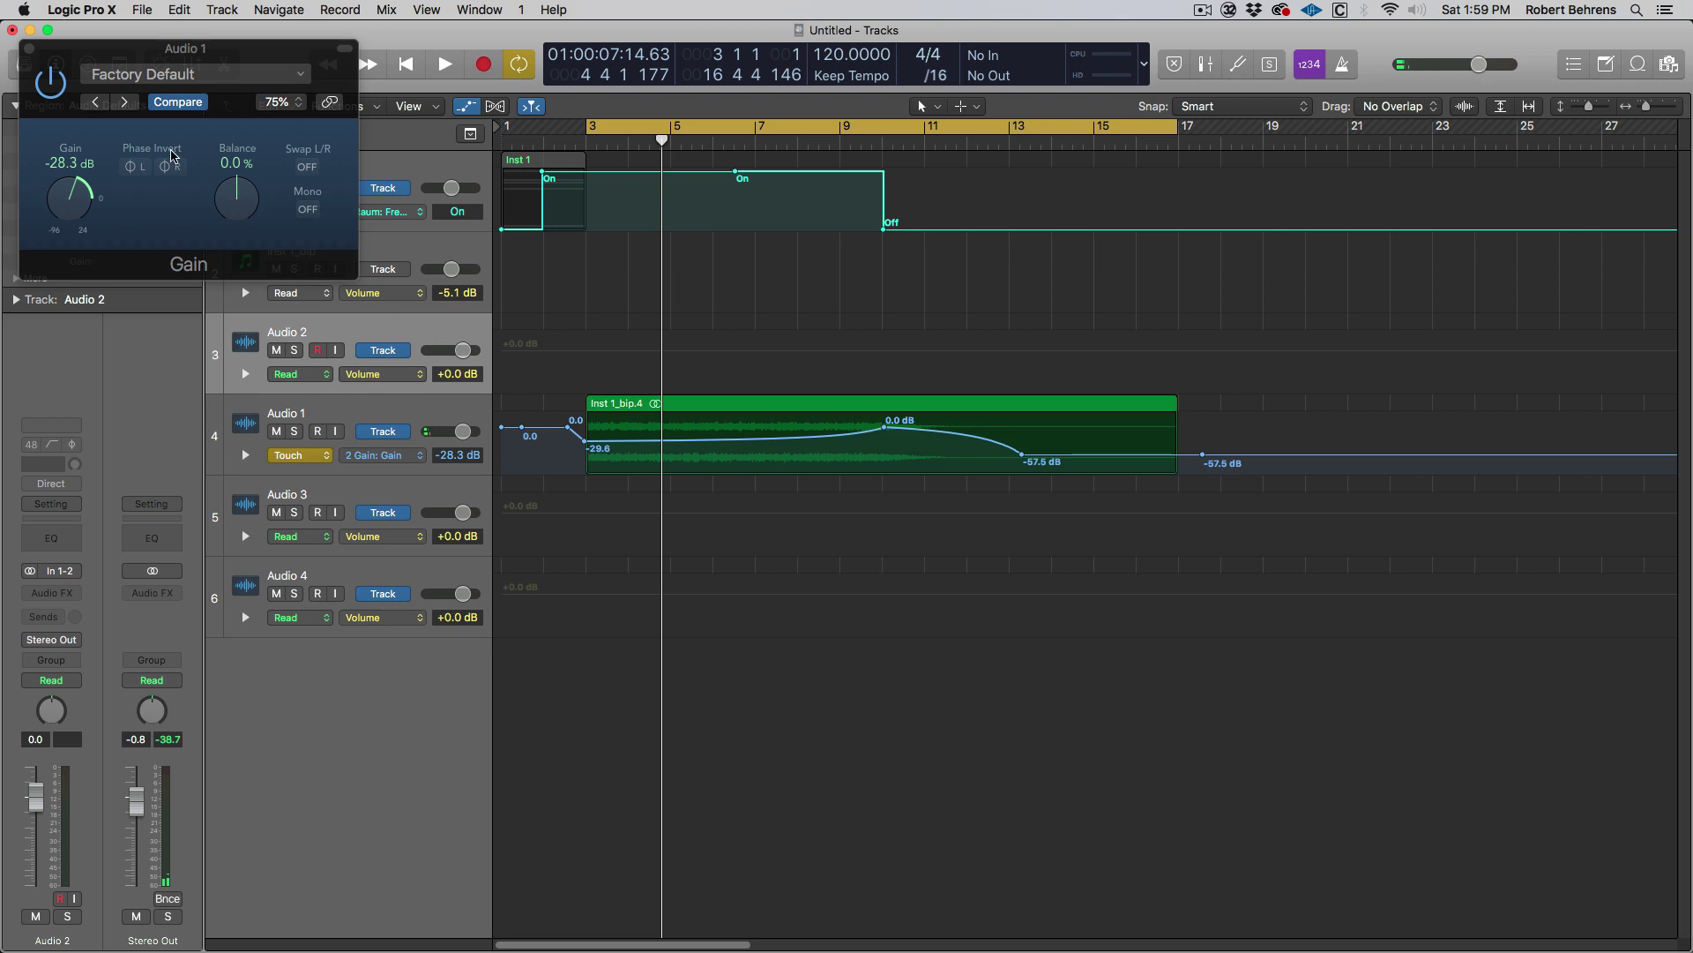
pyautogui.click(29, 48)
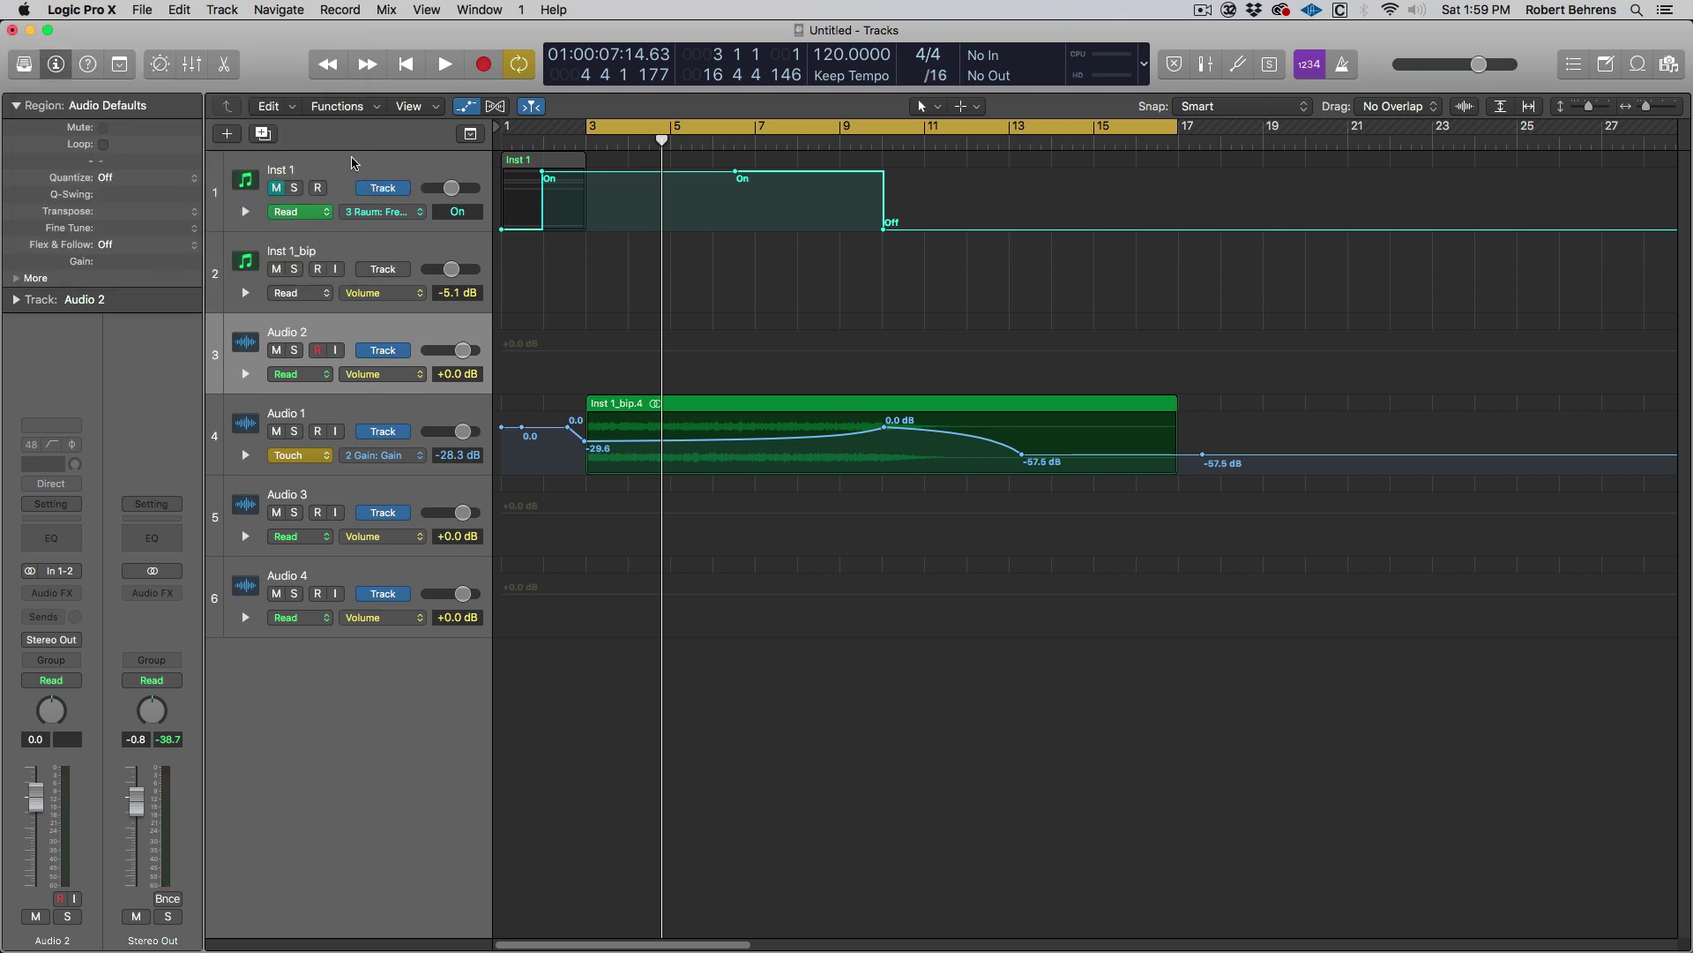
# Step: Unmute Inst 1 with Raum bypassed, and set the cycle range from bar 1 to bar 12
pyautogui.click(328, 185)
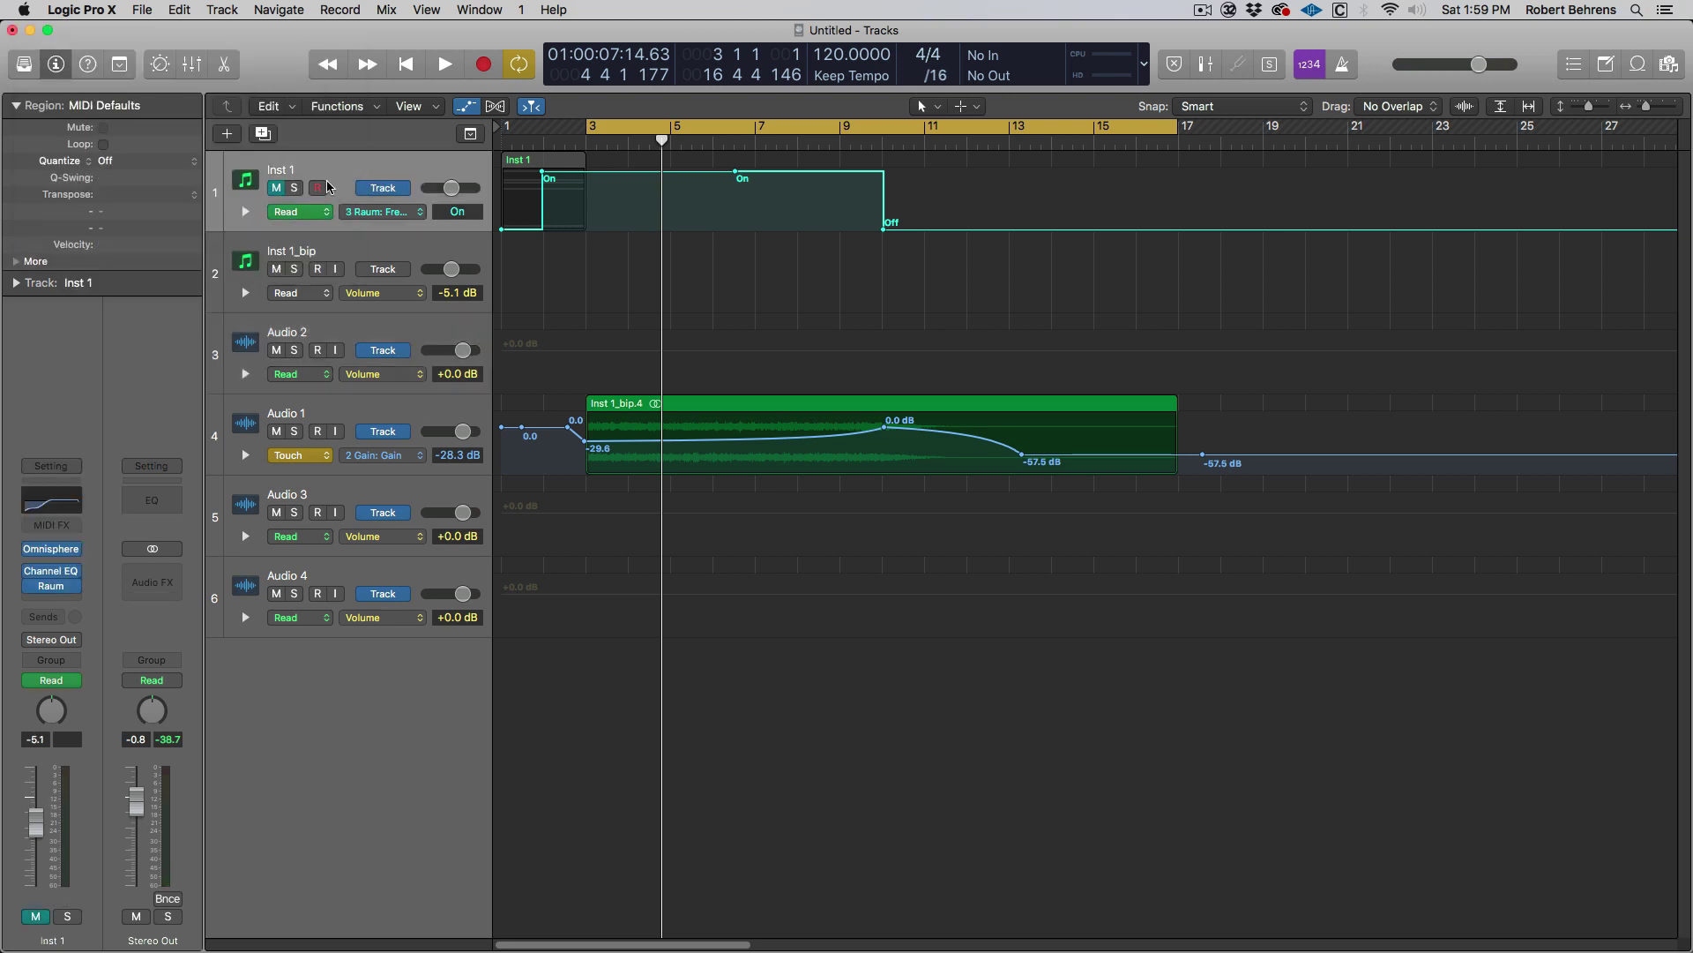
pyautogui.click(28, 586)
pyautogui.click(276, 188)
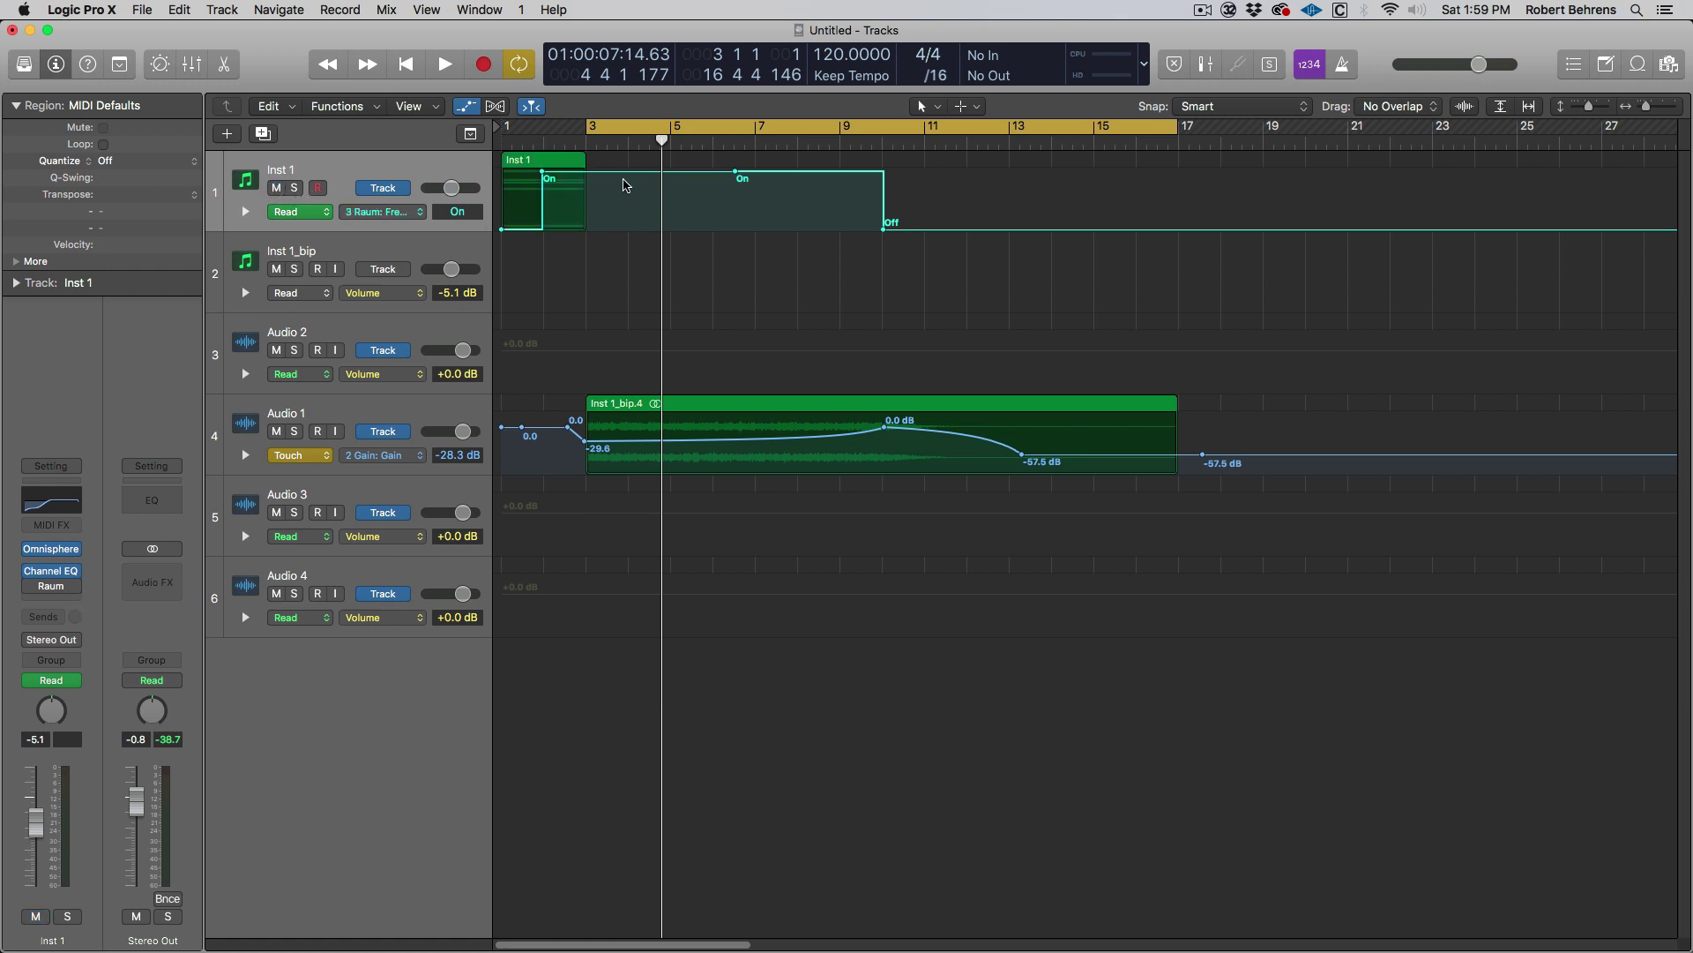
pyautogui.click(621, 130)
pyautogui.moveTo(623, 131)
pyautogui.mouseDown()
pyautogui.moveTo(533, 130)
pyautogui.moveTo(967, 131)
pyautogui.mouseUp()
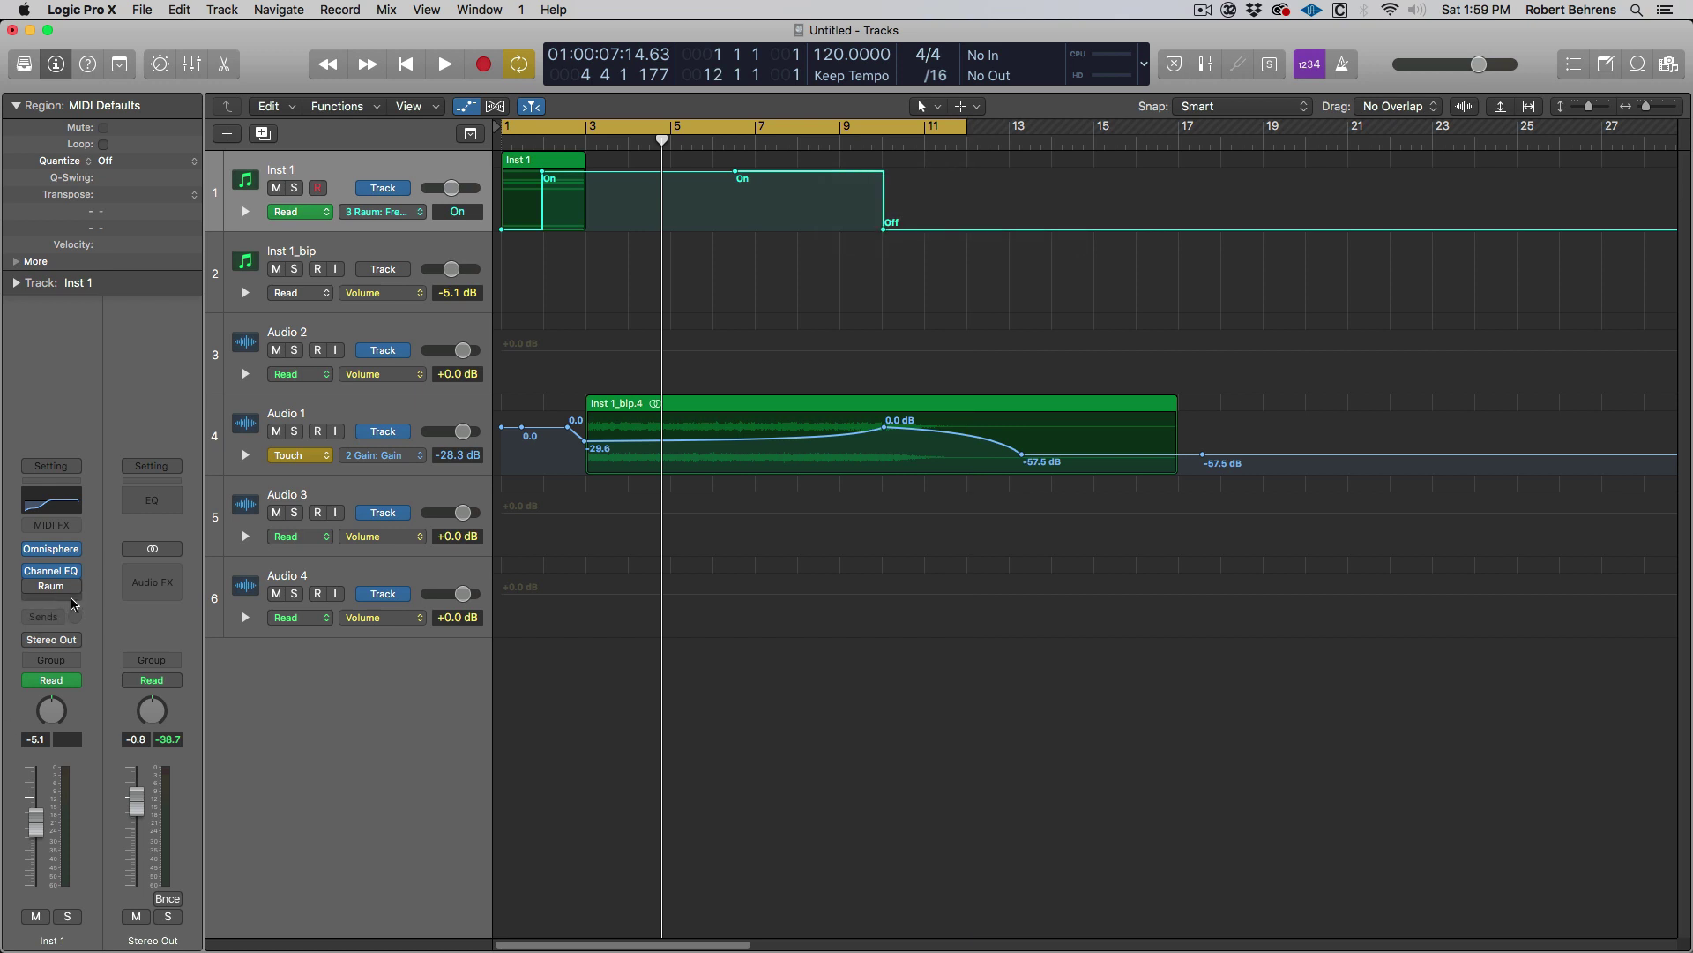
# Step: Insert Audio Damage's Eos reverb after Raum on Inst 1 and move its window clear of the track headers
pyautogui.click(78, 602)
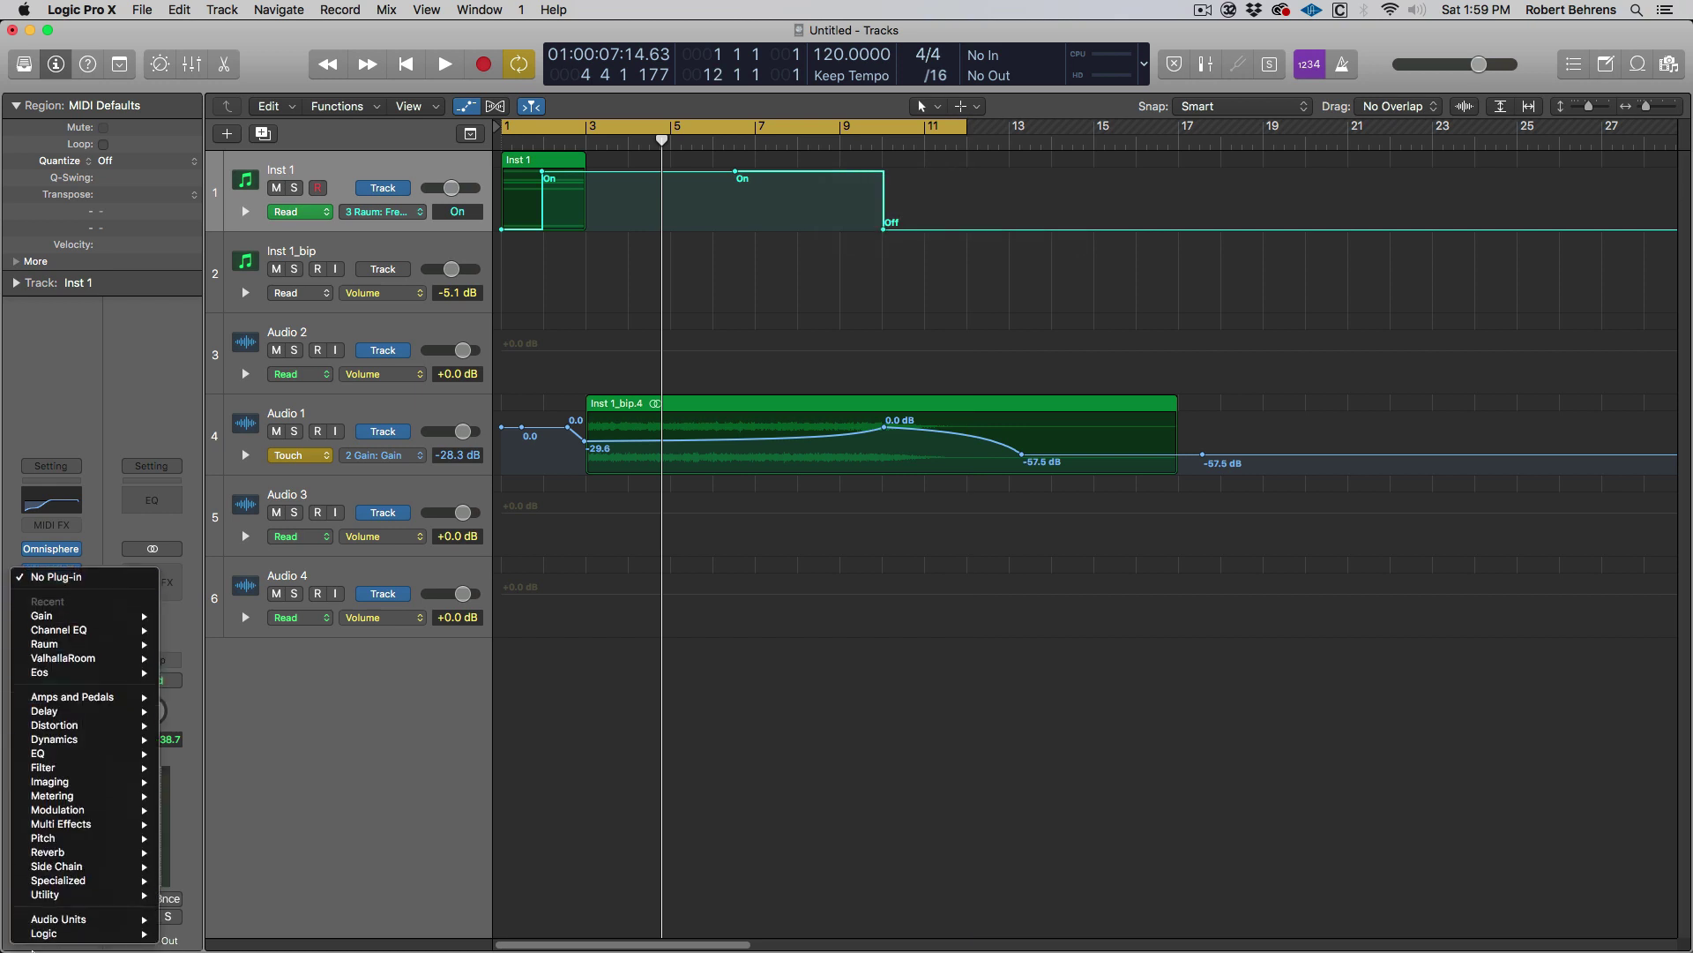
pyautogui.moveTo(58, 925)
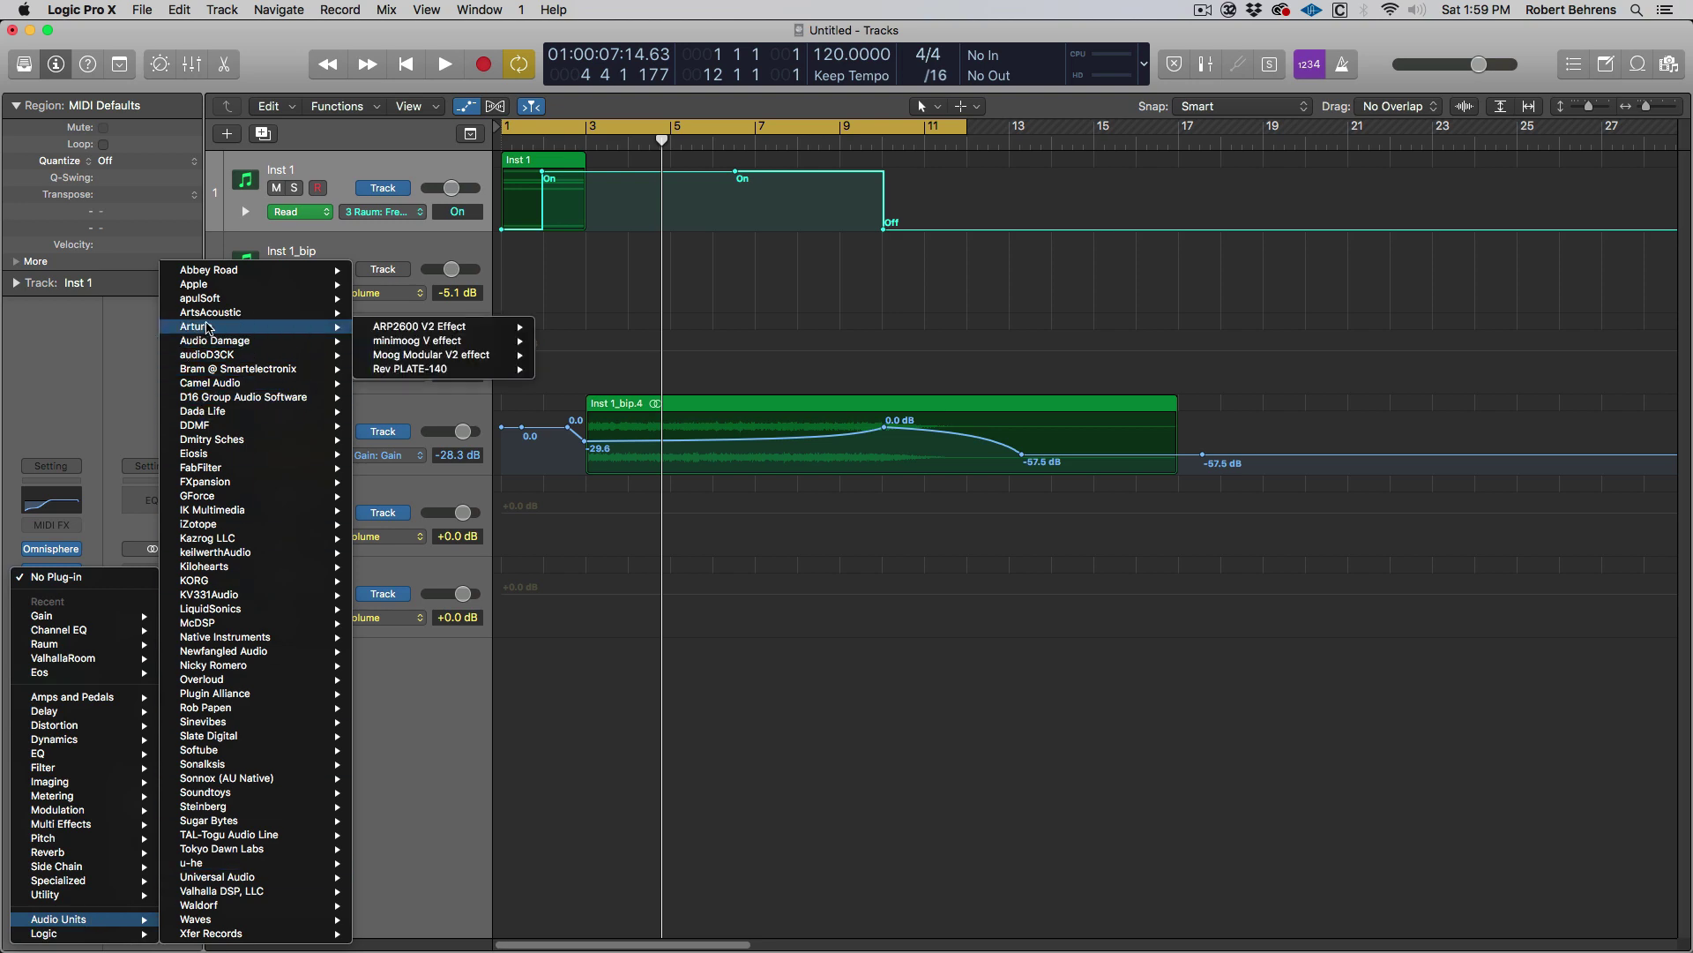
pyautogui.moveTo(236, 359)
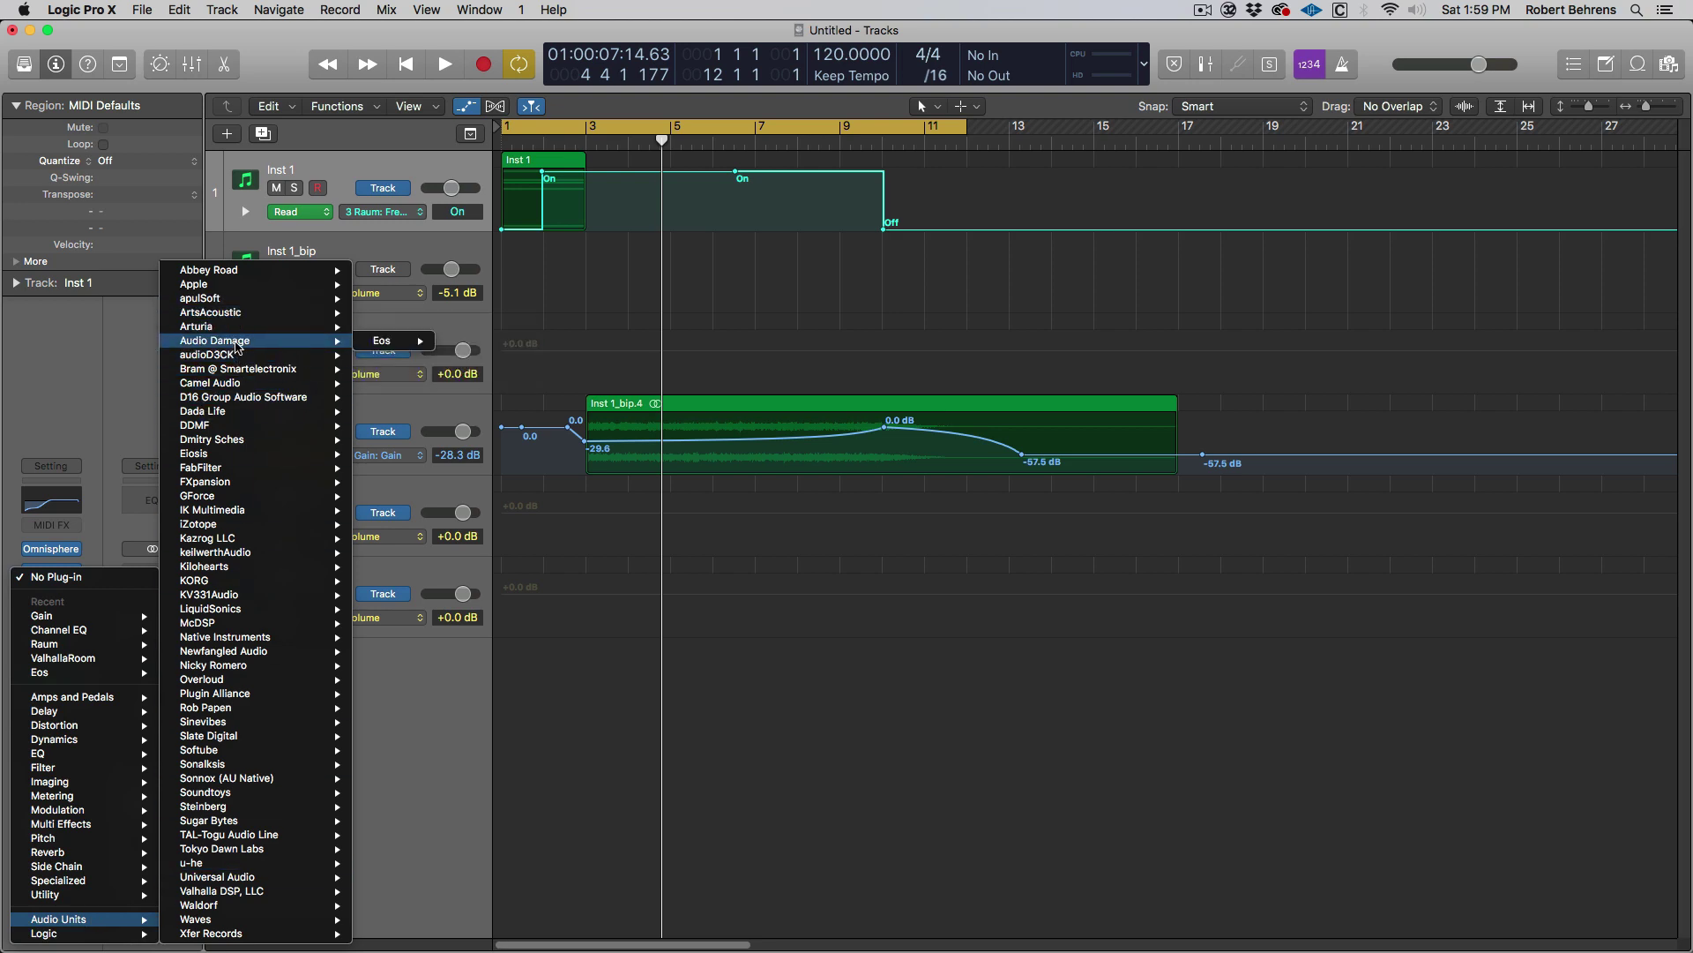
pyautogui.moveTo(383, 342)
pyautogui.click(482, 342)
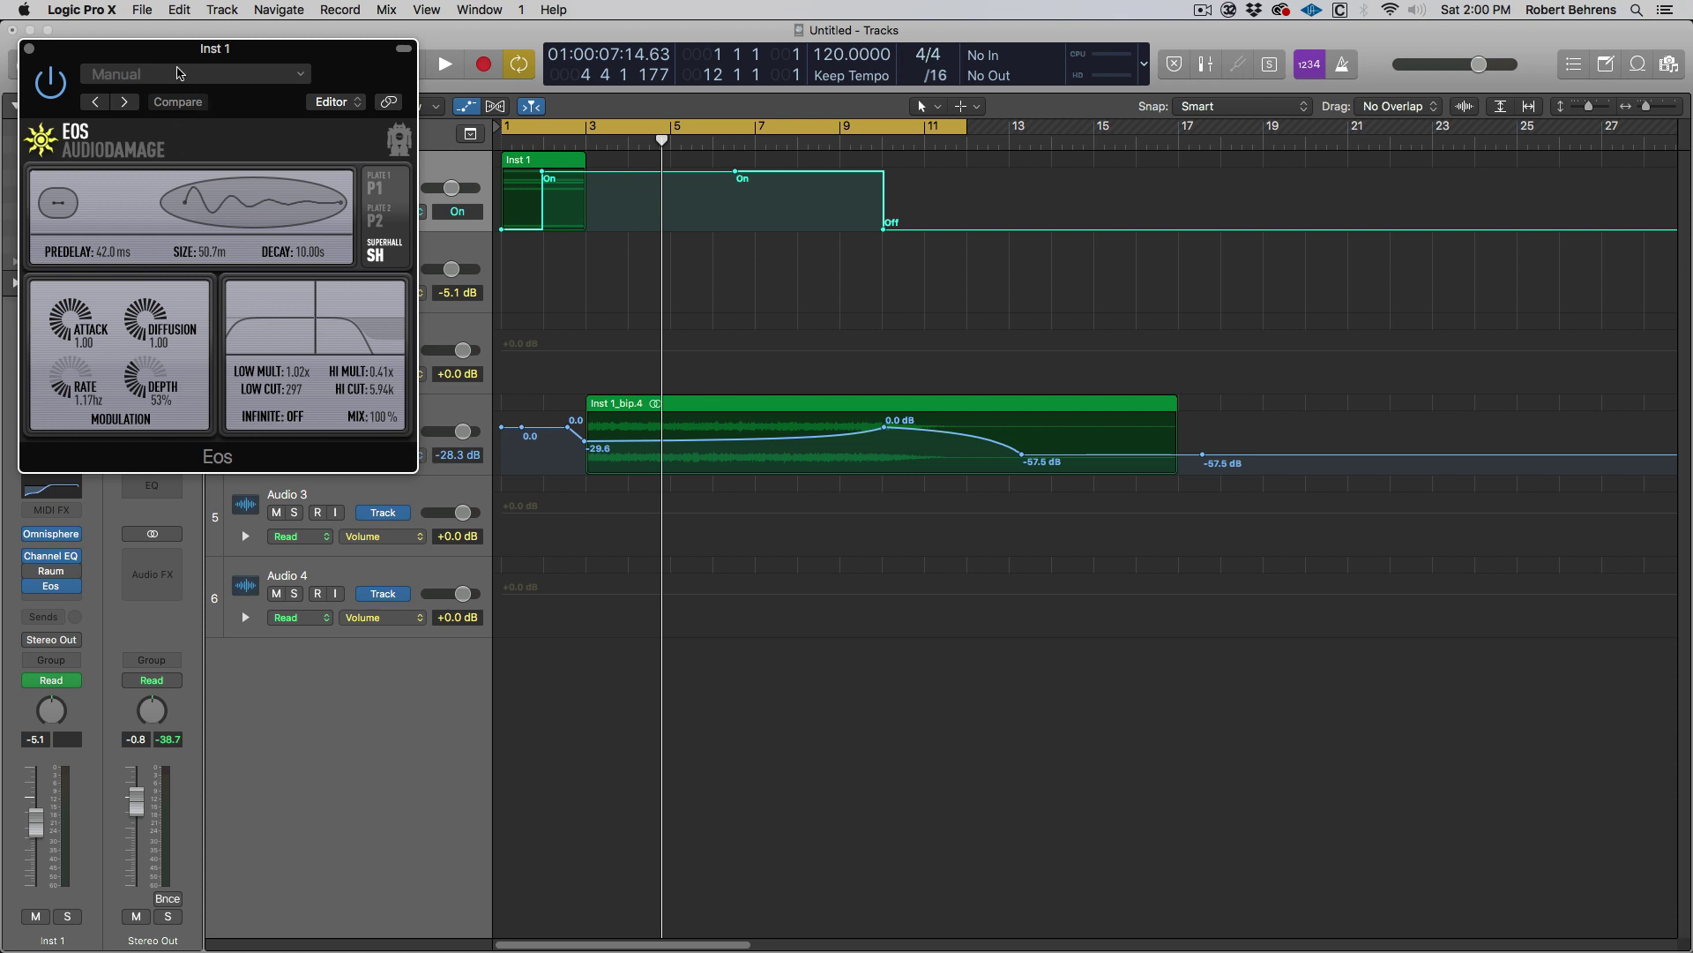
pyautogui.moveTo(133, 48); pyautogui.dragTo(827, 313)
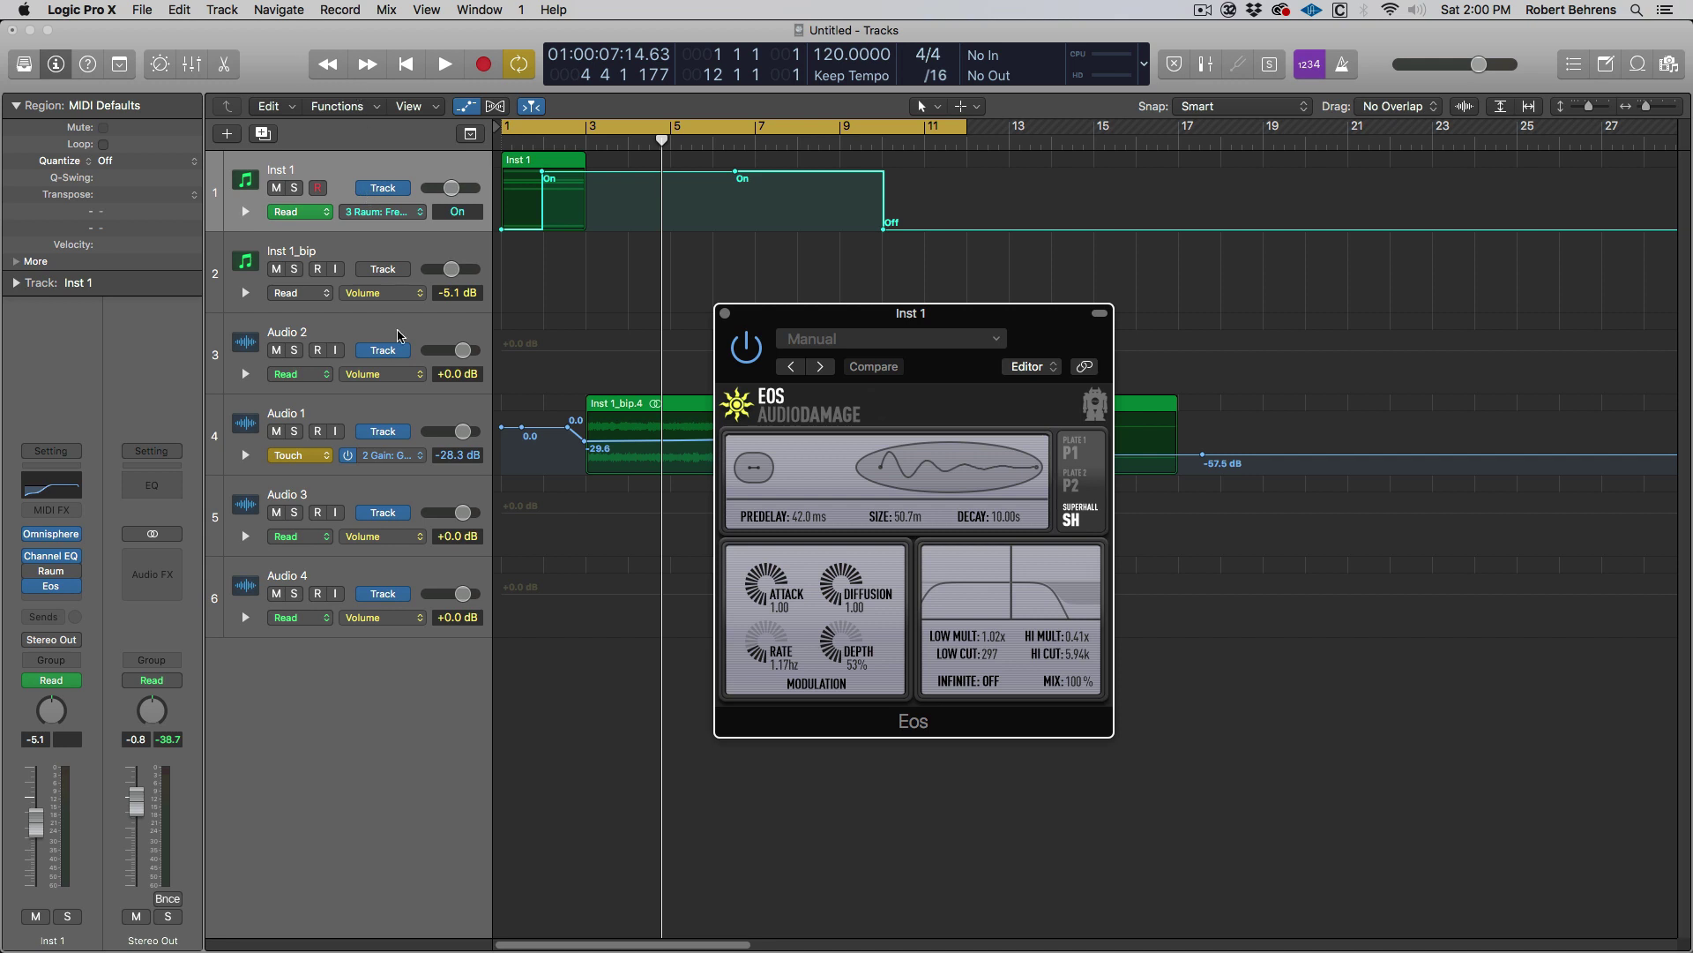
# Step: Return Audio 1 to Read automation and set Inst 1 to Touch
pyautogui.click(380, 414)
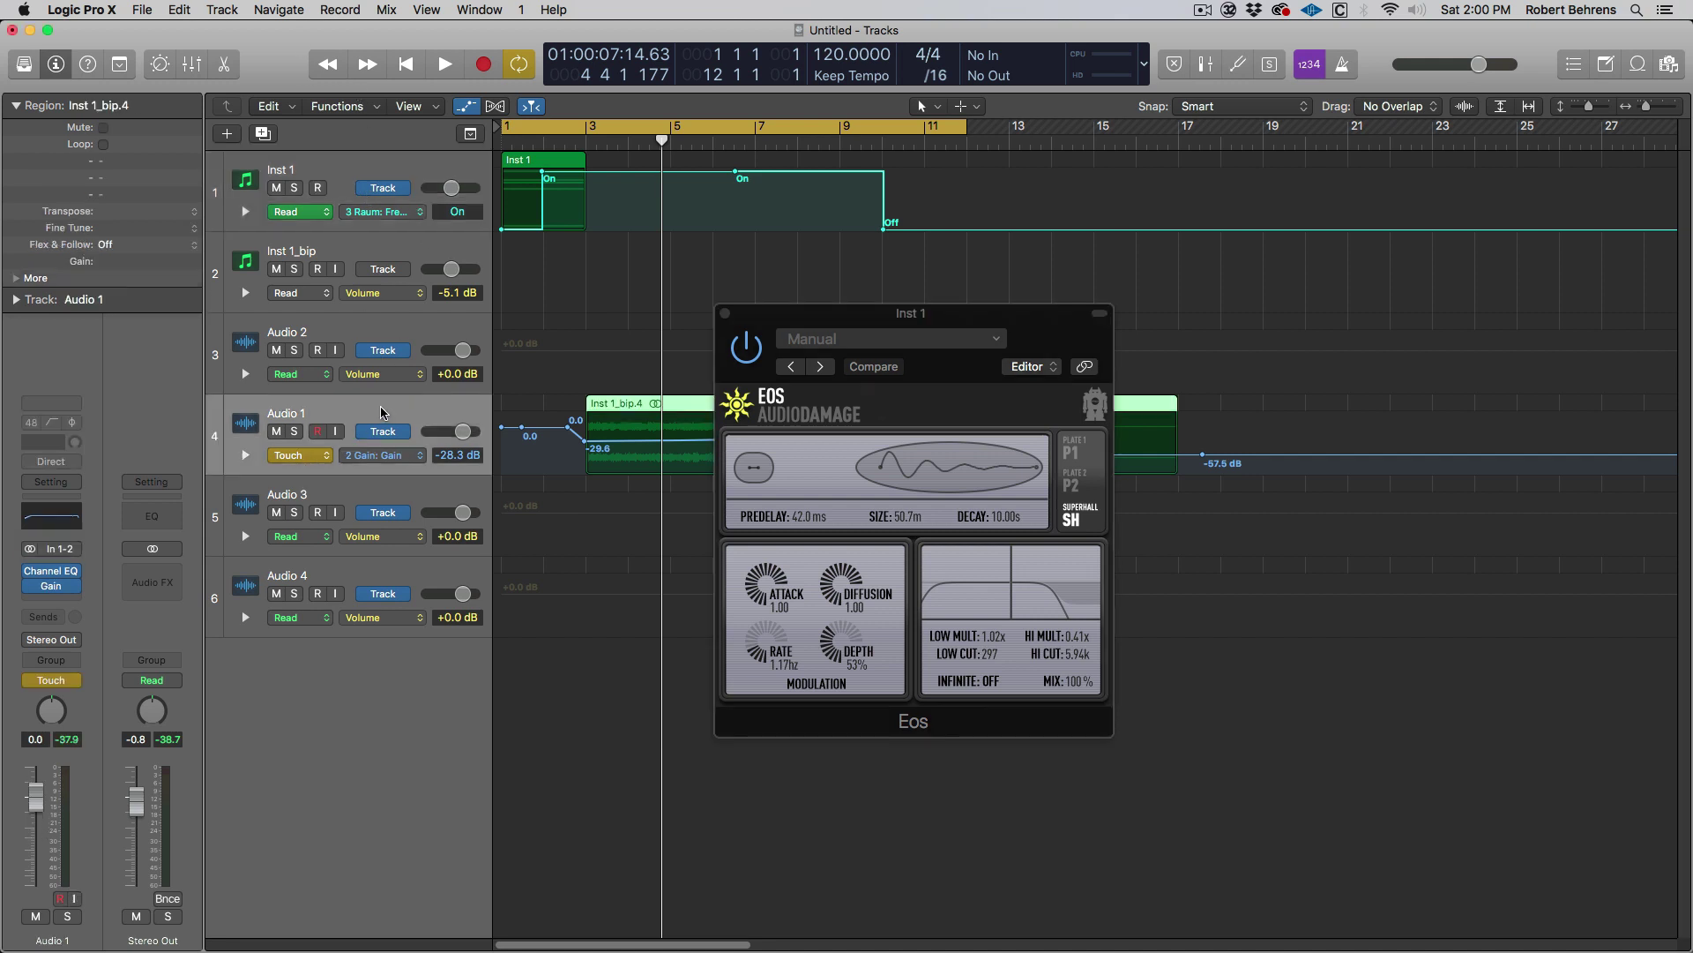
pyautogui.press('ctrl+super+t')
pyautogui.click(405, 167)
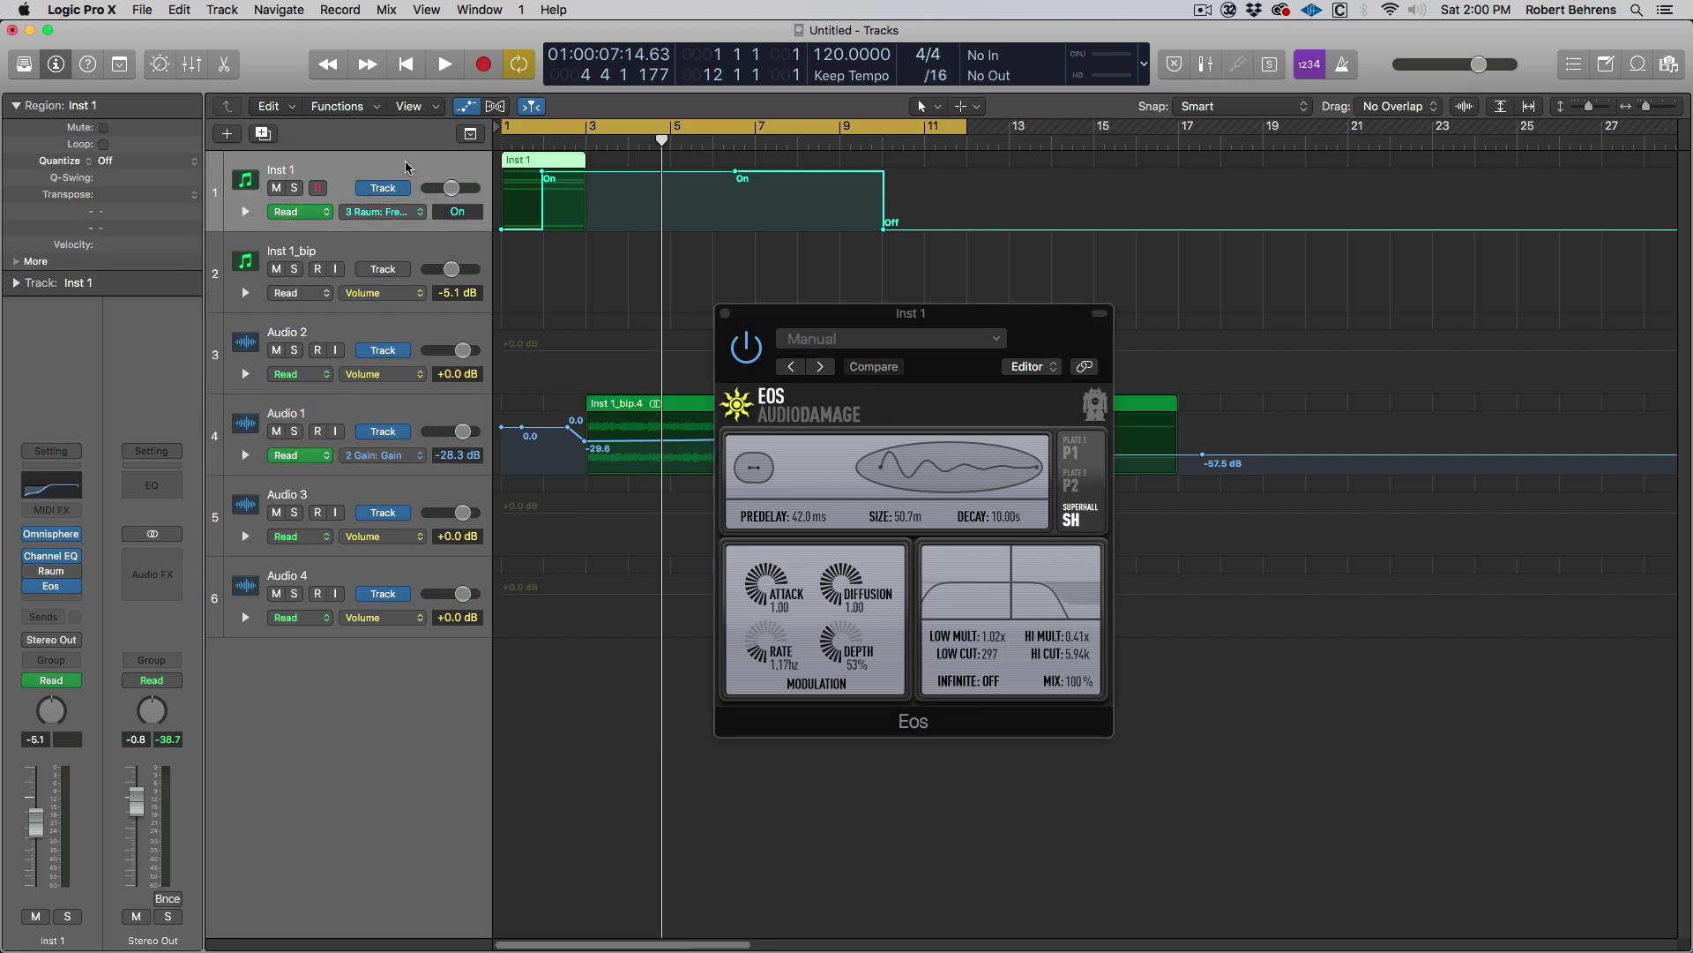
pyautogui.press('ctrl+super+t')
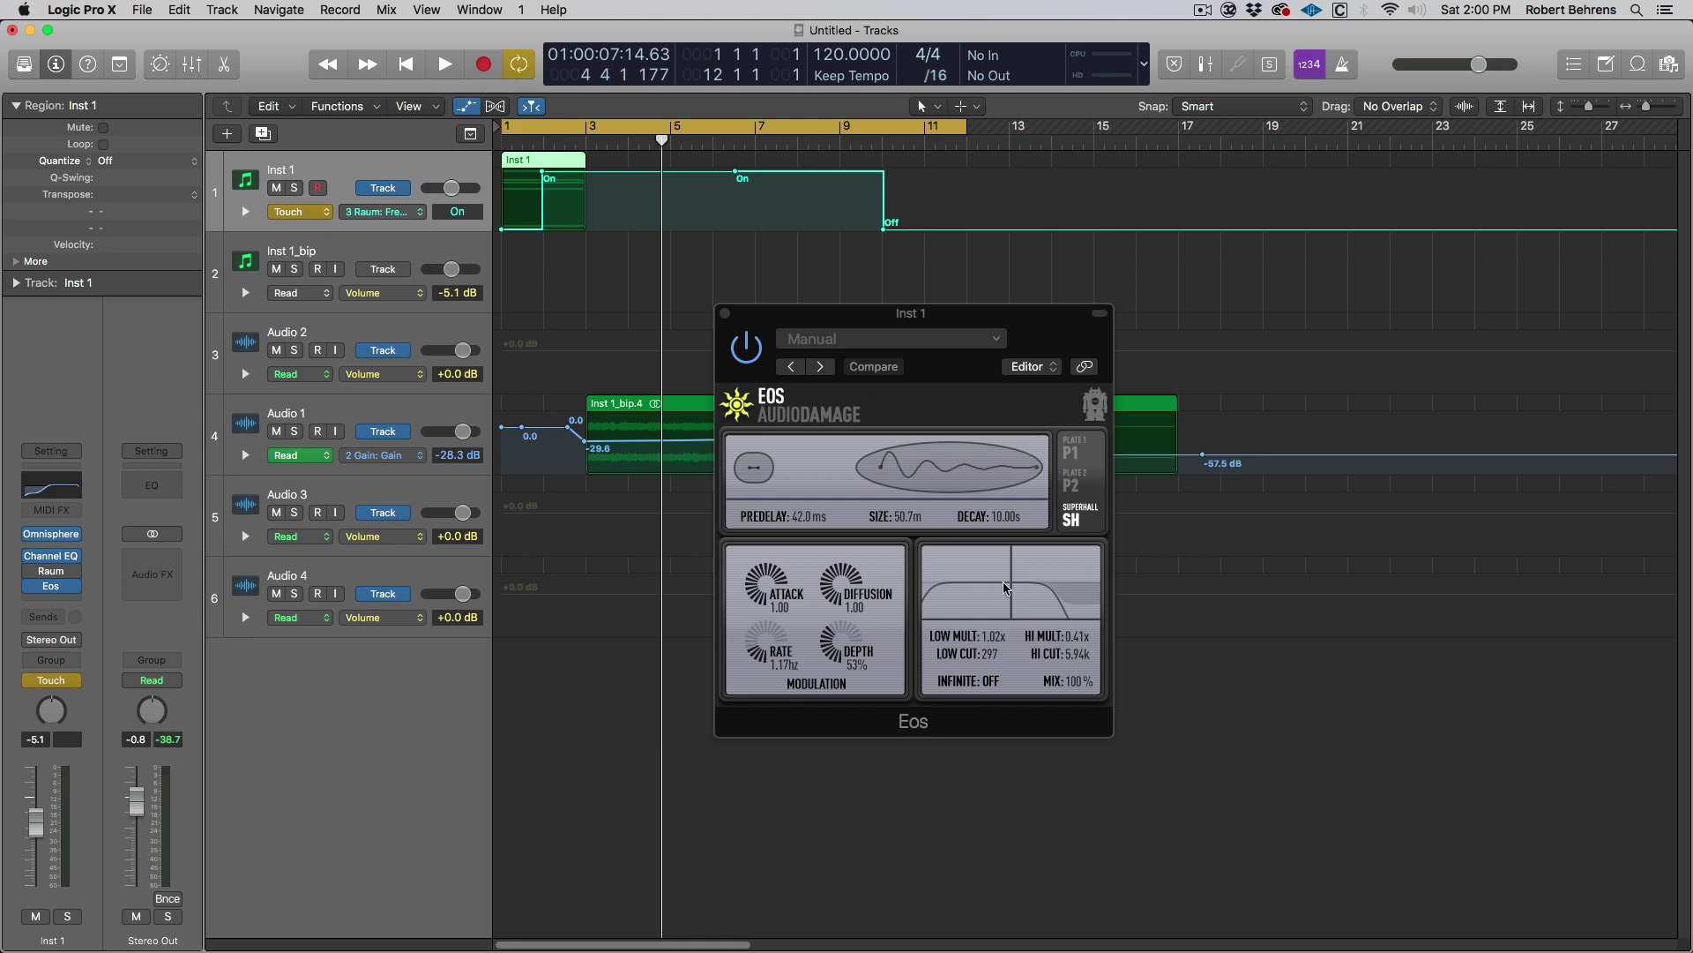
# Step: Record Eos Infinite on and off automation on Inst 1 while playing from bar 1, and close the Eos window
pyautogui.press('Return')
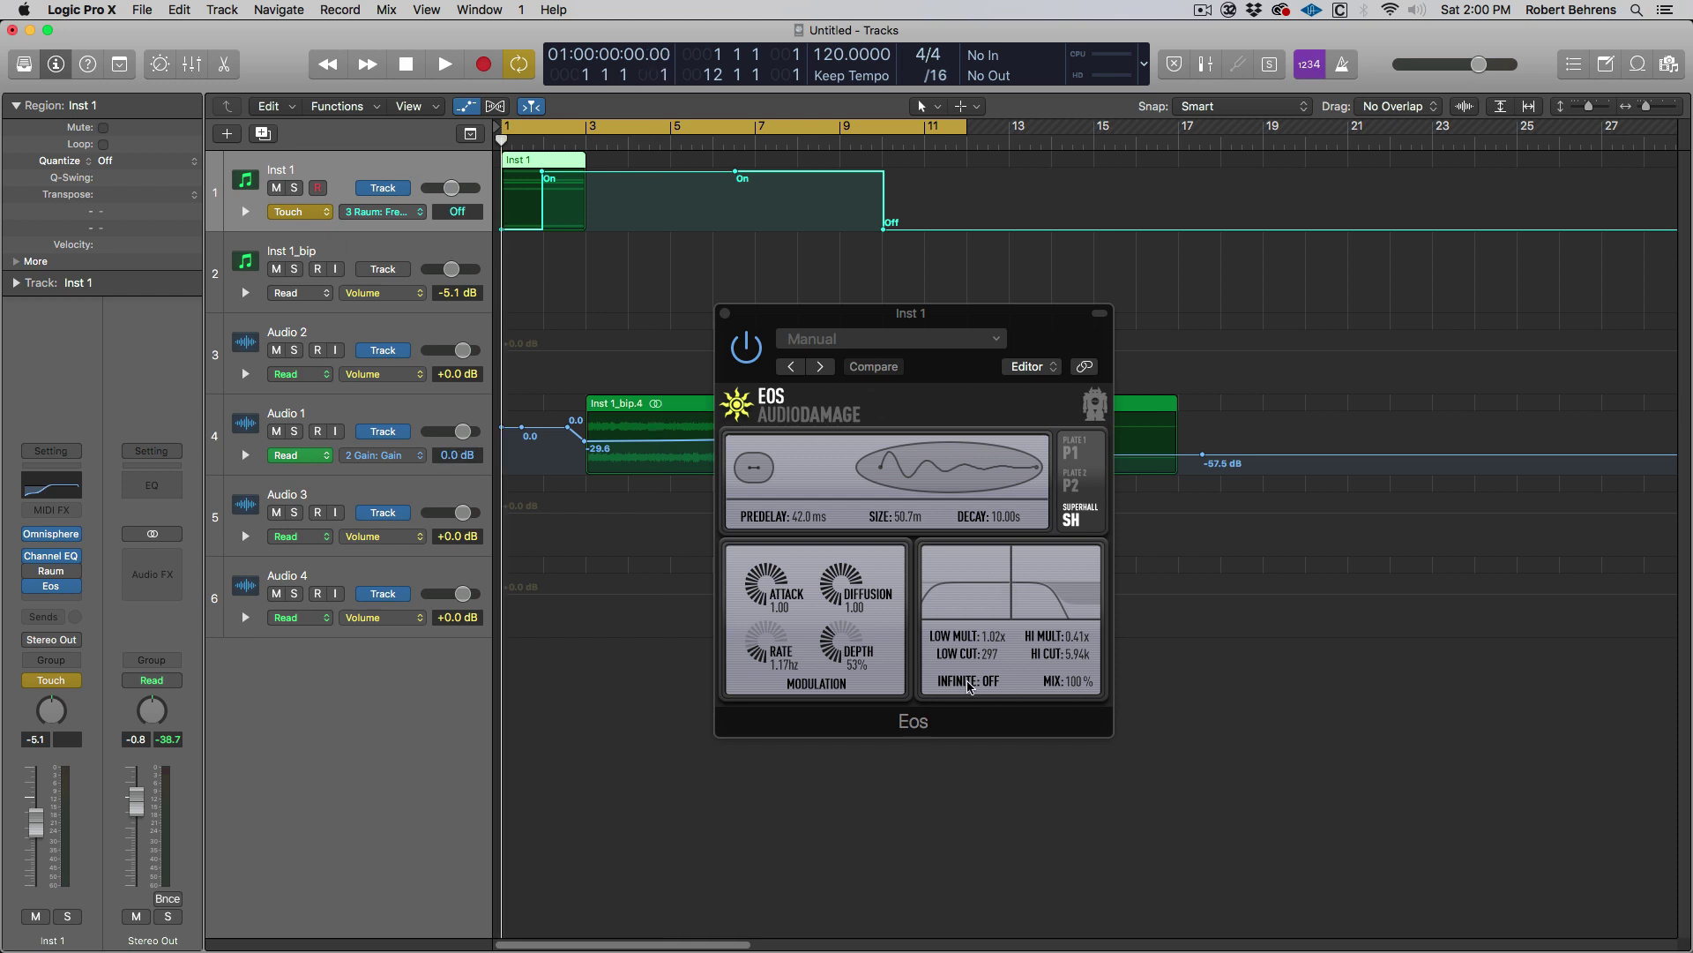
pyautogui.press('space')
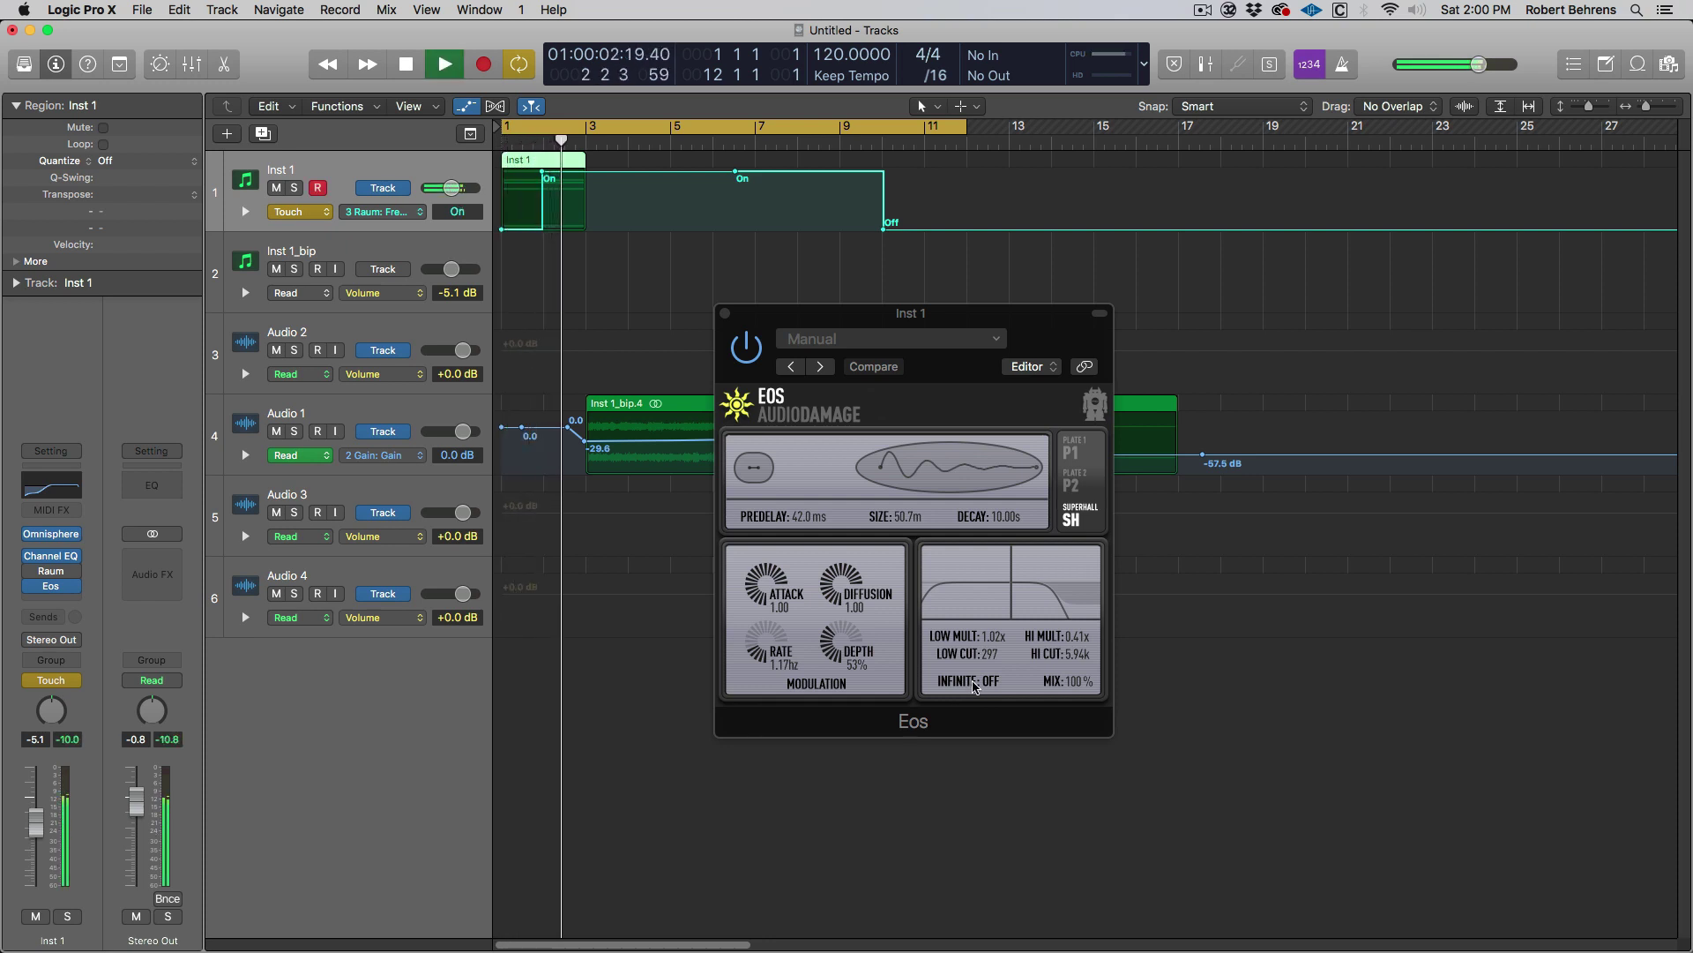
pyautogui.click(977, 686)
pyautogui.click(986, 684)
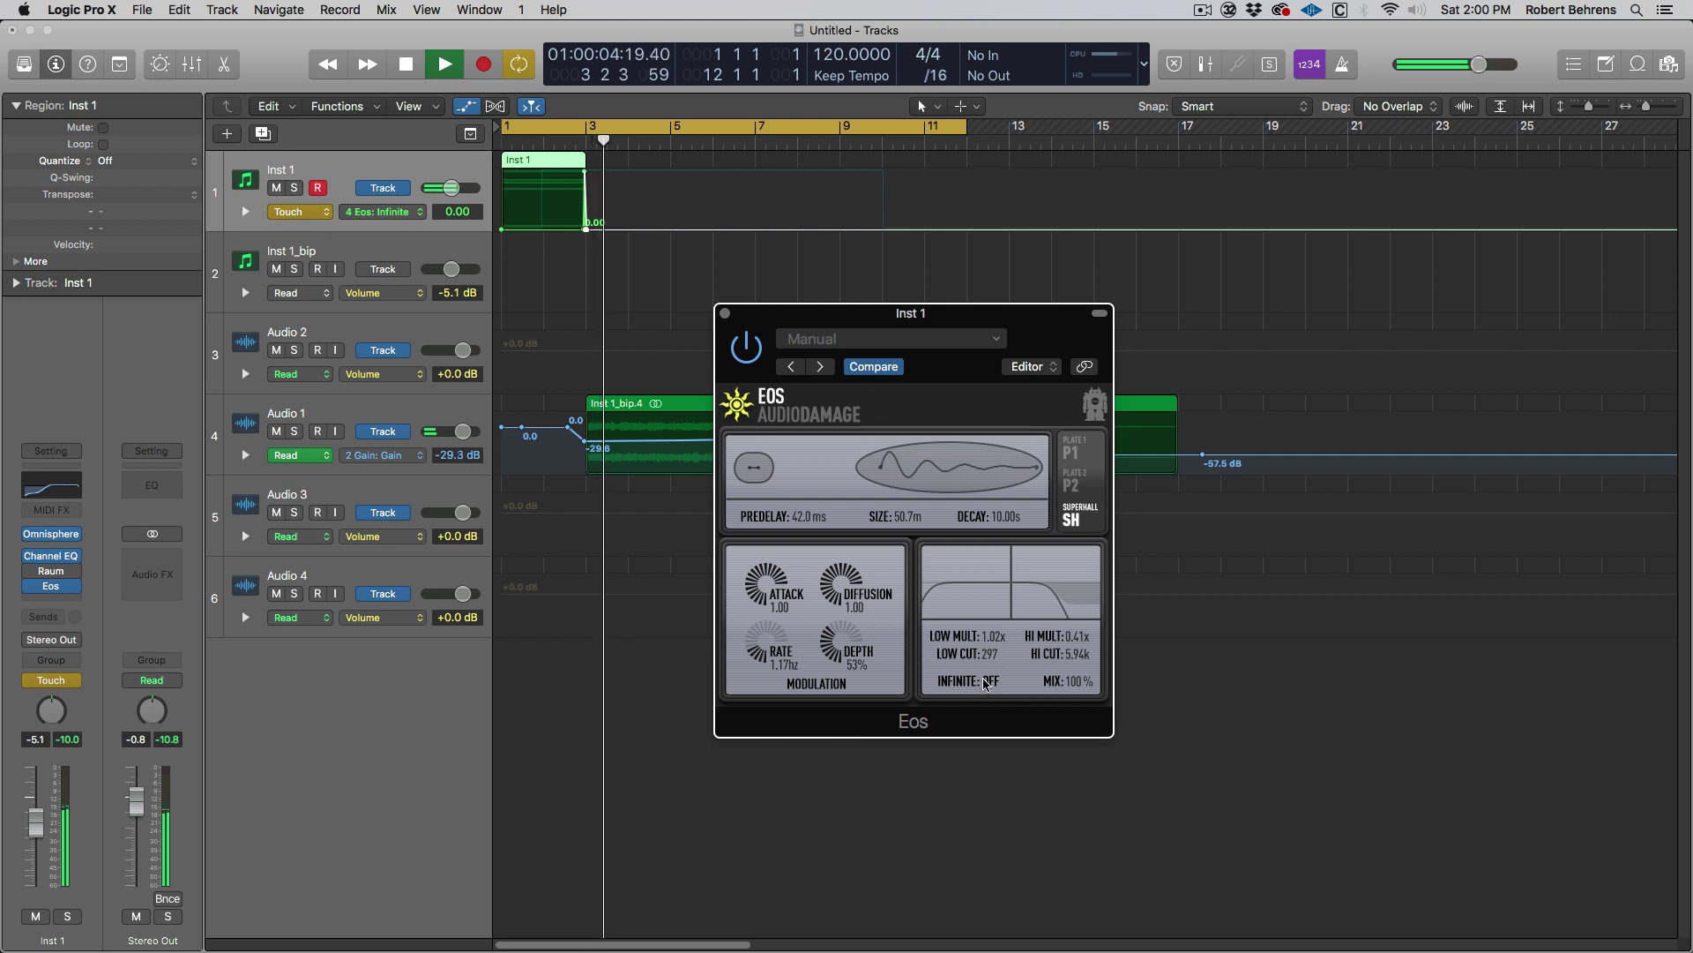
pyautogui.click(992, 684)
pyautogui.press('space')
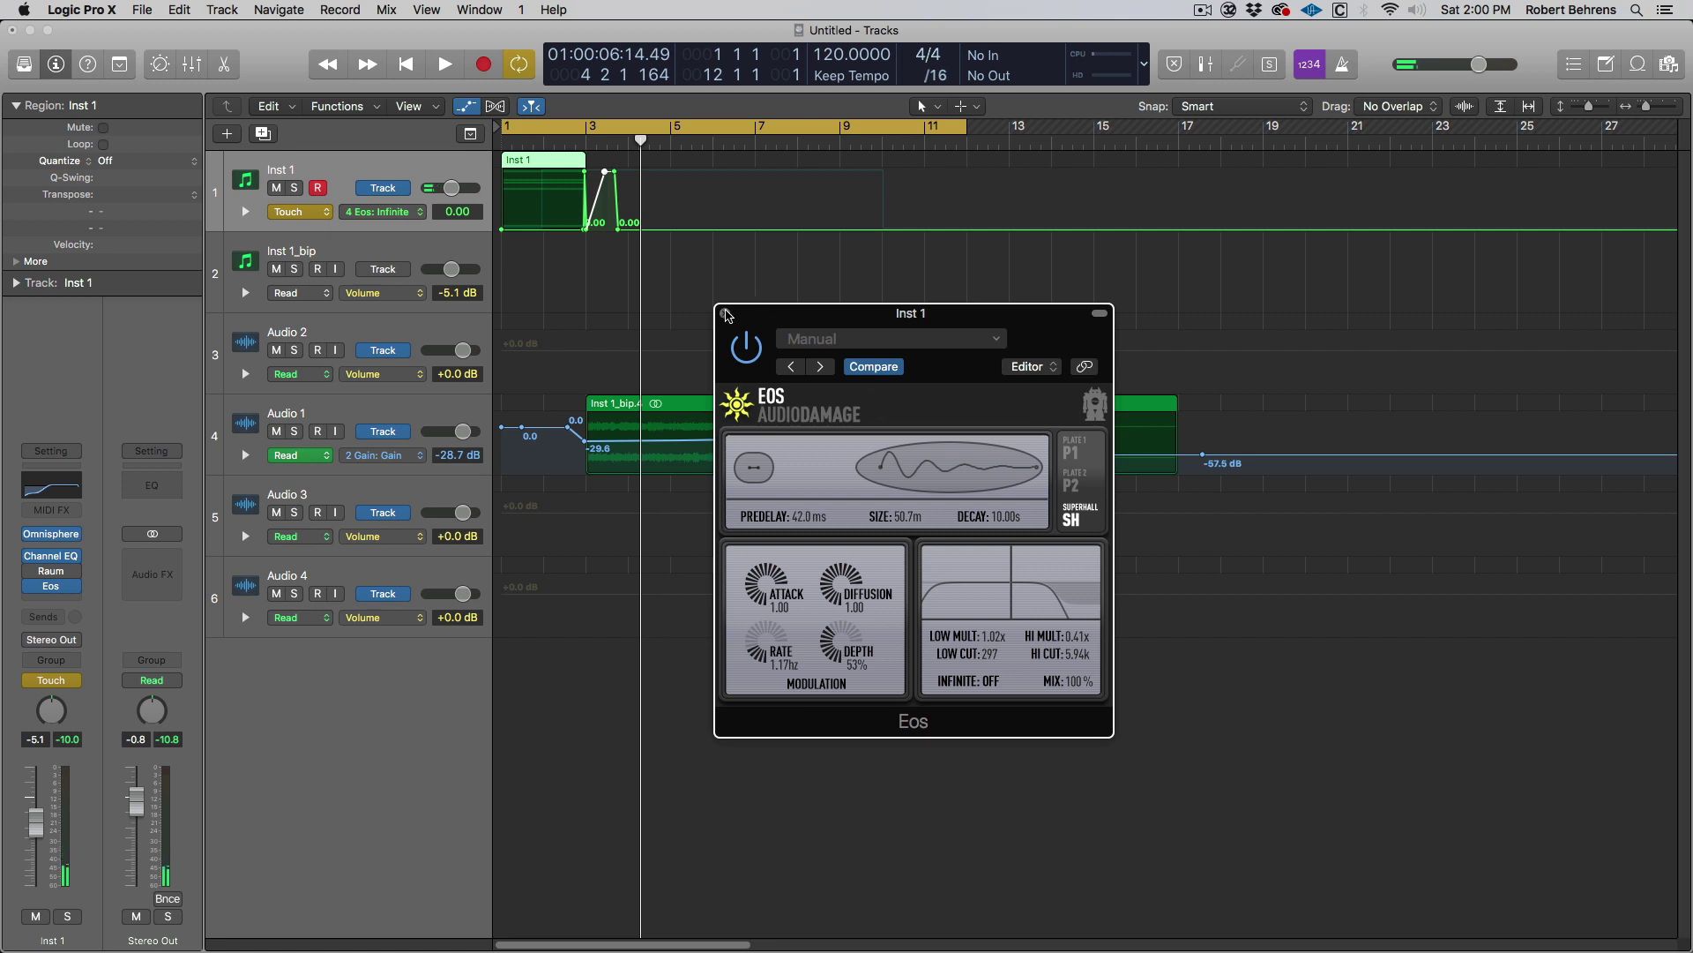
pyautogui.click(725, 314)
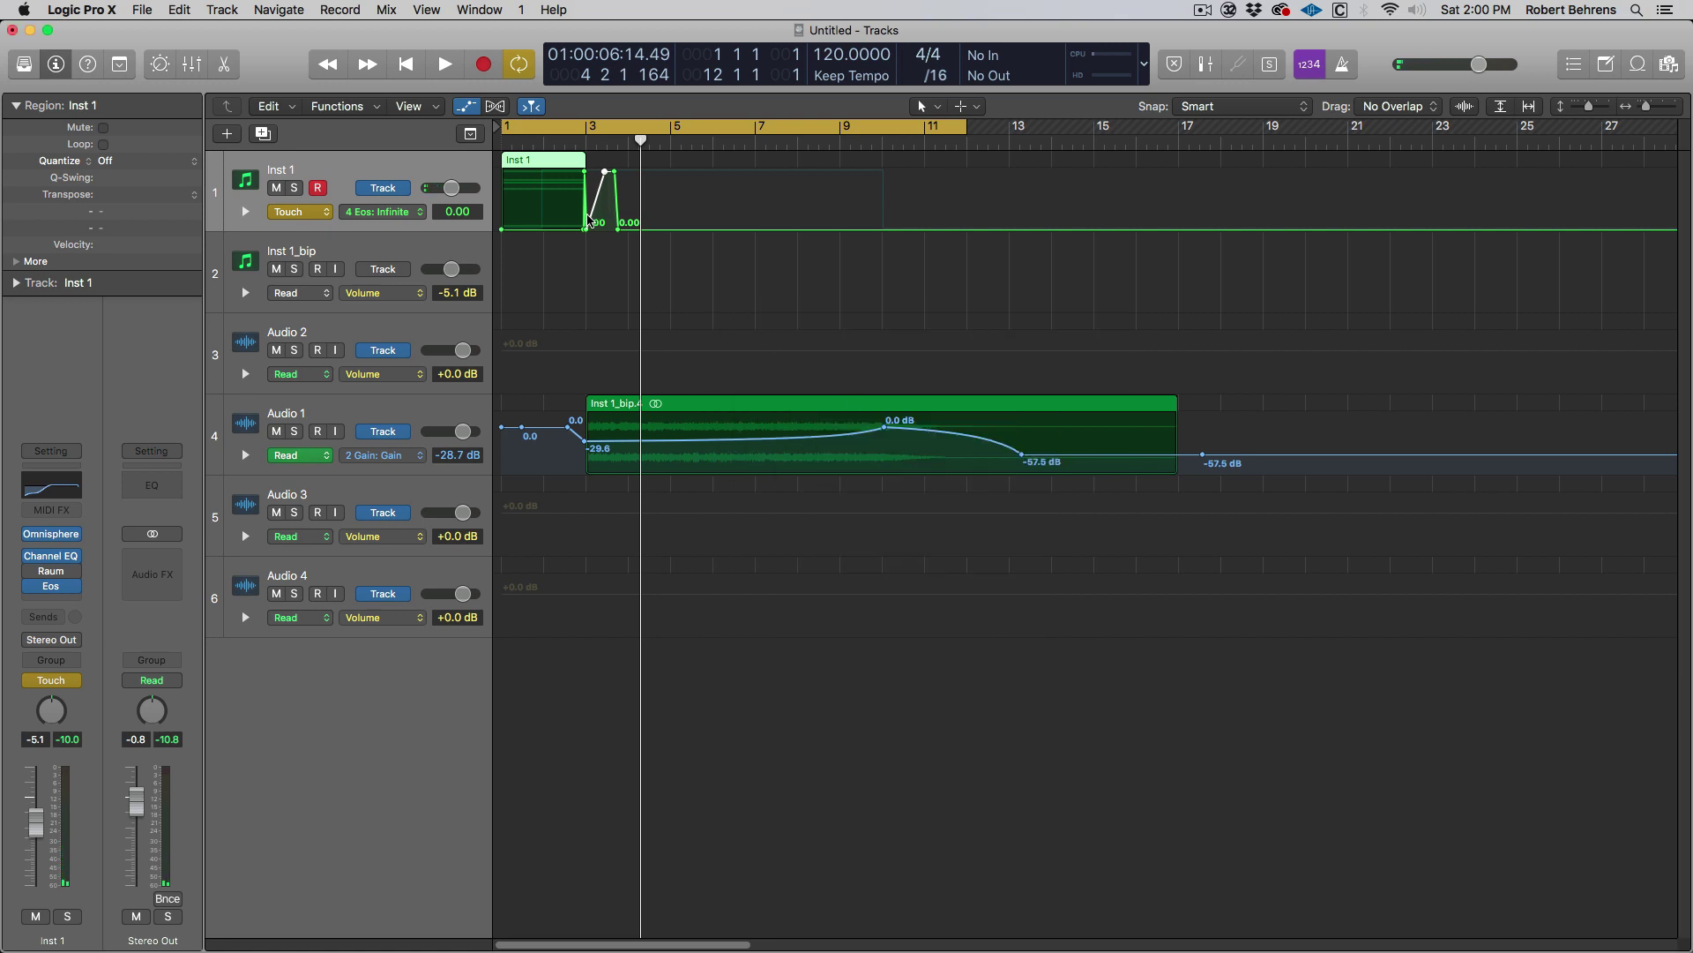
# Step: Reshape the Eos Infinite automation on Inst 1 to rise to 1.00 at about bar 2 and drop to 0.00 at about bar 9
pyautogui.click(588, 232)
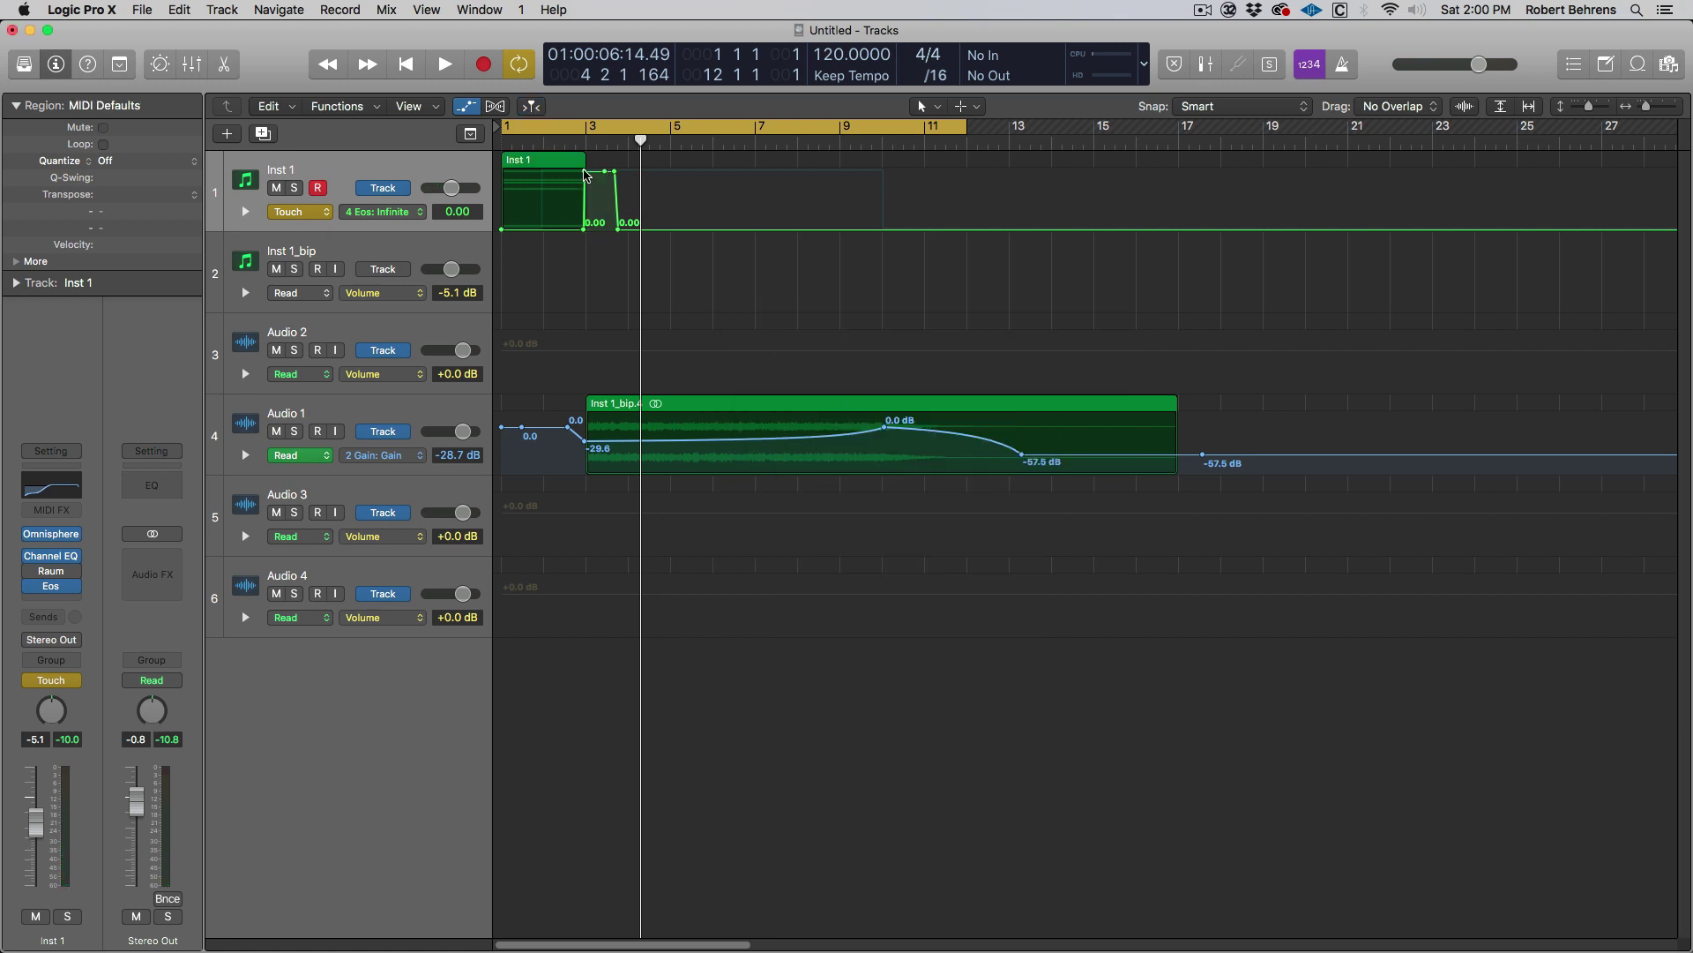
pyautogui.moveTo(584, 171); pyautogui.dragTo(539, 228)
pyautogui.click(539, 198)
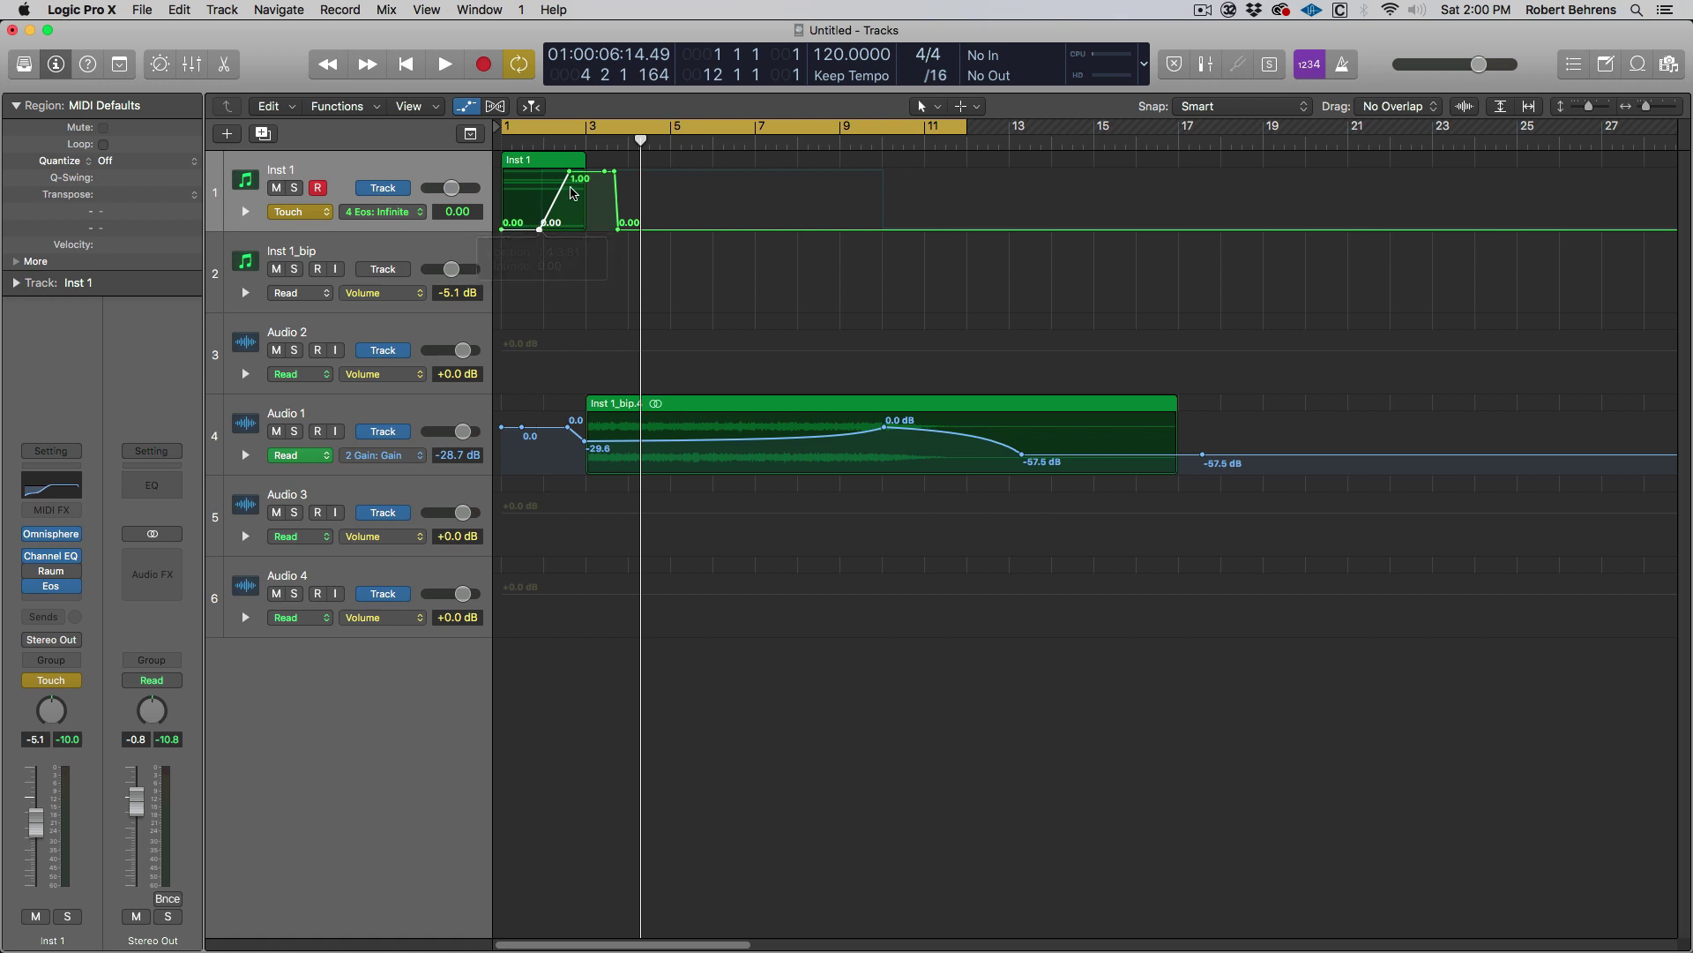
pyautogui.moveTo(569, 172); pyautogui.dragTo(846, 237)
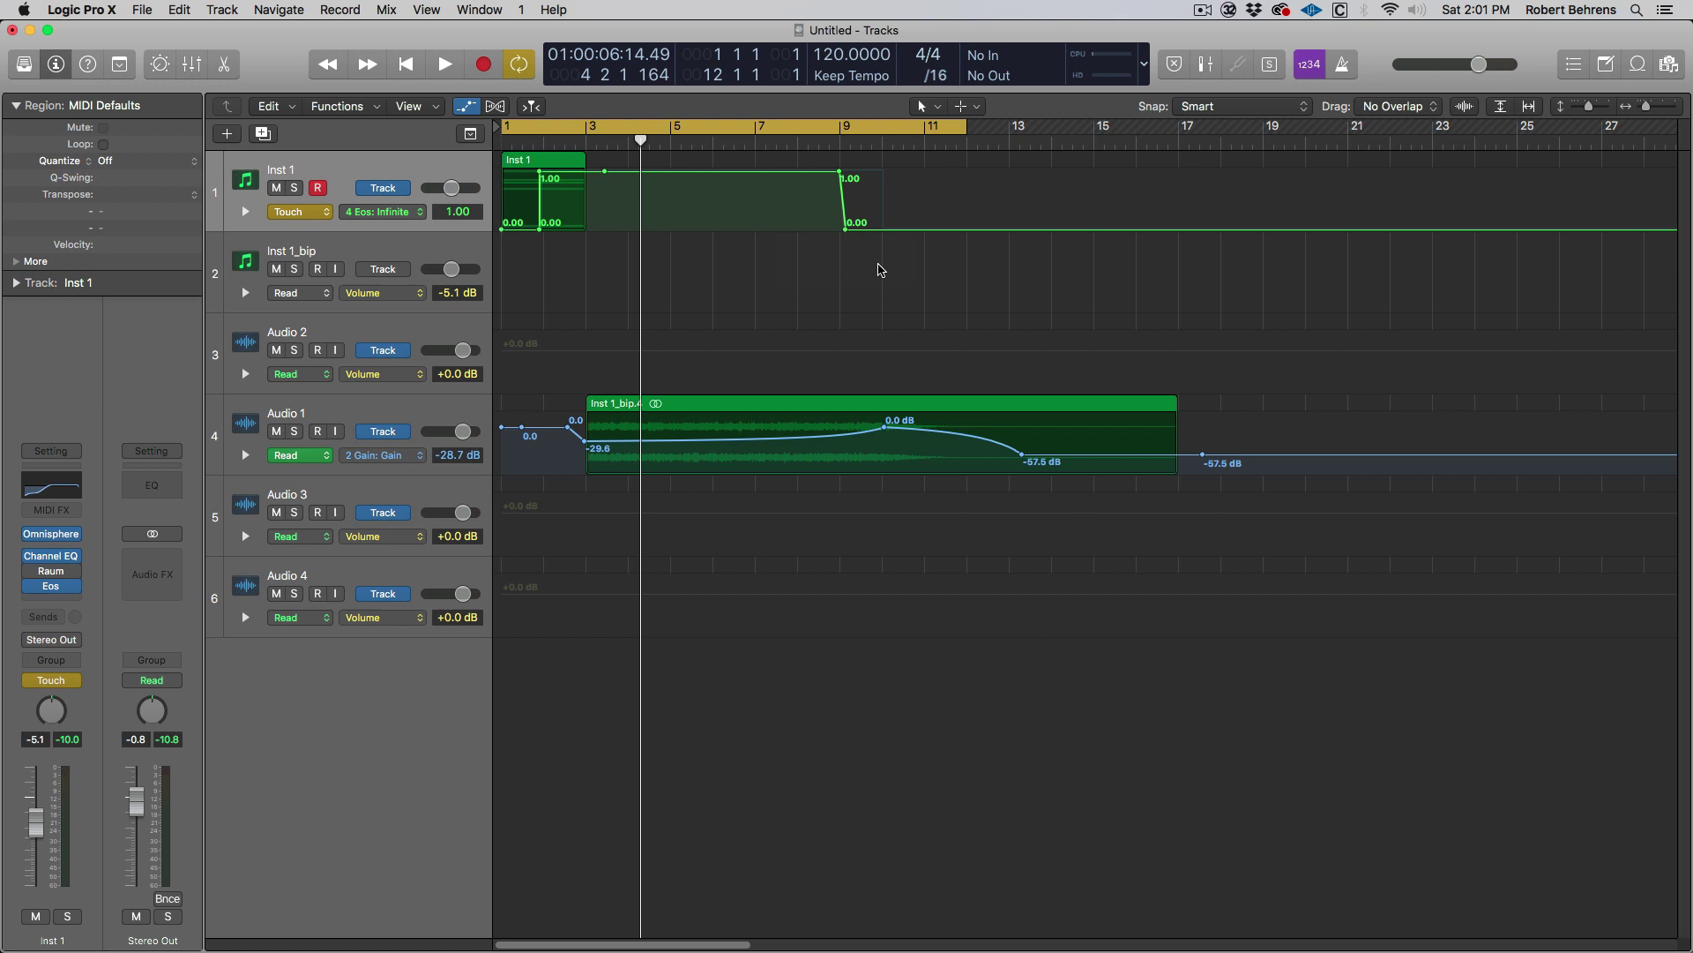
pyautogui.press('space')
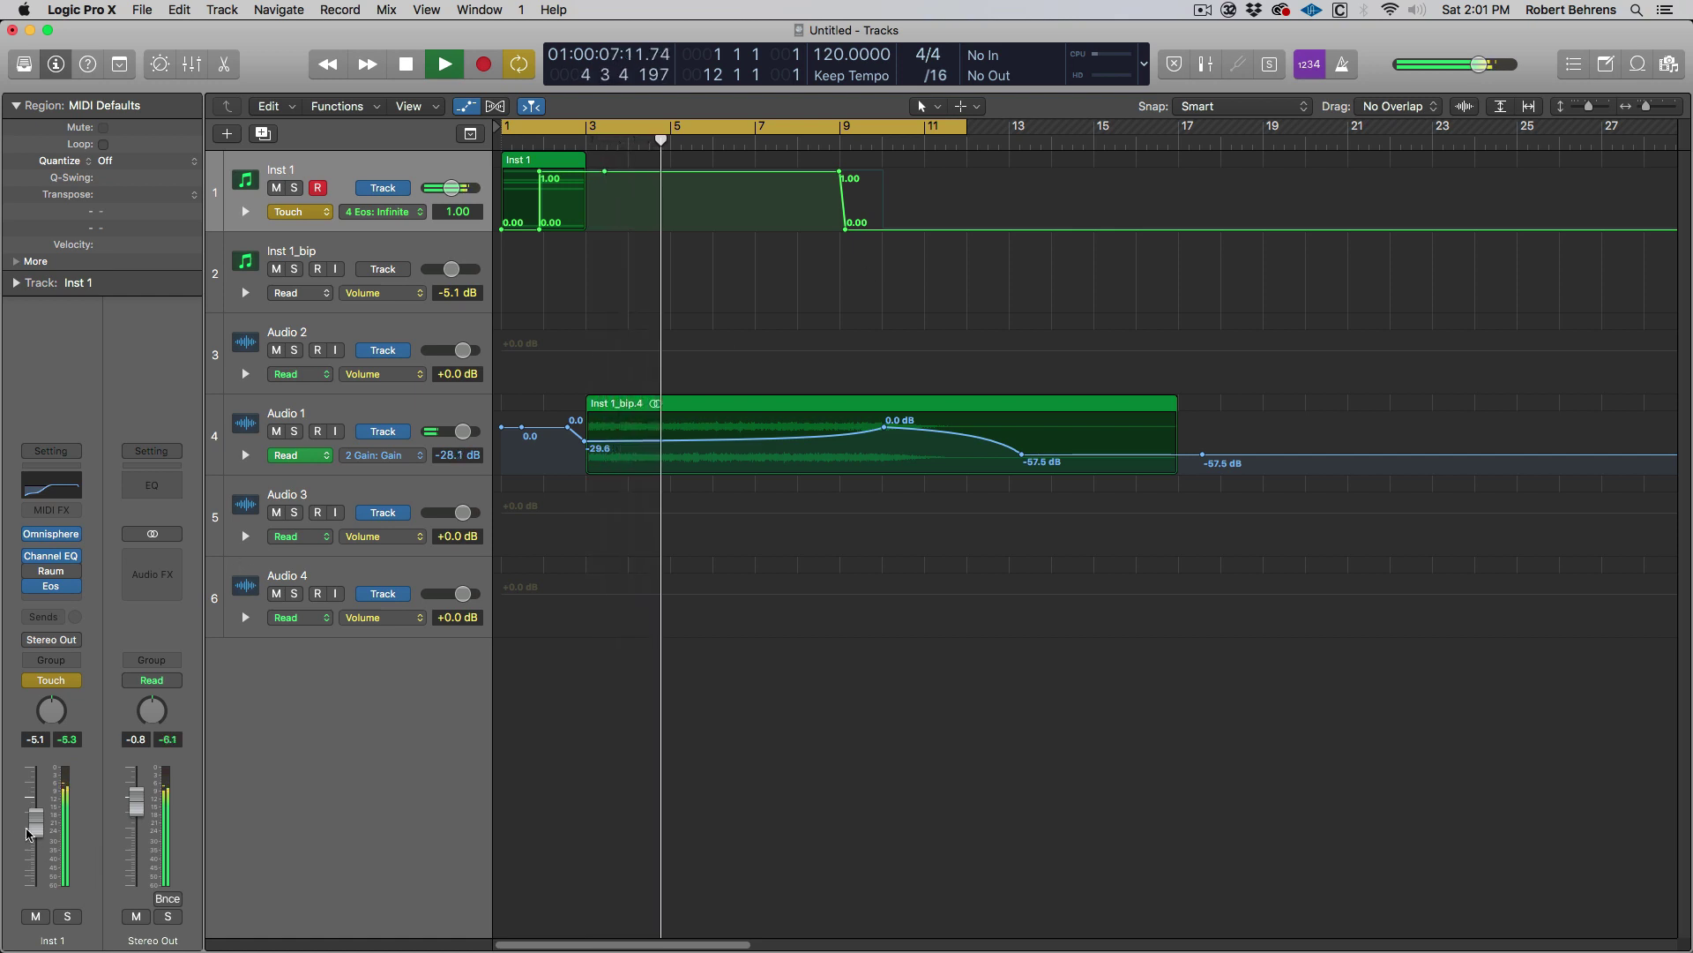
pyautogui.moveTo(36, 826); pyautogui.dragTo(32, 849)
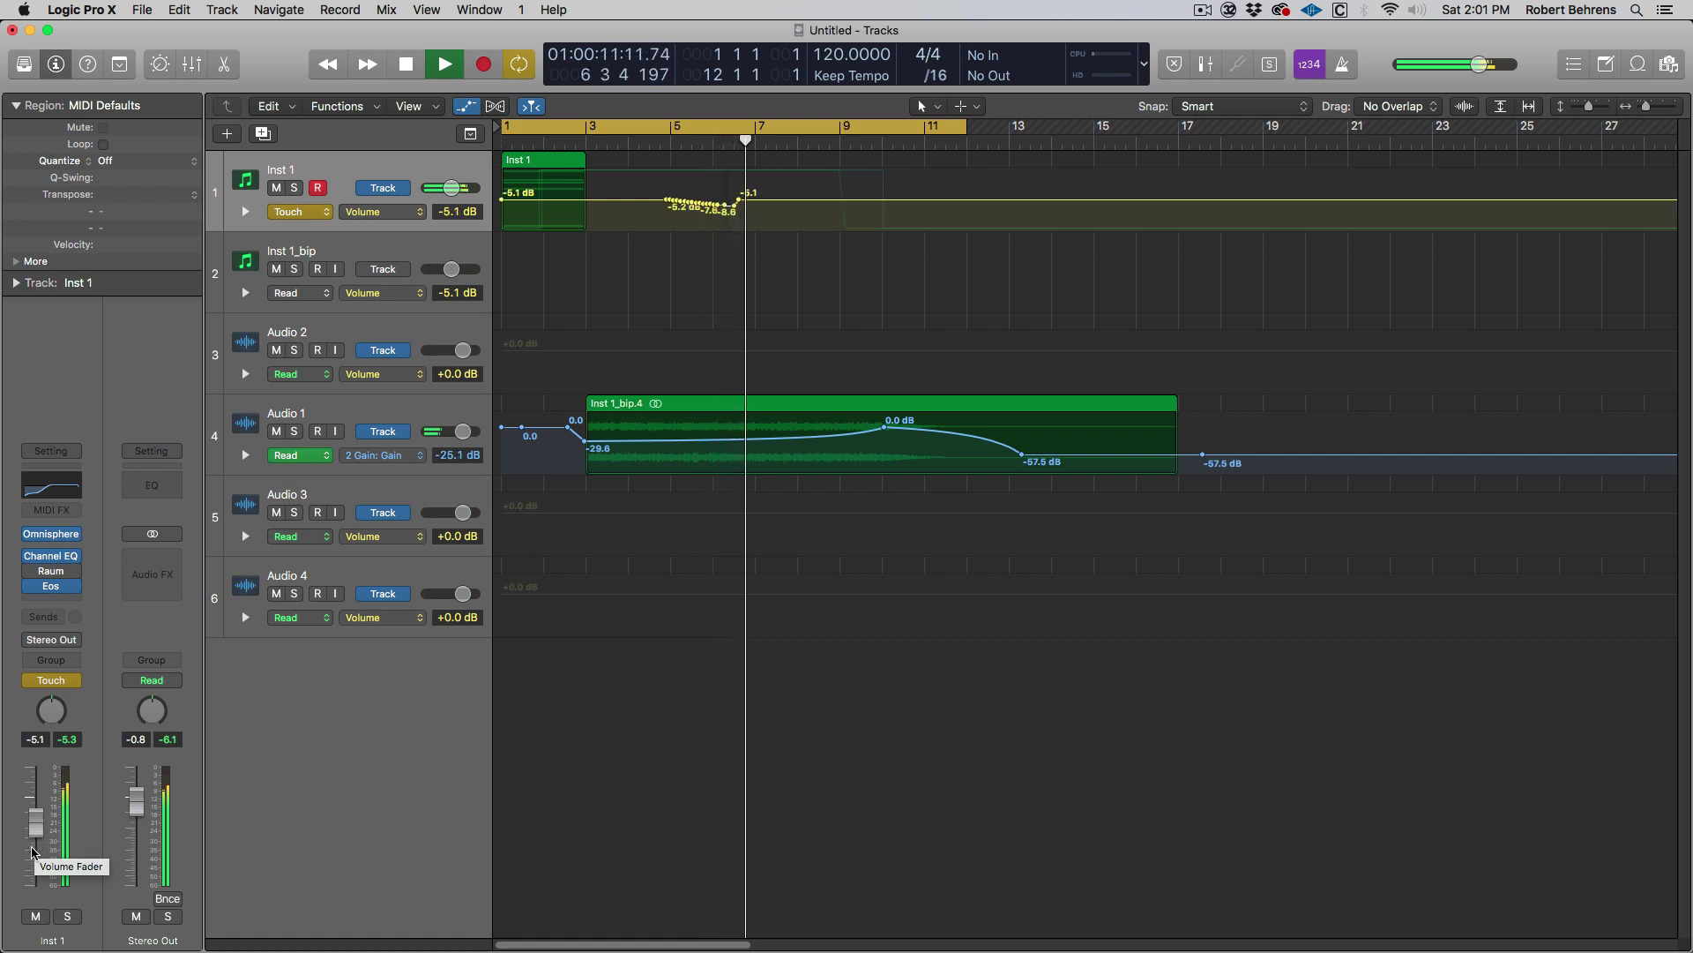
pyautogui.press('space')
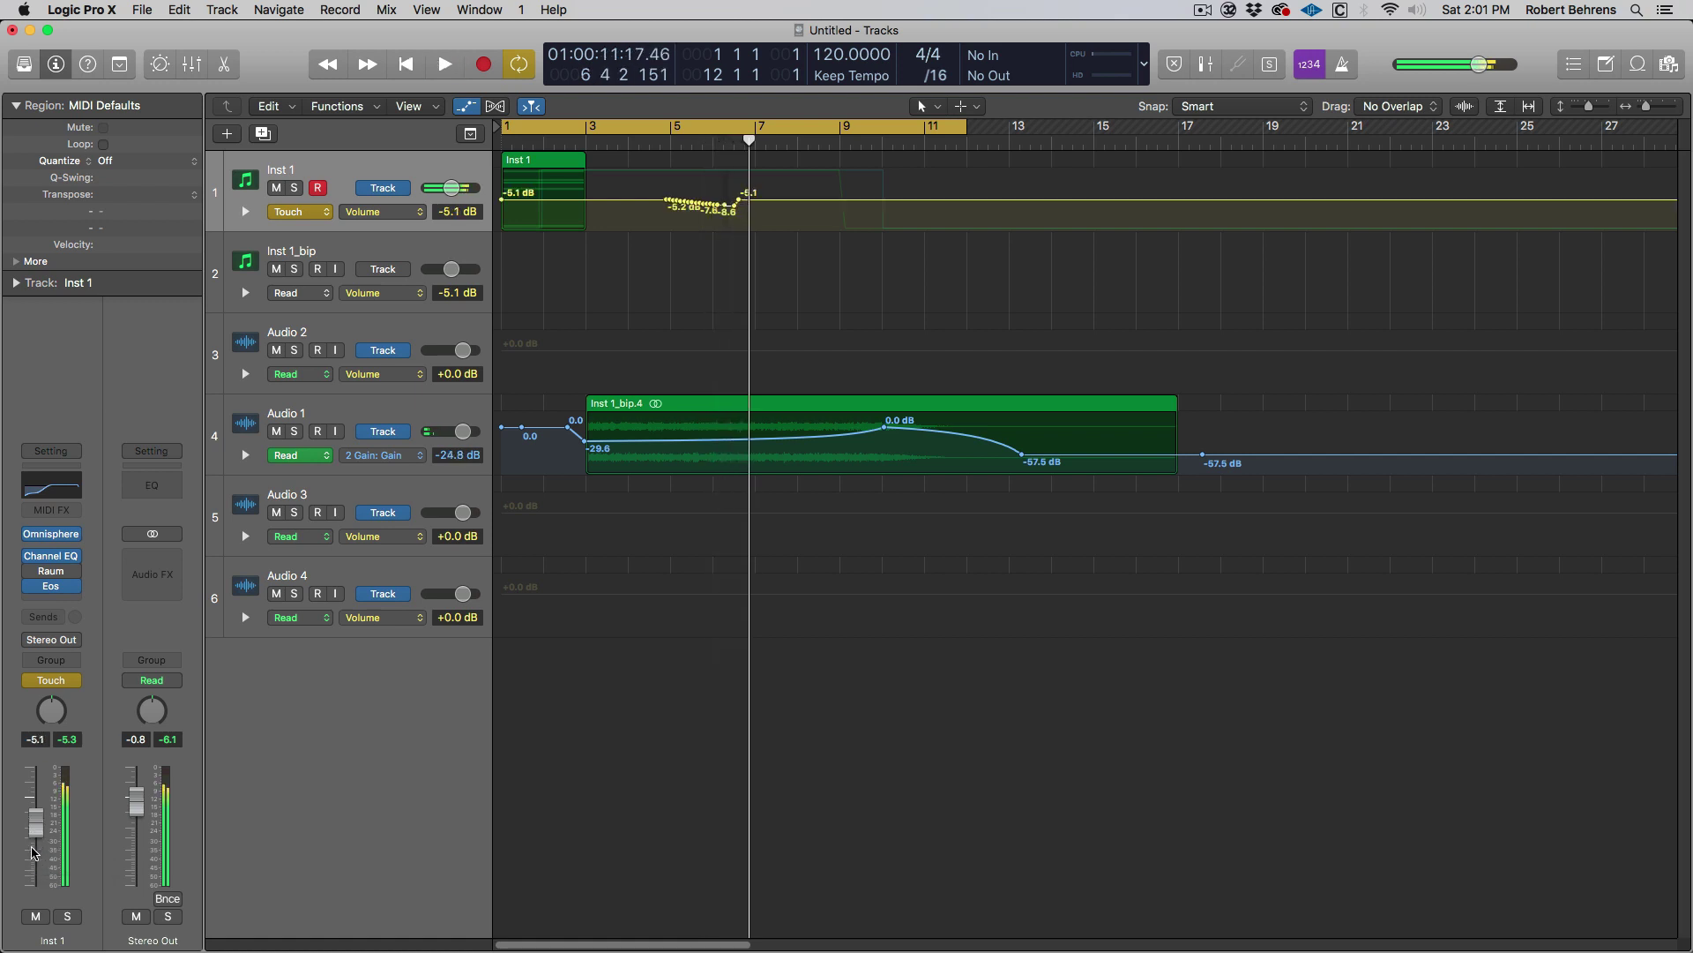
pyautogui.press('super+z')
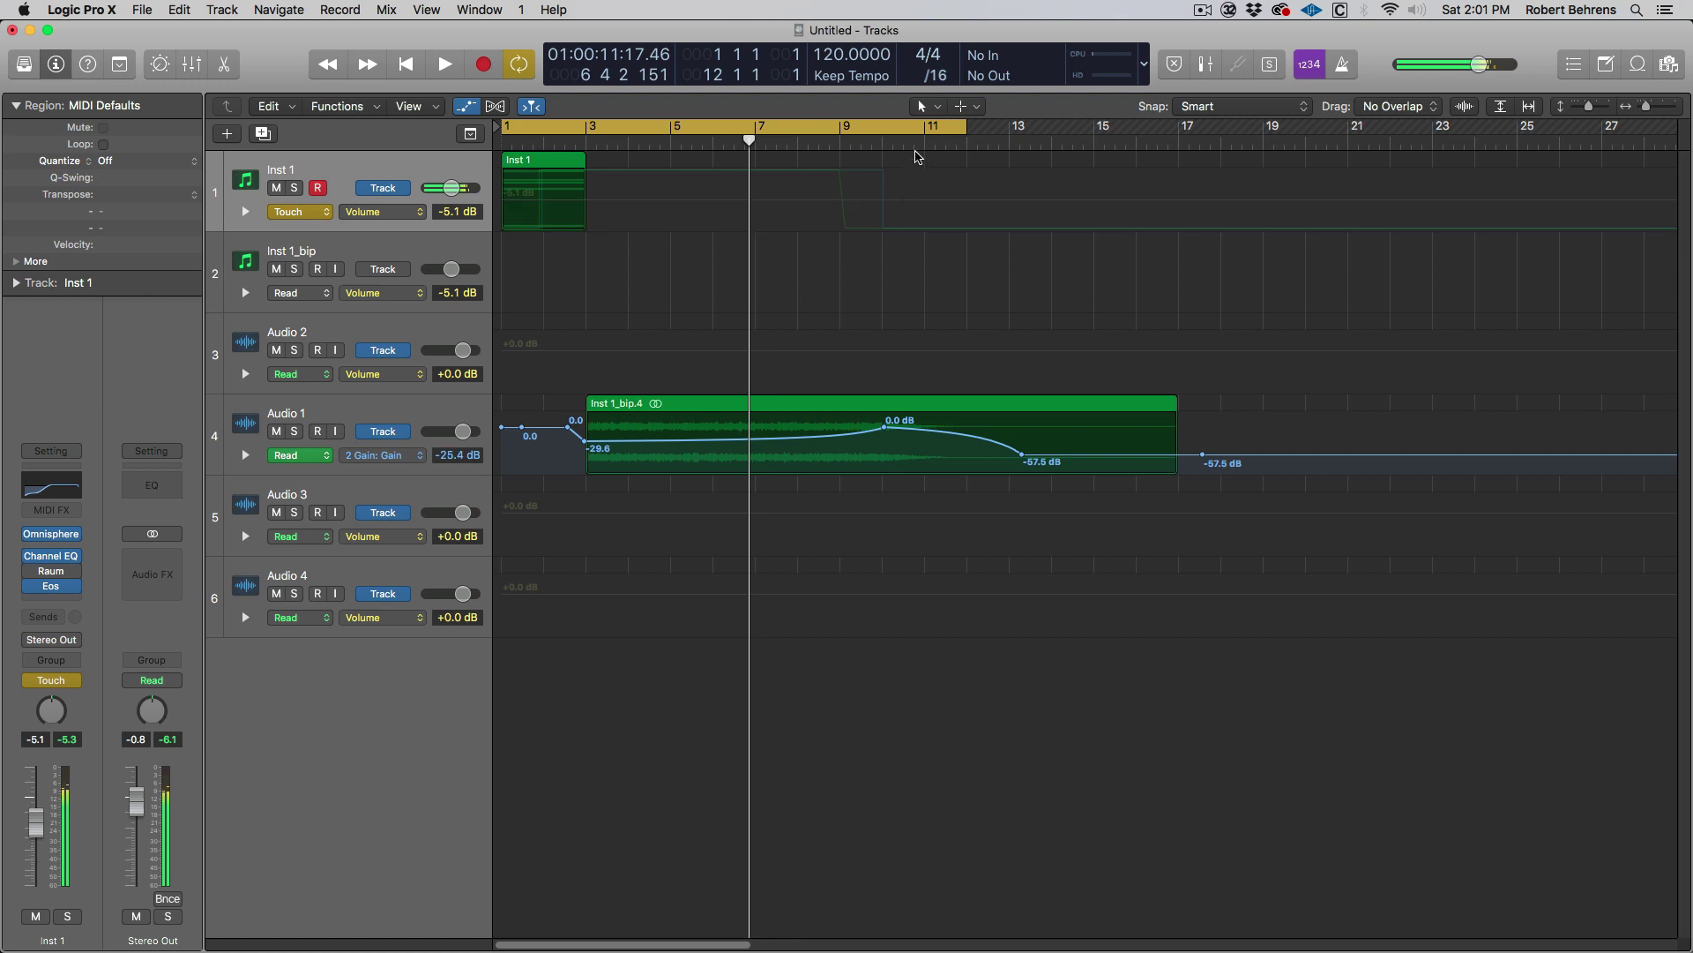
# Step: Set Inst 1 to Read automation, lower its volume to -9.8 dB, and audition it from bar 1
pyautogui.click(914, 148)
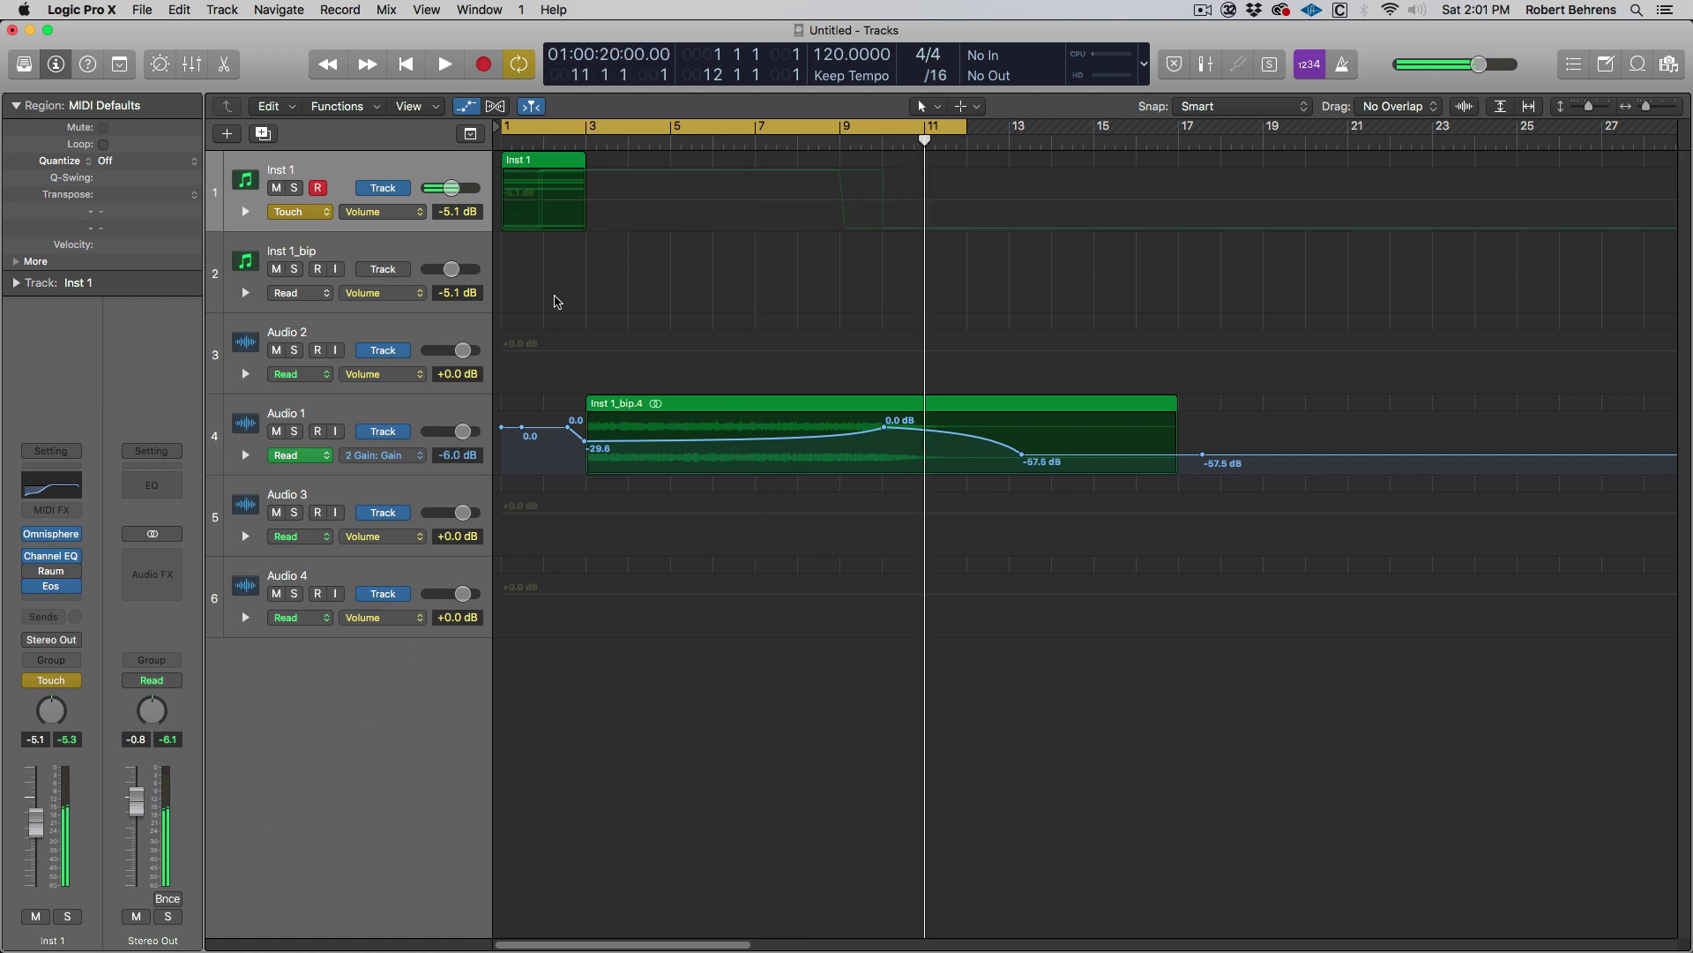
pyautogui.click(391, 170)
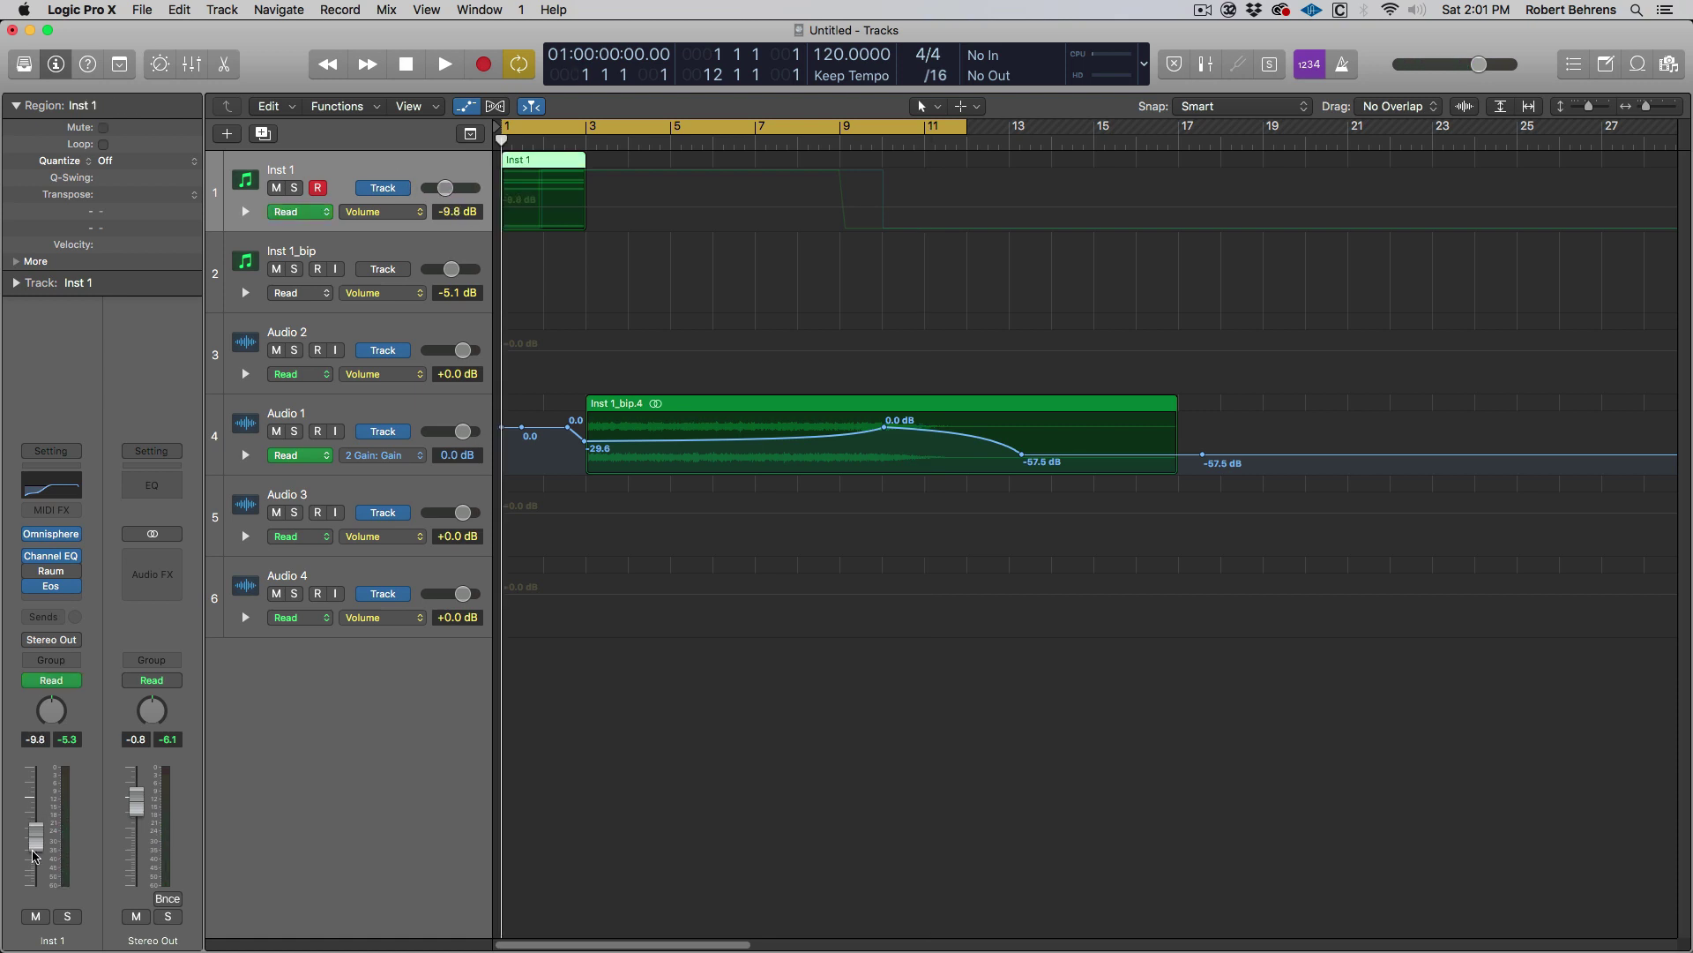
pyautogui.press('space')
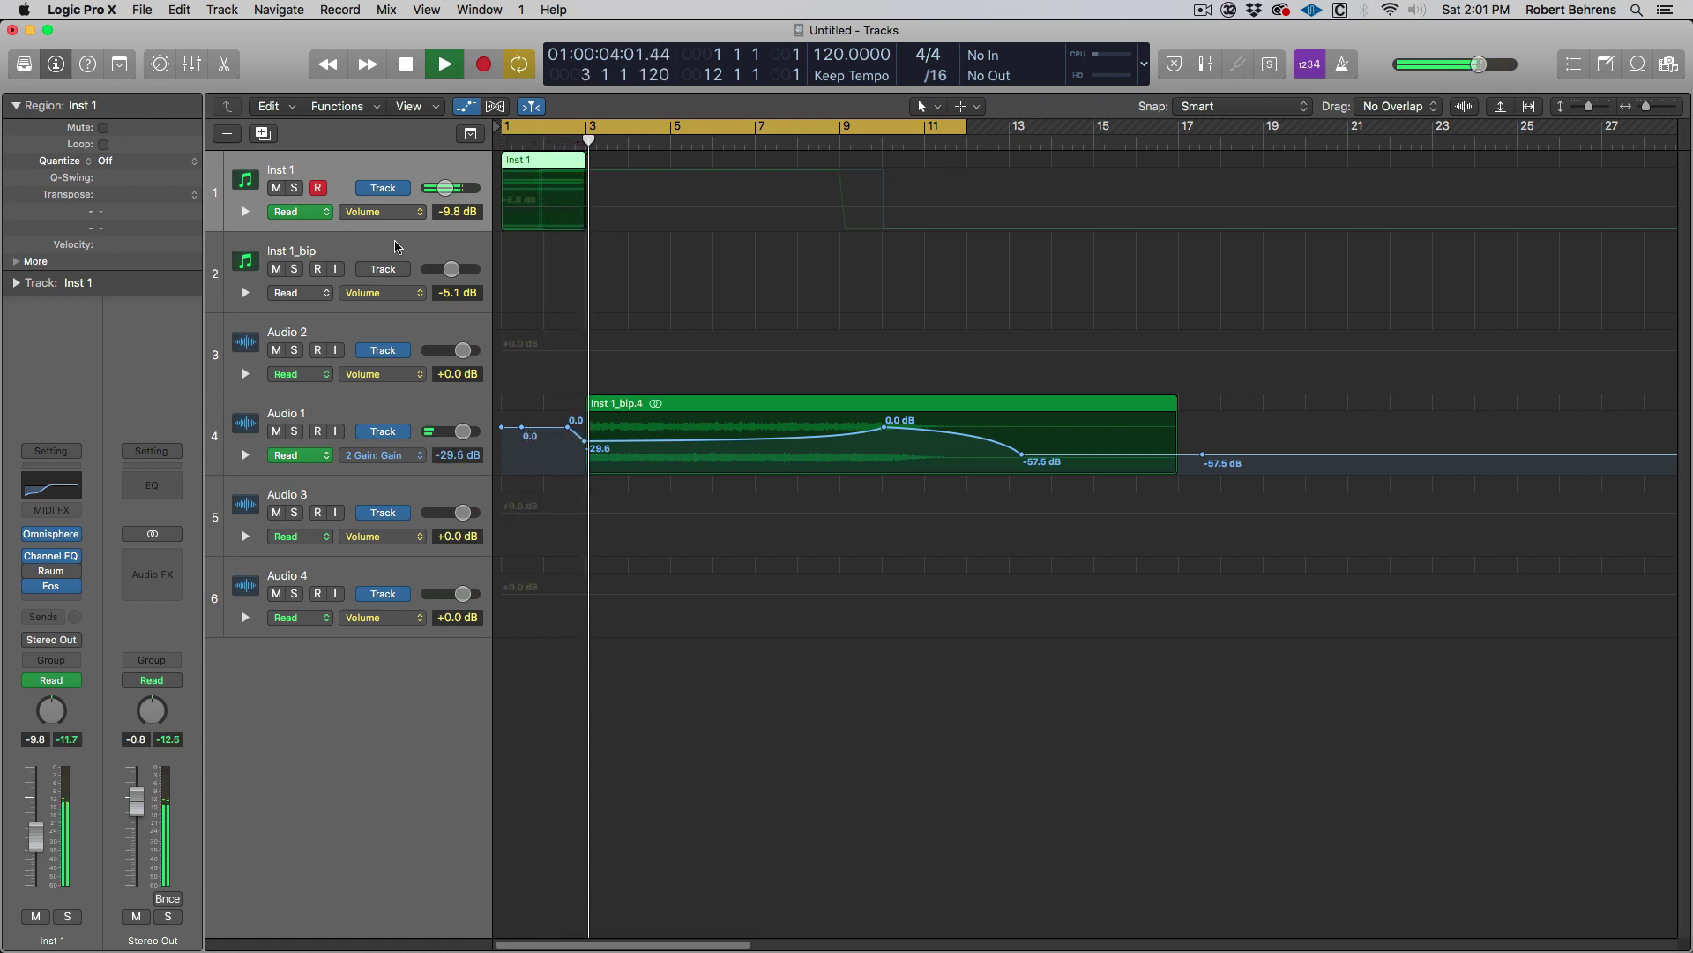
pyautogui.press('space')
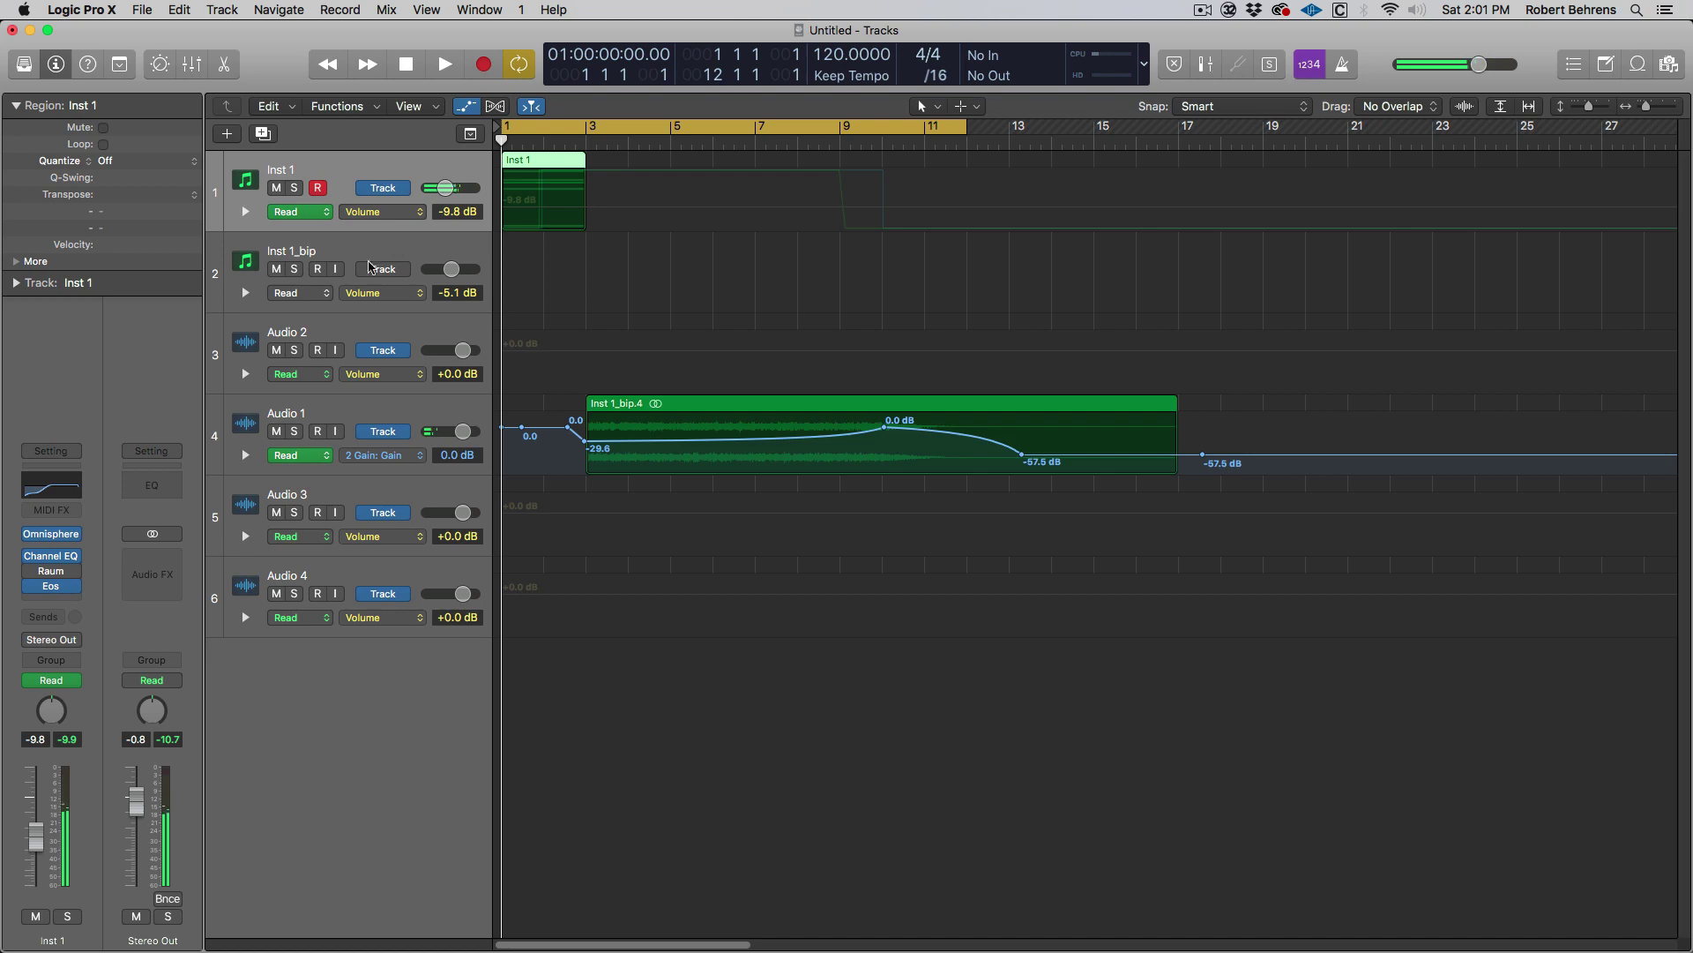
# Step: Open the patch browser of Omnisphere on Inst 1 and filter the patches to the Human Voices category
pyautogui.click(52, 534)
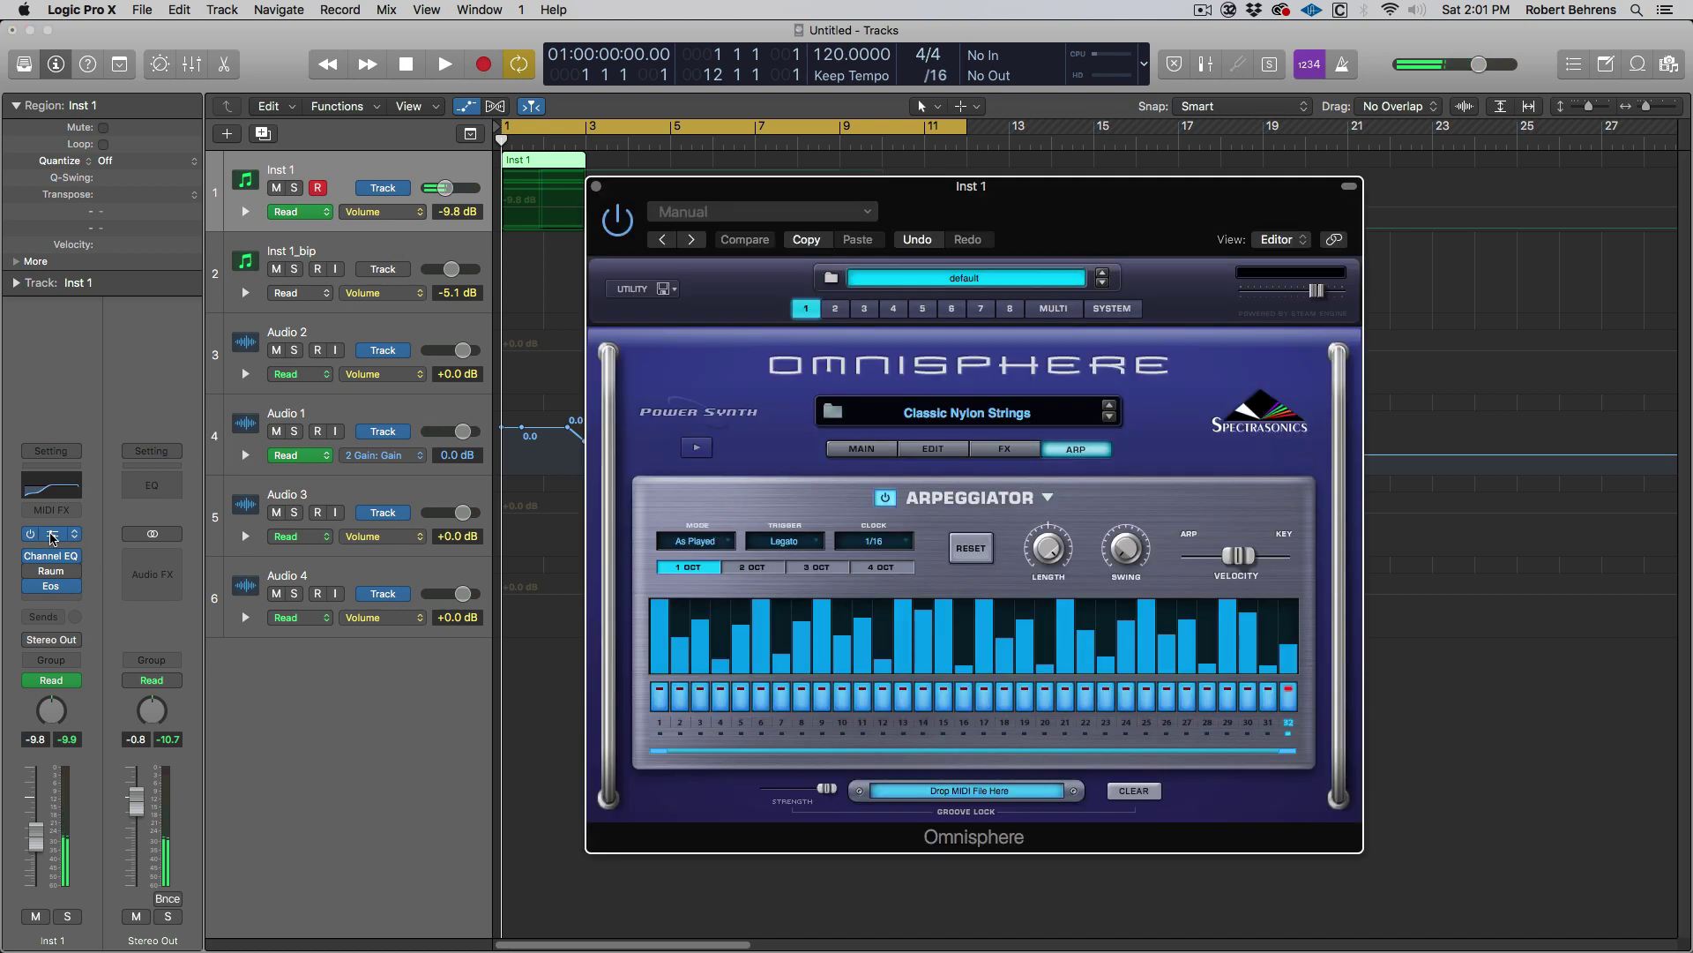
pyautogui.click(834, 413)
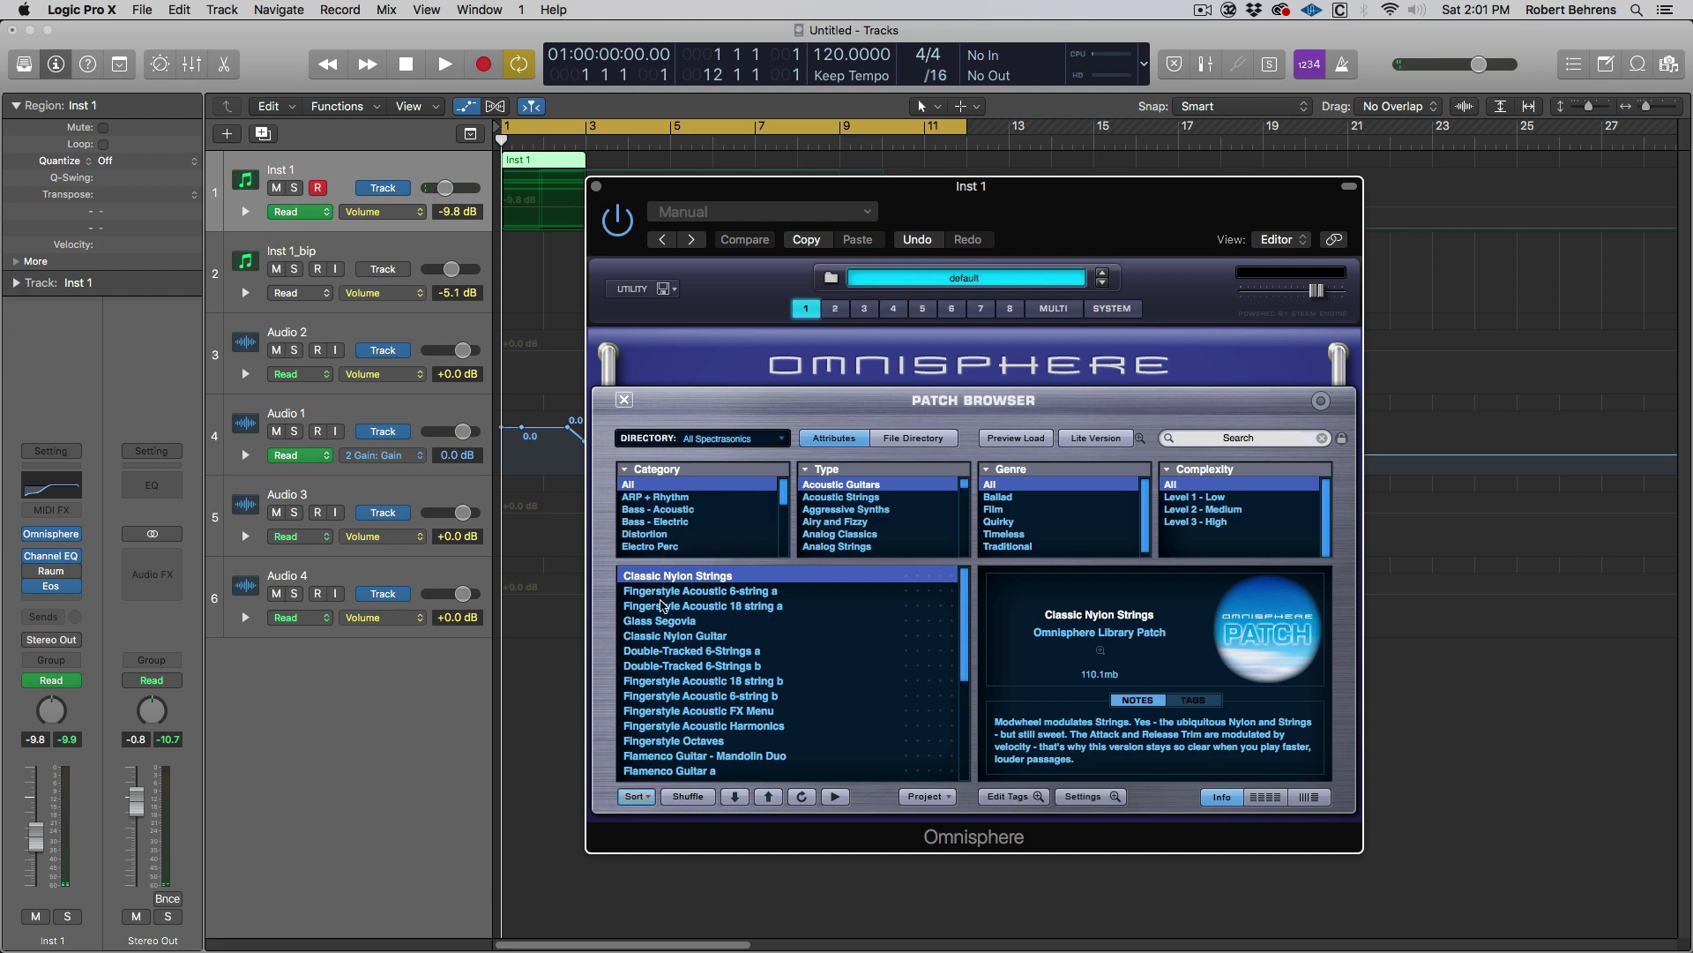
pyautogui.scroll(-2, 782, 505)
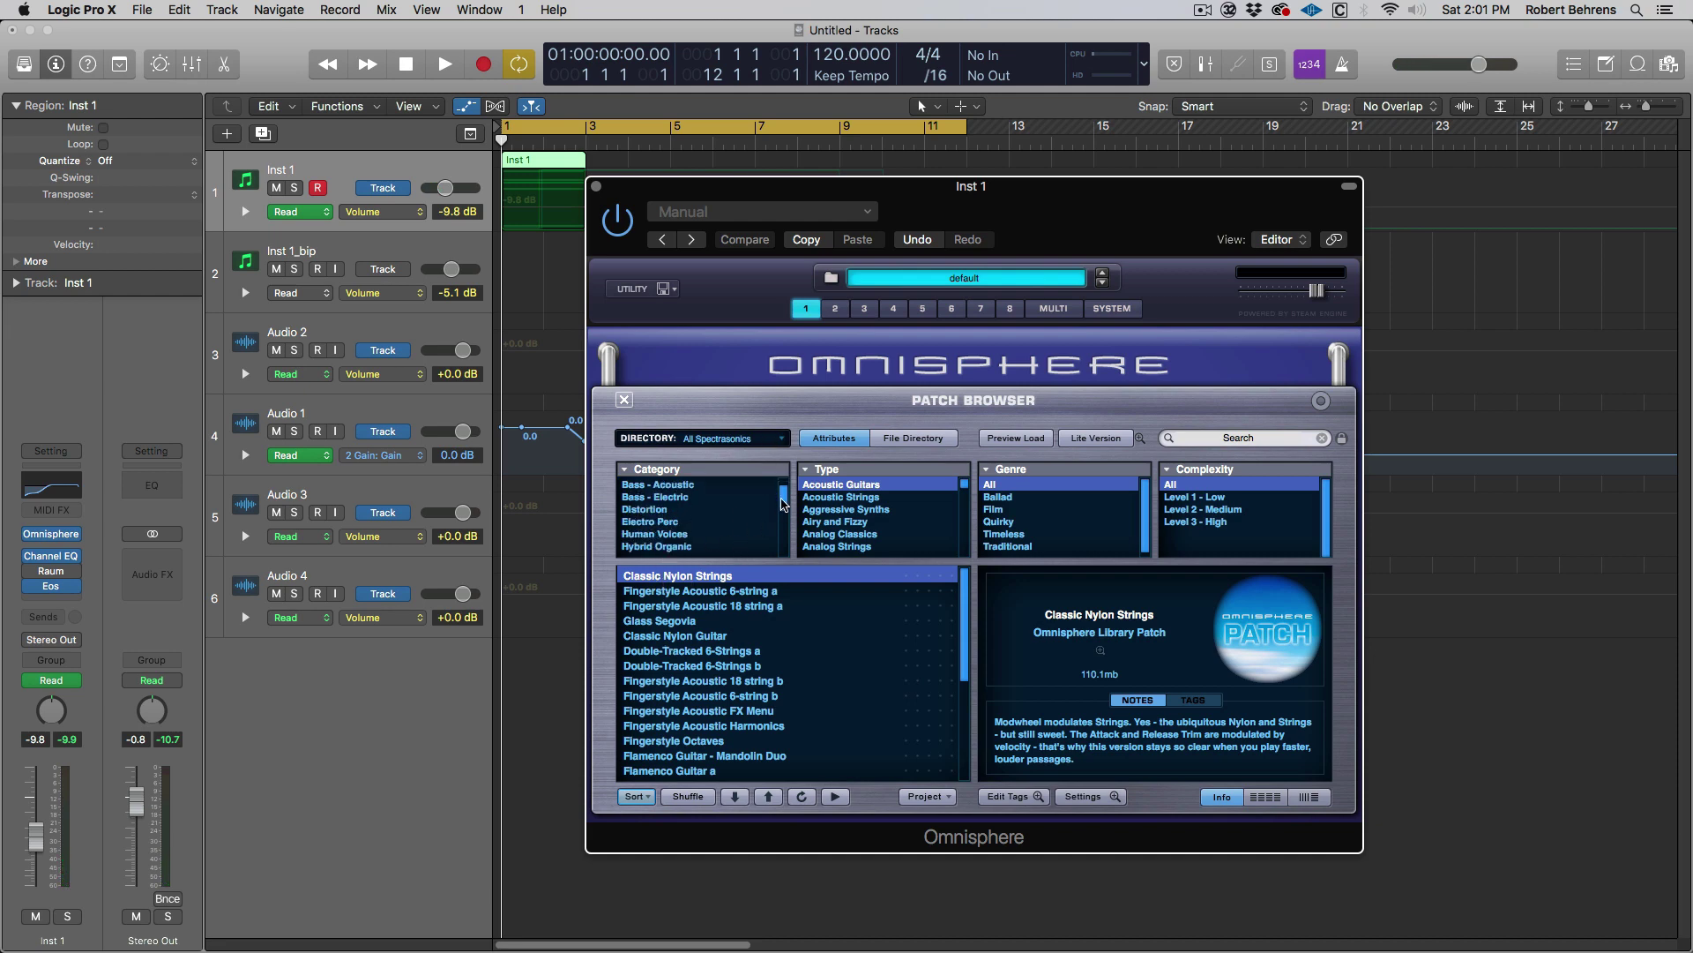
pyautogui.scroll(1, 656, 540)
pyautogui.click(657, 535)
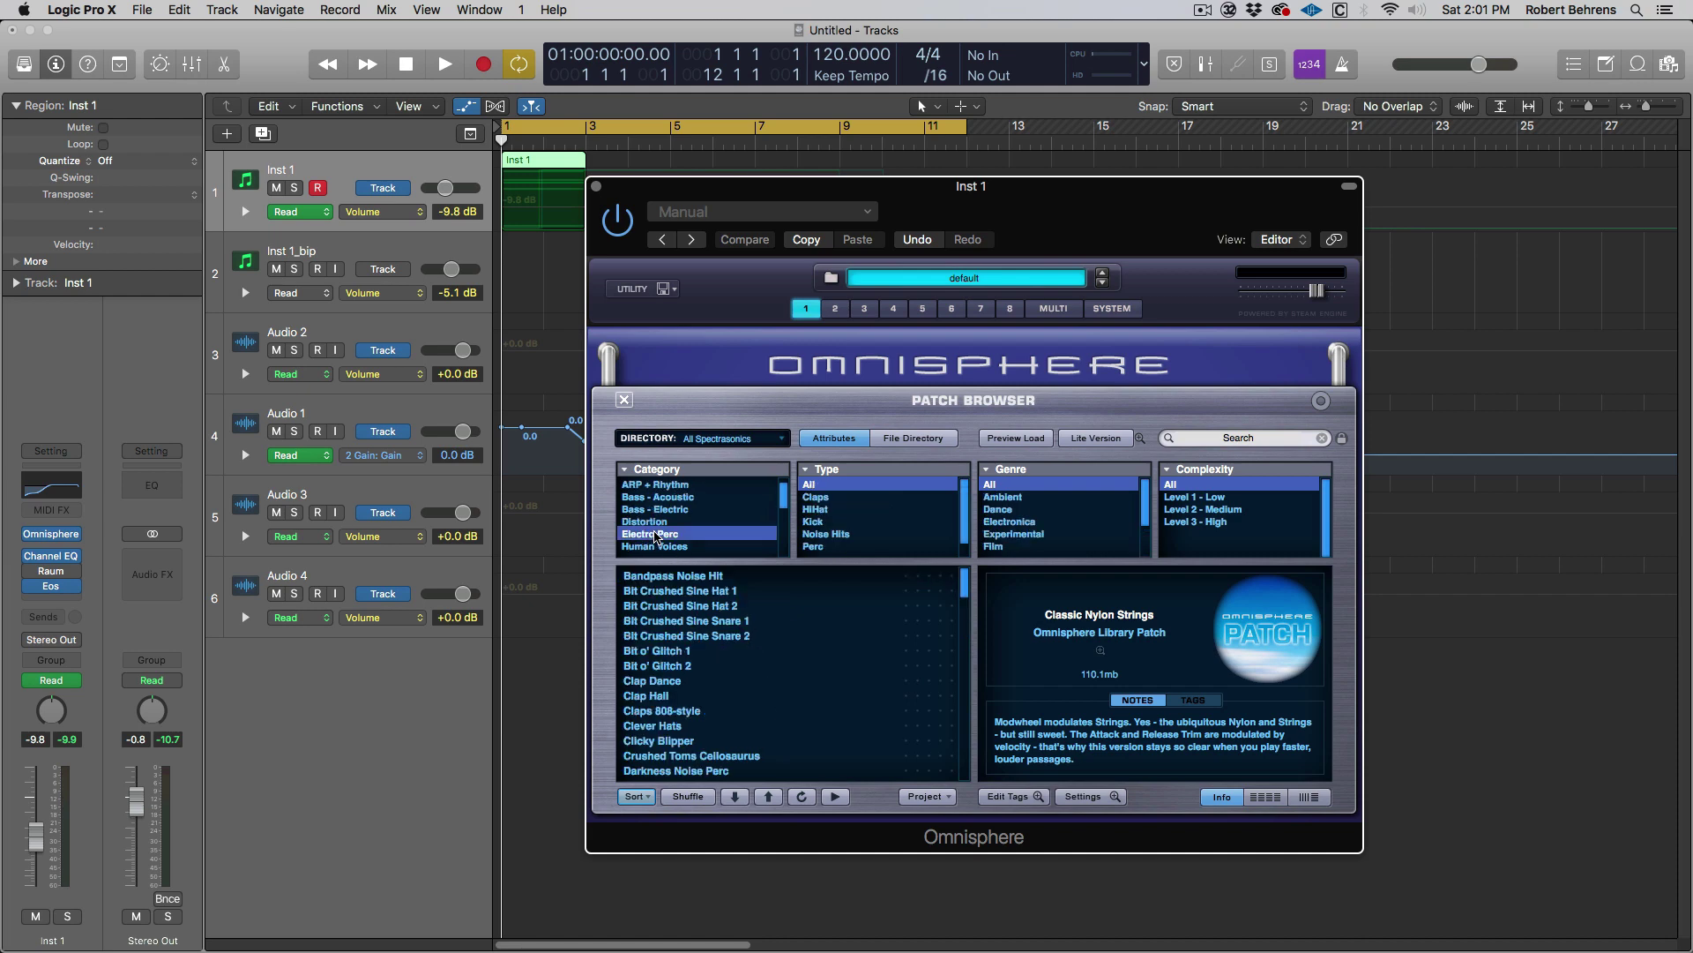
pyautogui.click(654, 546)
# Step: Load the Gregorian Interval 1 patch and audition it with the Inst 1 chord
pyautogui.click(673, 696)
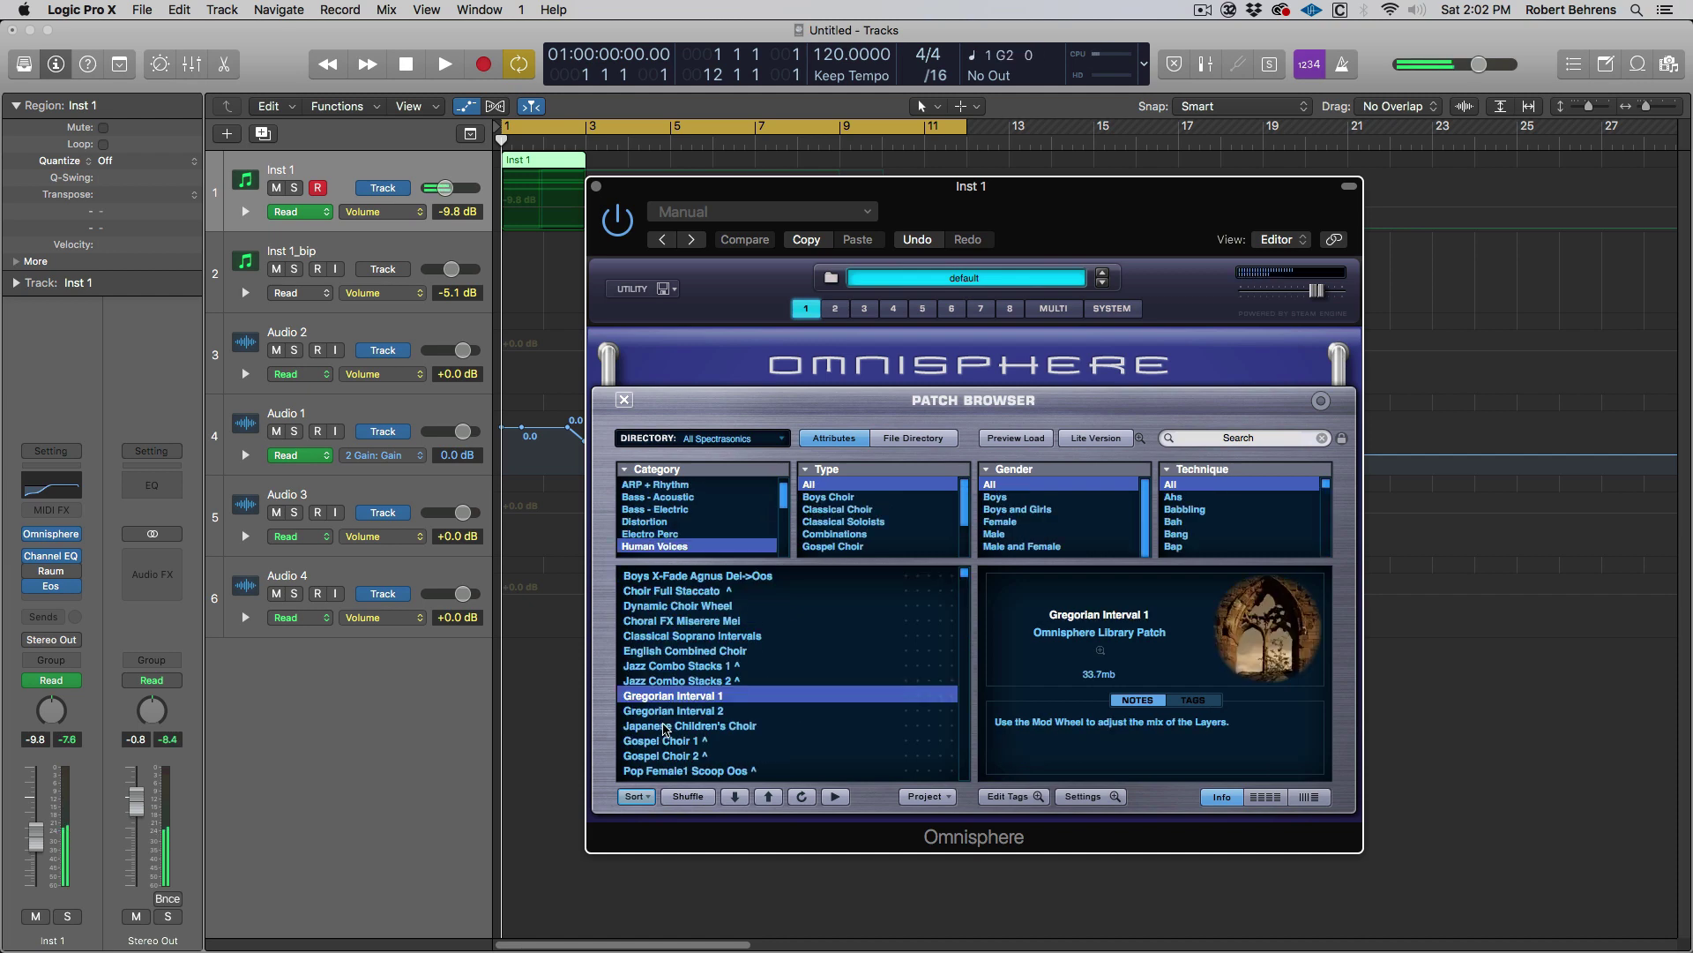
pyautogui.press('space')
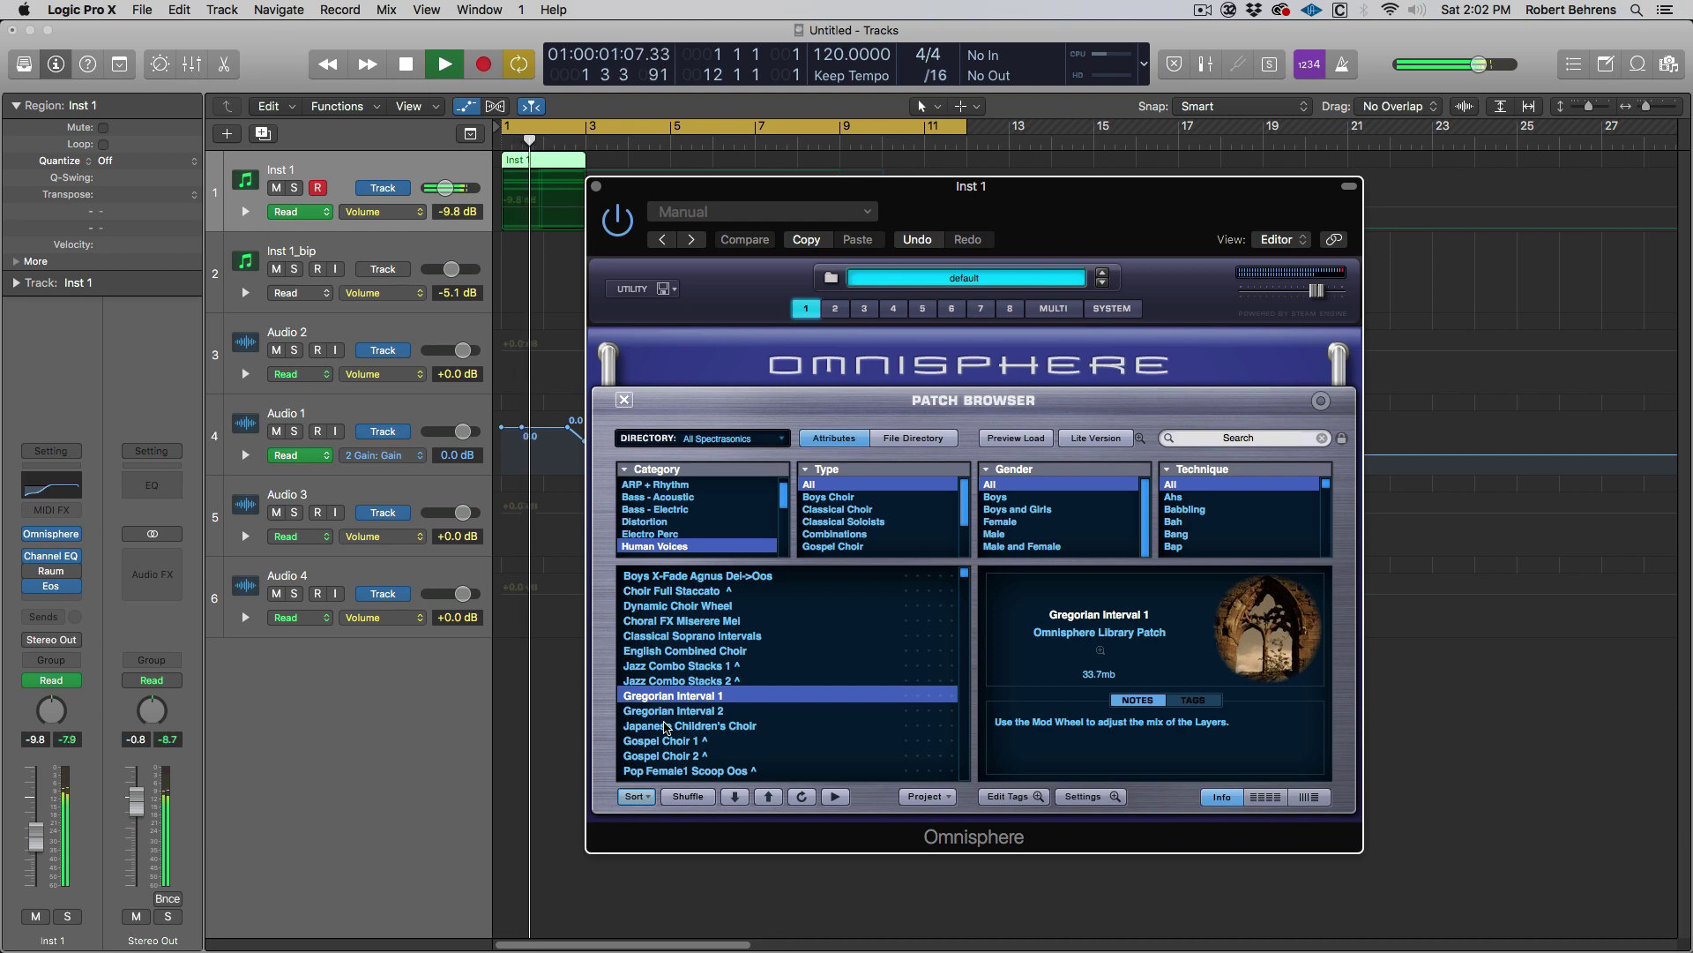
pyautogui.press('space')
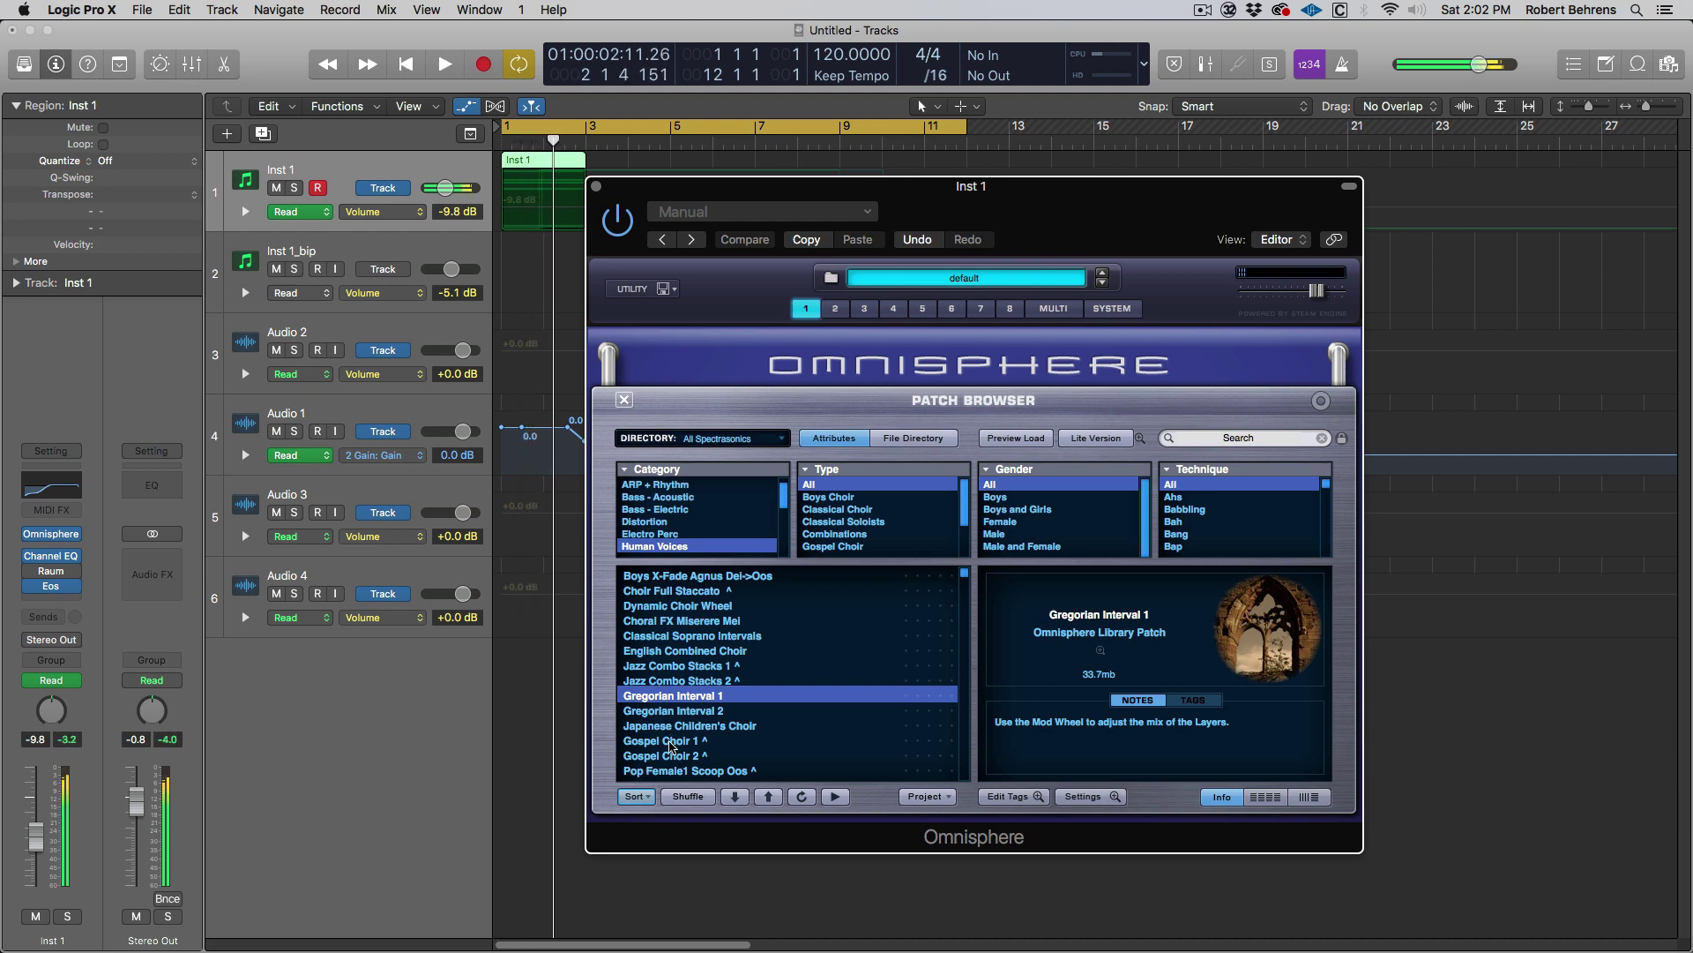
# Step: Load the Gospel Choir 1 patch, audition it with the chord, and close Omnisphere with the playhead back at bar 1
pyautogui.click(670, 742)
pyautogui.press('space')
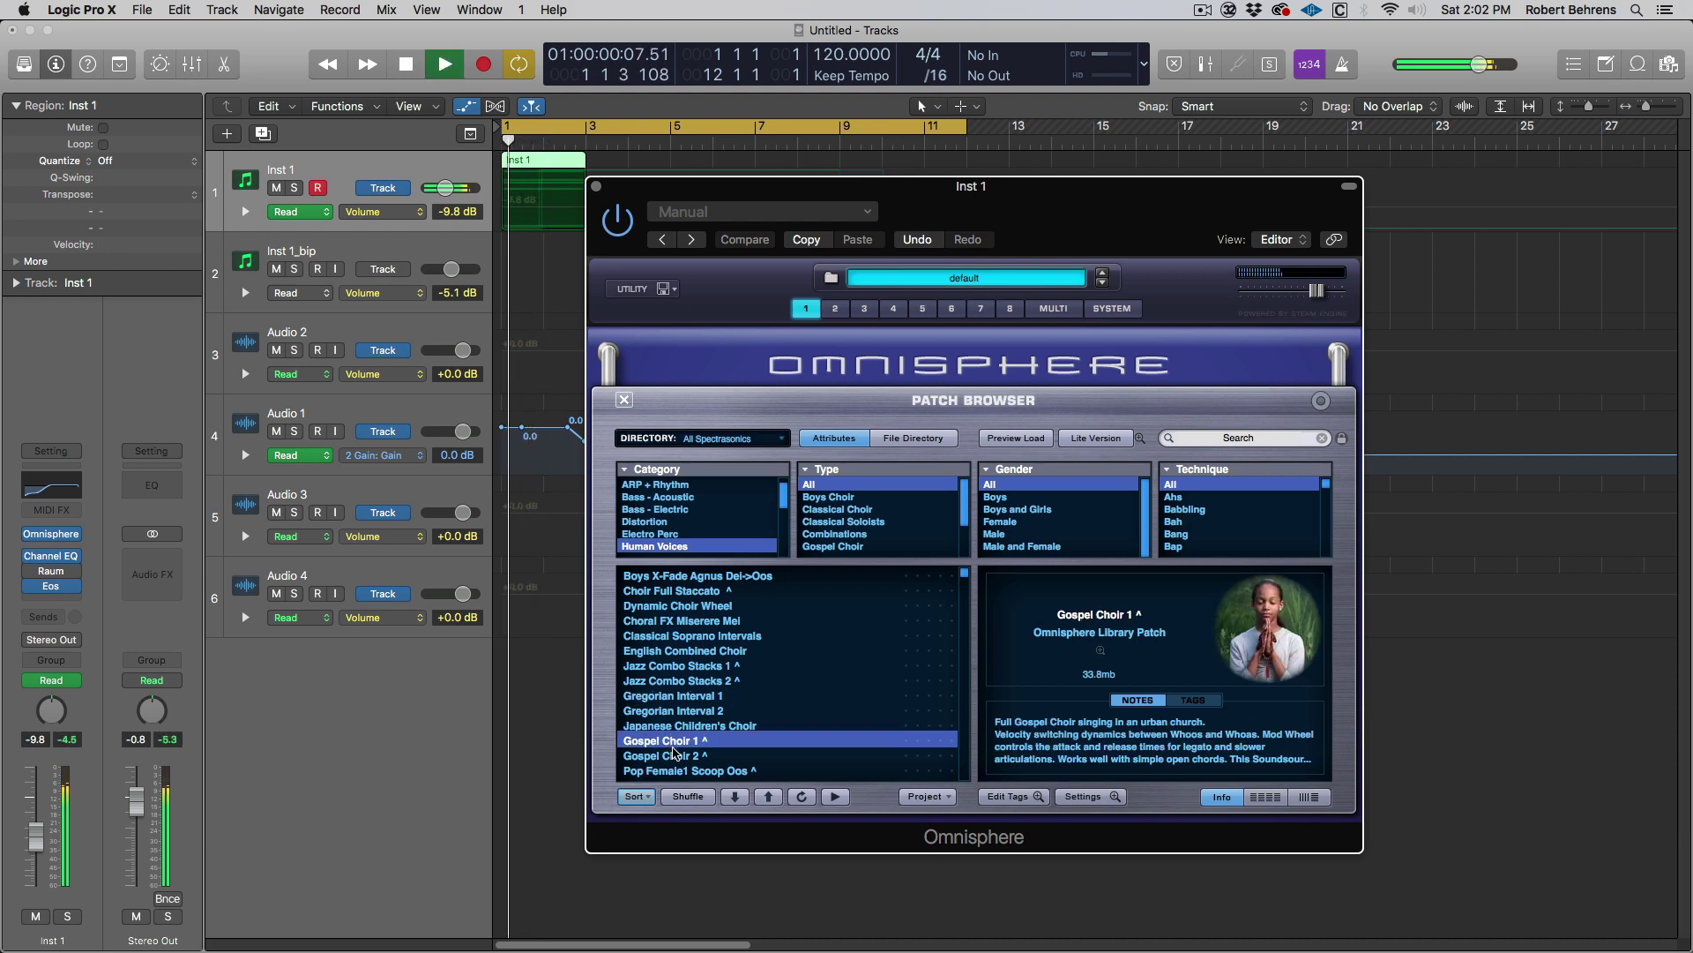
pyautogui.click(964, 589)
pyautogui.moveTo(965, 591); pyautogui.dragTo(963, 603)
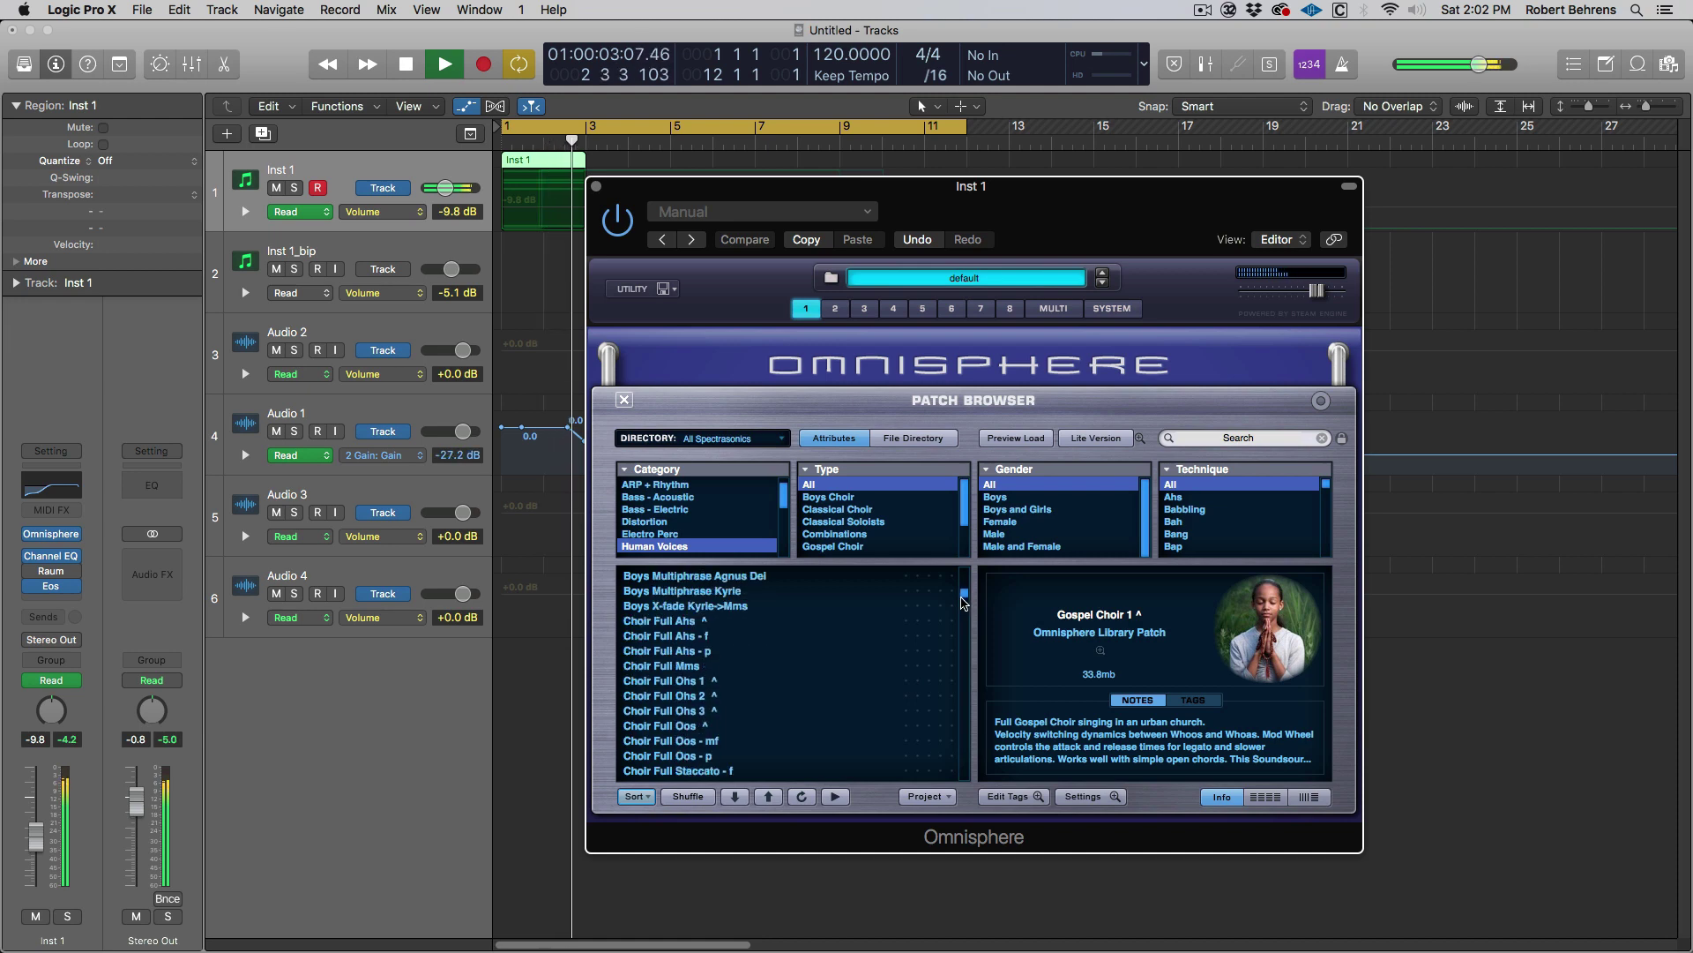
pyautogui.press('space')
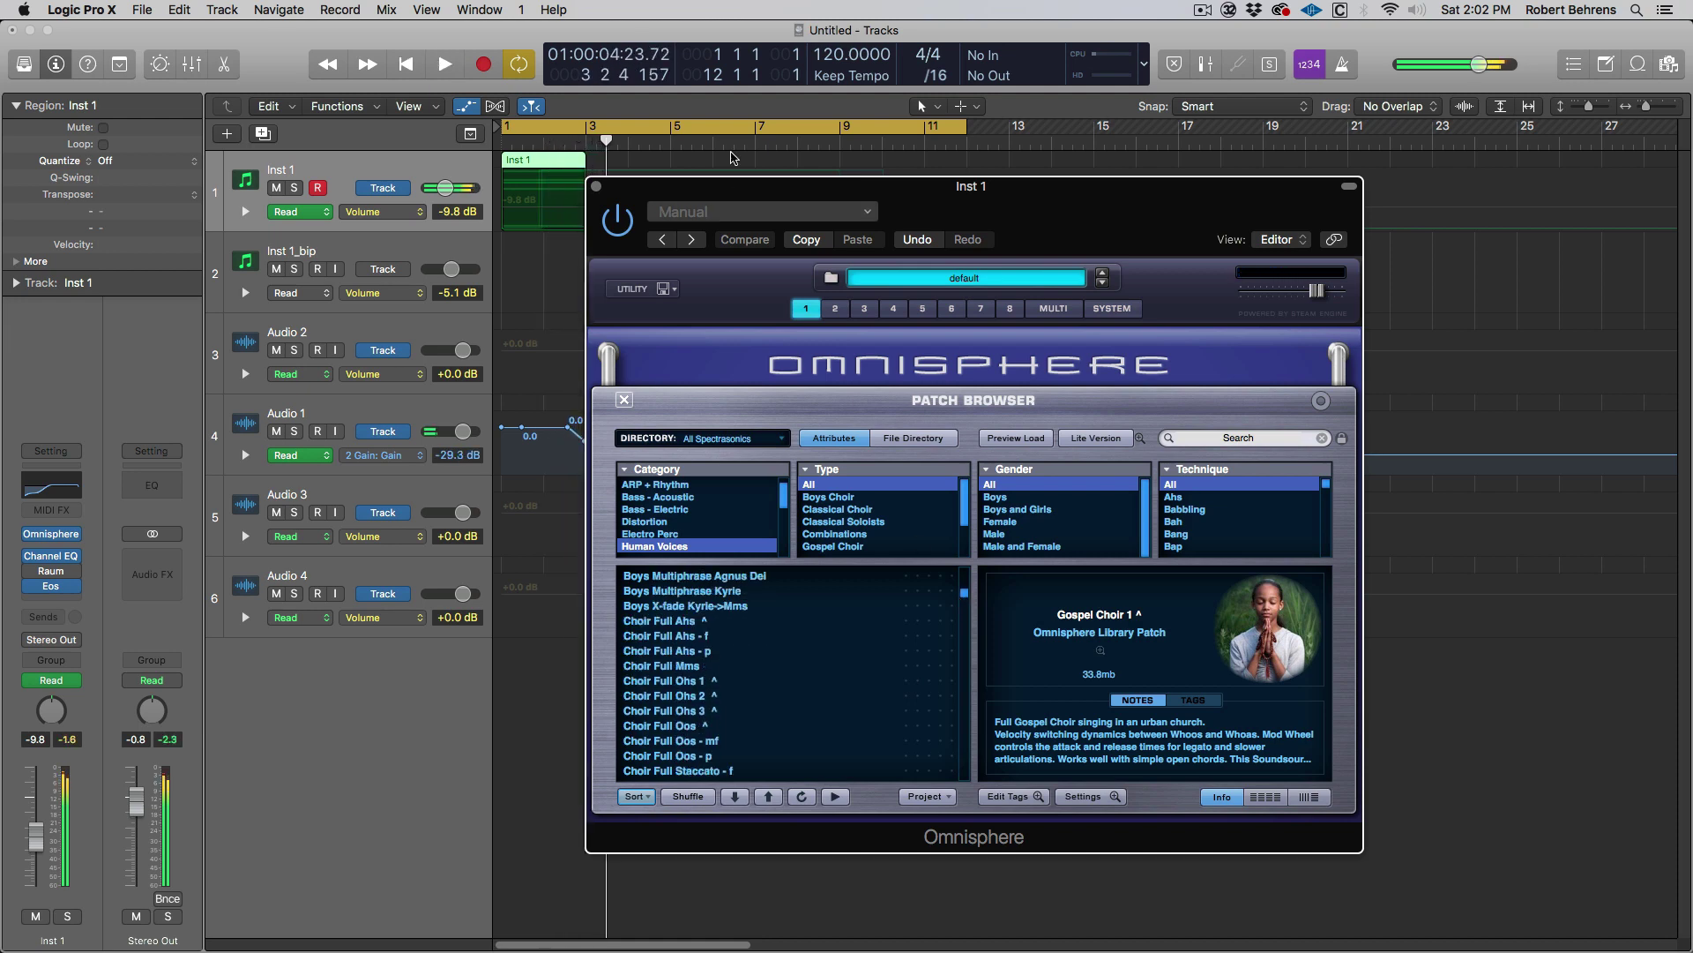
pyautogui.click(594, 187)
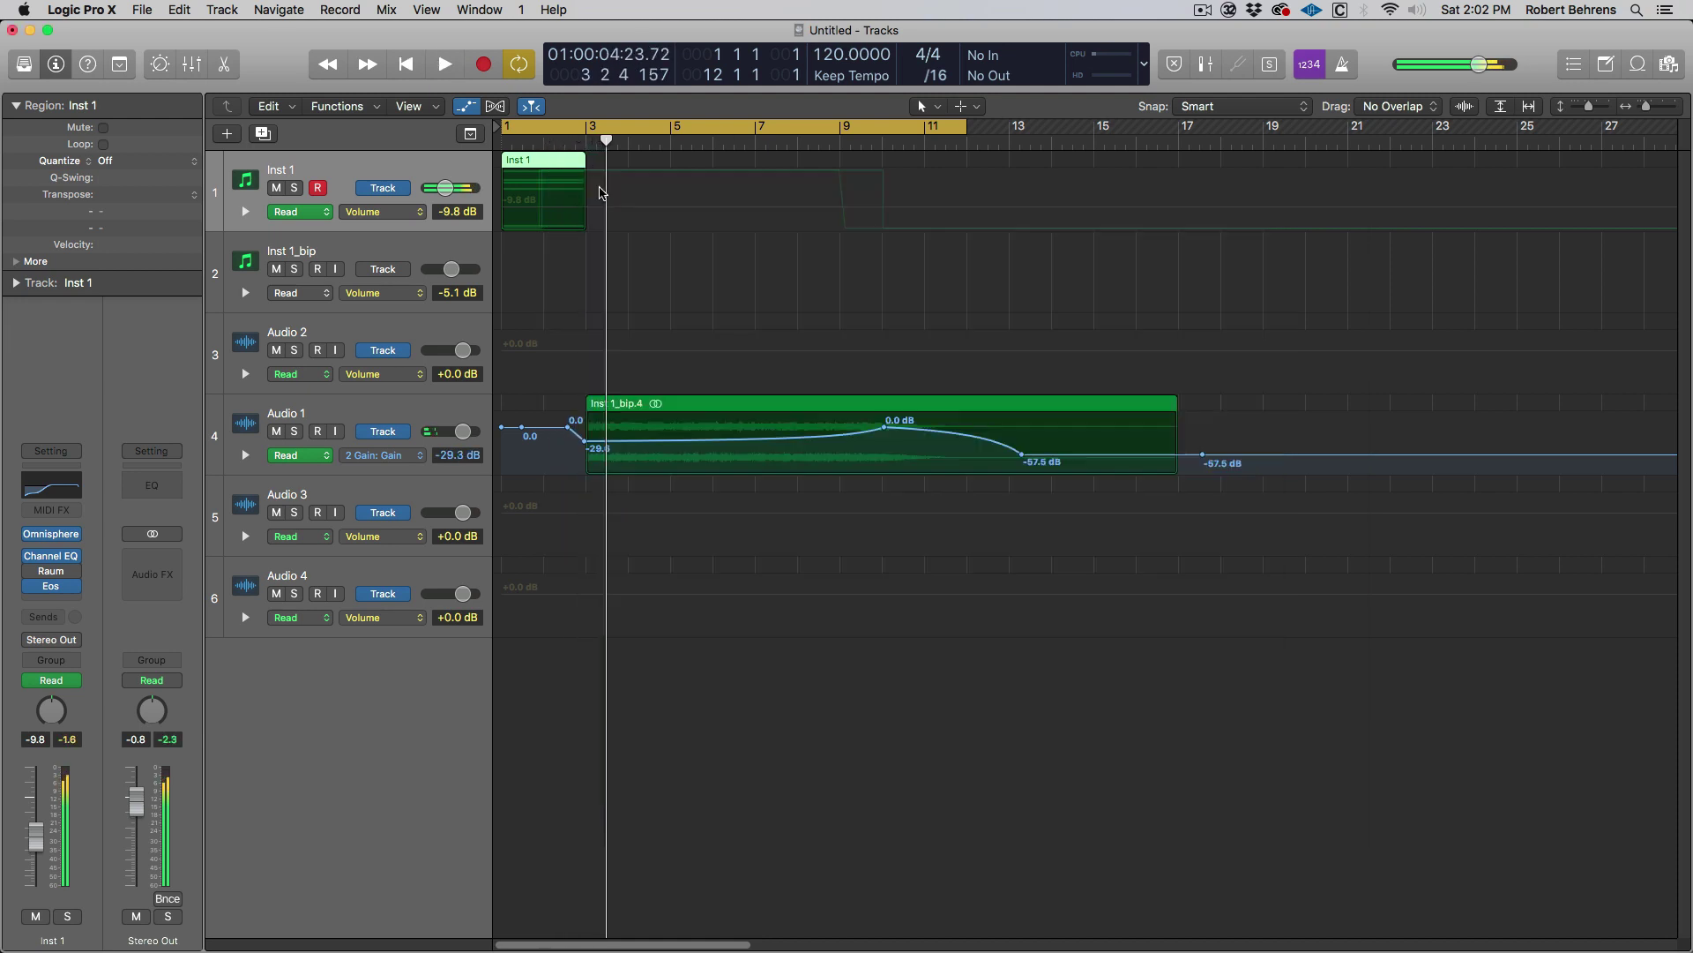
pyautogui.click(919, 145)
pyautogui.press('Return')
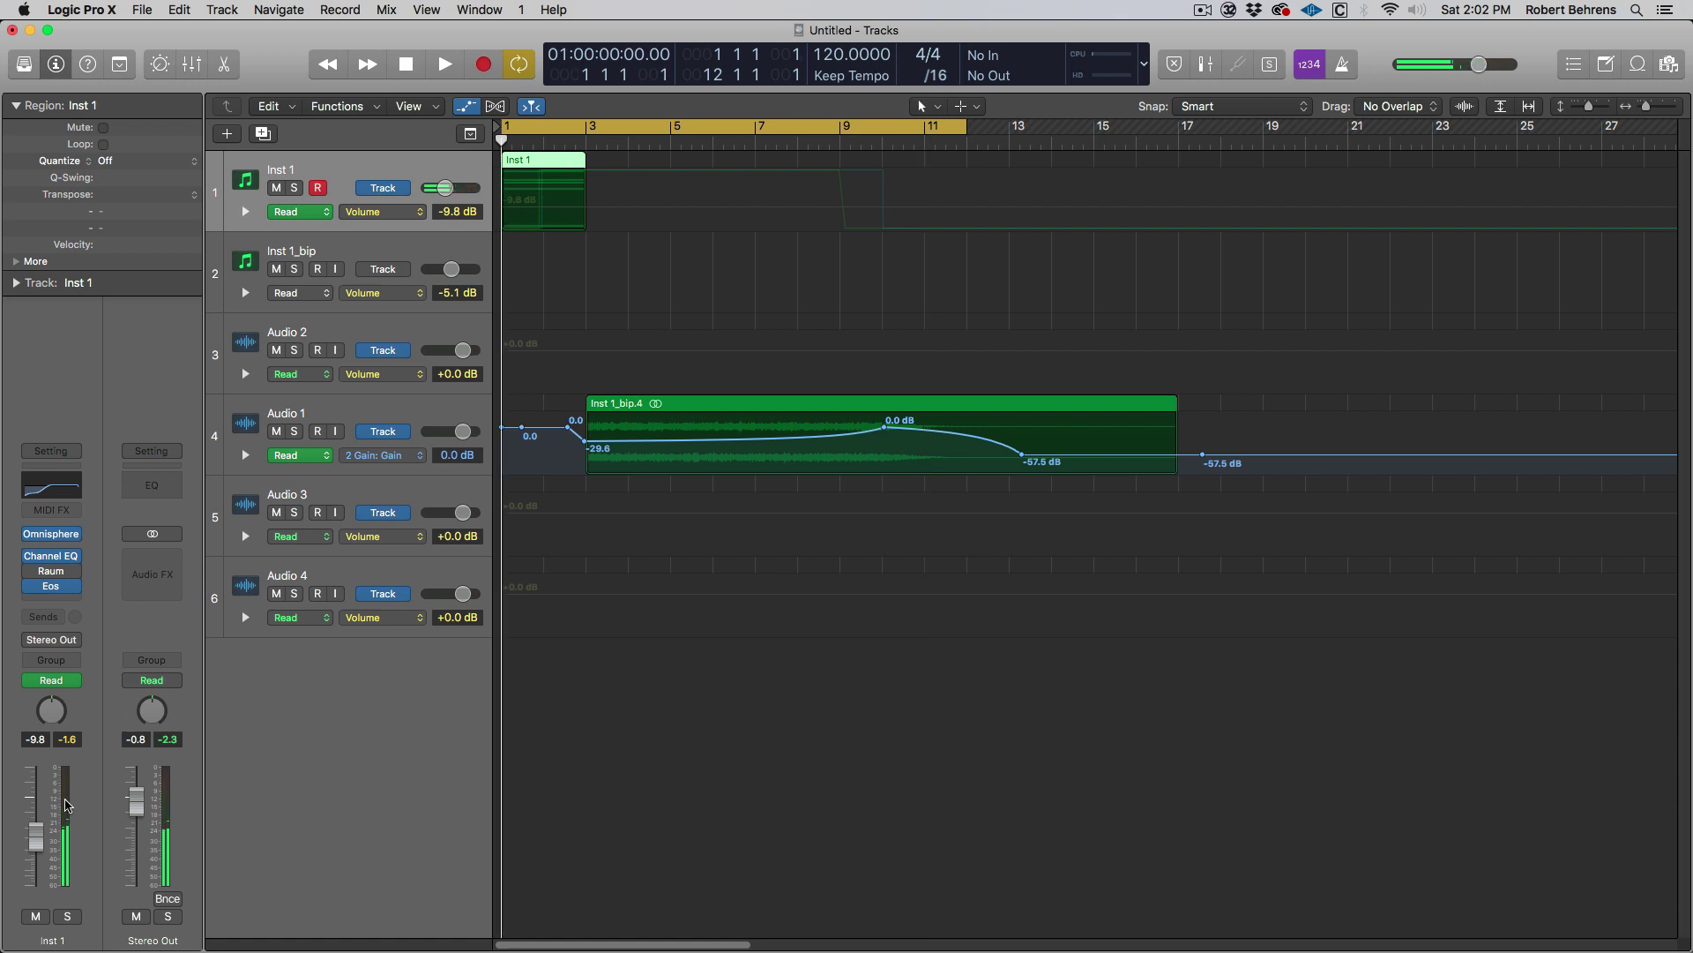
# Step: Lower the Inst 1 volume to -10.0 dB and Omnisphere's Layer A level to -1.47 dB, and audition the quieter choir
pyautogui.moveTo(35, 833); pyautogui.dragTo(36, 837)
pyautogui.click(50, 534)
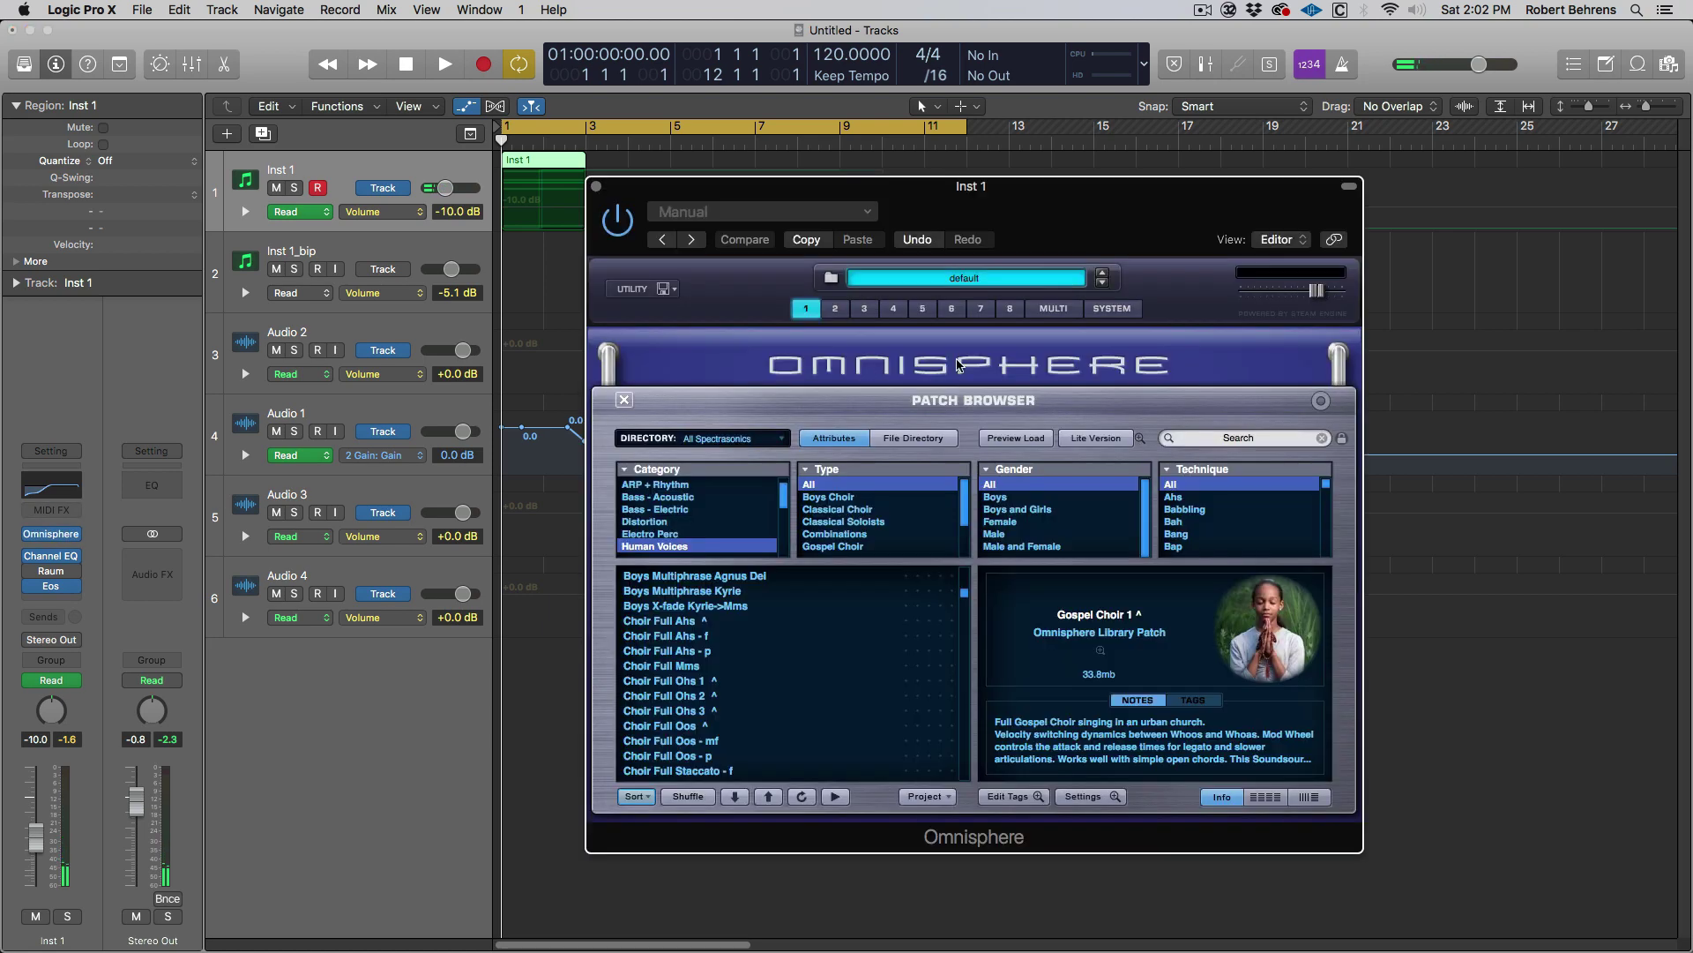
pyautogui.click(624, 400)
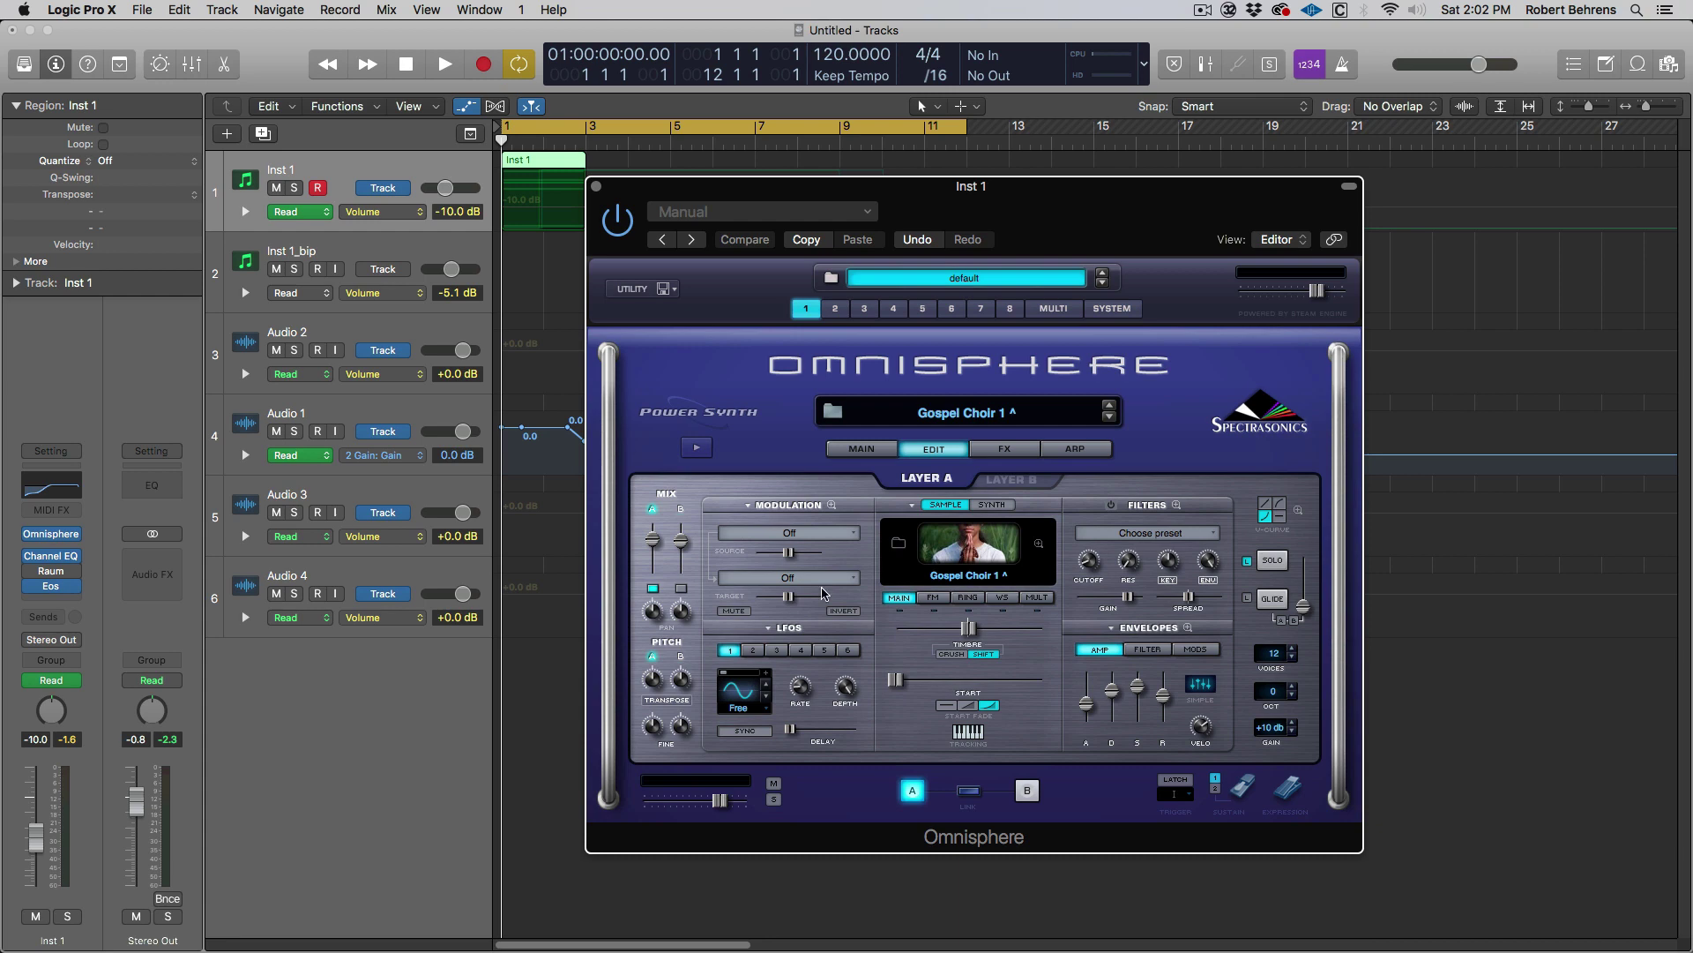
pyautogui.moveTo(717, 805); pyautogui.dragTo(713, 808)
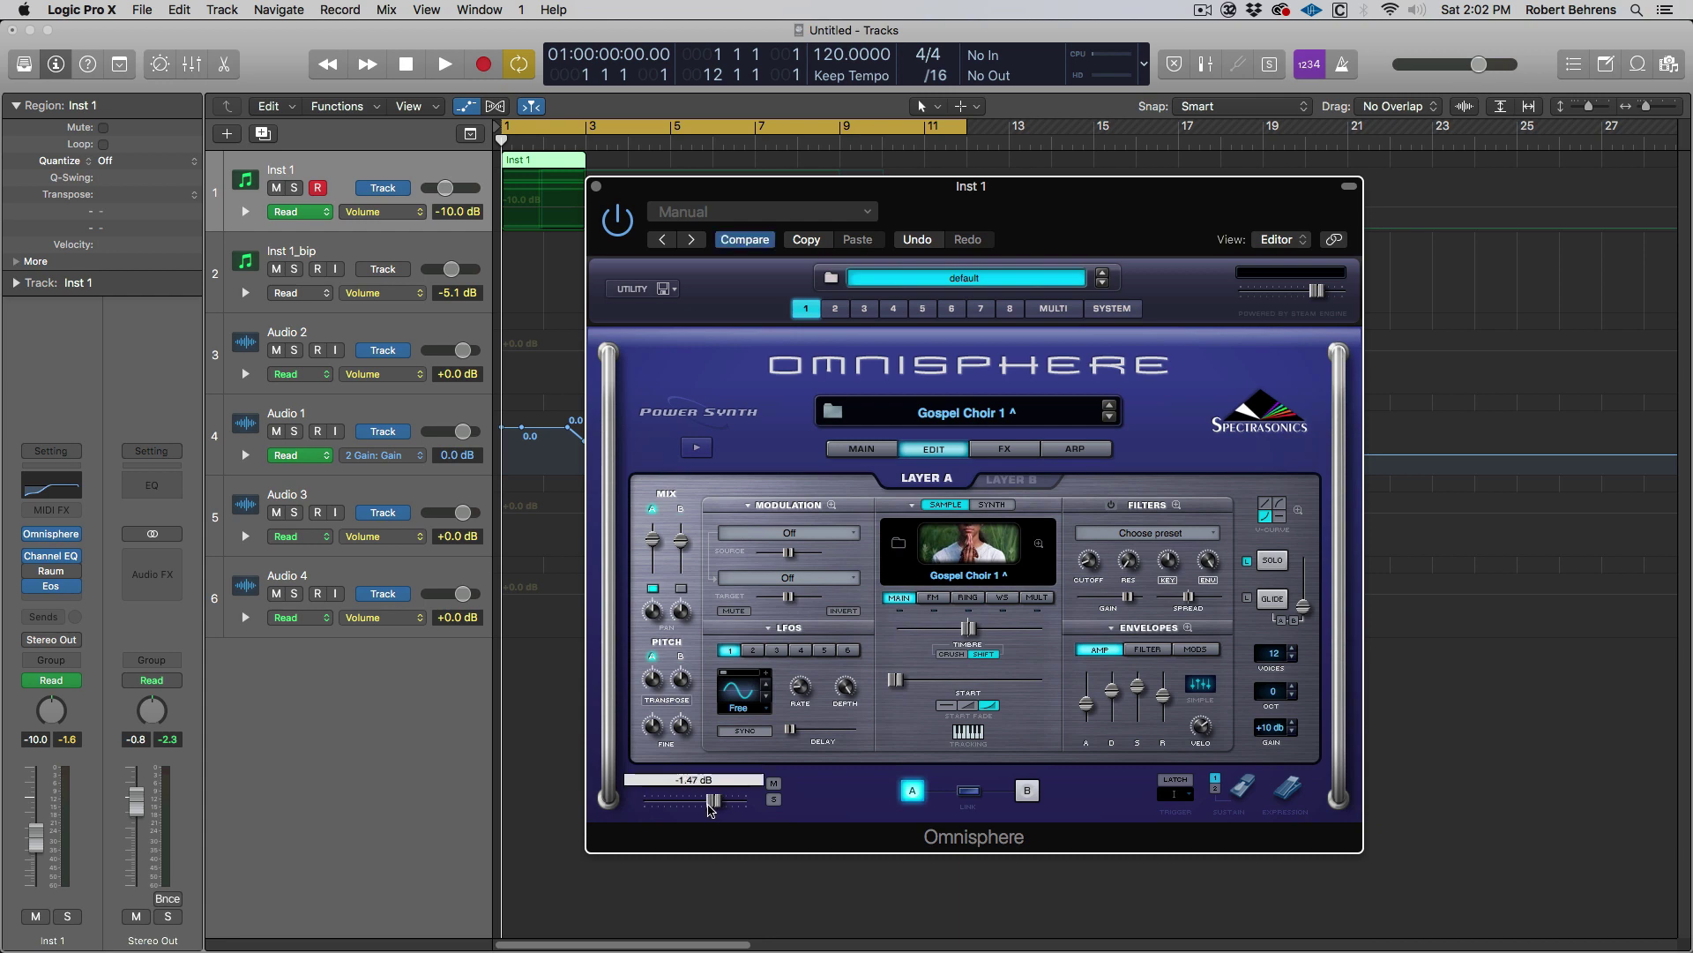
pyautogui.press('space')
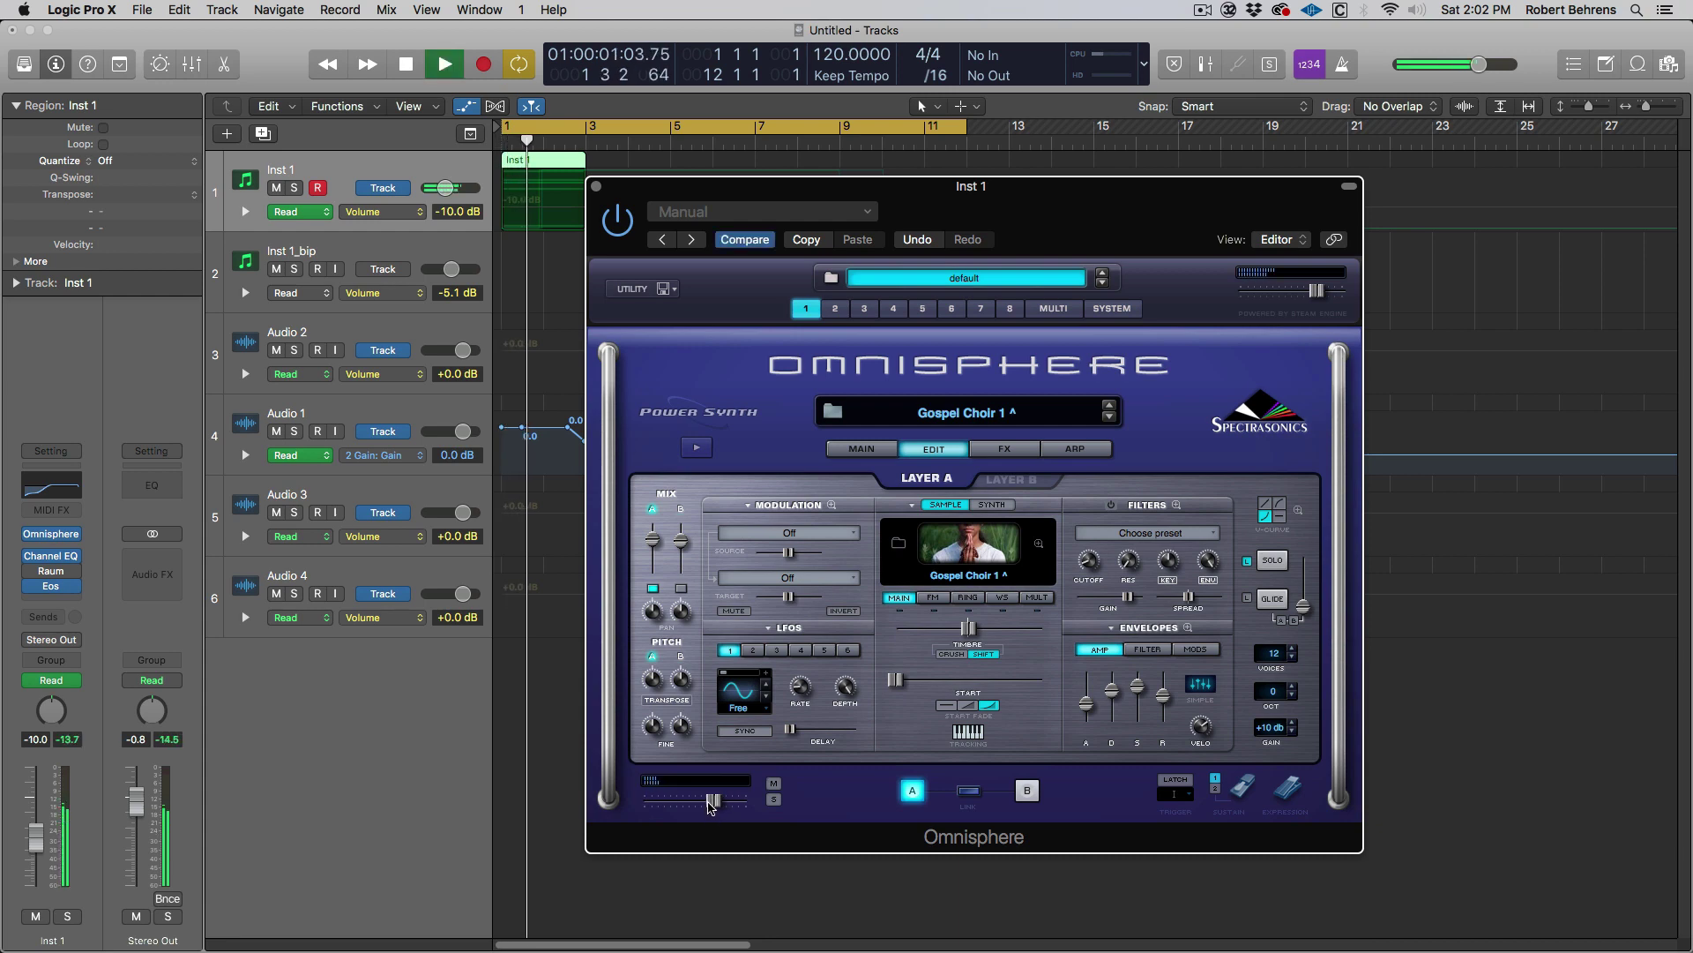
pyautogui.press('space')
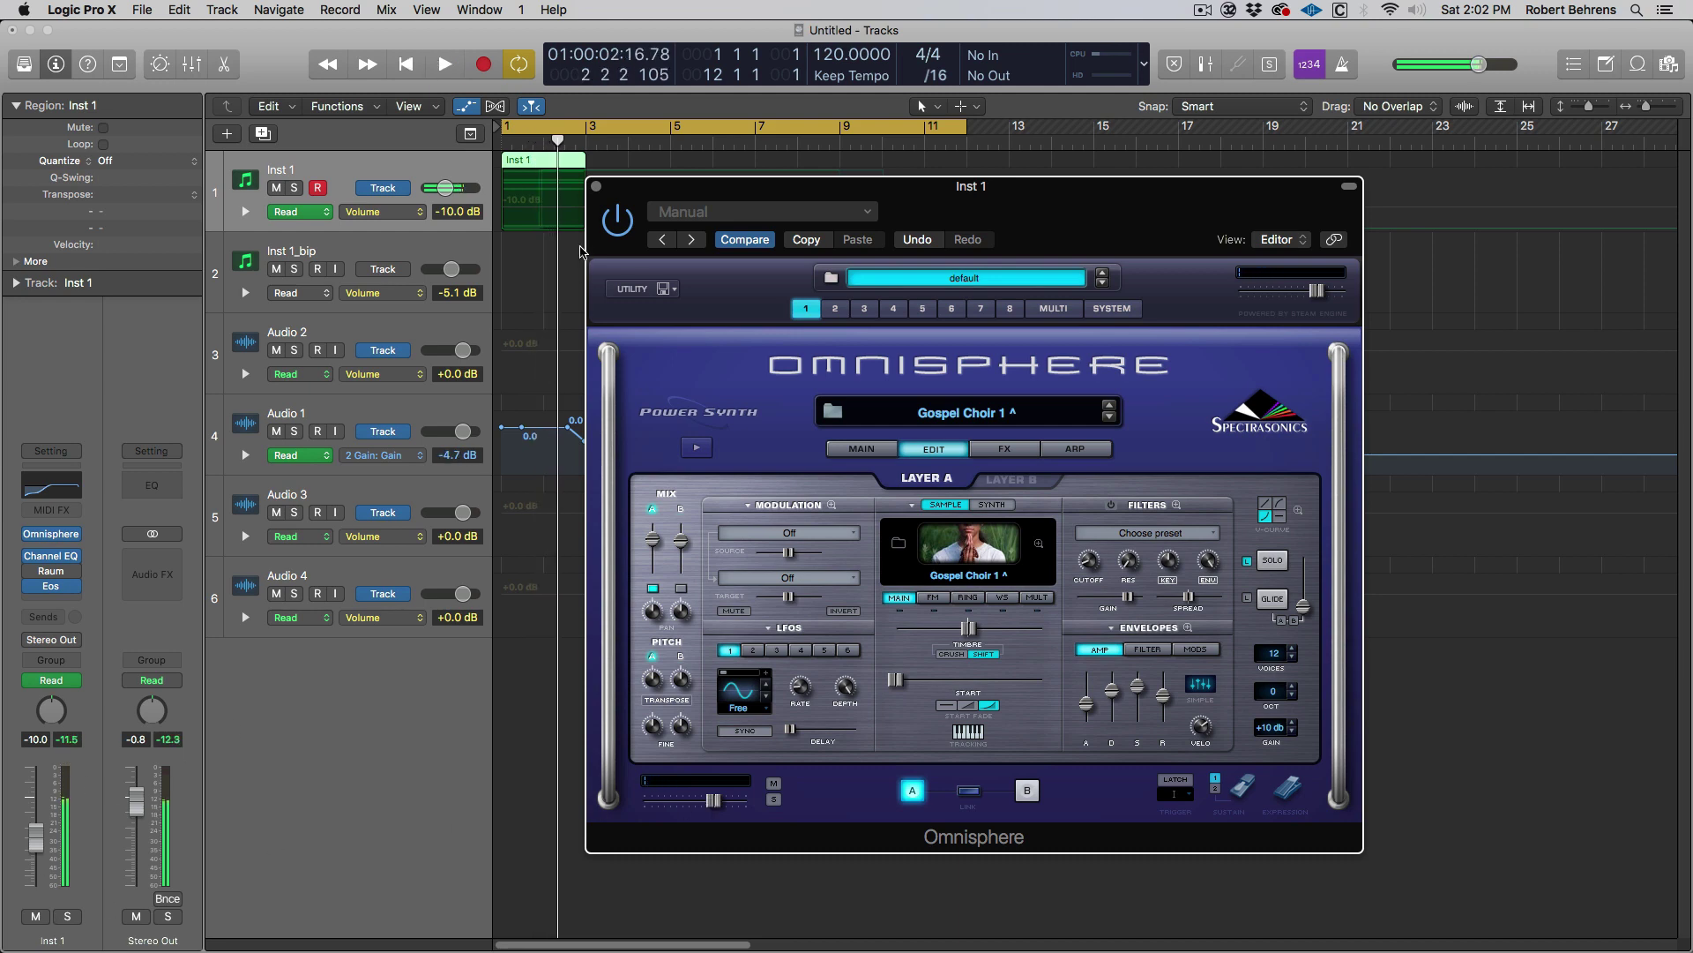
pyautogui.click(596, 187)
pyautogui.press('Return')
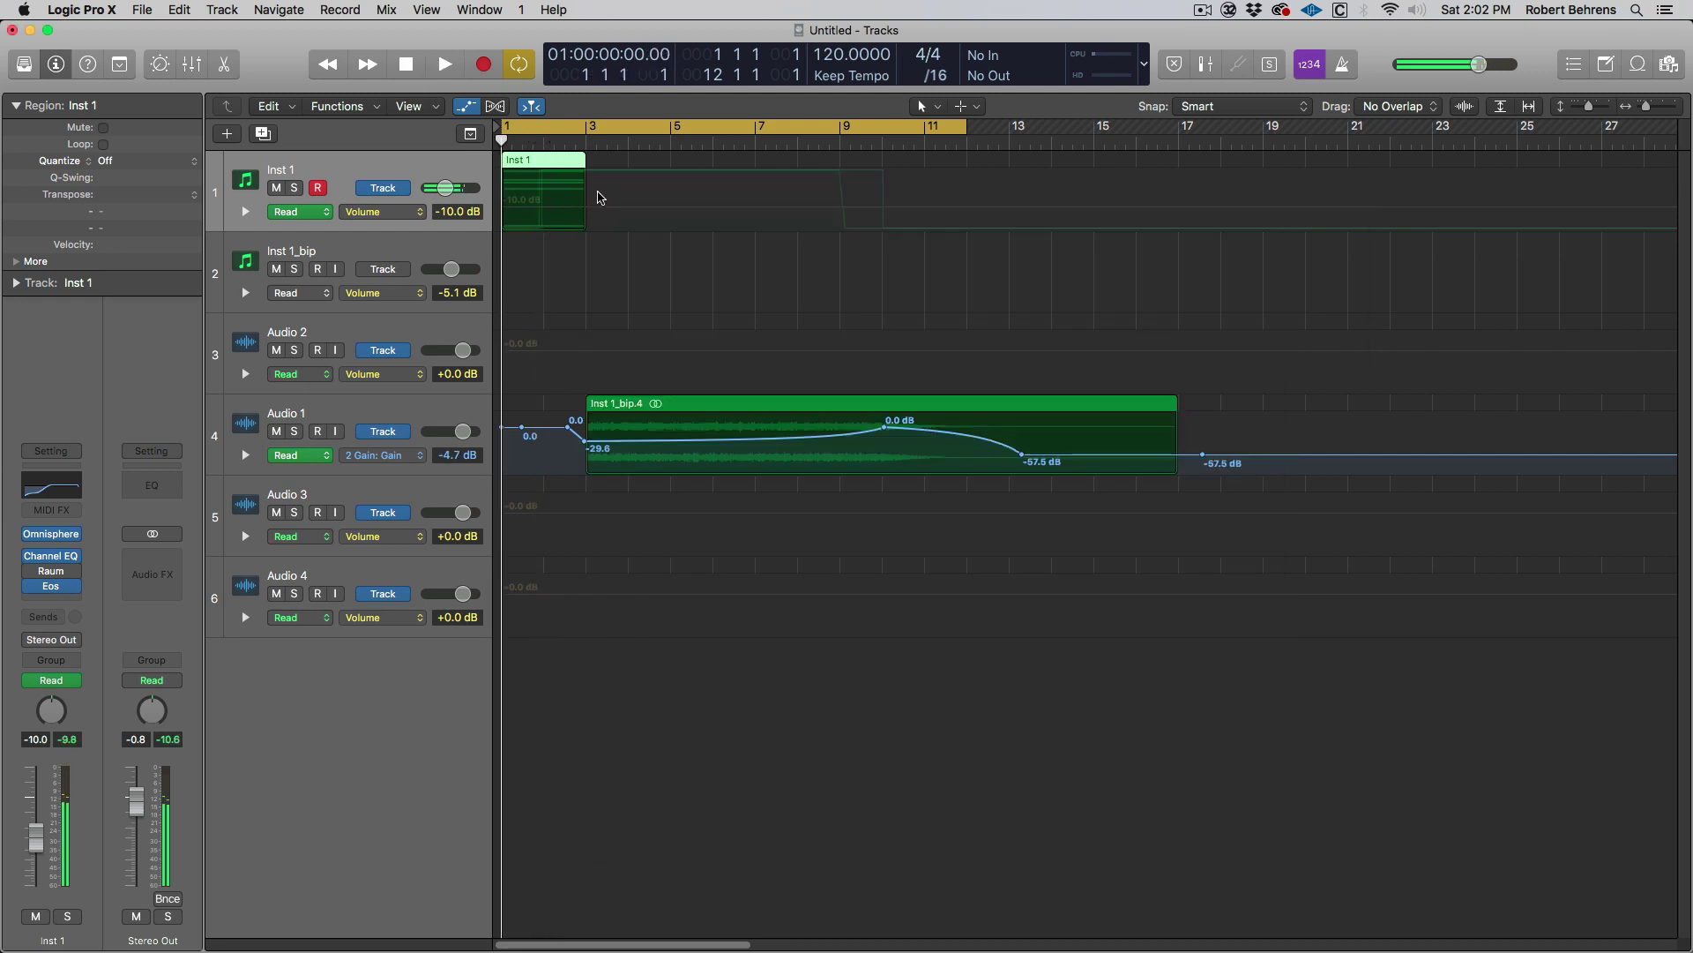
# Step: Bounce the Inst 1 region in place to a new track, leaving the source and including the audio tail in file and region
pyautogui.rightClick(551, 163)
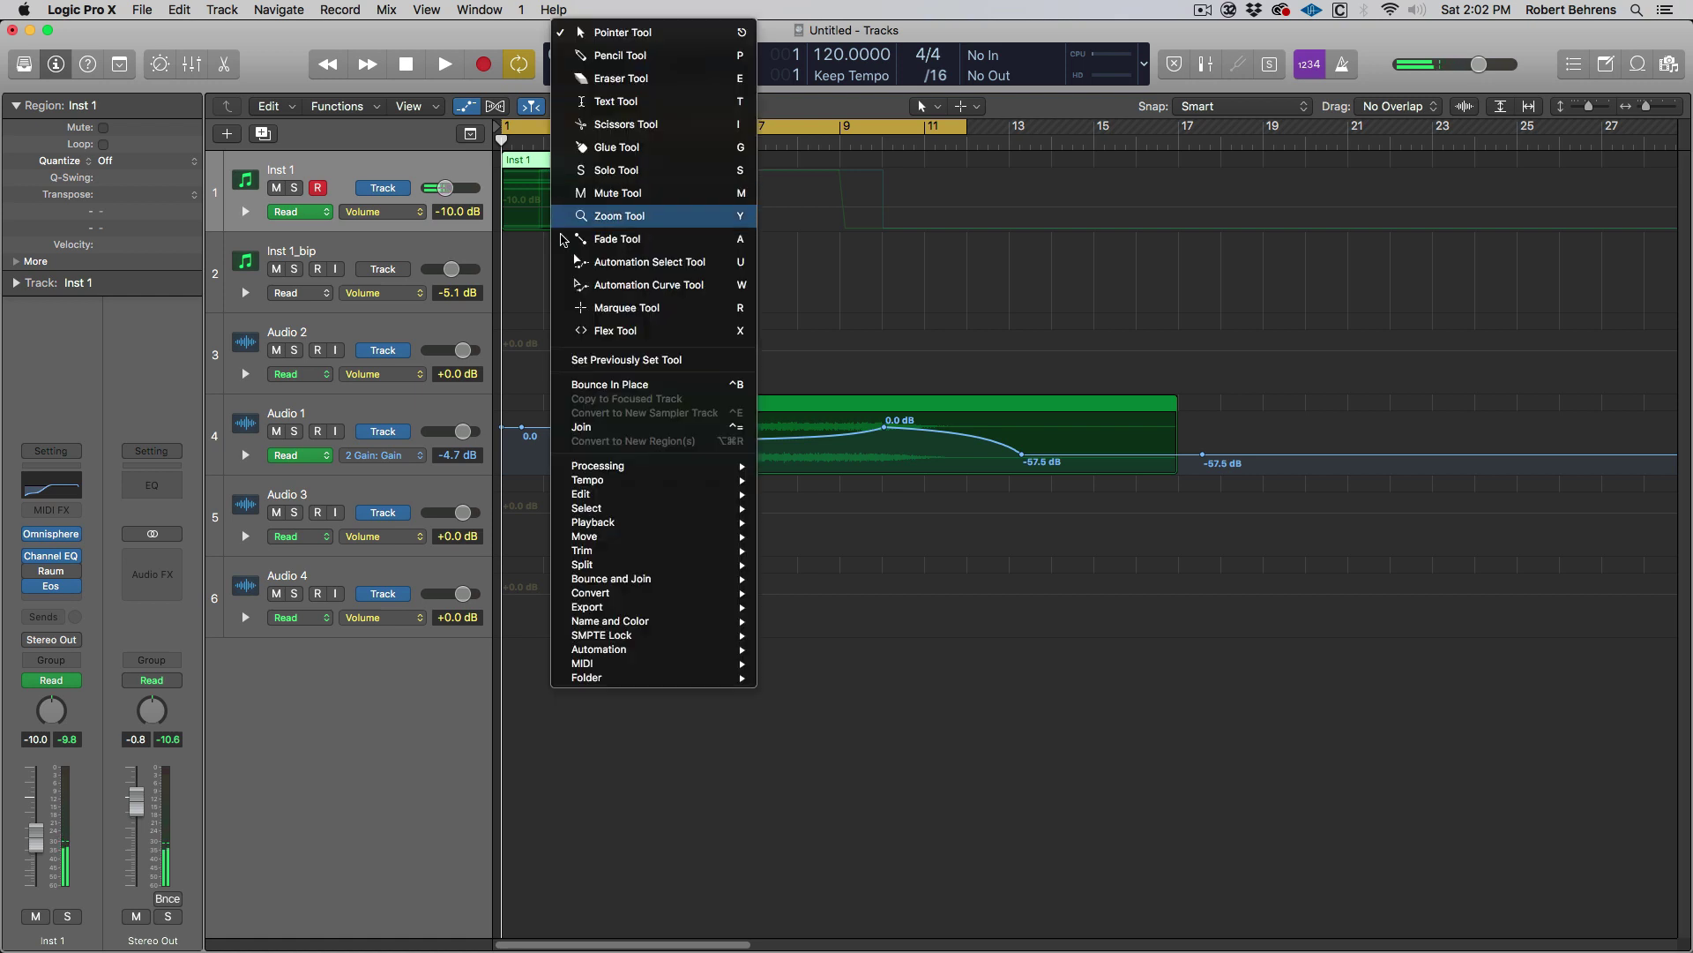
pyautogui.click(605, 385)
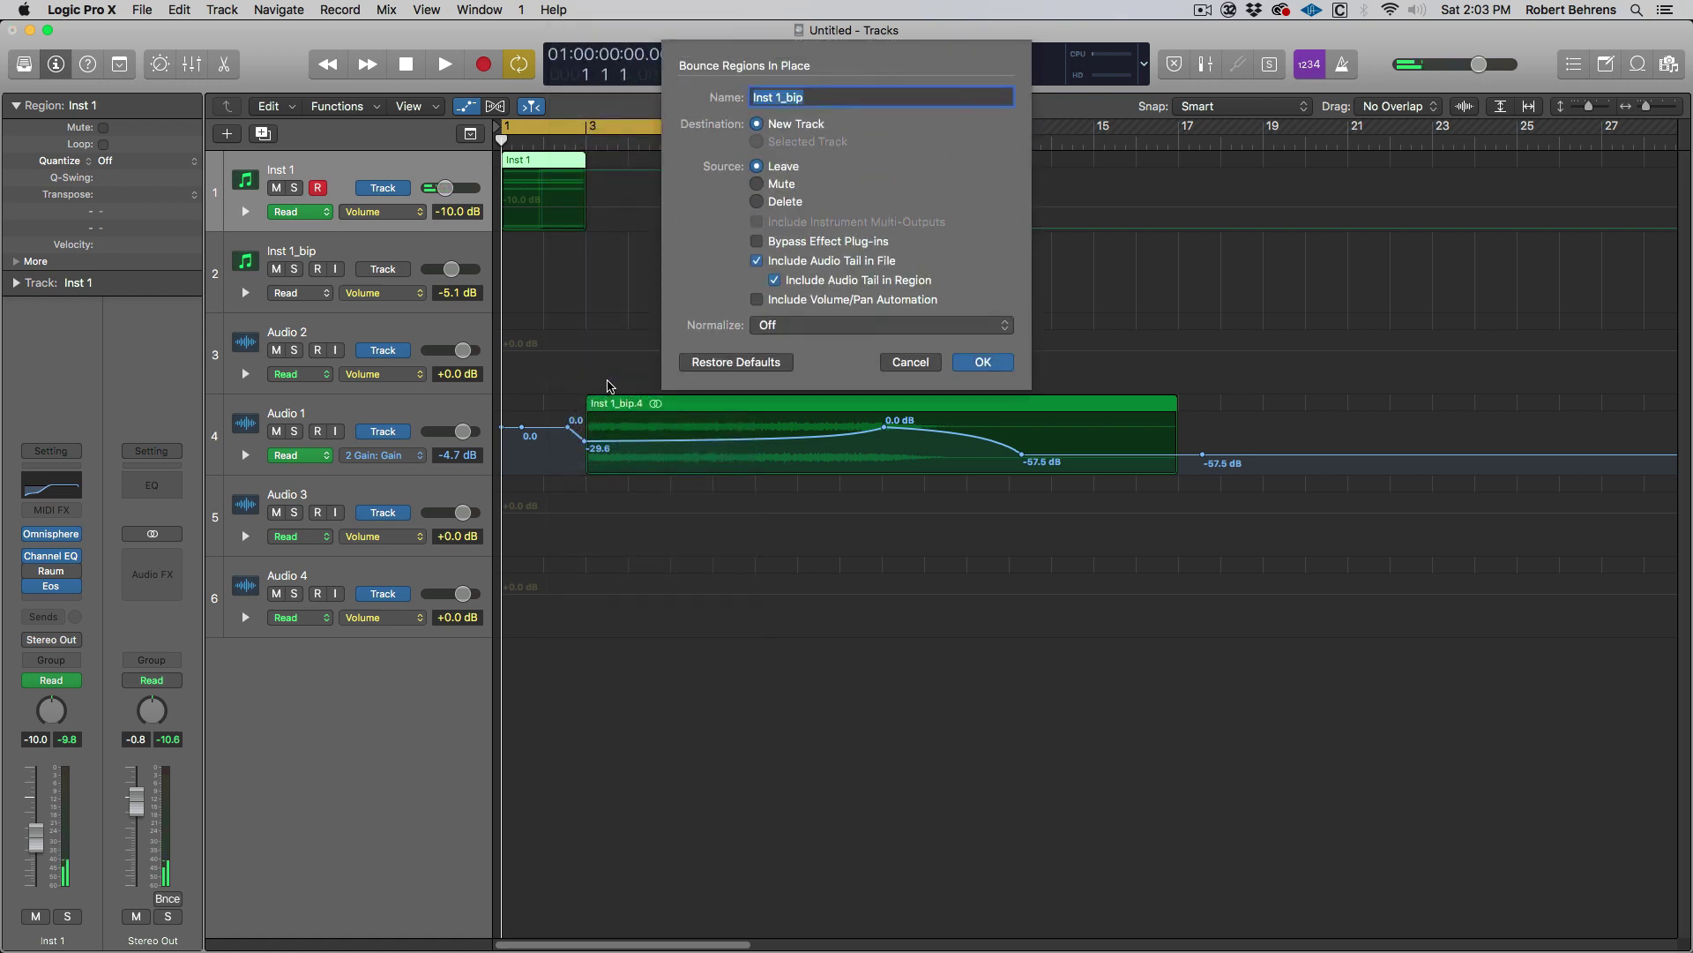
pyautogui.click(991, 362)
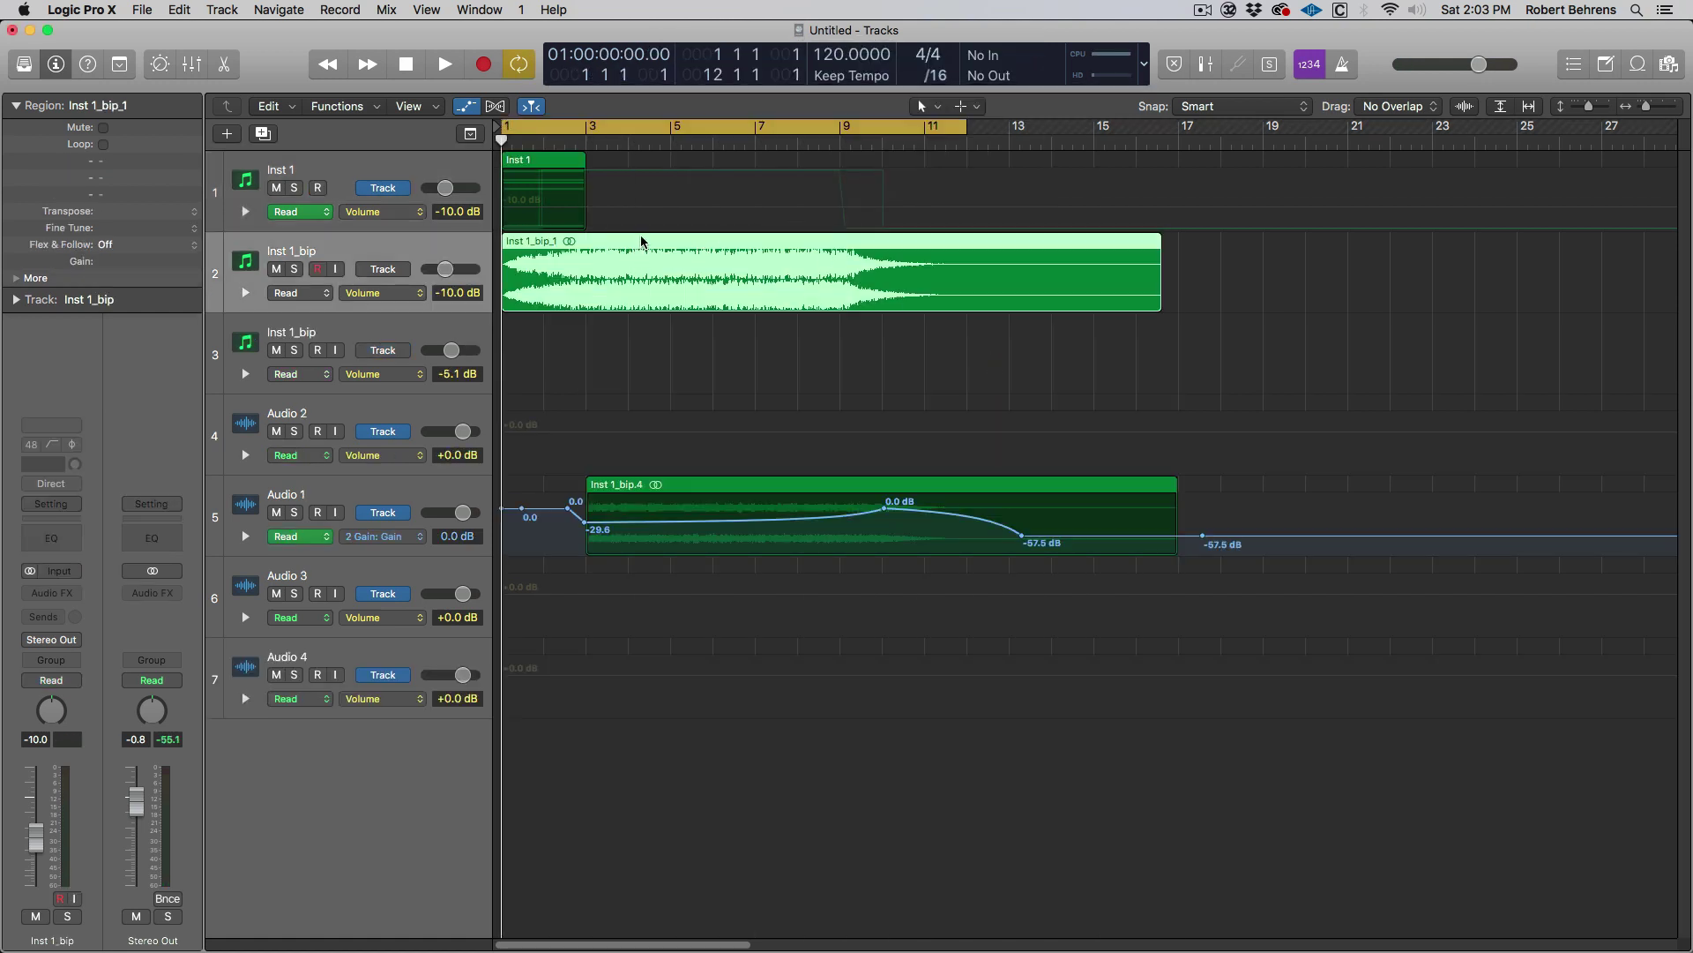
# Step: Move the bounced choir region to Audio 2, delete the older empty Inst 1_bip track, and shift the region two bars earlier to end near bar 17
pyautogui.moveTo(641, 241); pyautogui.dragTo(745, 434)
pyautogui.click(403, 332)
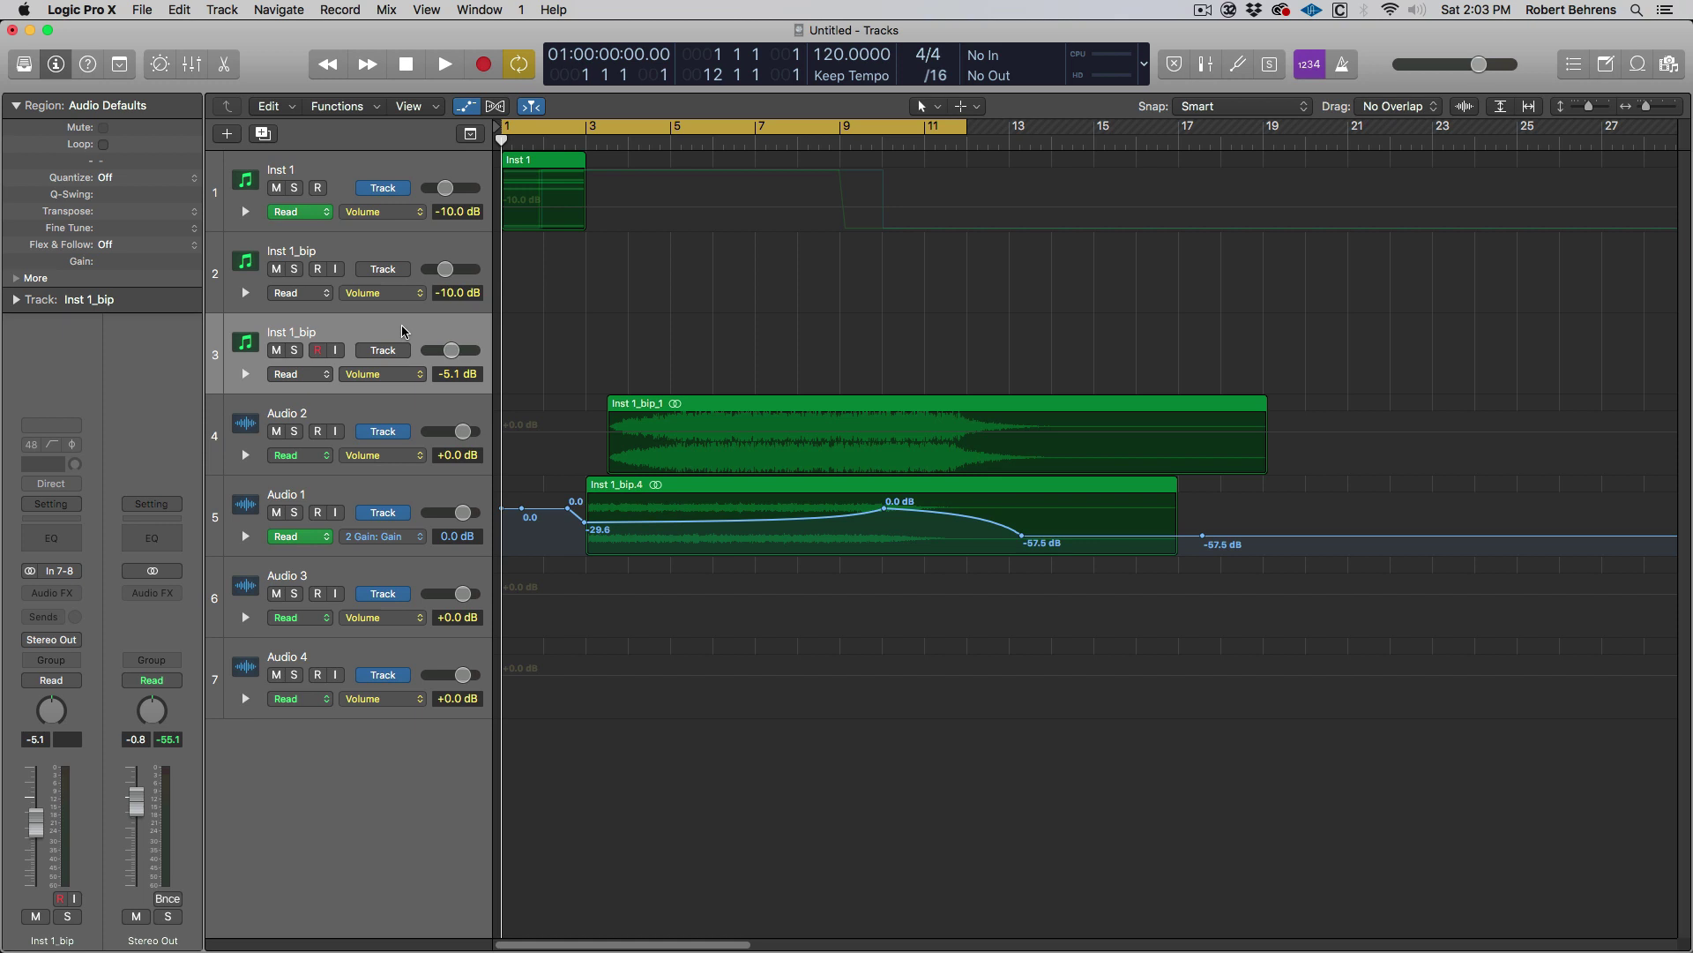
pyautogui.press('super+BackSpace')
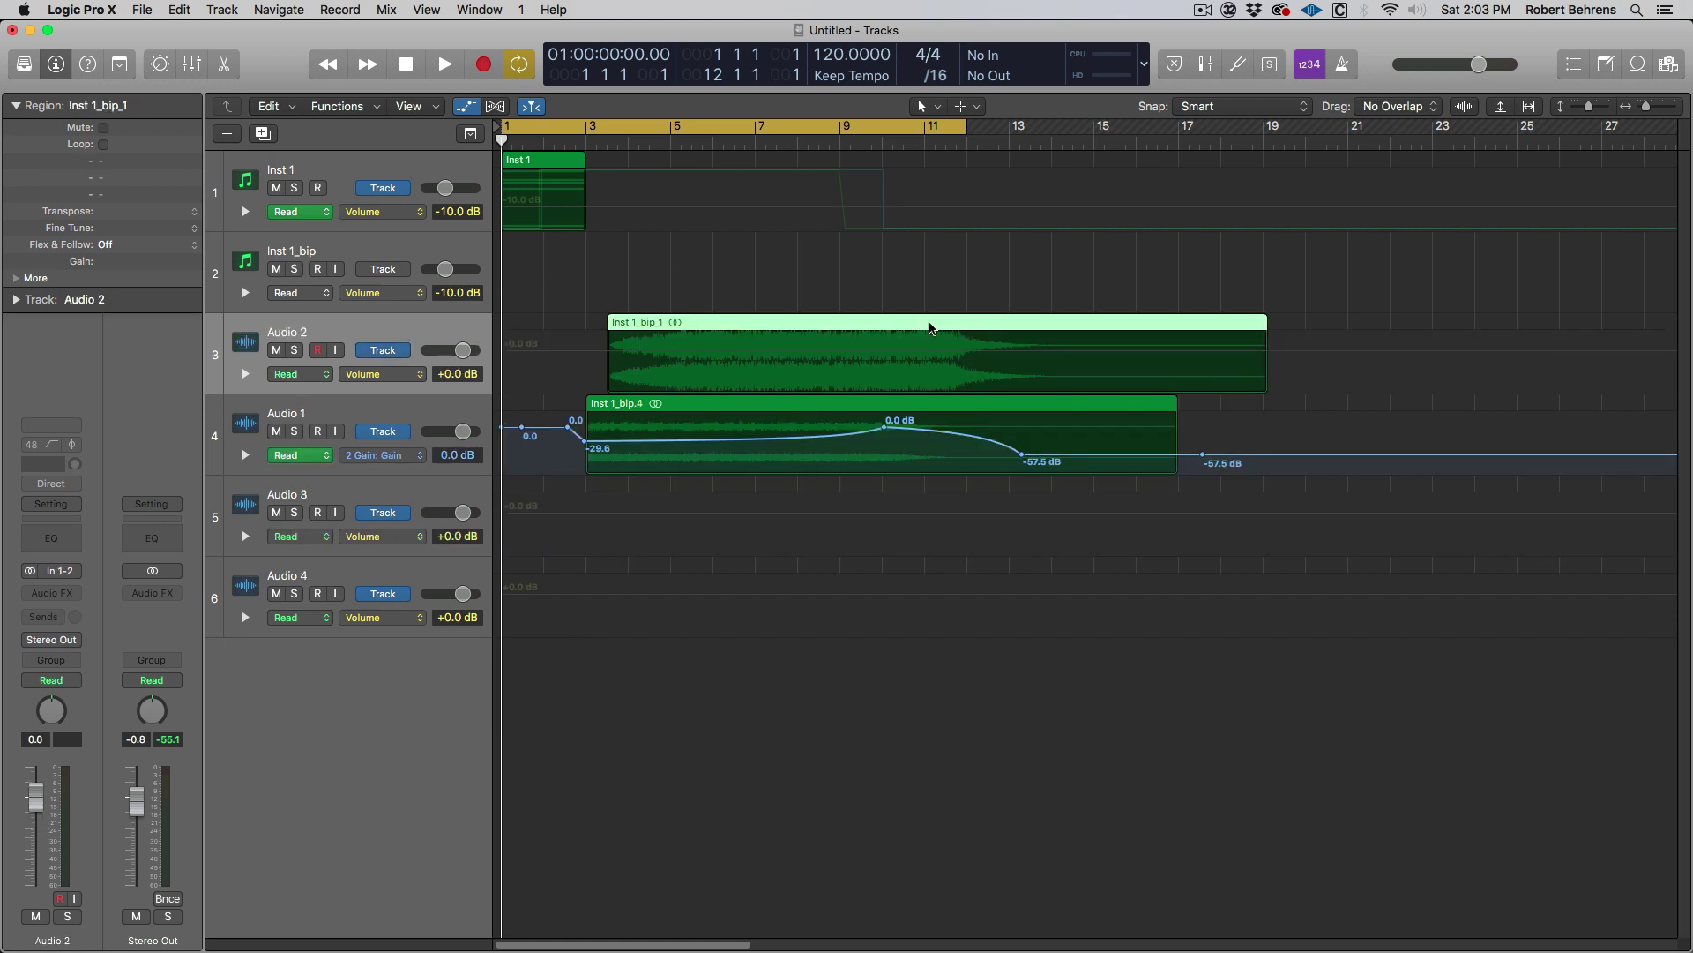
pyautogui.moveTo(933, 325); pyautogui.dragTo(854, 336)
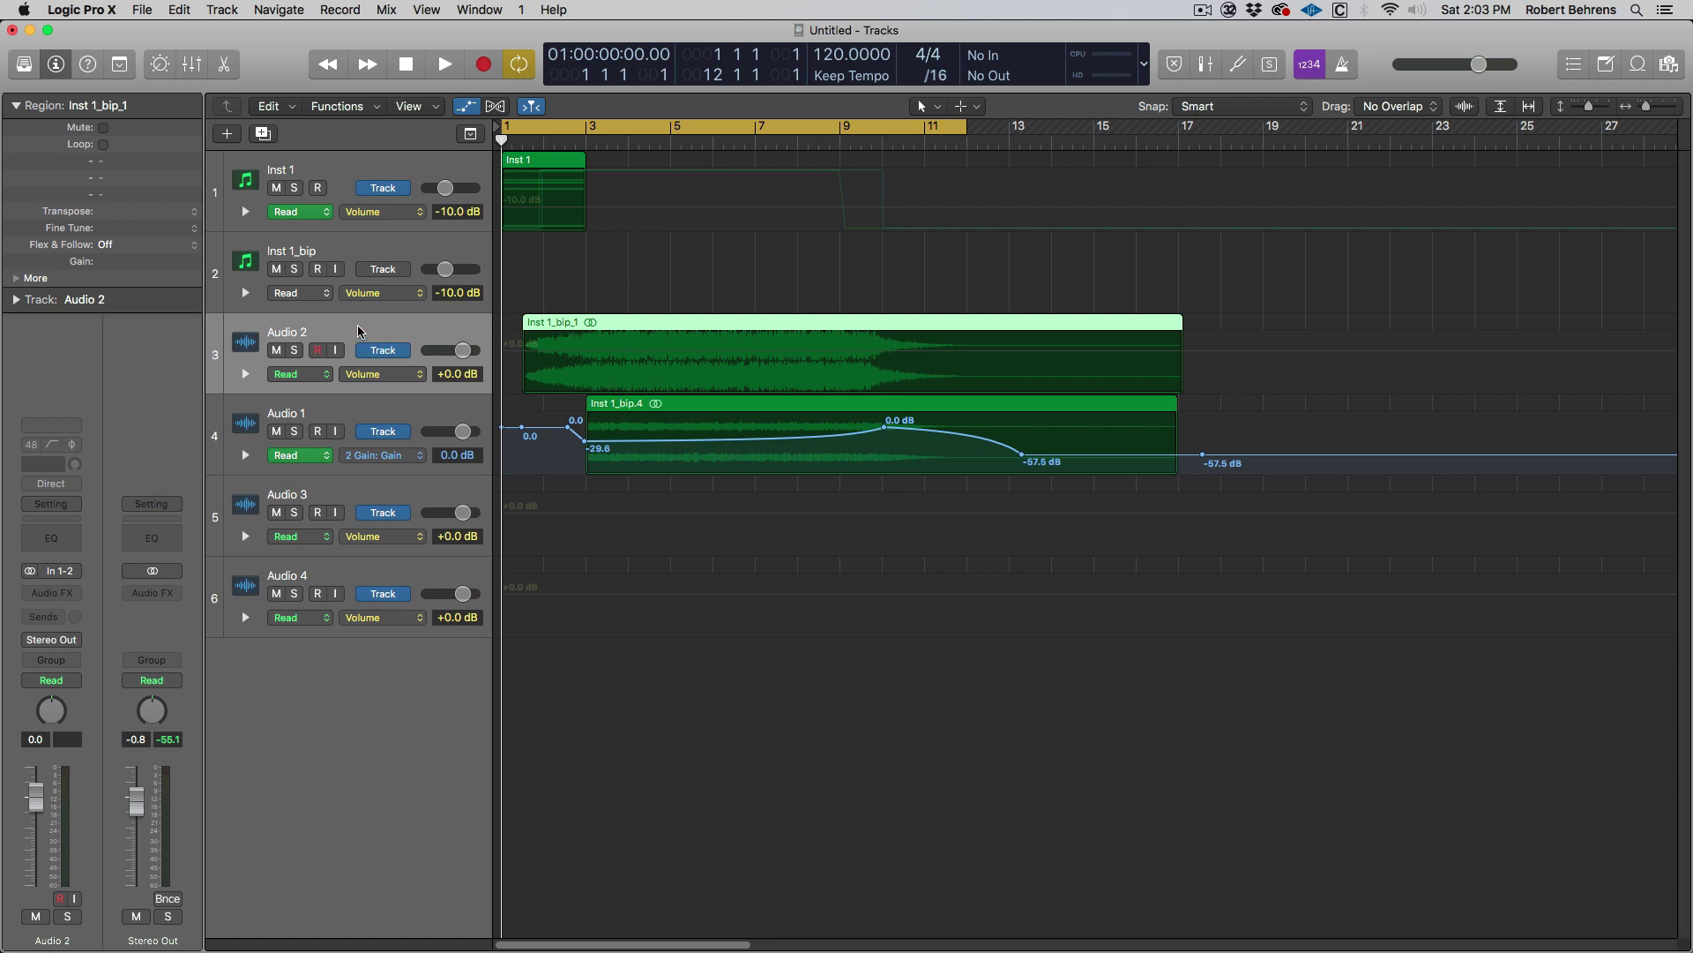
# Step: Solo Audio 2, play the bounced choir, and lower the track volume to -8.0 dB
pyautogui.press('space')
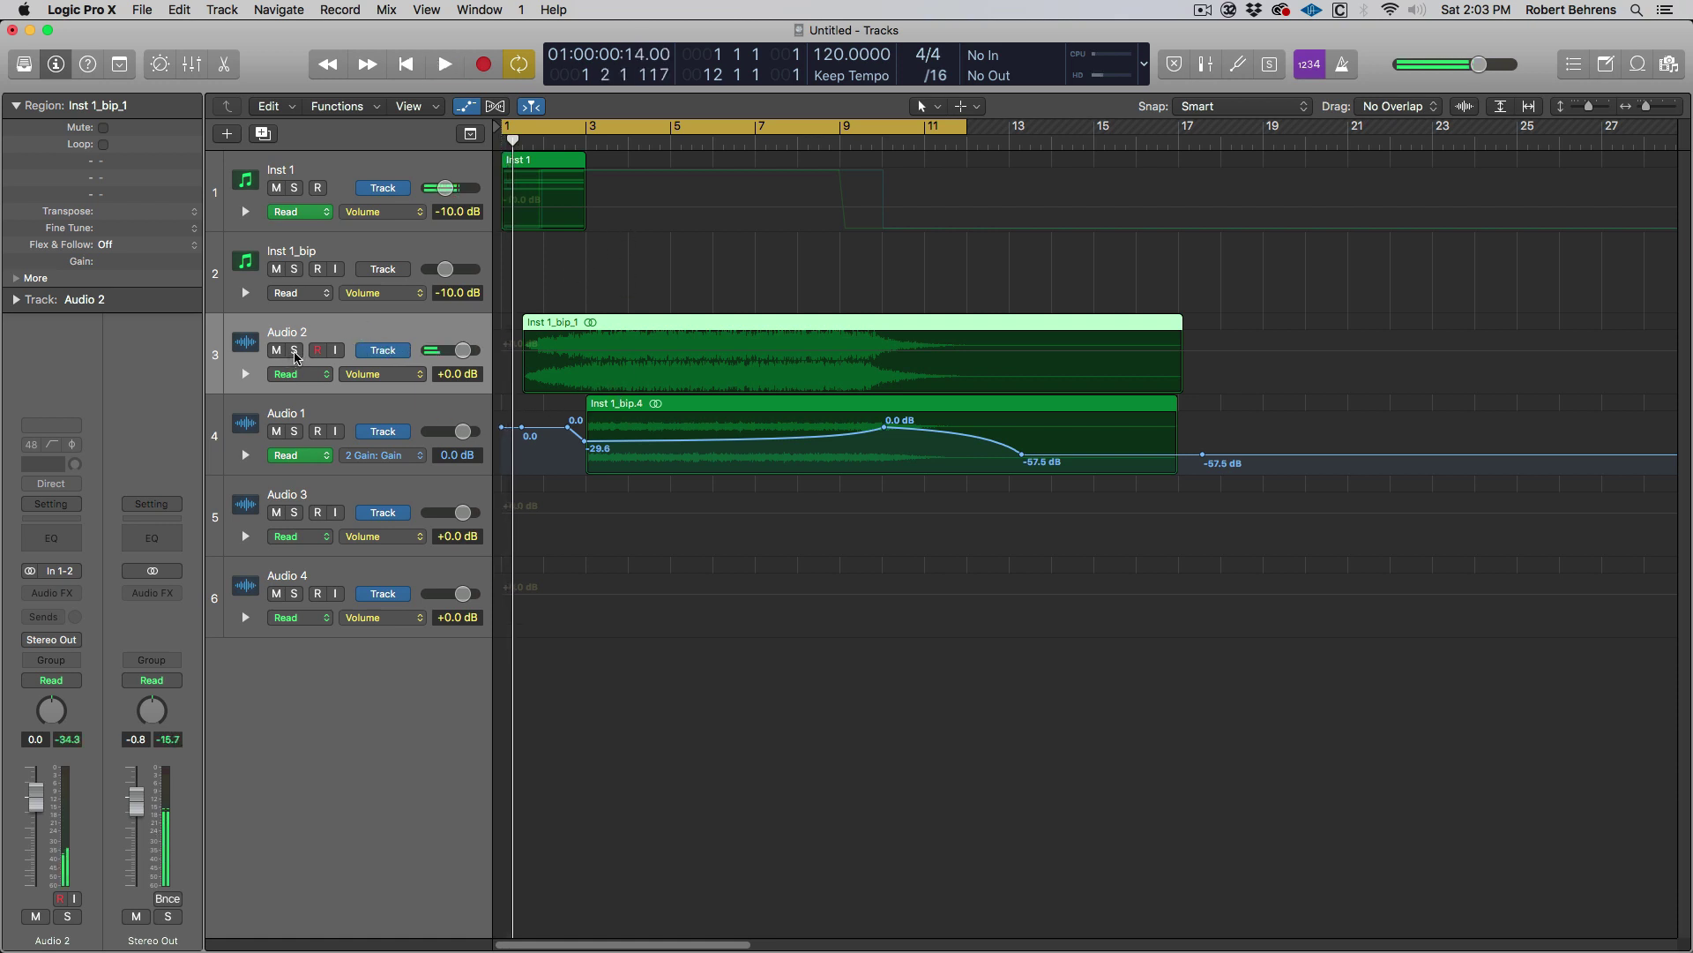
pyautogui.click(294, 351)
pyautogui.press('space')
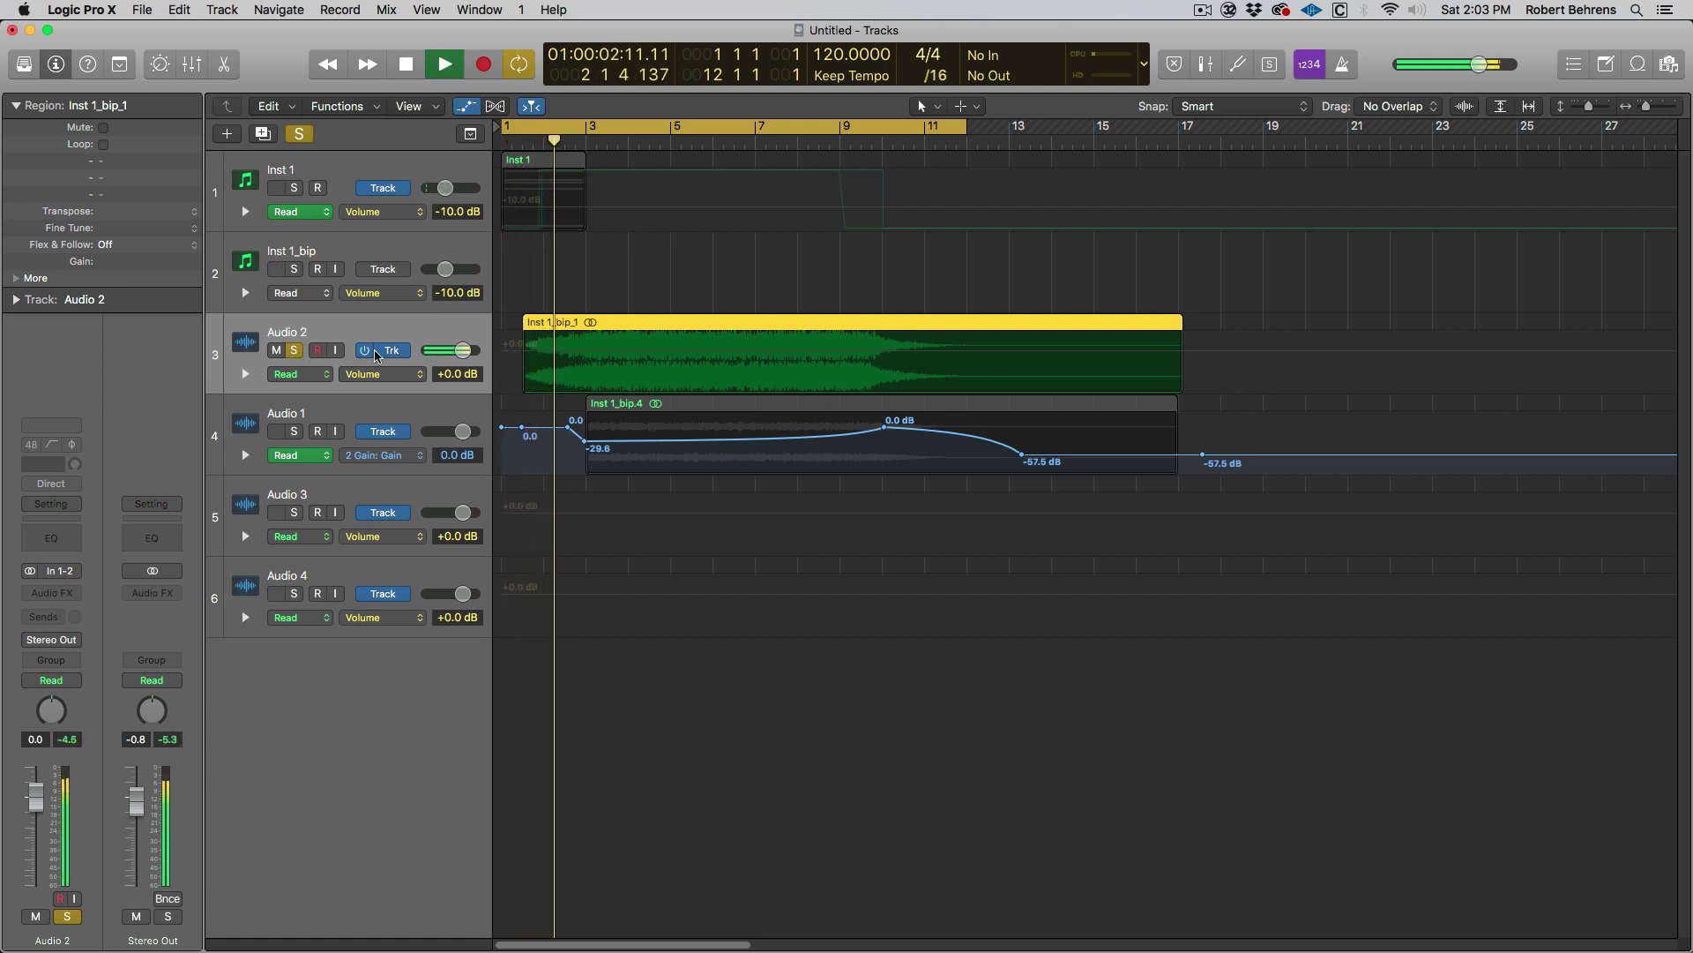
pyautogui.moveTo(35, 816); pyautogui.dragTo(35, 843)
pyautogui.press('space')
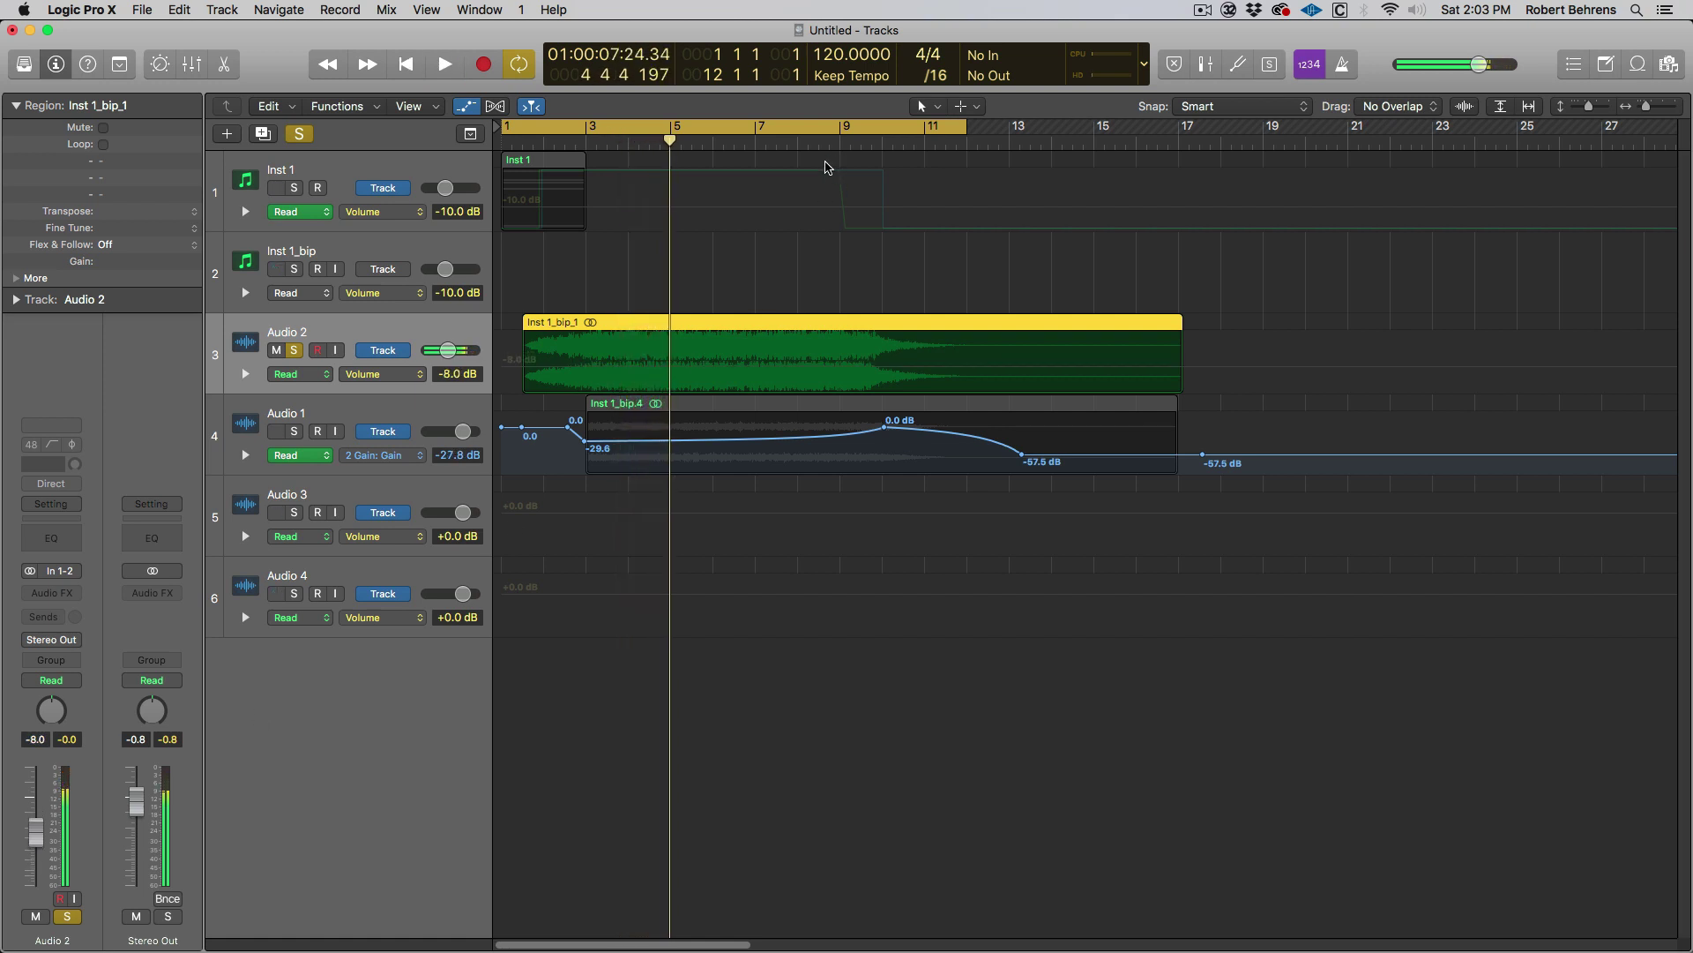
# Step: Split the choir region on Audio 2 at bar 4 and delete the part before the split
pyautogui.moveTo(671, 141); pyautogui.dragTo(629, 141)
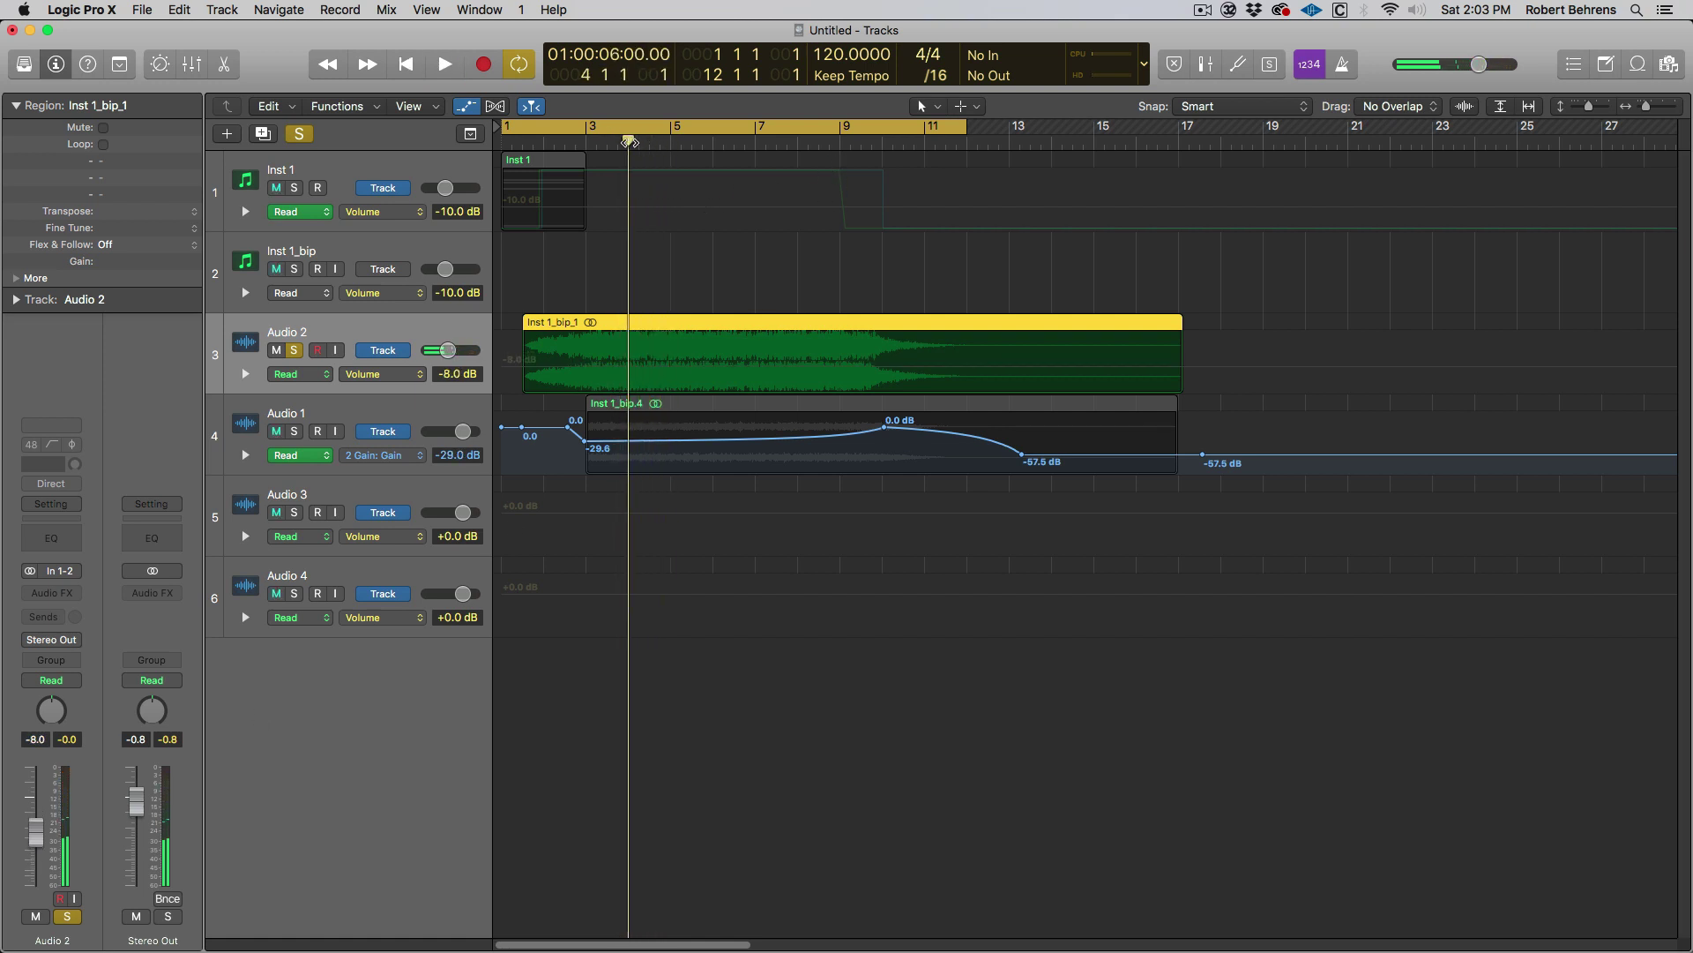
pyautogui.press('super+t')
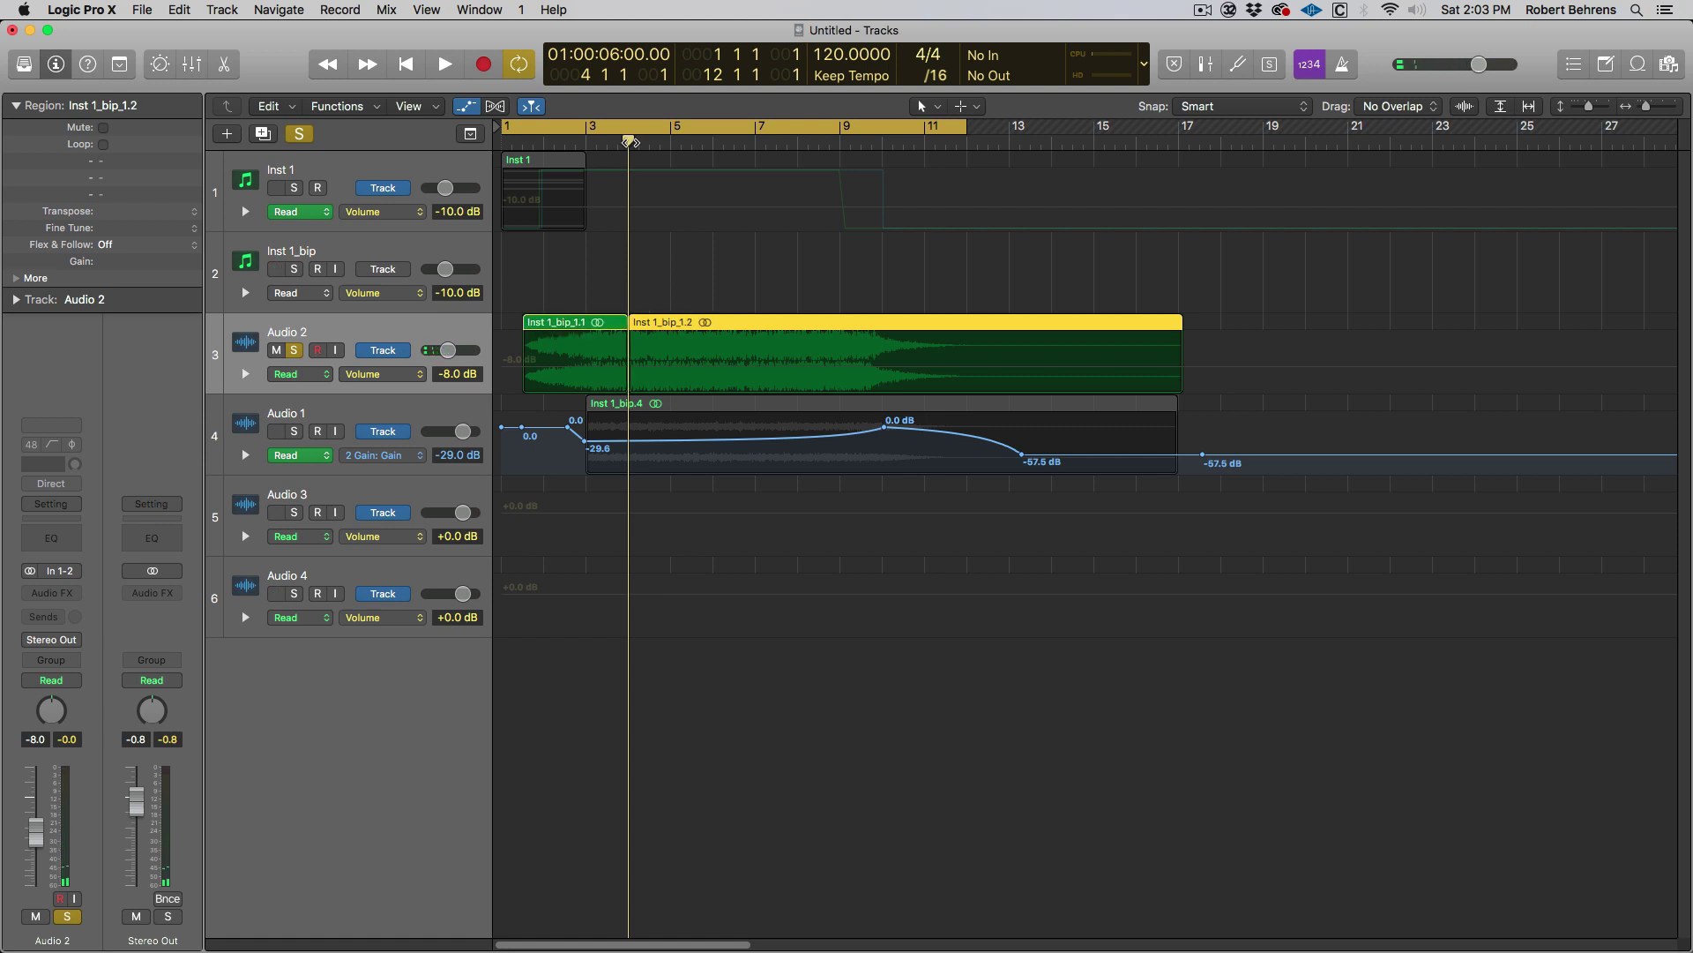
pyautogui.click(575, 332)
pyautogui.press('Delete')
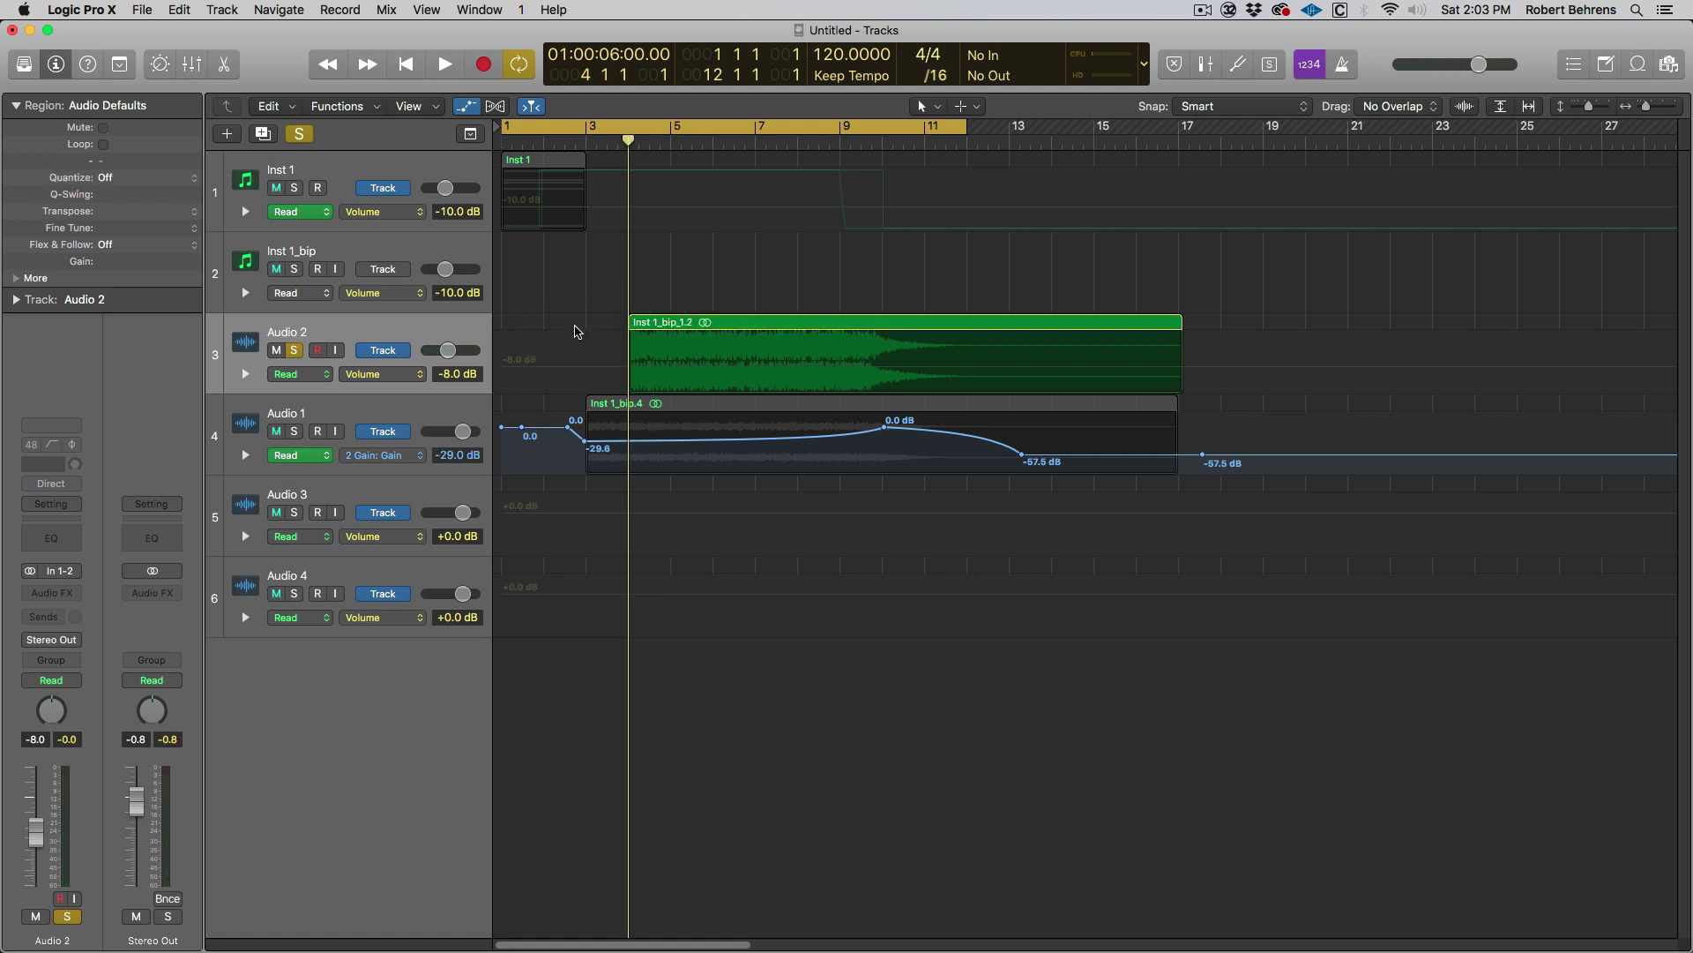
# Step: Add a Gain plug-in to Audio 2 in Touch mode and automate its gain rising from about -33 dB at bar 4 to 0.0 dB at bar 9
pyautogui.click(437, 331)
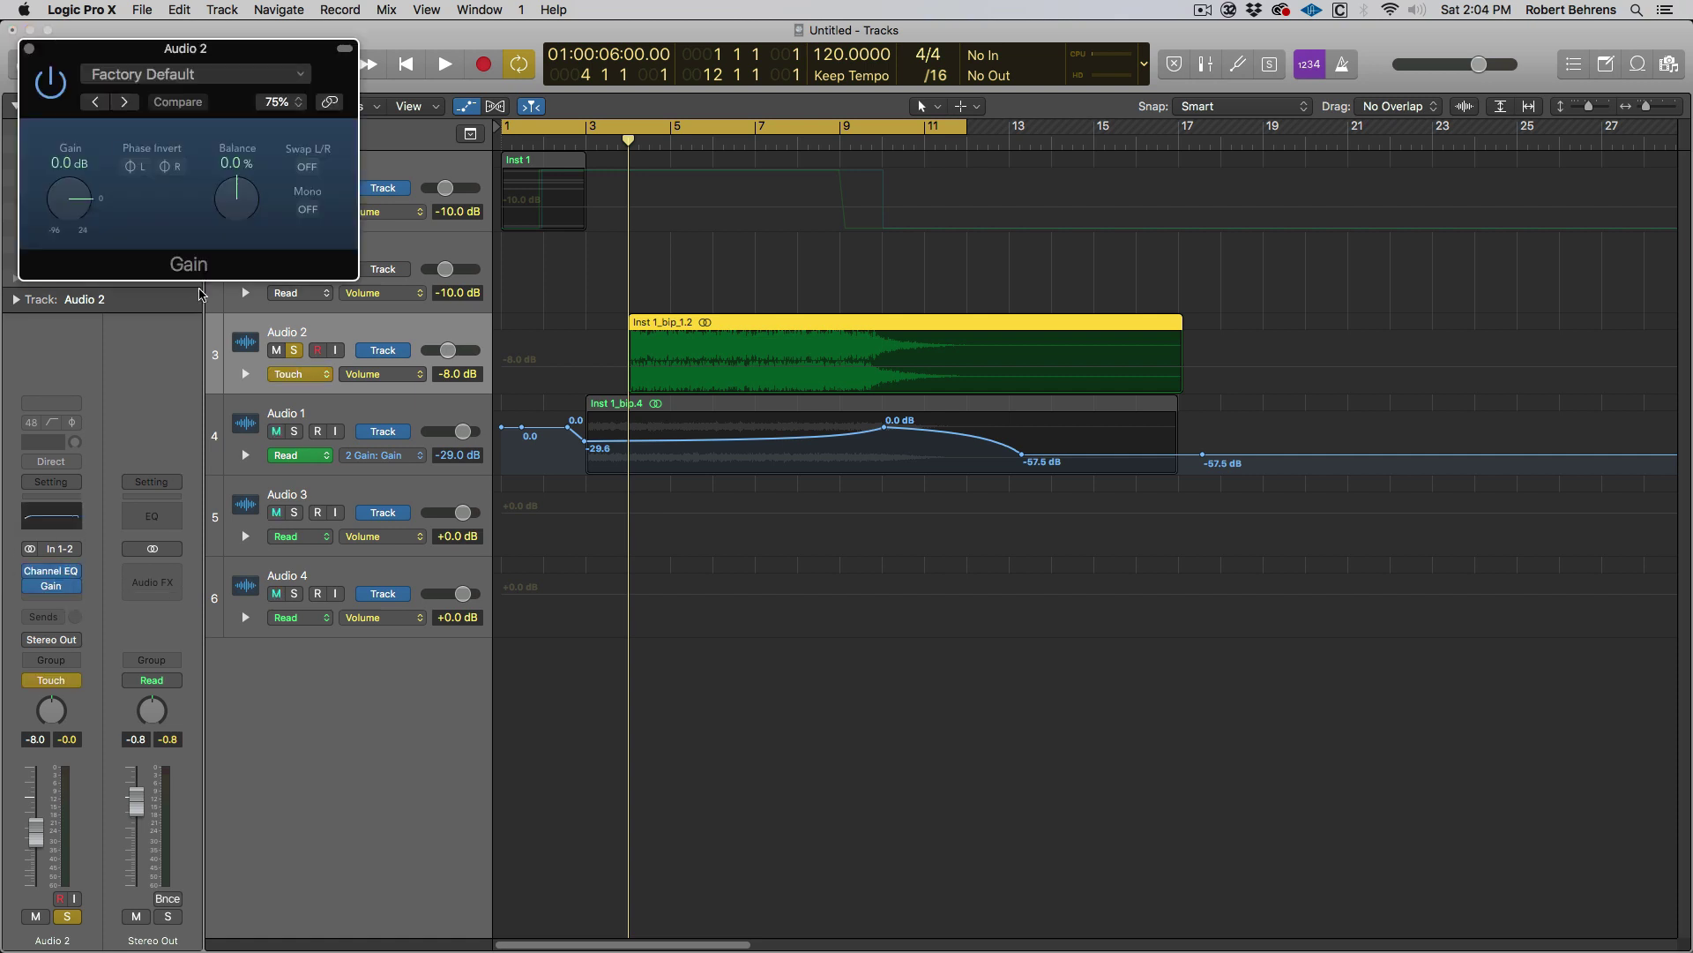
pyautogui.press('space')
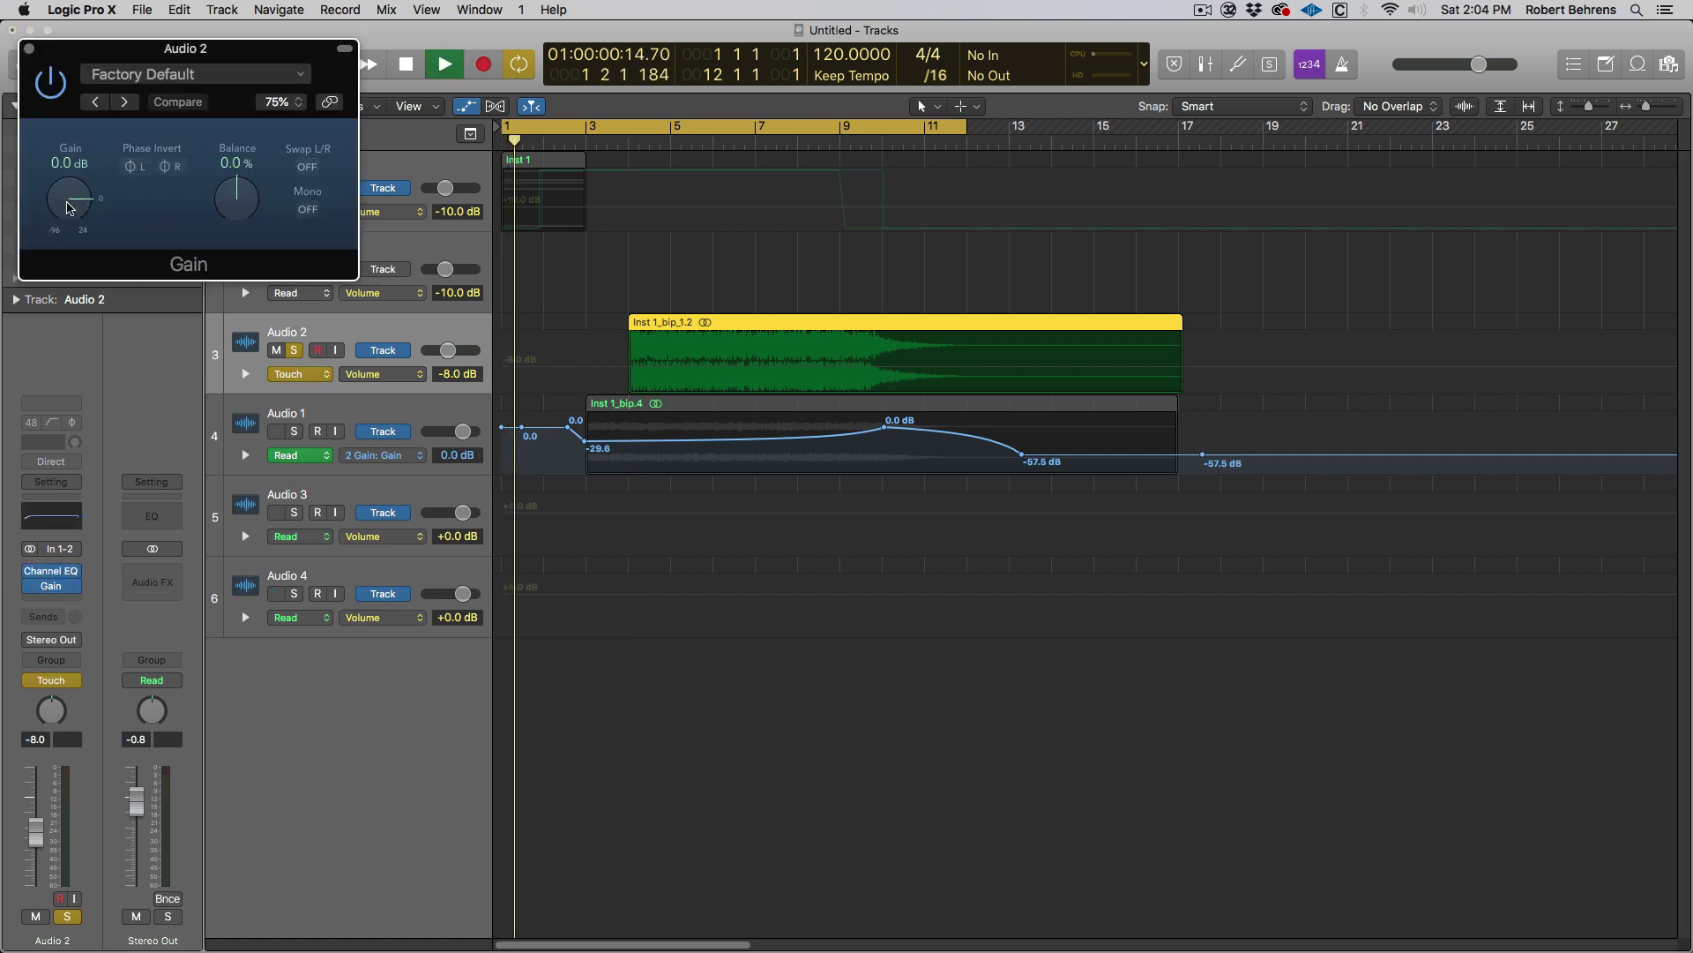
pyautogui.click(610, 347)
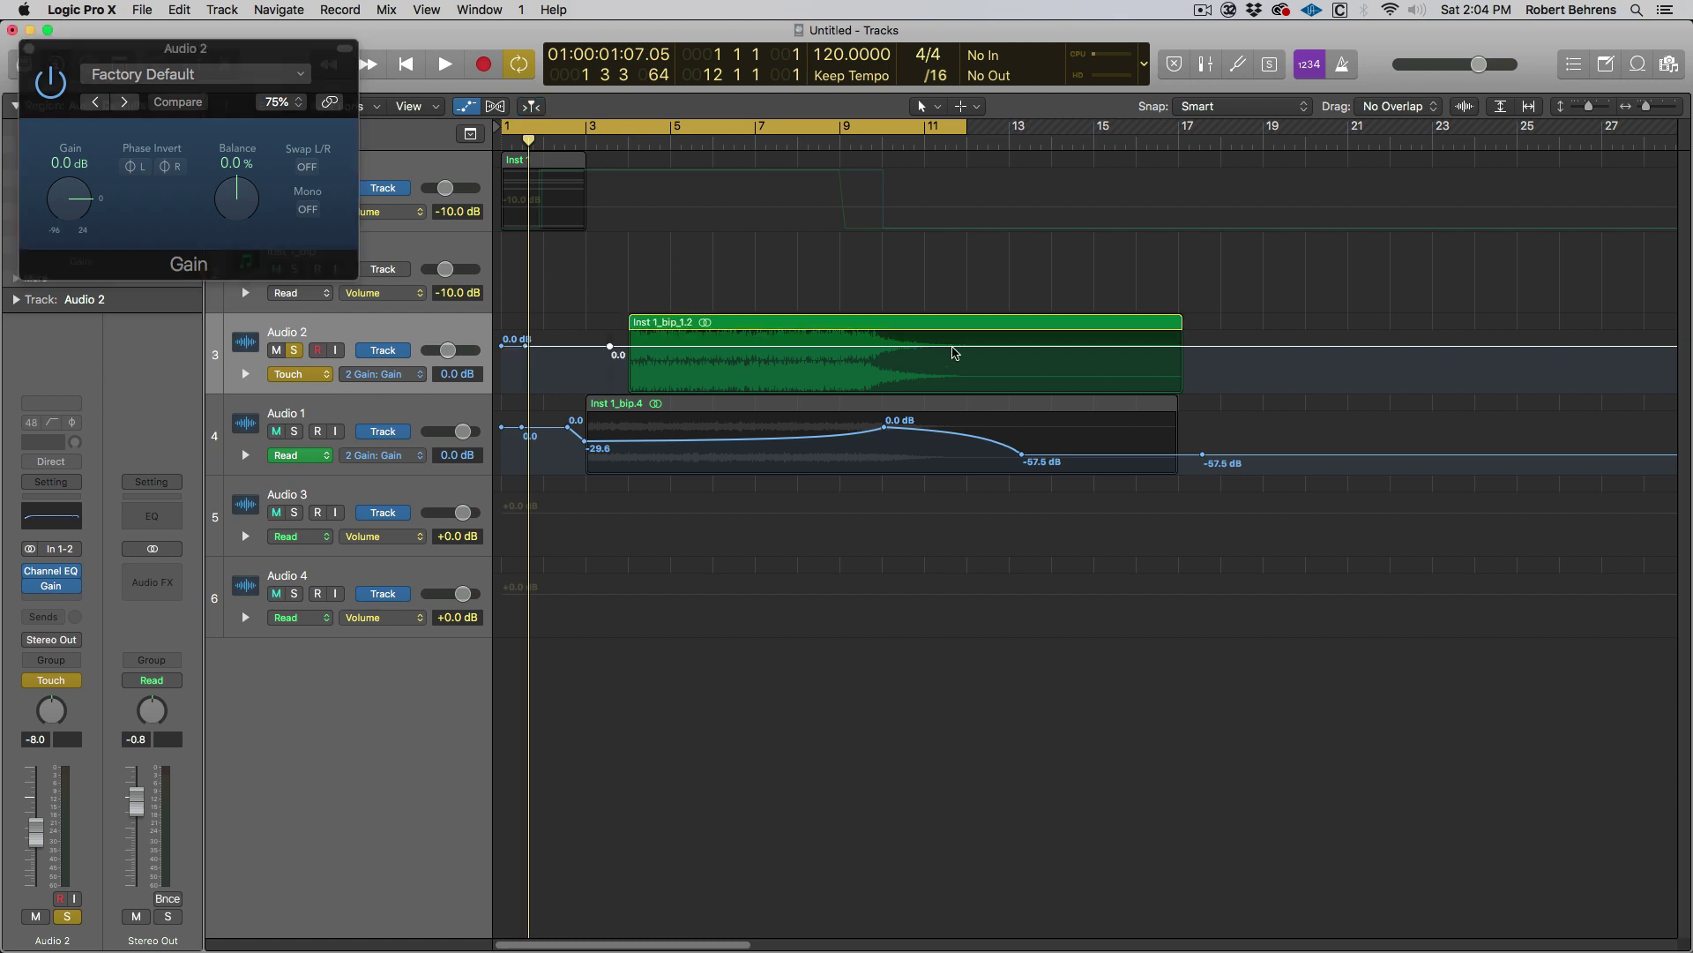
pyautogui.click(845, 347)
pyautogui.click(626, 347)
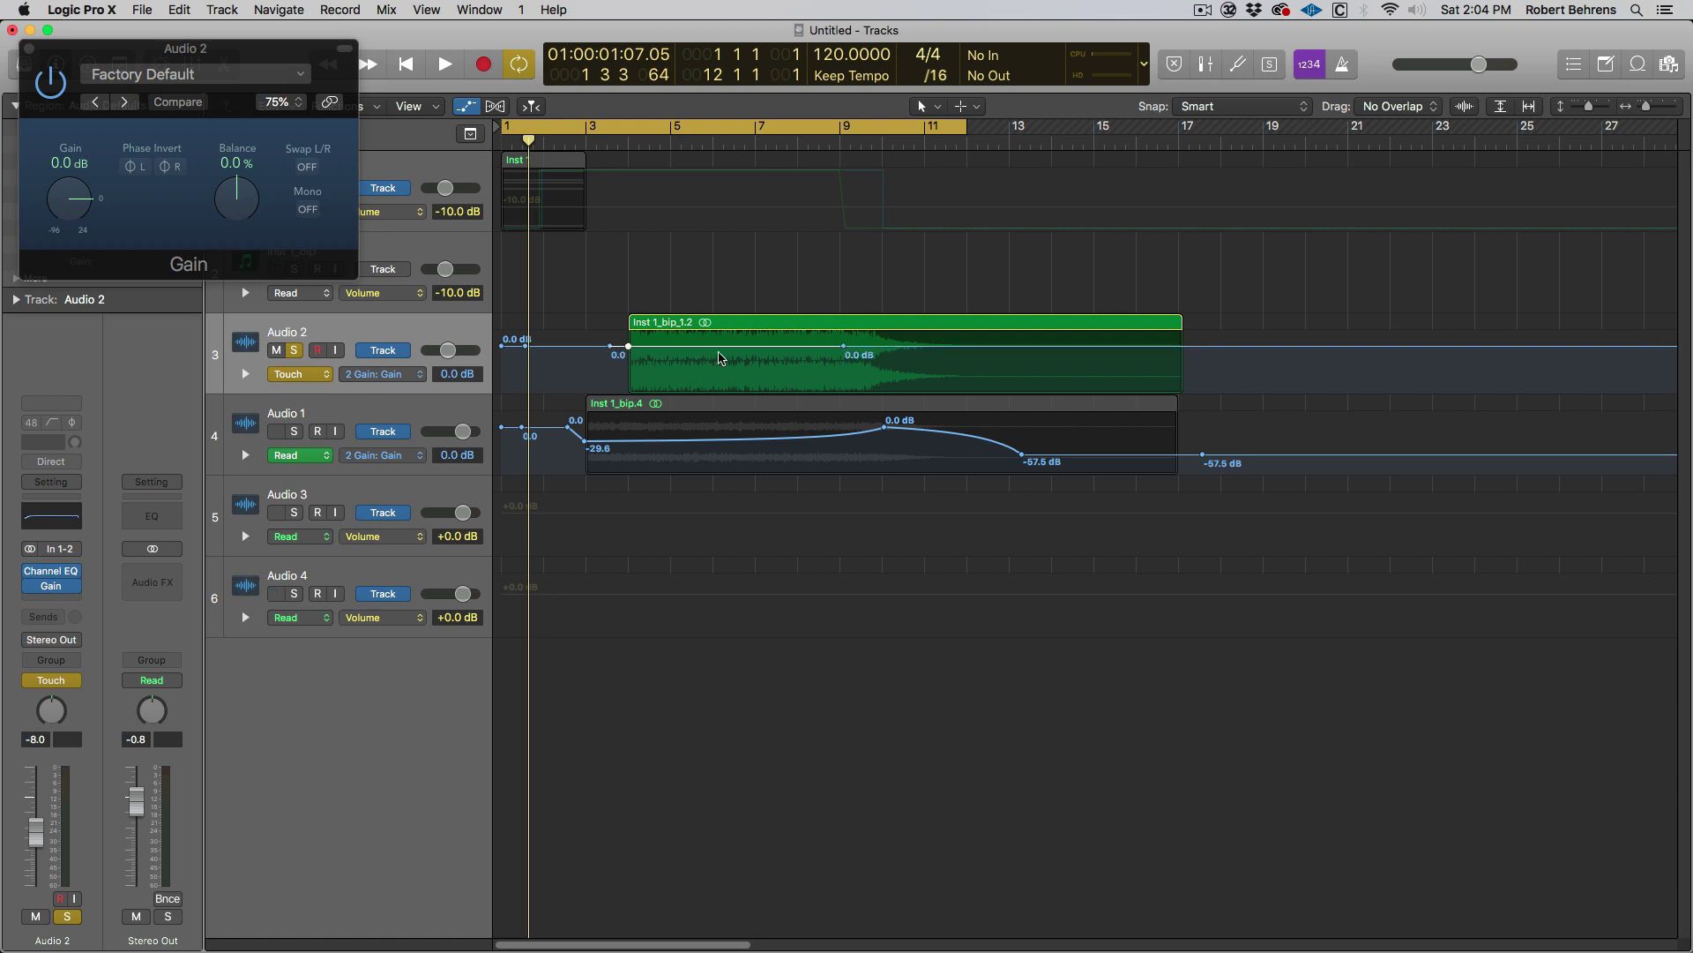
pyautogui.click(943, 346)
pyautogui.click(886, 346)
pyautogui.moveTo(628, 346); pyautogui.dragTo(628, 361)
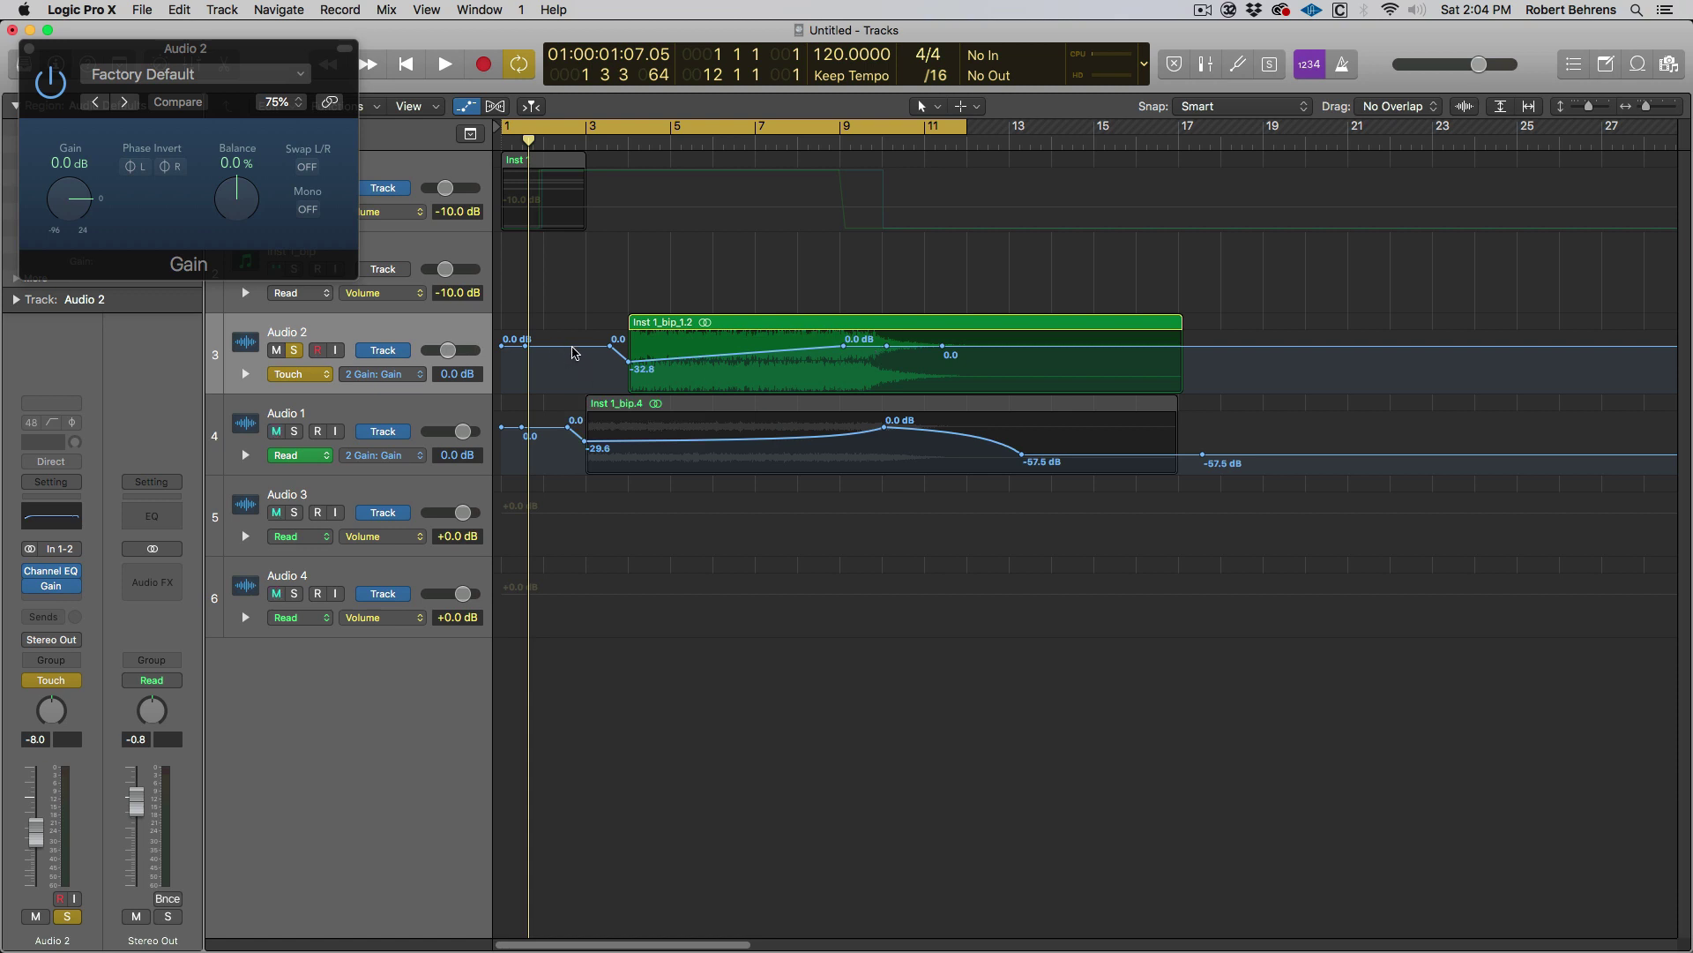
# Step: Lower Audio 2's gain automation across the choir region to run from -37.7 to -4.9 dB, switch to Read mode, and audition the fade-in
pyautogui.moveTo(567, 348); pyautogui.dragTo(1390, 475)
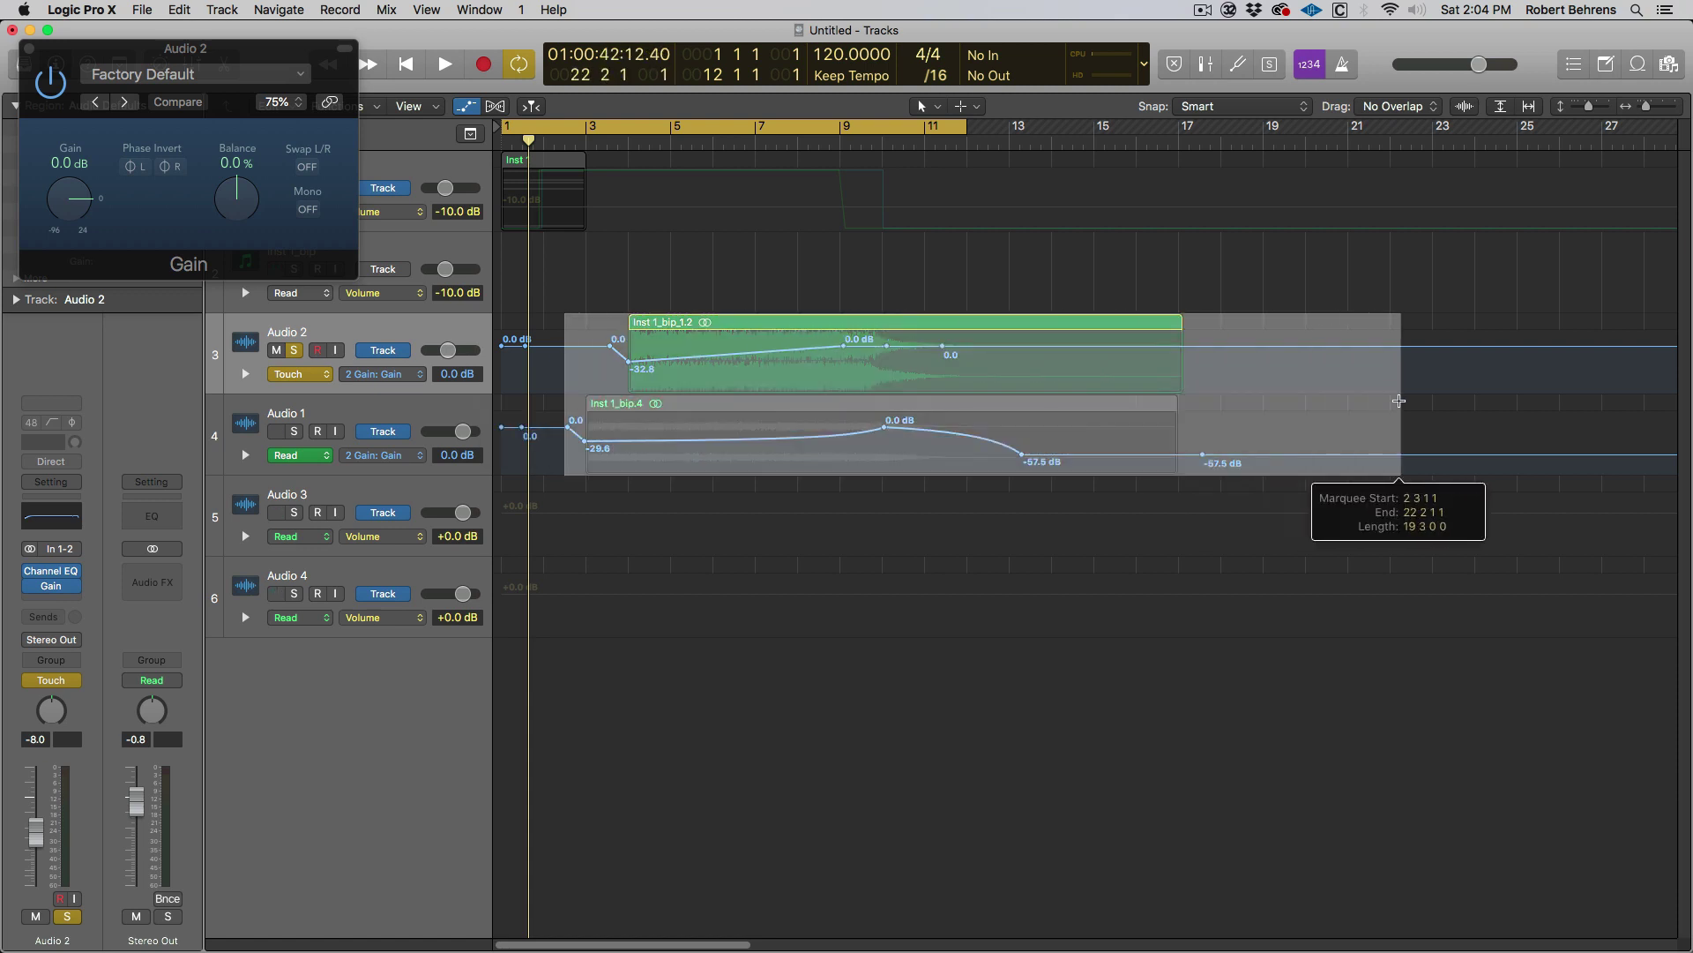
pyautogui.click(567, 351)
pyautogui.moveTo(562, 346); pyautogui.dragTo(1228, 357)
pyautogui.click(439, 331)
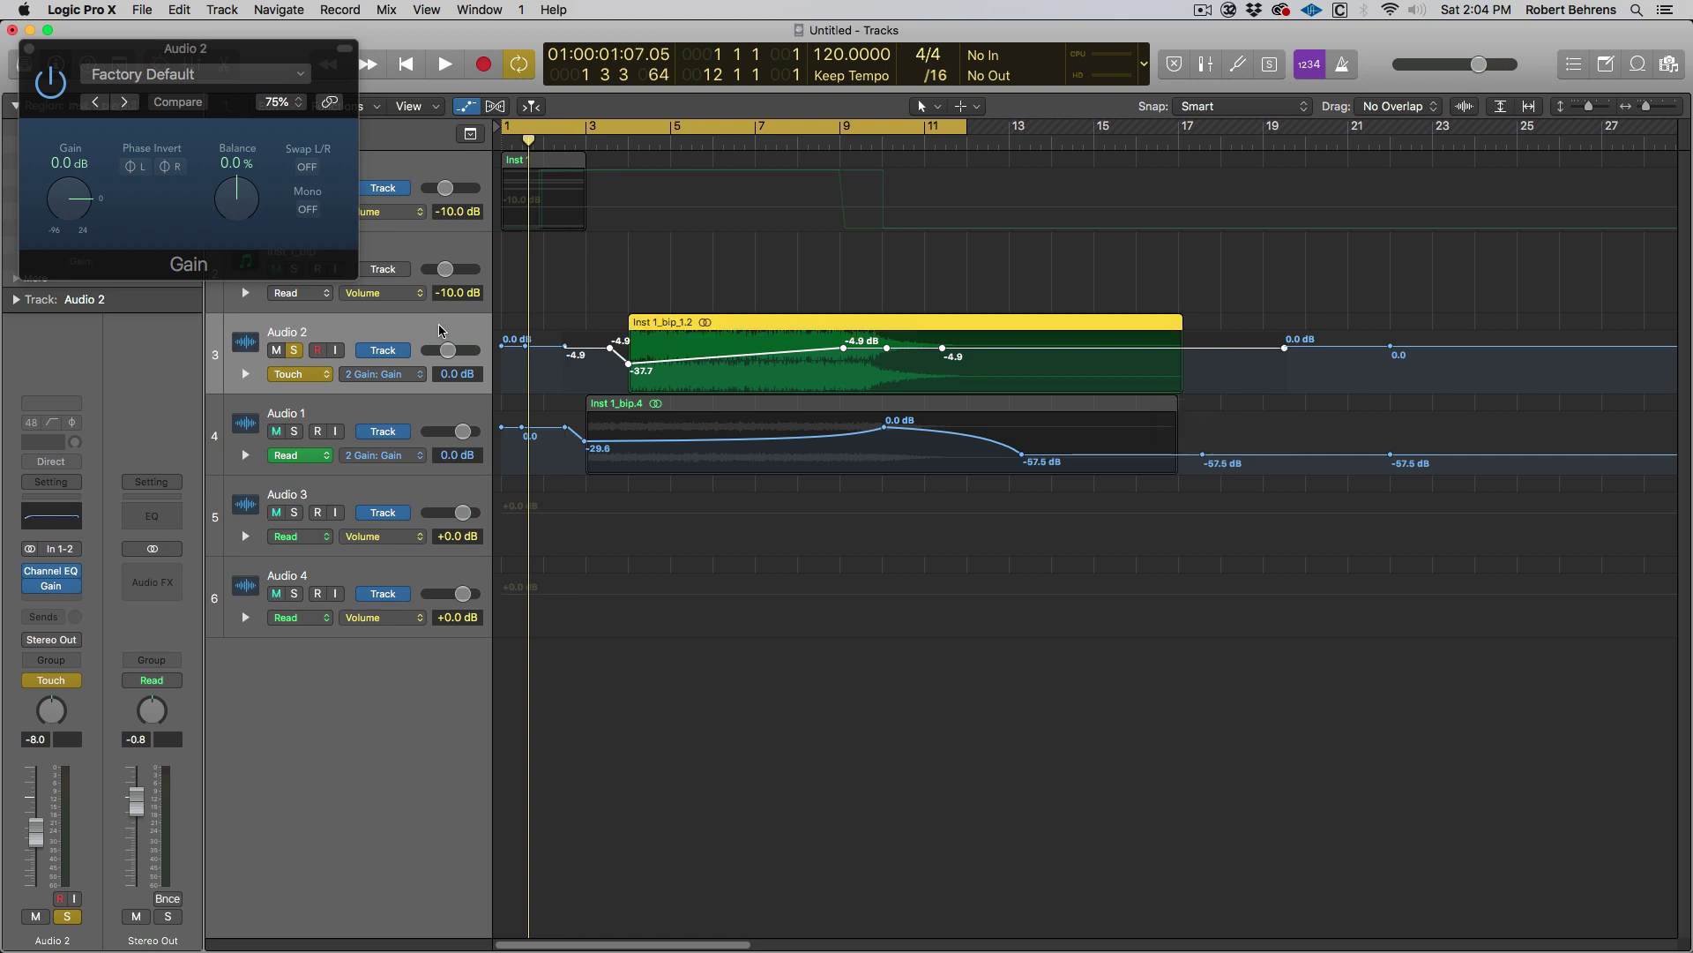
pyautogui.press('ctrl+super+r')
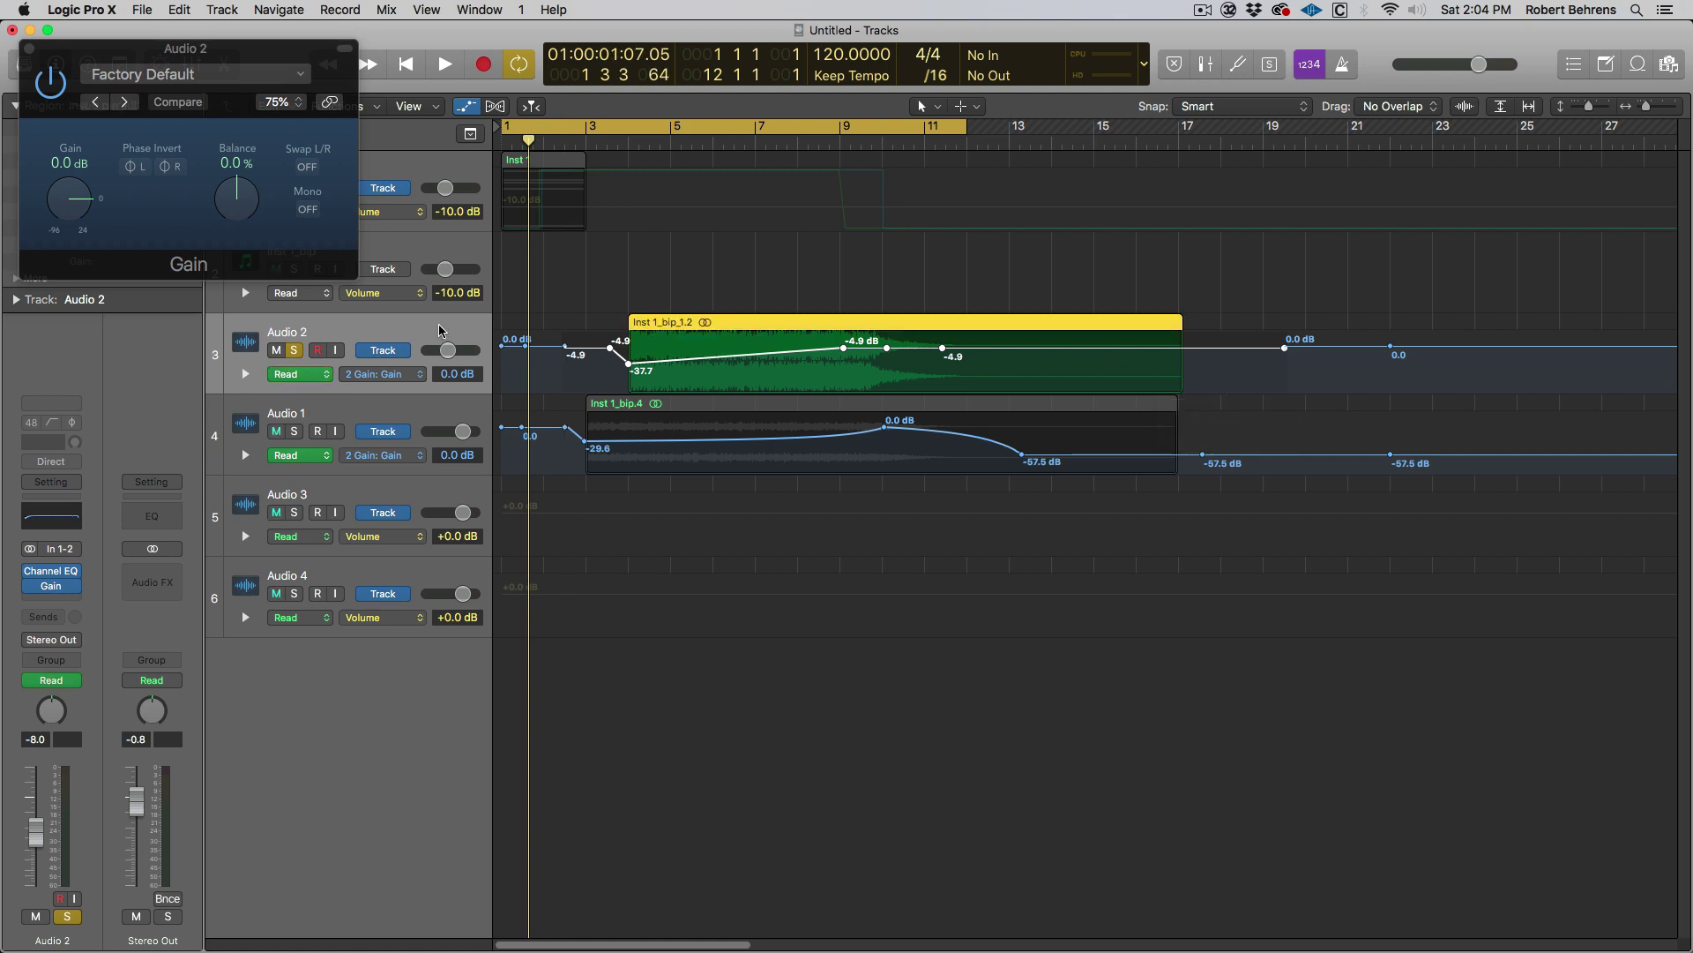
pyautogui.press('space')
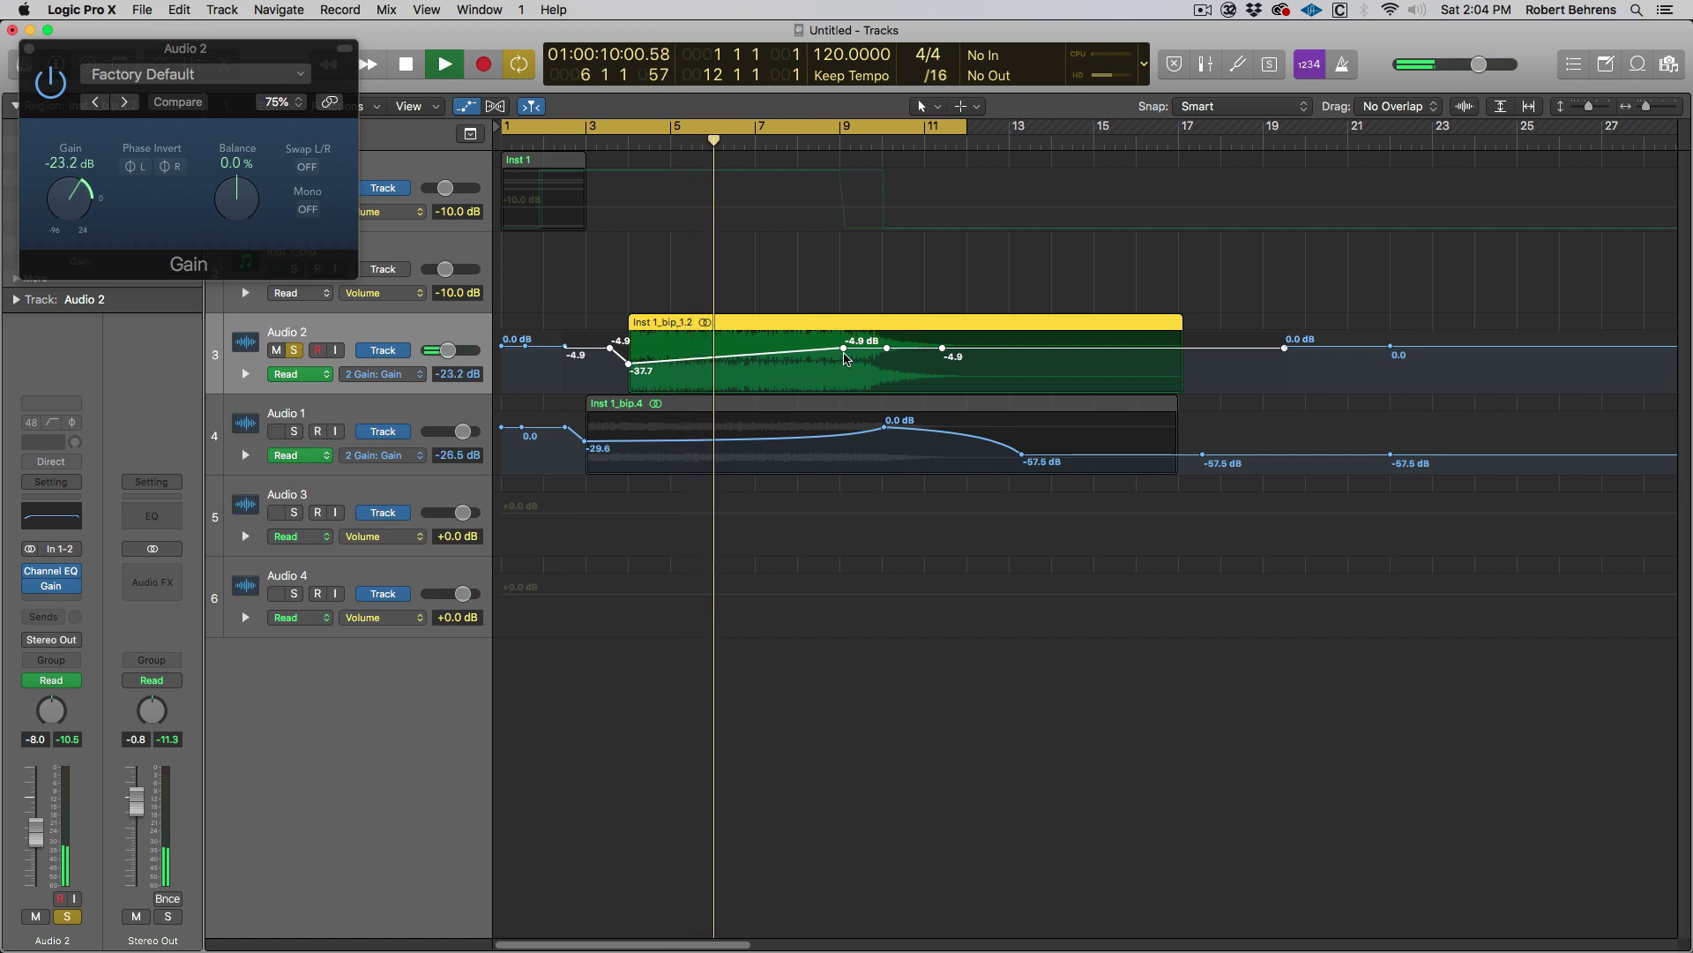
pyautogui.press('space')
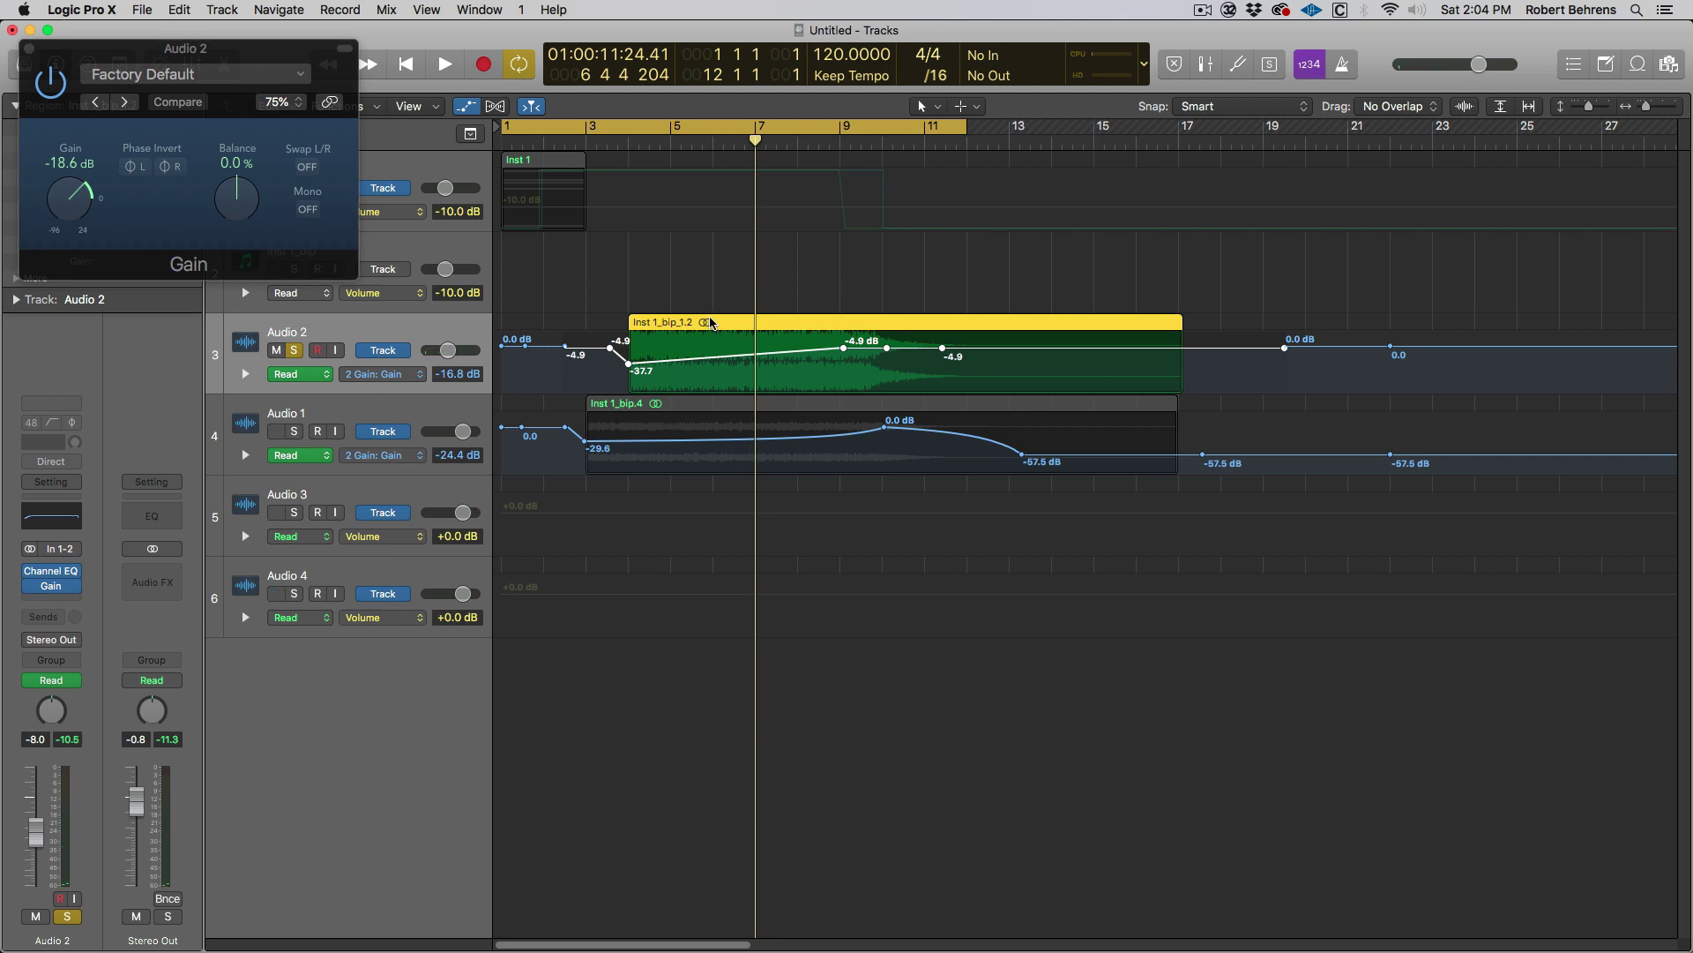
# Step: Move the Audio 2 choir region to bar 3 along with its automation and set the cycle range to the region
pyautogui.moveTo(711, 323); pyautogui.dragTo(669, 331)
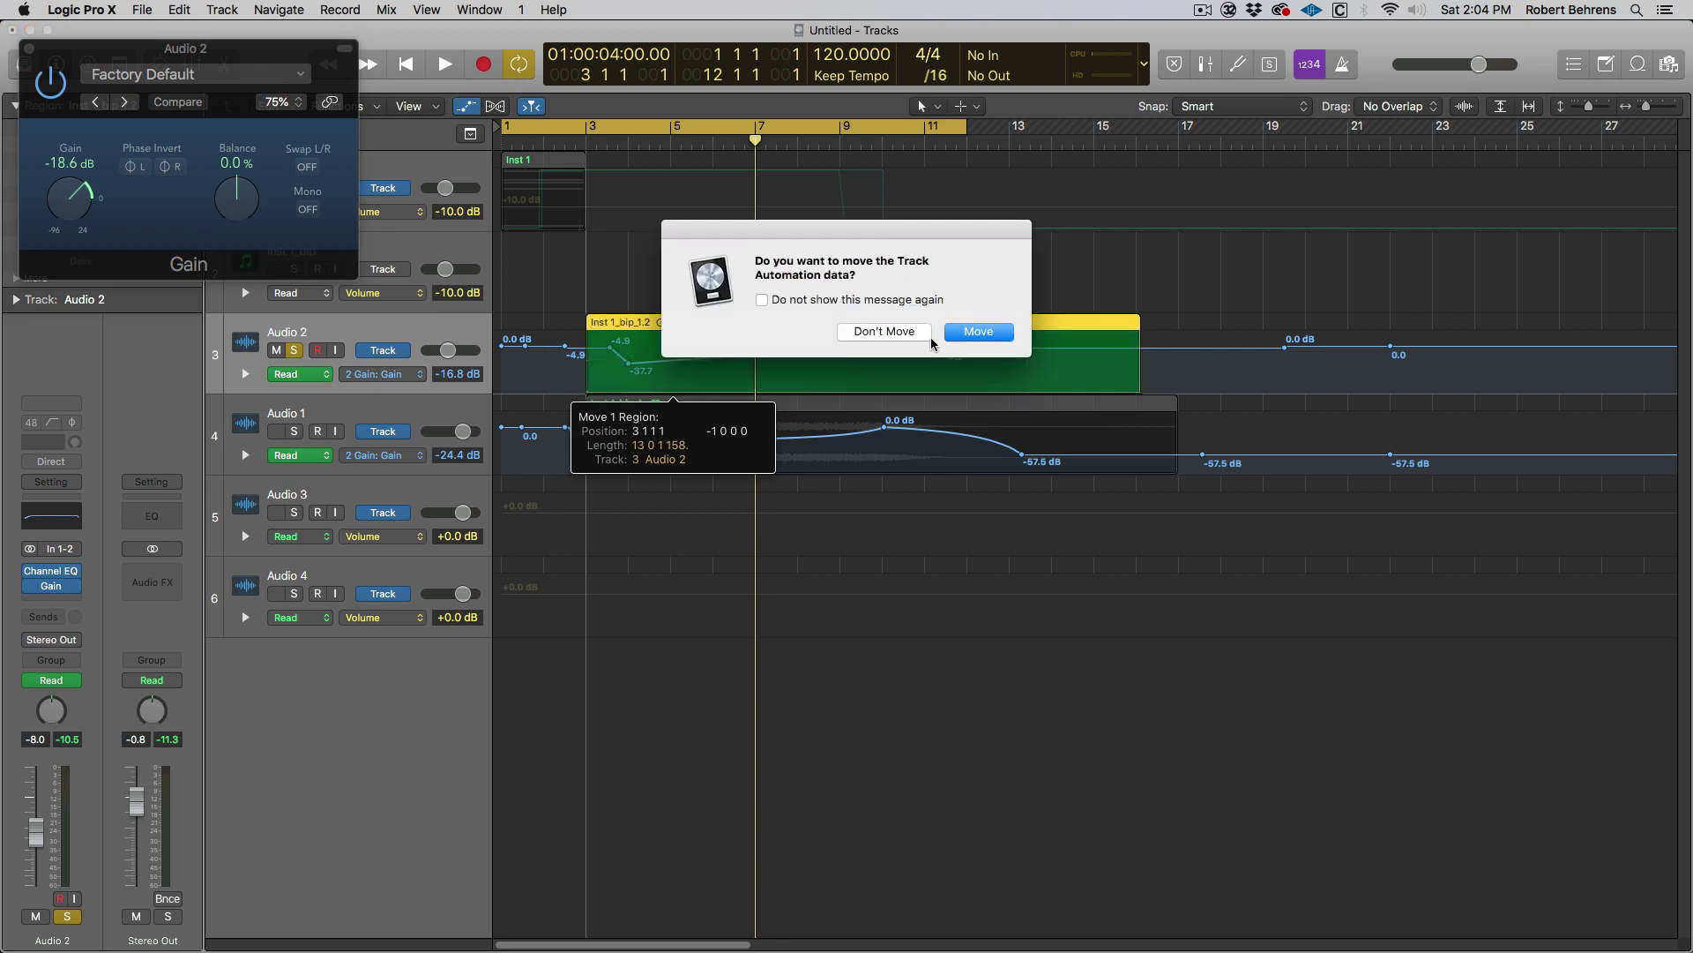
pyautogui.click(991, 335)
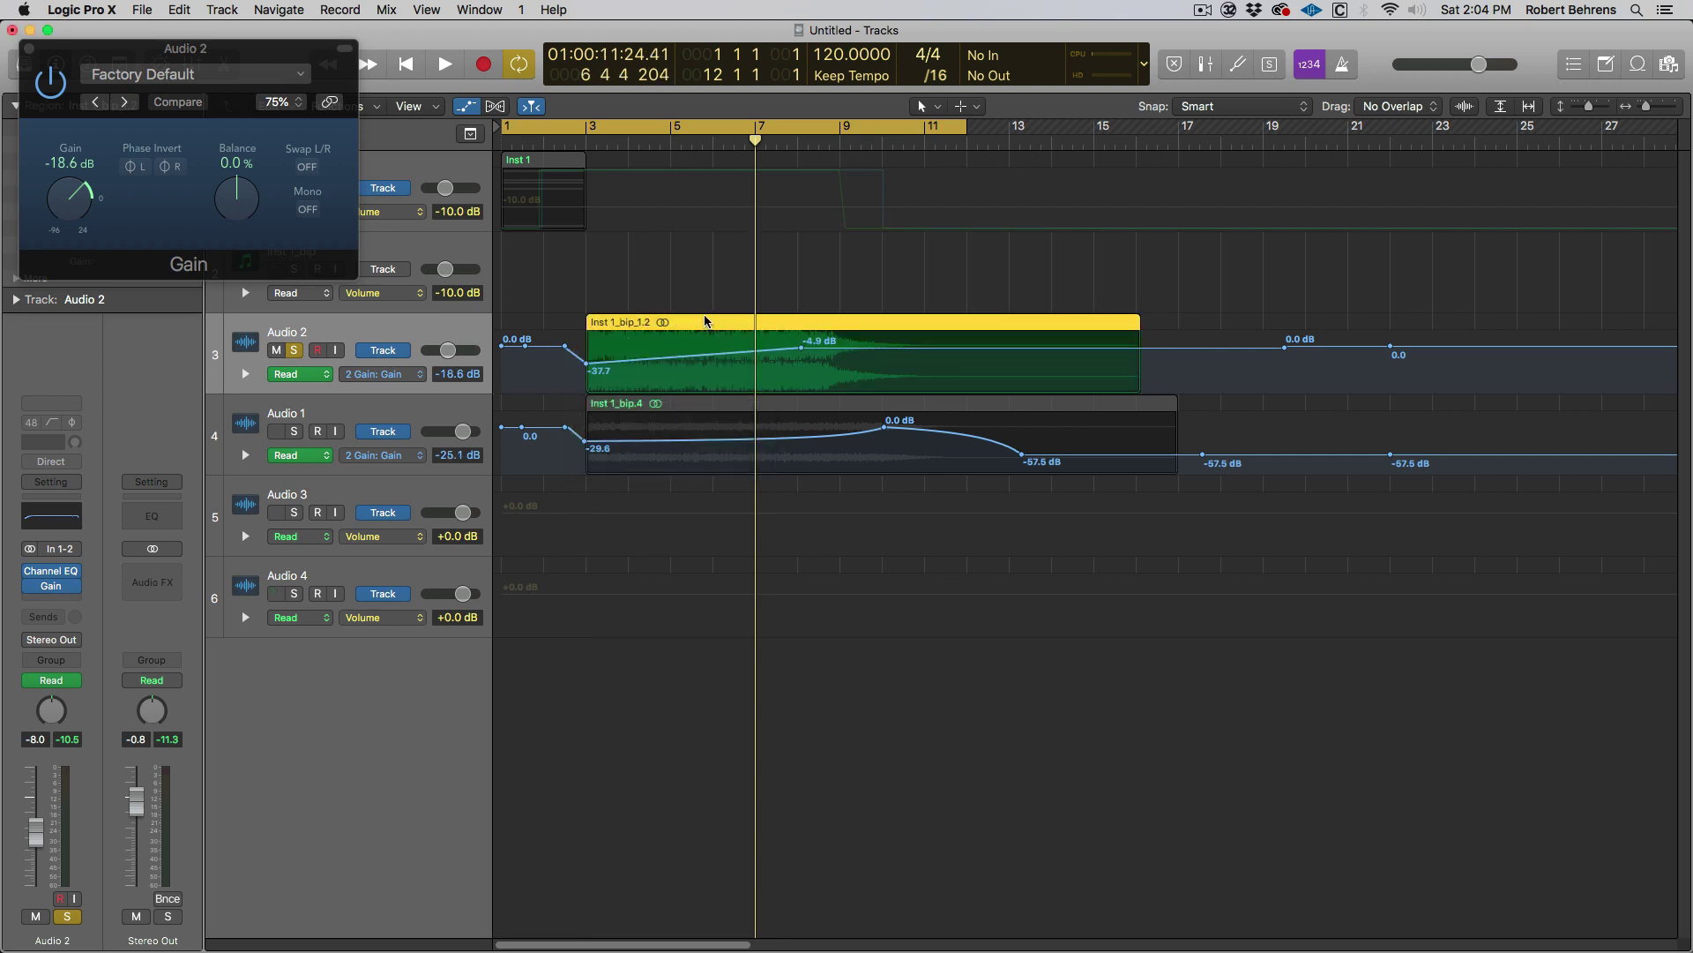
pyautogui.press('super+u')
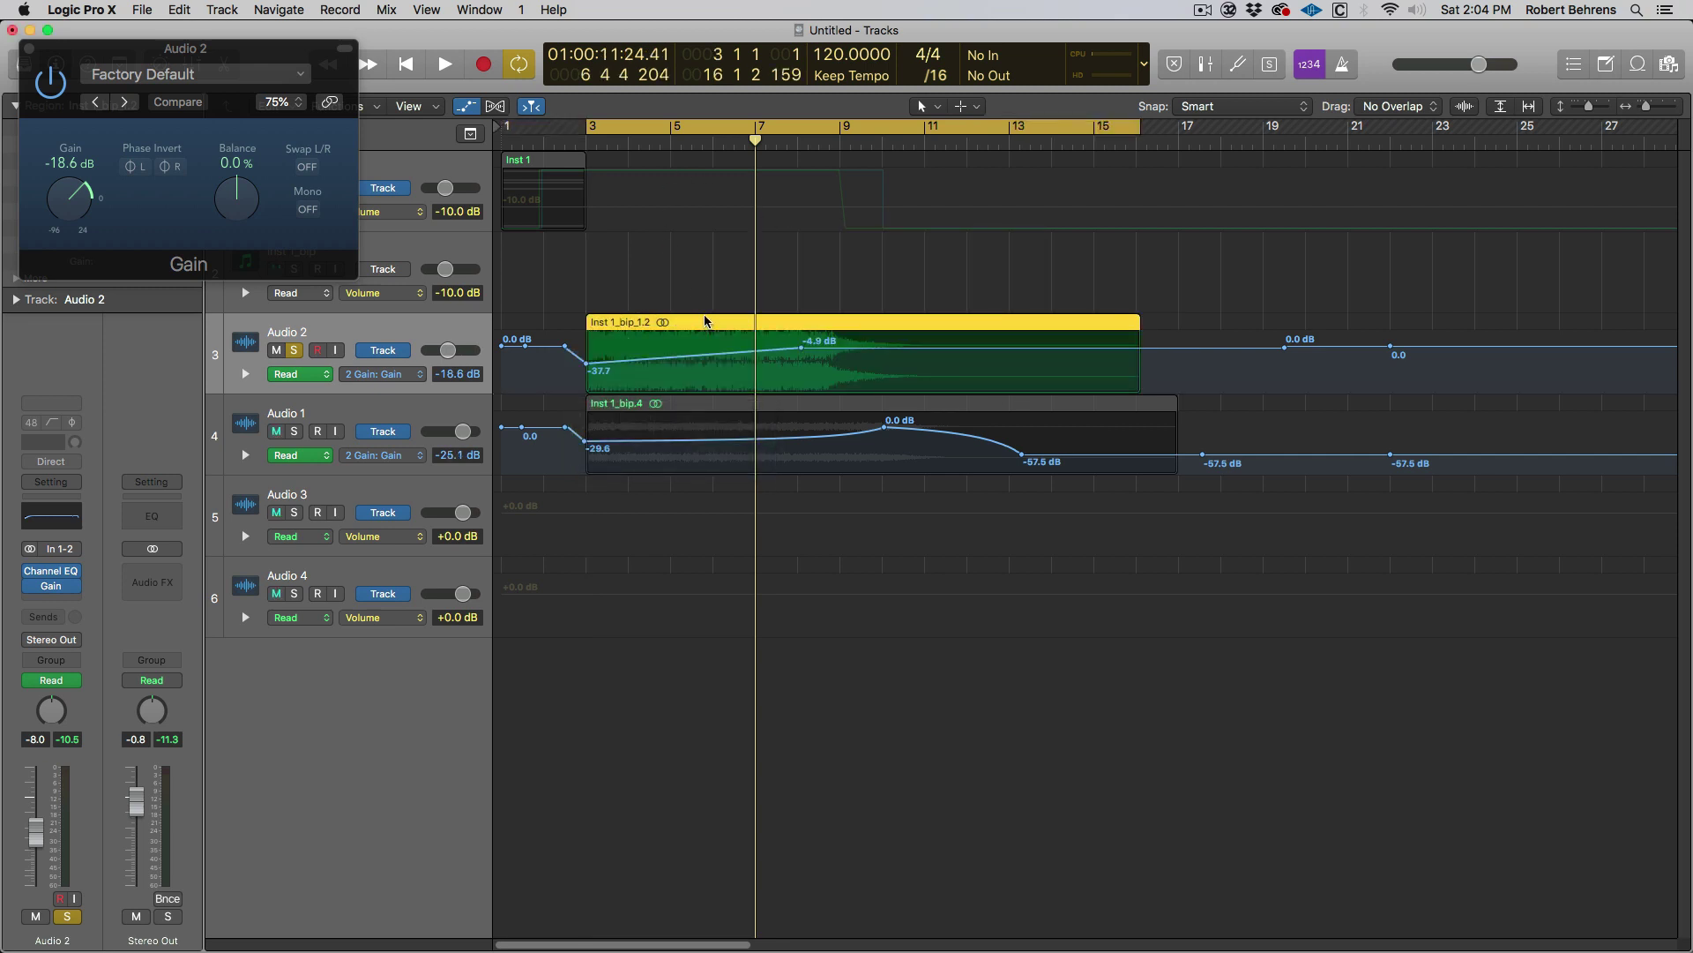
# Step: Play Audio 2 with Audio 1 also soloed, and move Audio 2's -4.9 dB gain point to about bar 10
pyautogui.hotkey('shift', 'space')
pyautogui.click(293, 431)
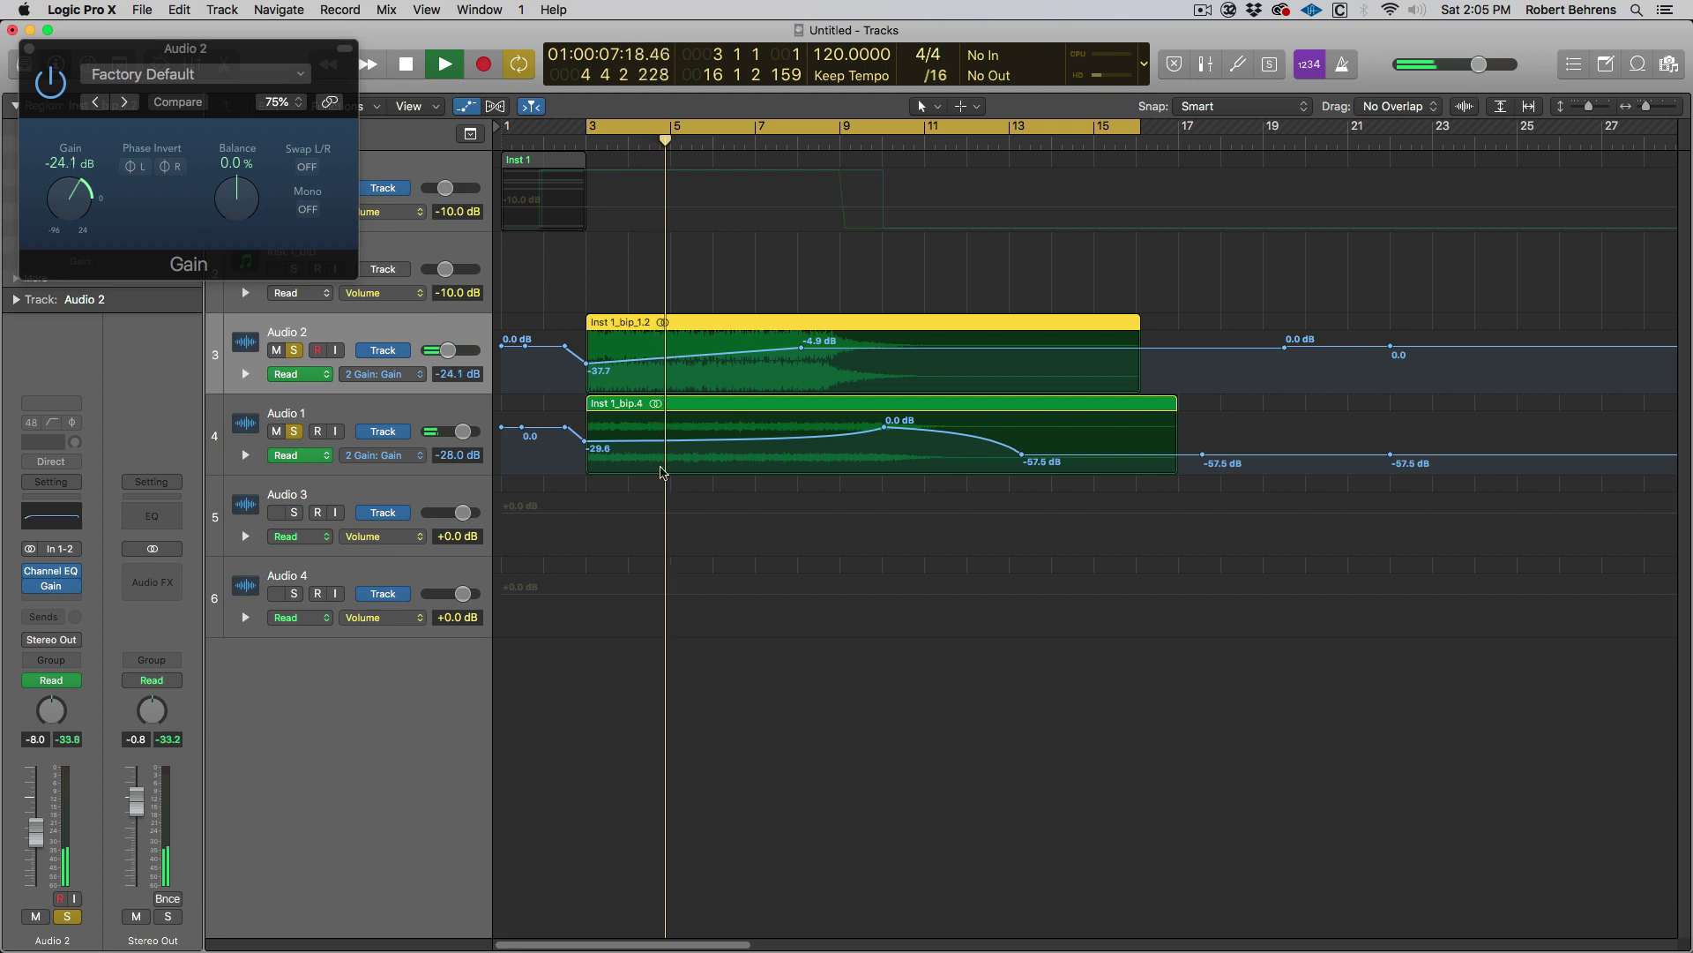
pyautogui.moveTo(800, 346); pyautogui.dragTo(881, 347)
pyautogui.press('space')
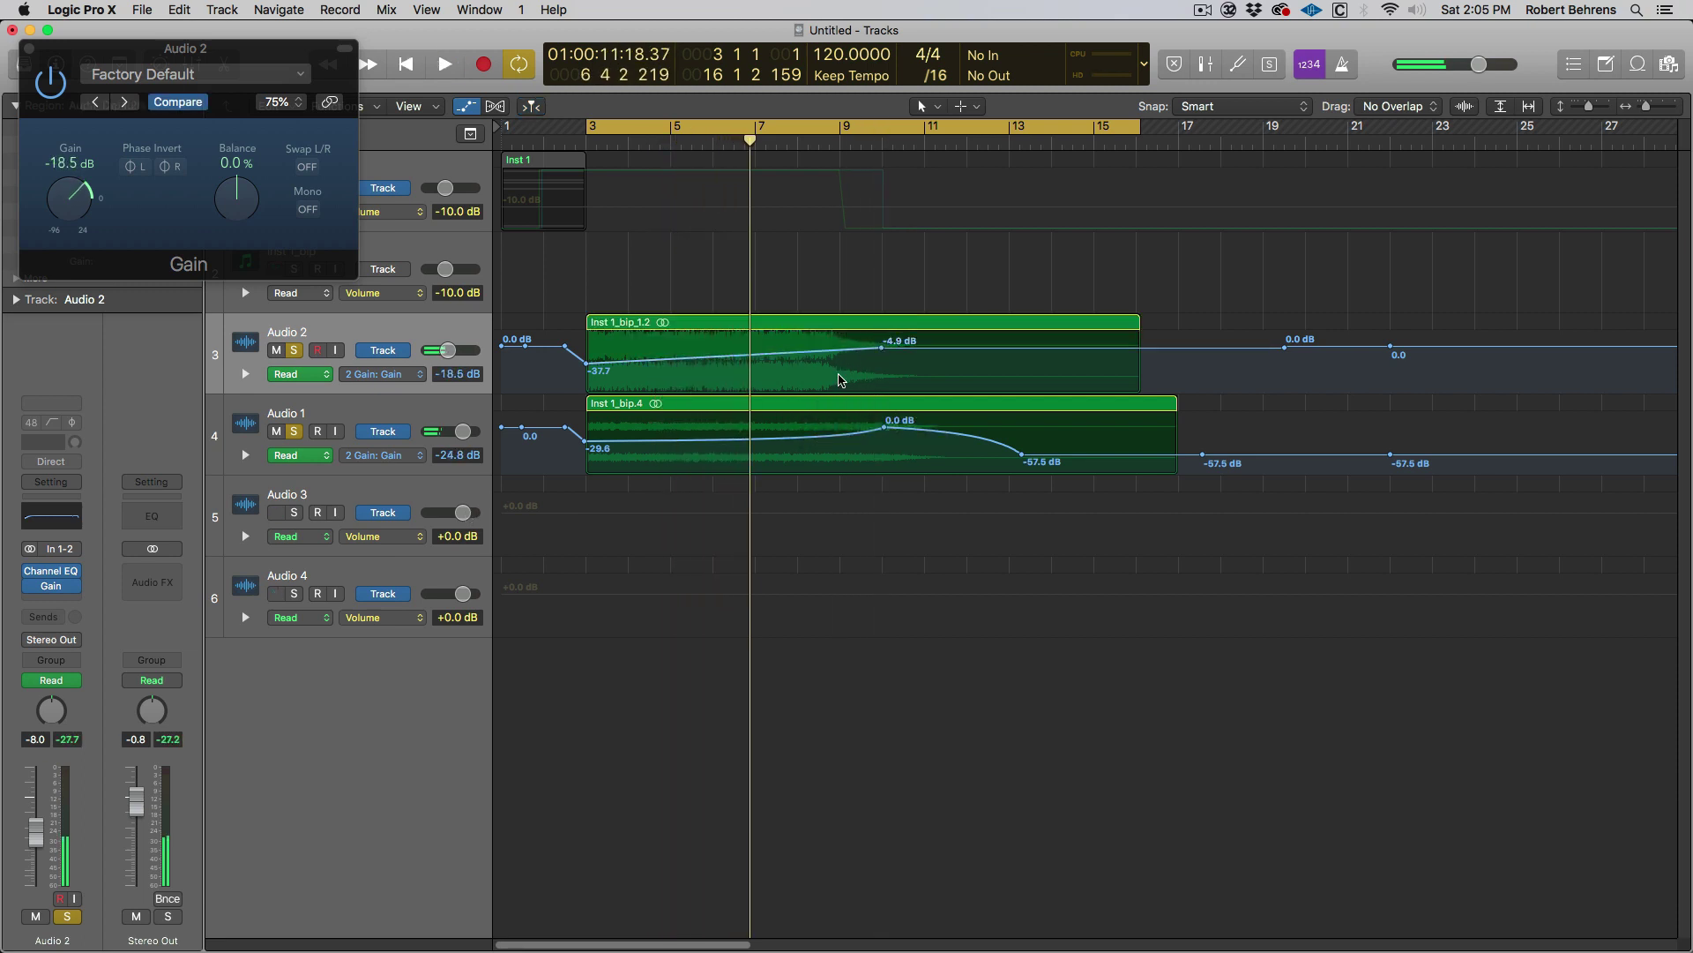
# Step: Bend Audio 2's rising gain automation downward with the Automation Curve tool, audition both textures, and close the Gain plug-in
pyautogui.press('t')
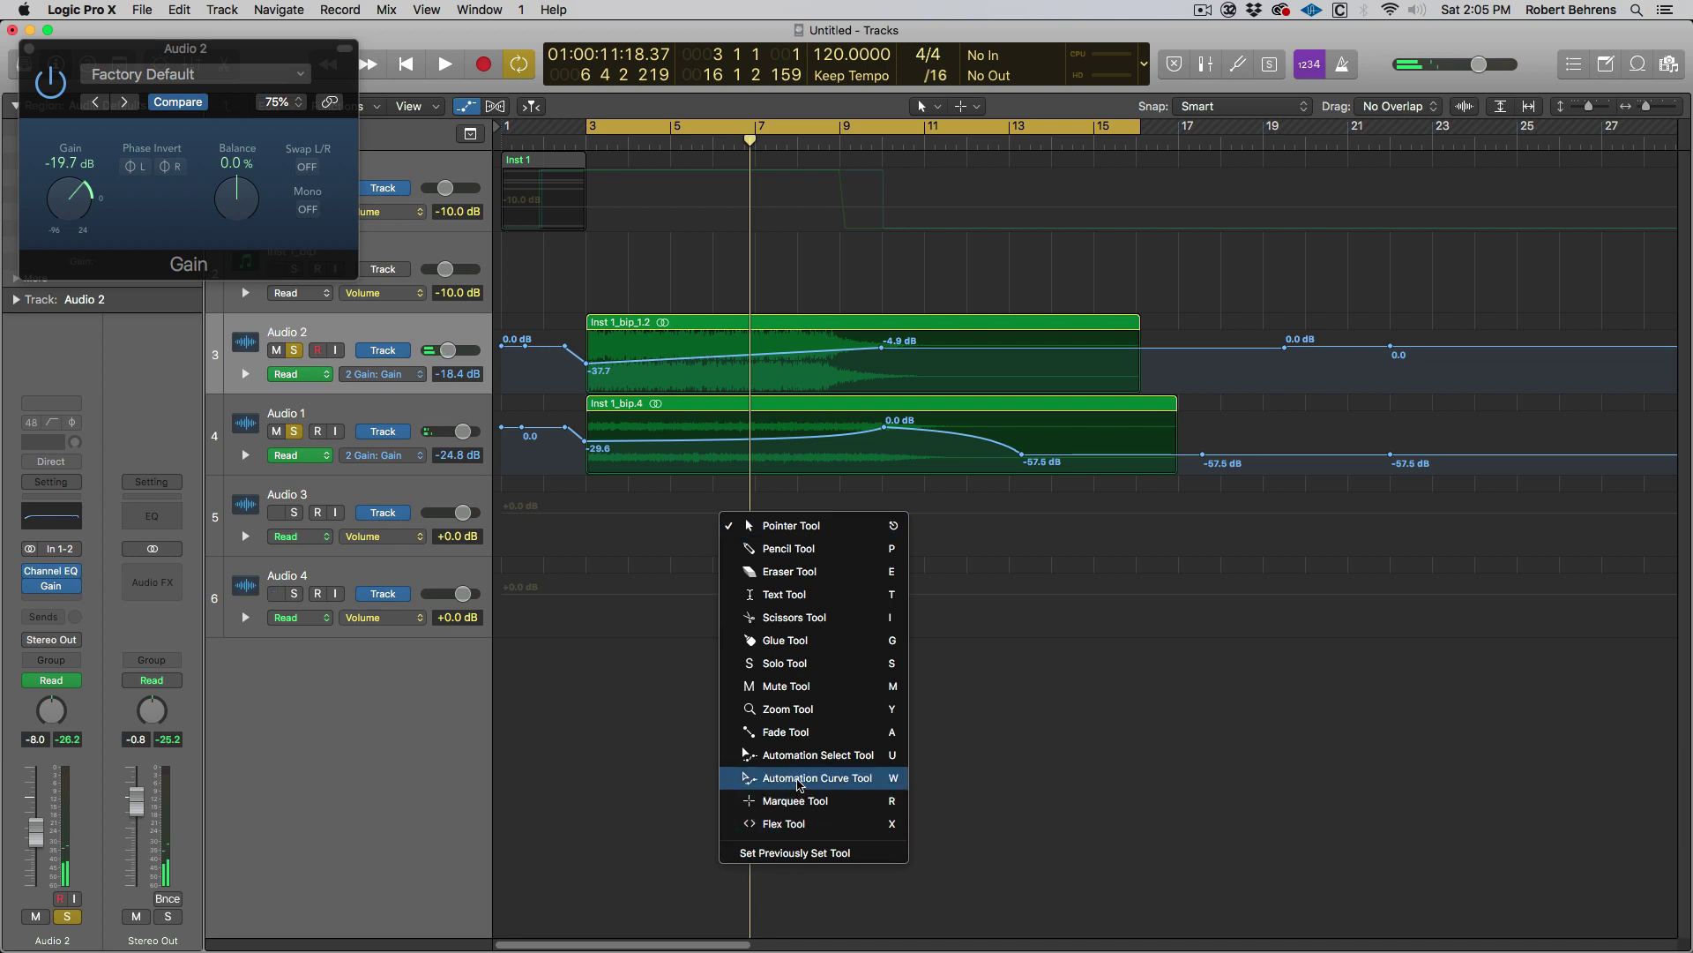
pyautogui.press('w')
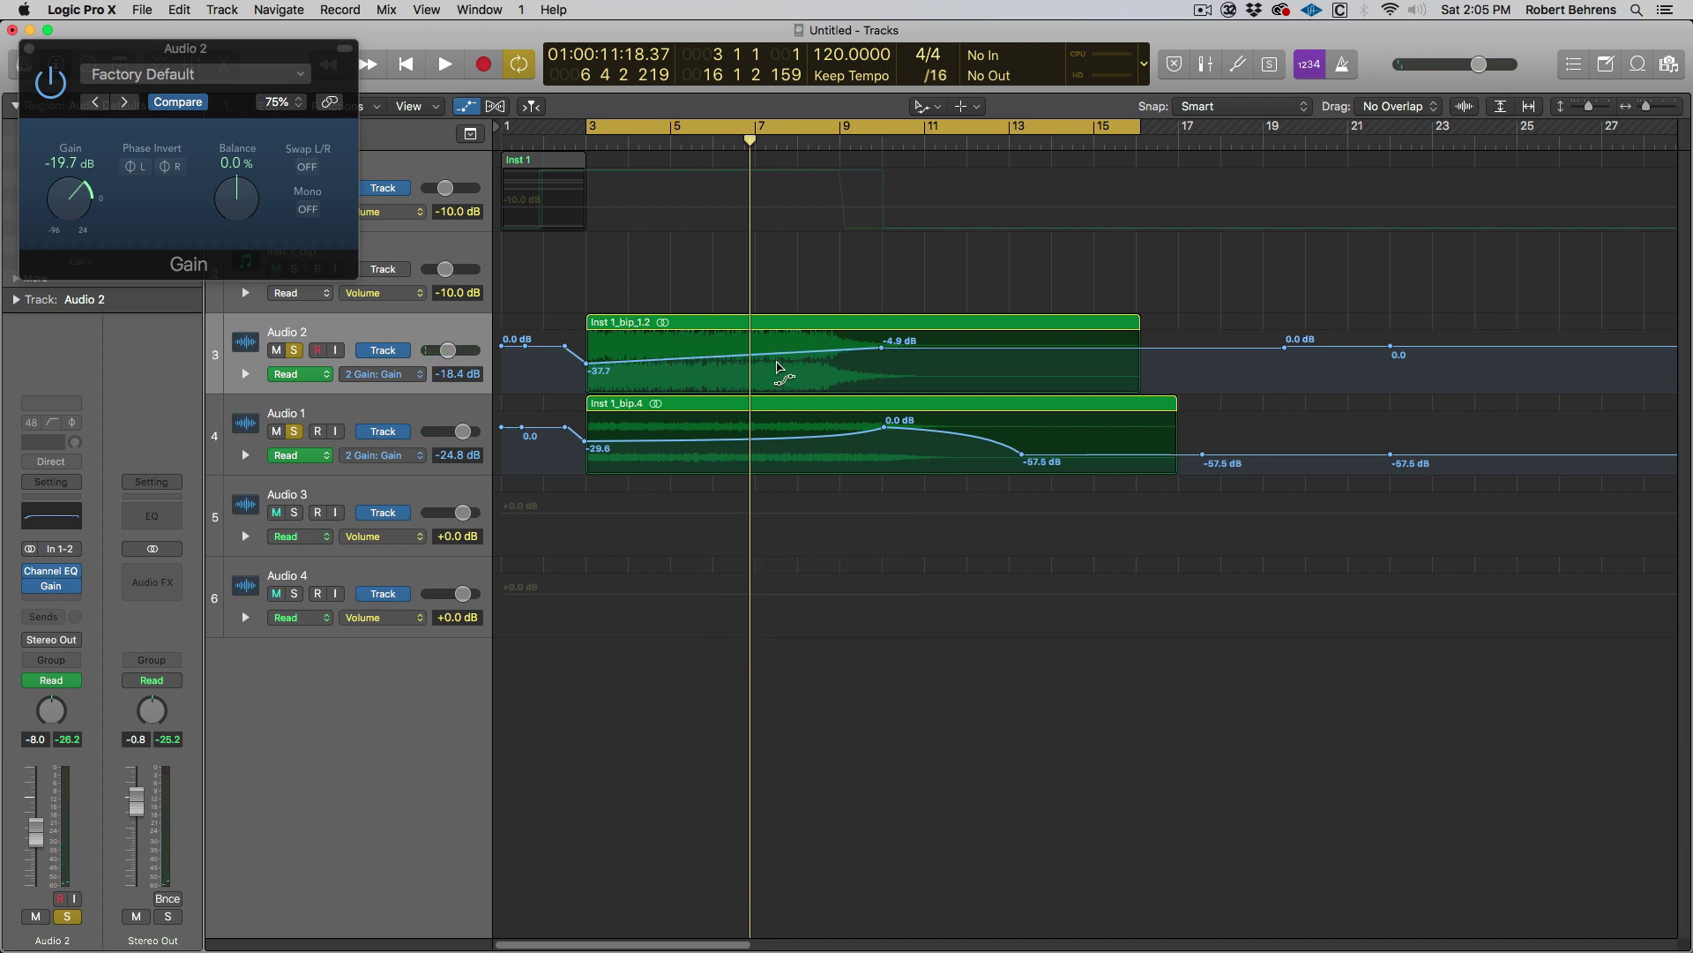
pyautogui.moveTo(775, 360); pyautogui.dragTo(748, 406)
pyautogui.press('space')
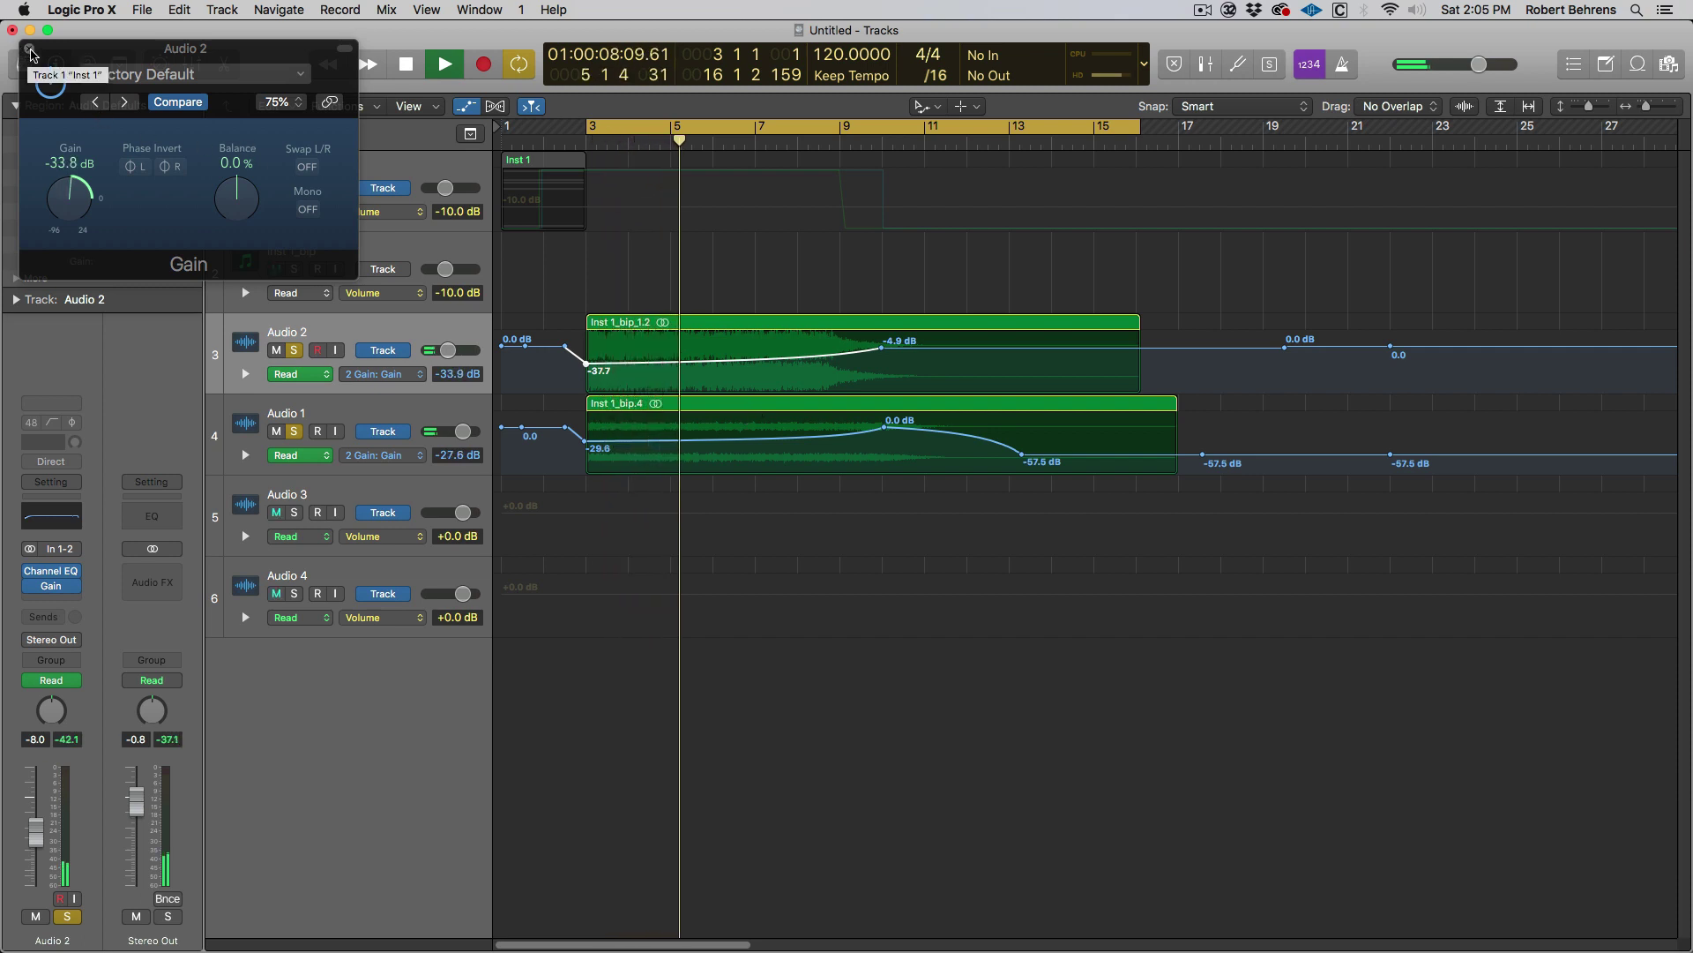
pyautogui.press('space')
pyautogui.click(29, 49)
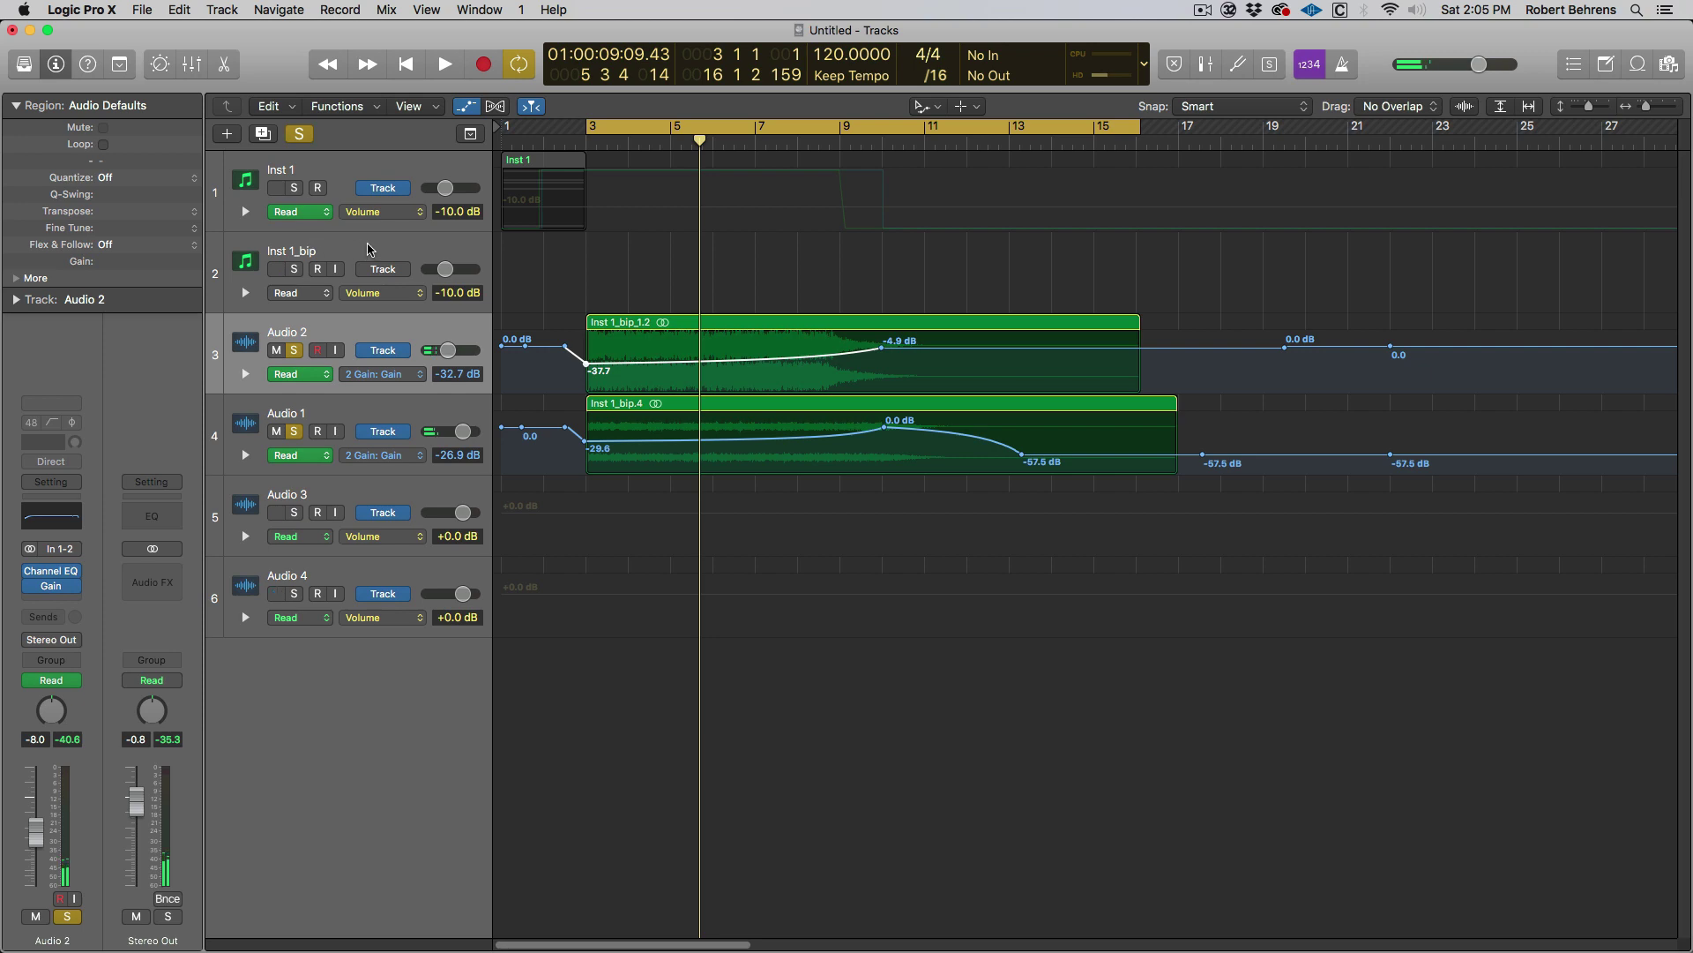
# Step: Delete the empty Inst 1_bip track and open the patch browser of Inst 1's Omnisphere
pyautogui.click(369, 251)
pyautogui.press('super+BackSpace')
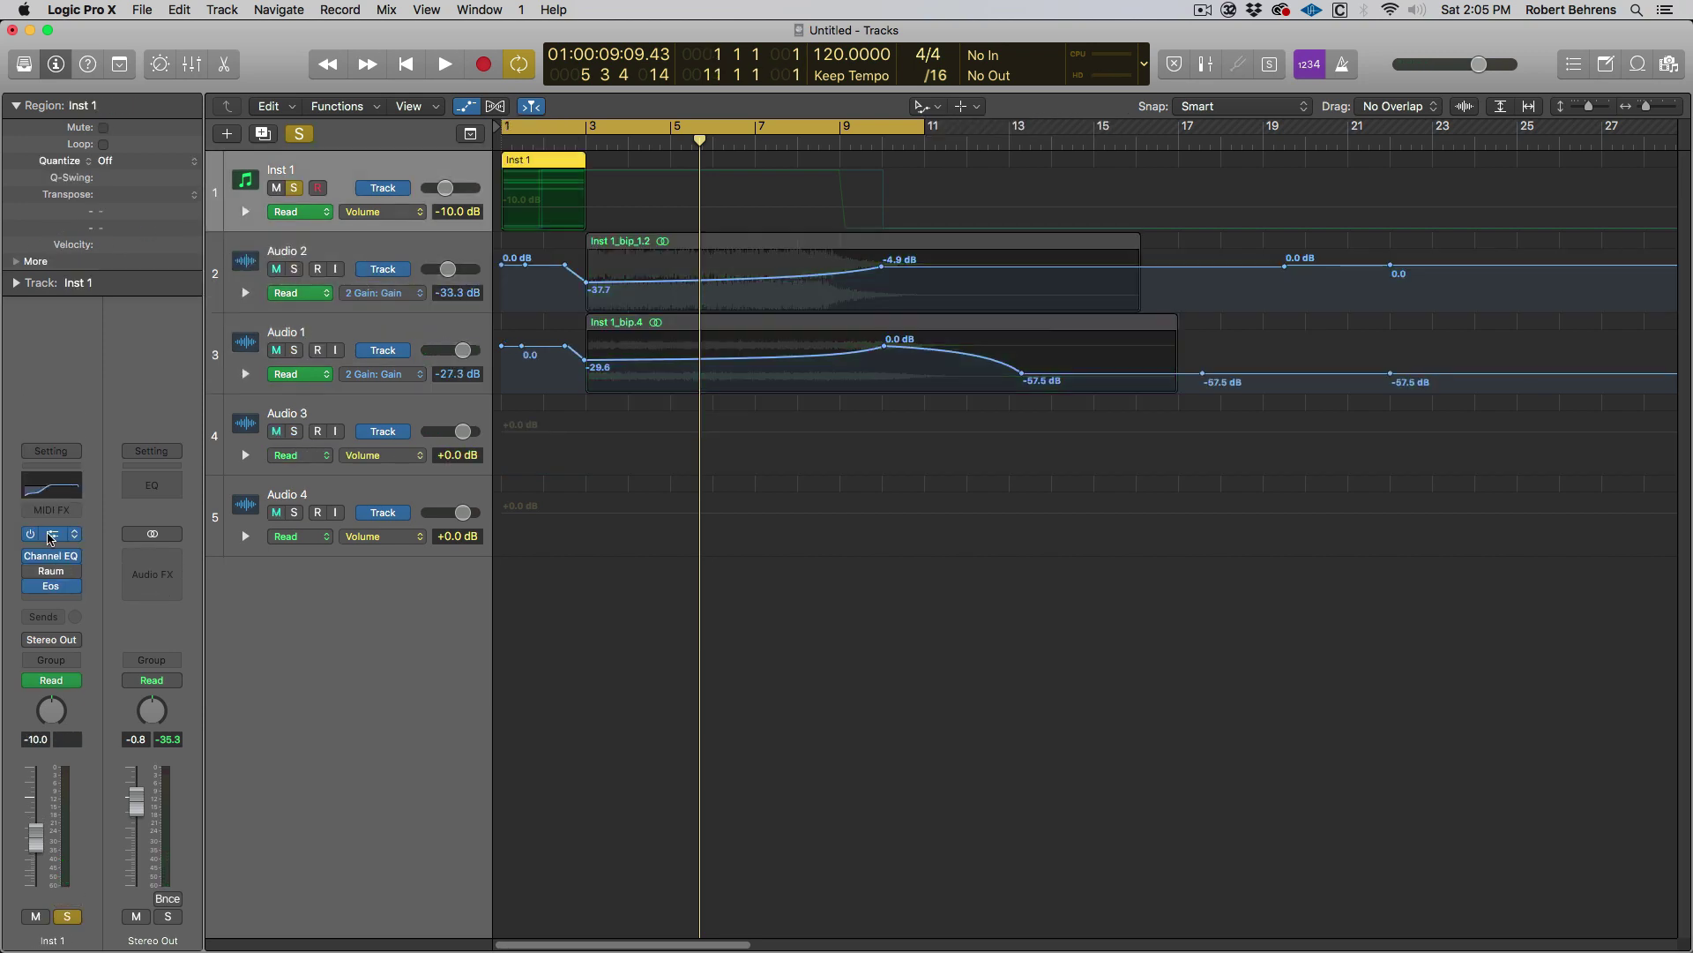
pyautogui.click(51, 535)
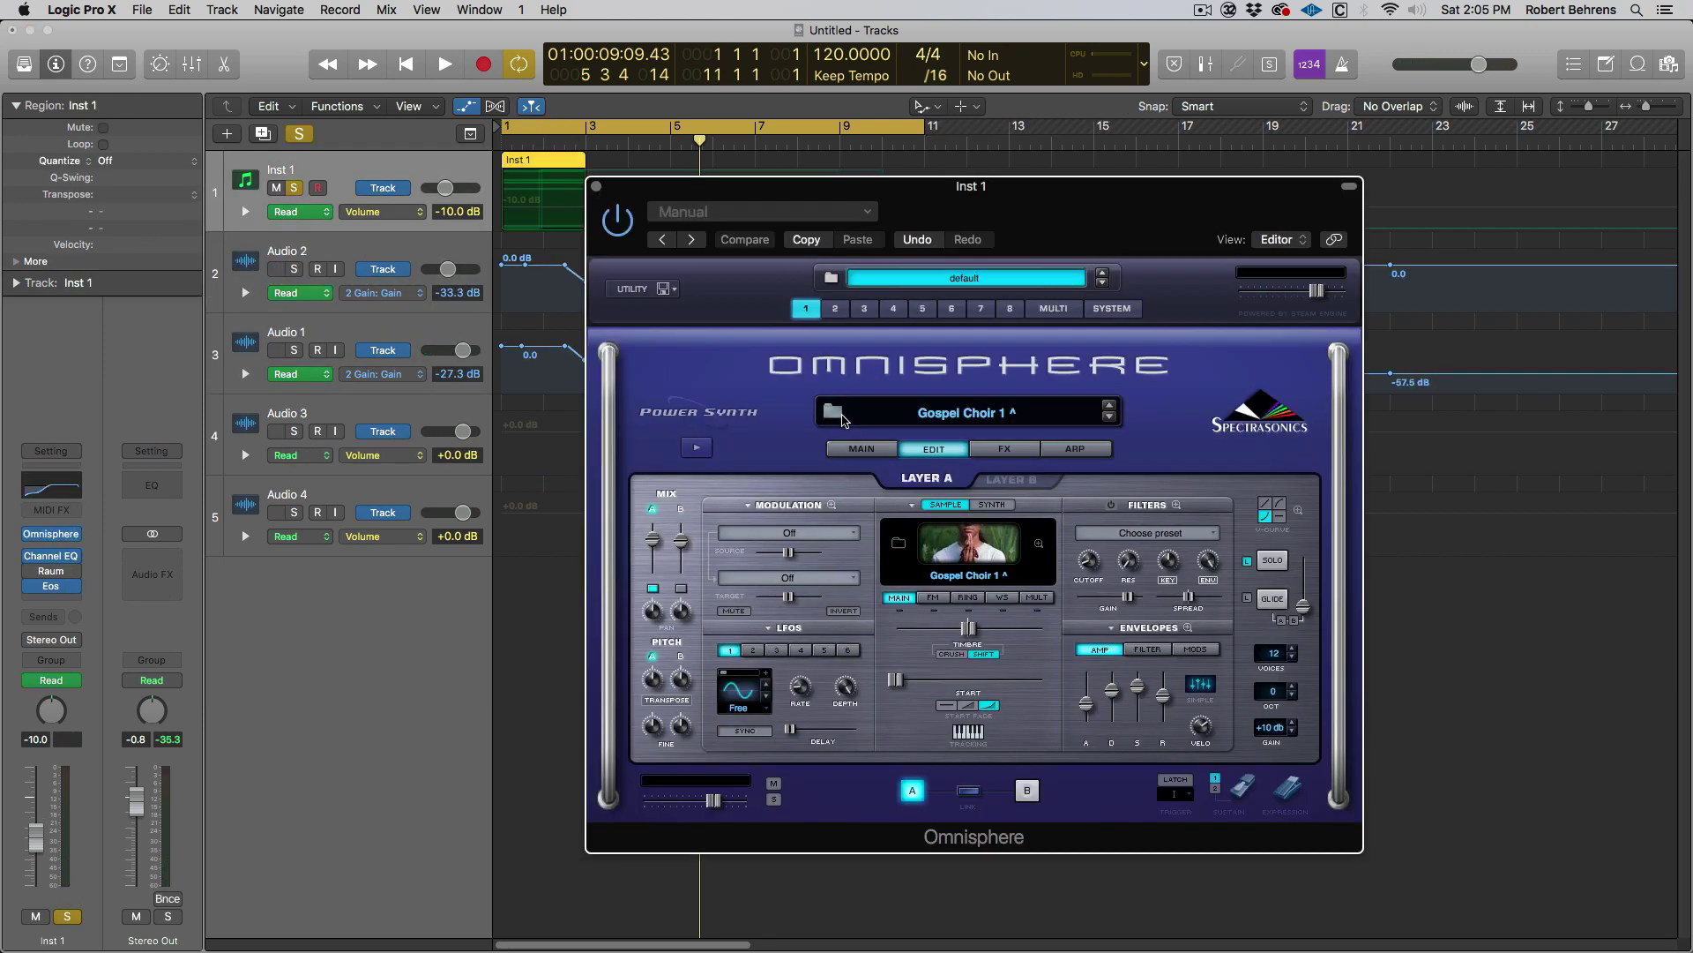
pyautogui.click(835, 412)
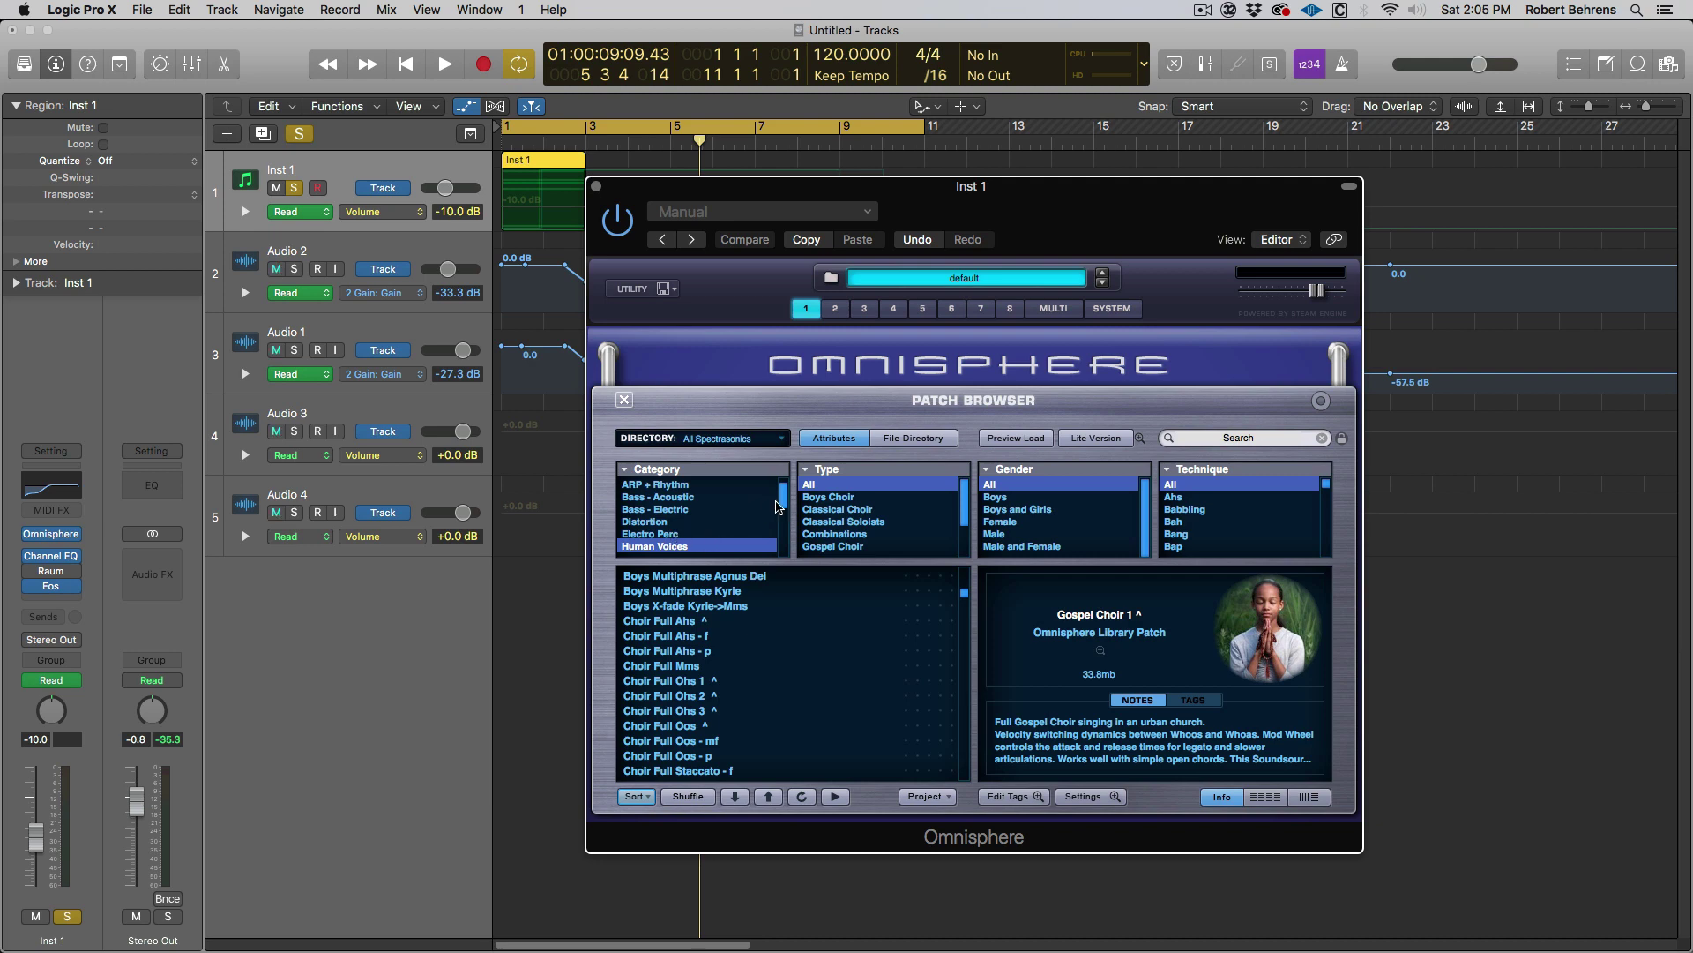
# Step: Load the Oberheim Butter patch from the Pads + Strings category, audition it briefly, and close the patch browser
pyautogui.scroll(-2, 781, 507)
pyautogui.scroll(-3, 781, 513)
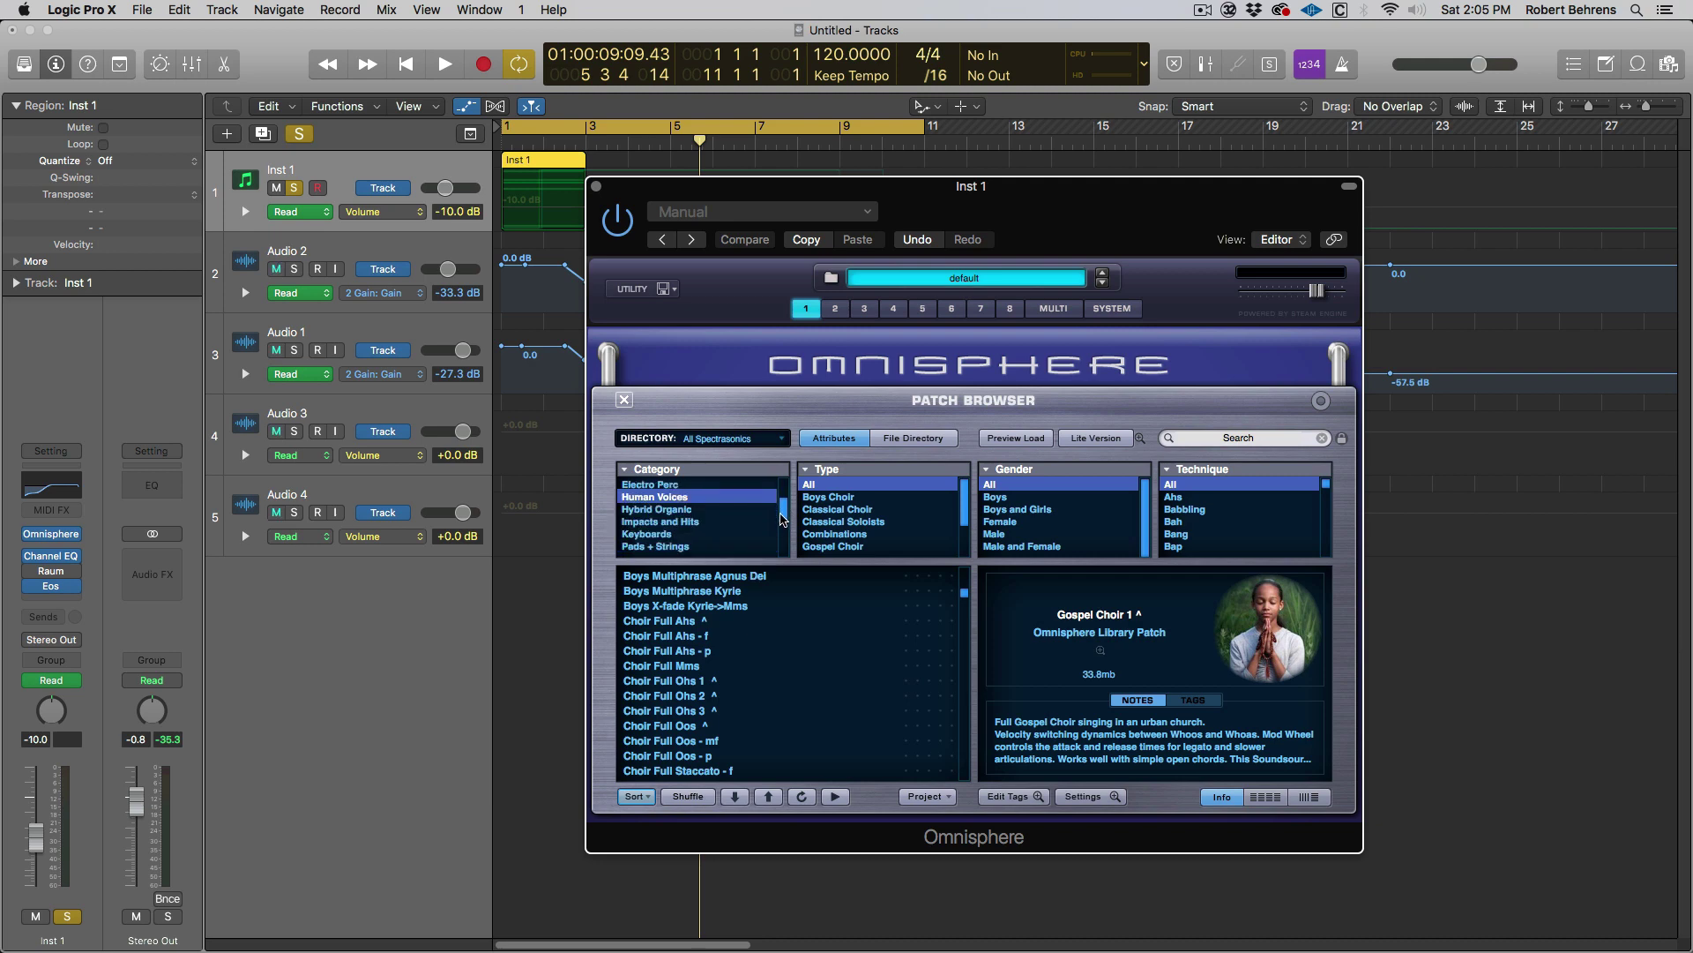
pyautogui.scroll(-1, 781, 524)
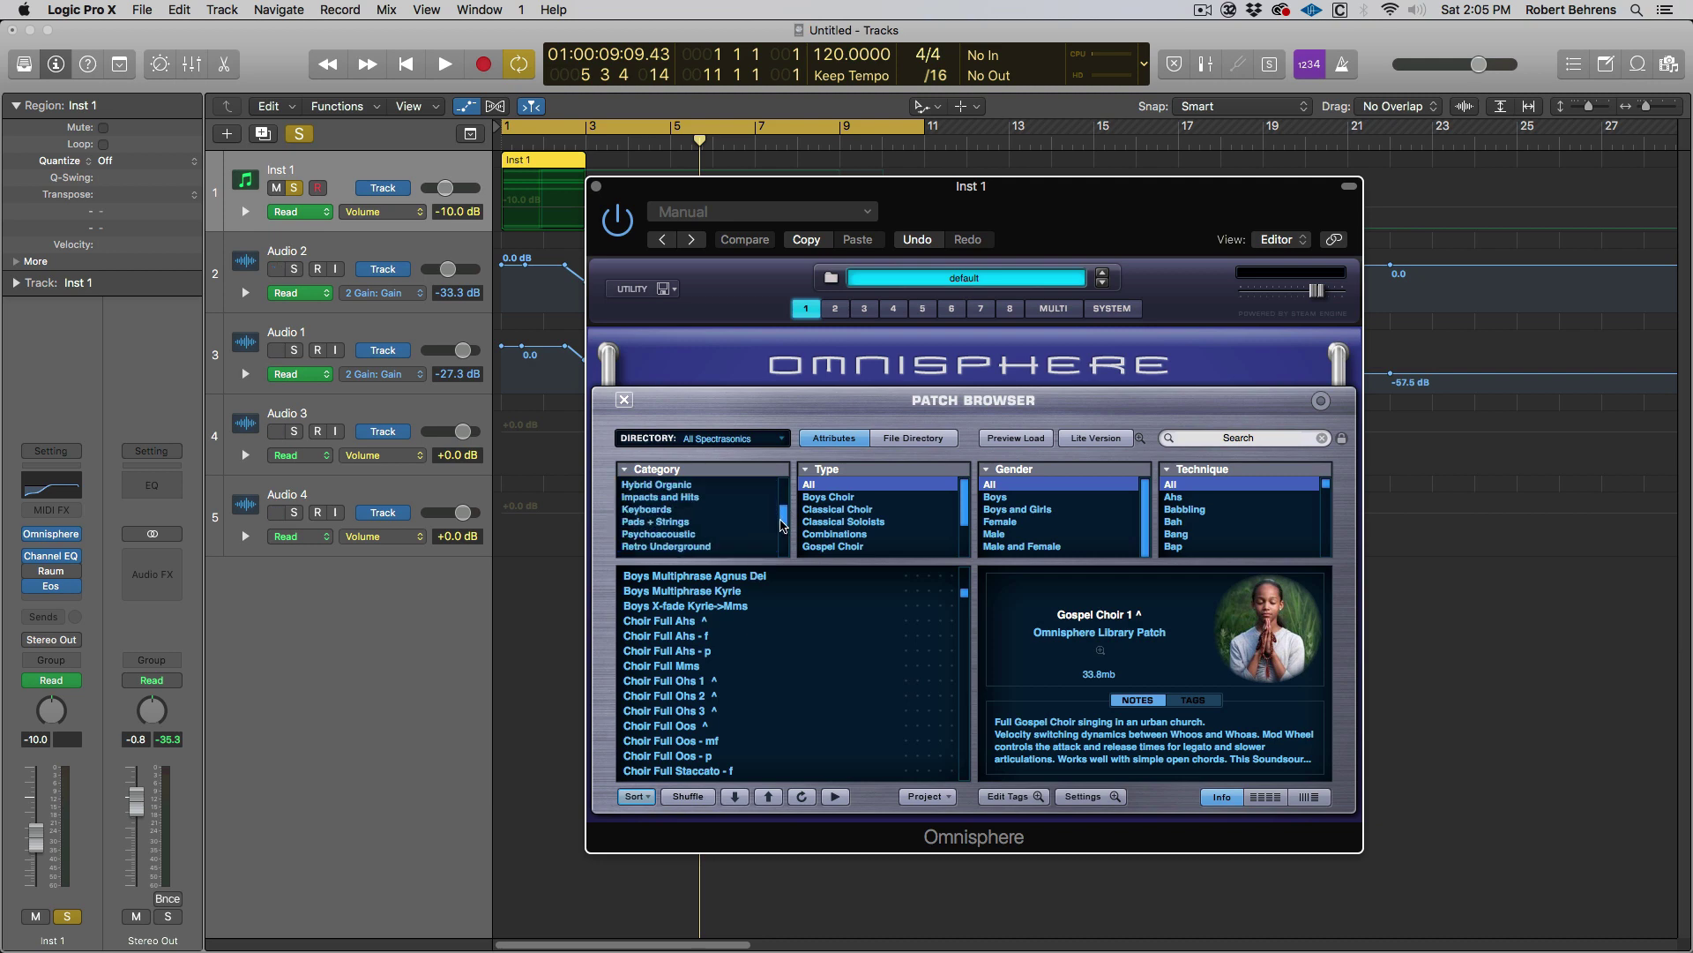
pyautogui.click(669, 522)
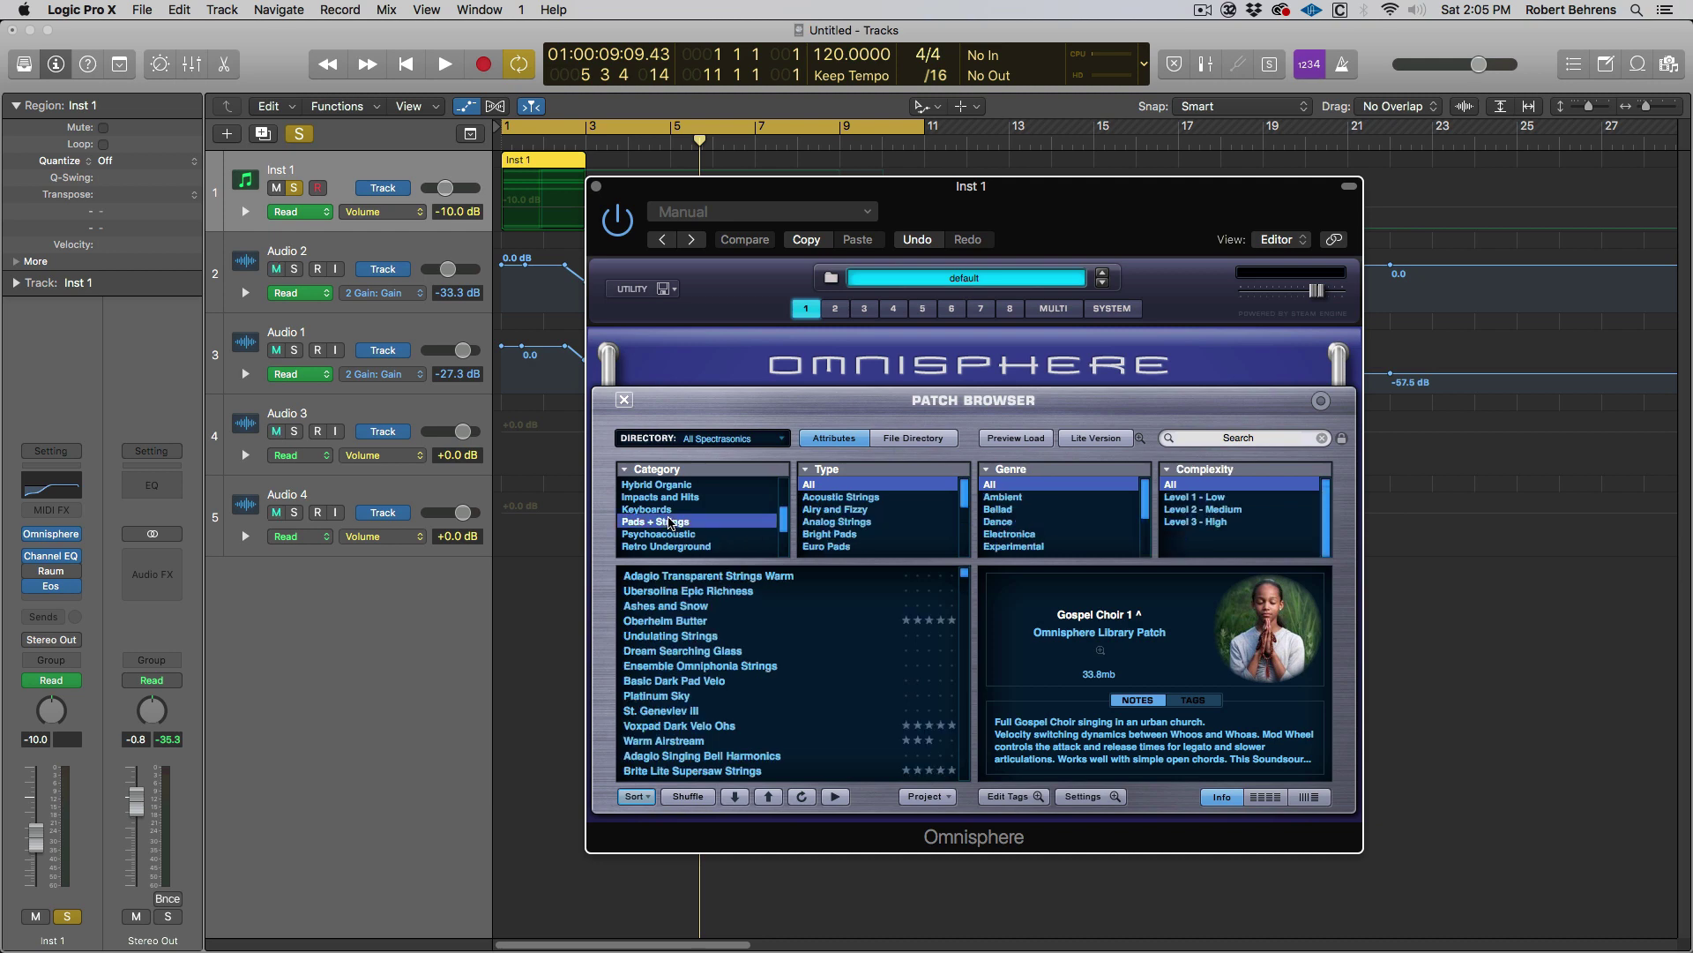
pyautogui.click(694, 622)
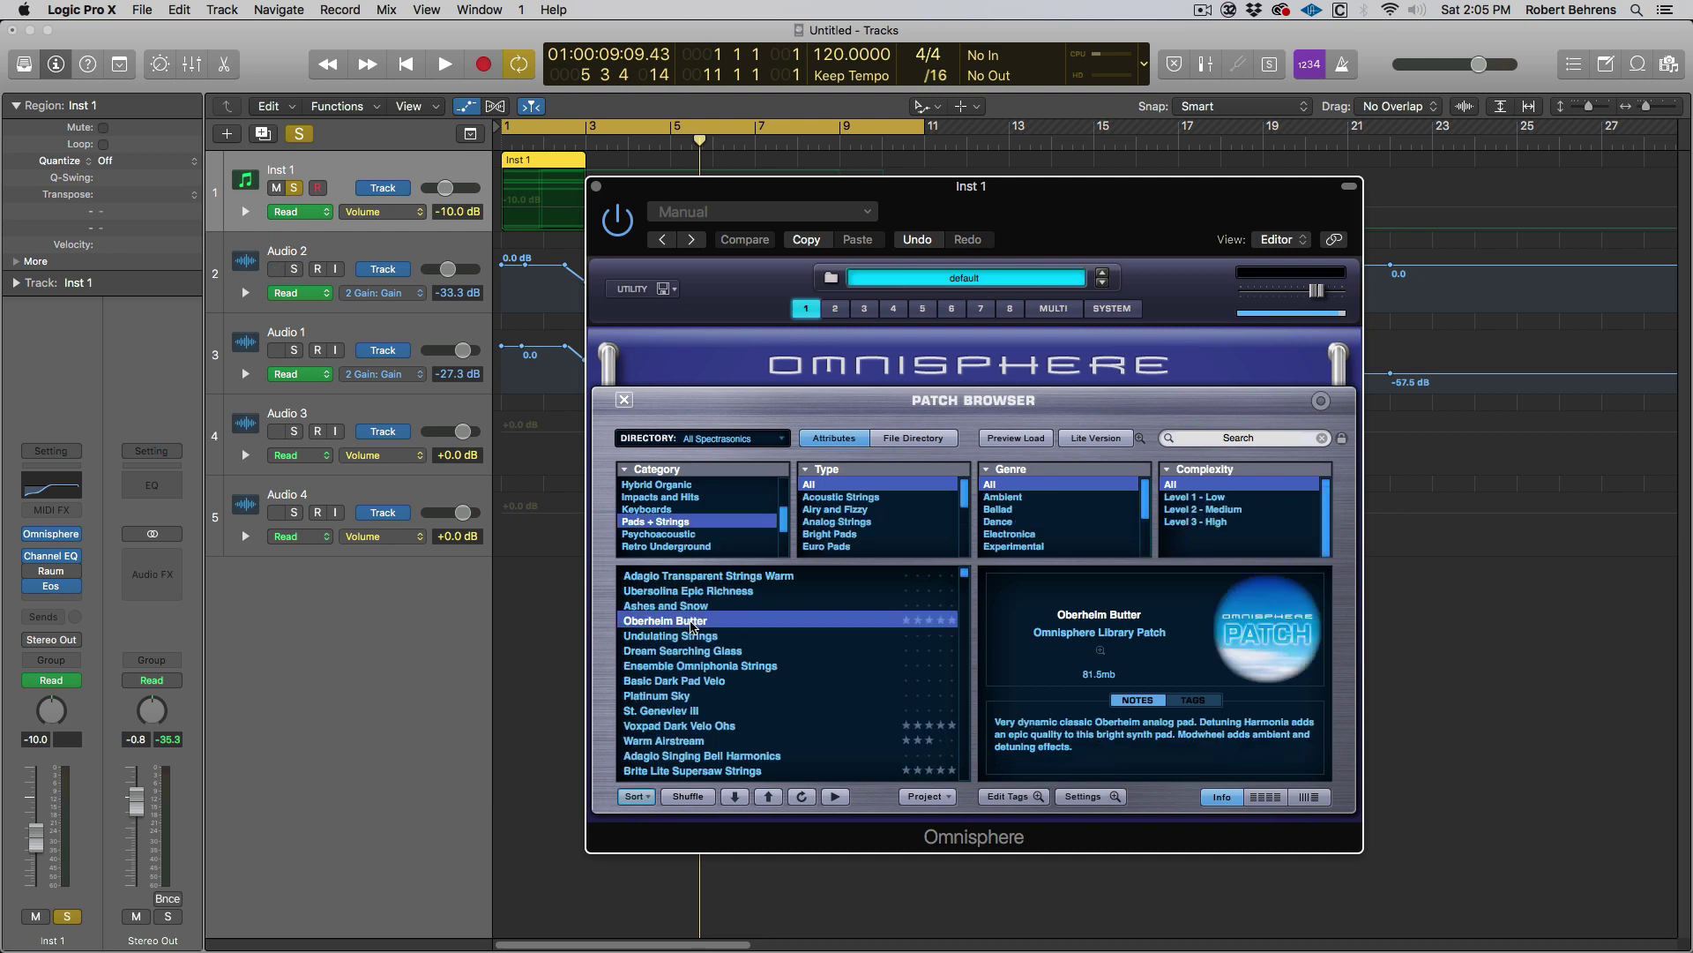
pyautogui.press('space')
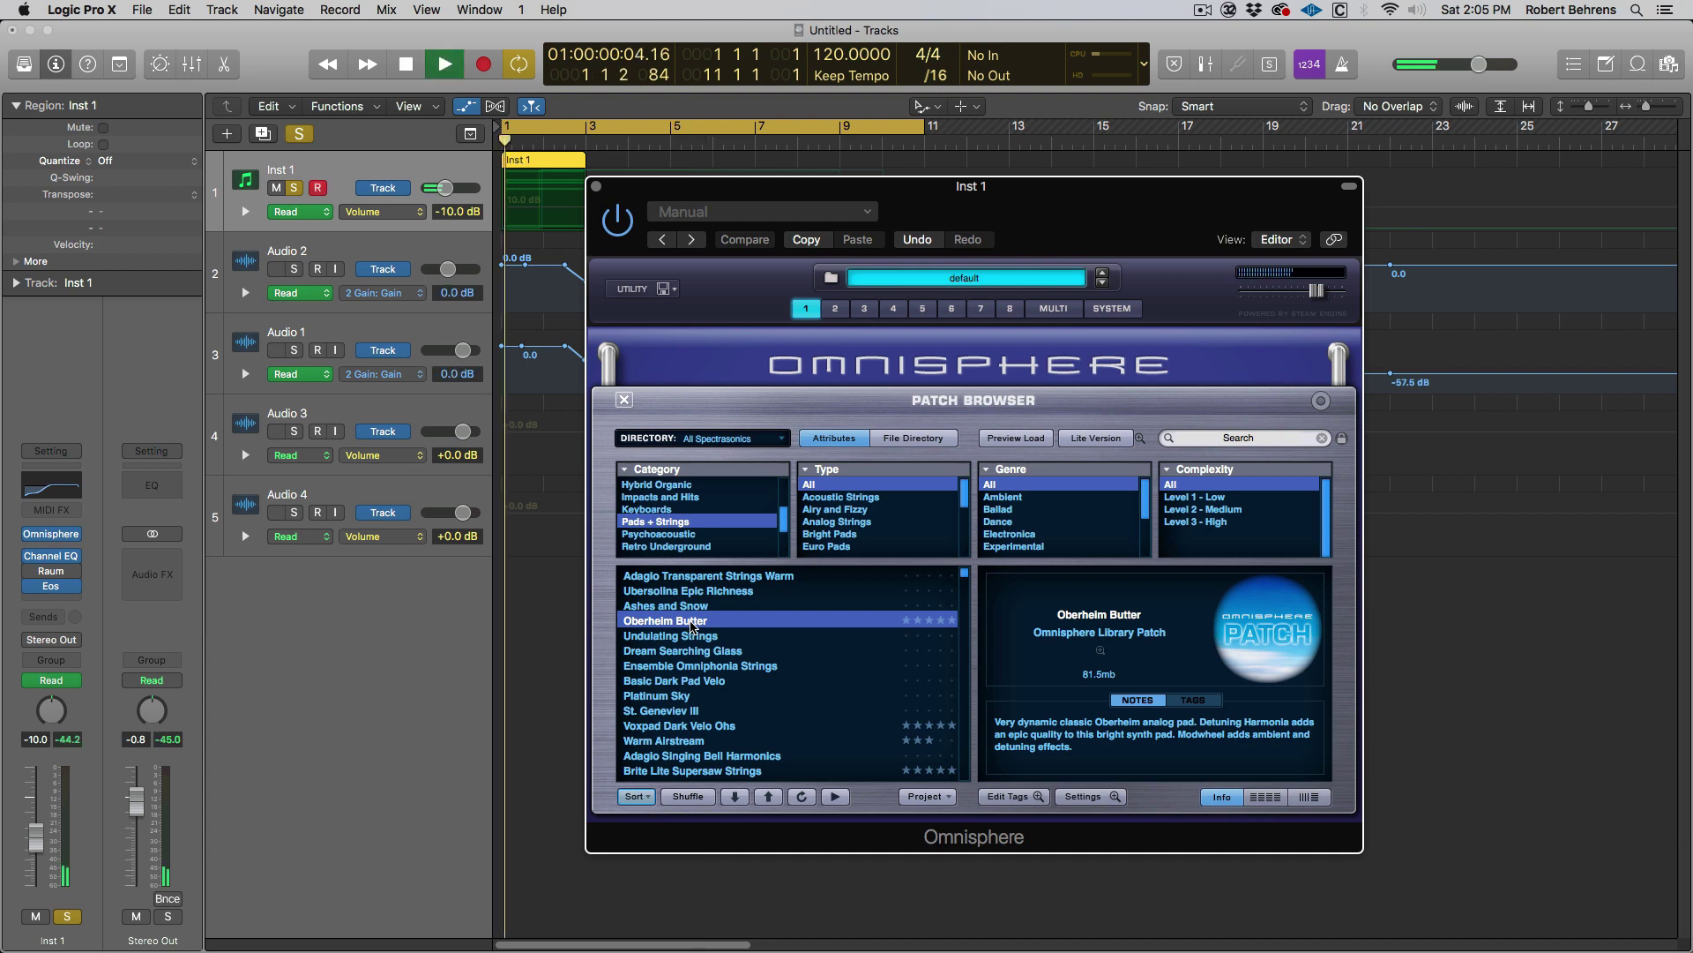
pyautogui.press('space')
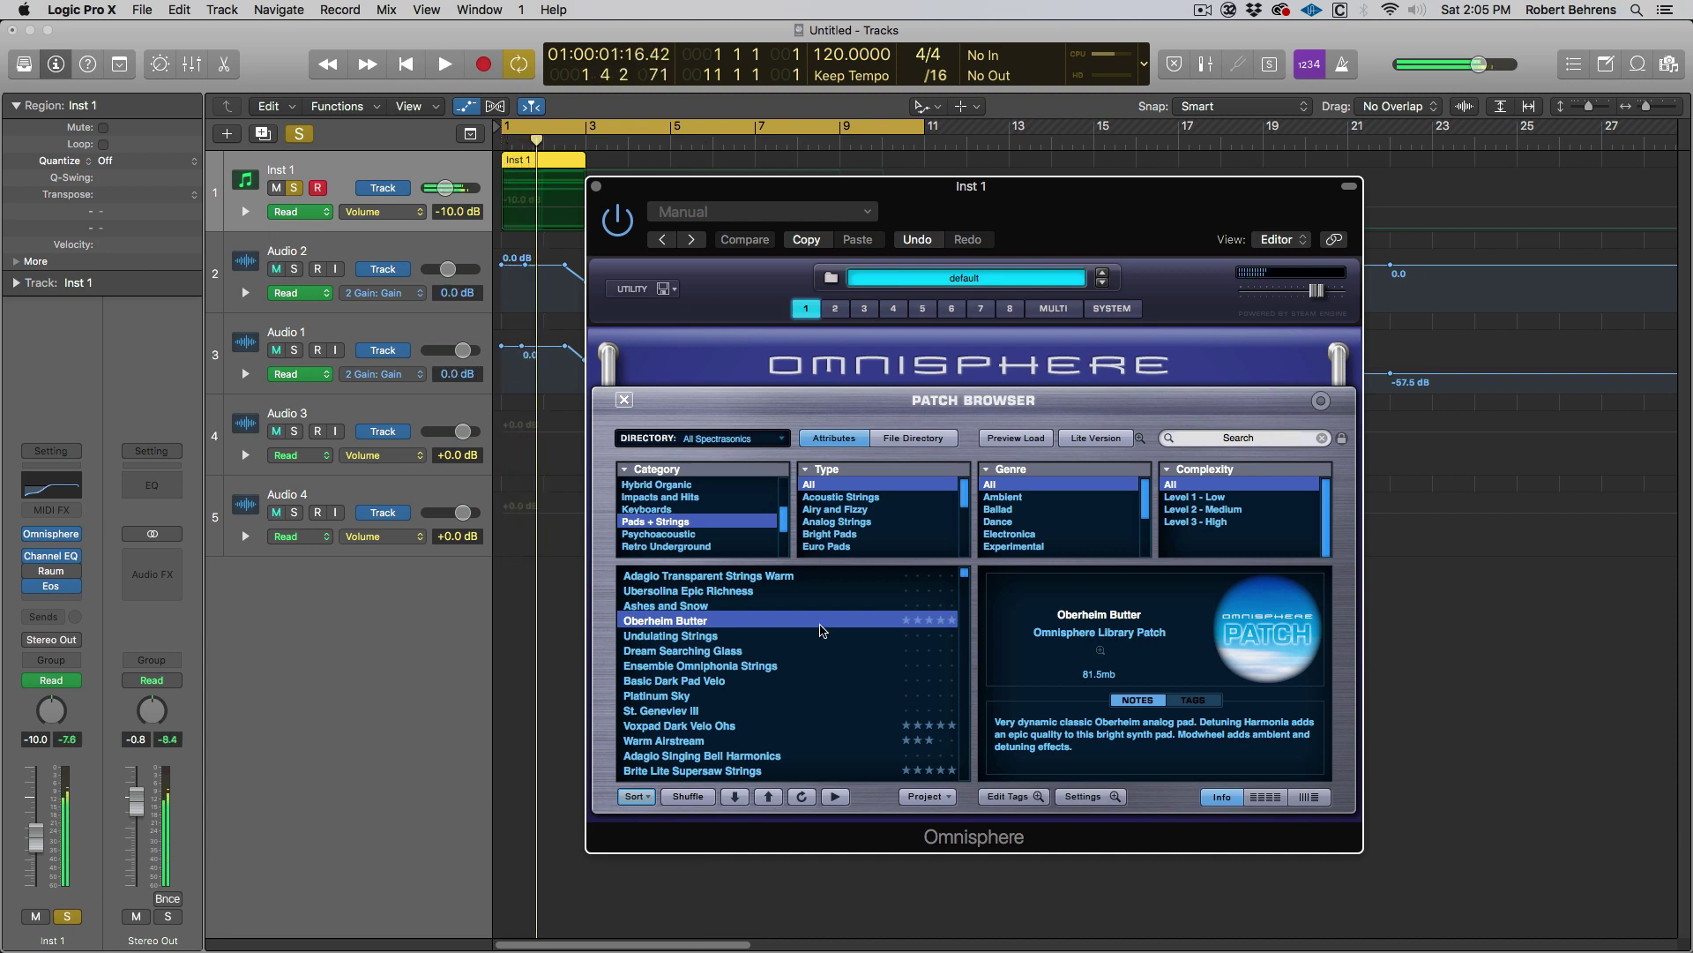
pyautogui.click(625, 399)
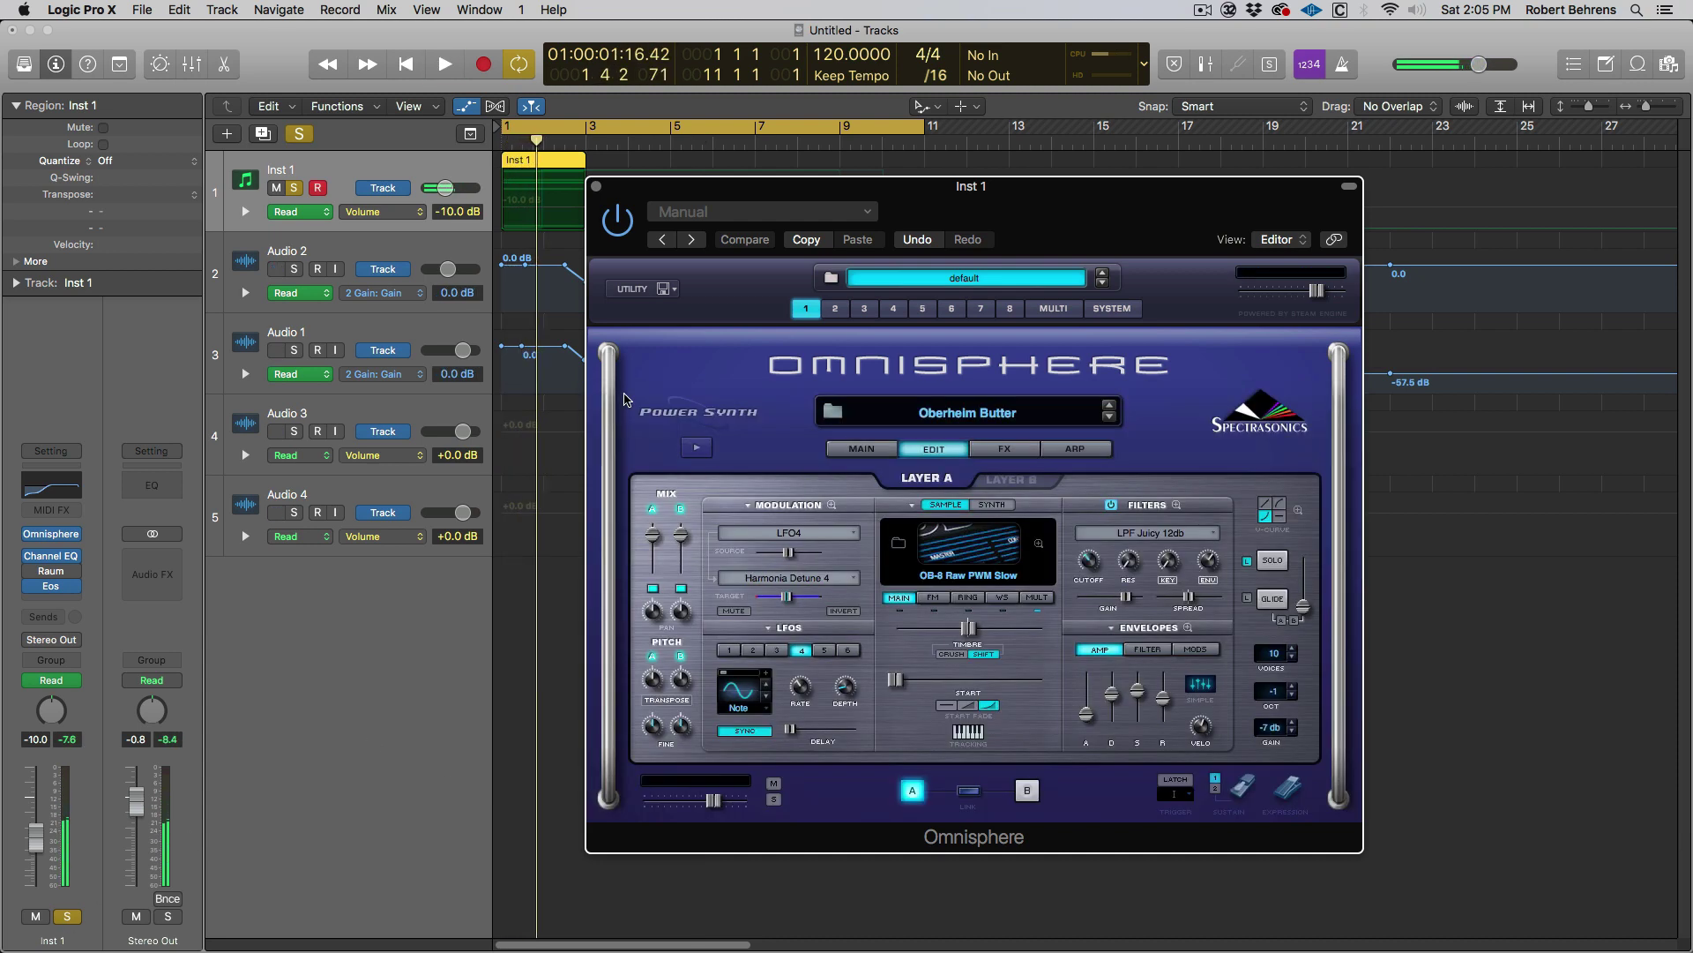
# Step: Lower the Omnisphere part level to about -9 dB and audition the chord
pyautogui.moveTo(712, 799); pyautogui.dragTo(693, 804)
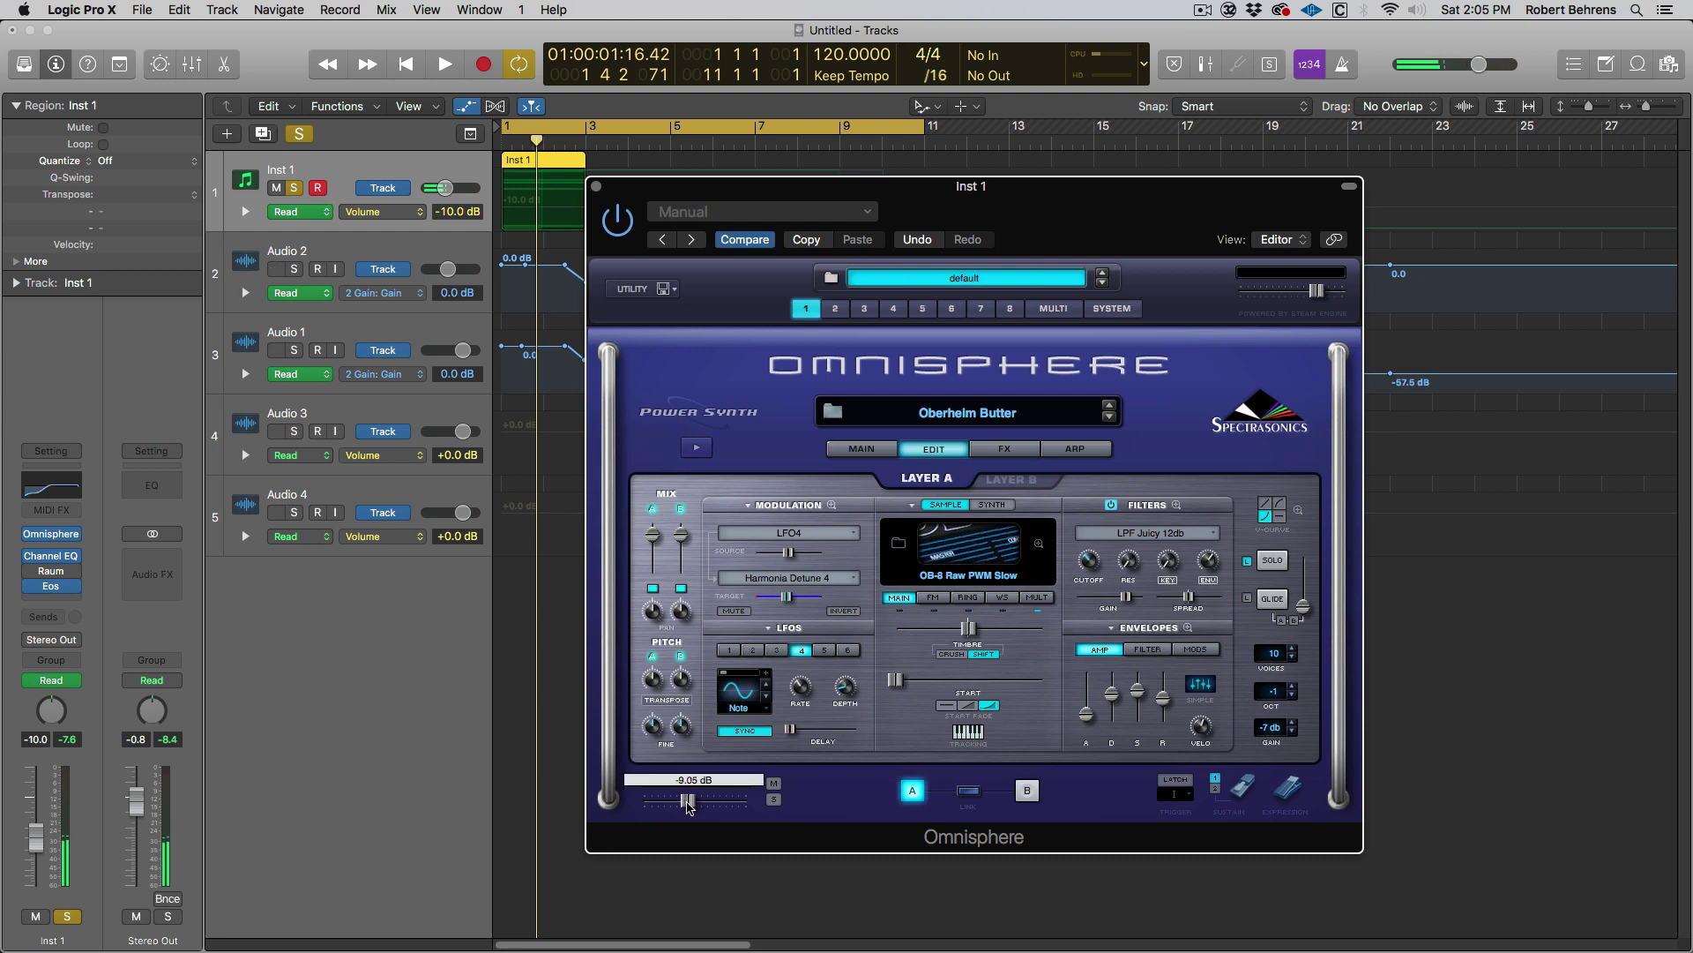
pyautogui.press('space')
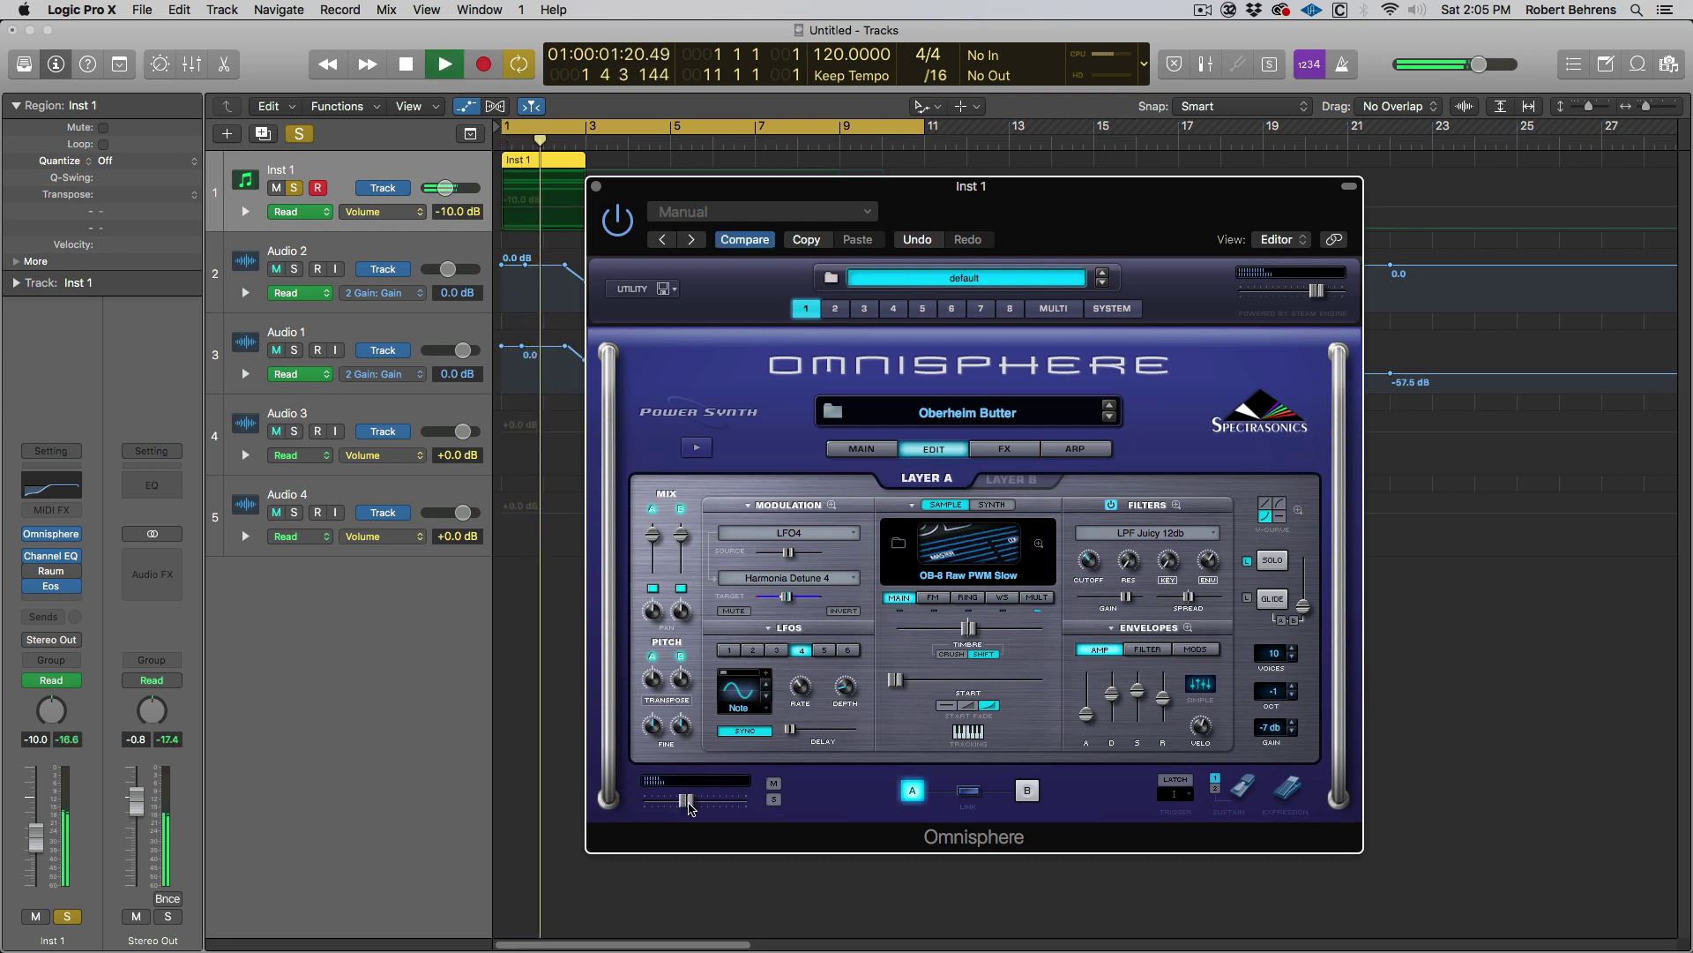
pyautogui.press('space')
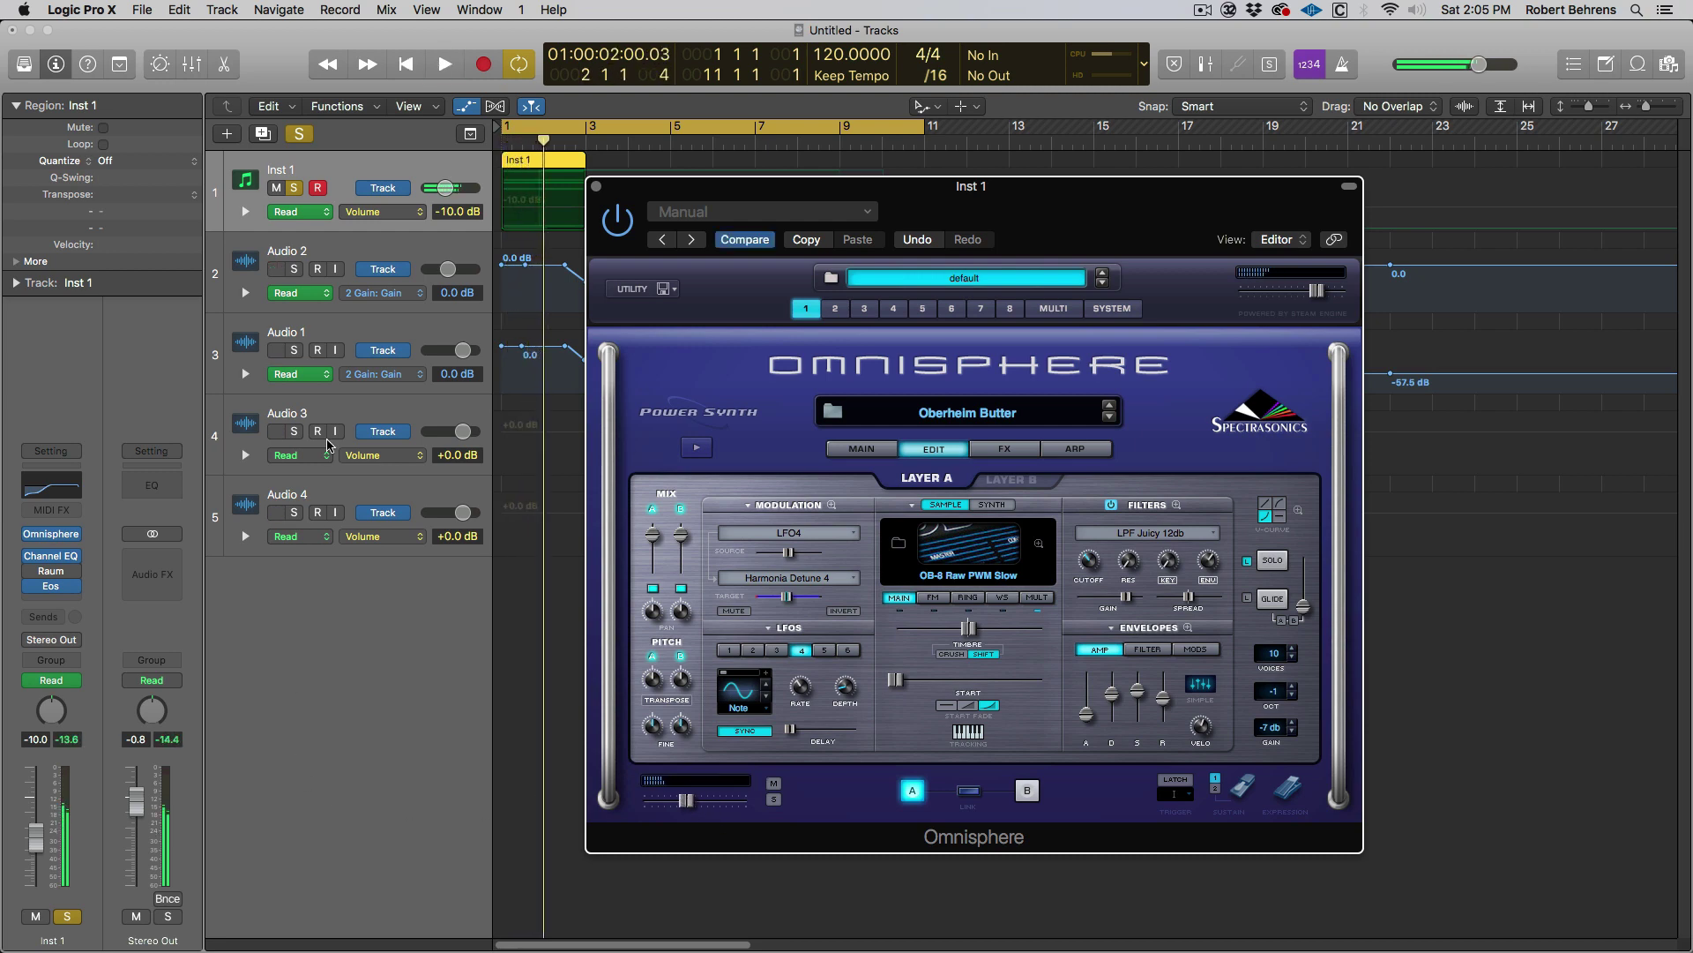
# Step: Transpose the Inst 1 region by +12 and audition the raised chord
pyautogui.click(193, 195)
pyautogui.click(141, 187)
pyautogui.press('space')
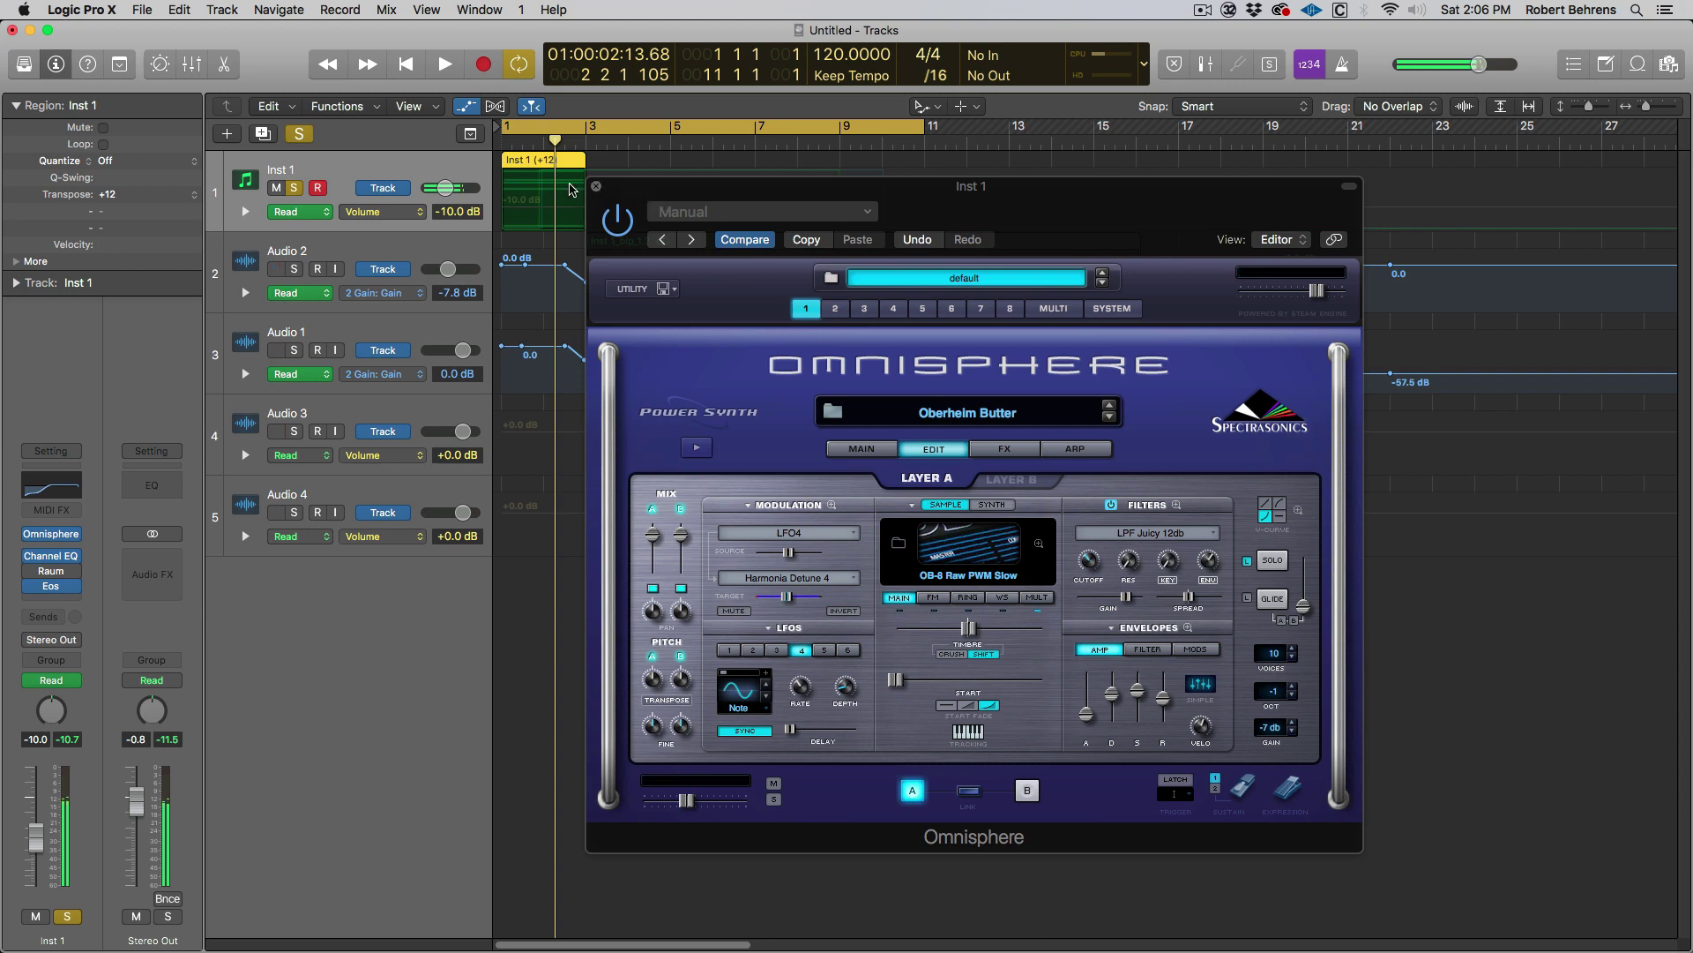
pyautogui.press('space')
pyautogui.press('space')
pyautogui.click(411, 170)
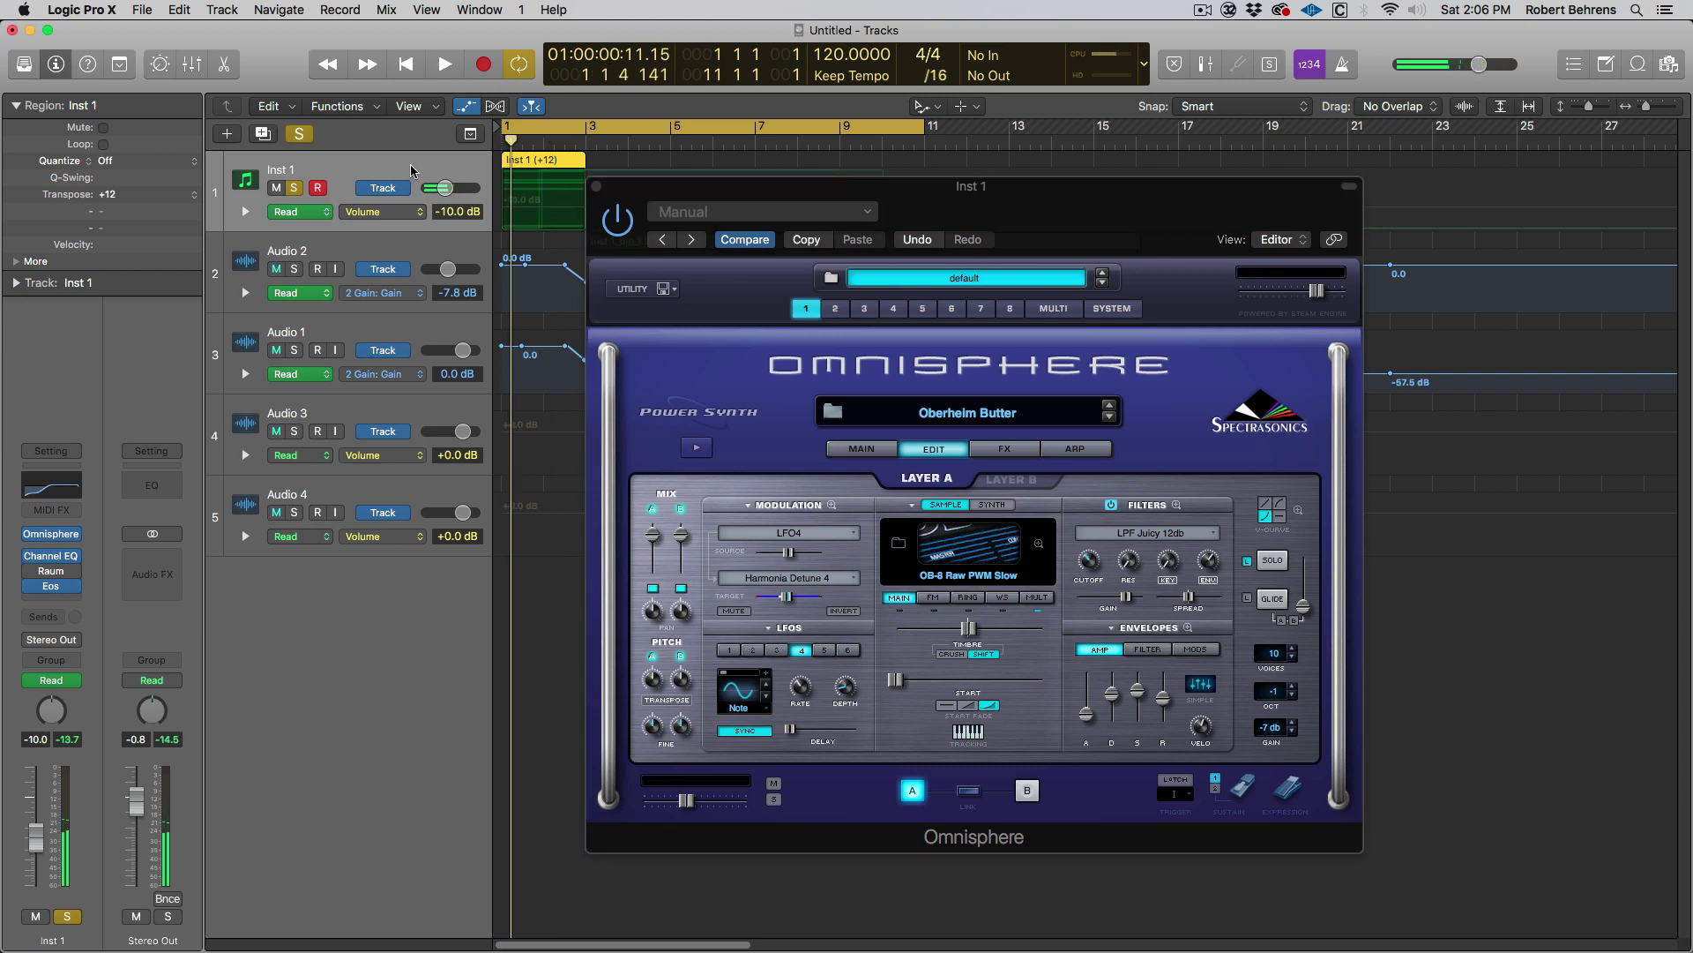
# Step: Move the Omnisphere window aside, bypass Eos on Inst 1, and insert a ChromaVerb reverb after it
pyautogui.moveTo(689, 200); pyautogui.dragTo(899, 271)
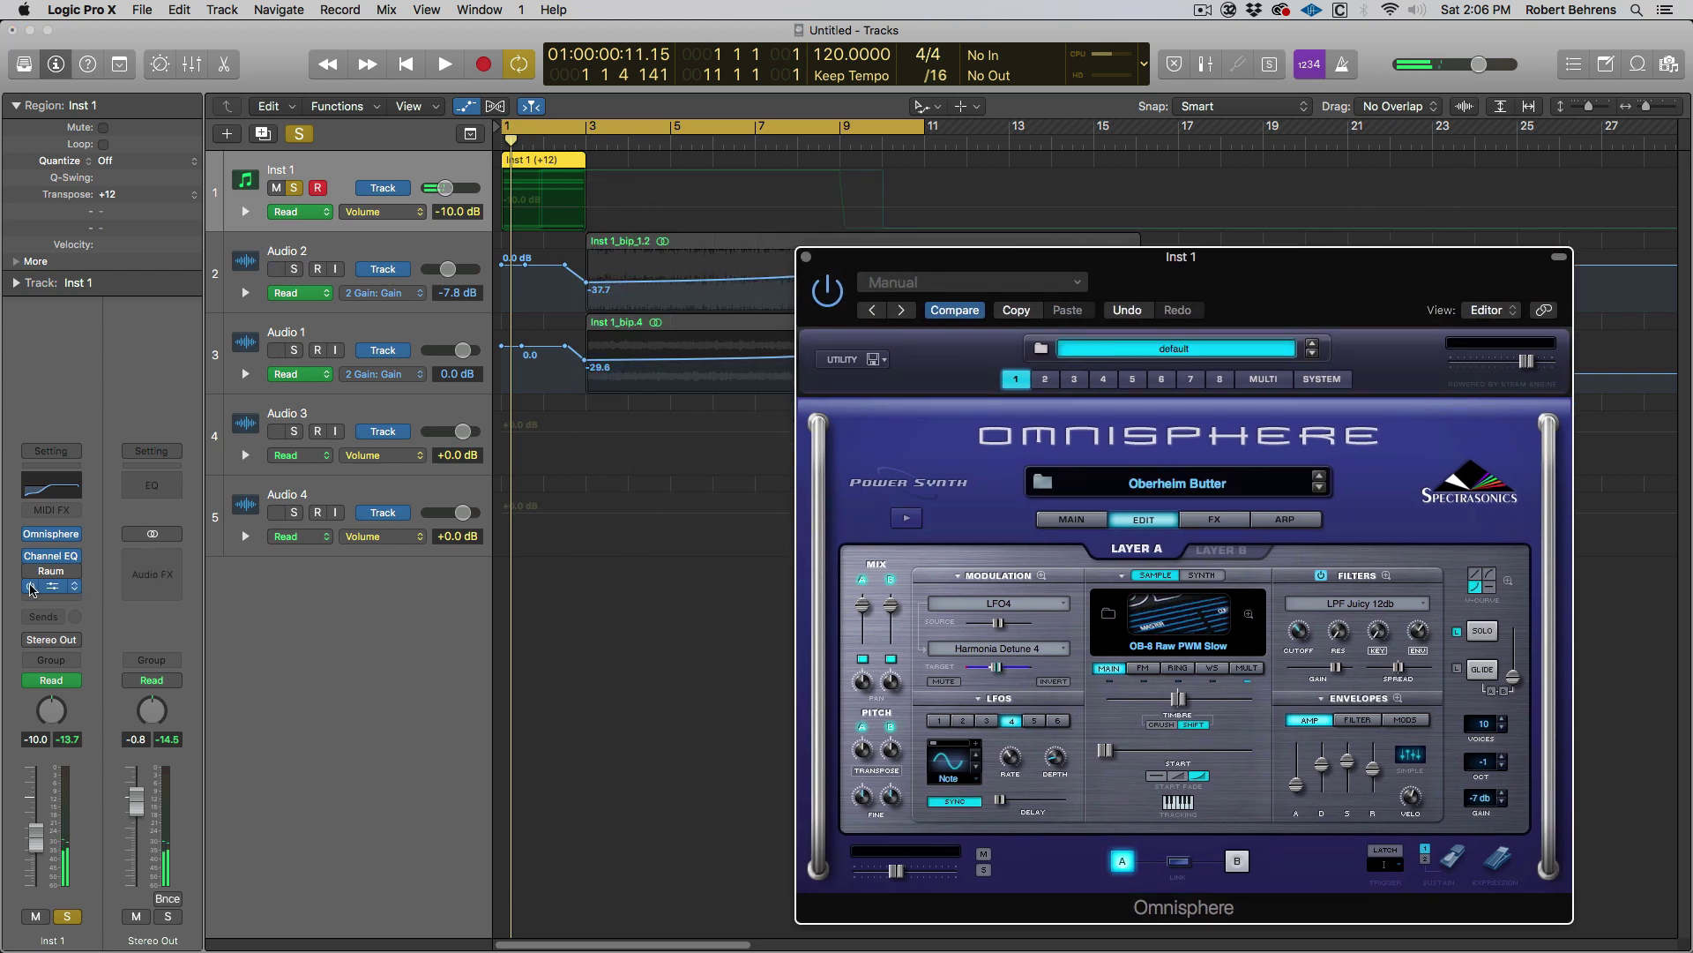
pyautogui.click(30, 586)
pyautogui.click(78, 597)
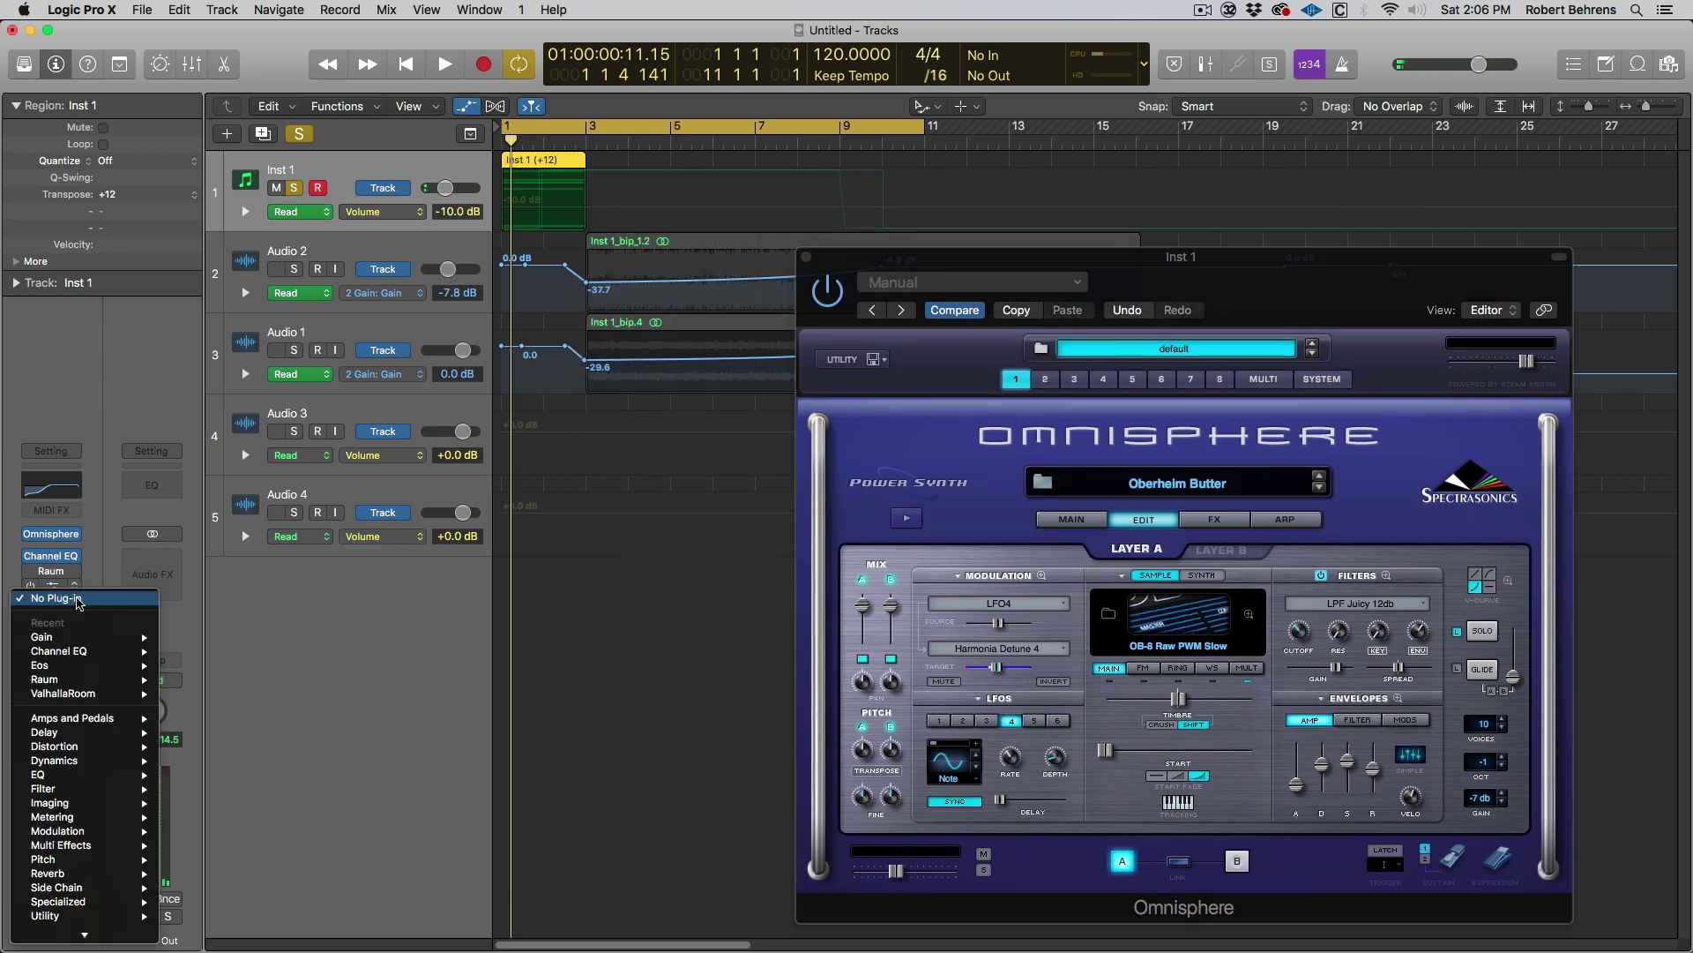
pyautogui.moveTo(54, 852)
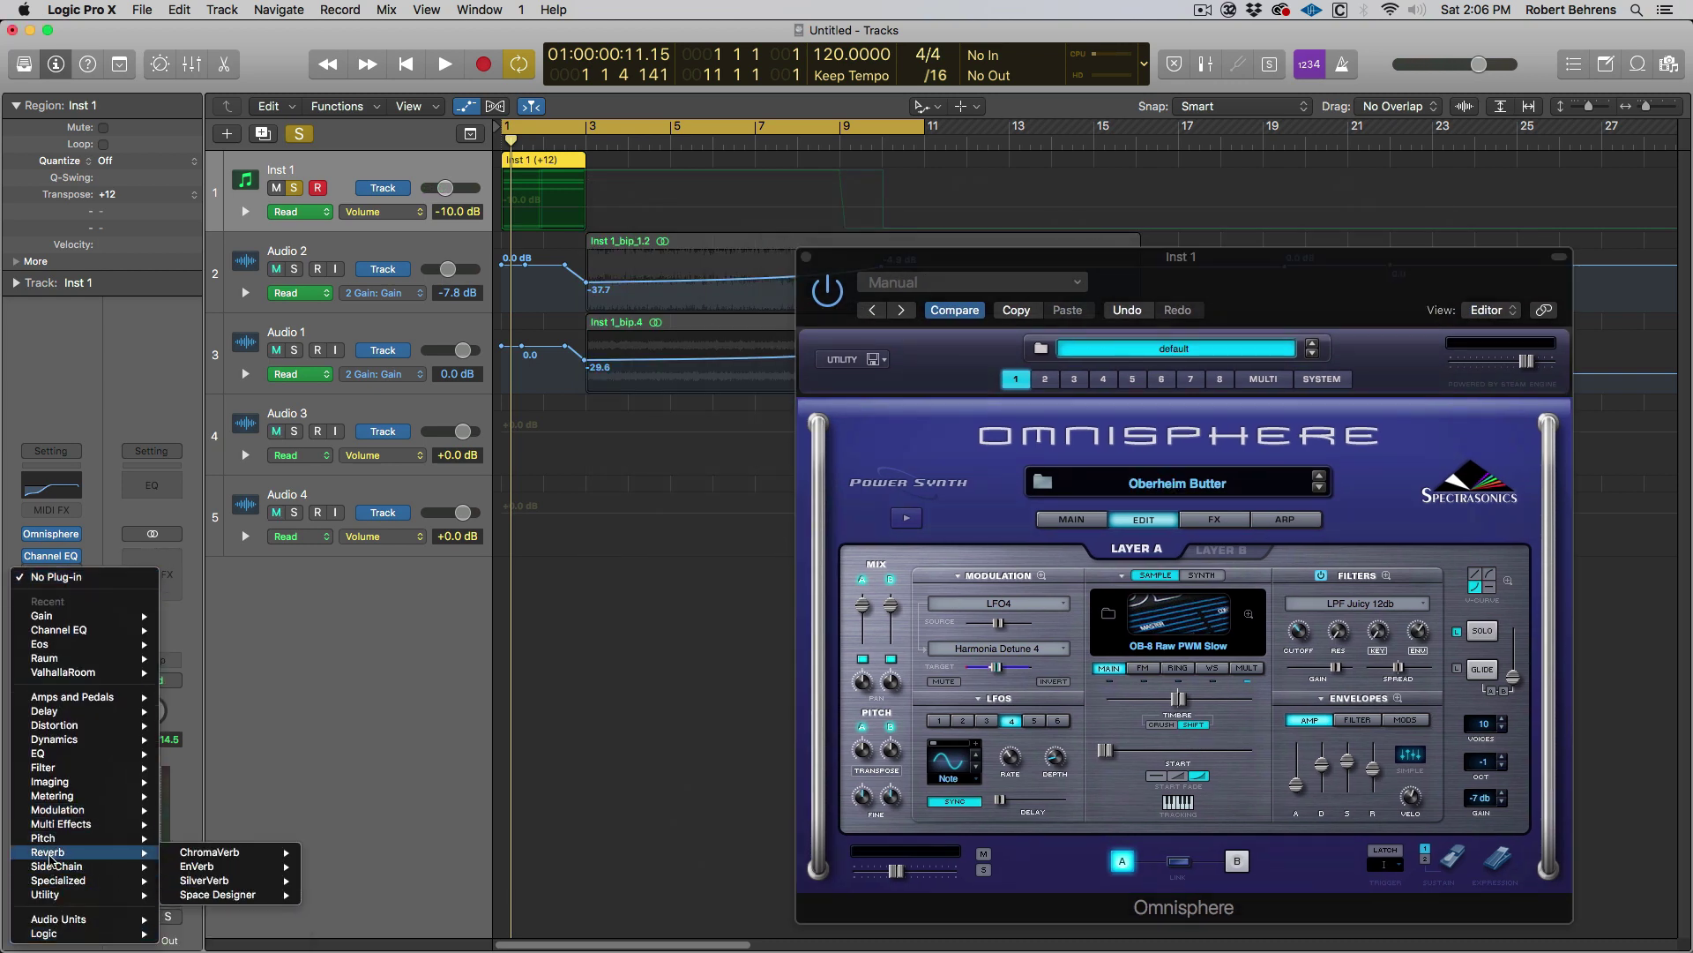
pyautogui.moveTo(212, 880)
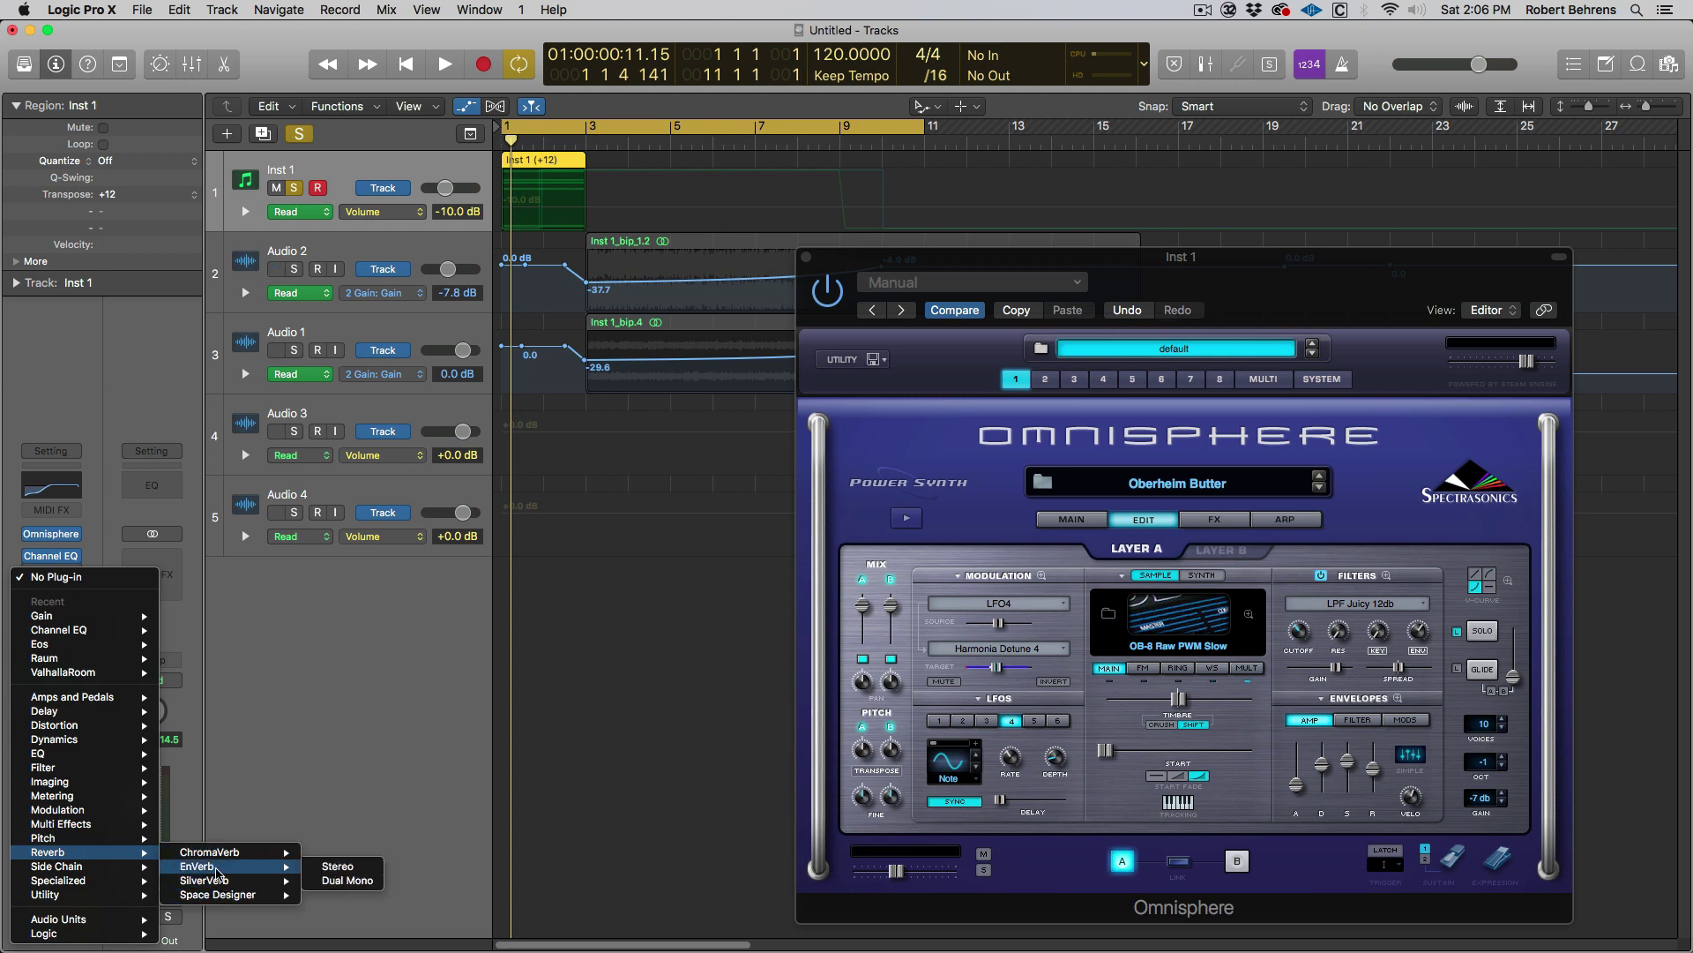
pyautogui.click(351, 852)
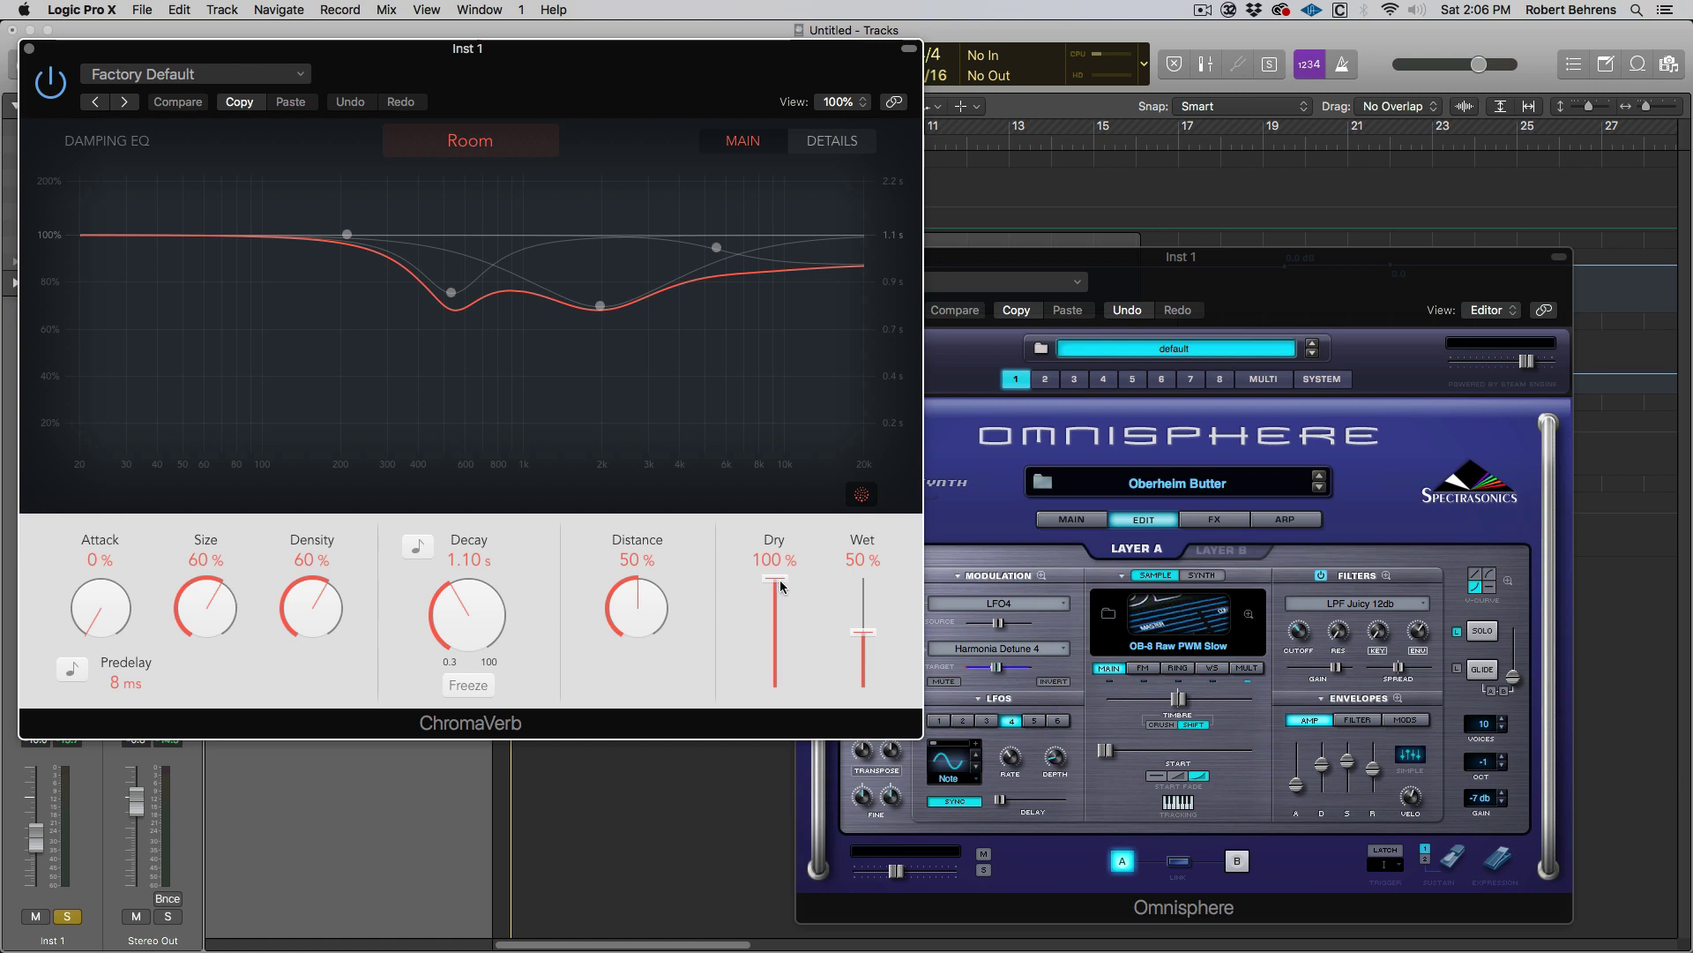
# Step: Set ChromaVerb to 0% dry, 100% wet and a 12-second decay, and move its window clear of the tracks
pyautogui.moveTo(778, 580); pyautogui.dragTo(778, 692)
pyautogui.moveTo(865, 632); pyautogui.dragTo(864, 578)
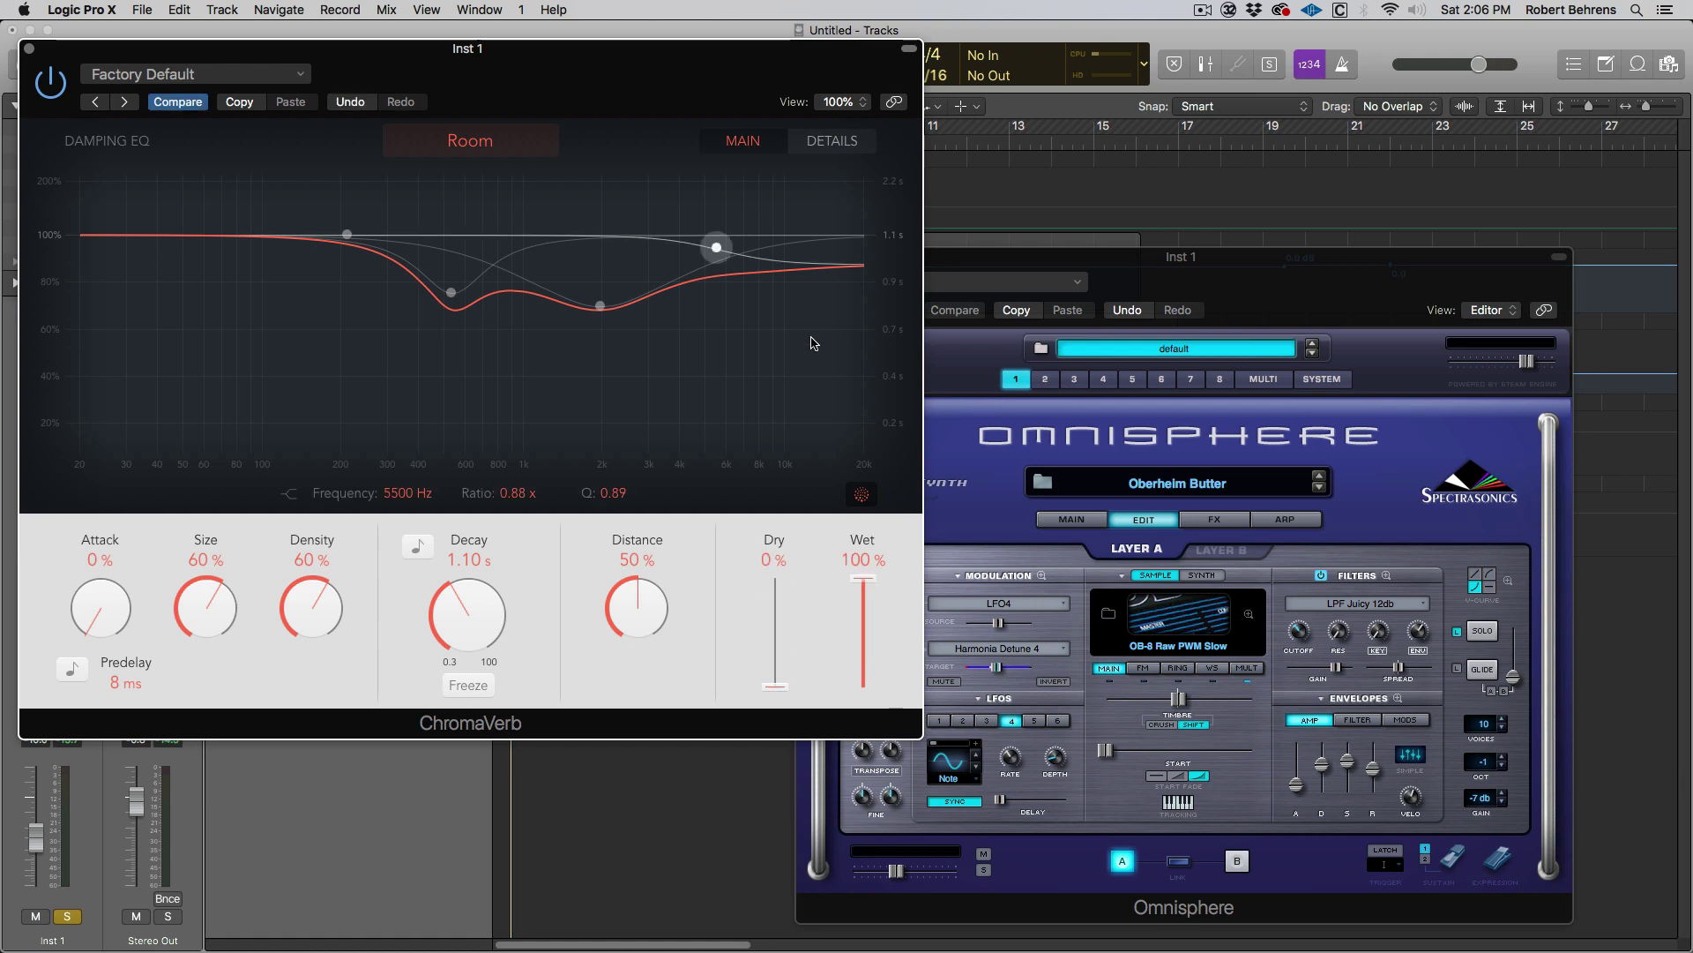
pyautogui.moveTo(461, 620); pyautogui.dragTo(464, 424)
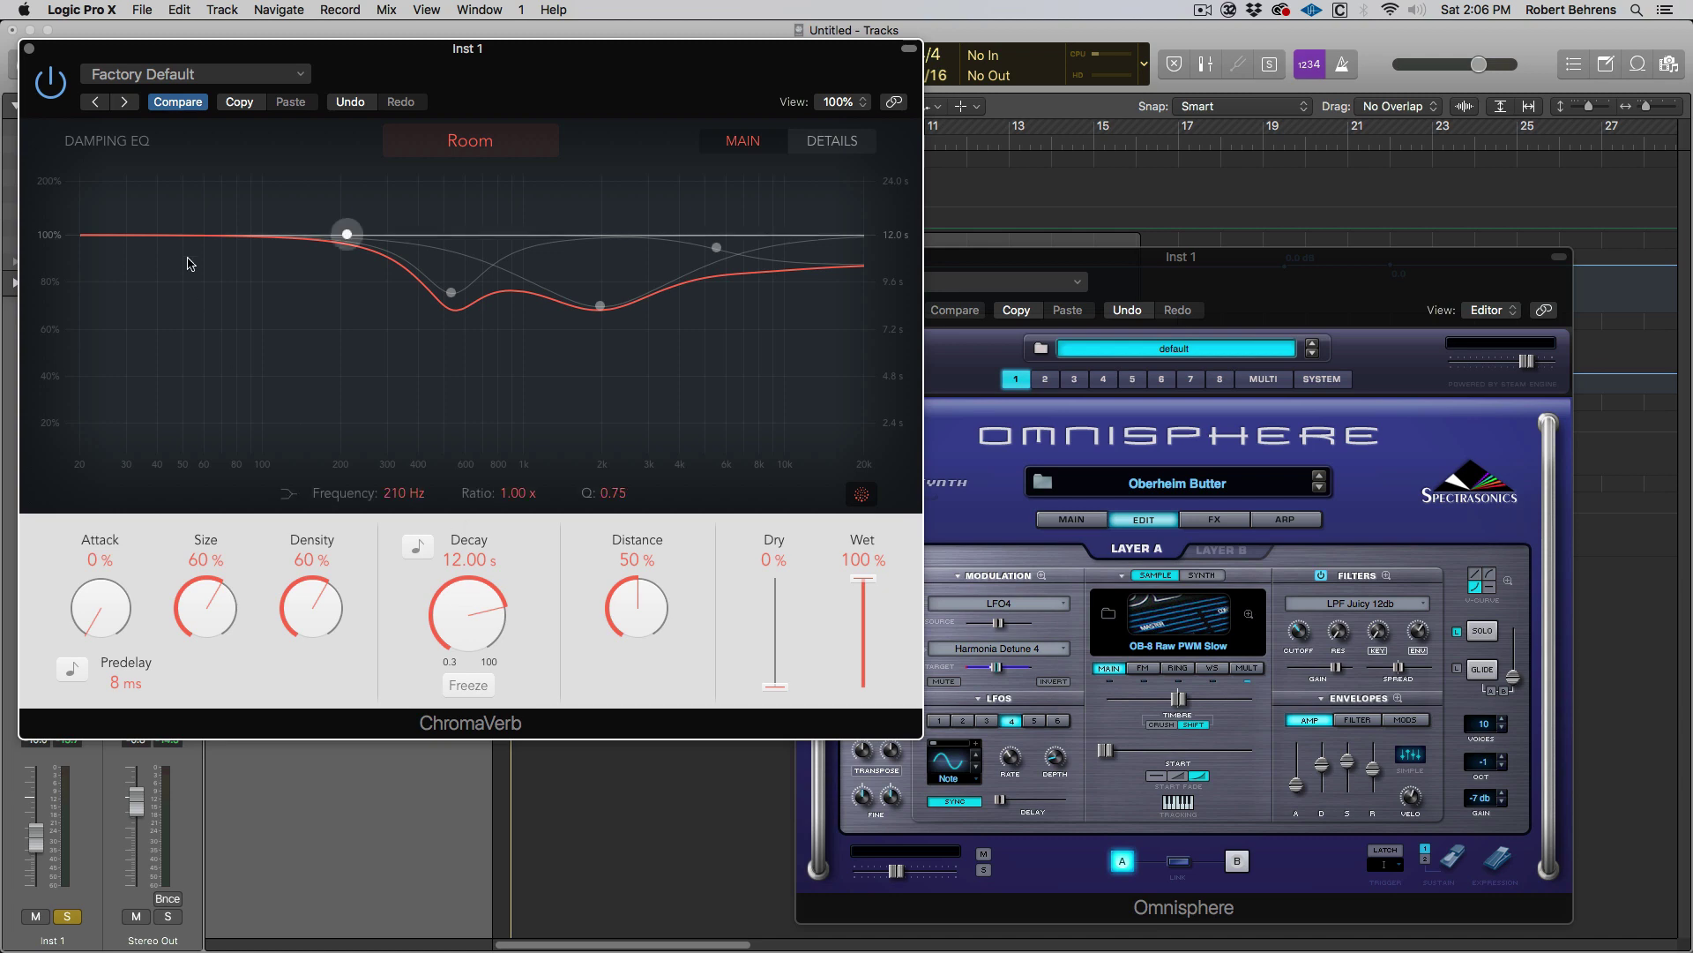
pyautogui.moveTo(85, 62); pyautogui.dragTo(772, 213)
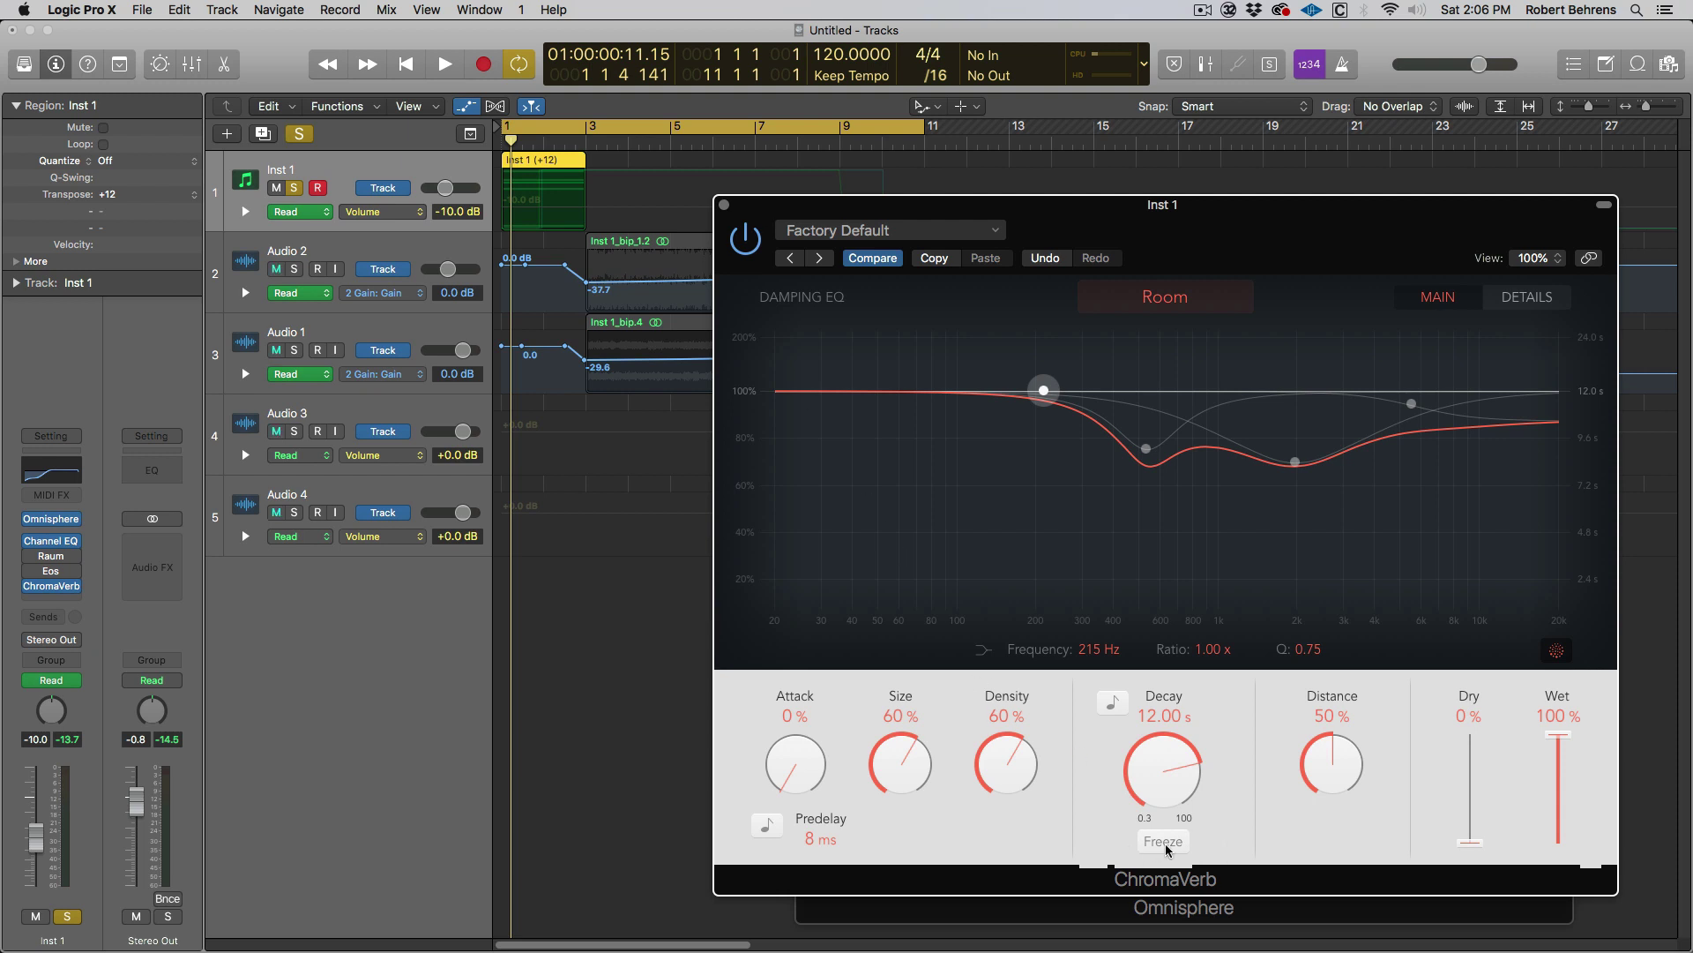
# Step: Put Inst 1 in Touch mode, record ChromaVerb's Freeze automation while the chord plays, and close the plug-in
pyautogui.press('ctrl+super+t')
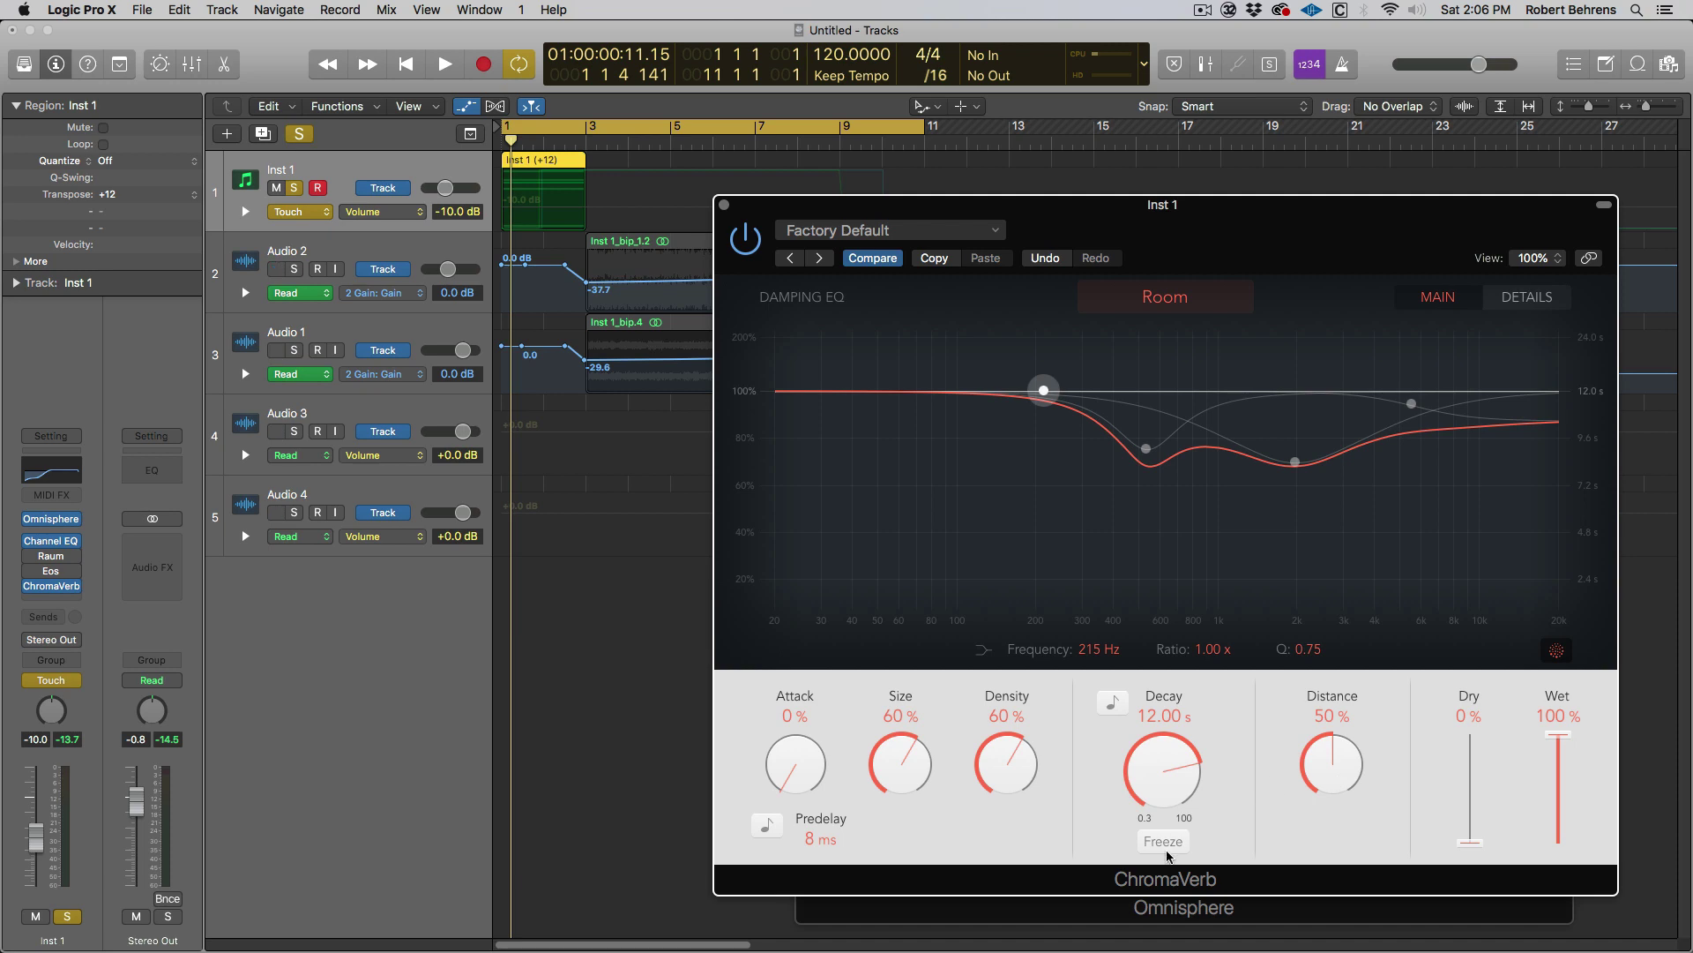
pyautogui.press('space')
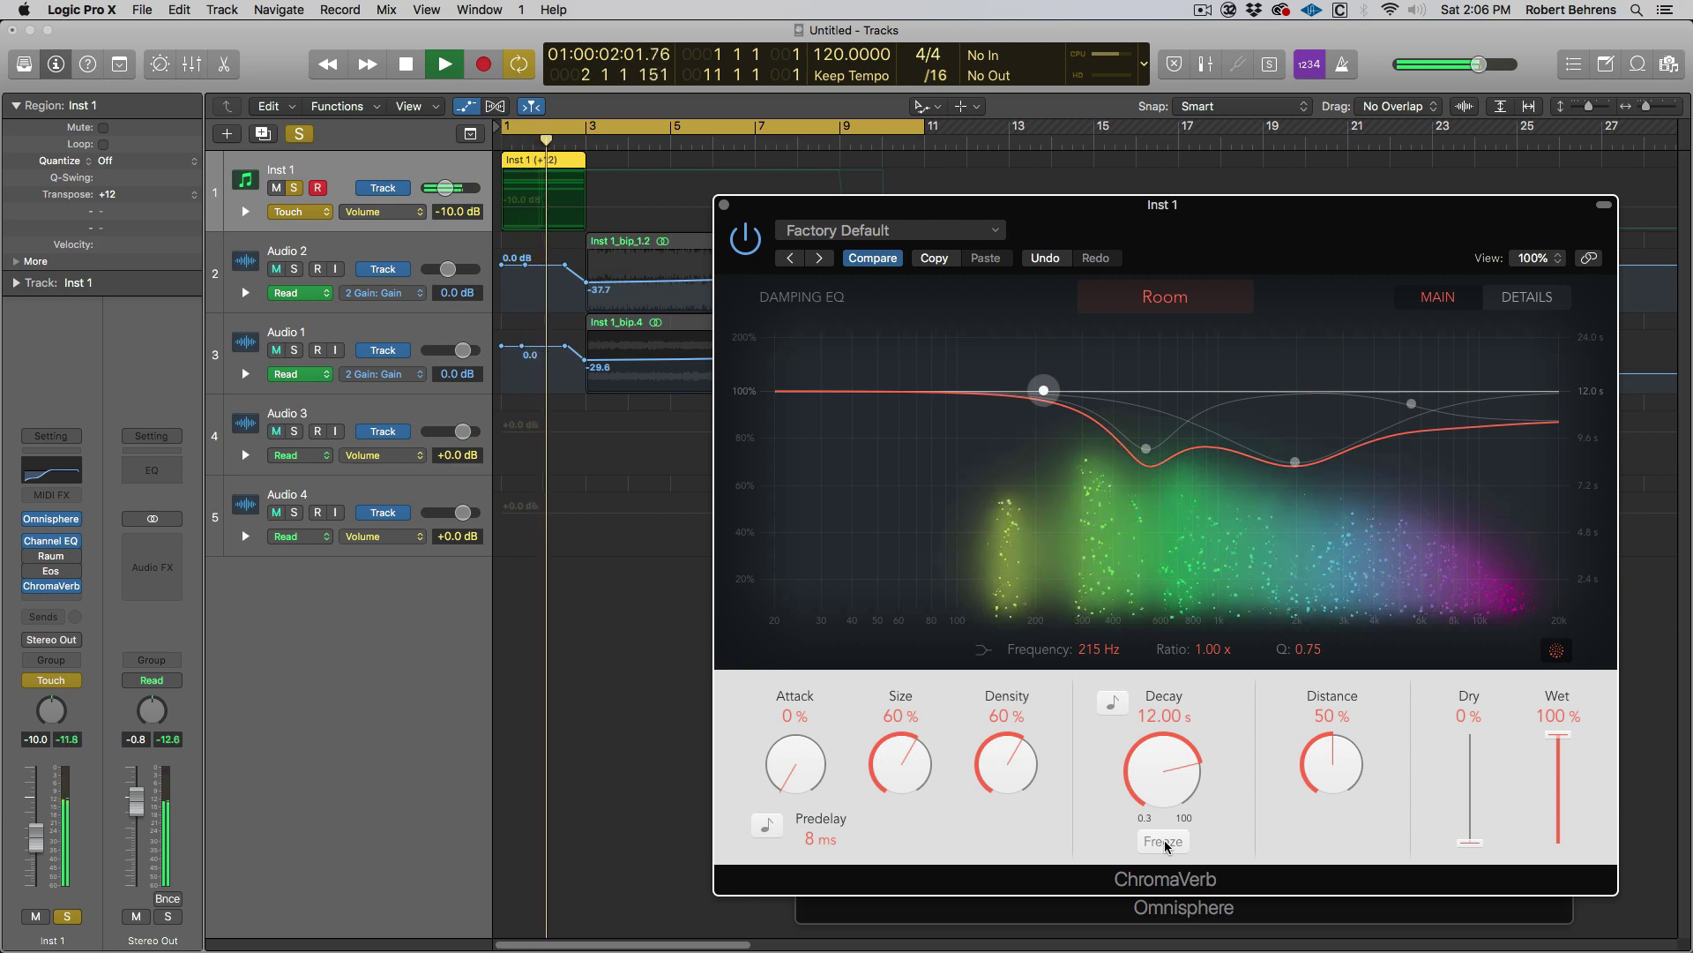
pyautogui.click(1163, 841)
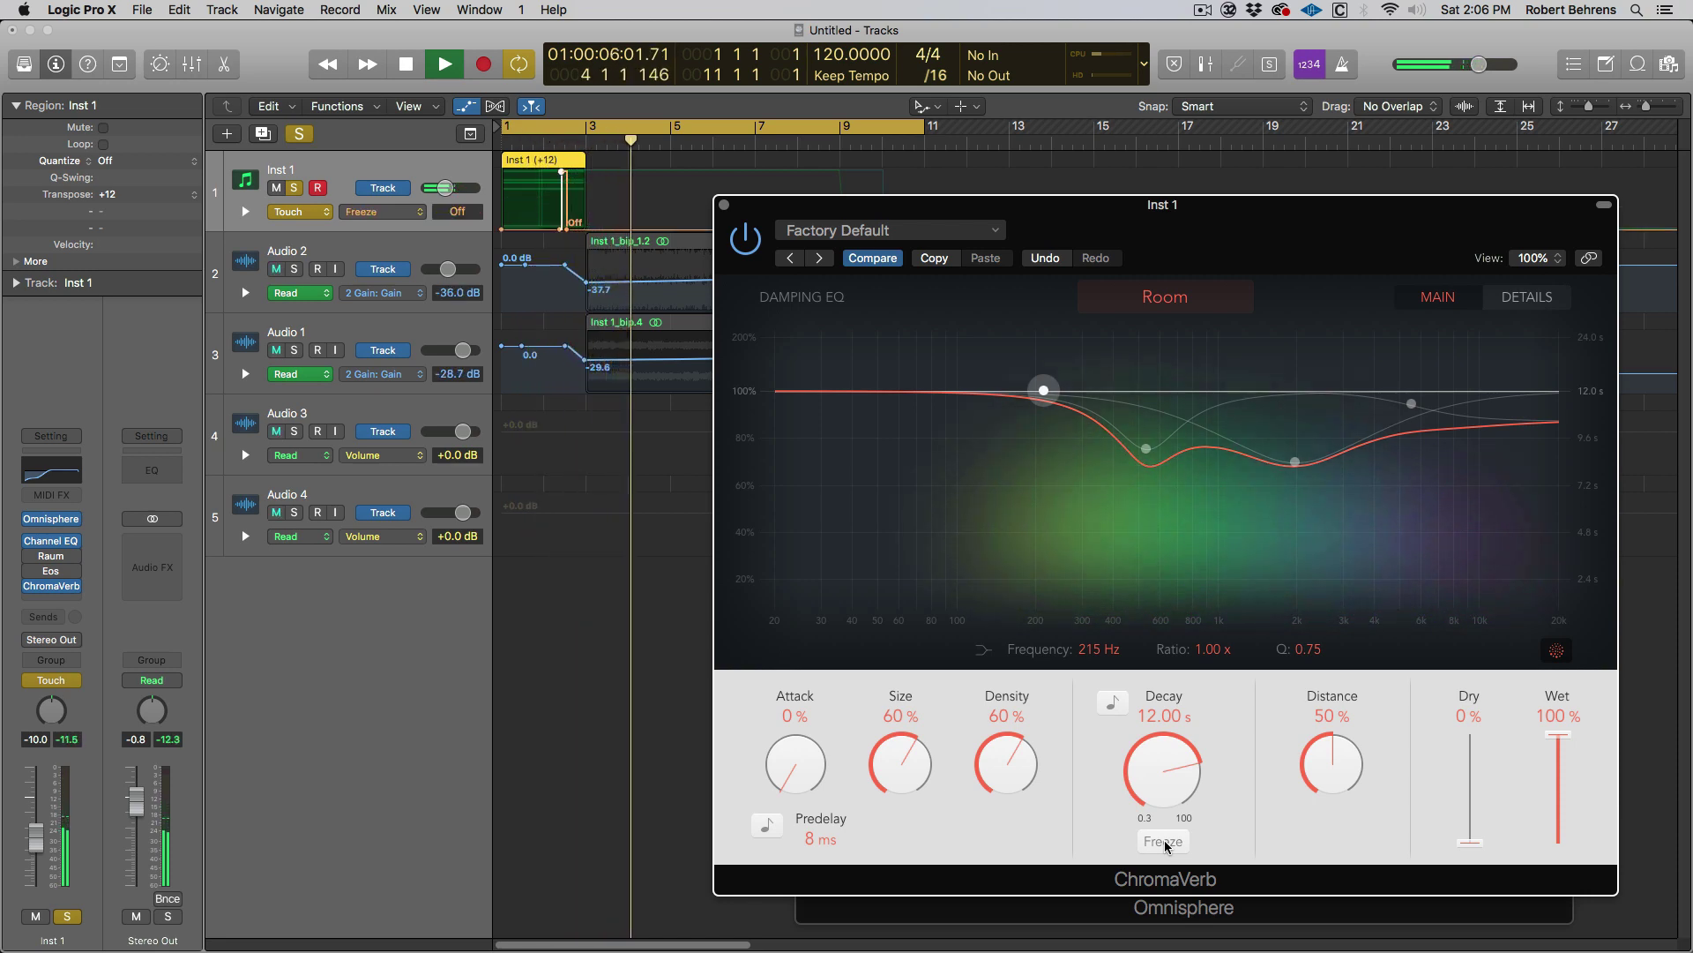
pyautogui.press('space')
pyautogui.click(1163, 841)
pyautogui.press('space')
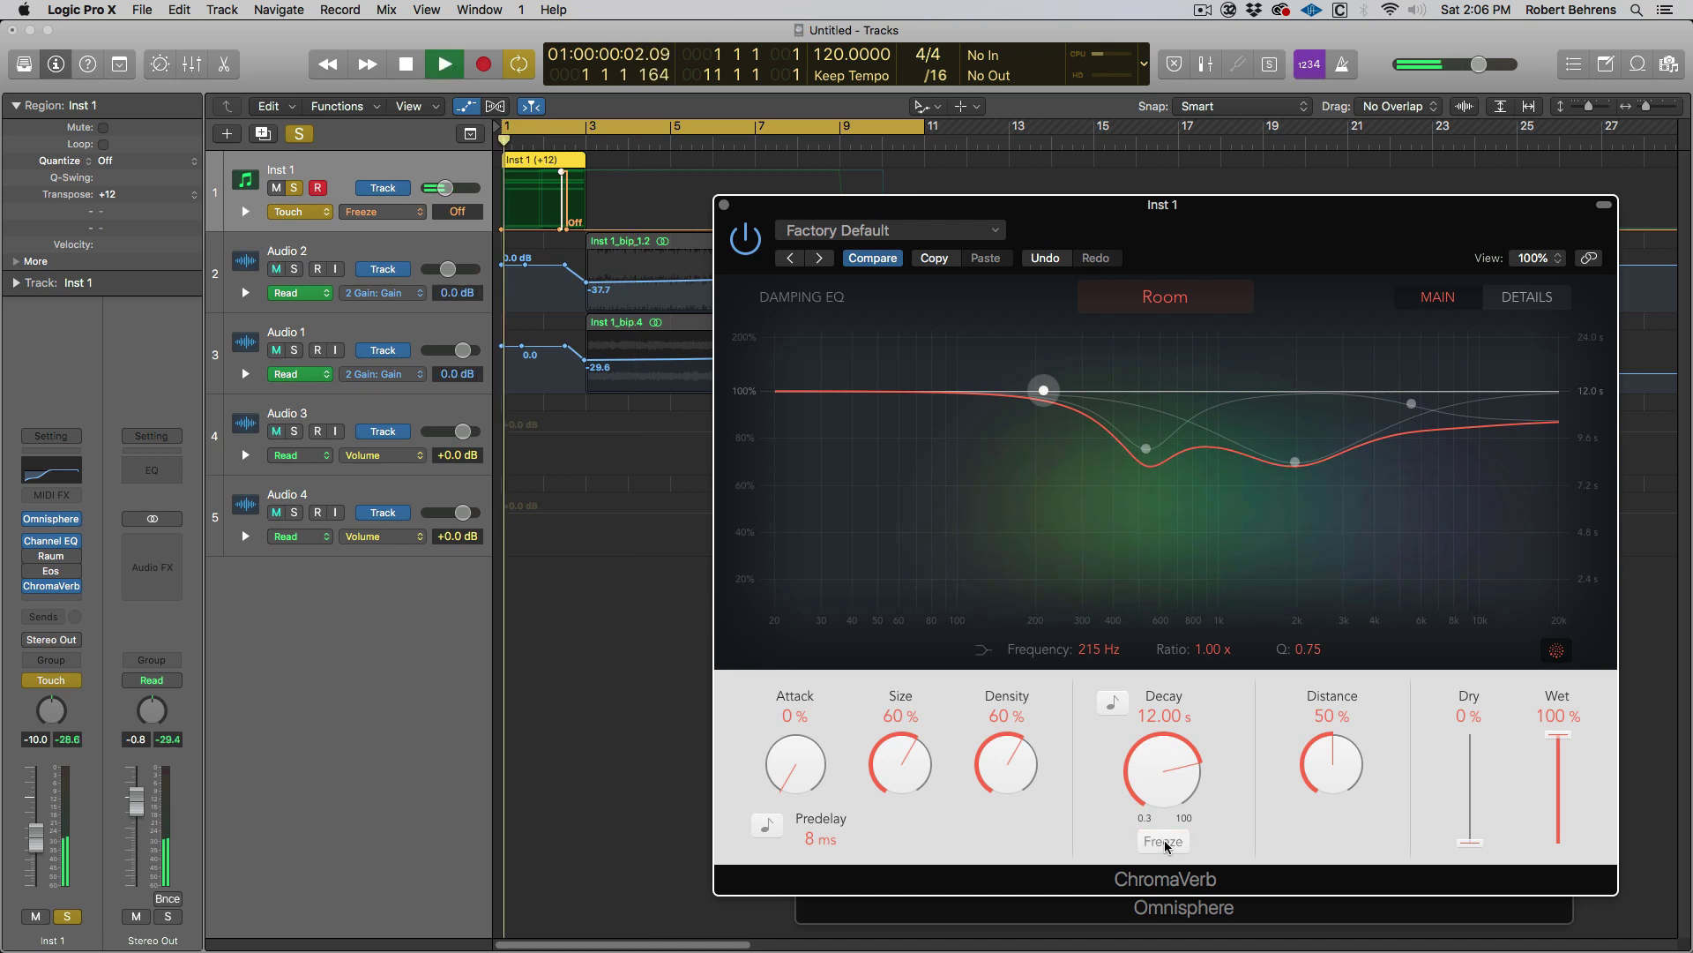
pyautogui.click(723, 204)
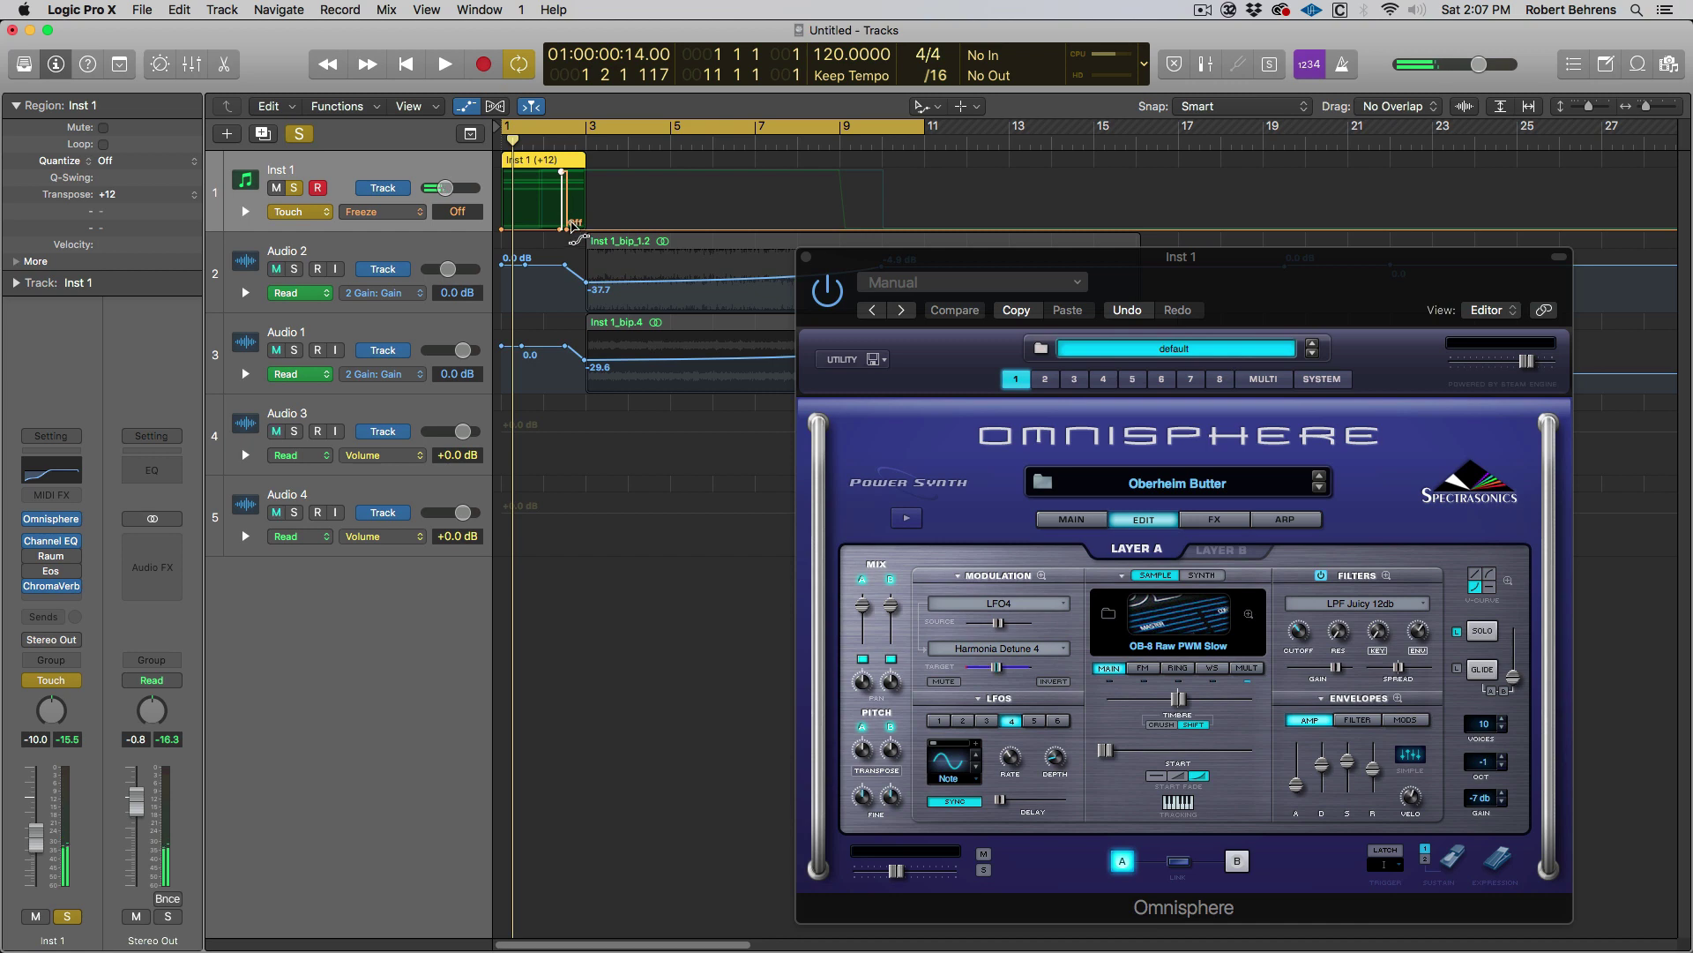
# Step: Remove the early Off point from Inst 1's Freeze automation and switch Freeze off around bar 9.5 instead
pyautogui.press('t')
pyautogui.press('t')
pyautogui.click(572, 235)
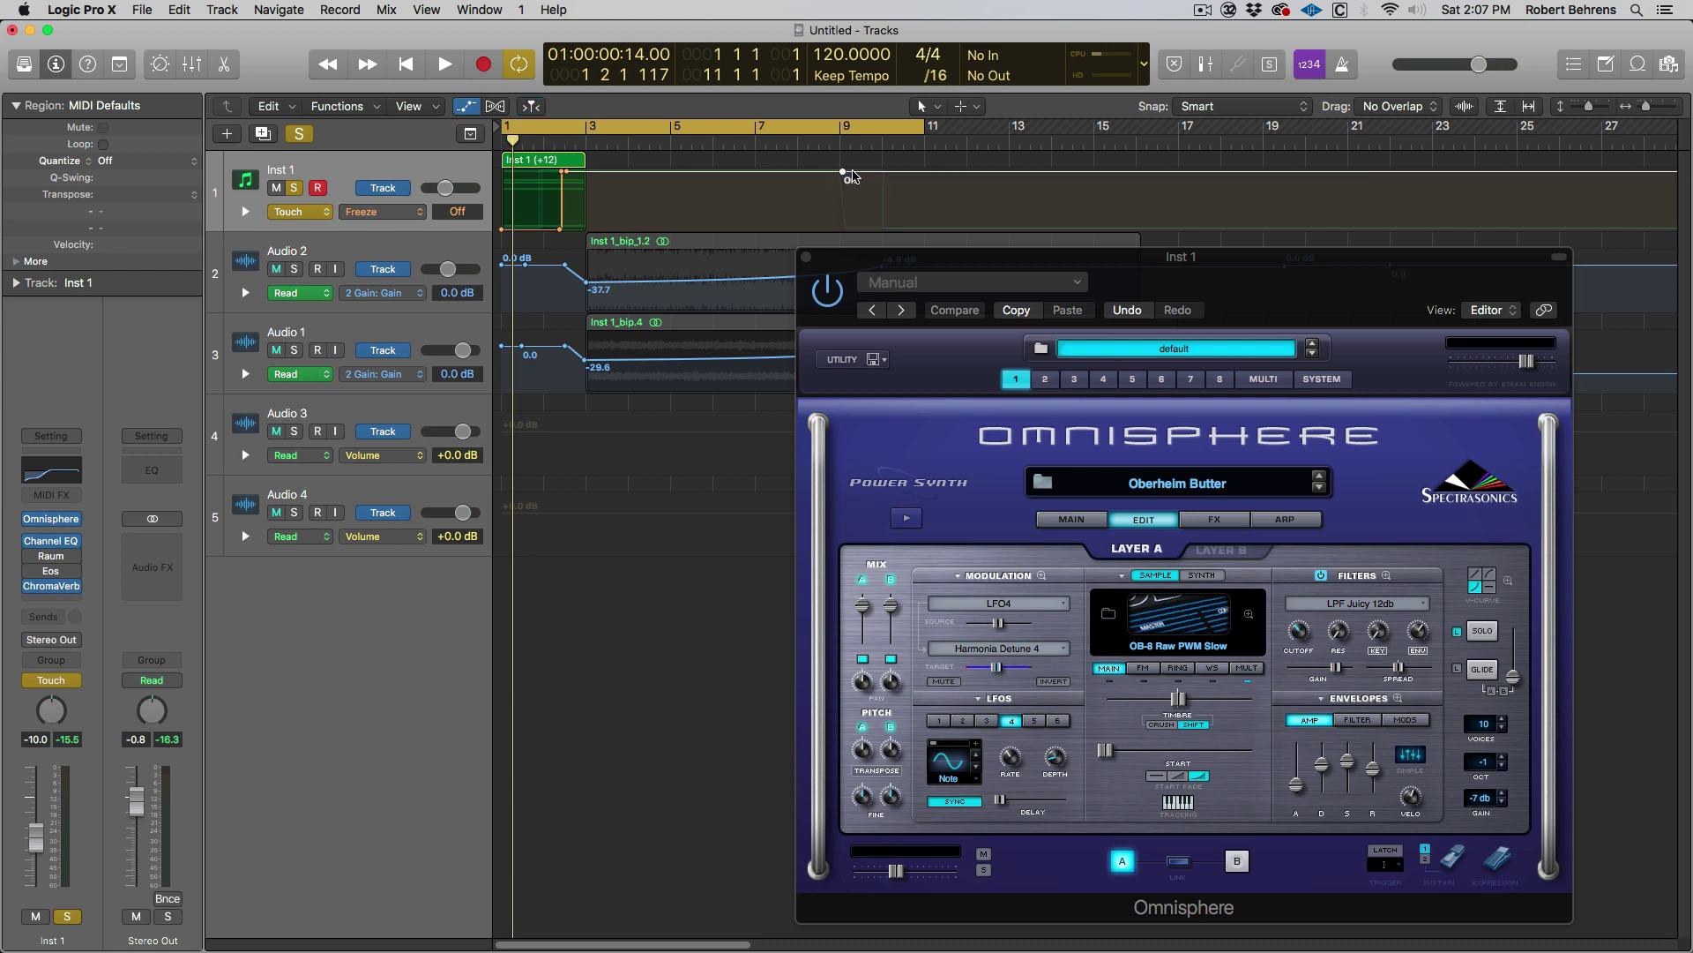
pyautogui.click(868, 174)
pyautogui.click(873, 175)
pyautogui.moveTo(862, 174); pyautogui.dragTo(862, 230)
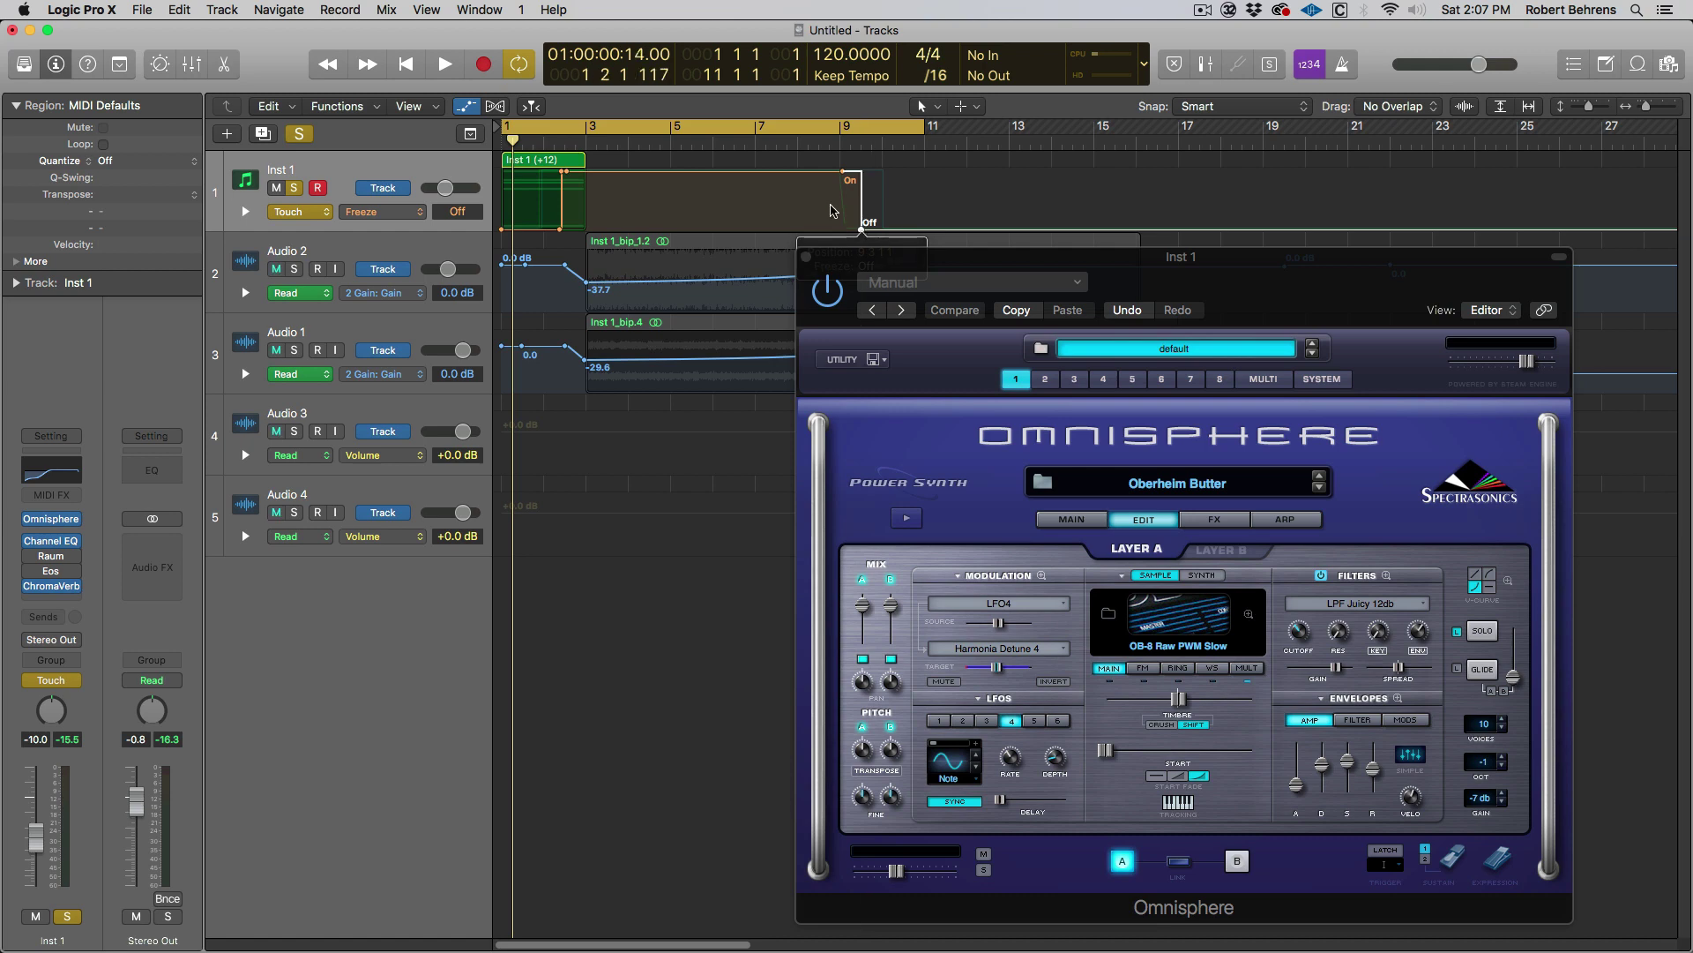
# Step: Switch Inst 1's automation to Read and audition the frozen reverb
pyautogui.click(325, 217)
pyautogui.press('space')
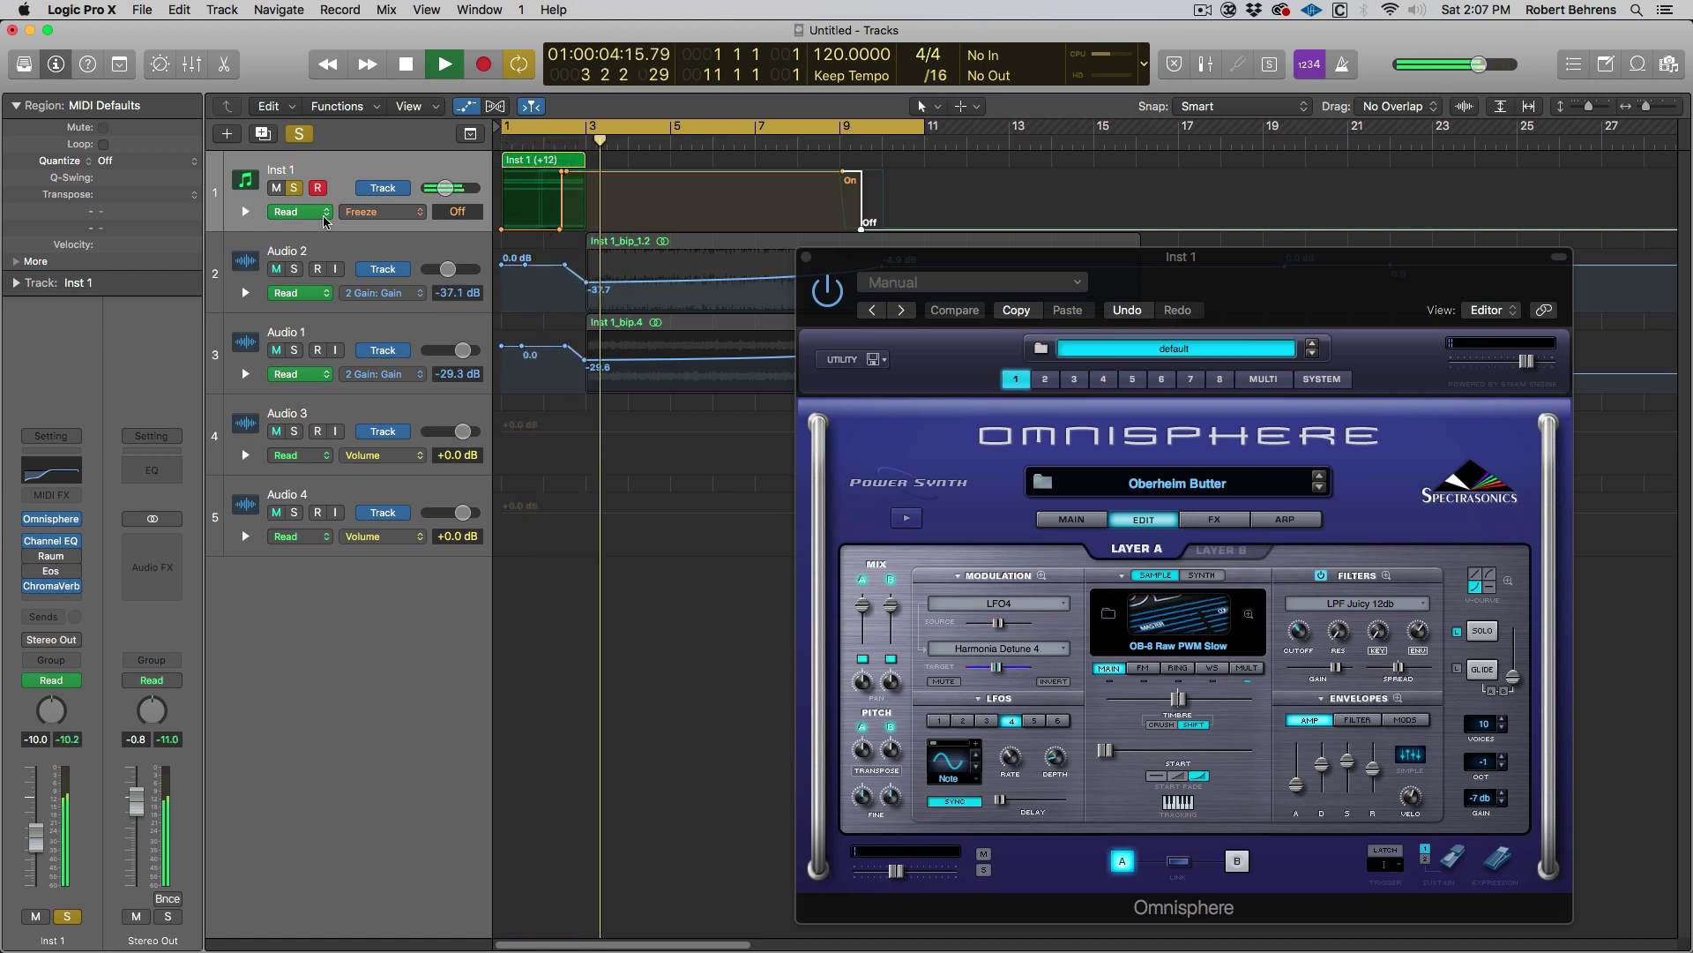
pyautogui.press('space')
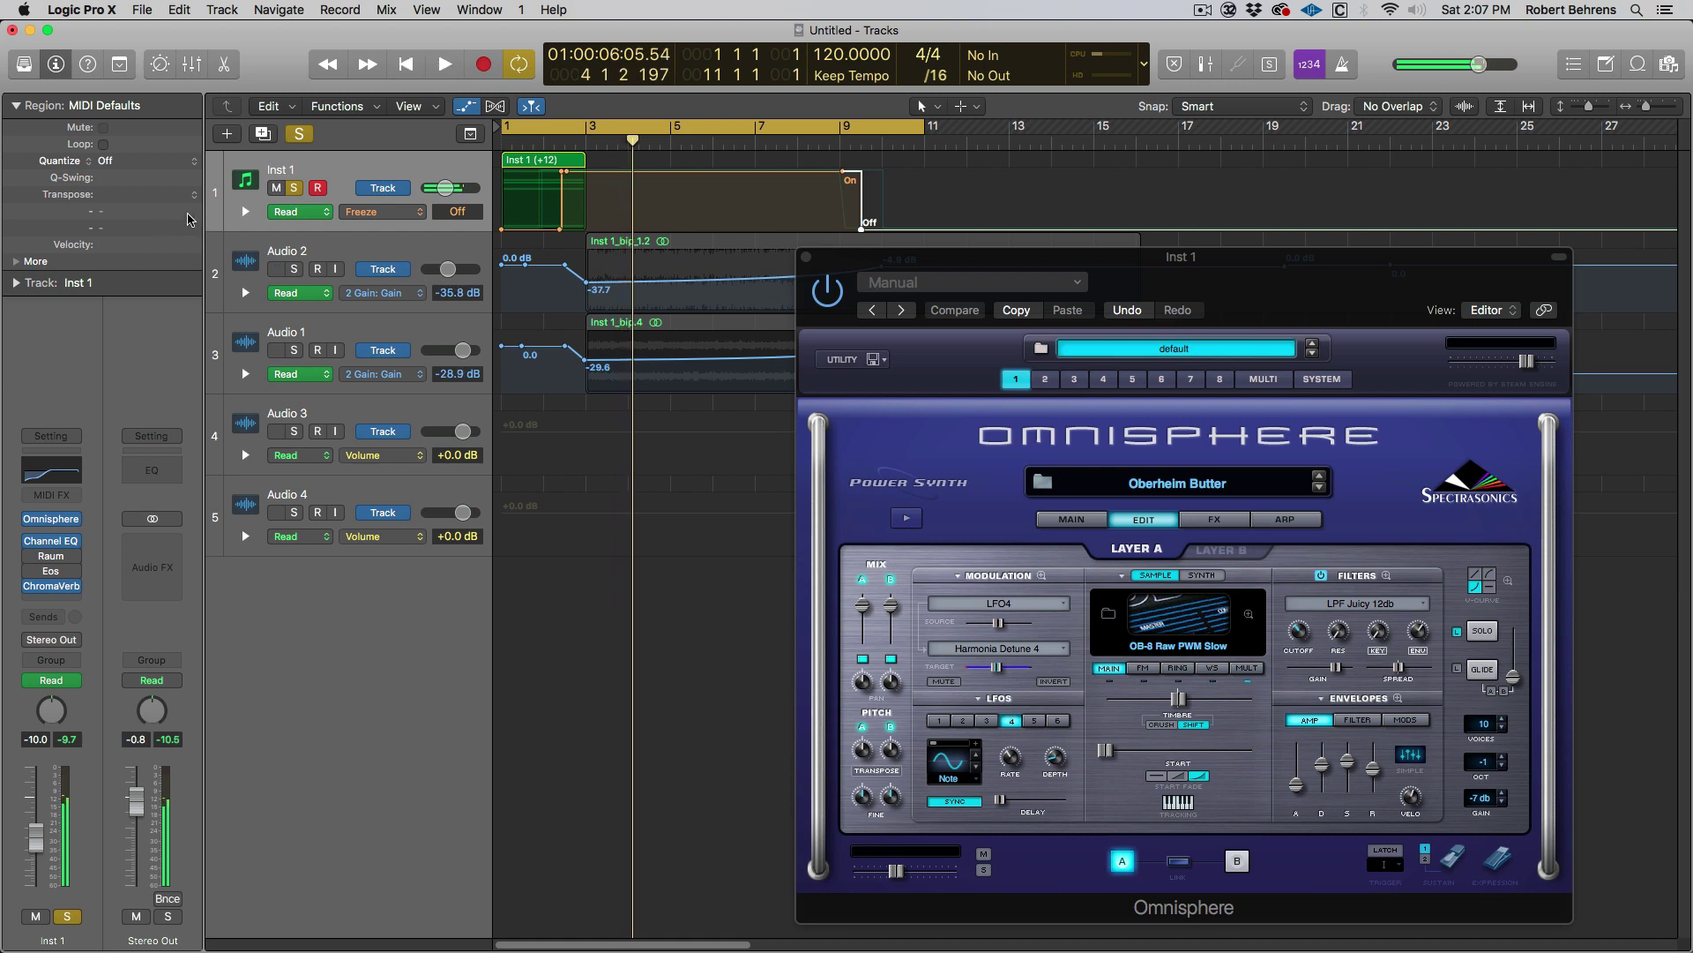
# Step: Return the playhead to bar 1 and set the MIDI Defaults transpose to +12
pyautogui.press('Return')
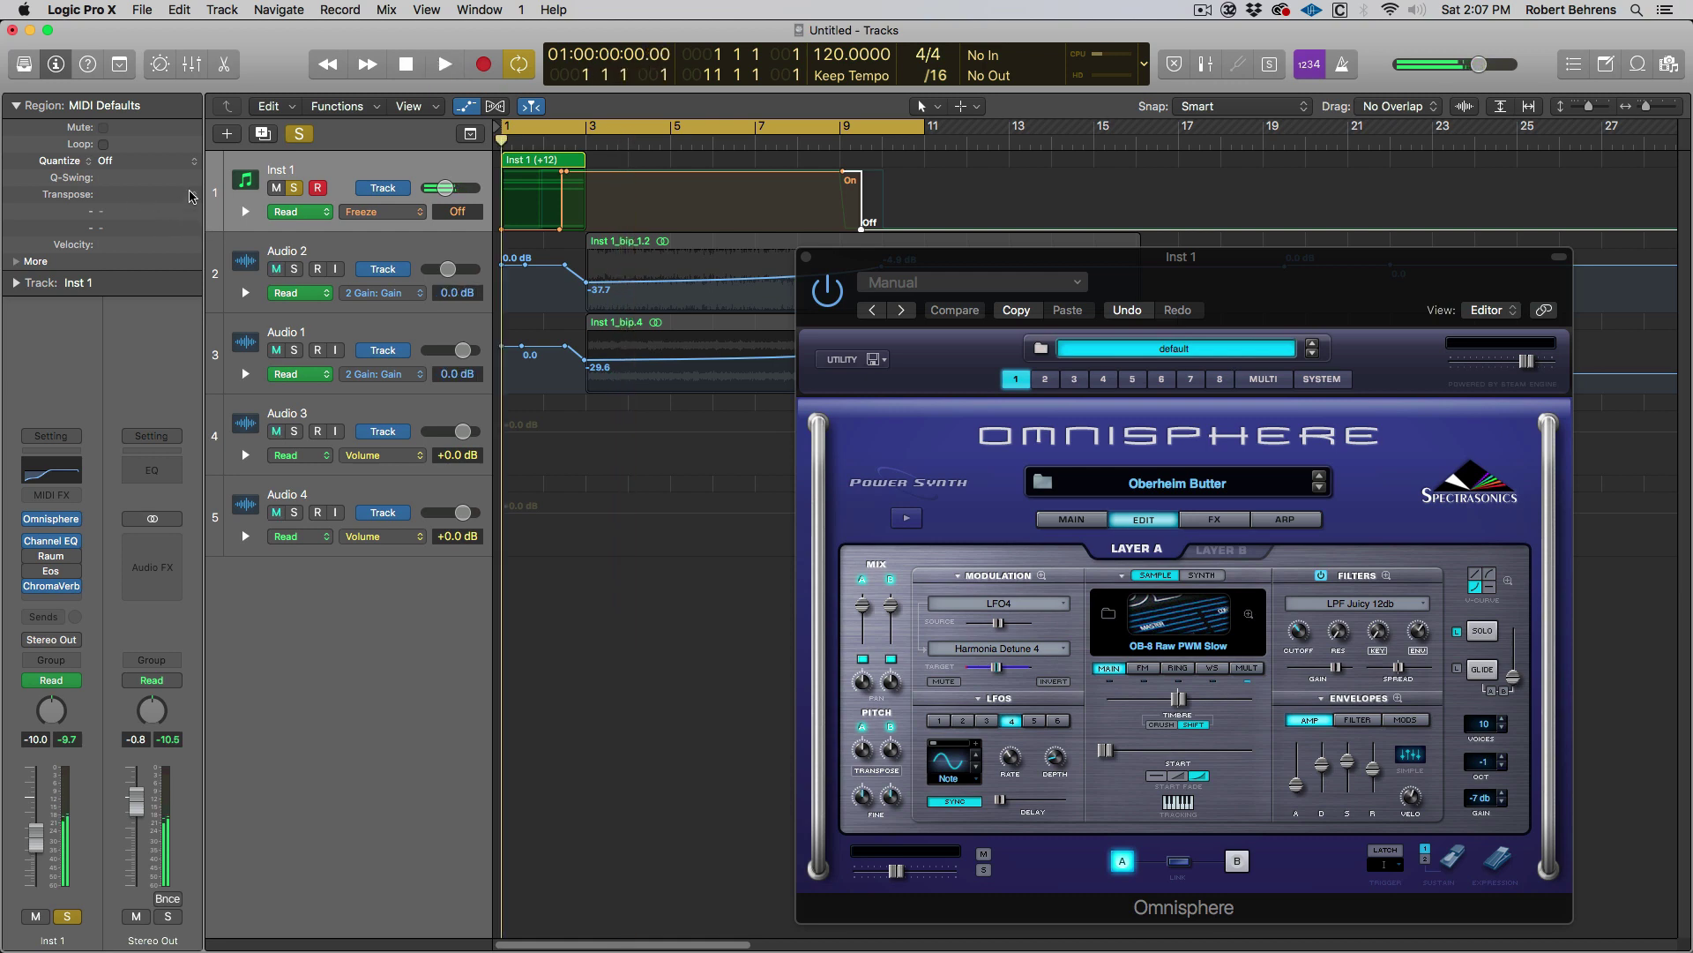
pyautogui.click(190, 195)
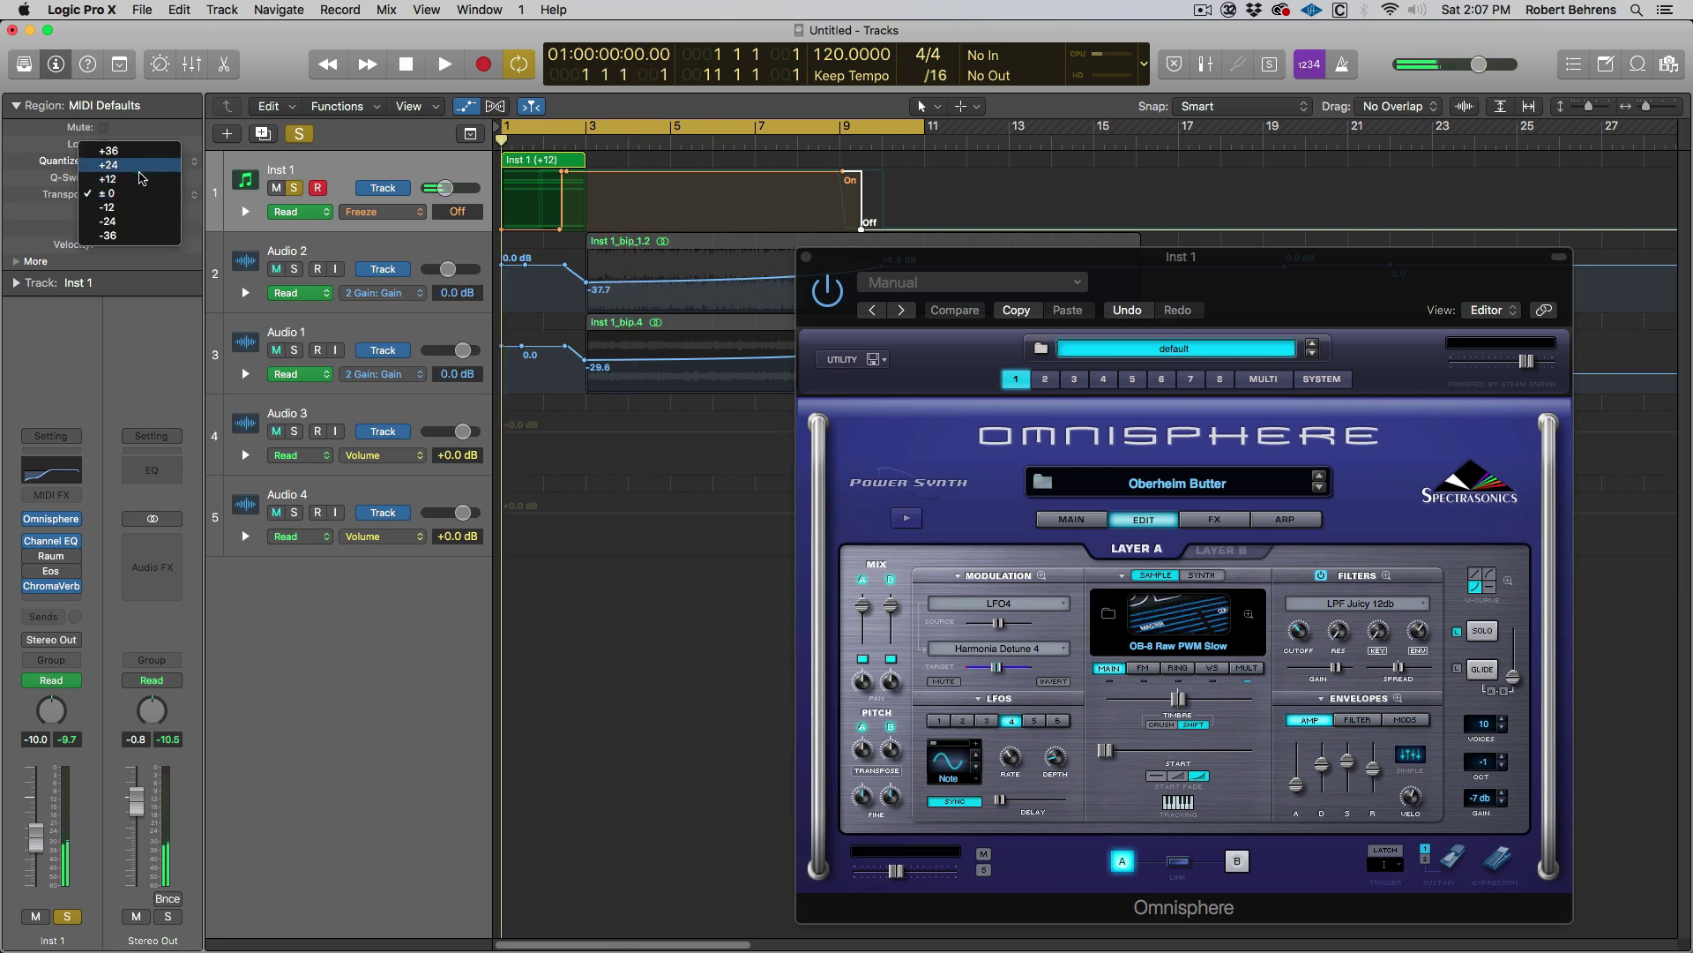
pyautogui.click(140, 179)
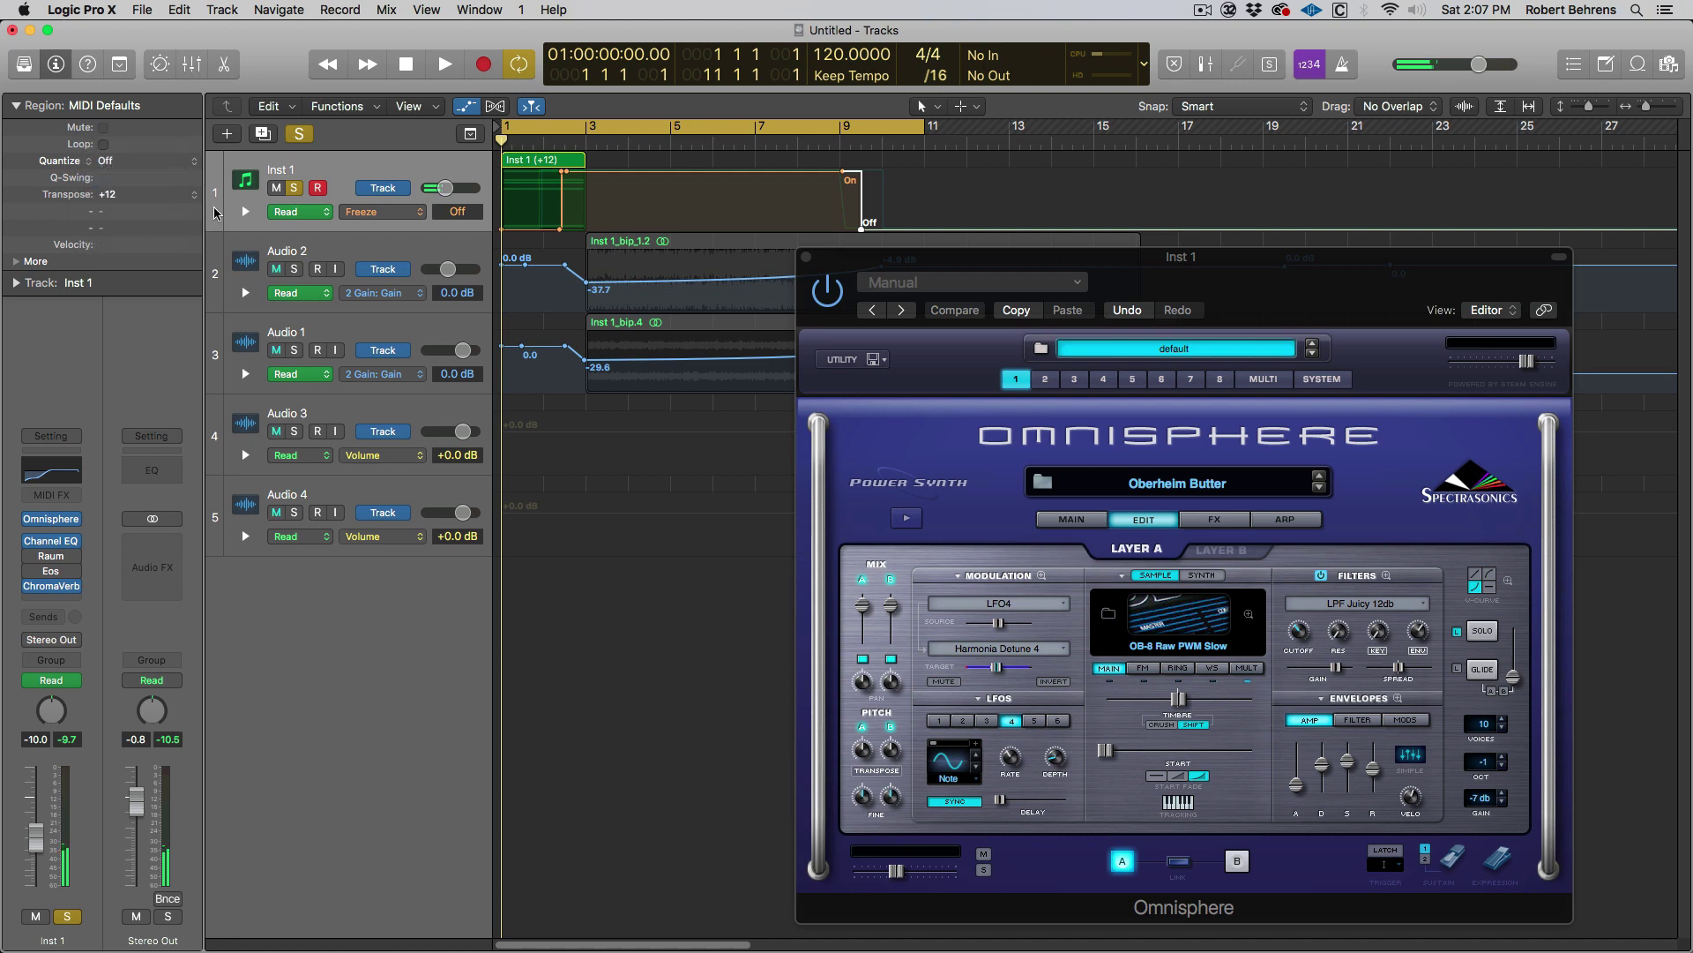
# Step: Set the Inst 1 region's transpose to +24 and slightly lower Omnisphere's output level
pyautogui.click(381, 174)
pyautogui.press('space')
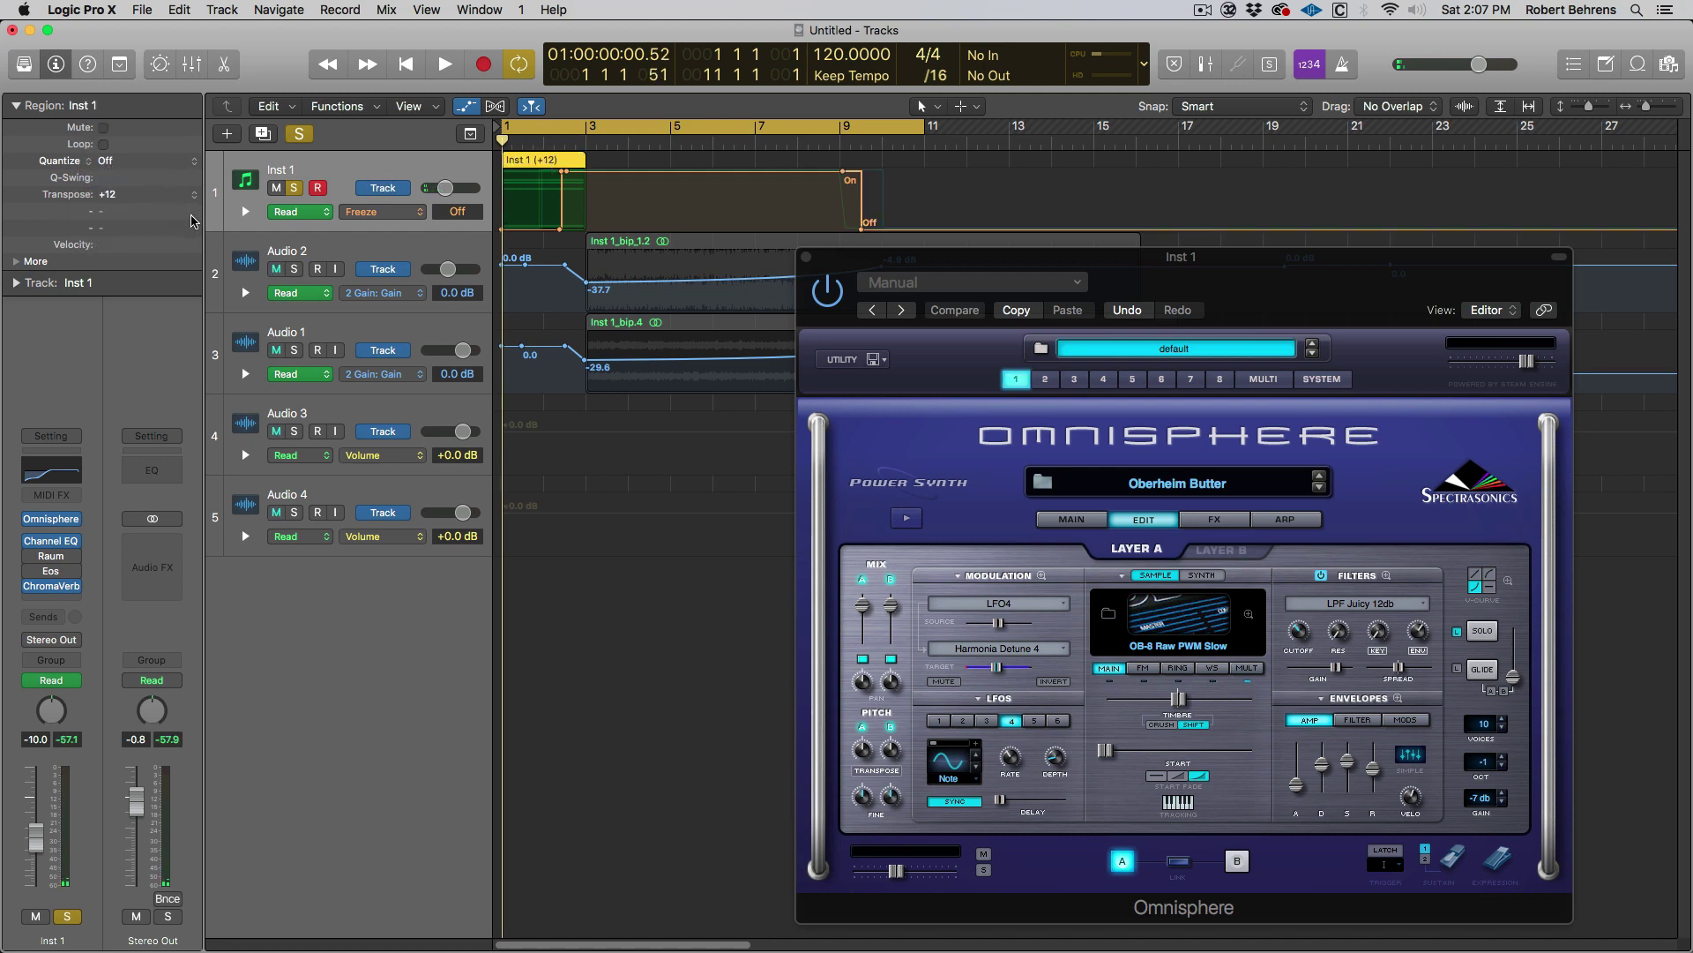
pyautogui.click(193, 196)
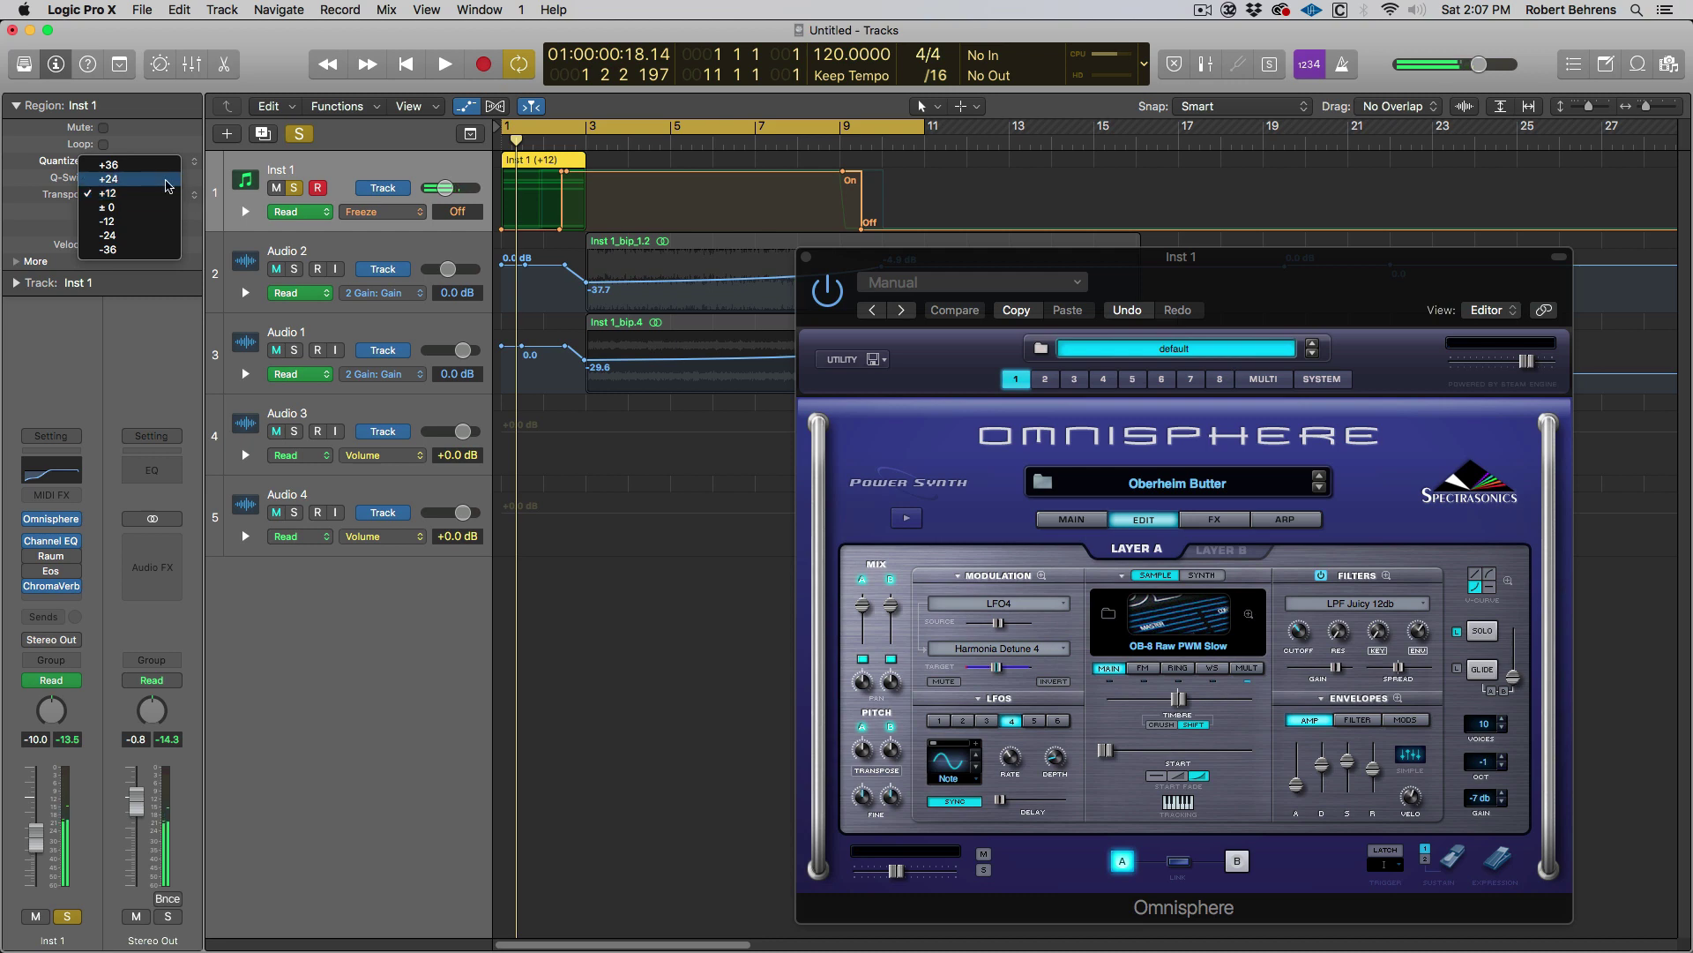
pyautogui.click(165, 181)
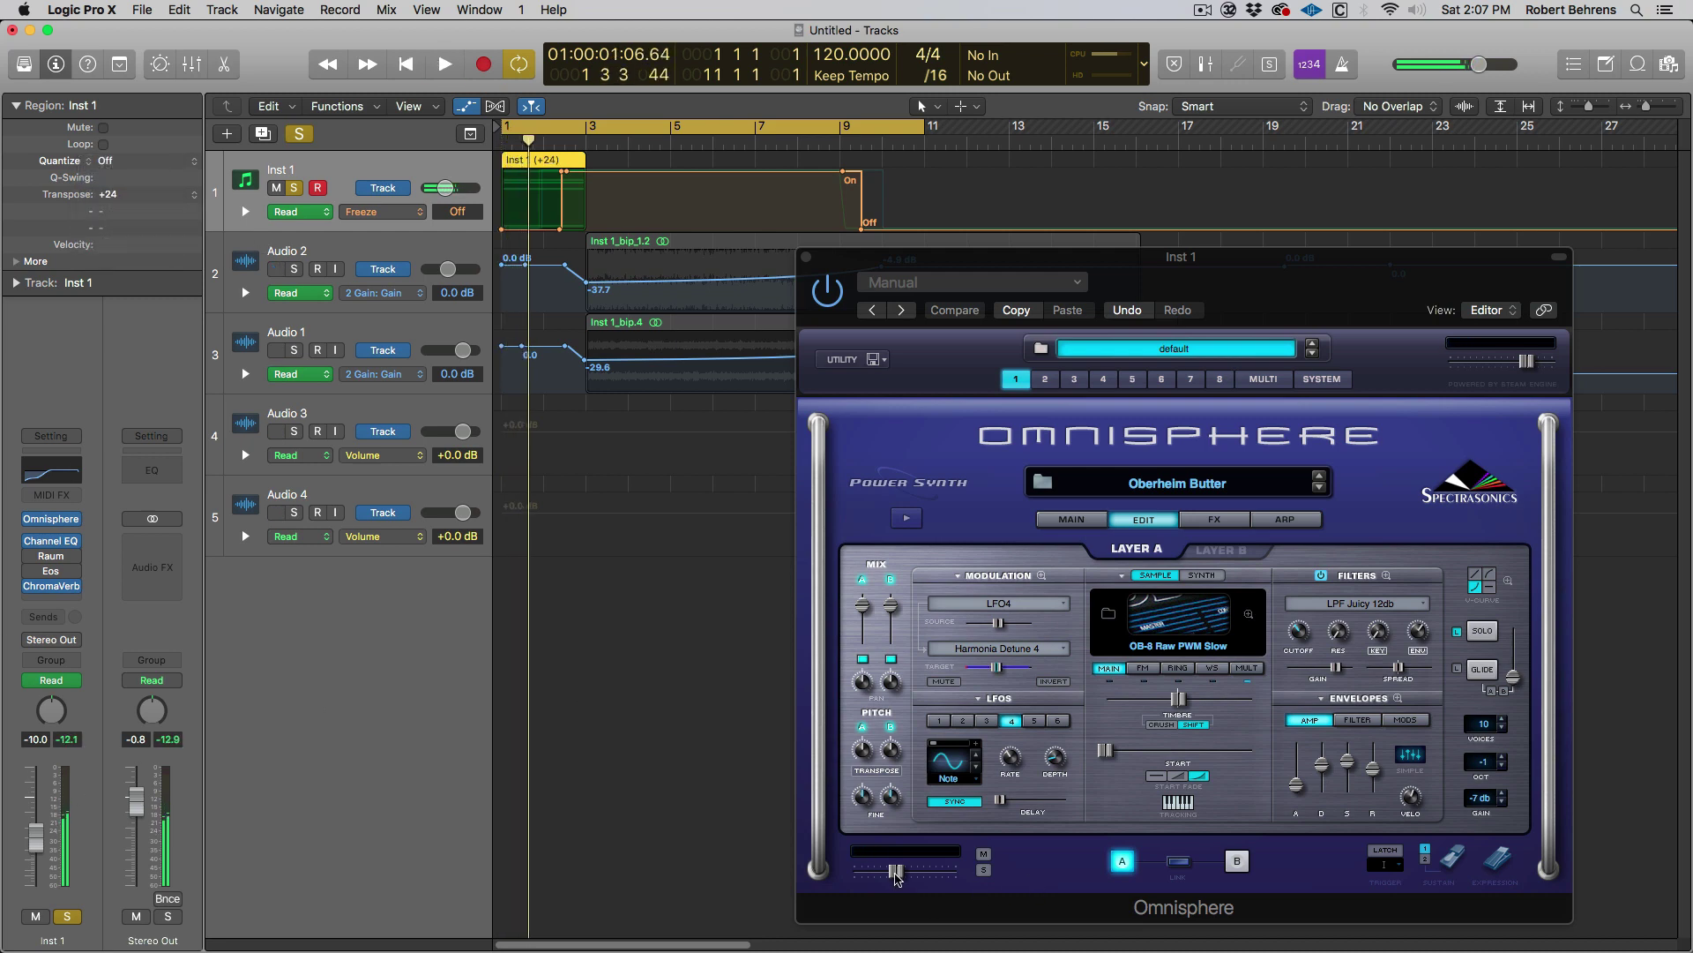
pyautogui.moveTo(896, 875); pyautogui.dragTo(893, 876)
# Step: In Inst 1's Channel EQ, set the low shelf to 405 Hz at -24 dB and the low cut to 780 Hz at 12 dB/Oct
pyautogui.click(58, 474)
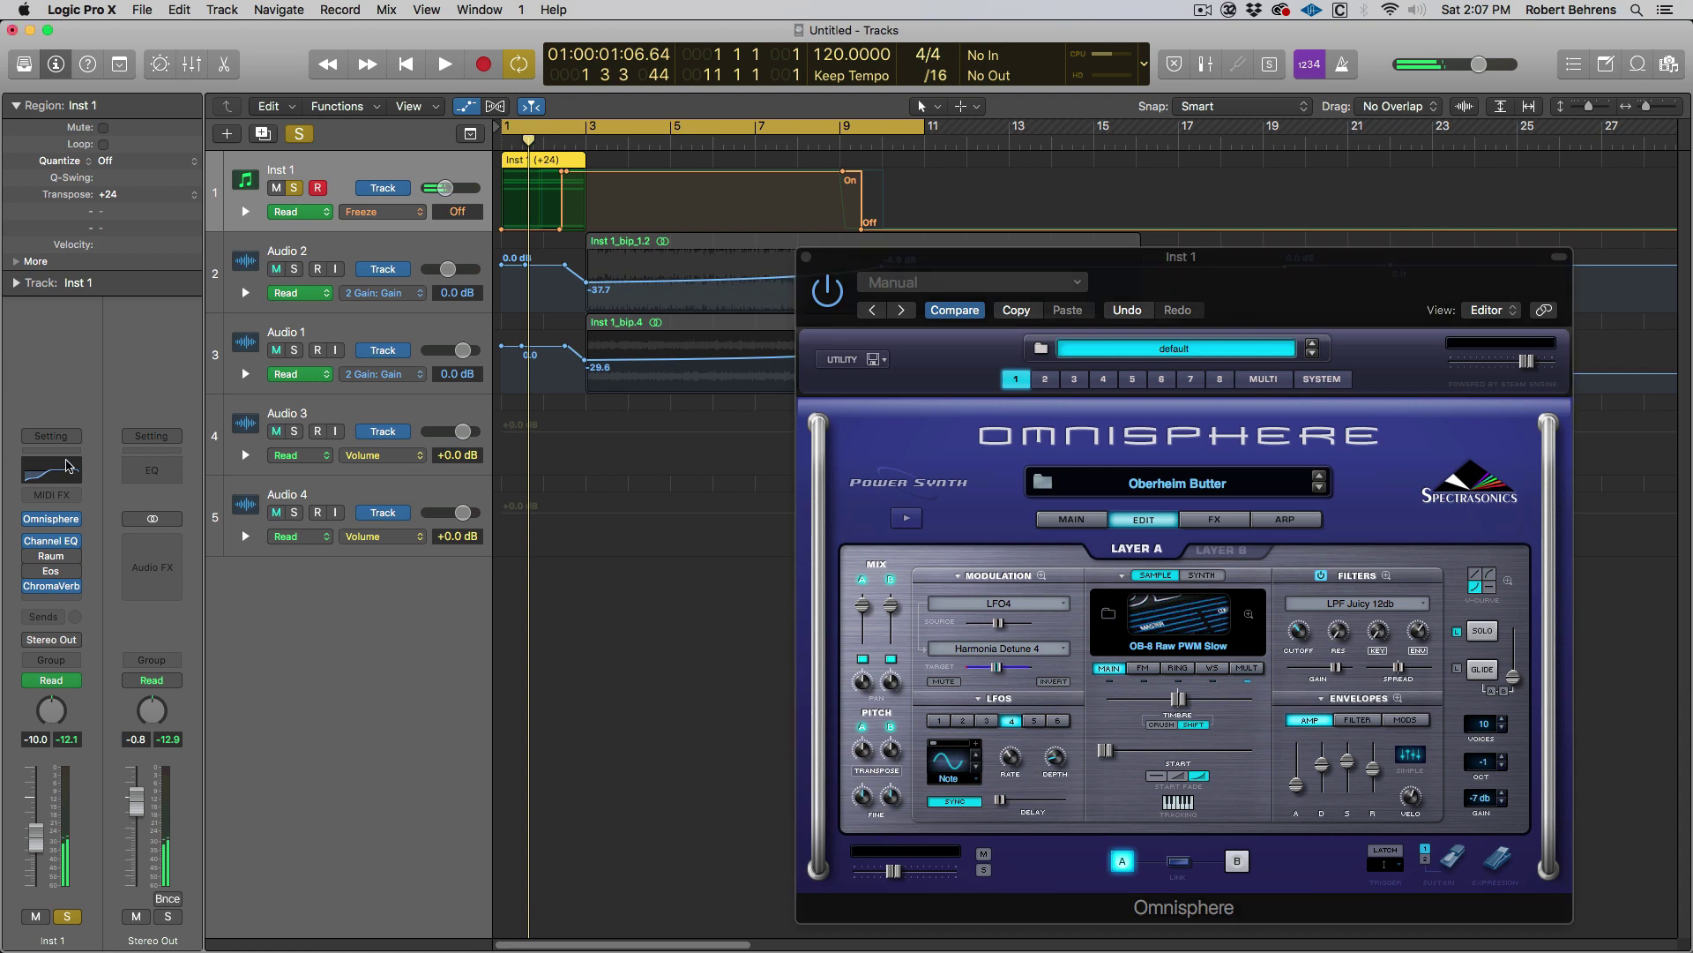
pyautogui.moveTo(348, 335); pyautogui.dragTo(420, 356)
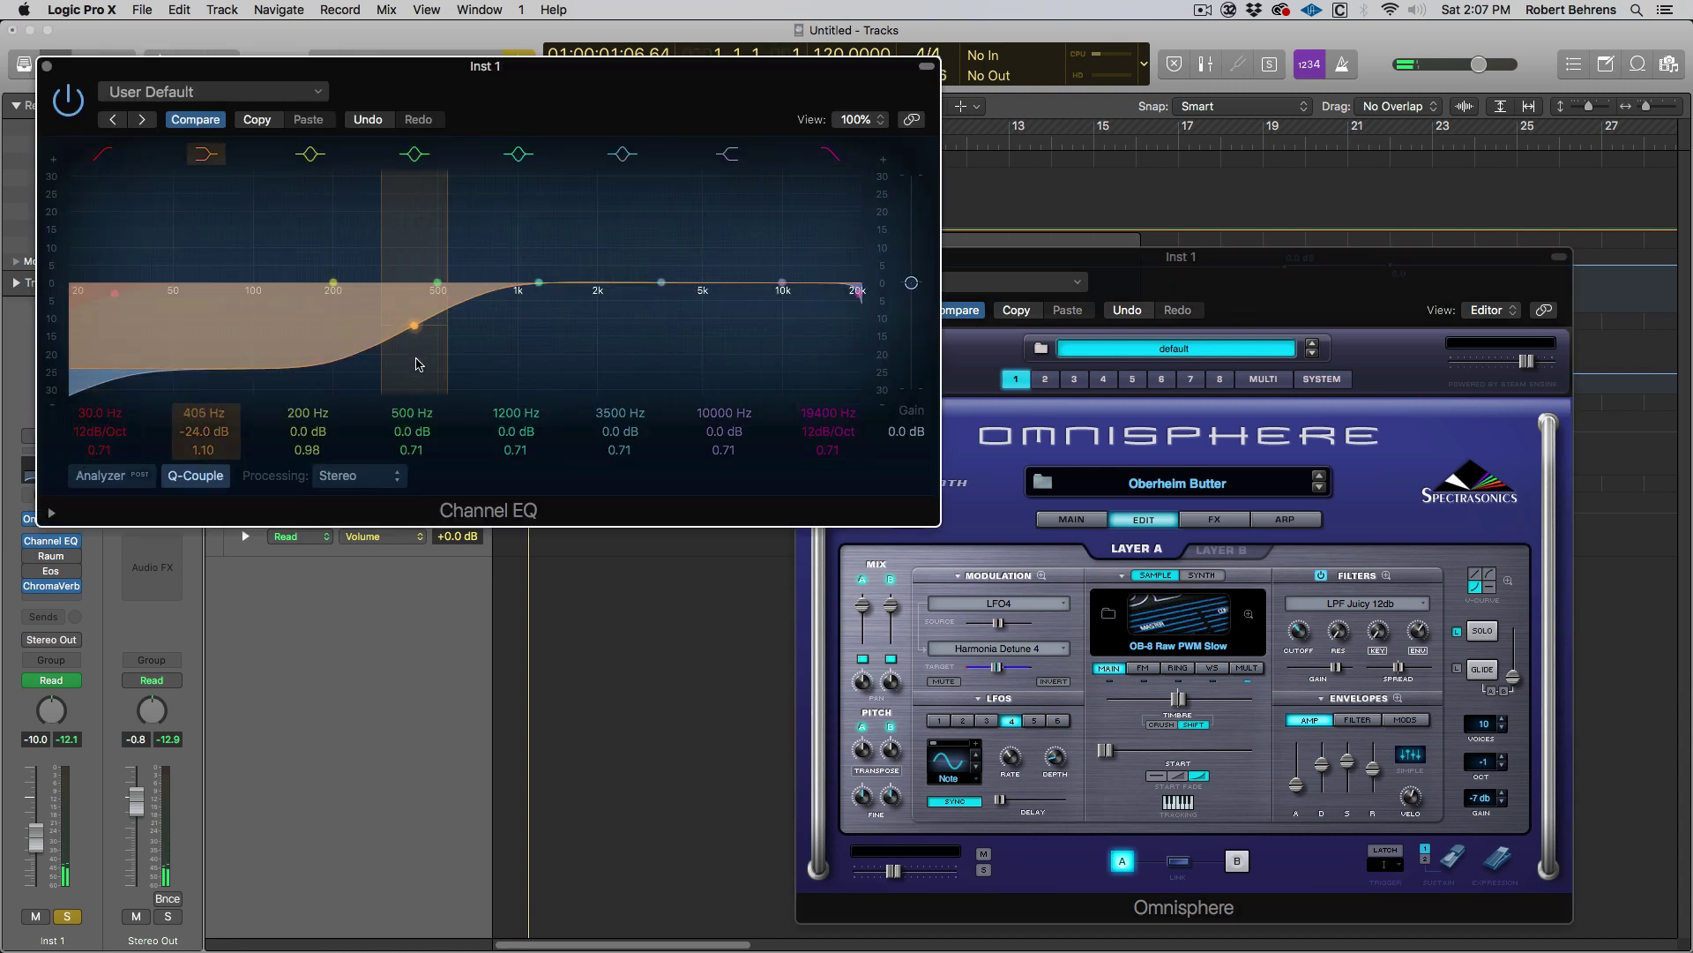
pyautogui.click(115, 481)
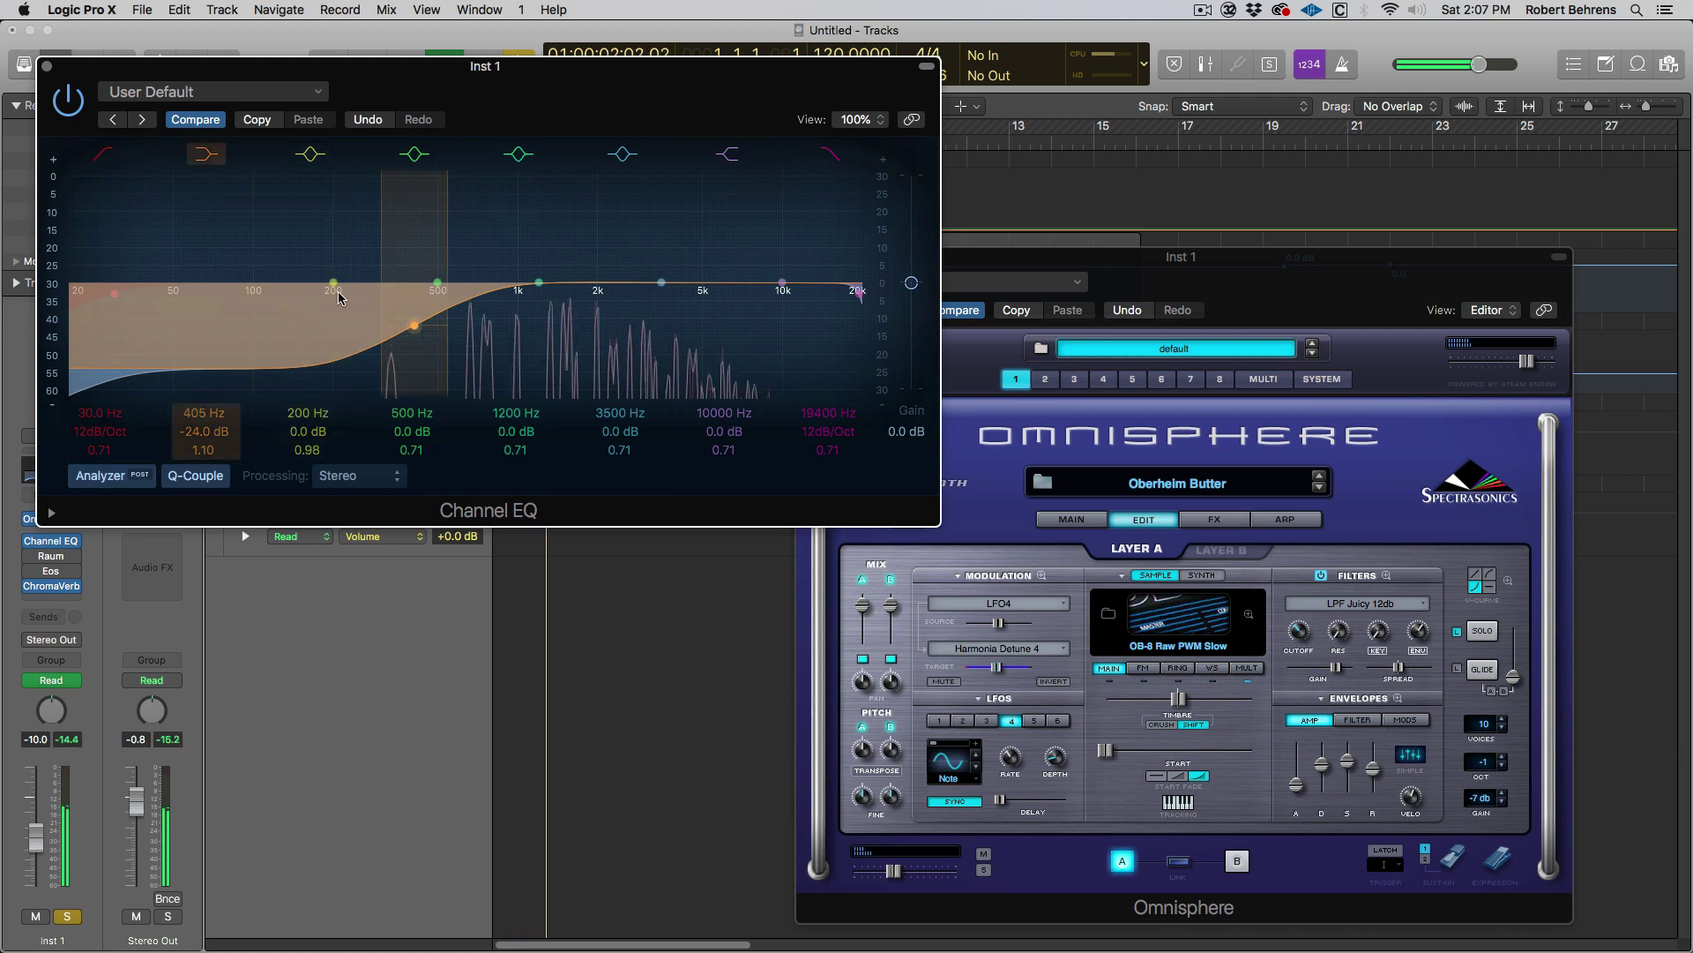
pyautogui.moveTo(101, 432); pyautogui.dragTo(102, 308)
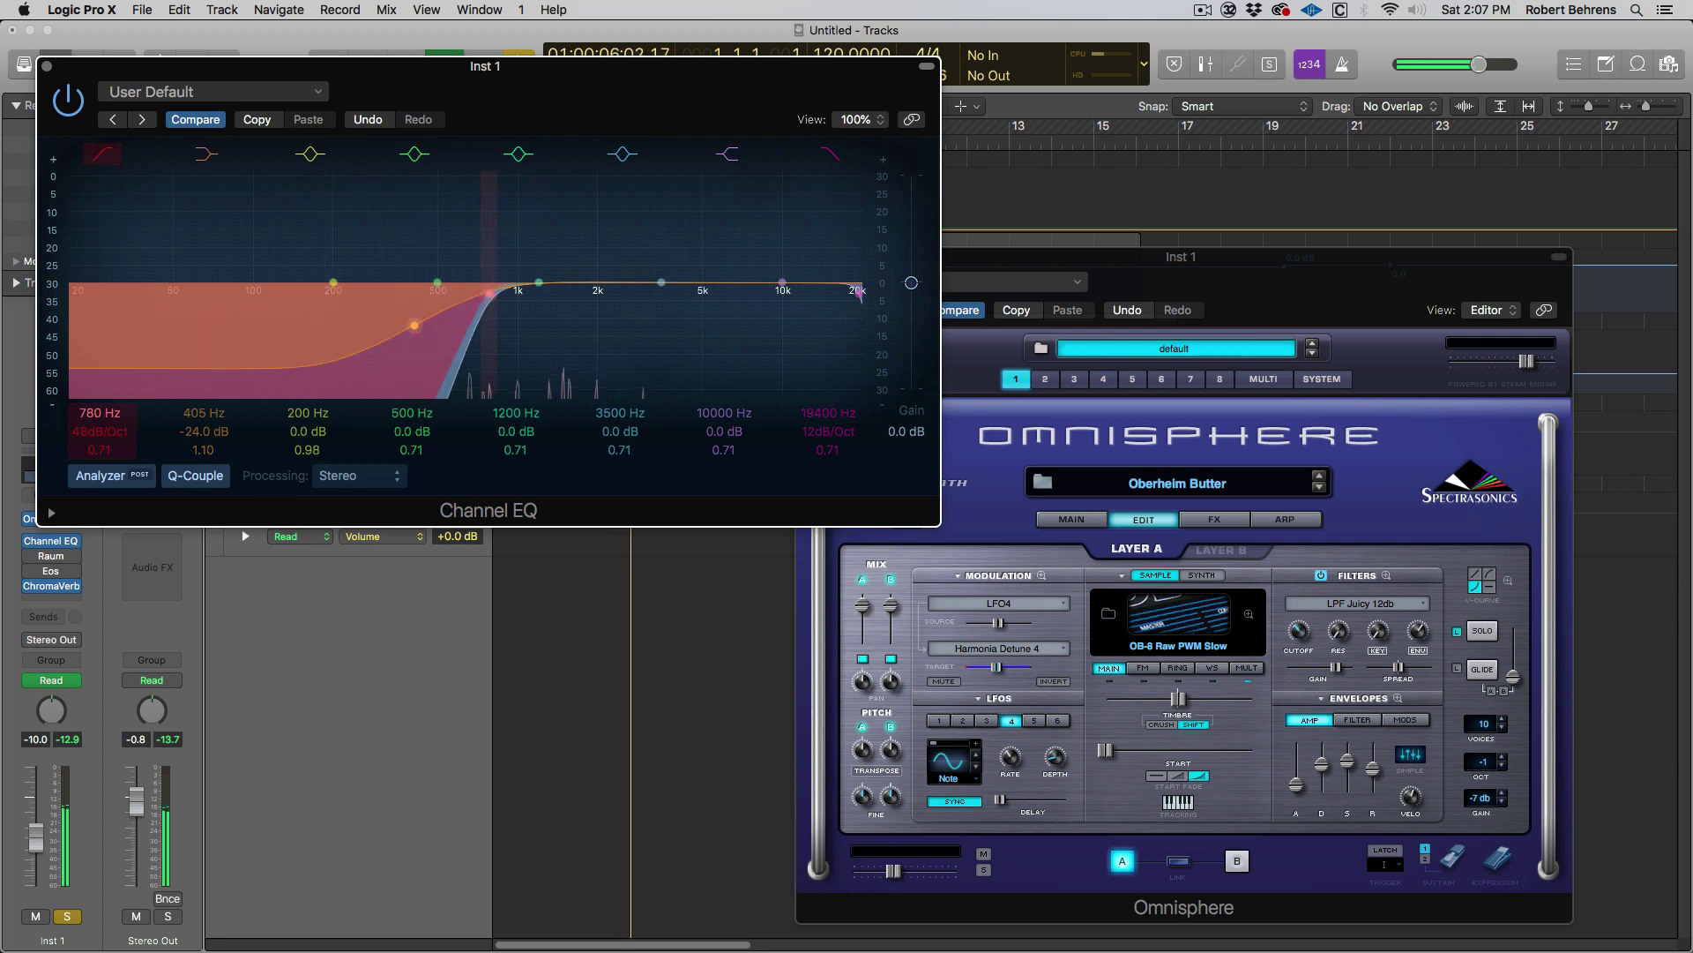
pyautogui.moveTo(97, 432); pyautogui.dragTo(97, 458)
pyautogui.click(48, 67)
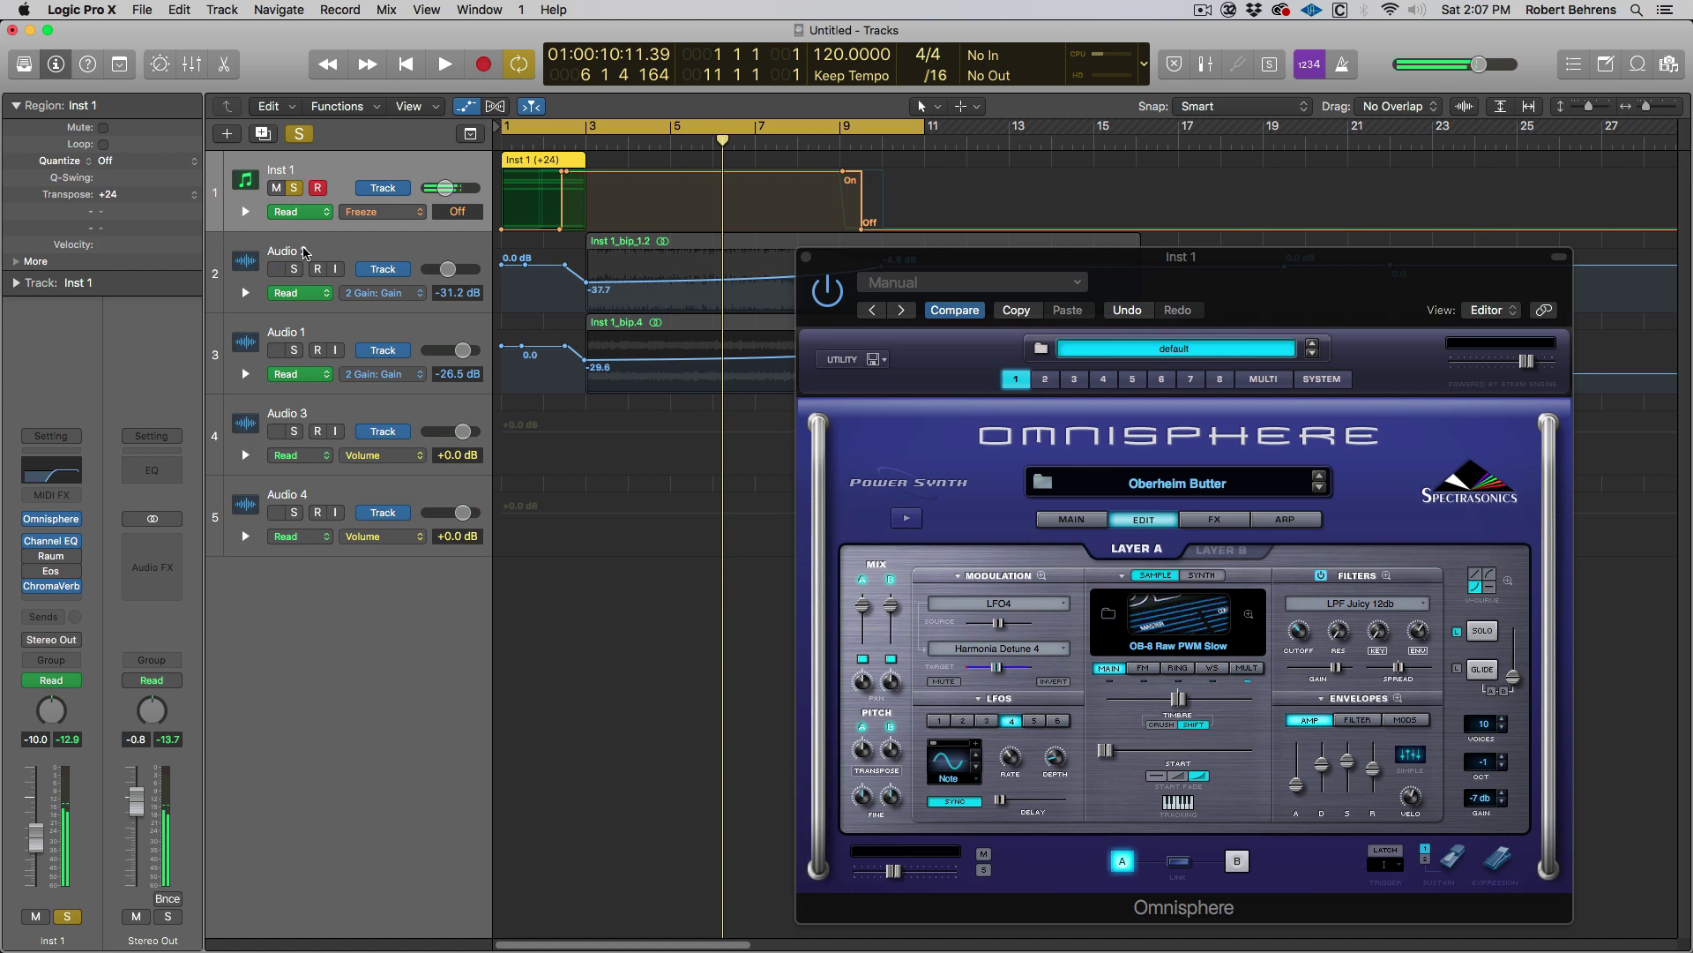
# Step: Audition Inst 1 from bar 1 and check its Channel EQ curve
pyautogui.press('Return')
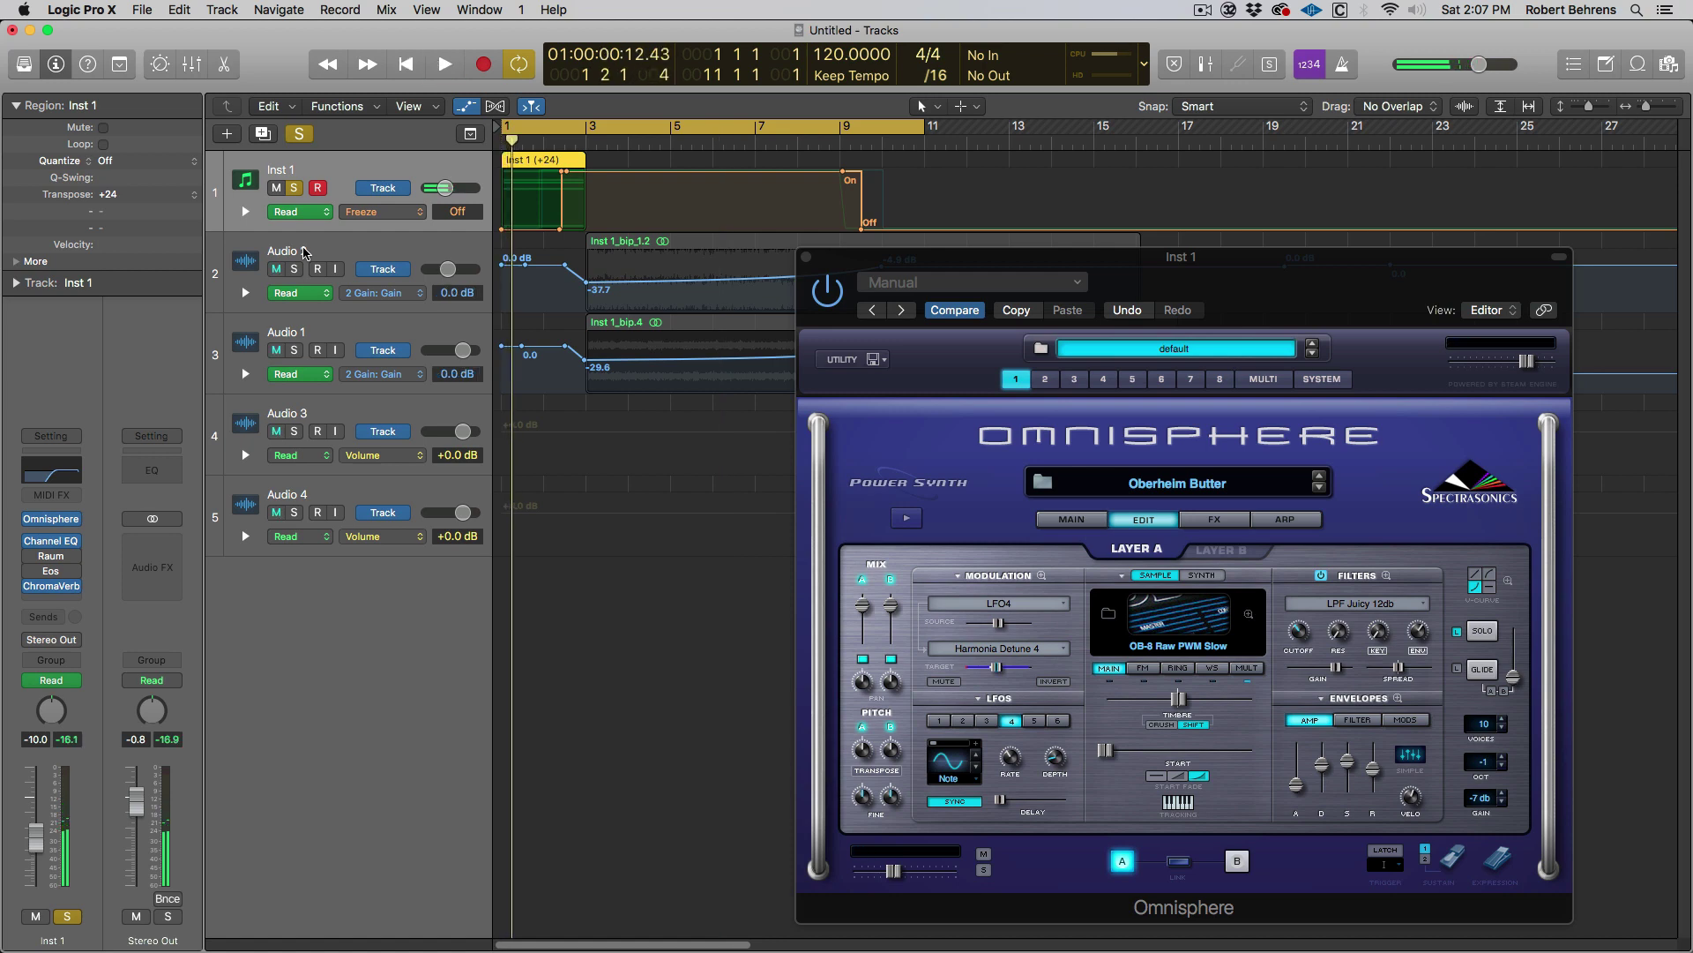
pyautogui.press('Return')
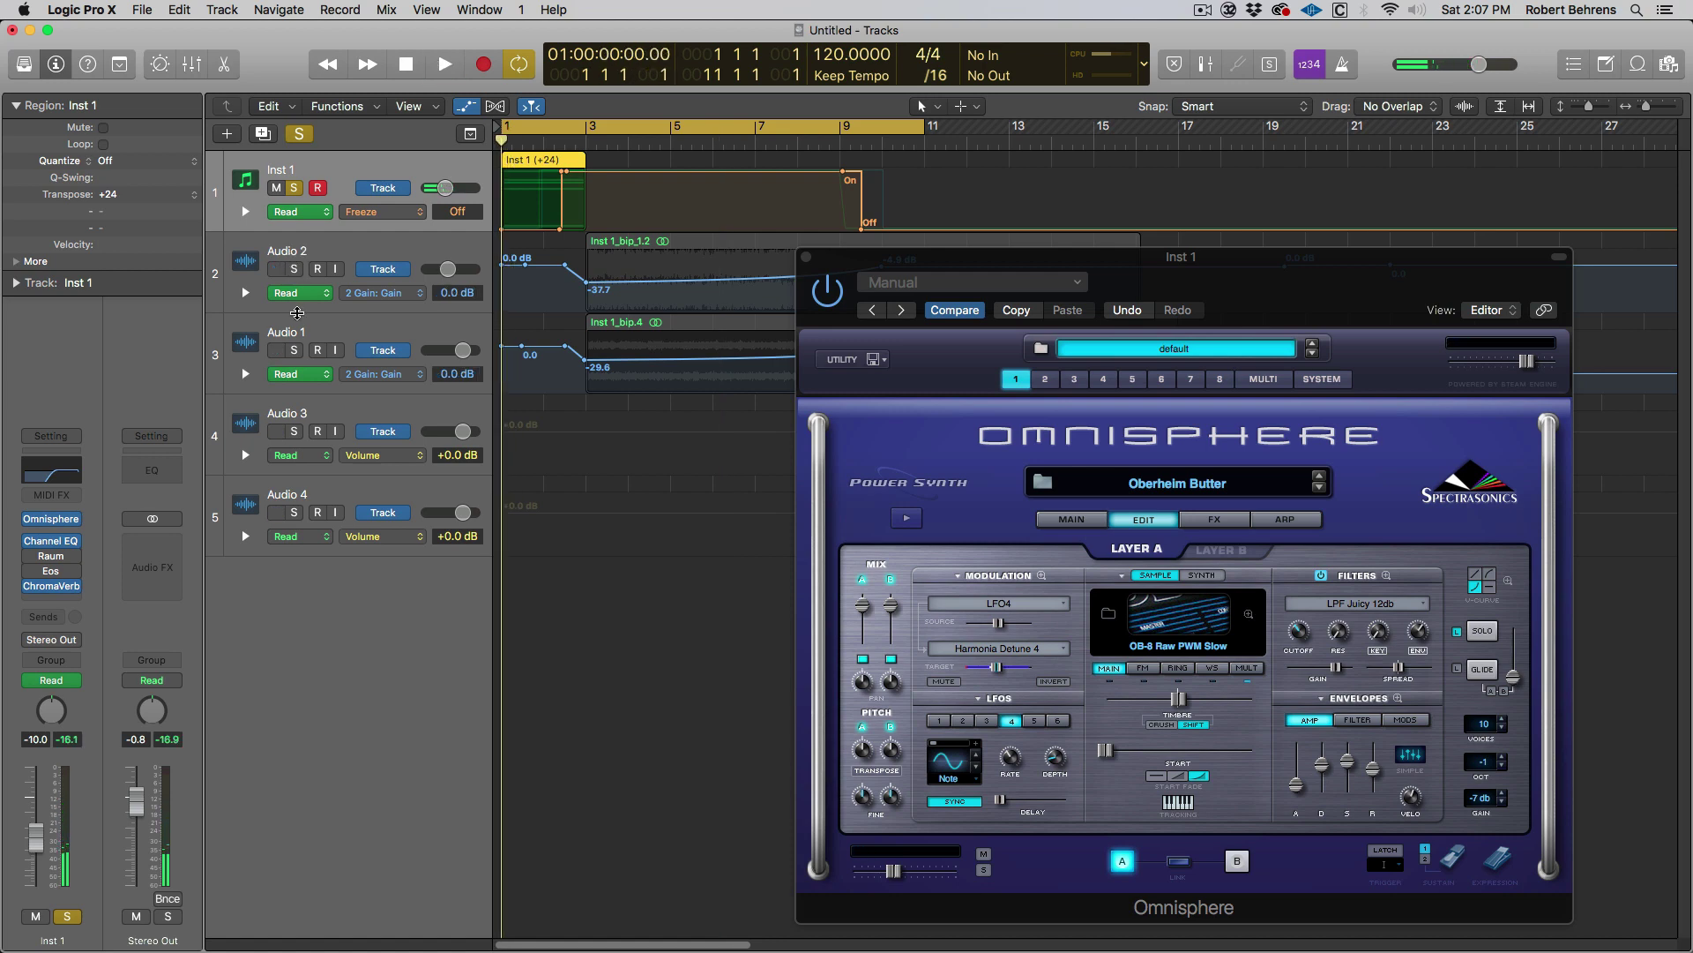
pyautogui.click(60, 472)
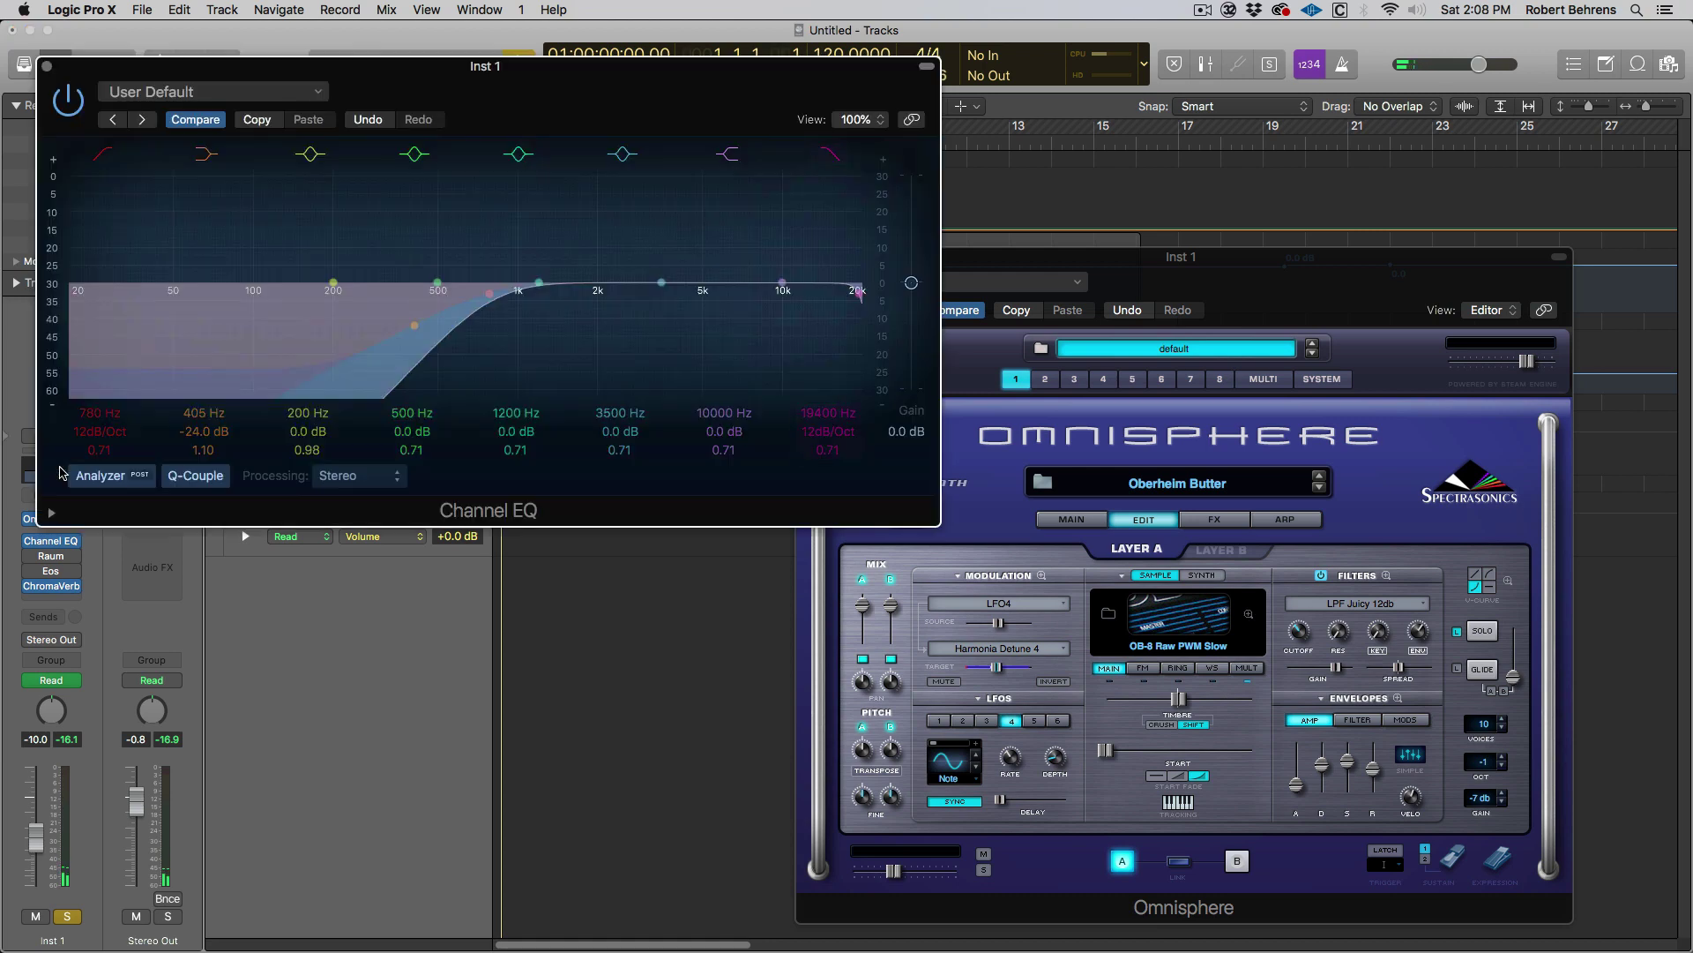
pyautogui.click(47, 68)
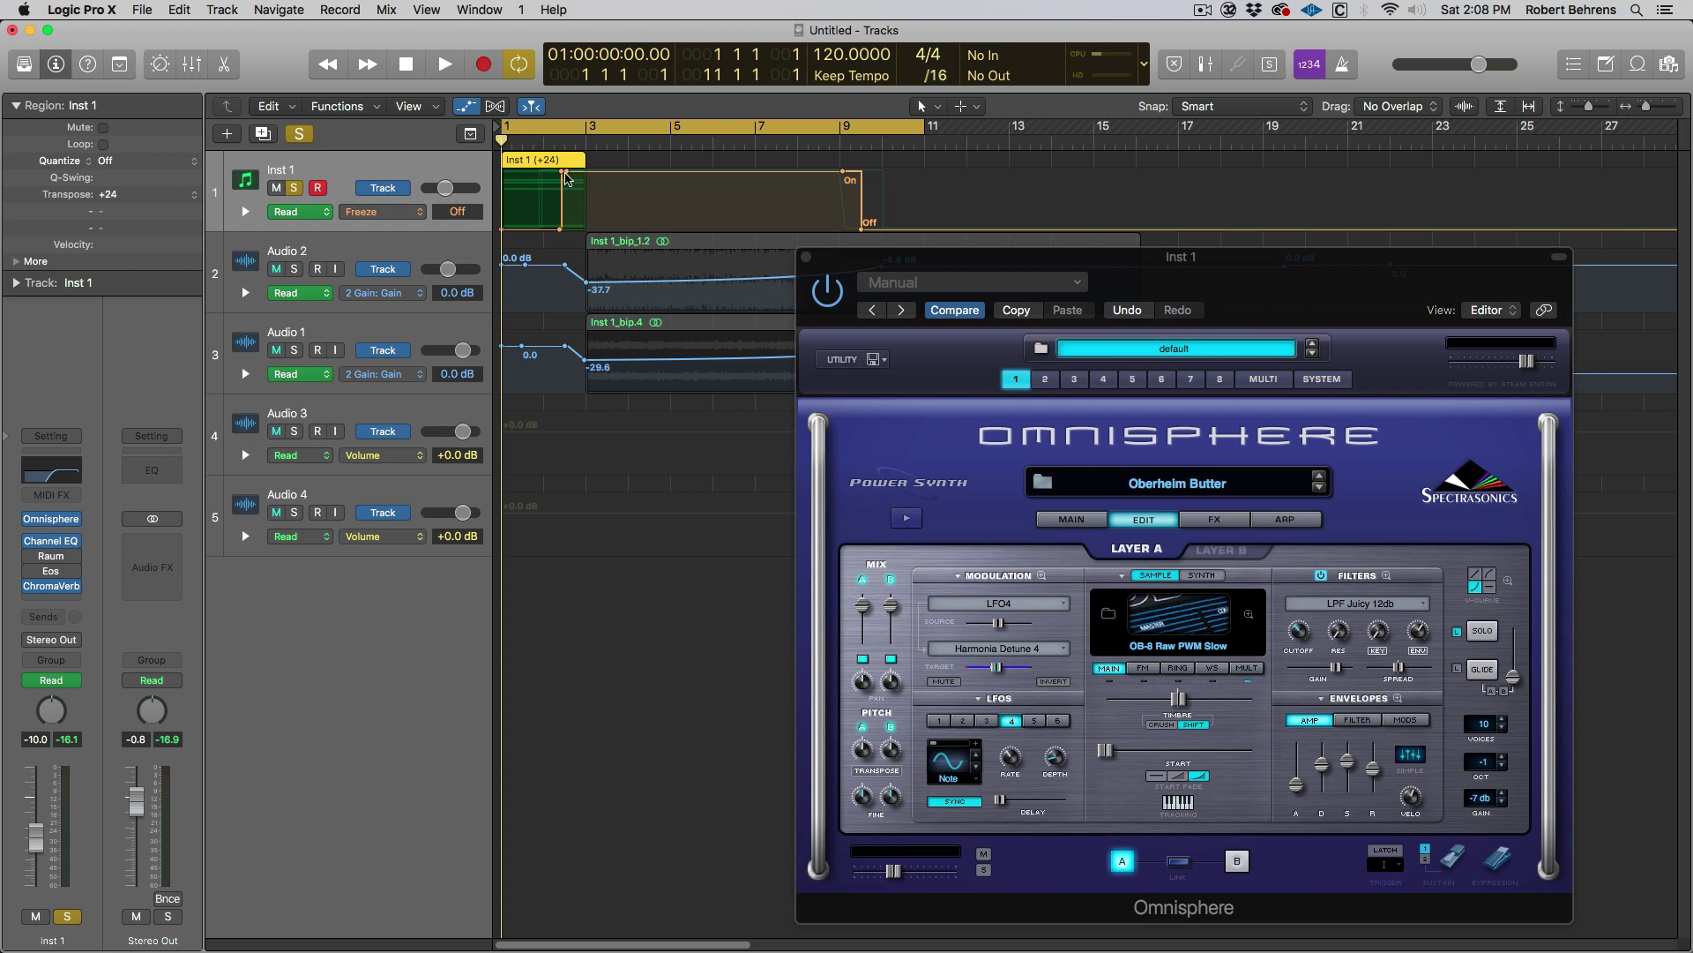
# Step: Bounce the Inst 1 region in place to a new track, leaving the source and including the audio tail
pyautogui.rightClick(536, 159)
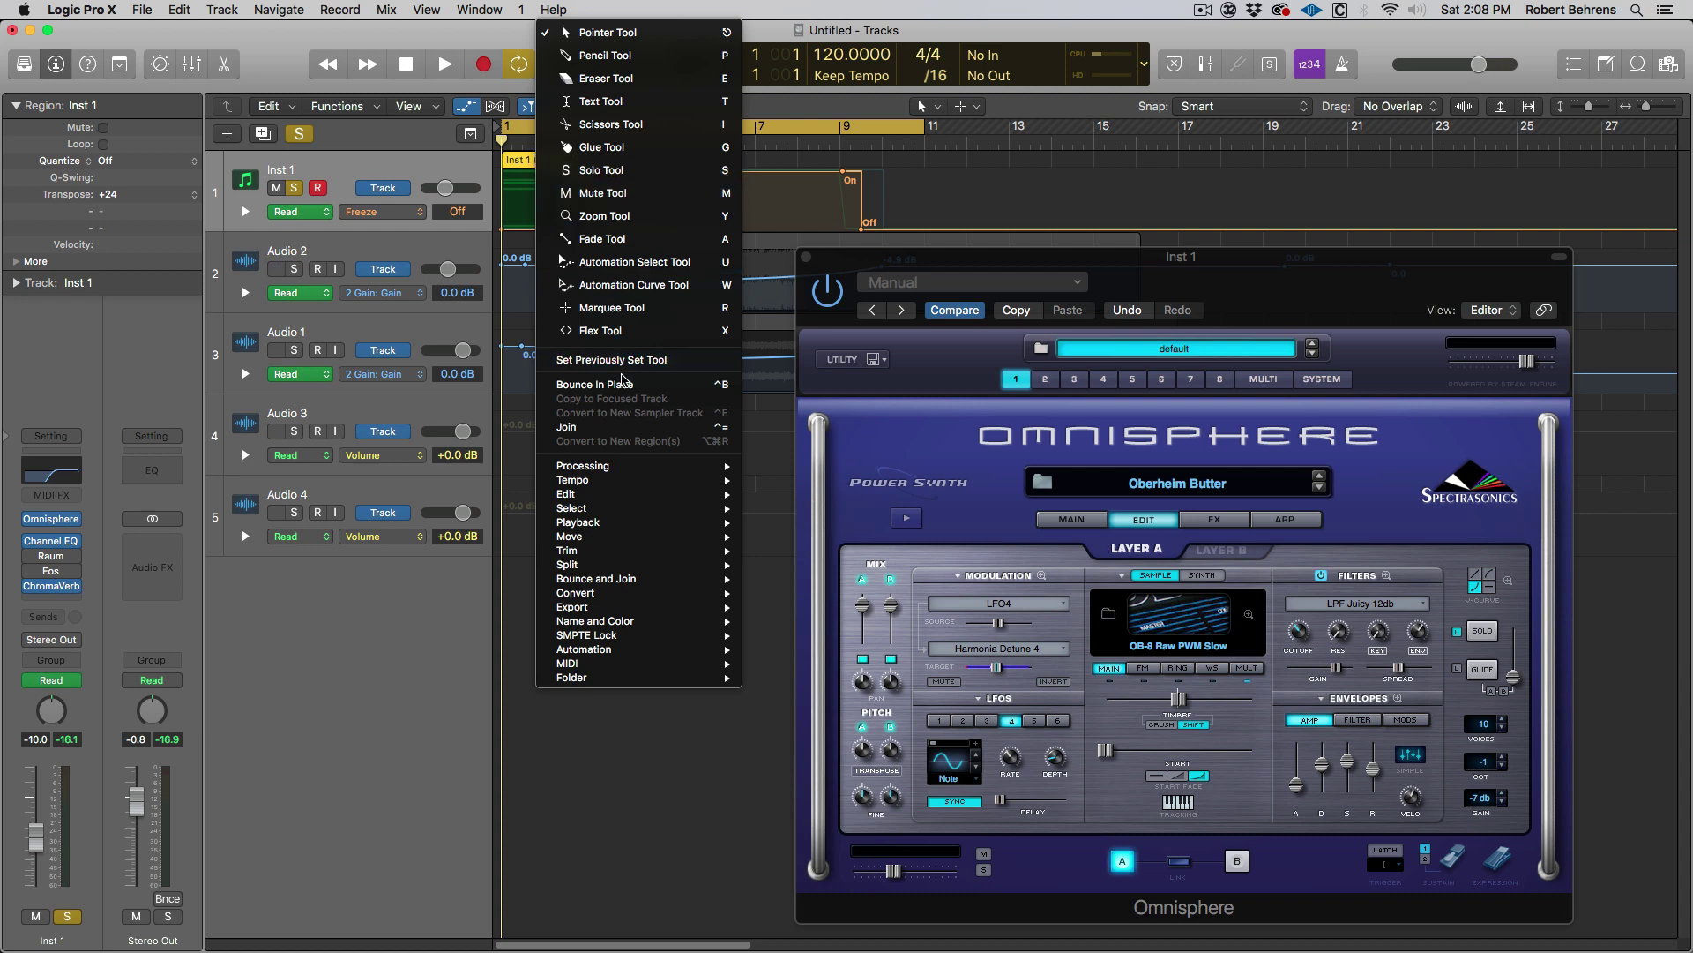
pyautogui.click(622, 385)
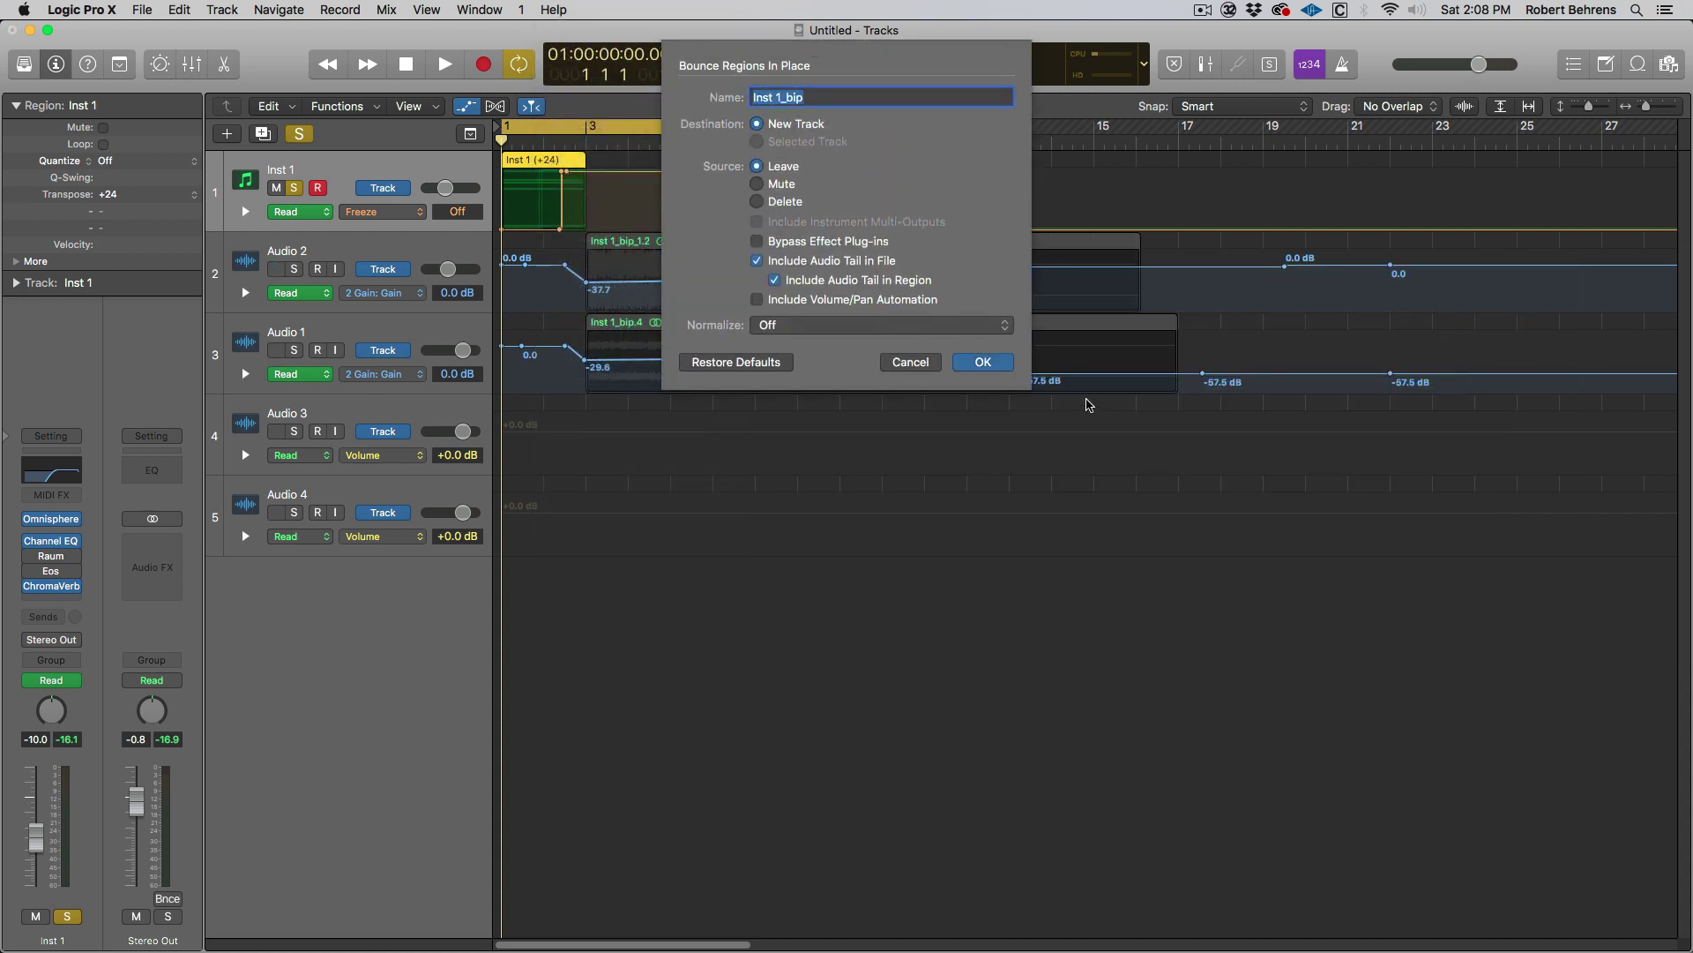
pyautogui.click(983, 362)
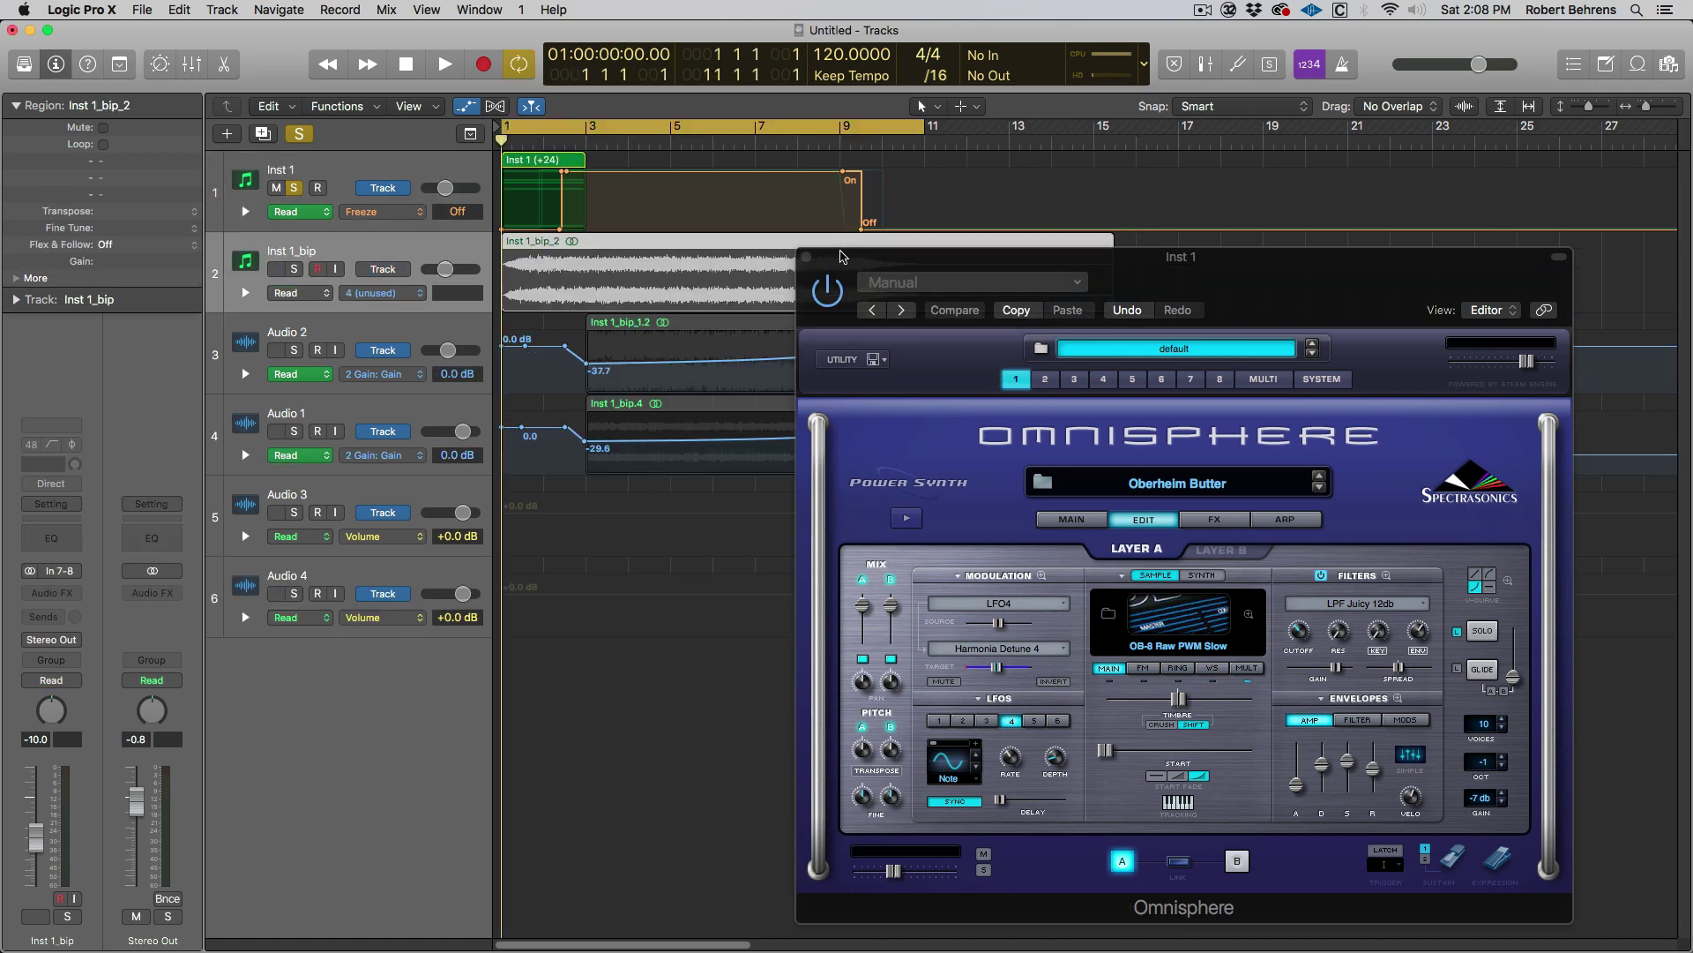
# Step: Close Omnisphere, move the Audio 3 track directly below Inst 1_bip, and place the bounced region on it at bar 1
pyautogui.click(810, 257)
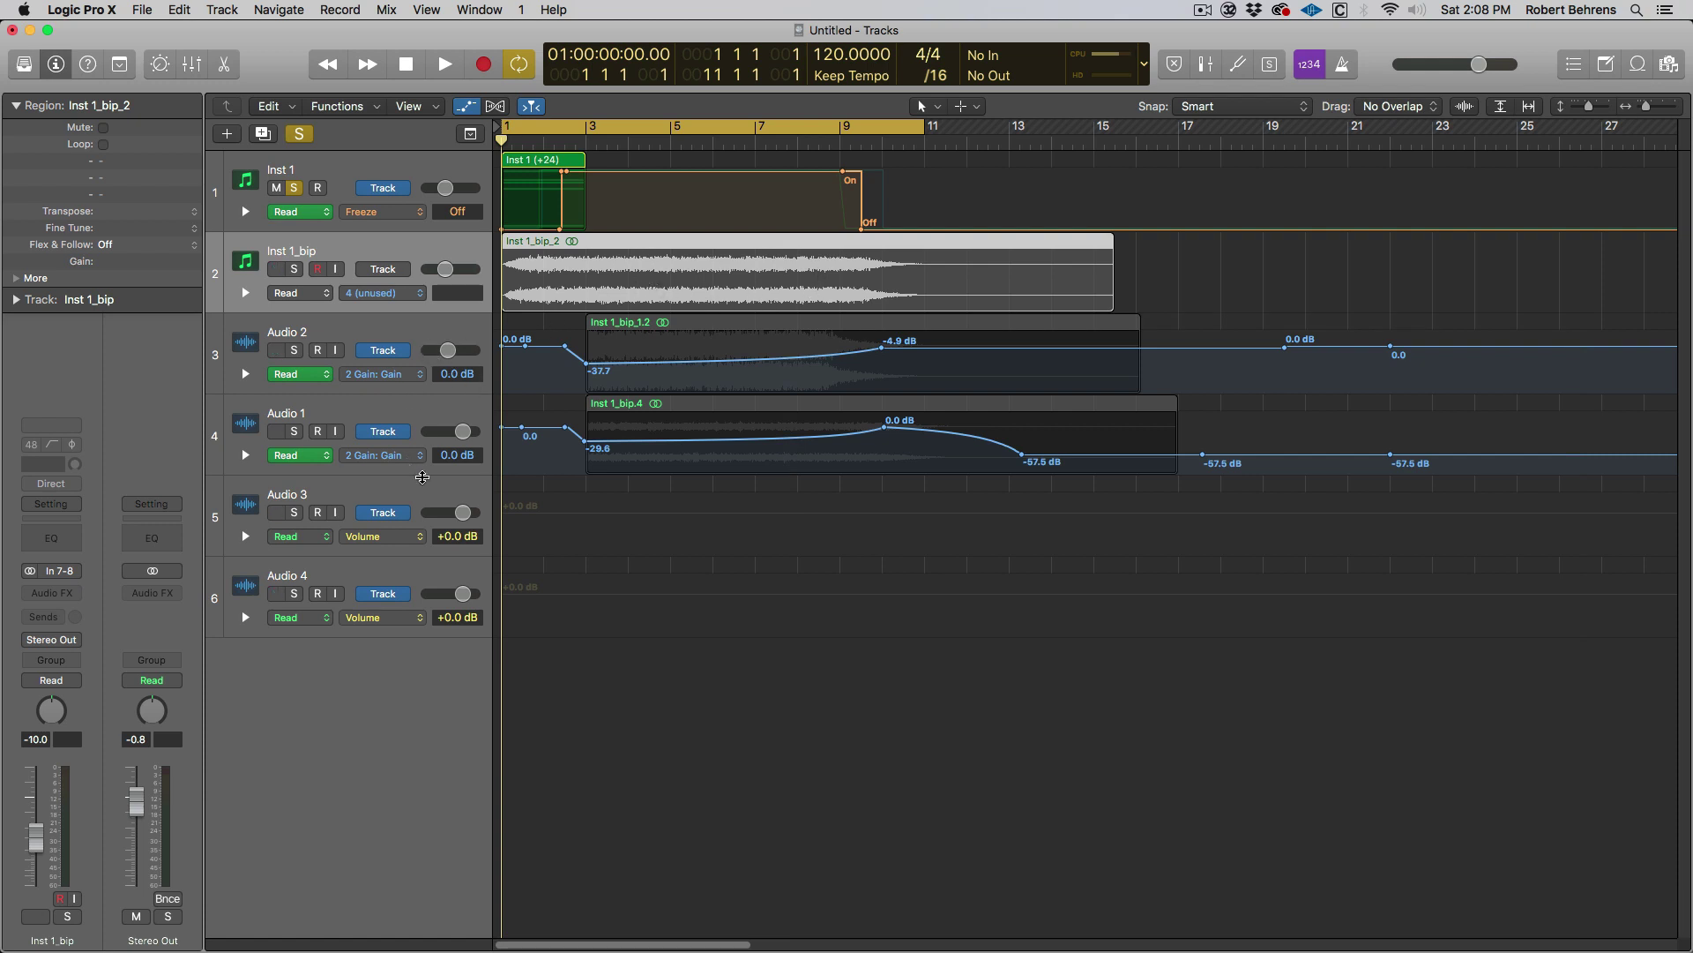
pyautogui.moveTo(443, 484); pyautogui.dragTo(575, 307)
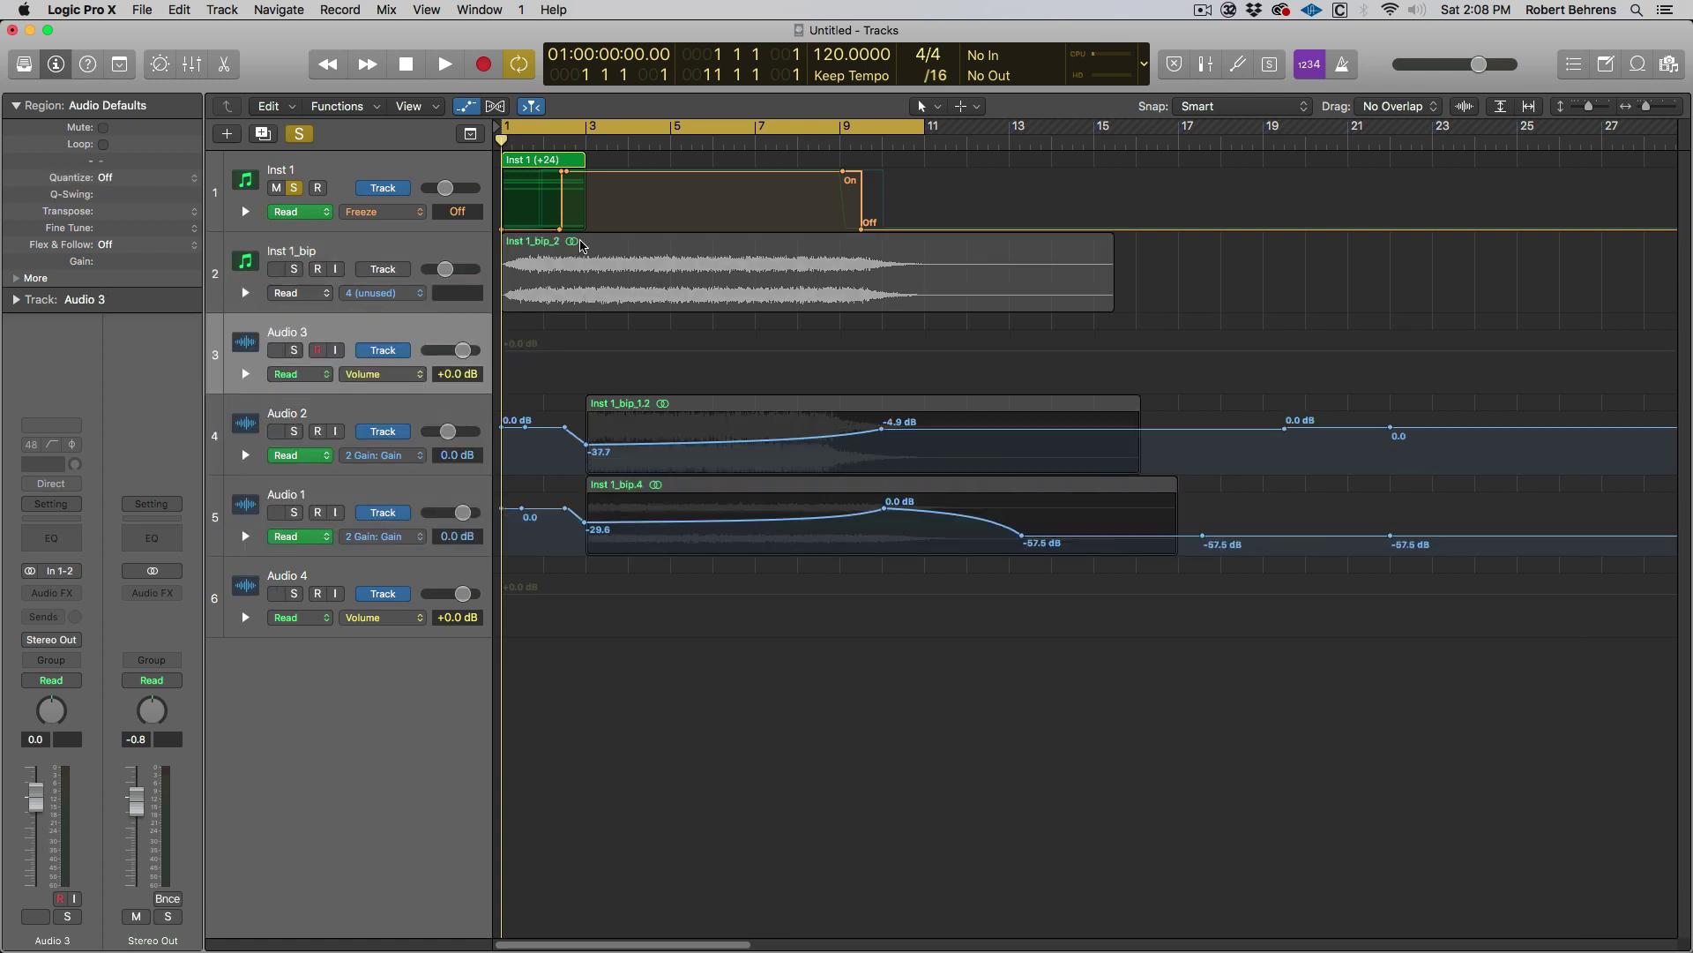
pyautogui.moveTo(581, 245); pyautogui.dragTo(524, 341)
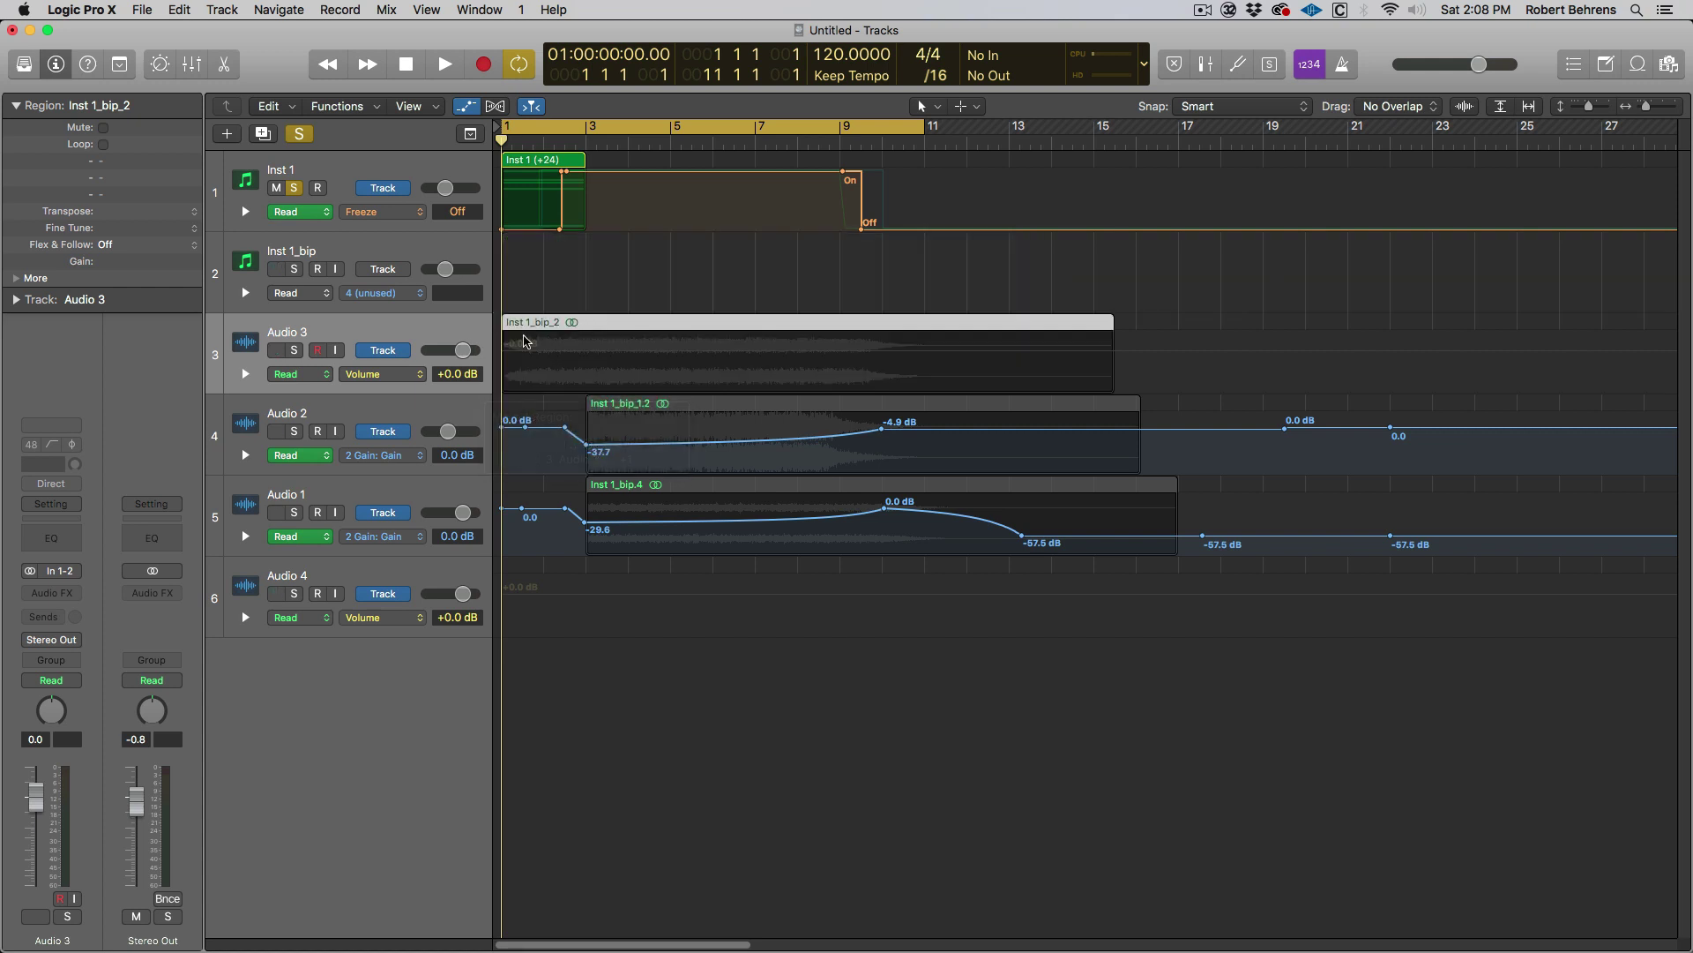
# Step: Solo Audio 3 instead of Inst 1 and lower its volume to -6.4 dB during playback
pyautogui.click(296, 187)
pyautogui.click(296, 351)
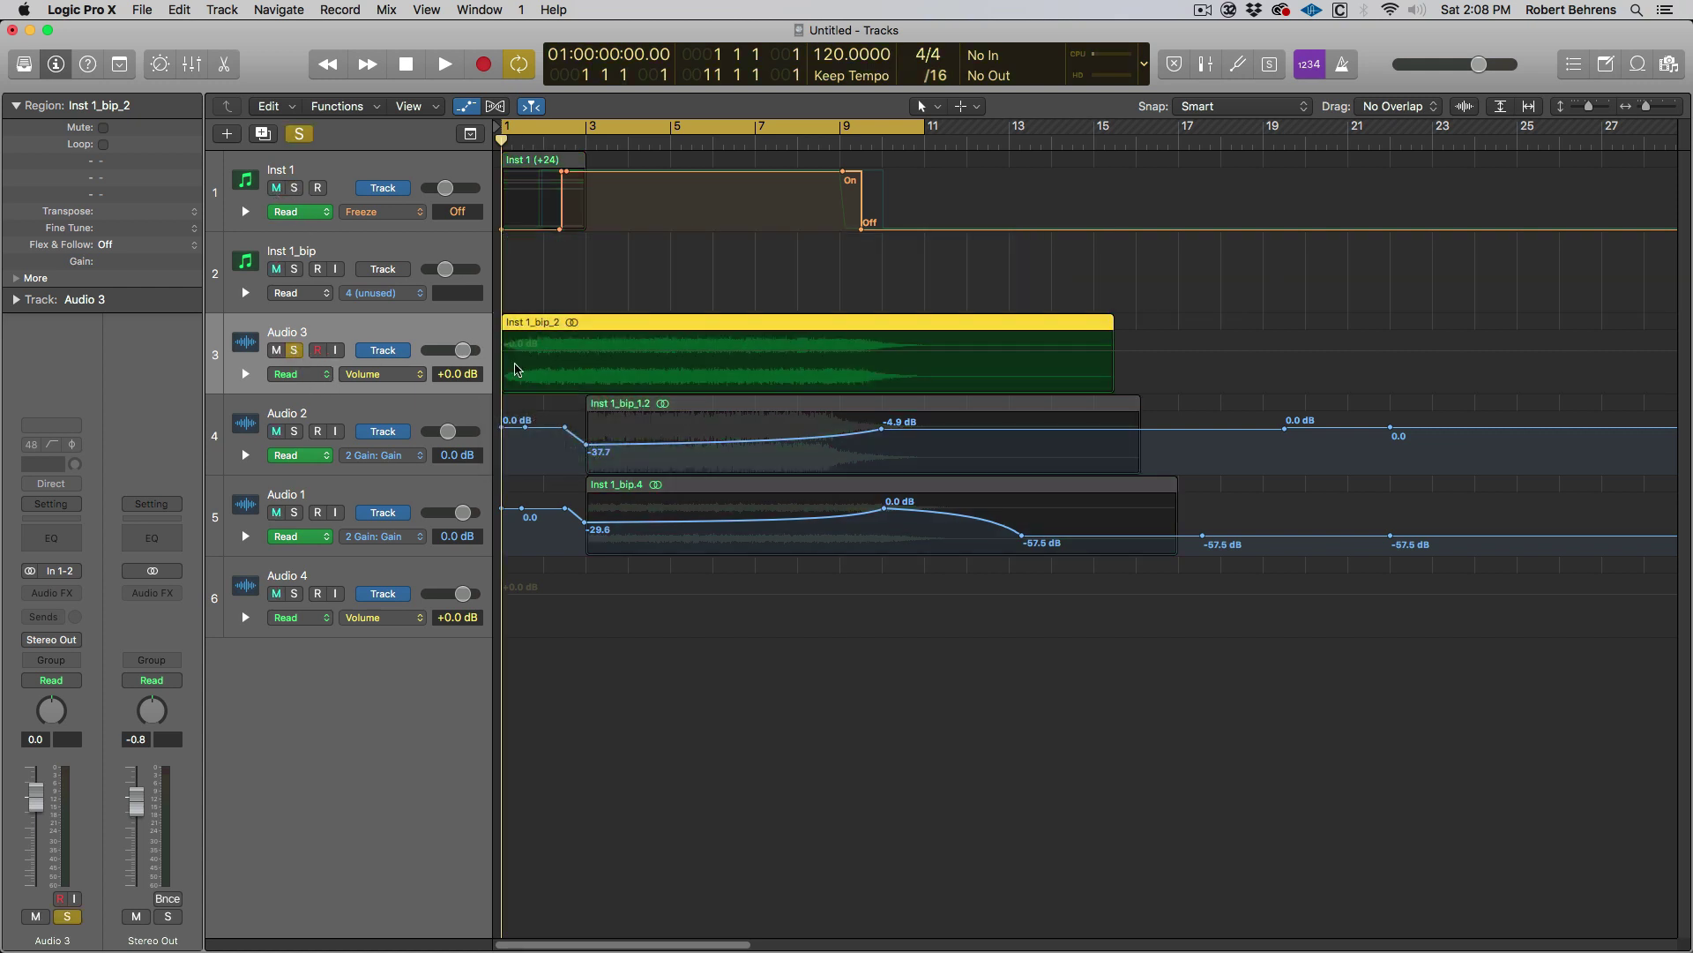
pyautogui.press('space')
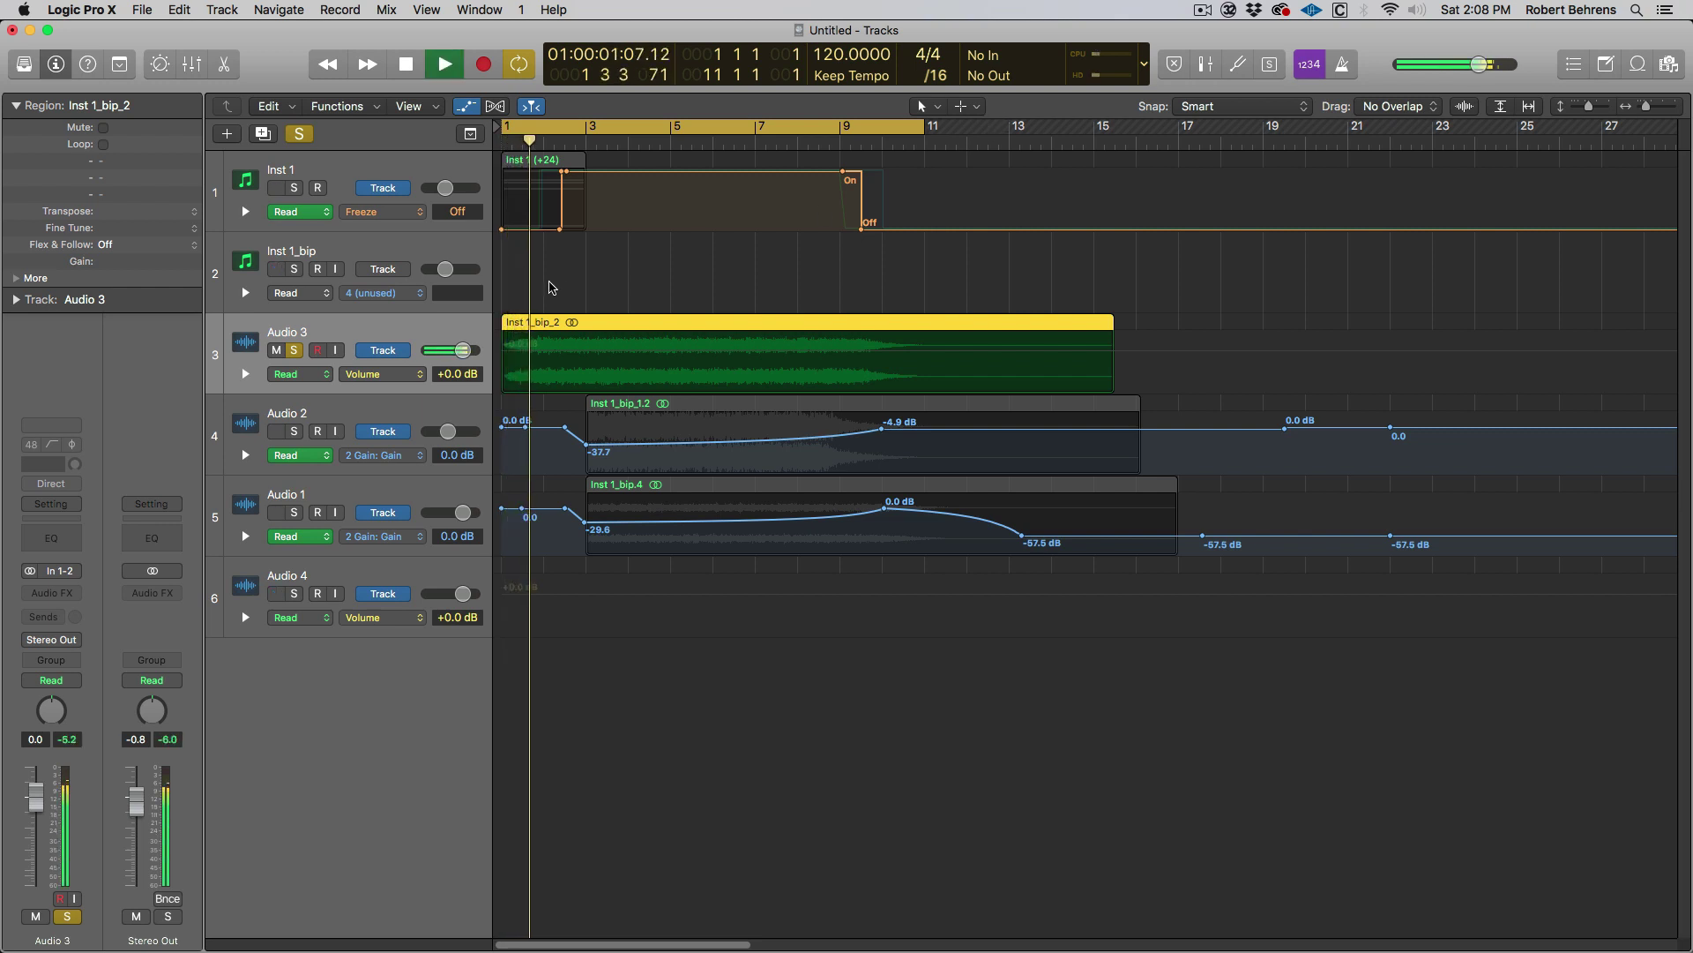
pyautogui.moveTo(27, 803); pyautogui.dragTo(28, 832)
pyautogui.press('space')
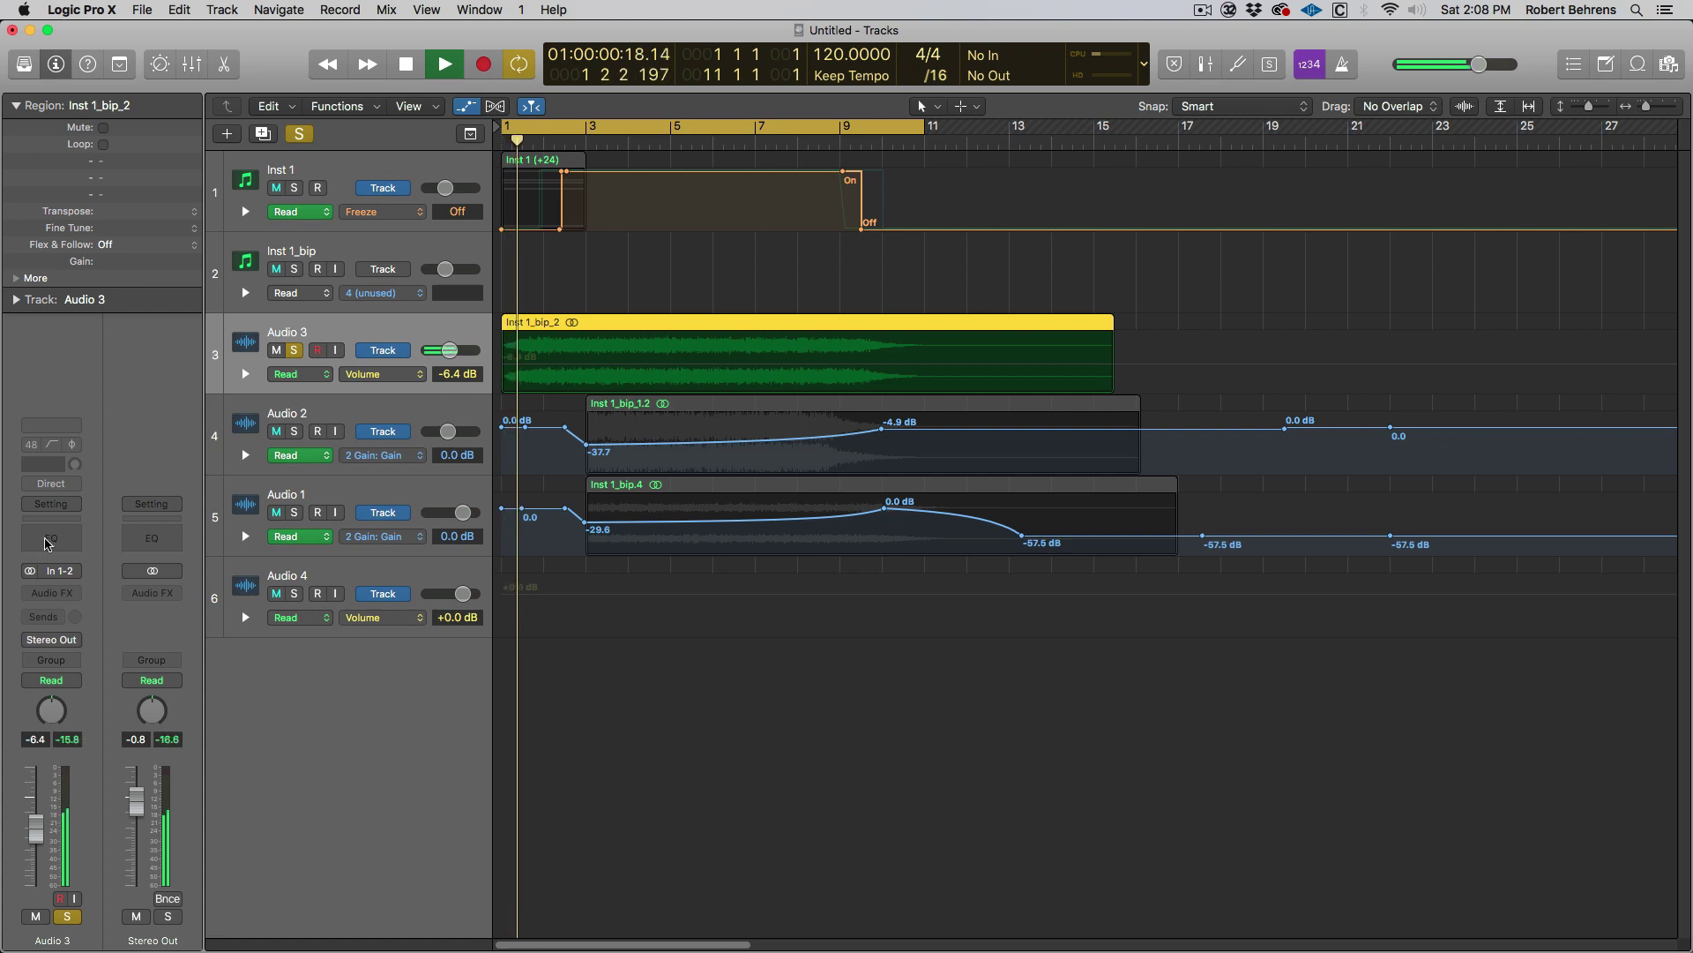
# Step: Add a Channel EQ to Audio 3 and turn on its analyzer while the track plays
pyautogui.press('space')
pyautogui.click(51, 540)
pyautogui.click(51, 540)
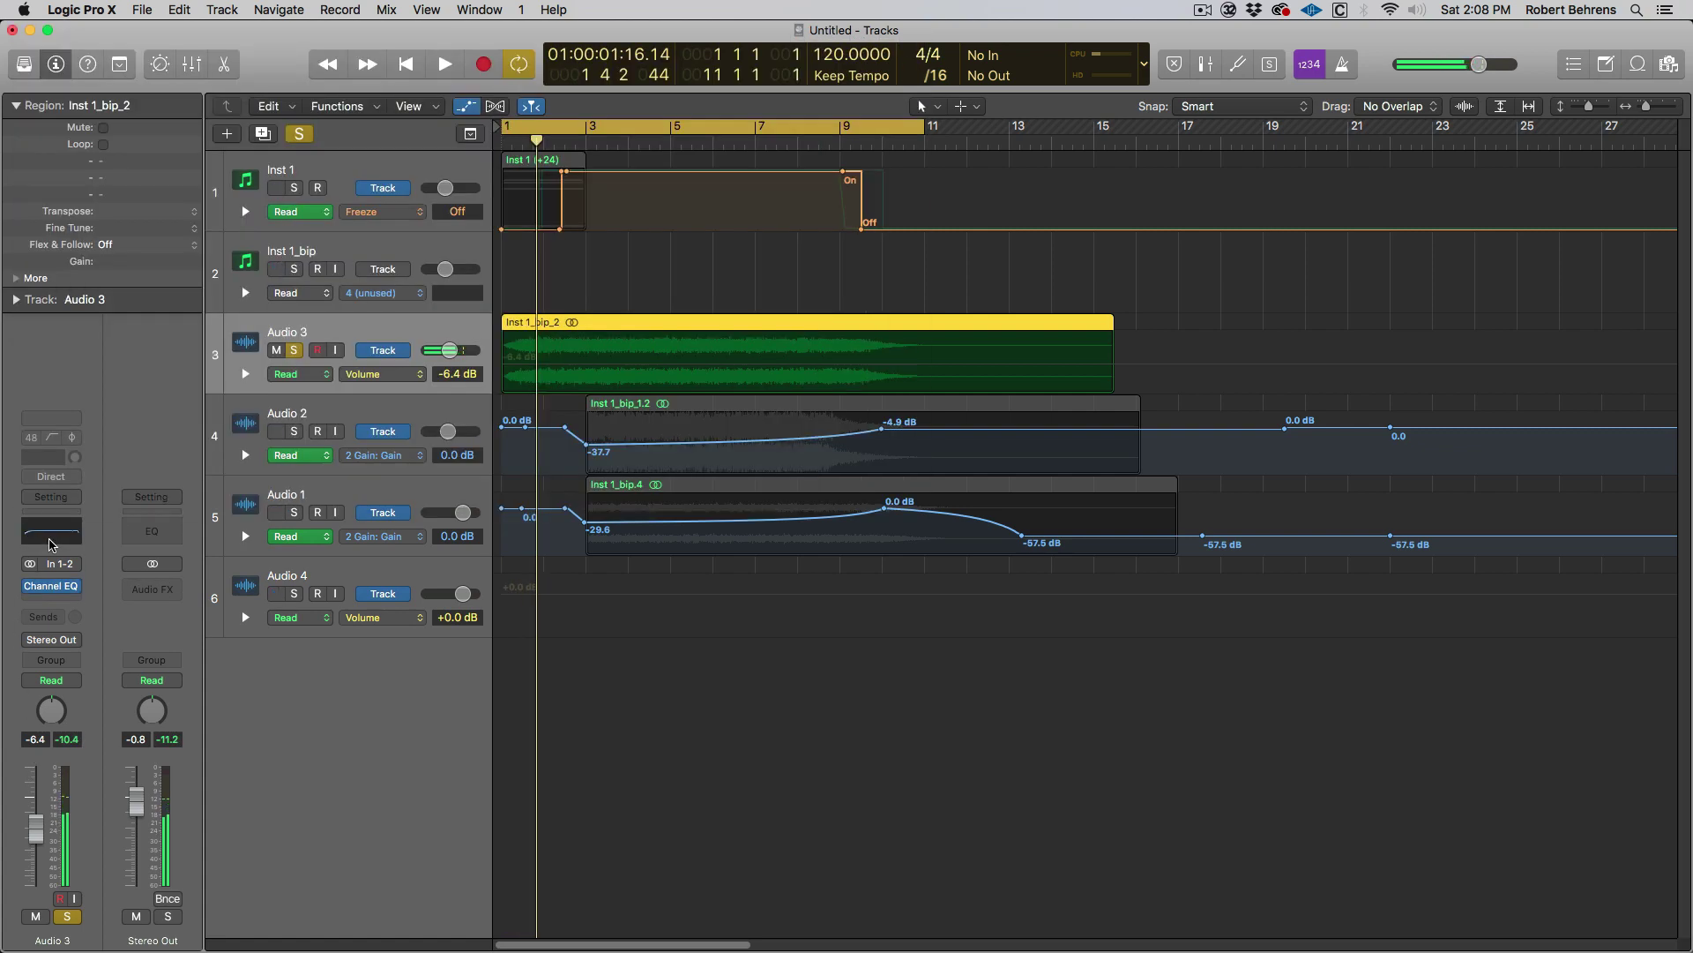
pyautogui.click(51, 539)
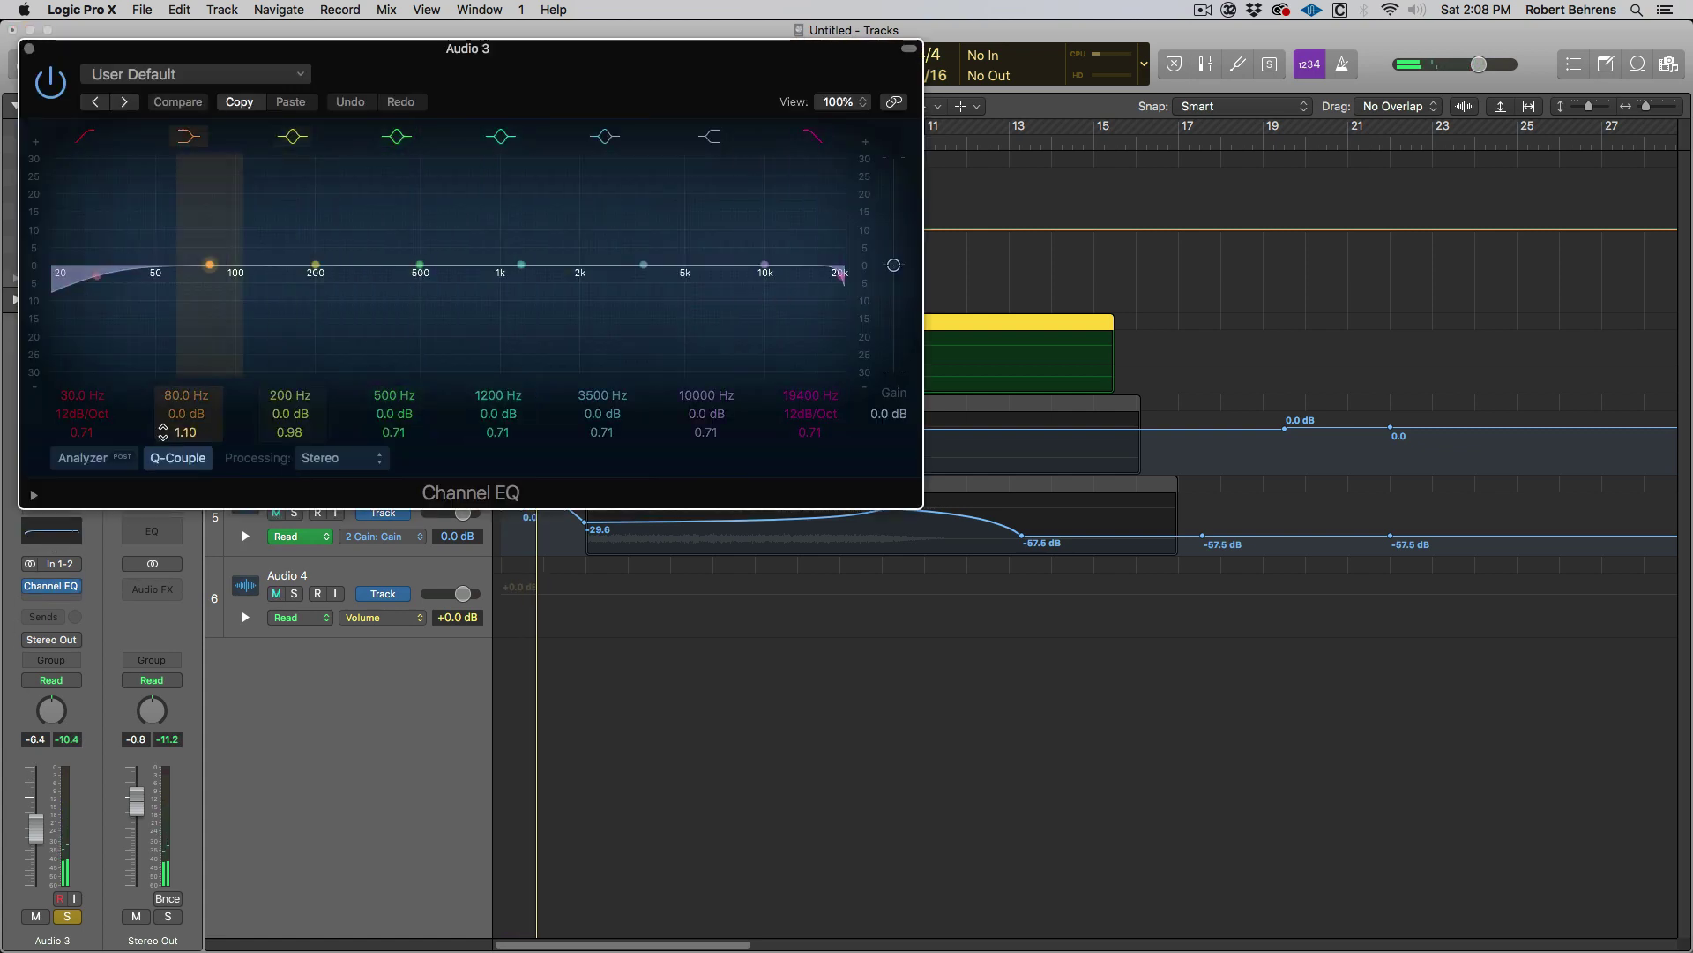
pyautogui.click(89, 458)
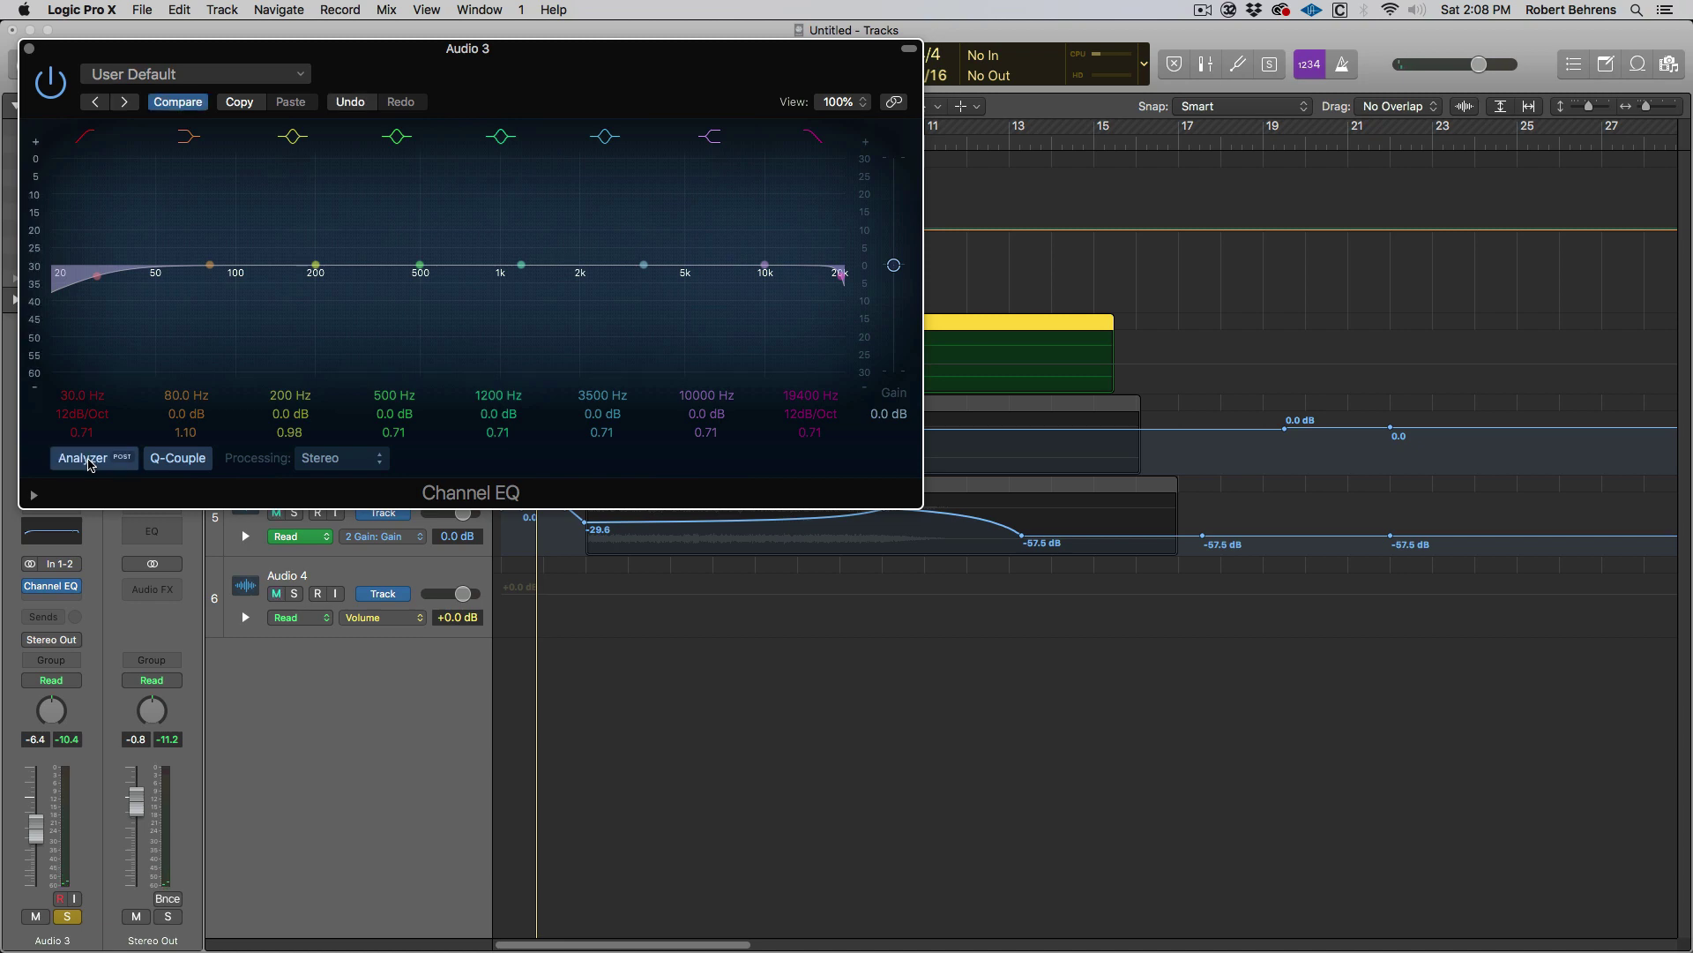
pyautogui.press('space')
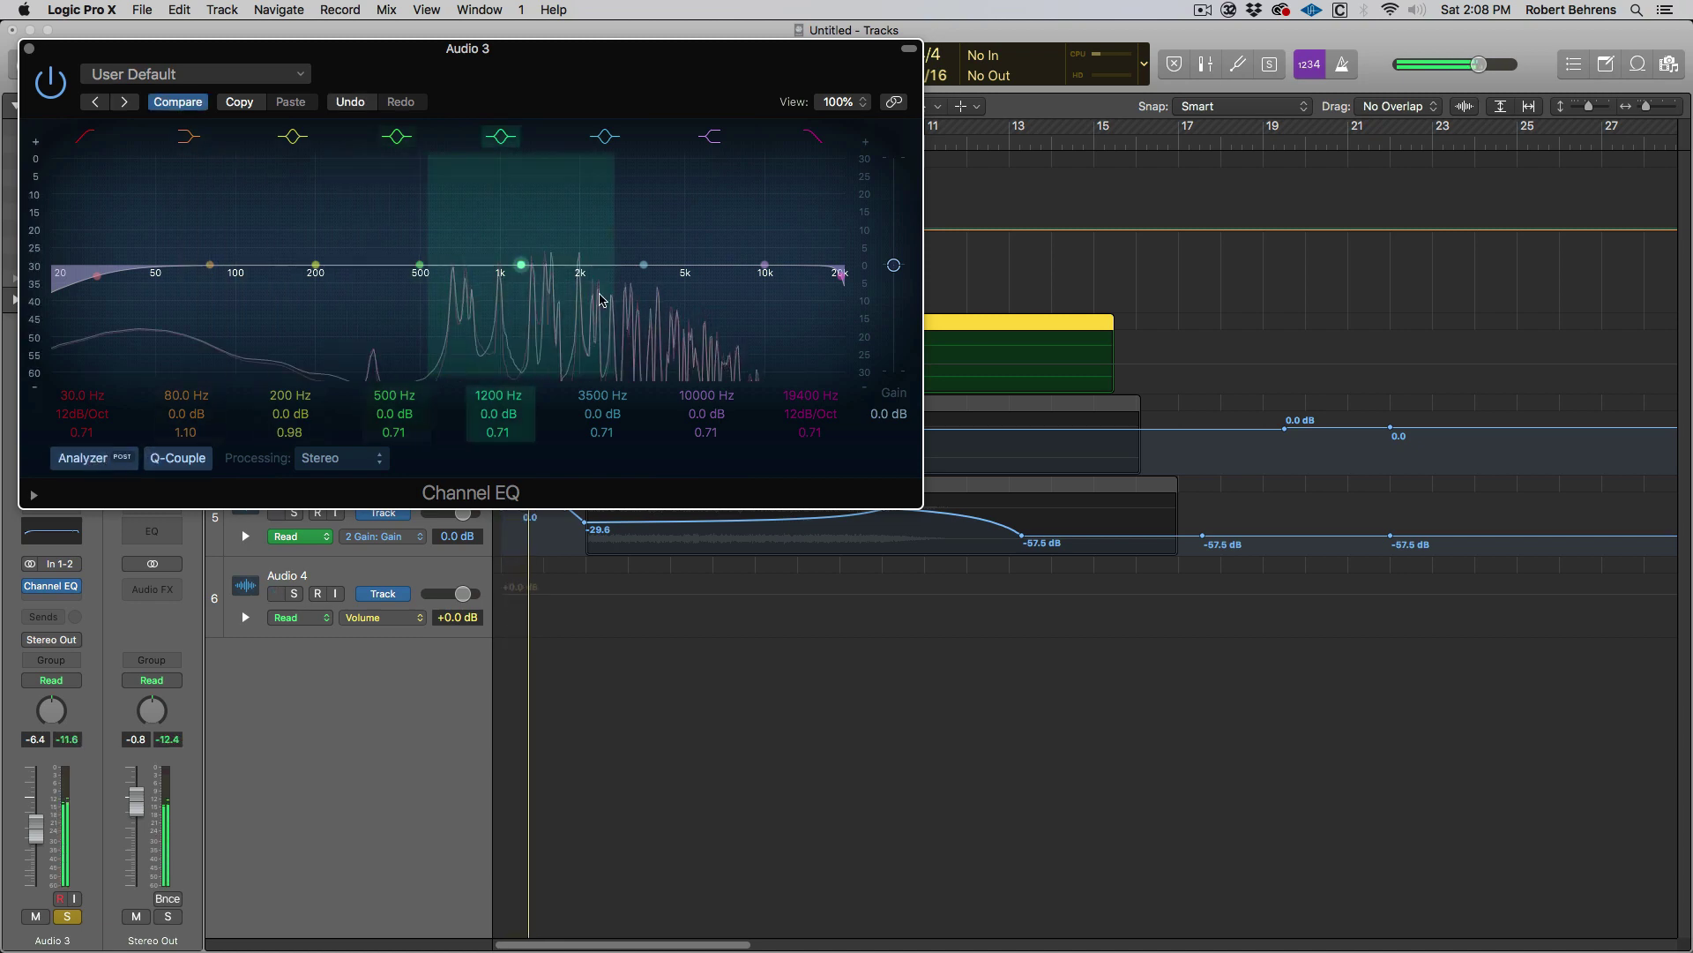
# Step: On Audio 3's EQ, boost the 3500 Hz band to +22 dB at 3350 Hz and set the low cut to 192 Hz at 18 dB/Oct
pyautogui.moveTo(645, 266); pyautogui.dragTo(640, 162)
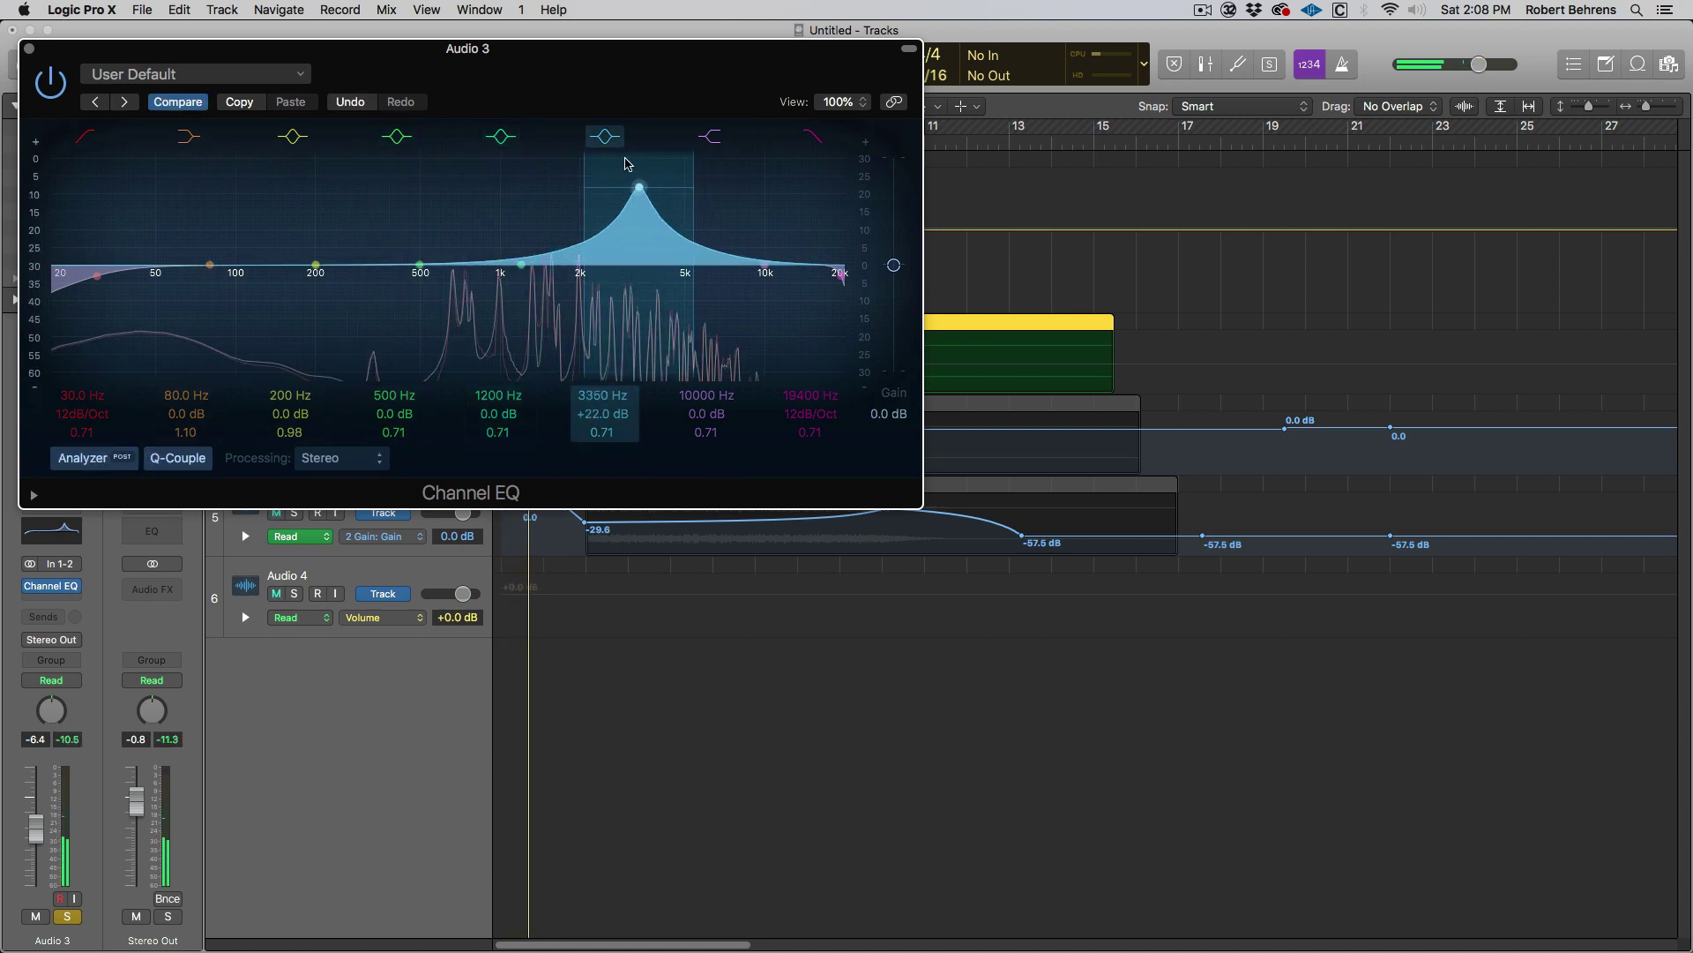
pyautogui.moveTo(97, 276); pyautogui.dragTo(213, 269)
pyautogui.moveTo(90, 413); pyautogui.dragTo(90, 406)
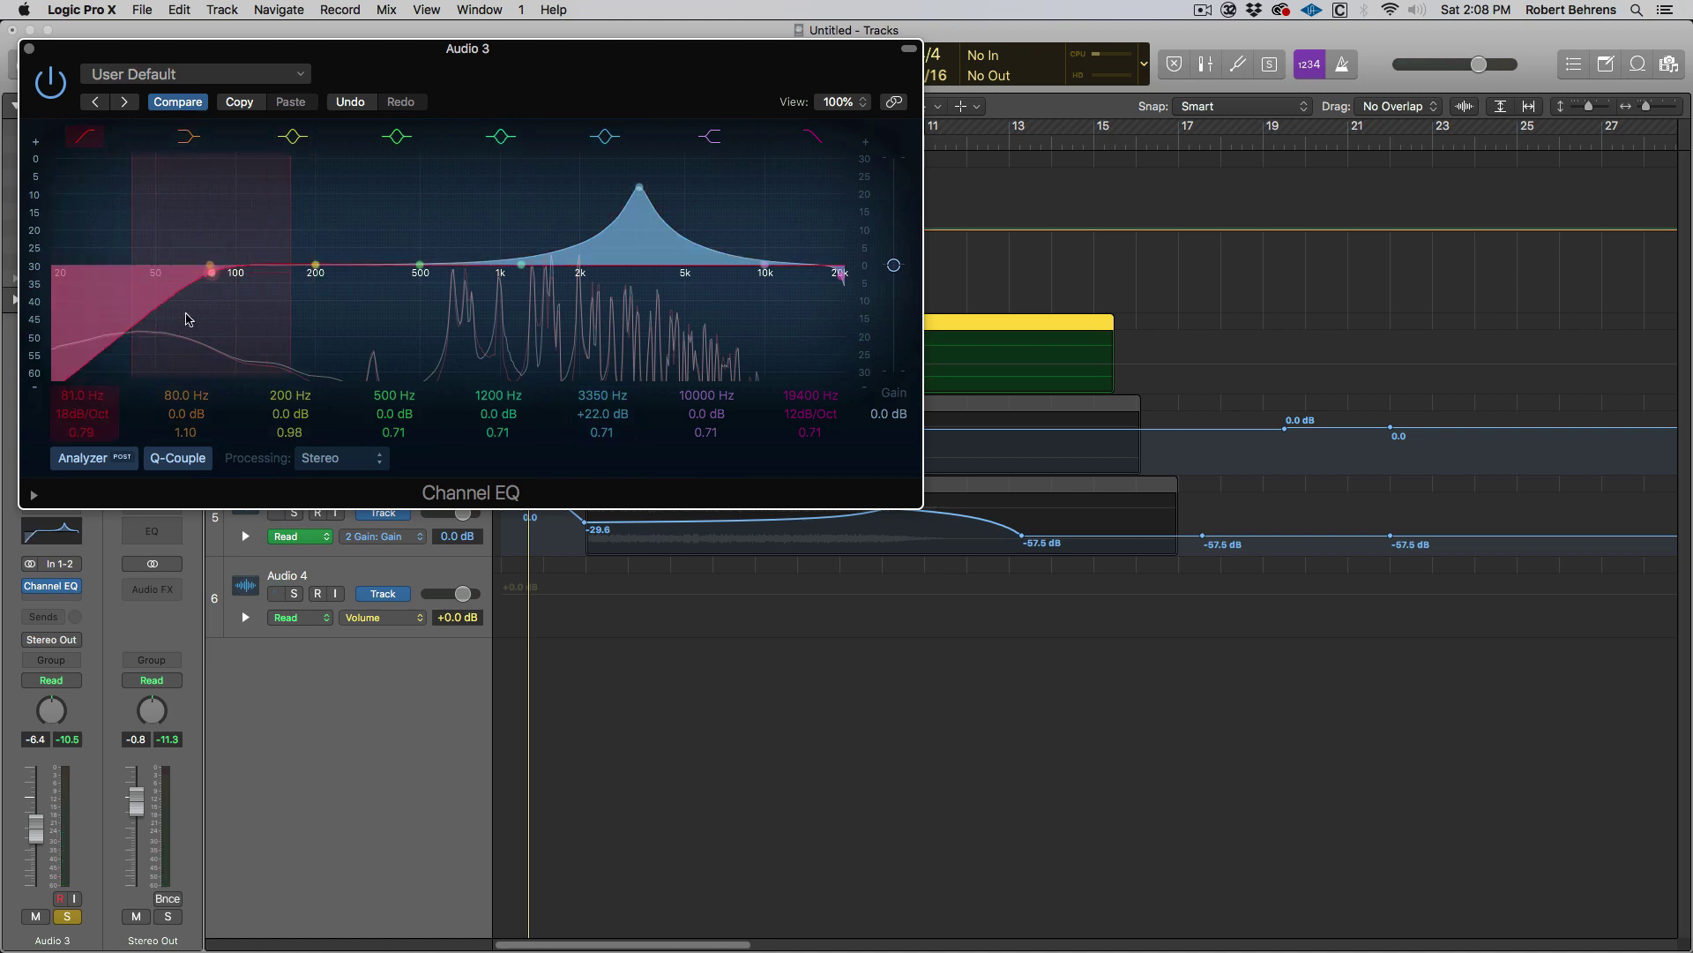
pyautogui.moveTo(209, 287); pyautogui.dragTo(392, 299)
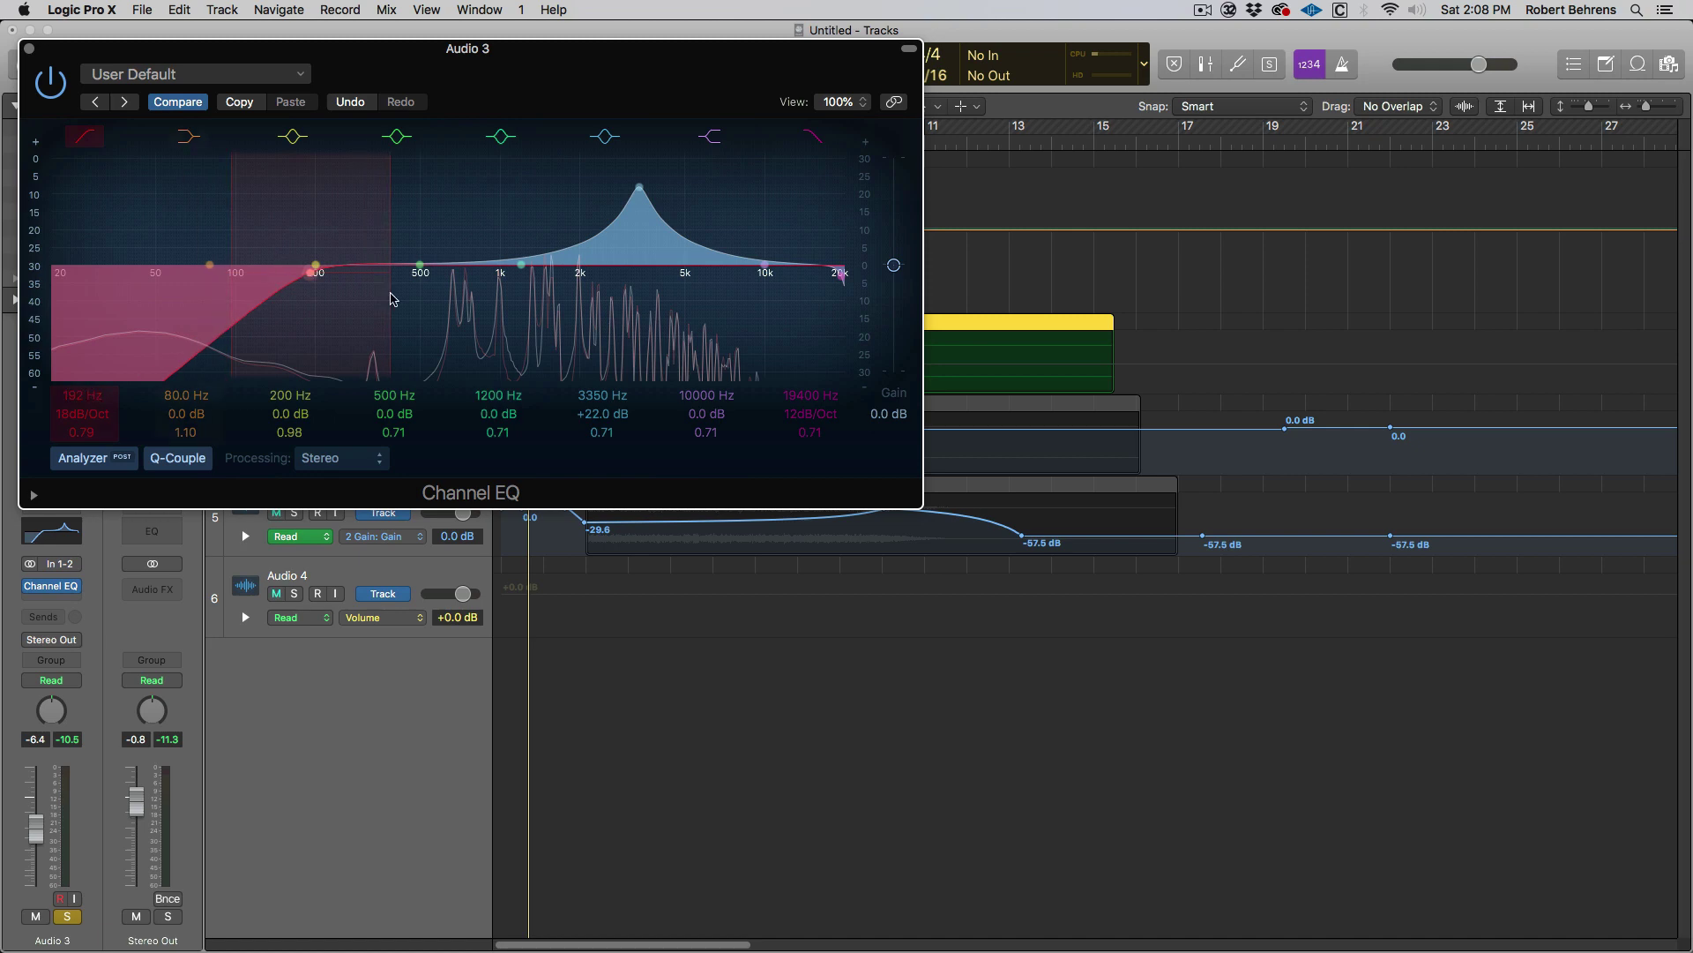
# Step: Turn the boosted EQ band into a -10 dB cut at 500 Hz, audition it, and close Audio 3's Channel EQ
pyautogui.click(637, 209)
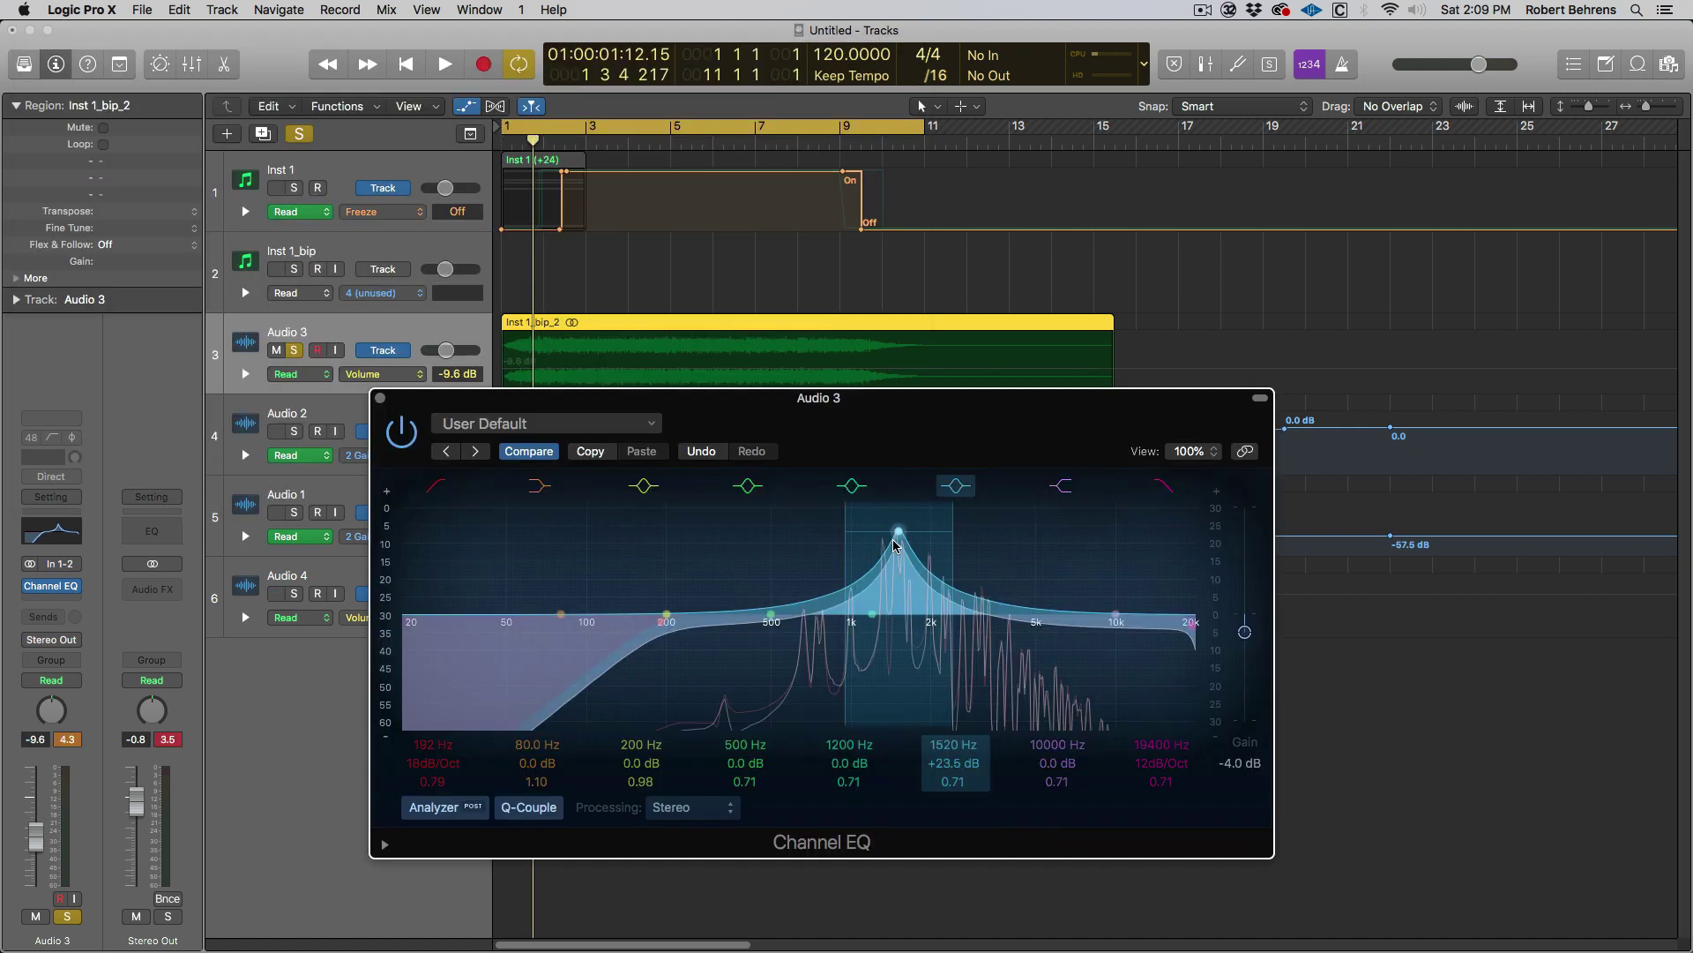
pyautogui.press('space')
pyautogui.moveTo(897, 545); pyautogui.dragTo(758, 697)
pyautogui.press('space')
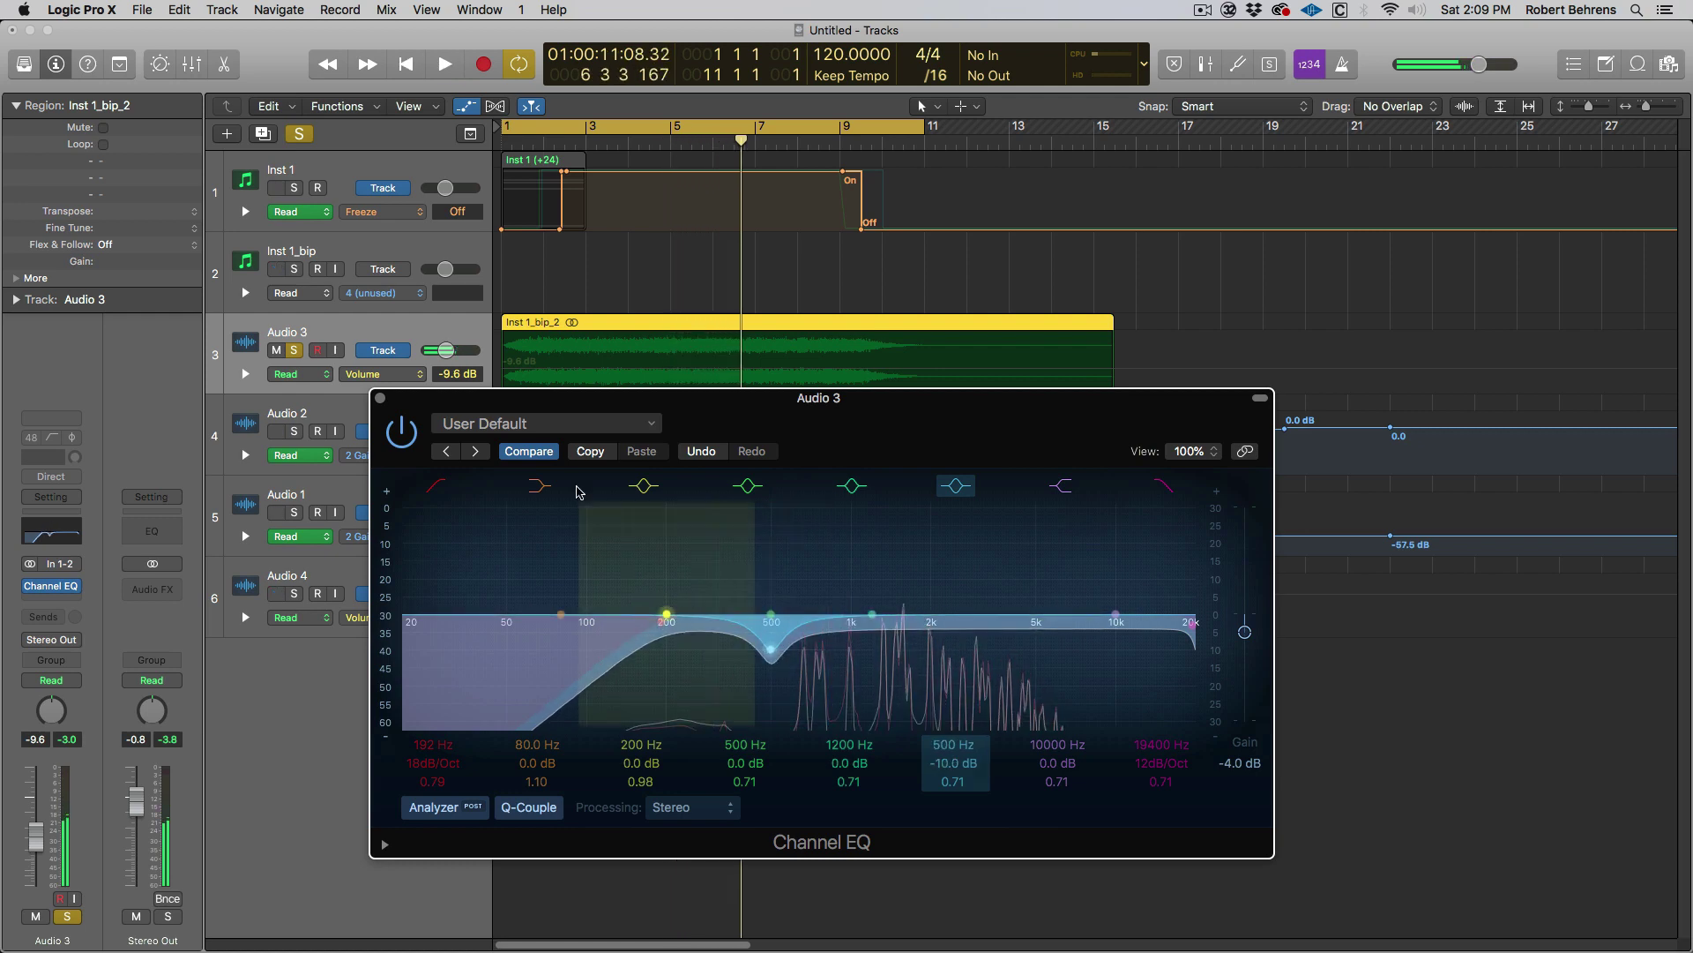
pyautogui.click(381, 398)
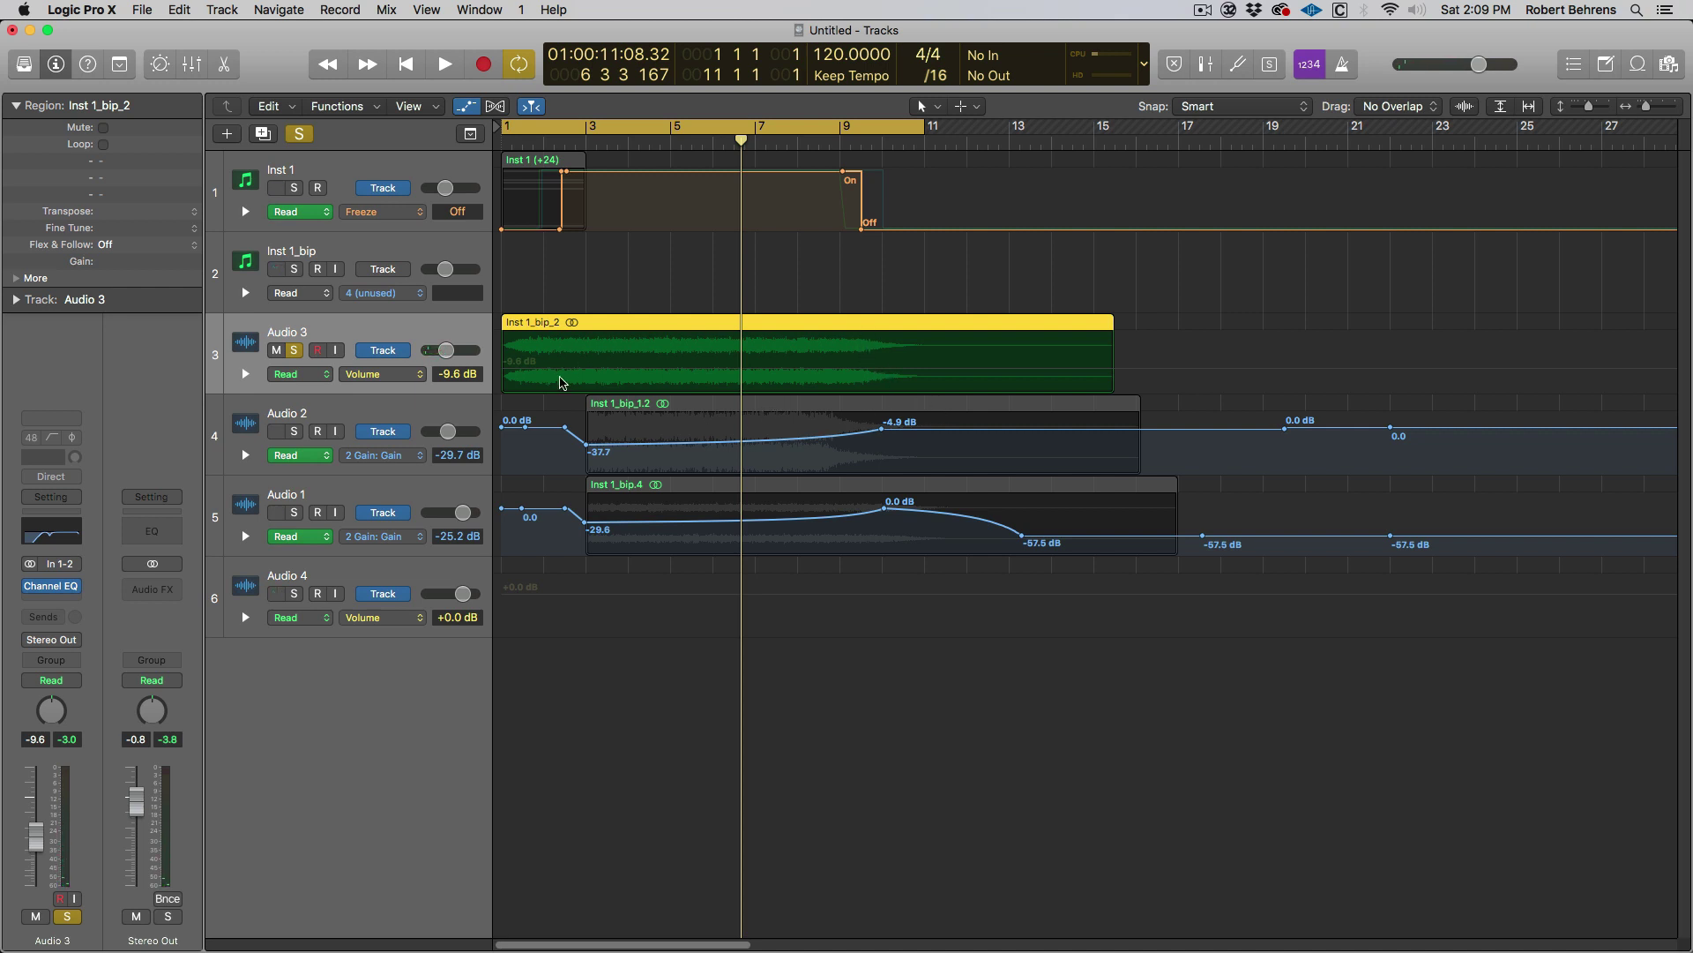
# Step: Split Audio 3's bounced region at bar 3 and delete the part before it
pyautogui.moveTo(740, 141); pyautogui.dragTo(586, 148)
pyautogui.press('super+t')
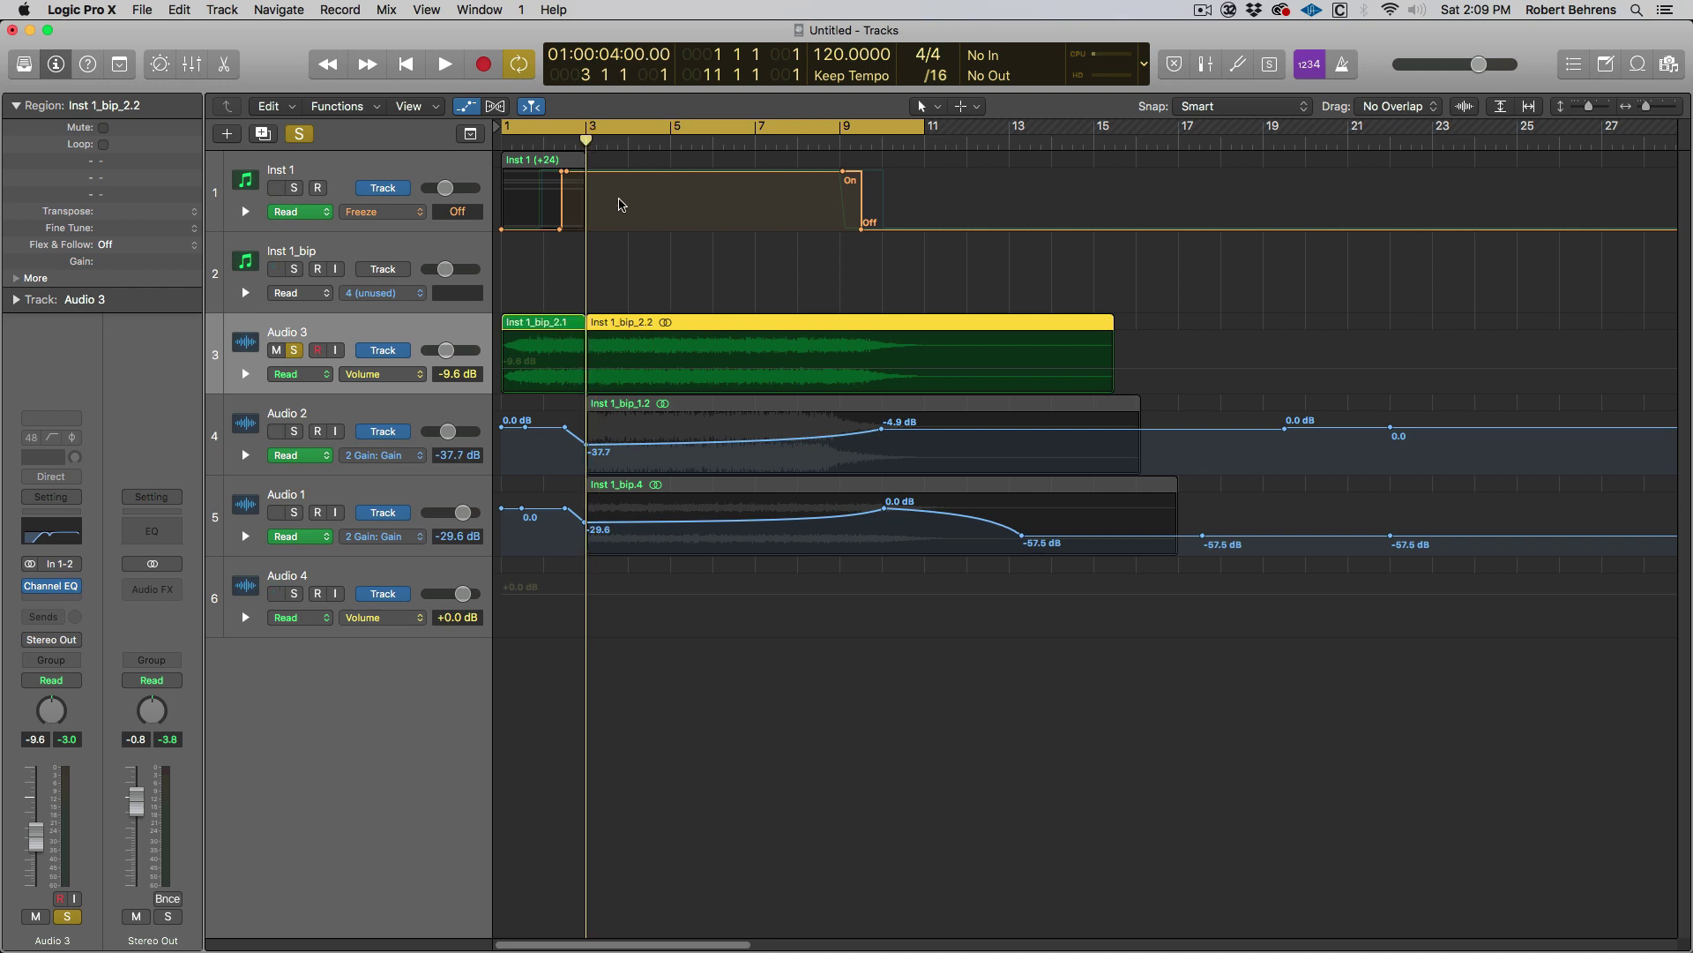
pyautogui.click(537, 323)
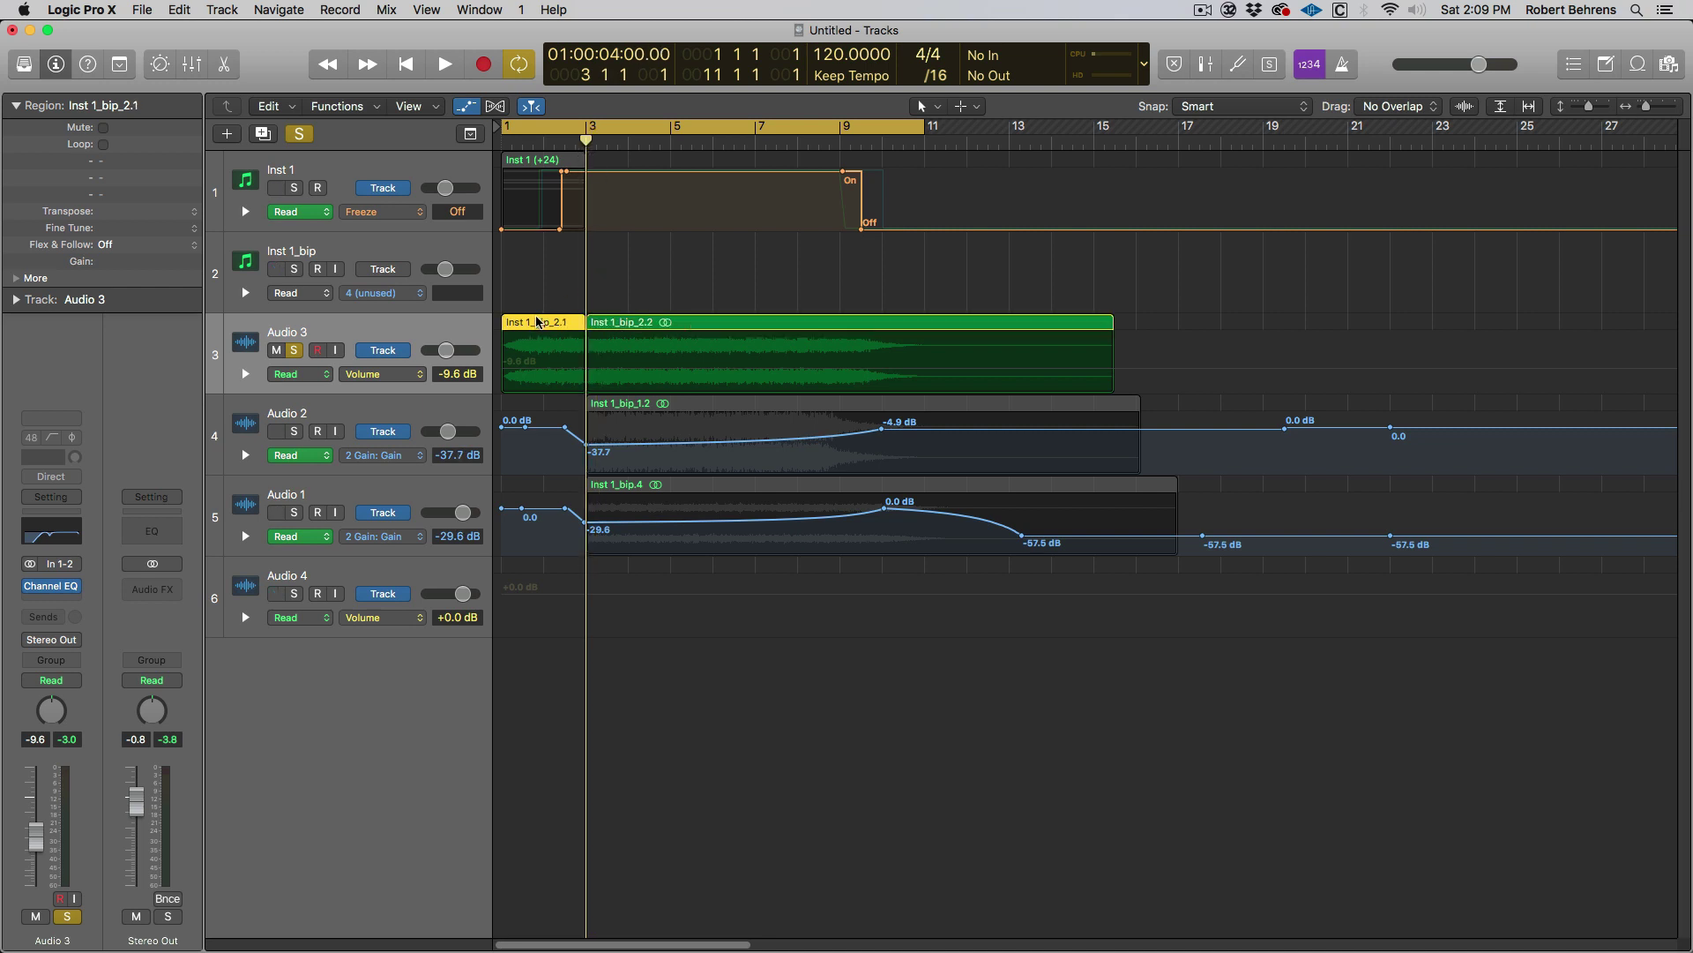
pyautogui.press('Delete')
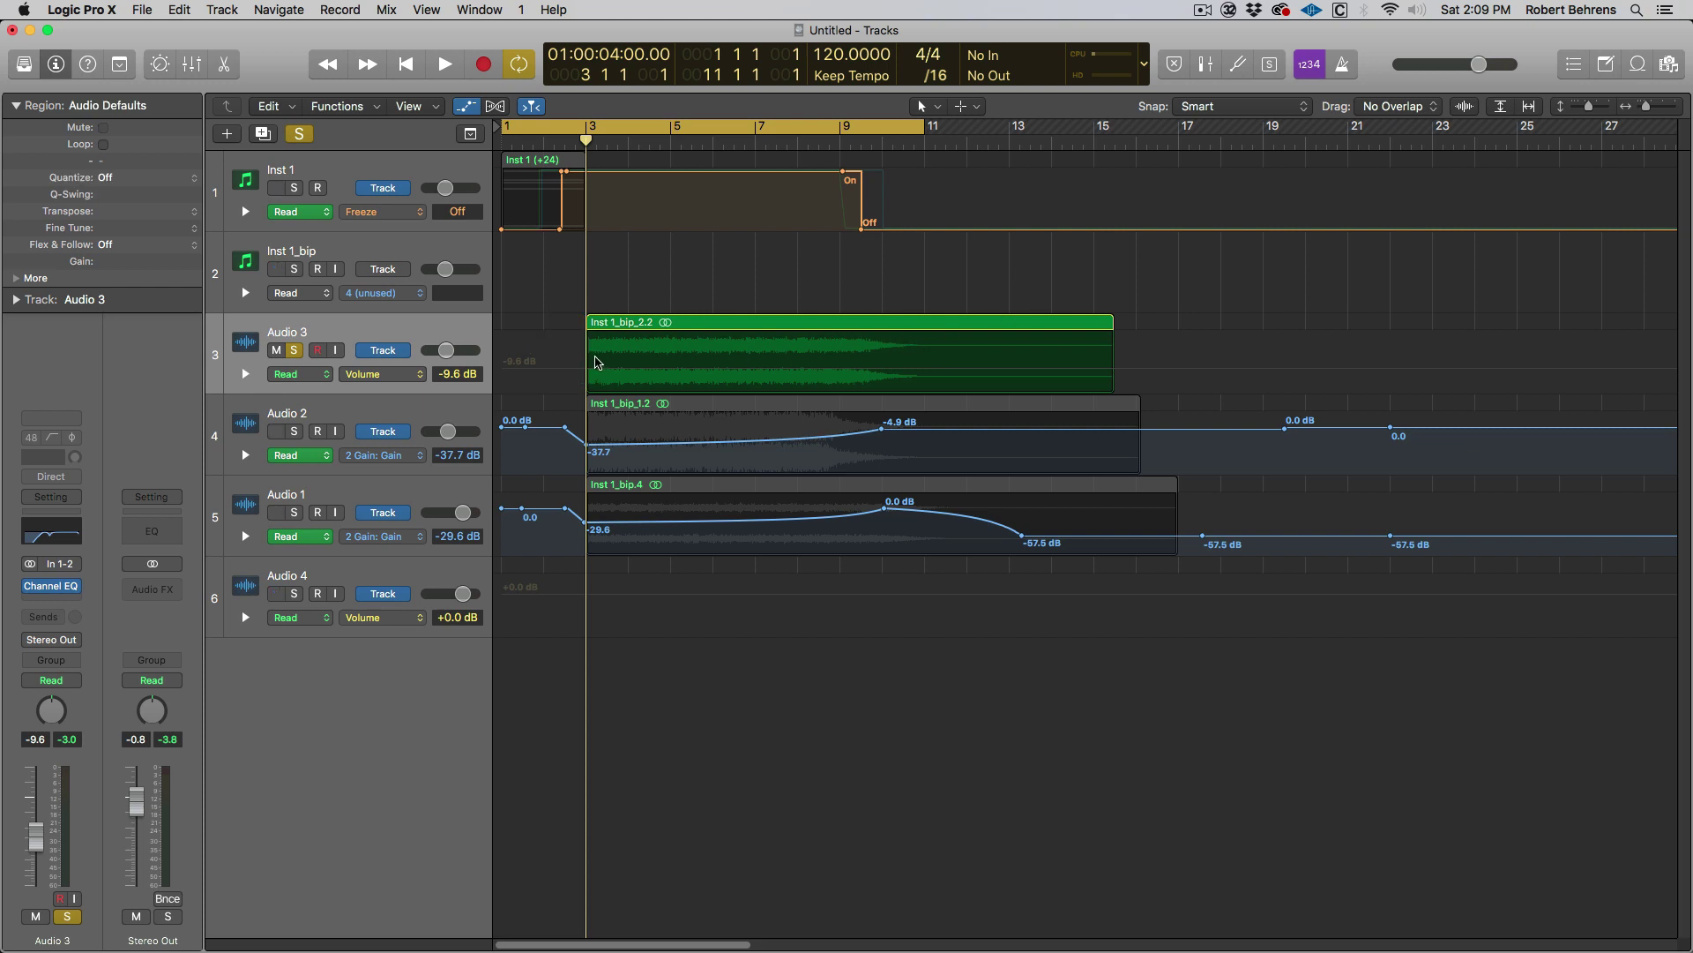
# Step: Insert a stereo Gain plug-in after the Channel EQ on Audio 3
pyautogui.click(53, 600)
pyautogui.moveTo(102, 725)
pyautogui.moveTo(137, 664)
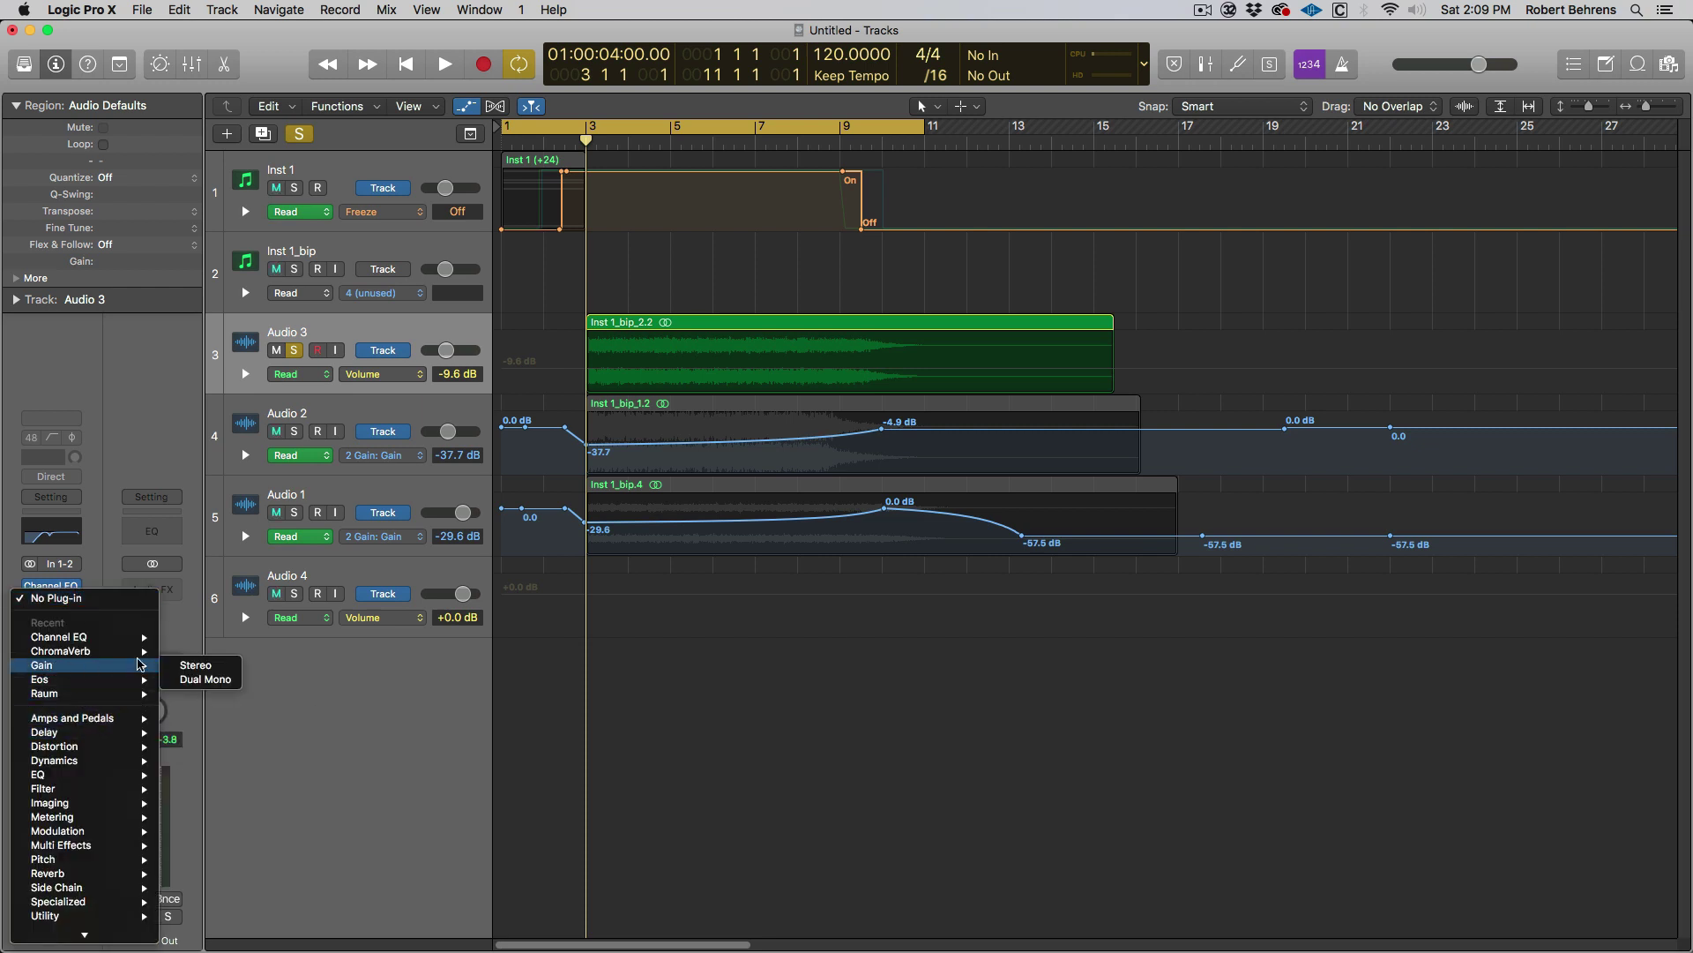
pyautogui.click(195, 665)
pyautogui.click(428, 327)
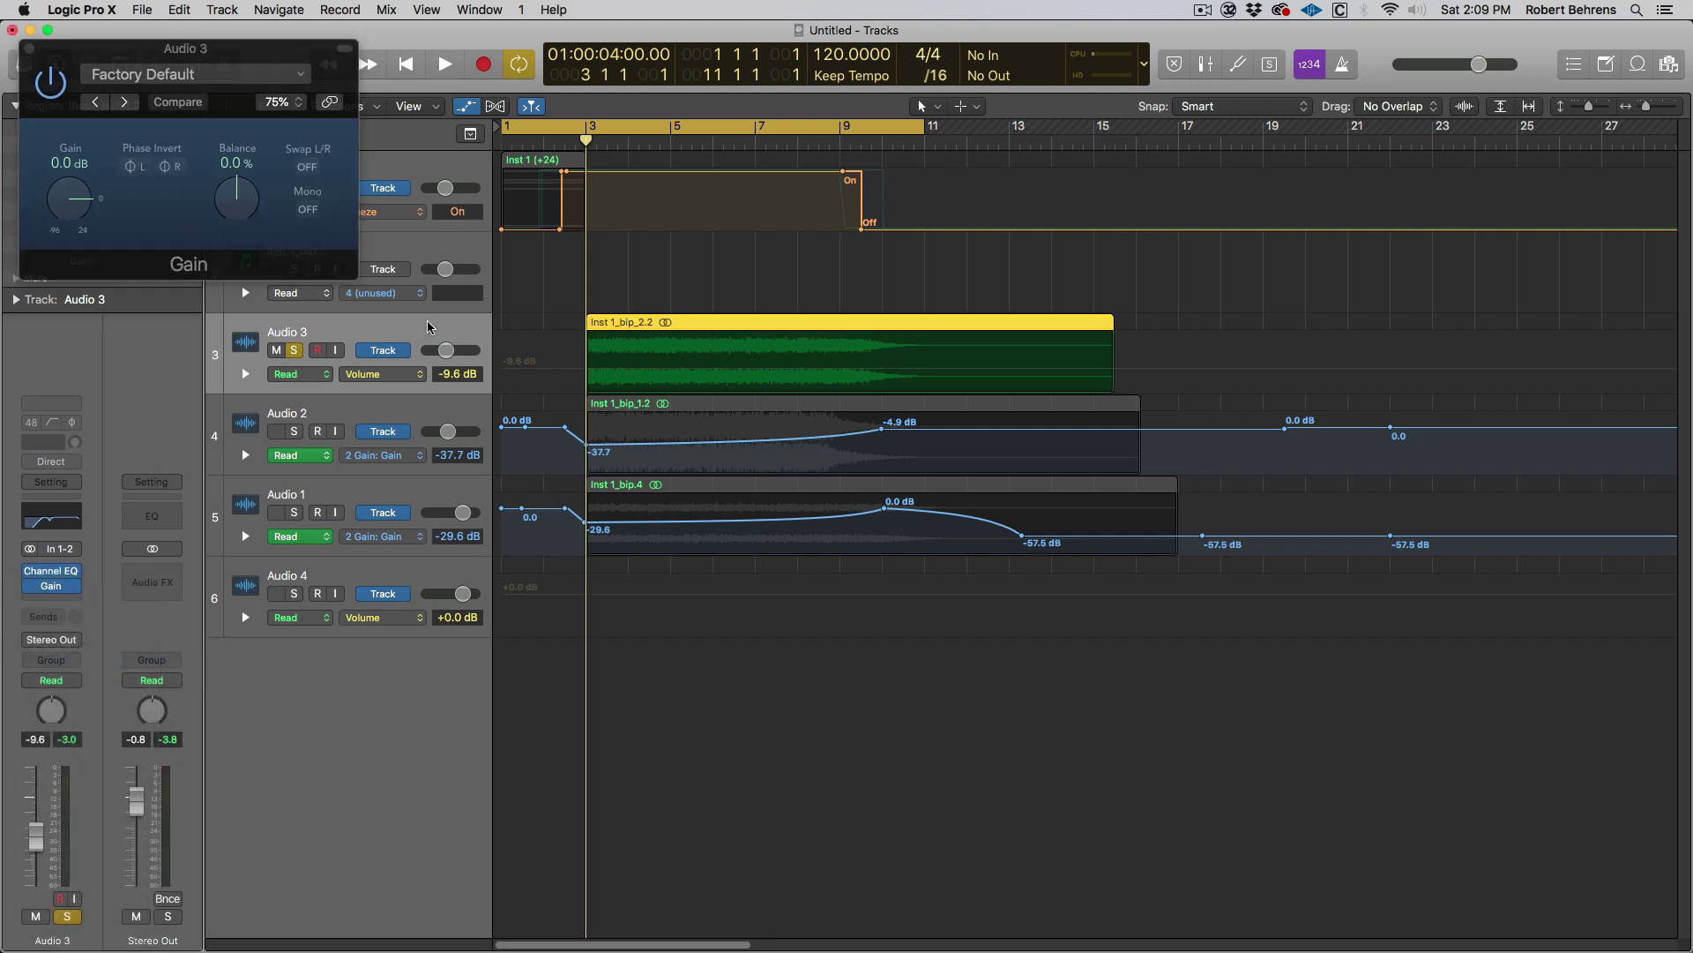
# Step: Set Audio 3 to Touch automation mode and record a brief move of the Gain plug-in's Gain control during playback
pyautogui.press('ctrl+super+t')
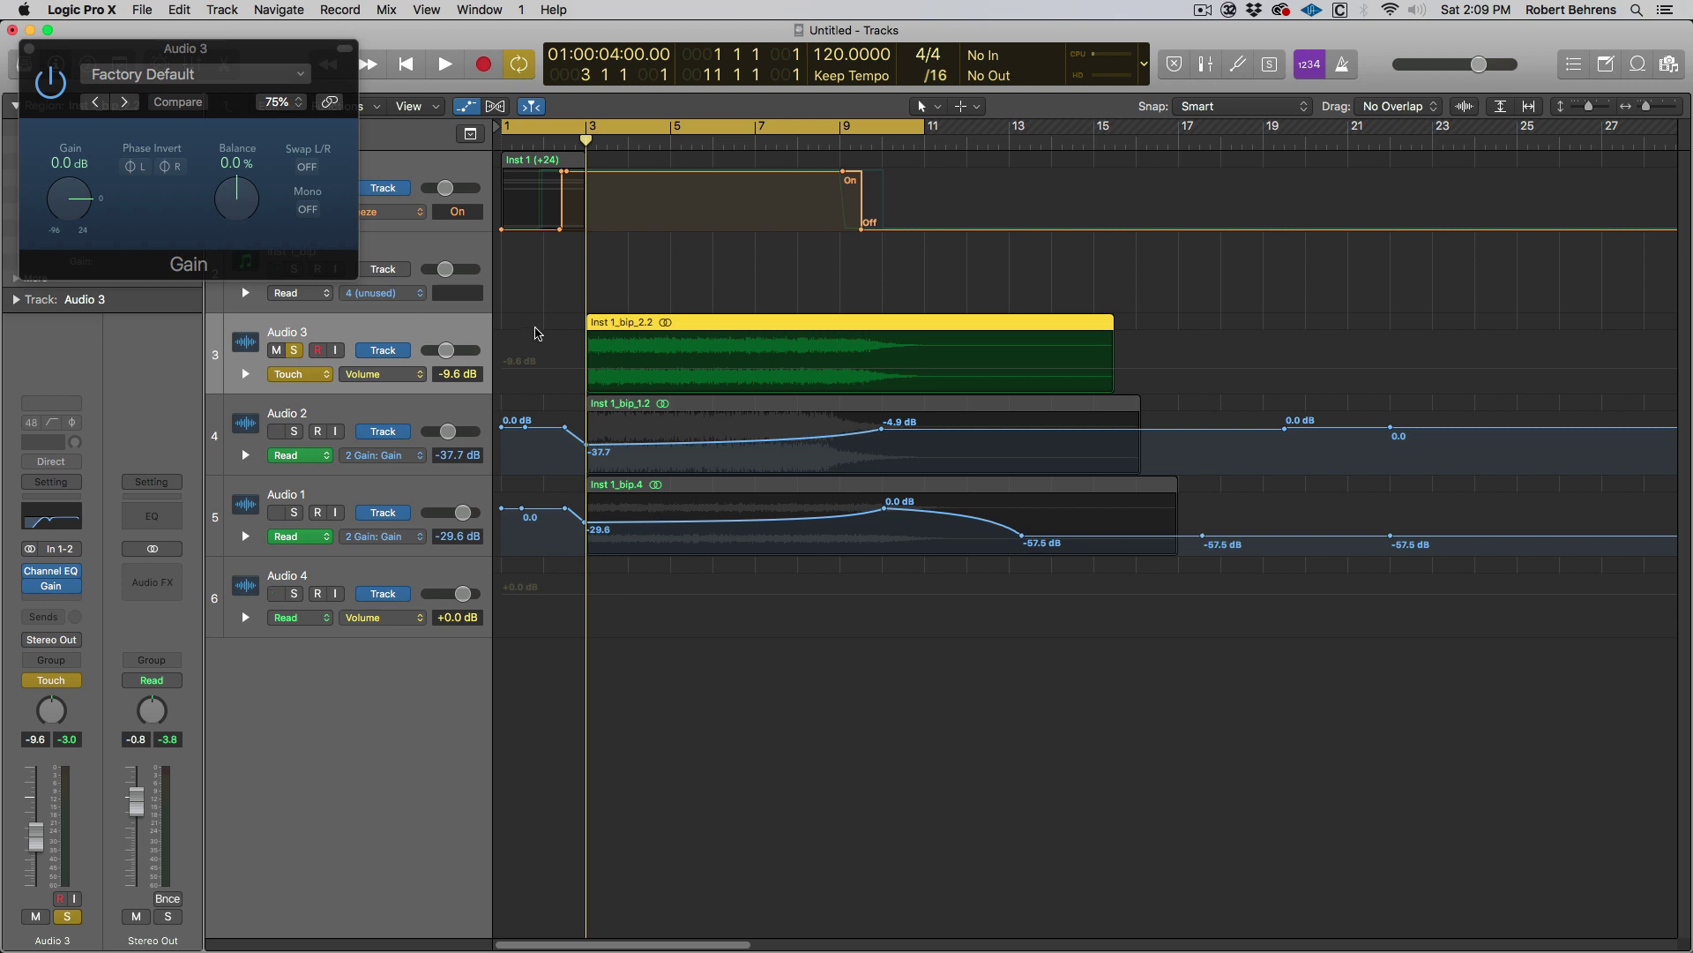
pyautogui.press('space')
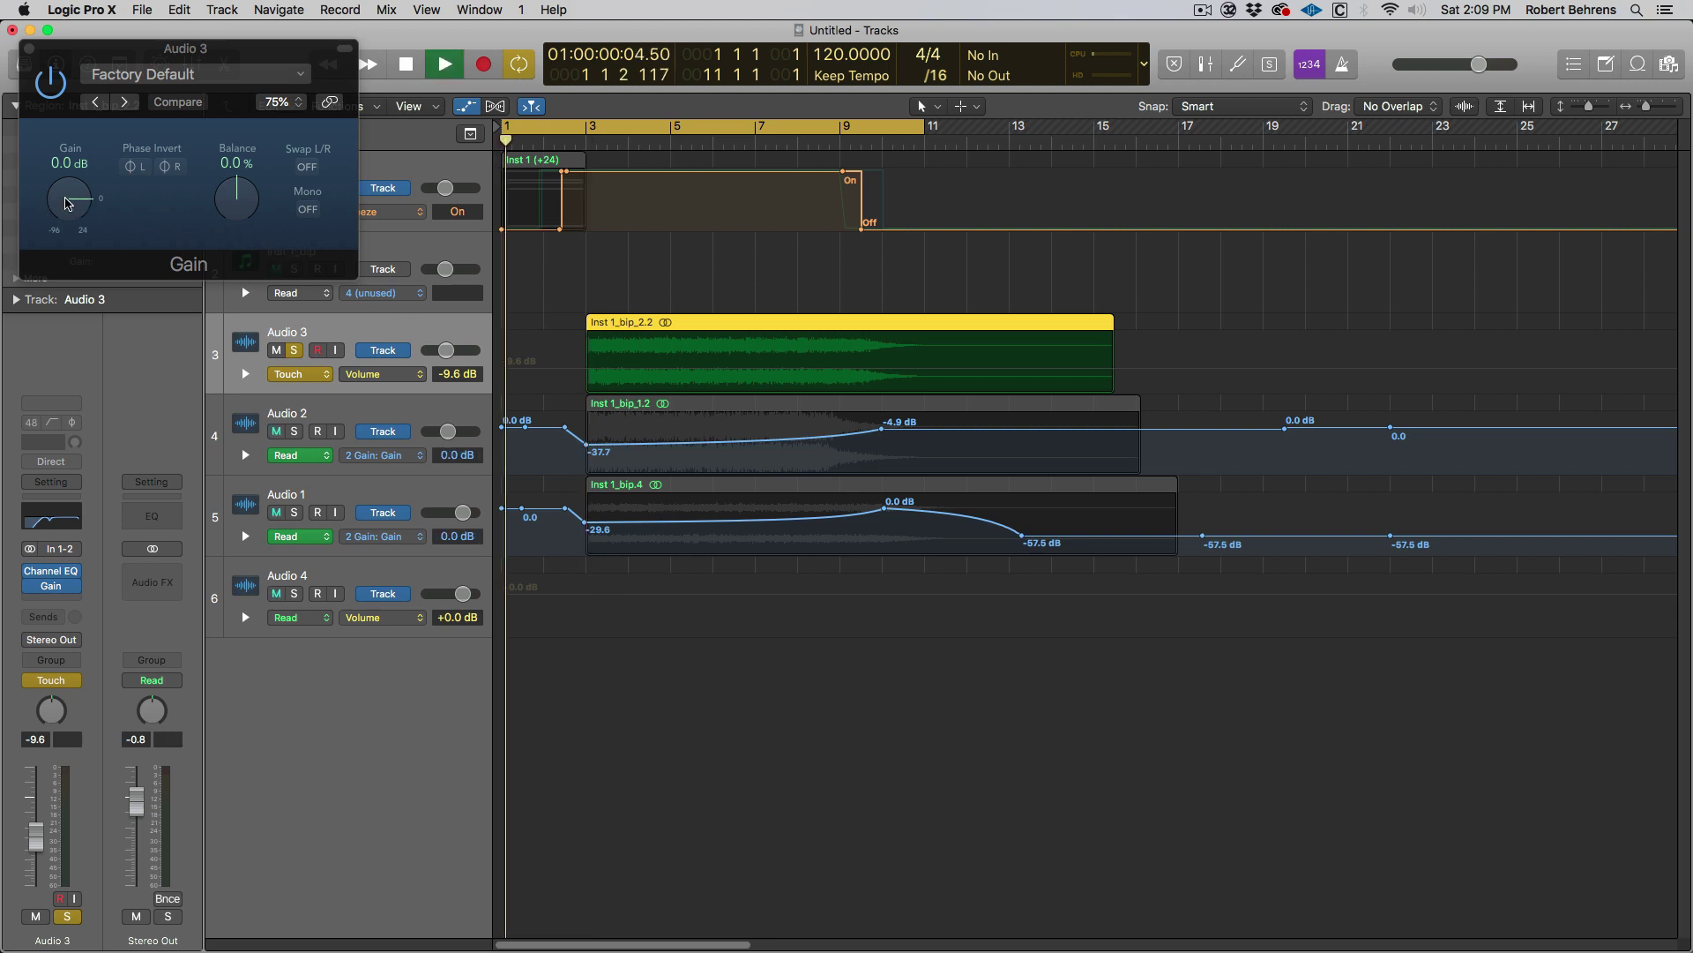
pyautogui.moveTo(66, 200); pyautogui.dragTo(66, 200)
pyautogui.press('space')
pyautogui.click(579, 353)
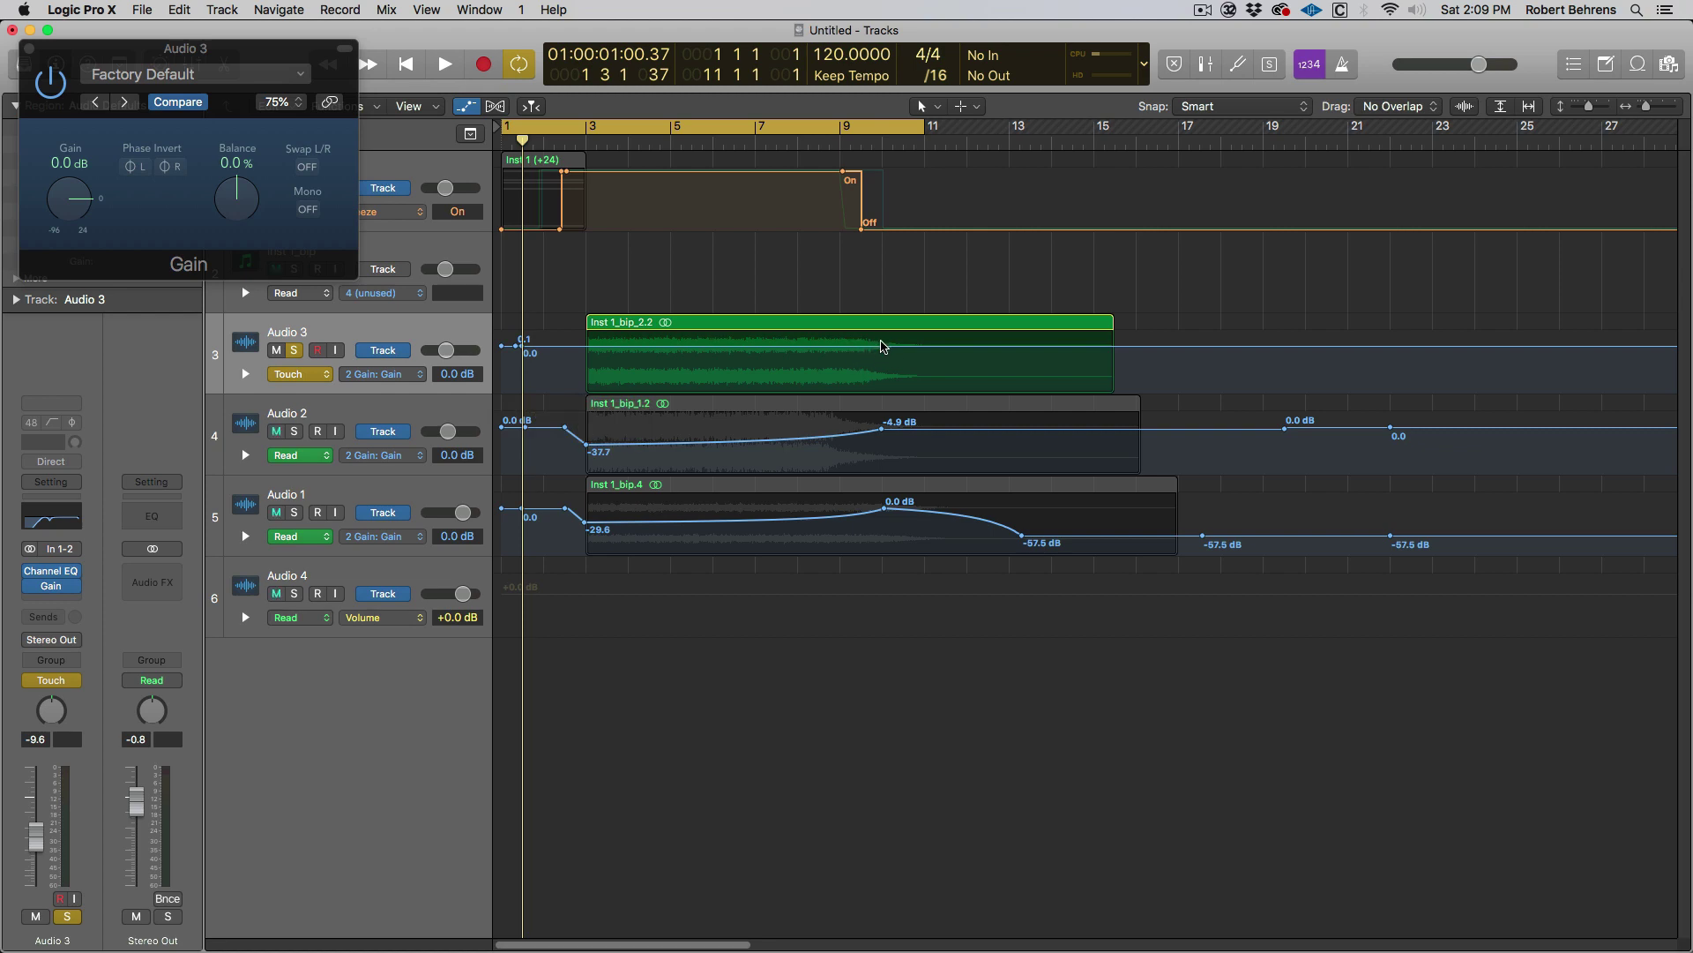
# Step: Shift Audio 3's region two beats later without moving its automation, and check its waveform in the audio editor
pyautogui.moveTo(861, 326); pyautogui.dragTo(877, 327)
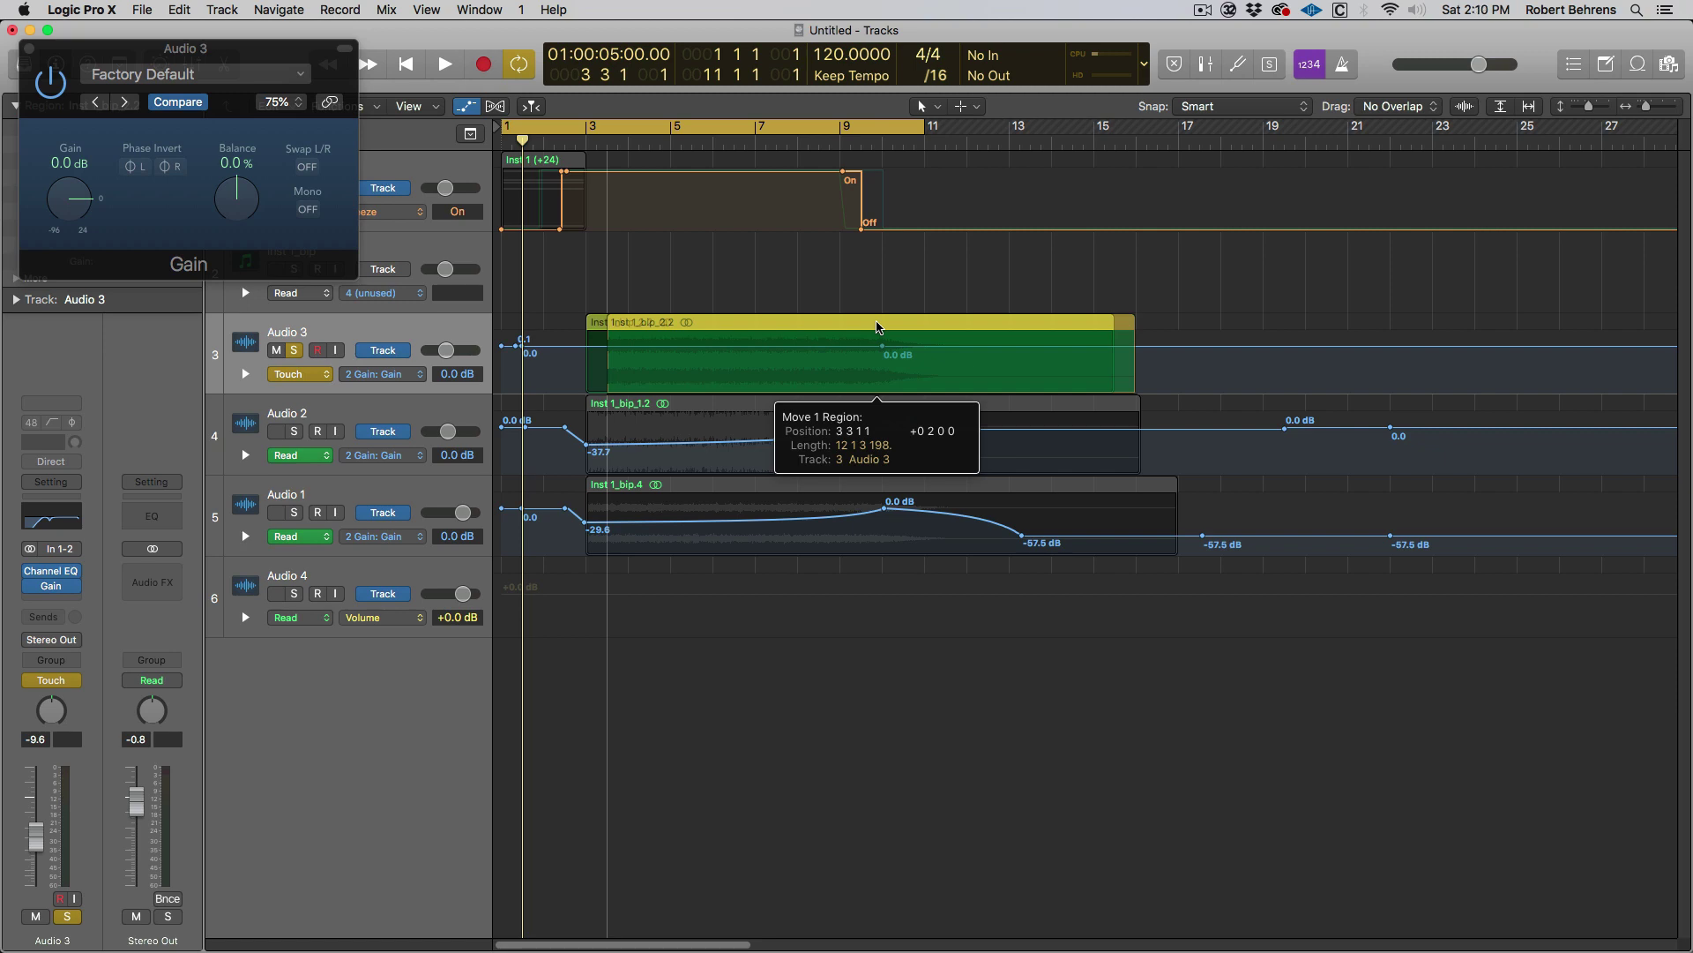
pyautogui.moveTo(877, 326); pyautogui.dragTo(877, 329)
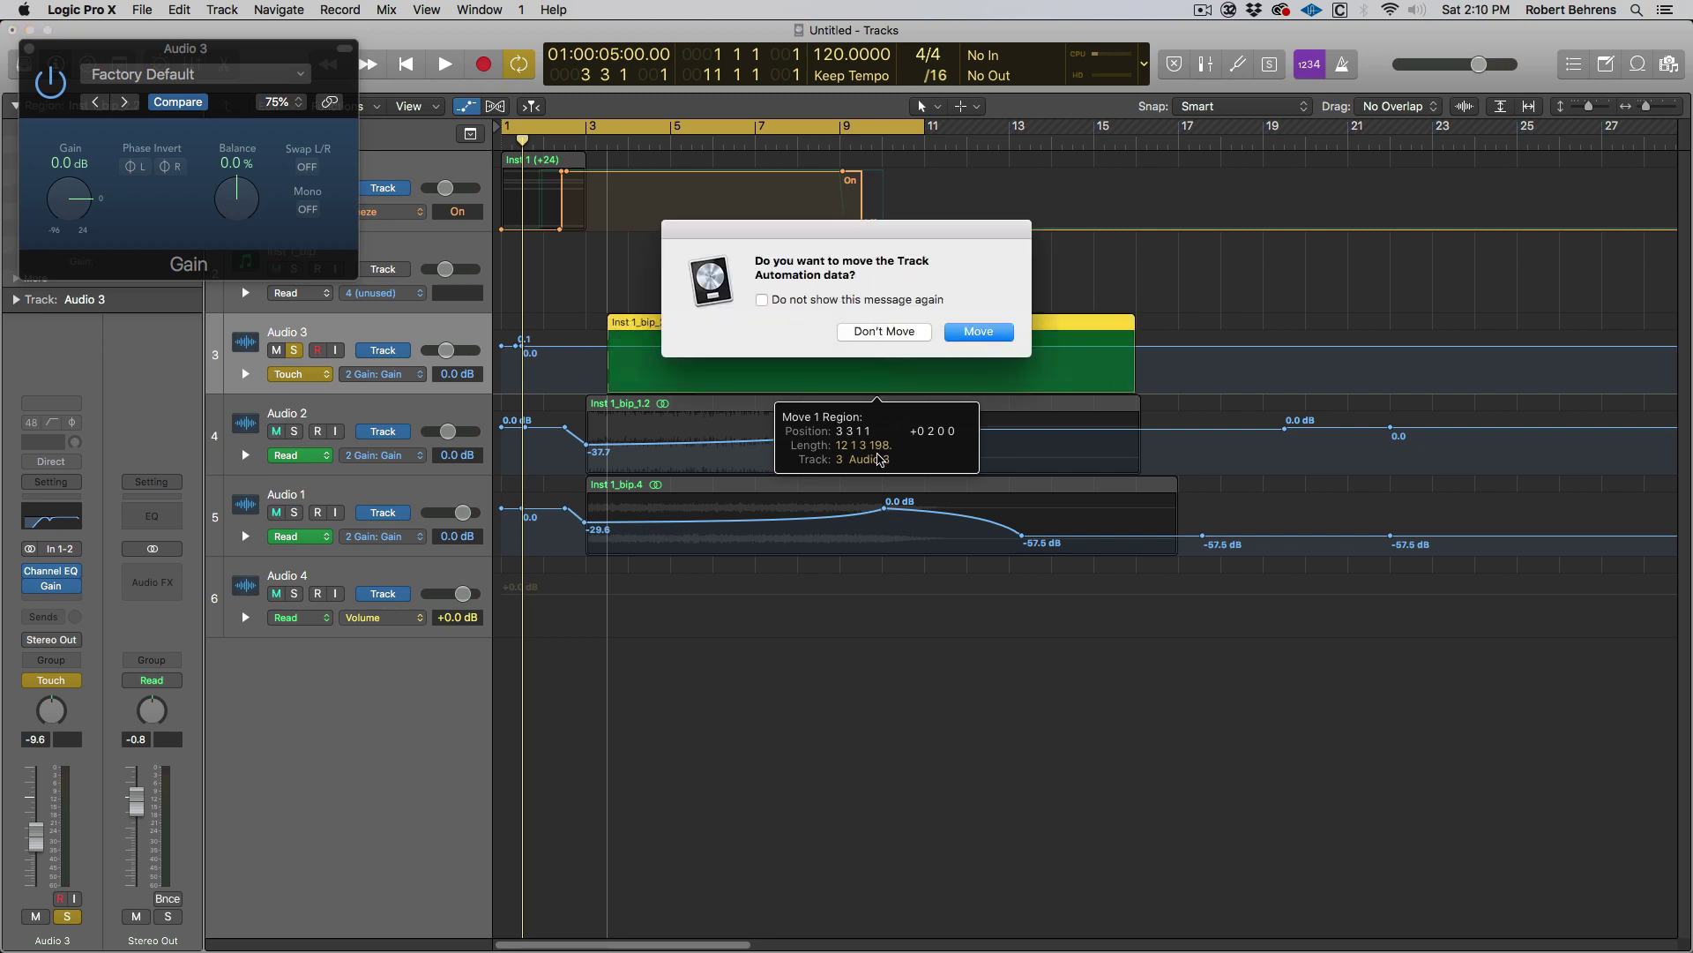
pyautogui.click(892, 336)
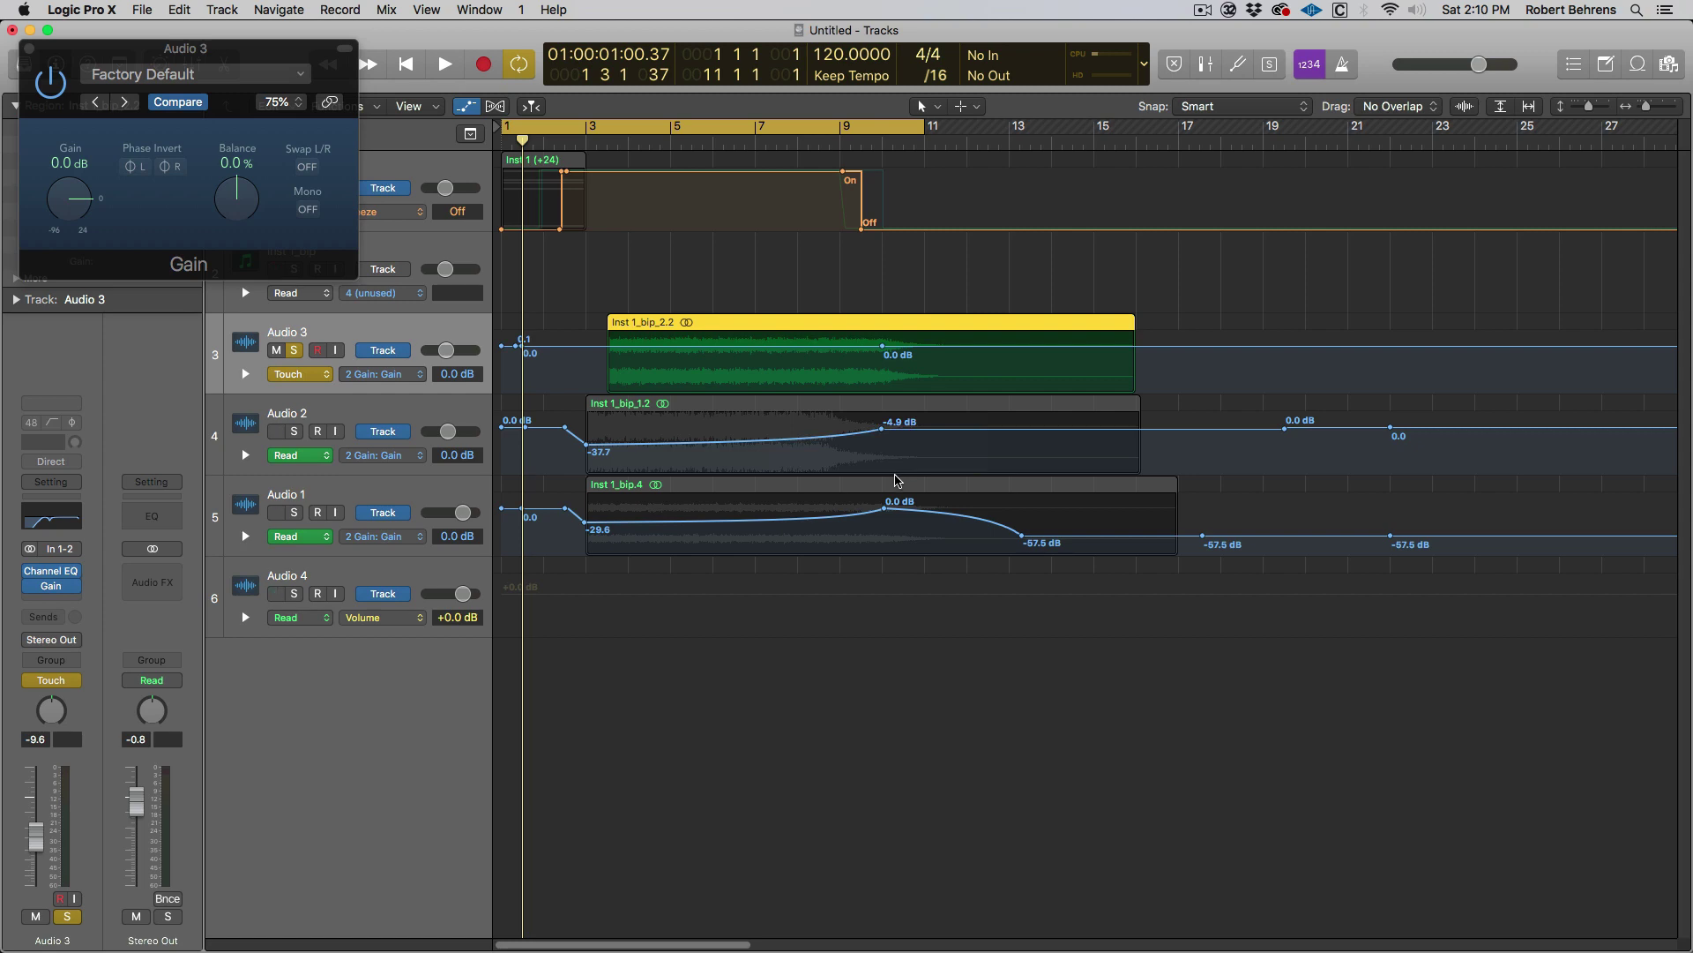
pyautogui.doubleClick(909, 328)
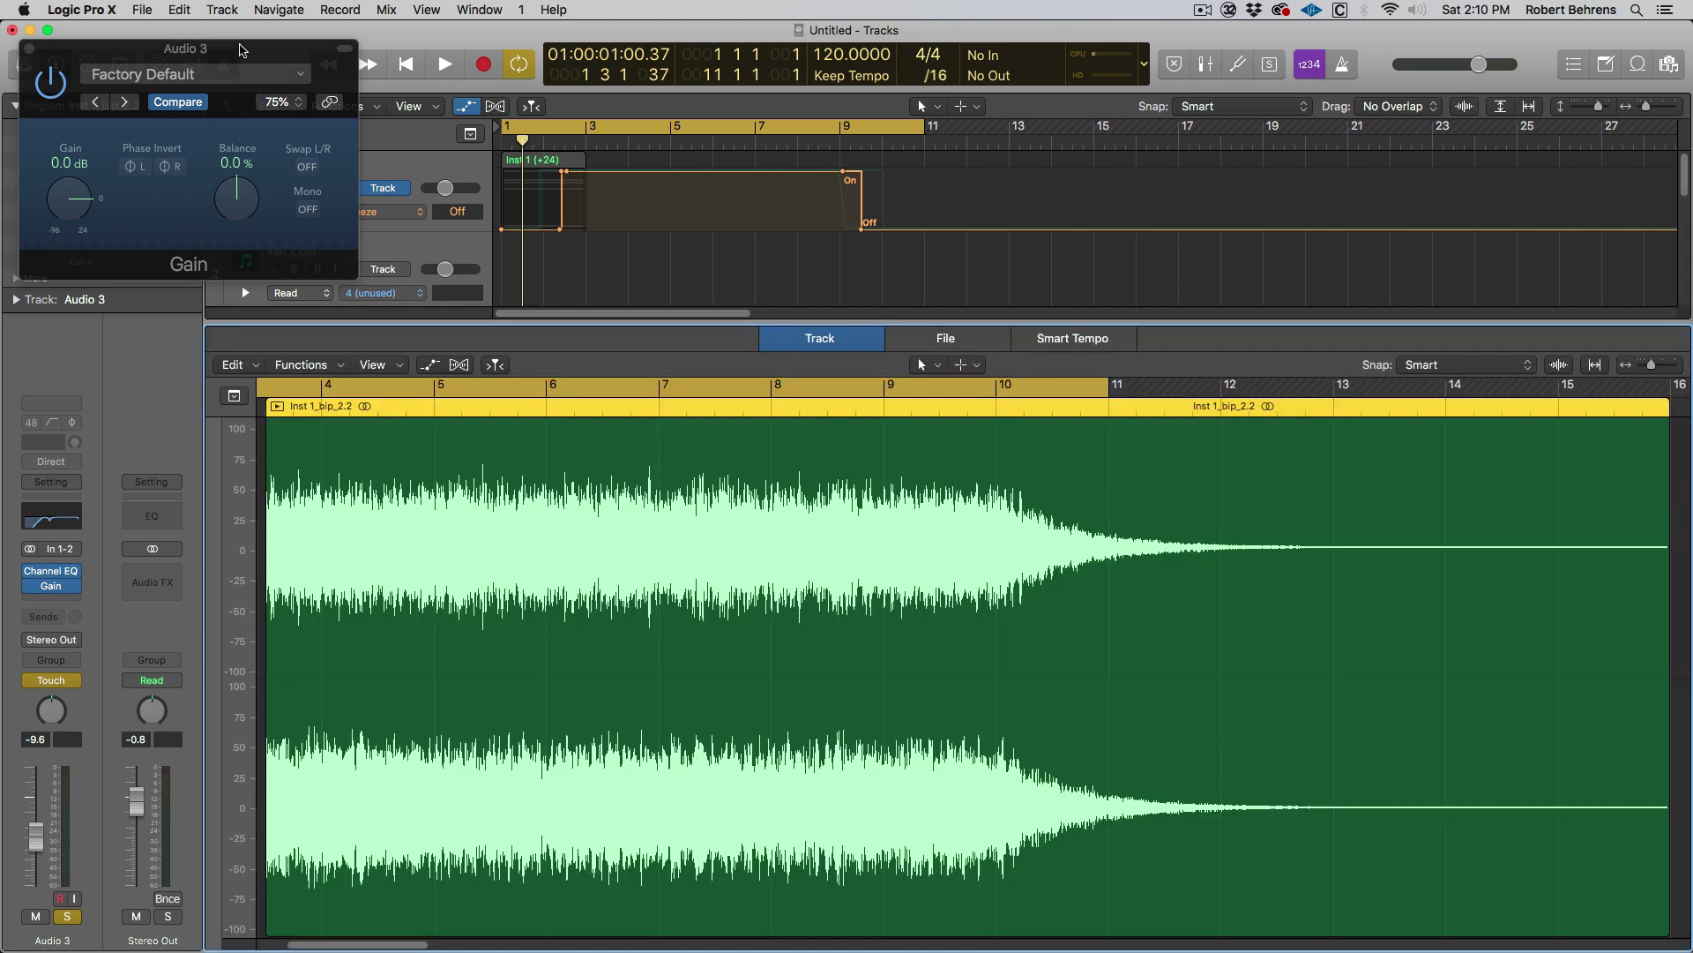
pyautogui.moveTo(242, 50); pyautogui.dragTo(262, 168)
pyautogui.click(224, 63)
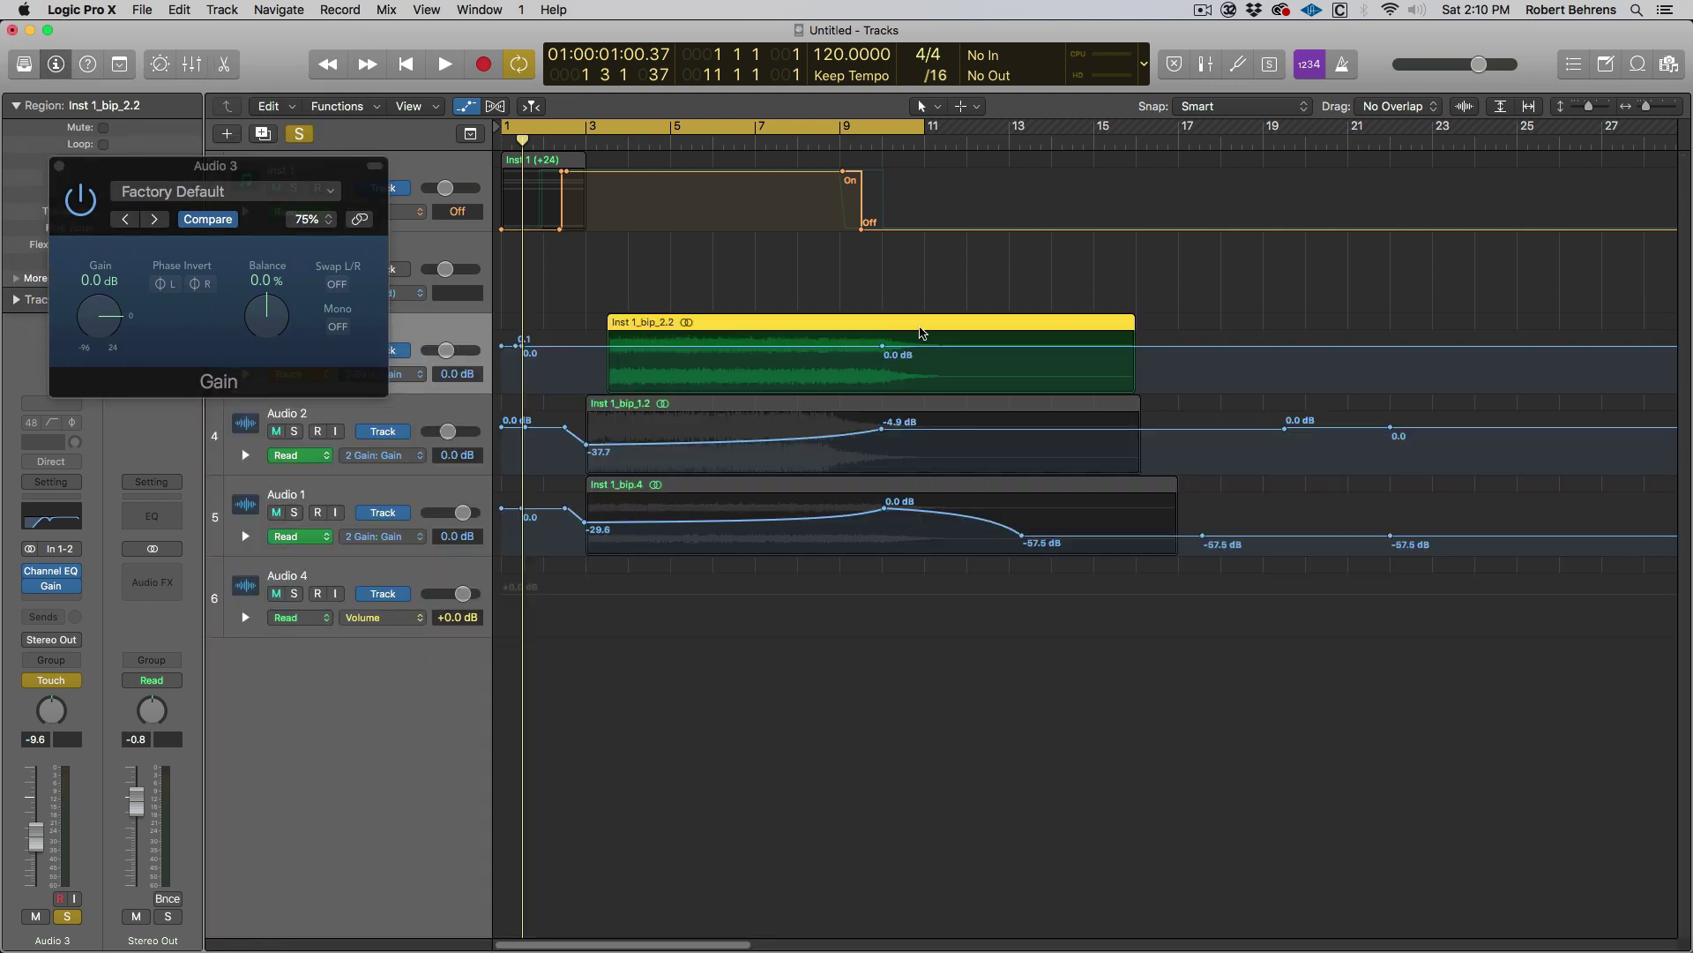
# Step: Move Audio 3's region to start two beats before bar 3, leaving automation in place, and trim its start to bar 3
pyautogui.moveTo(921, 333); pyautogui.dragTo(881, 334)
pyautogui.click(883, 331)
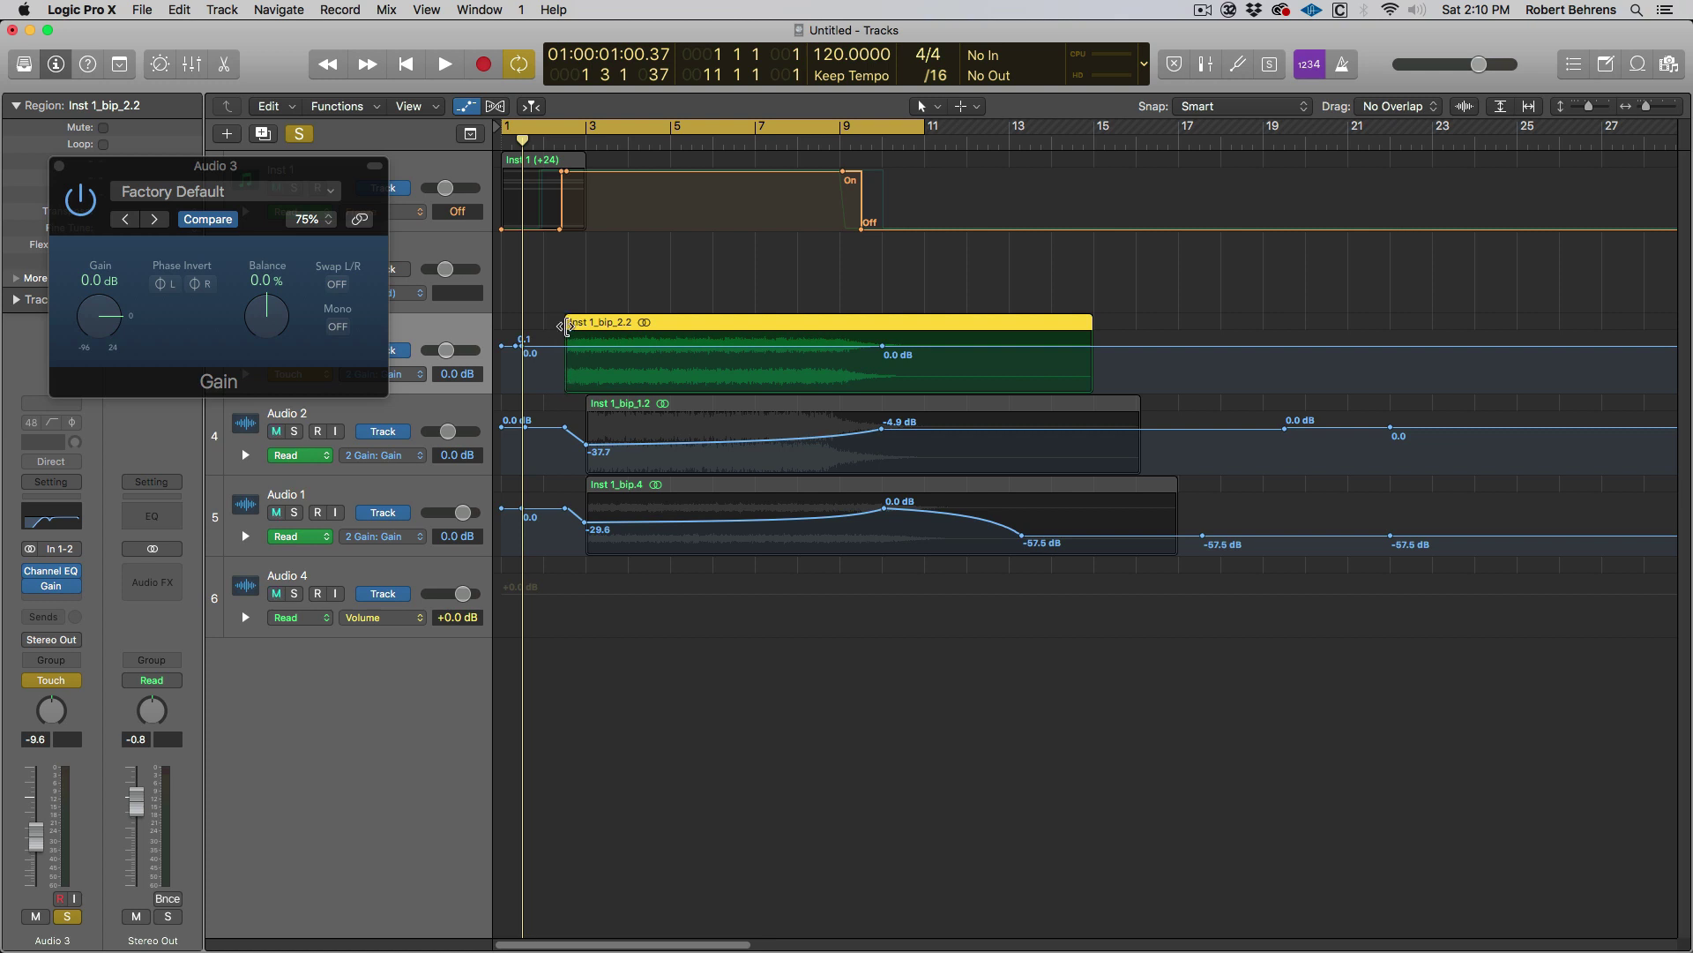
pyautogui.moveTo(567, 324); pyautogui.dragTo(586, 324)
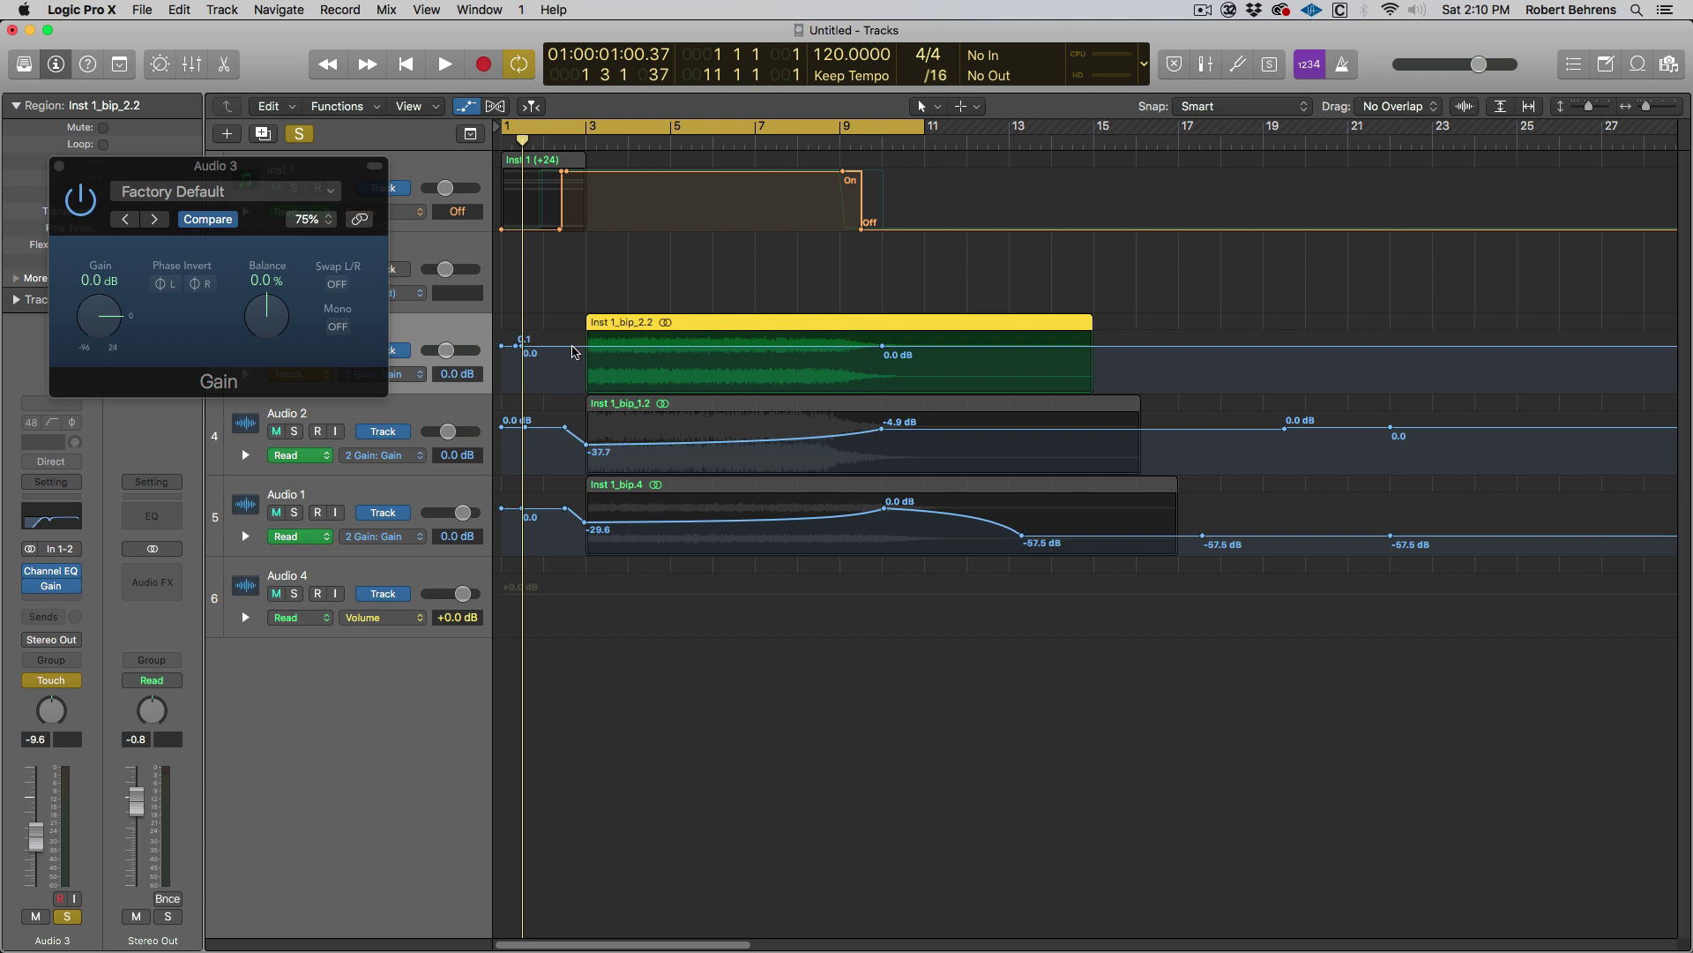
# Step: Shape Audio 3's gain automation to rise from -44.3 dB at bar 3 to 0.0 dB at bar 10, dropping to -32.8 dB there
pyautogui.click(575, 352)
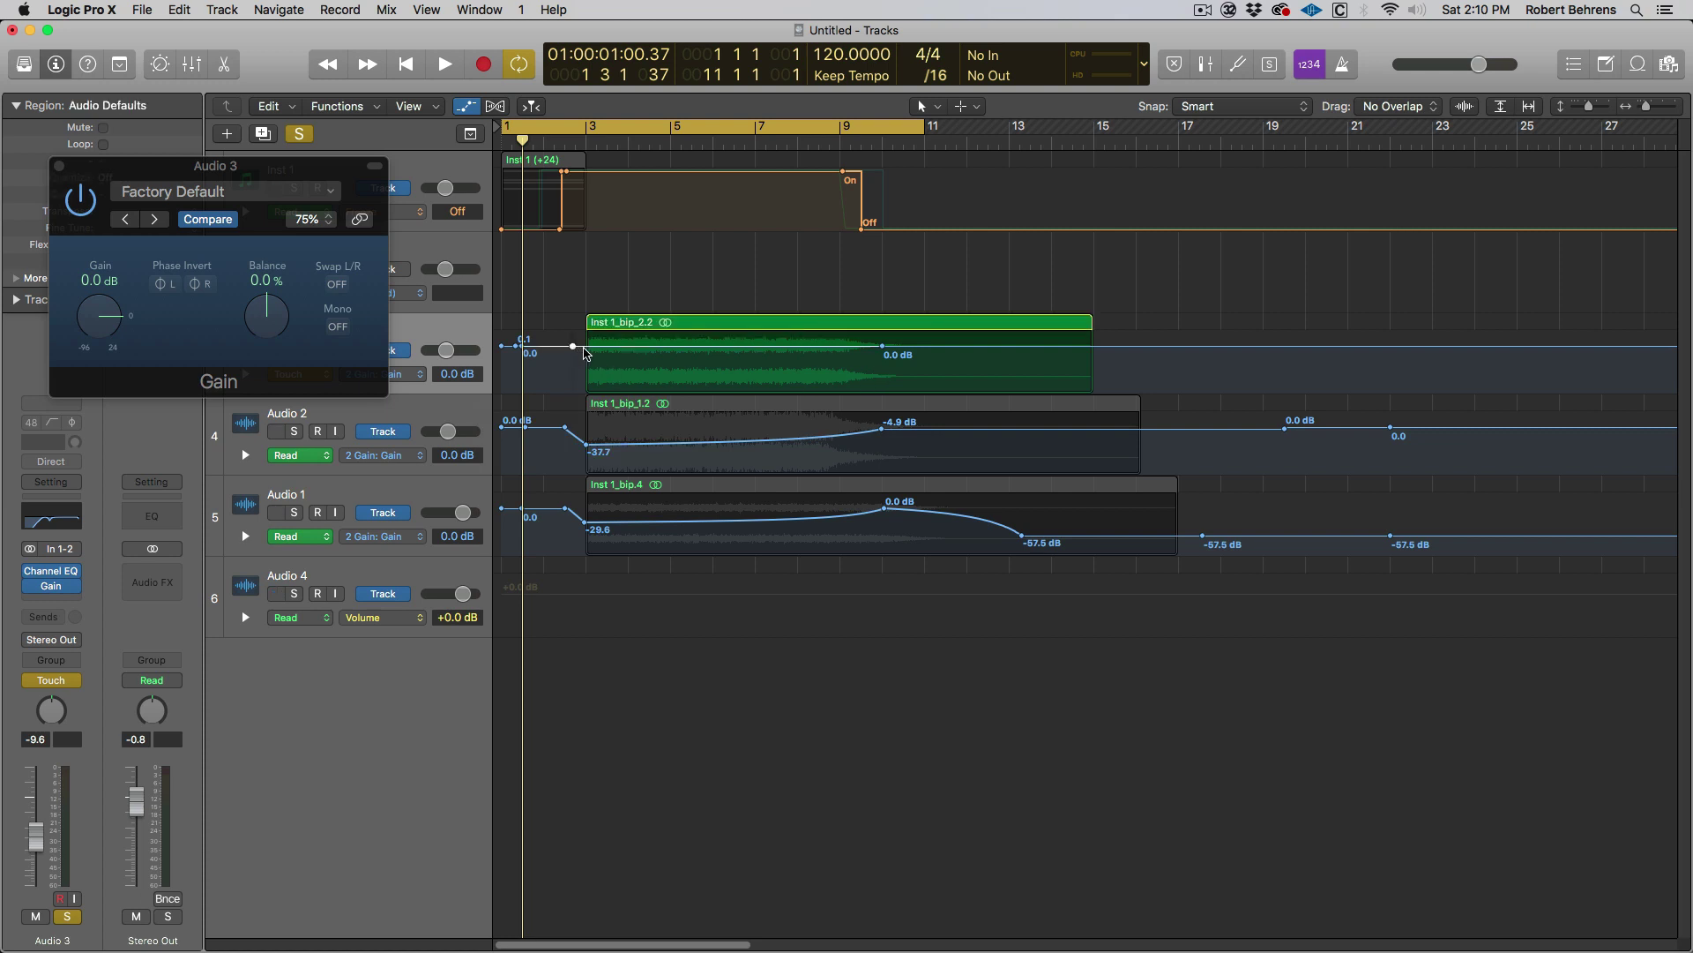
pyautogui.click(841, 347)
pyautogui.moveTo(883, 349); pyautogui.dragTo(880, 444)
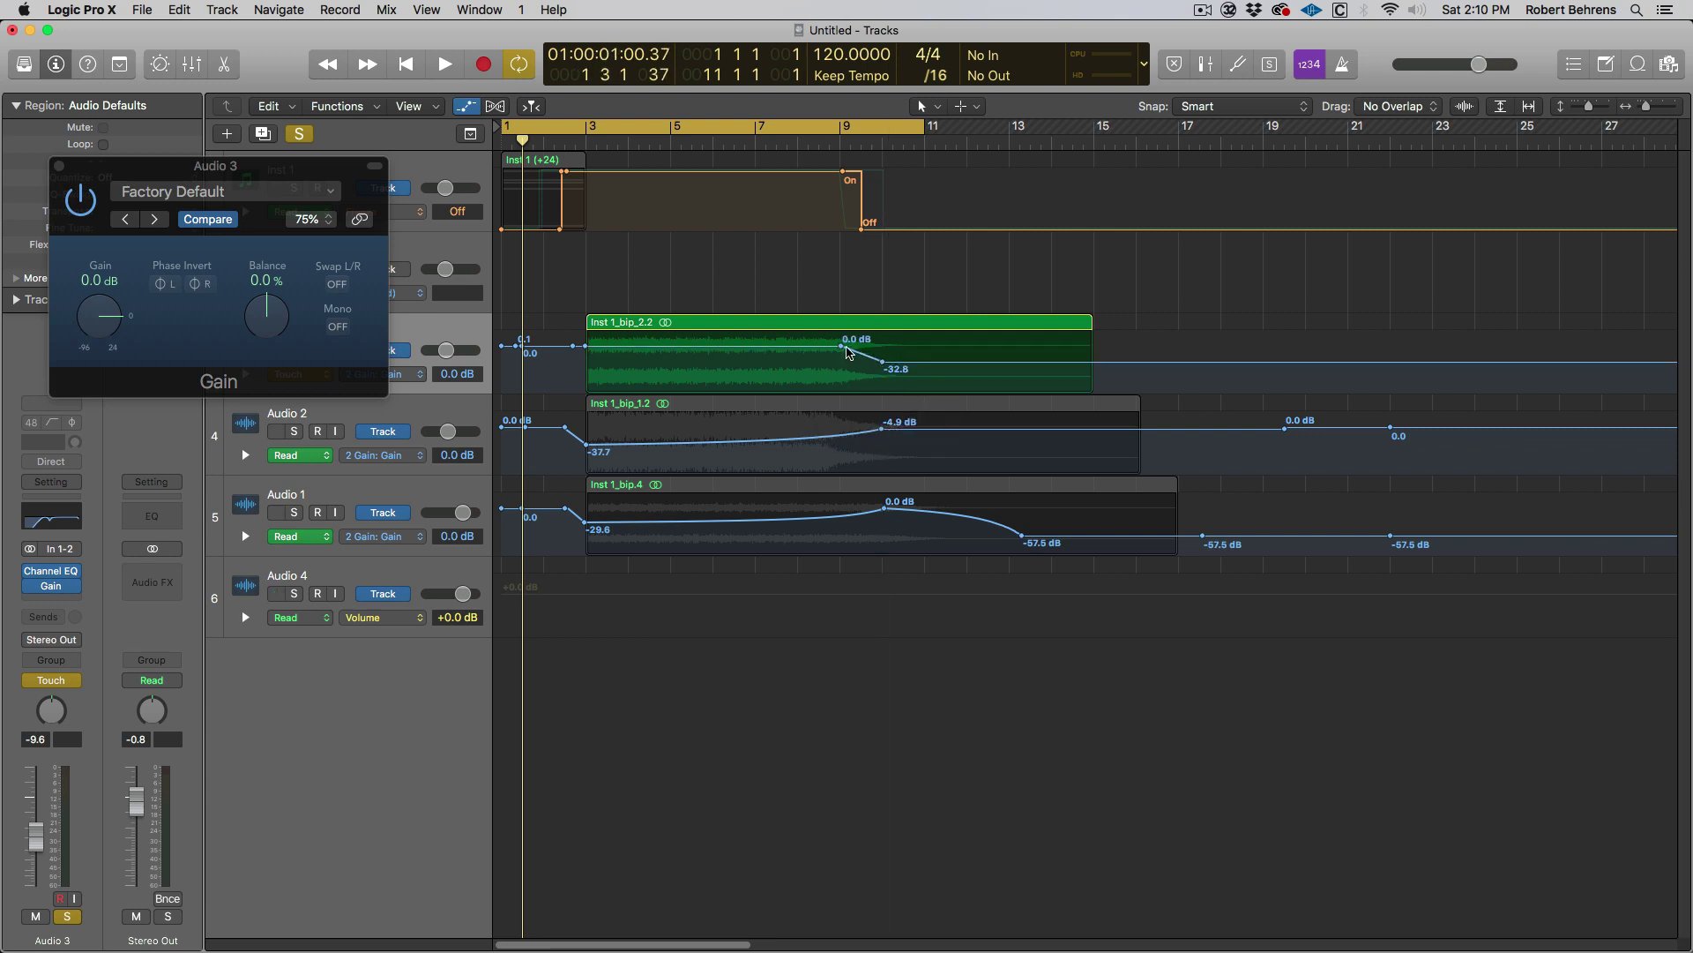
pyautogui.moveTo(842, 350); pyautogui.dragTo(882, 349)
pyautogui.moveTo(587, 350); pyautogui.dragTo(586, 366)
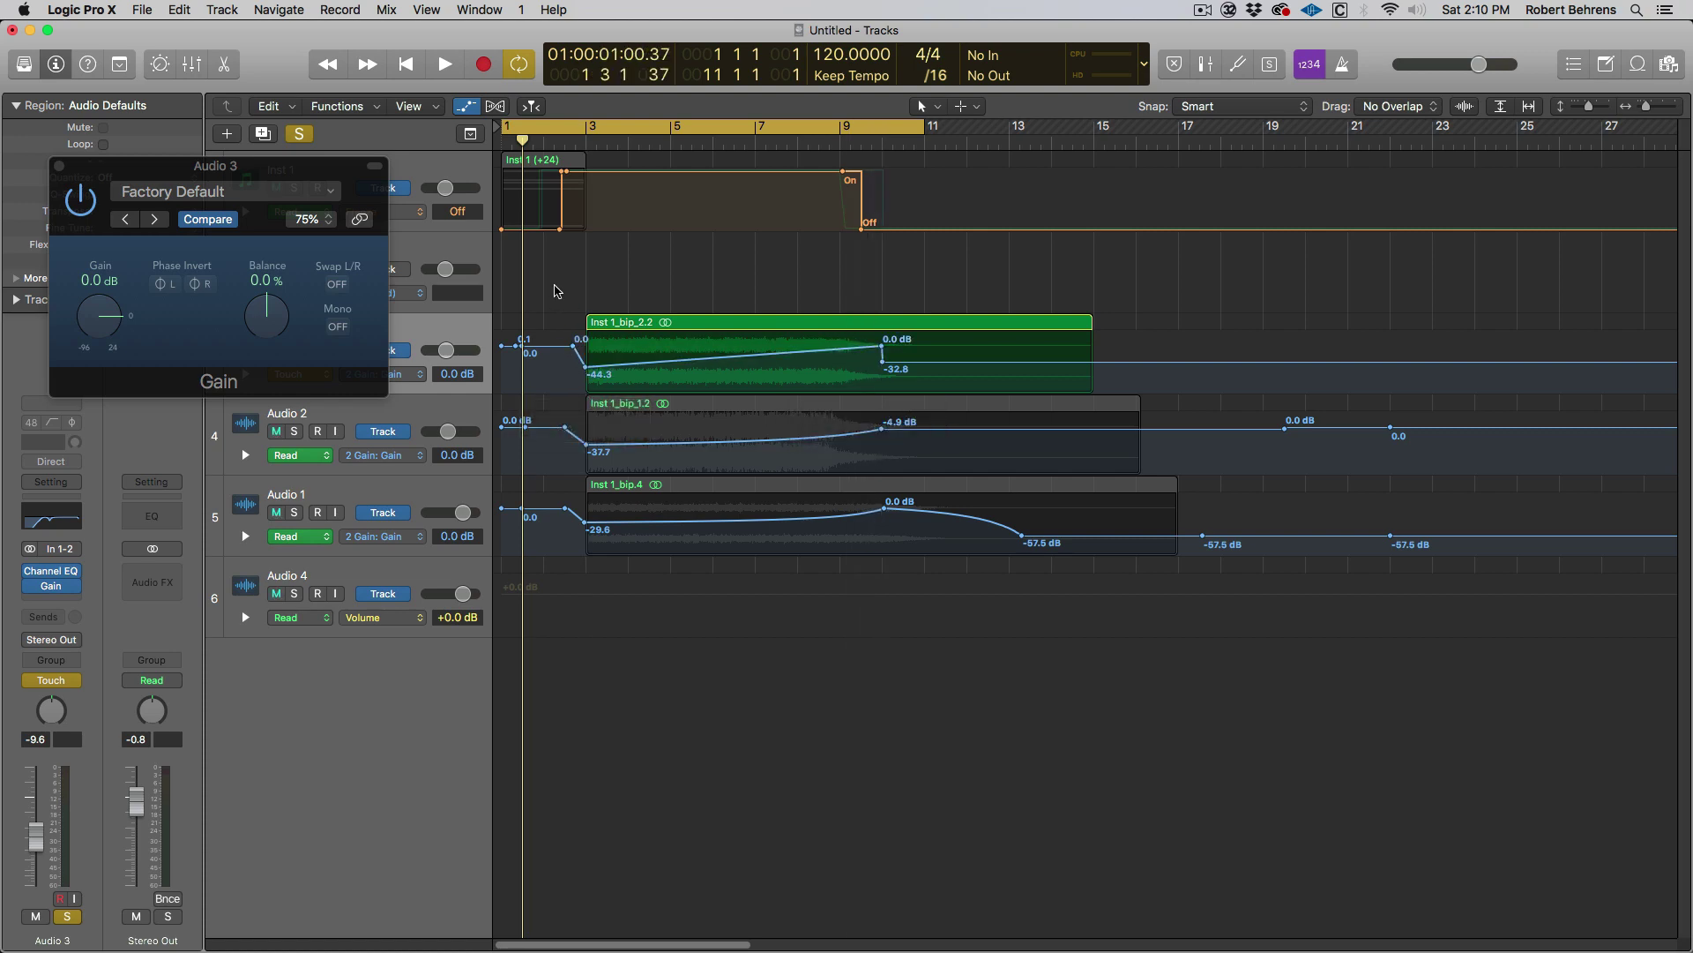
# Step: Set the cycle range to Audio 3's region, audition it, and raise its bar 3 gain point to -29.6 dB
pyautogui.click(694, 324)
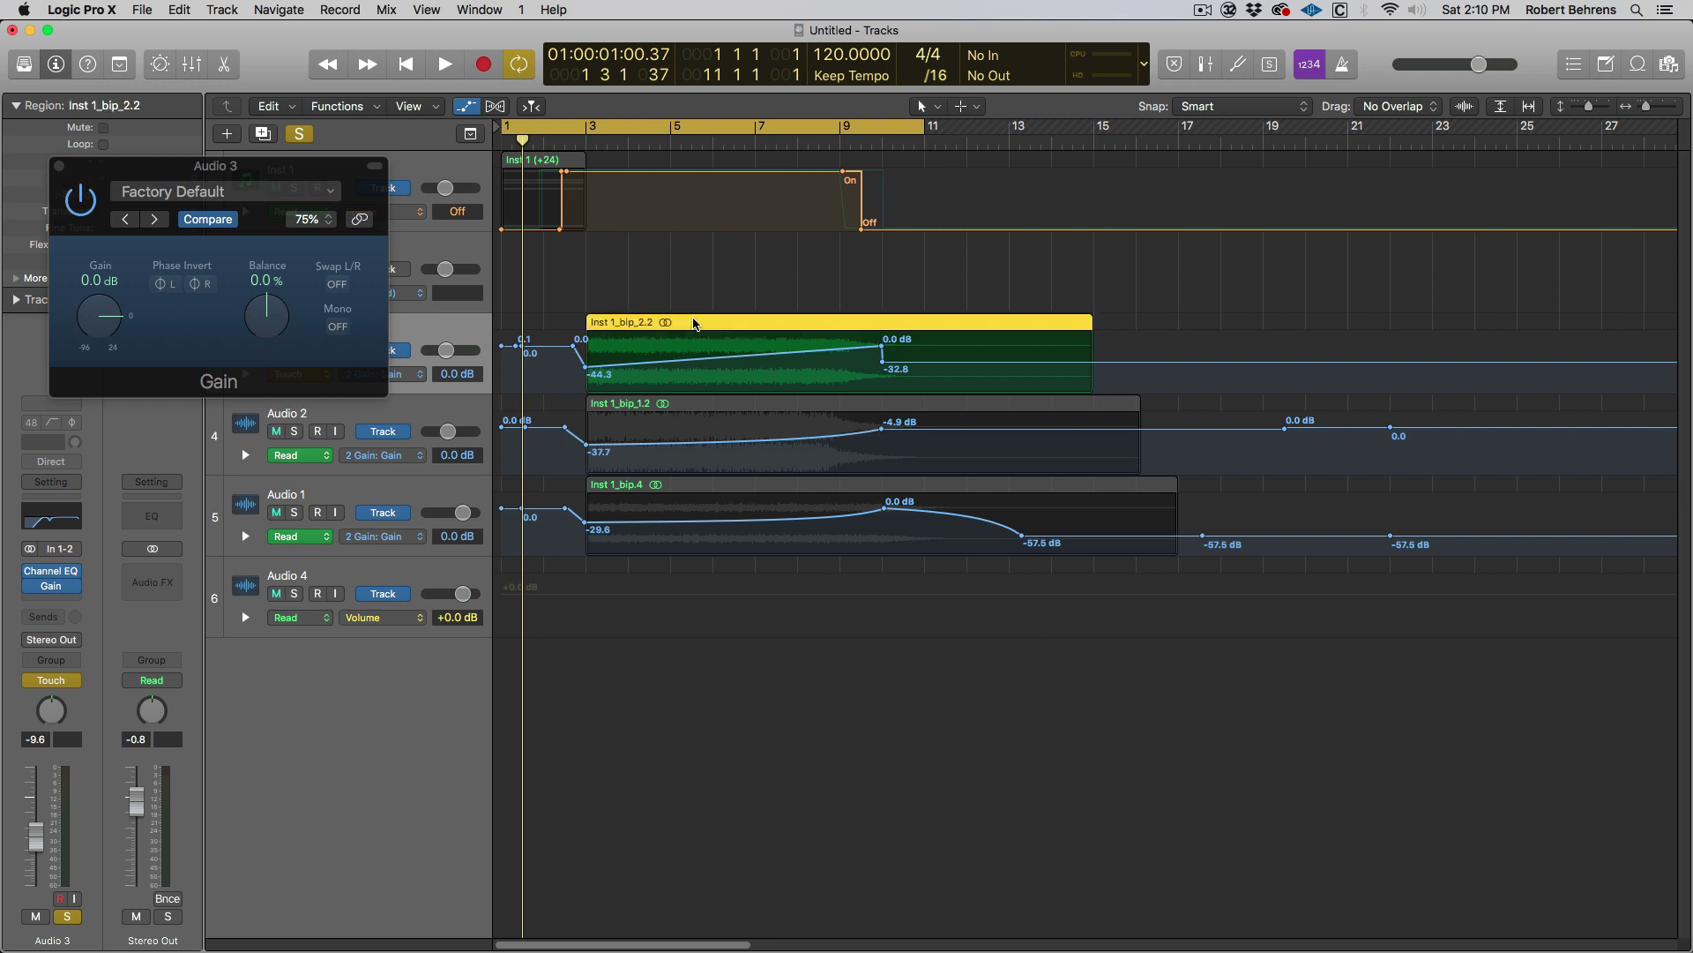
pyautogui.press('cmd+u')
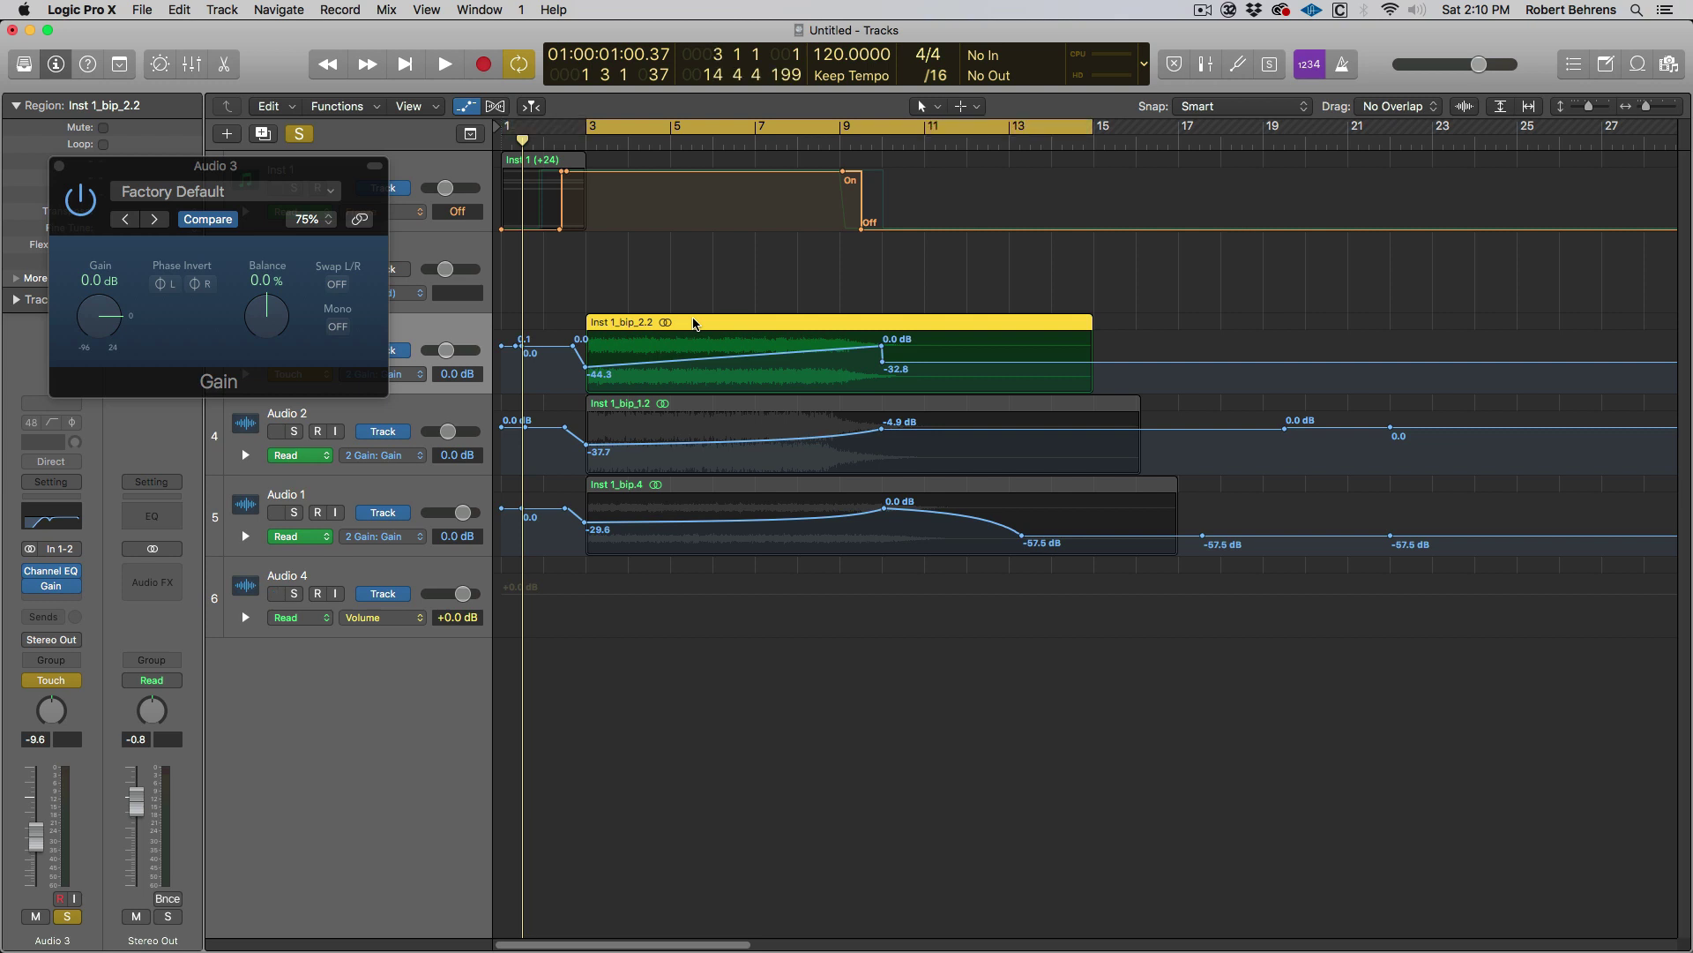
pyautogui.press('space')
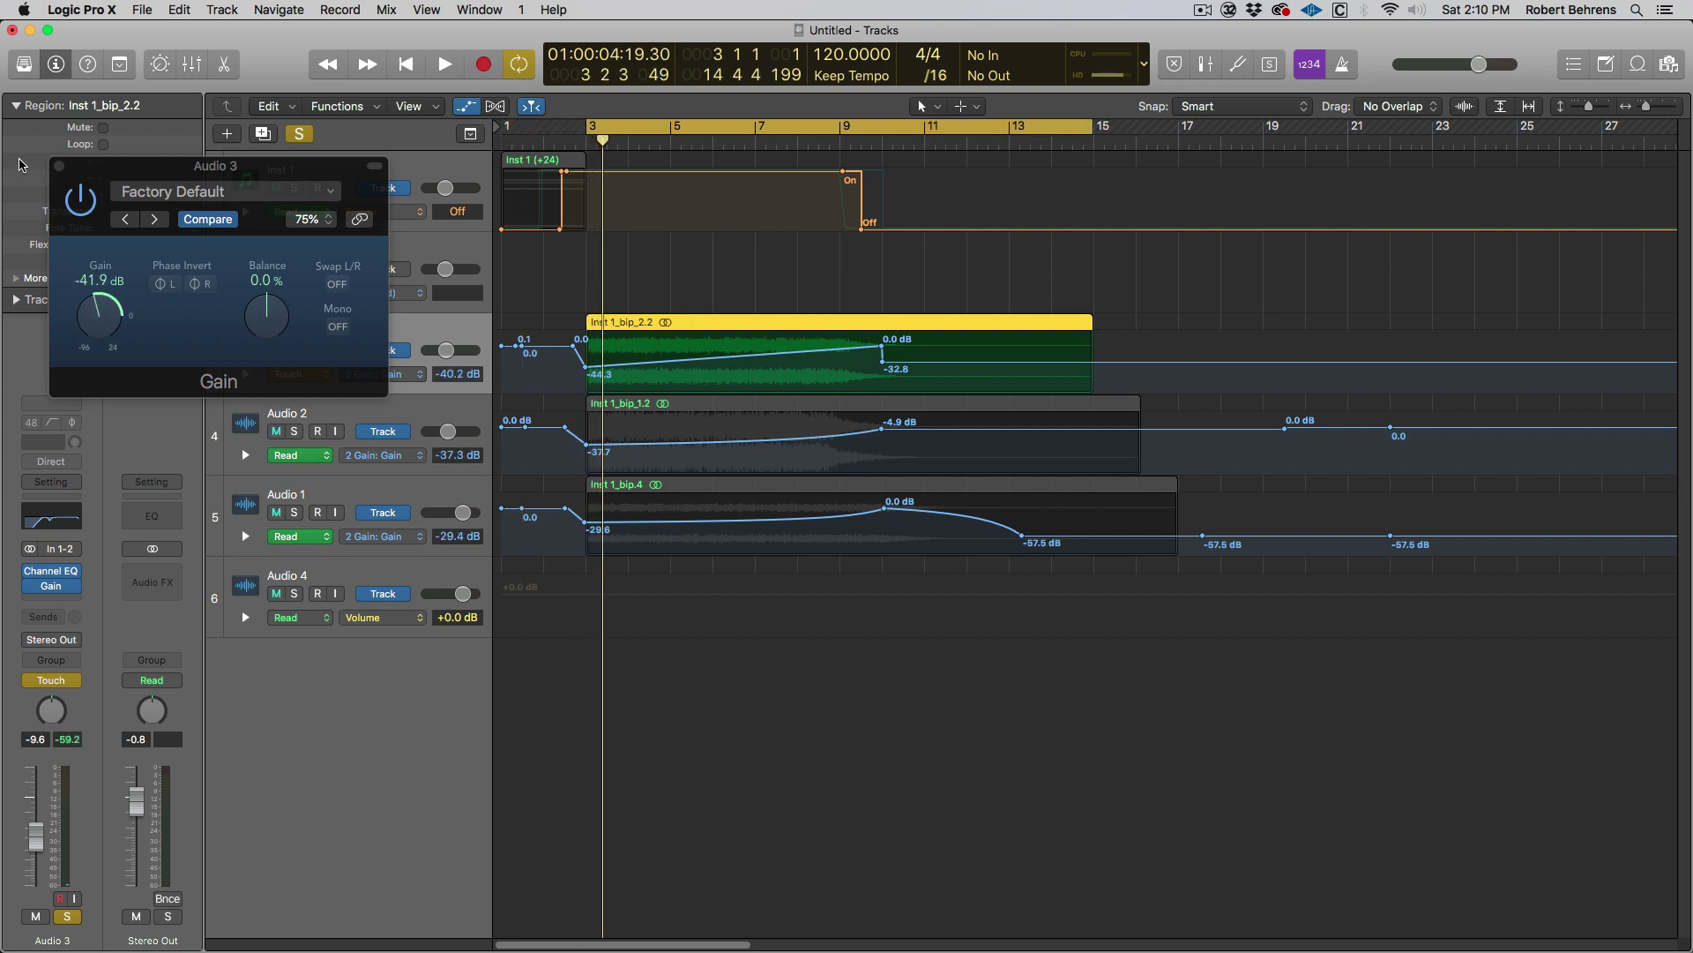
pyautogui.click(59, 167)
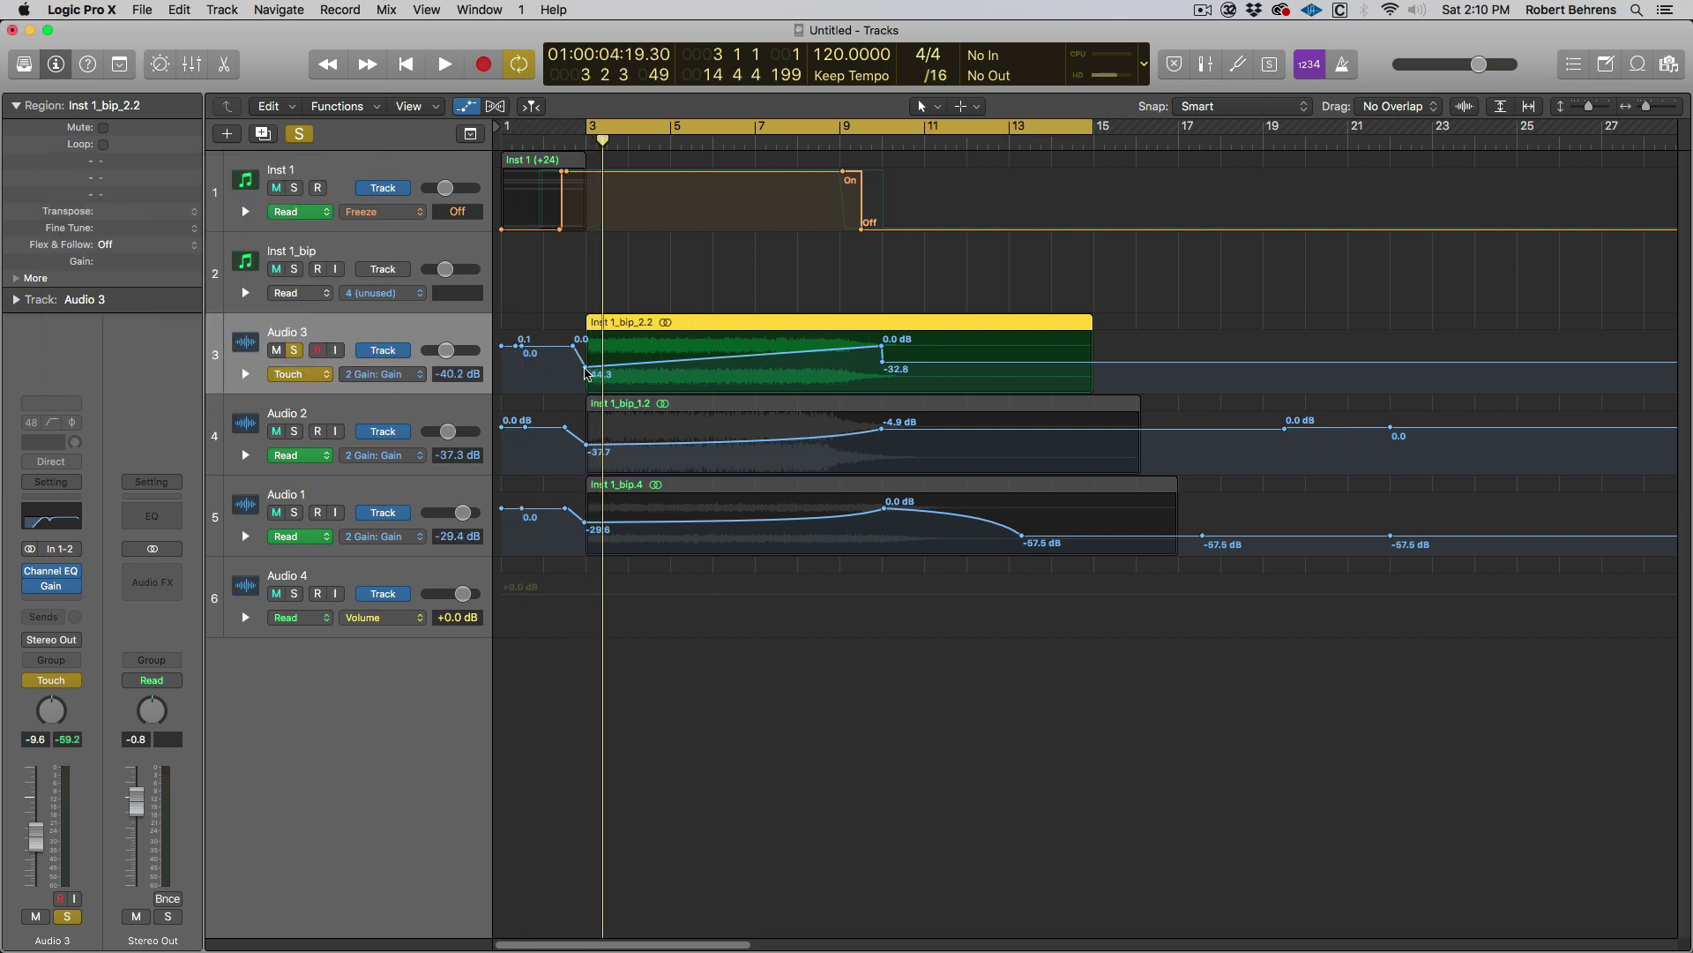
pyautogui.moveTo(586, 368); pyautogui.dragTo(586, 365)
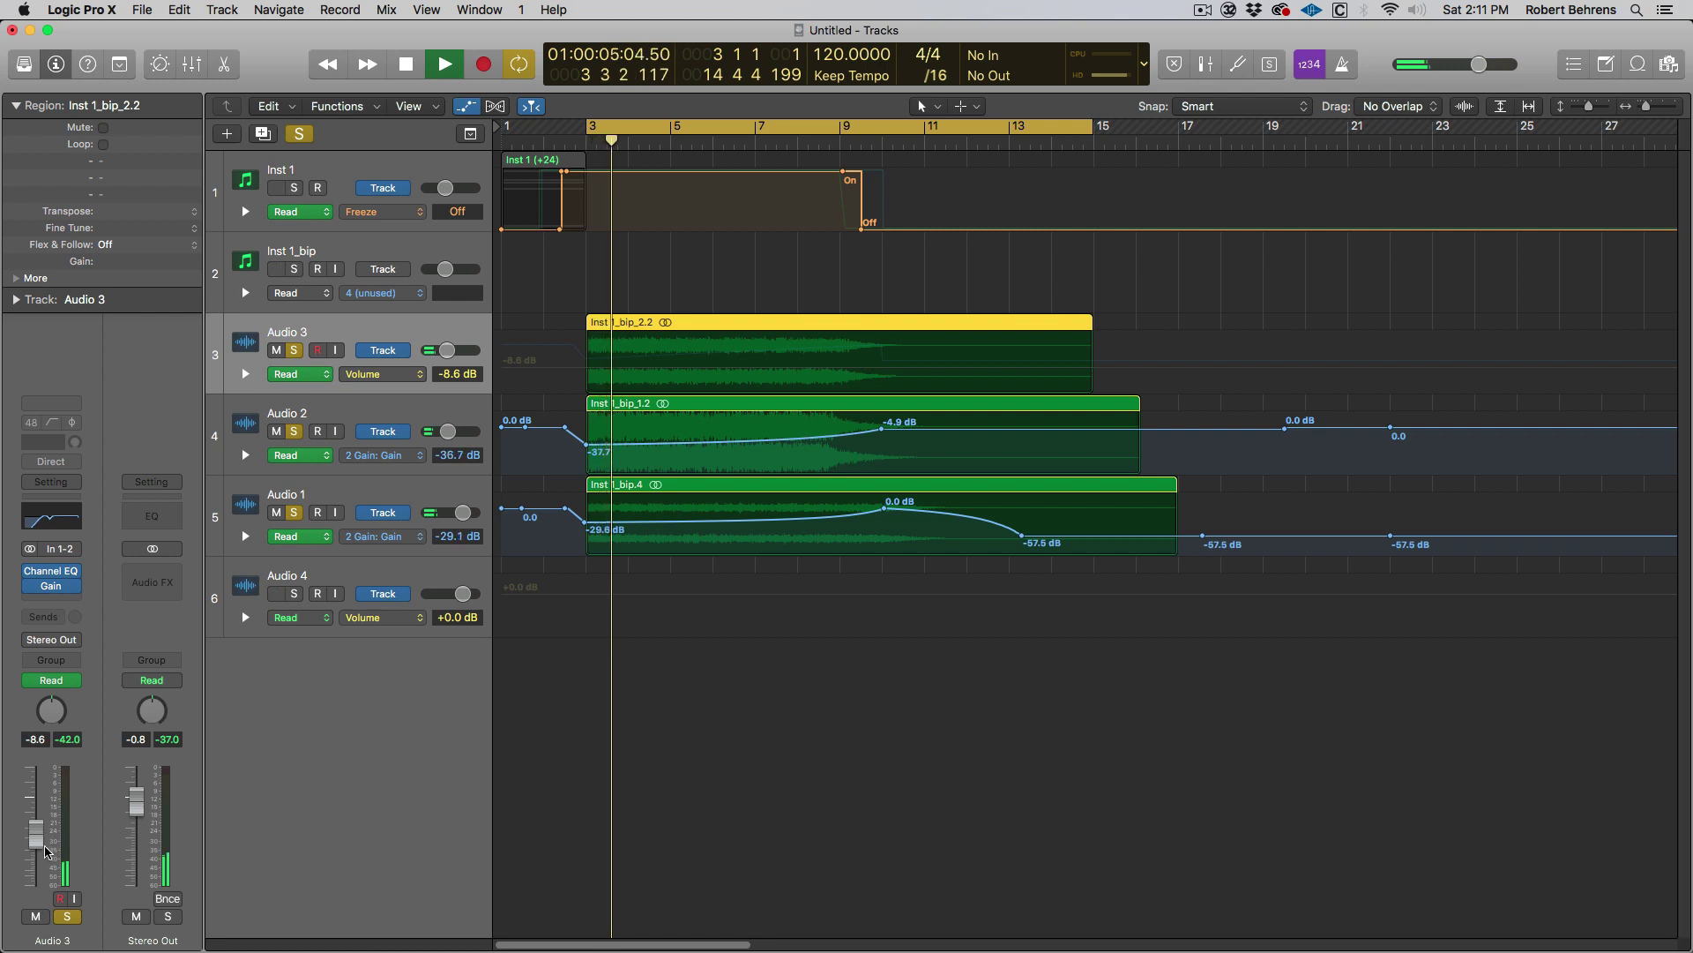
# Step: Raise Audio 3's volume to -3.8 dB while the three soloed audio layers play together
pyautogui.moveTo(47, 851); pyautogui.dragTo(47, 834)
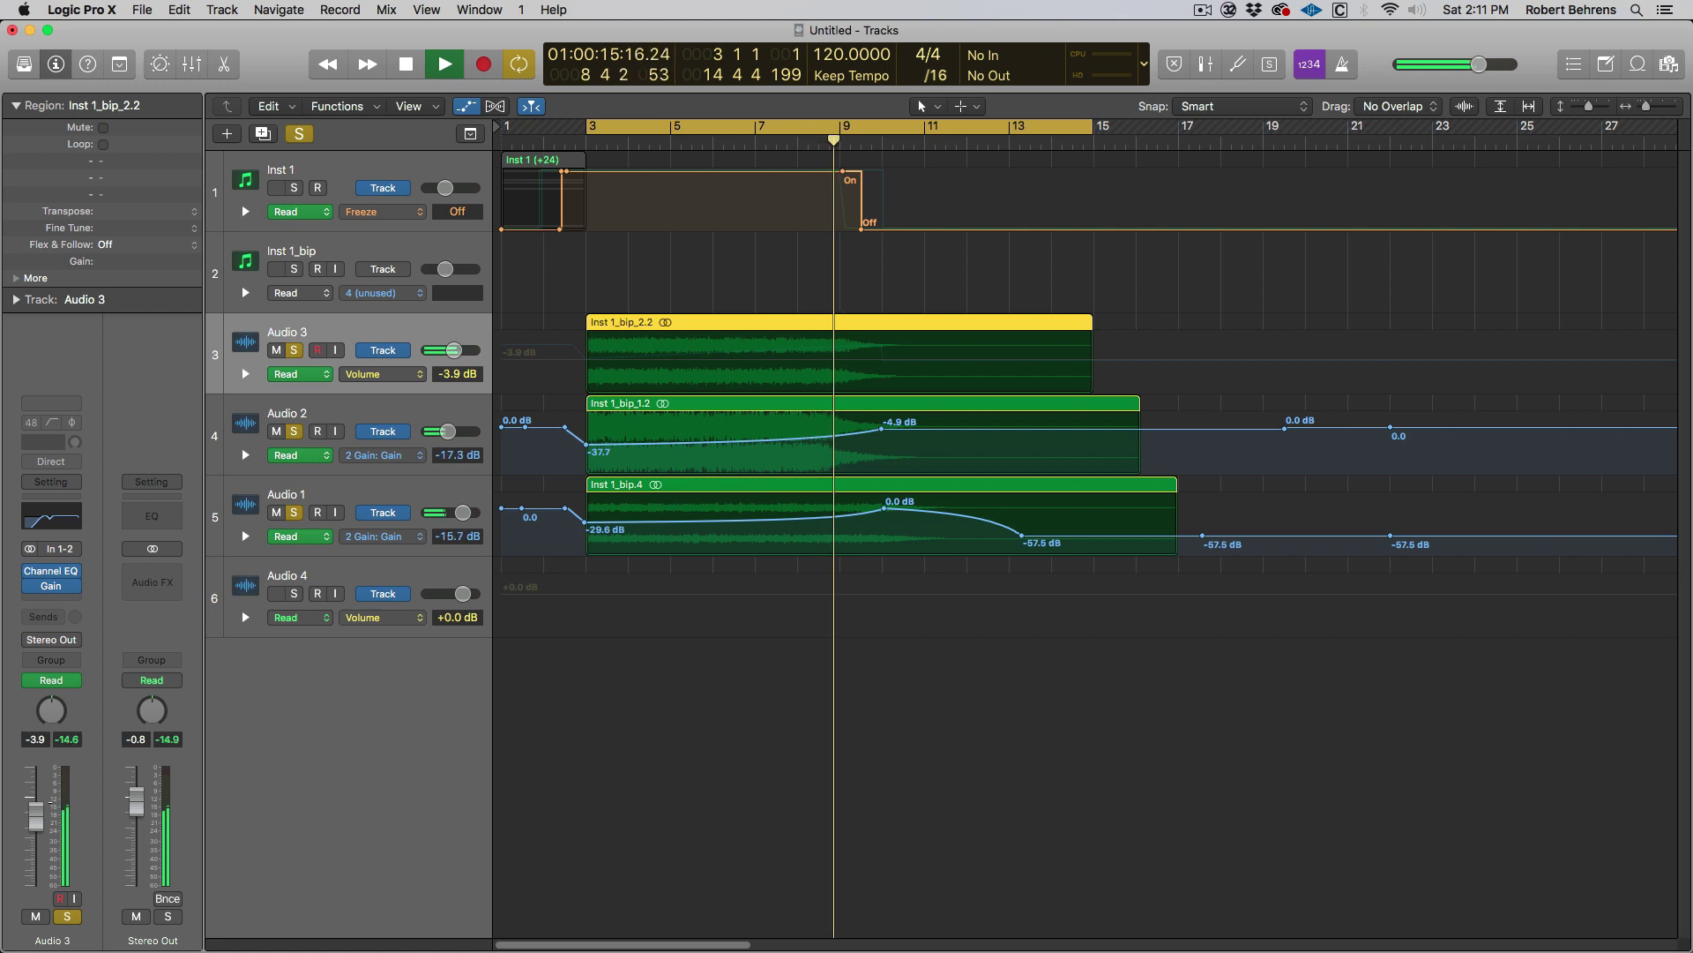
pyautogui.moveTo(50, 803); pyautogui.dragTo(50, 803)
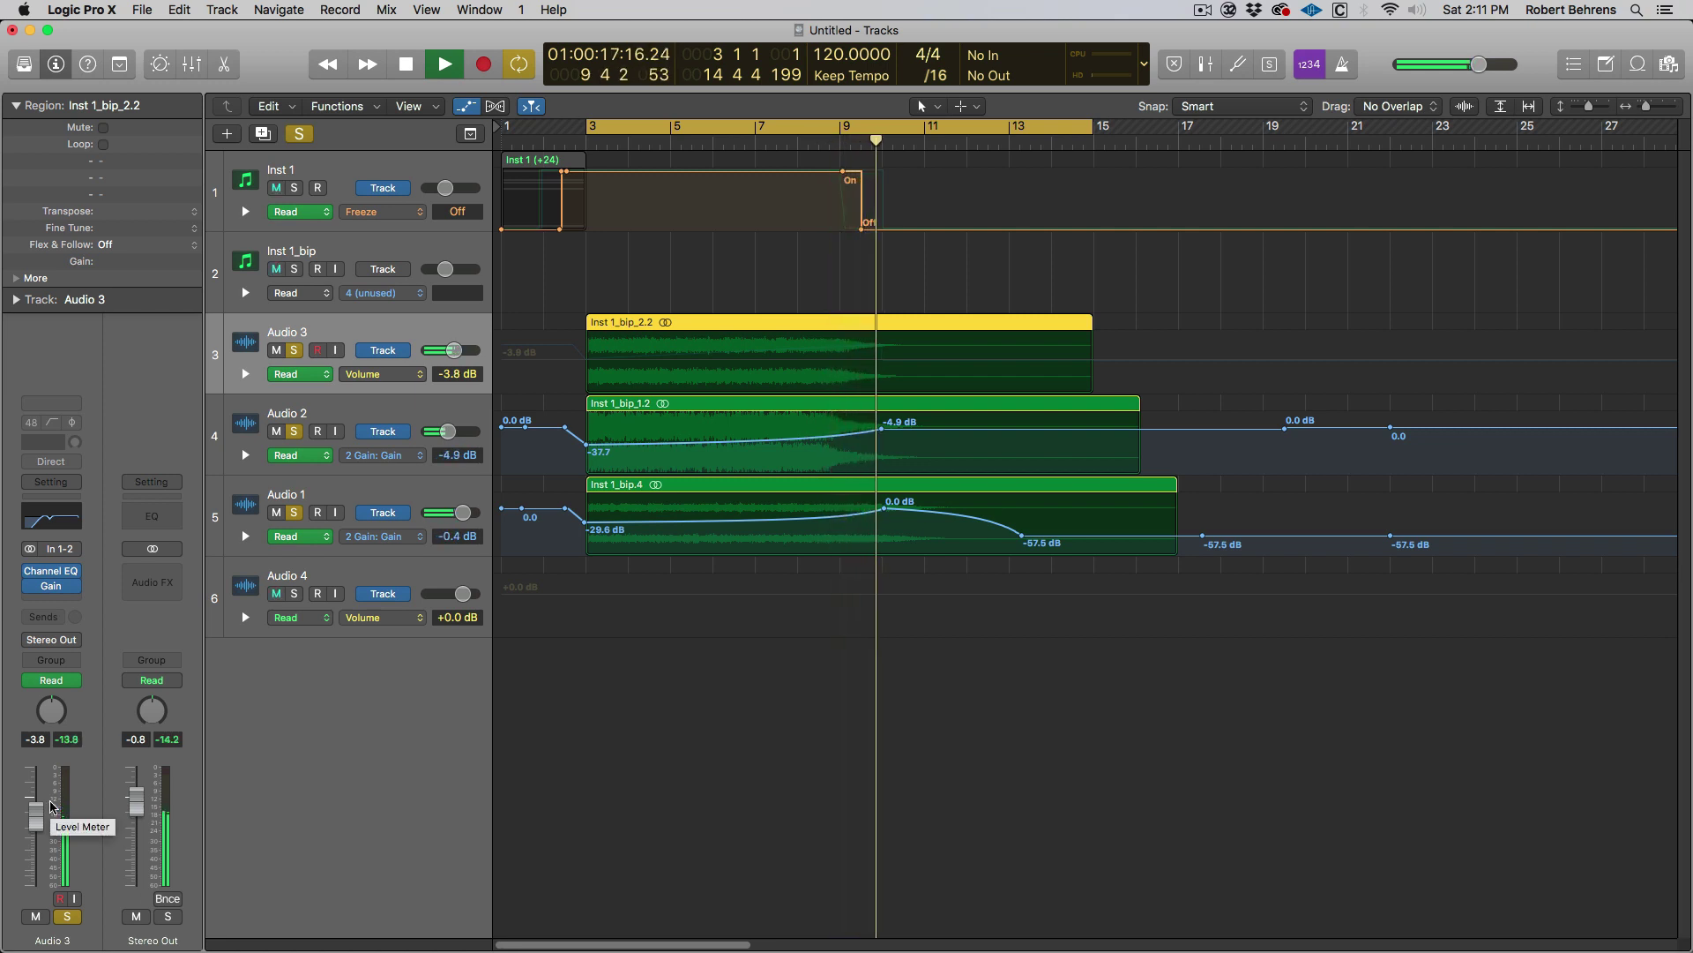
pyautogui.press('space')
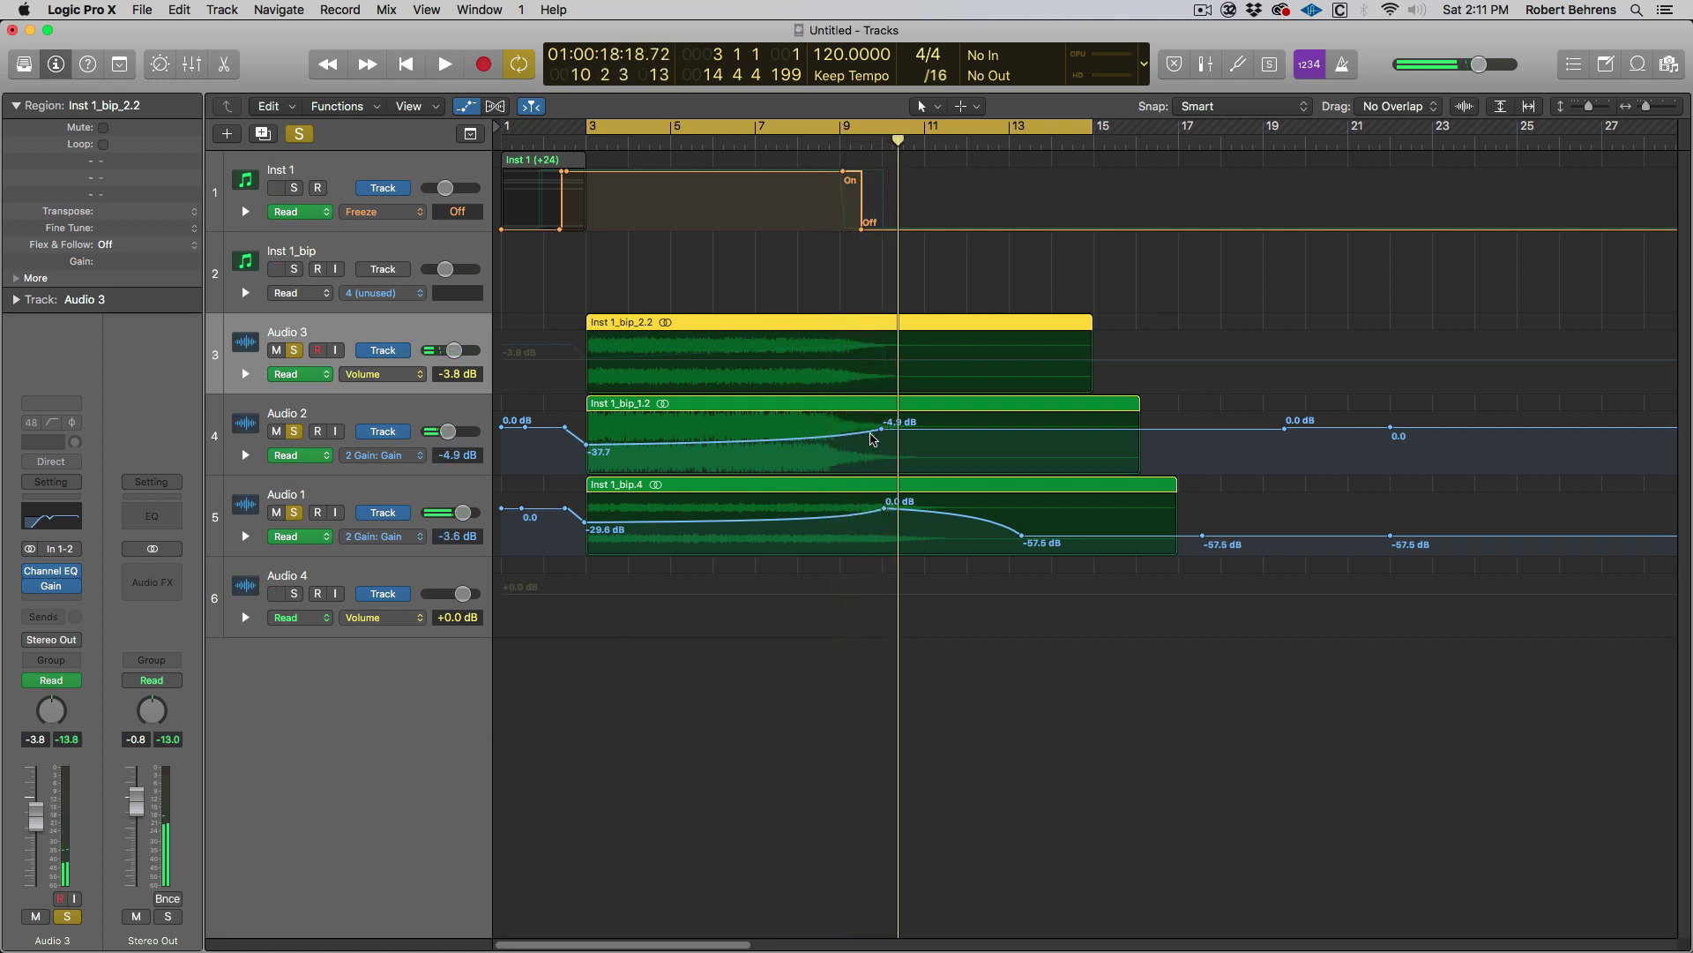
# Step: Move the -32.8 dB point of Audio 3's gain automation to about bar 13 and audition the layers
pyautogui.click(420, 375)
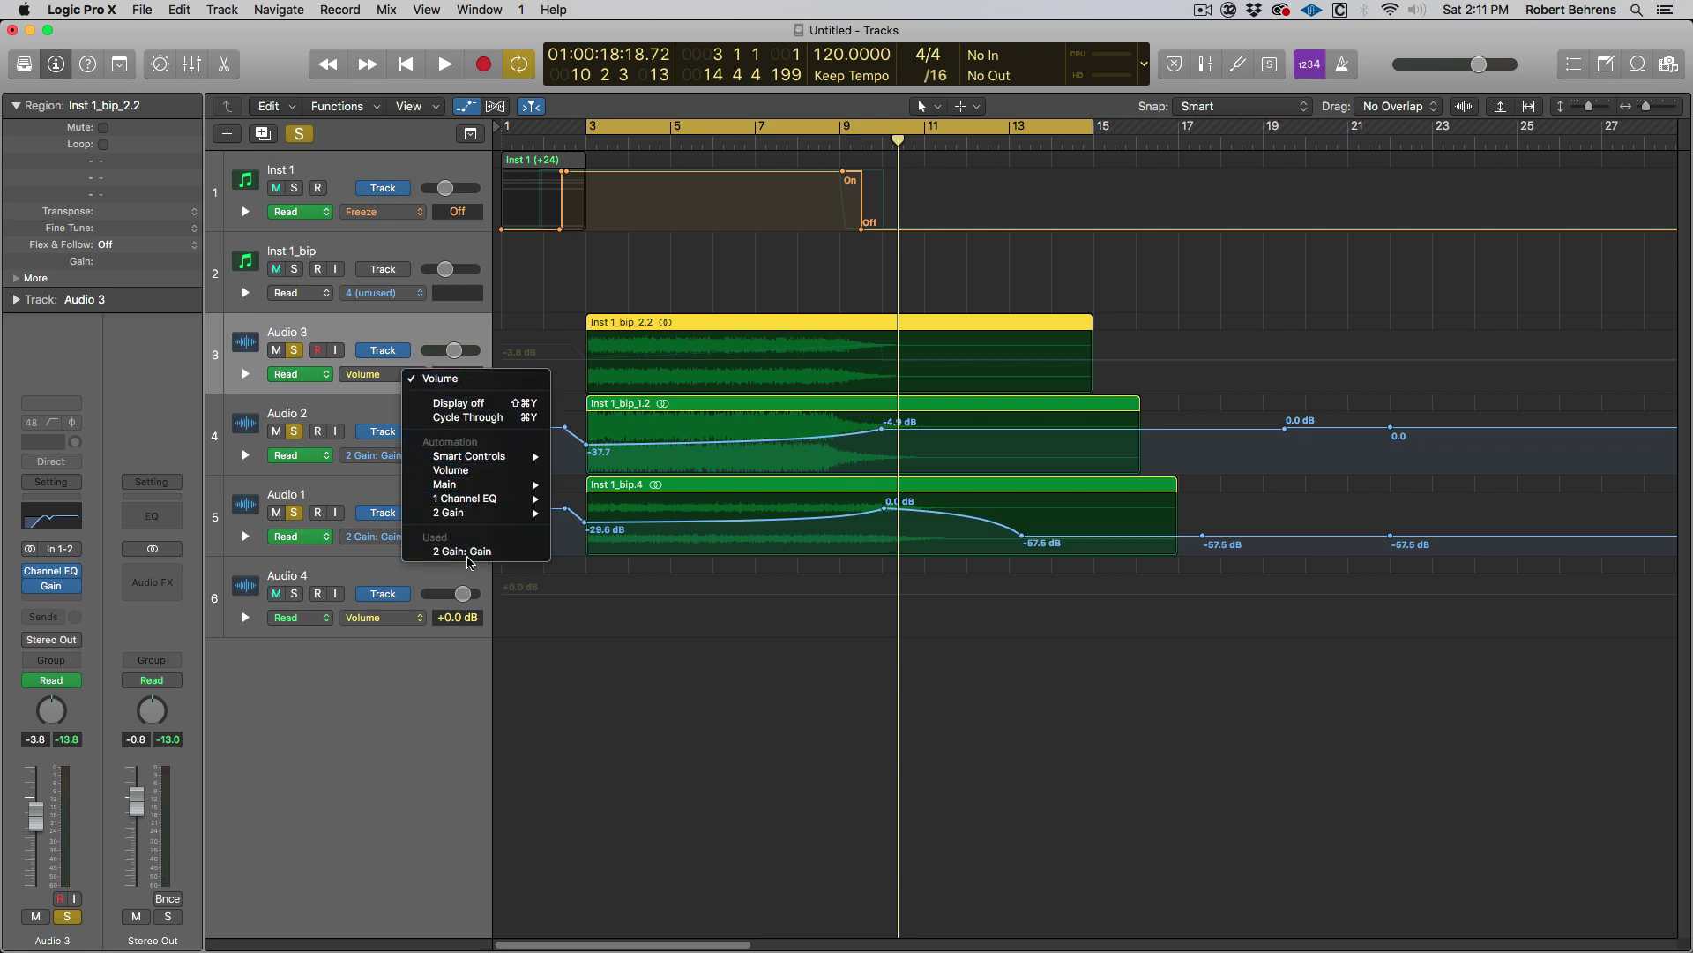
pyautogui.click(466, 554)
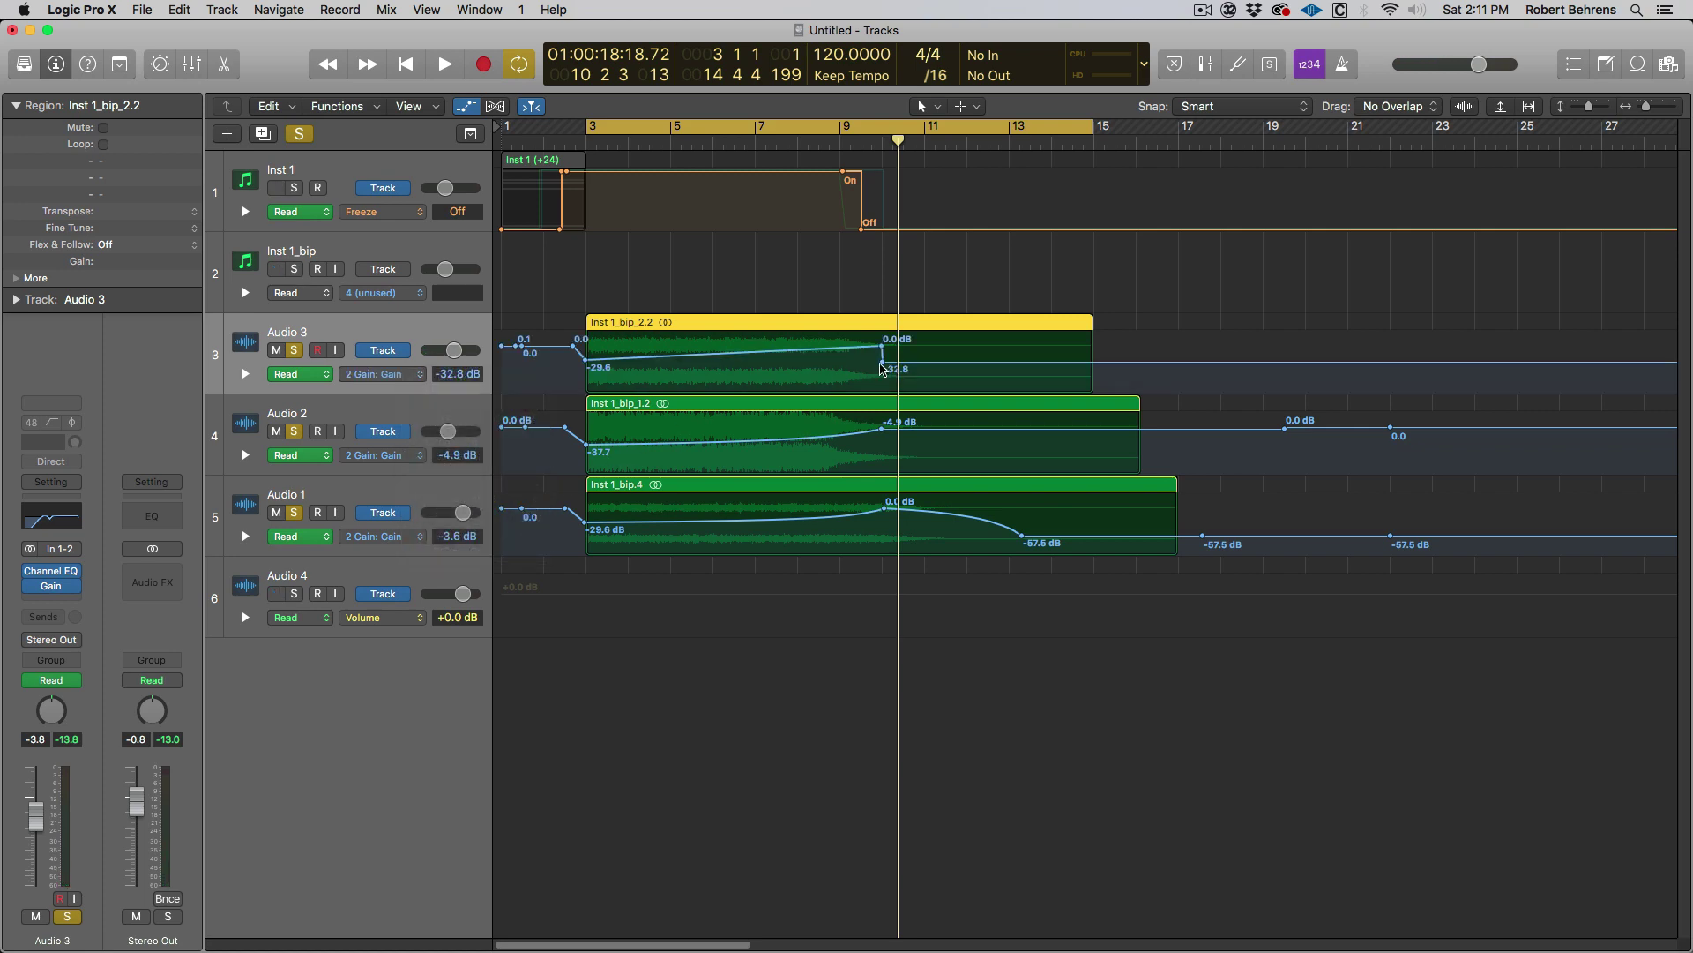
pyautogui.moveTo(883, 369); pyautogui.dragTo(1005, 363)
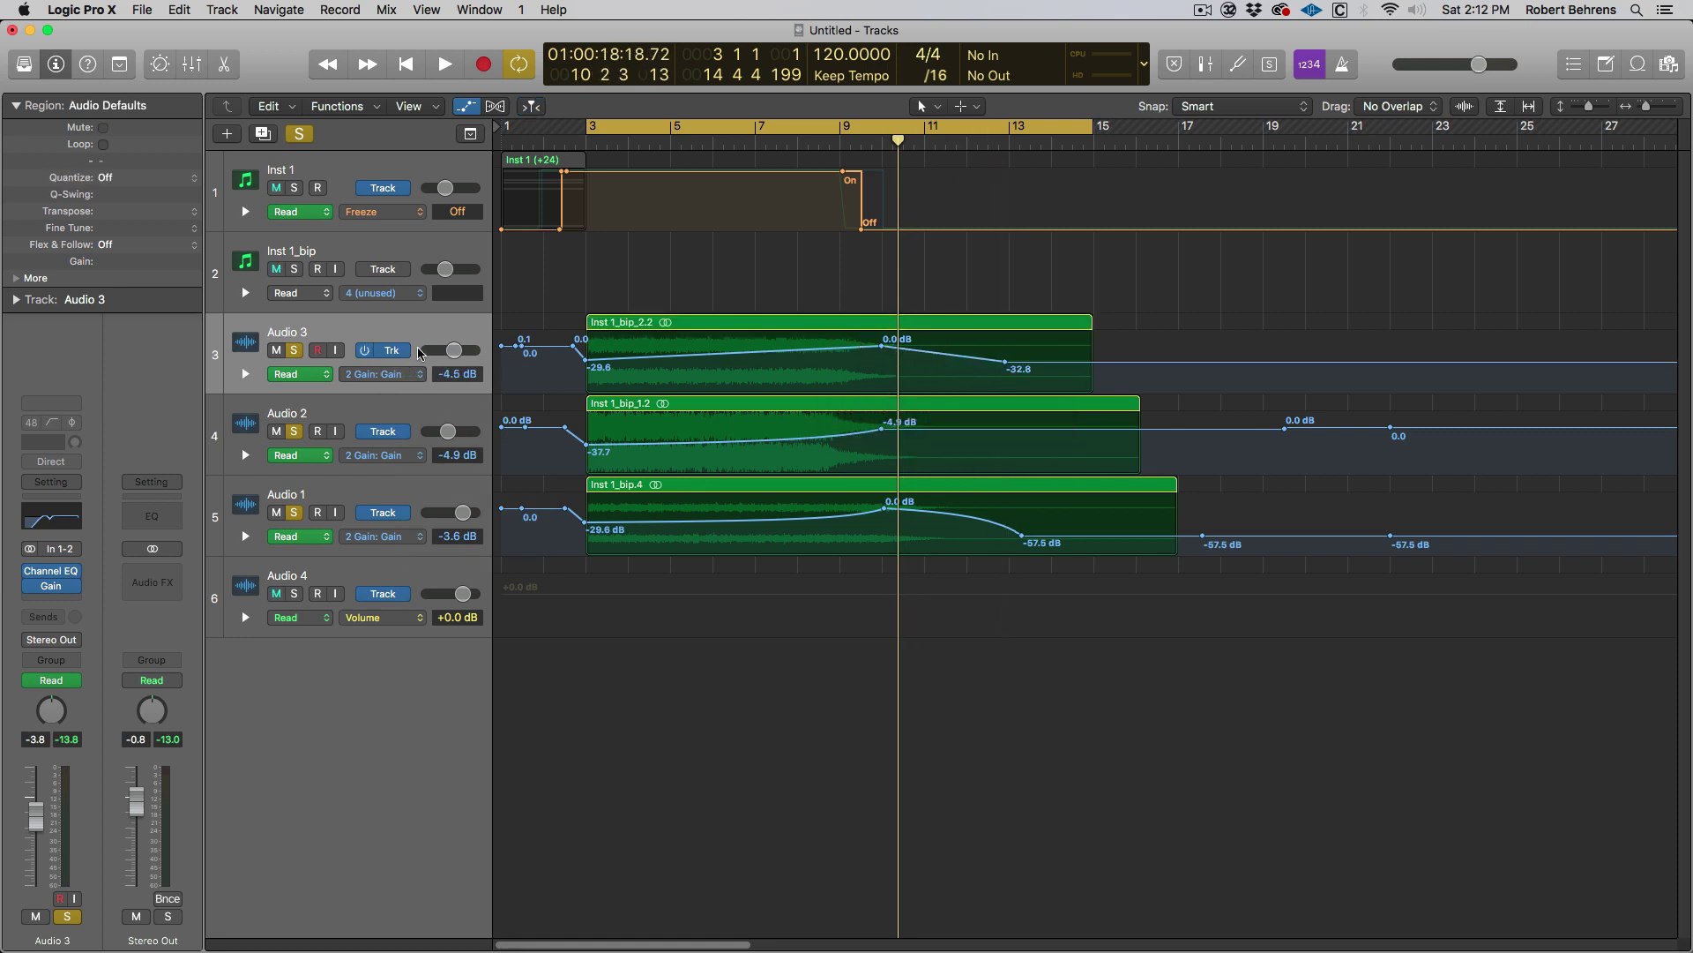
pyautogui.press('space')
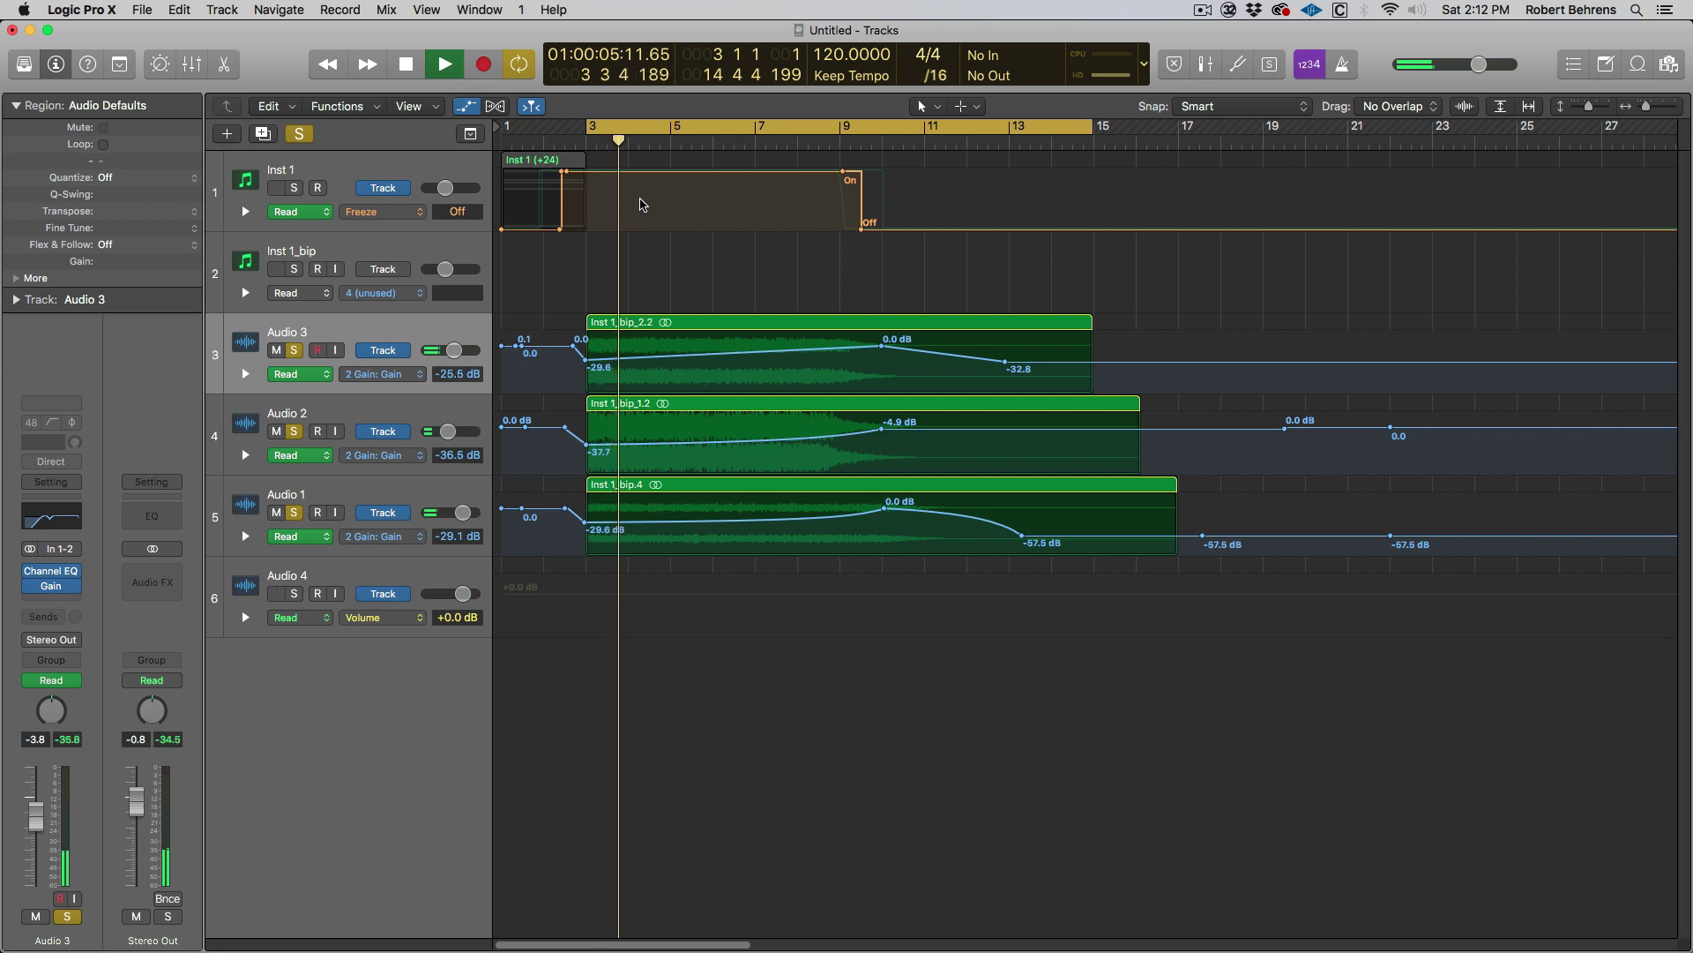
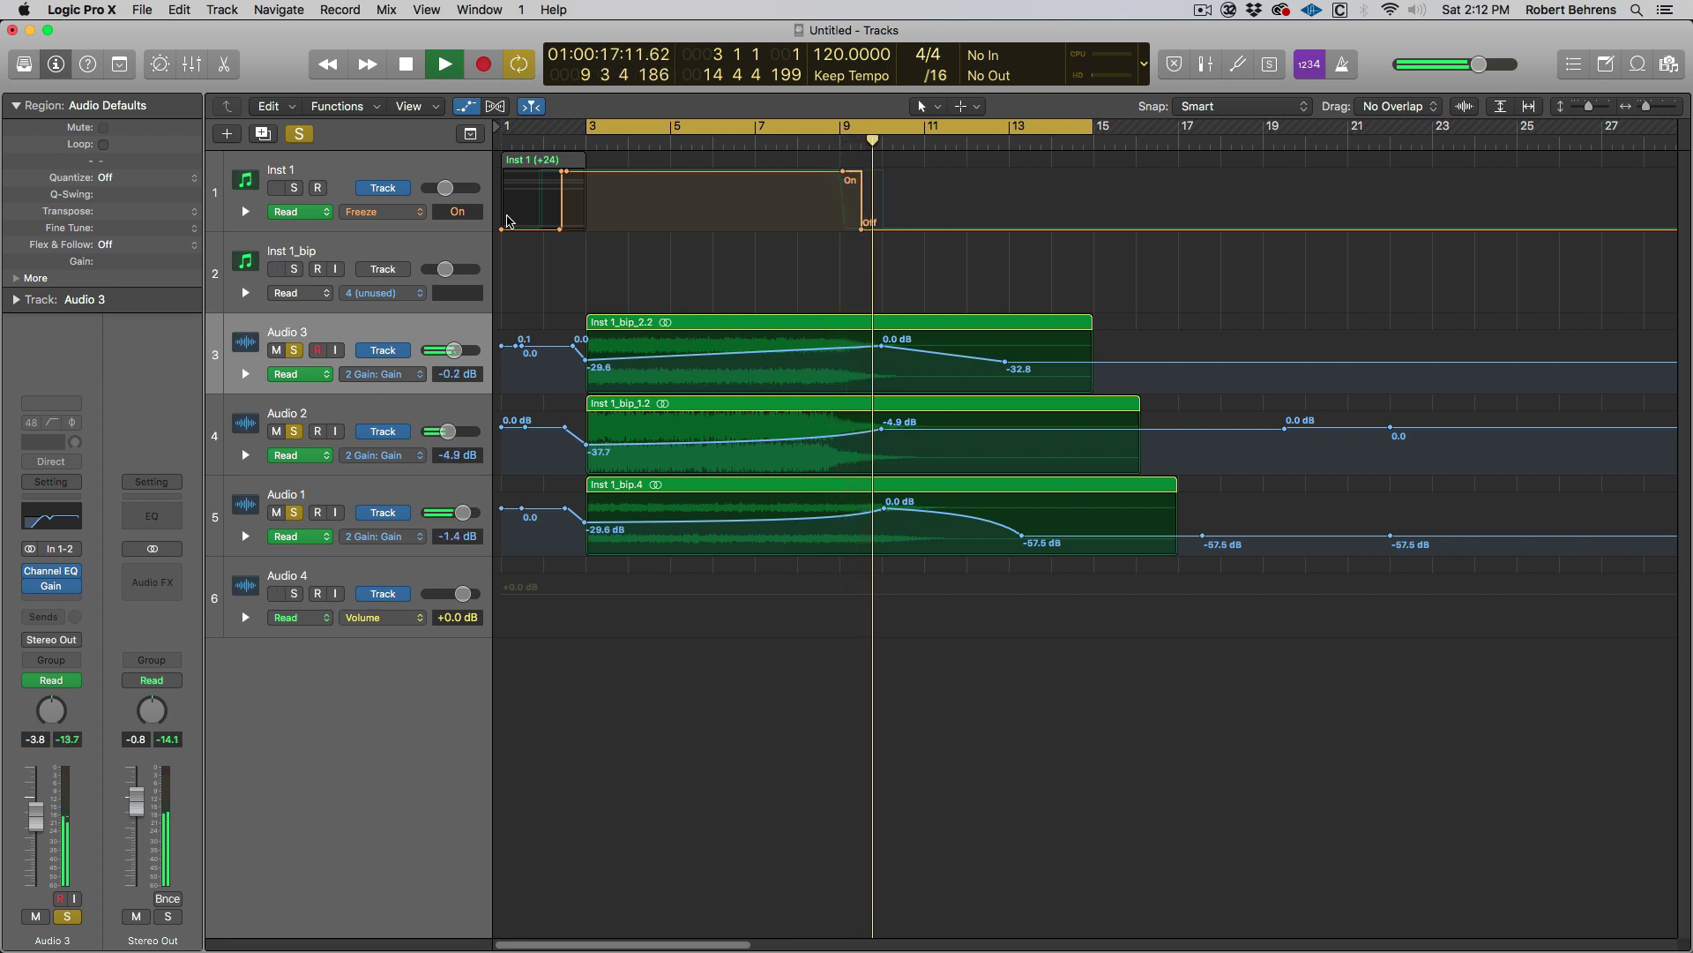
pyautogui.press('space')
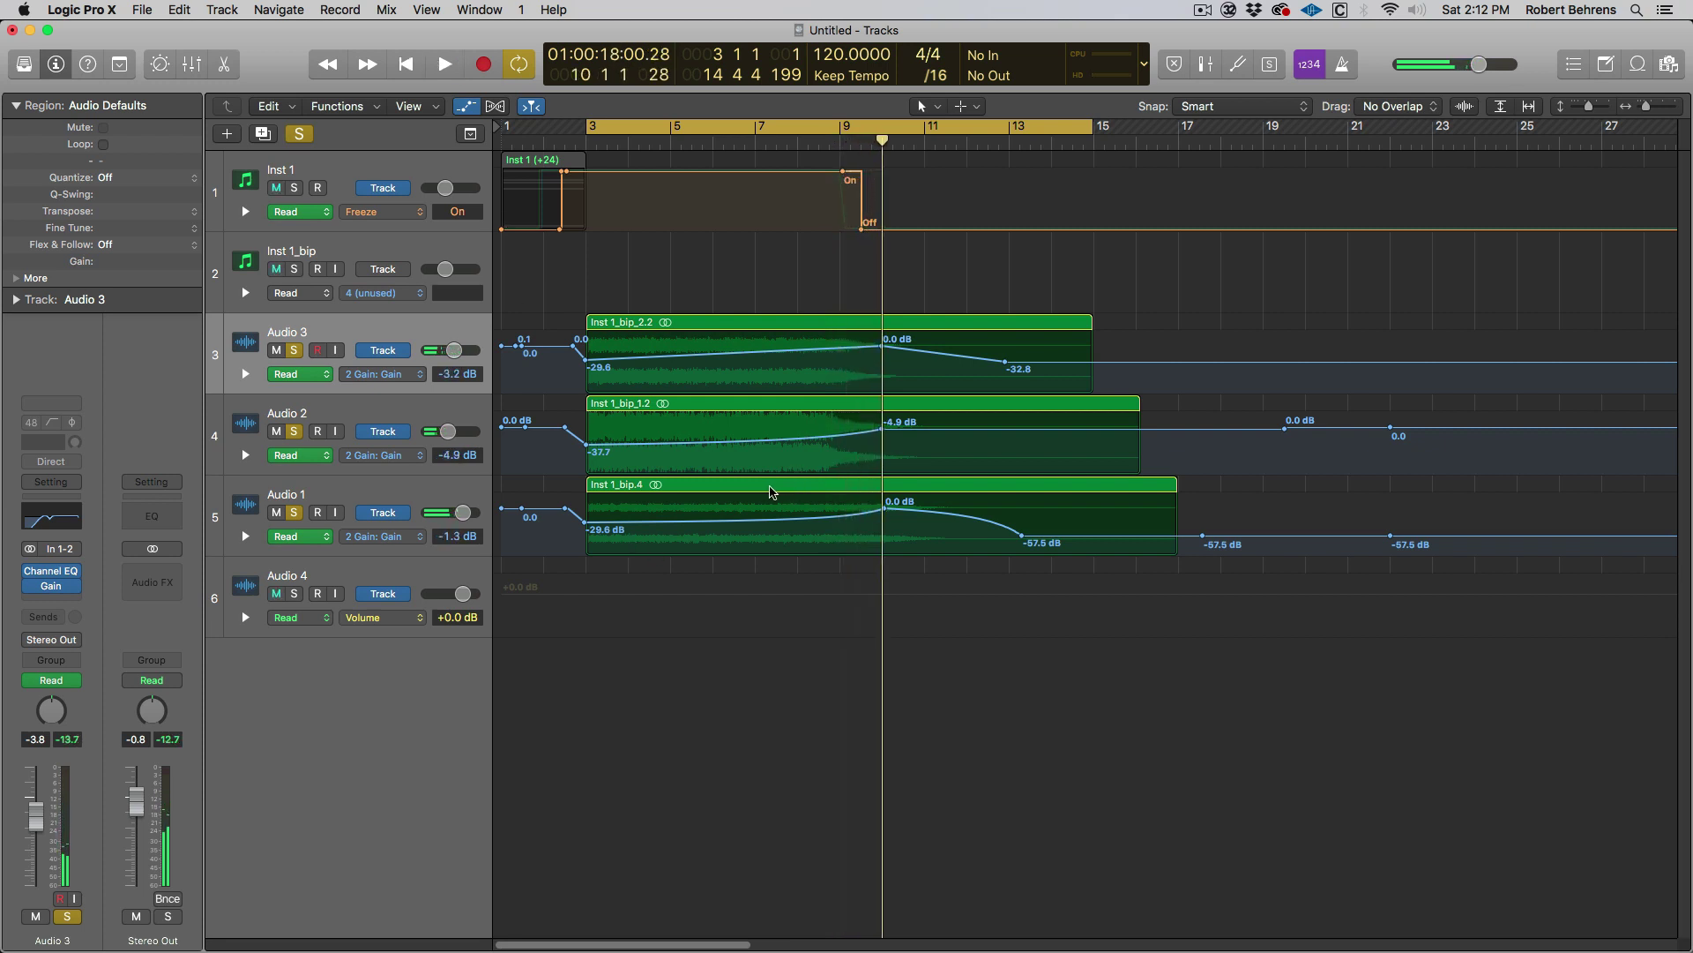
# Step: Move Audio 1's region three beats earlier without its automation, trim its start to bar 3, and audition the result
pyautogui.moveTo(771, 491); pyautogui.dragTo(743, 495)
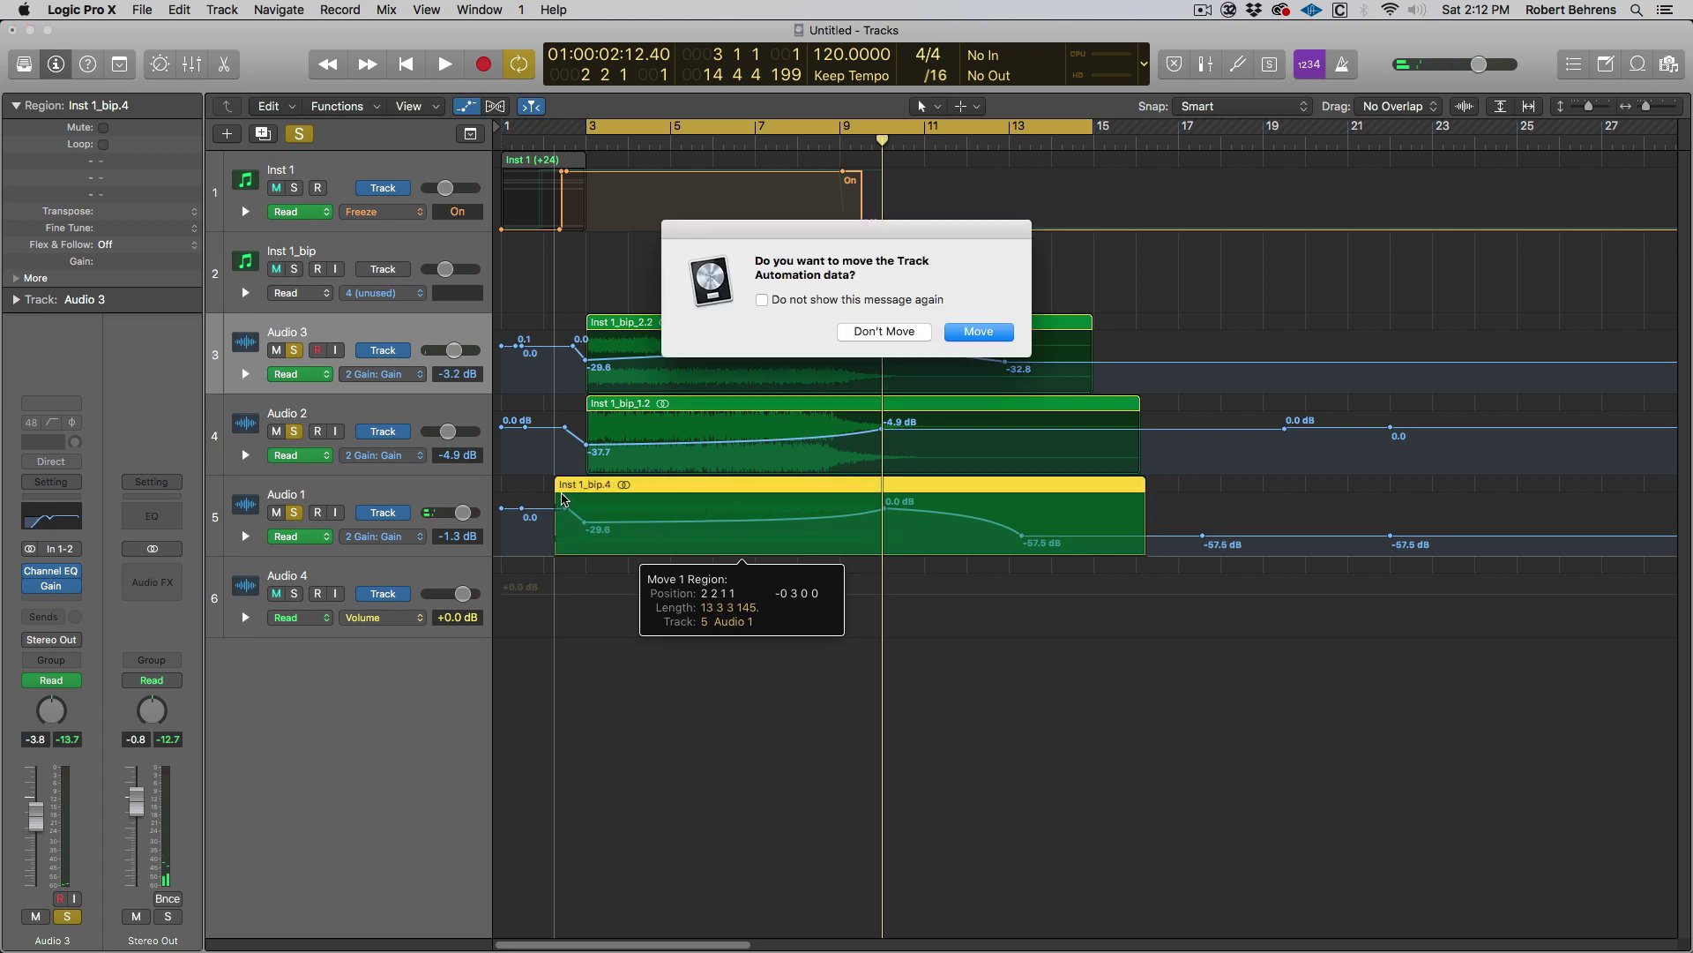
pyautogui.click(886, 331)
pyautogui.moveTo(558, 484)
pyautogui.mouseDown()
pyautogui.moveTo(597, 487)
pyautogui.moveTo(575, 489)
pyautogui.mouseUp()
pyautogui.press('space')
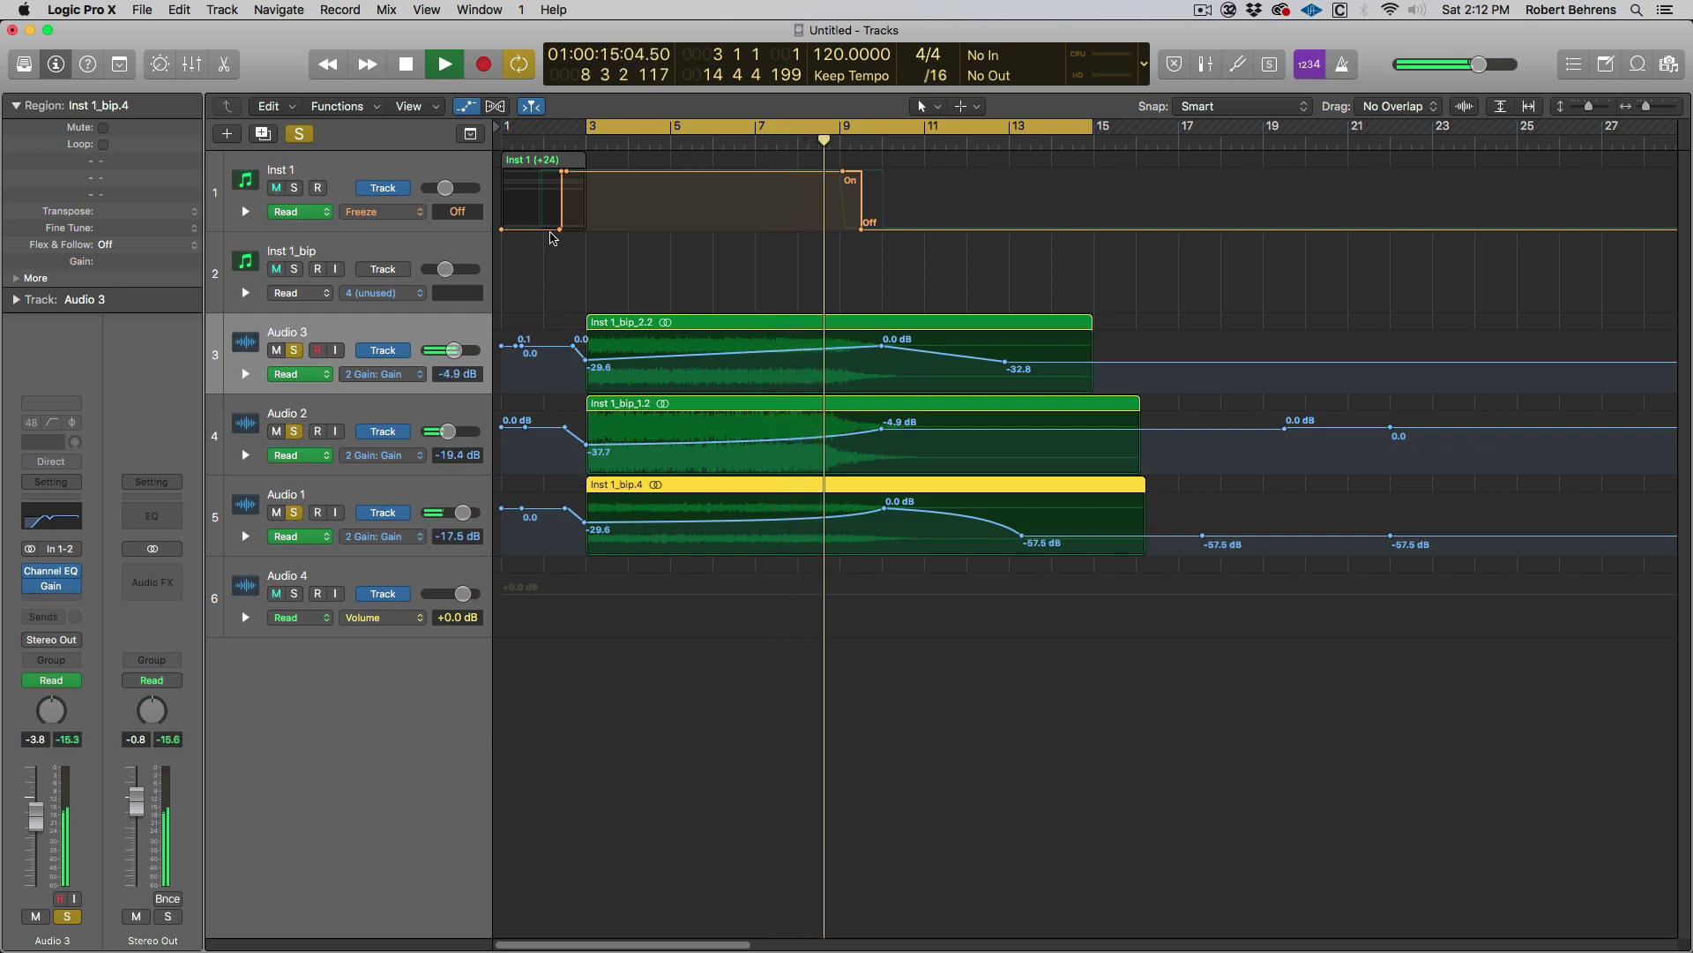
pyautogui.press('space')
# Step: Pan Audio 3 to -19 and Audio 1 to +19, and play the layers to check the stereo spread
pyautogui.click(397, 324)
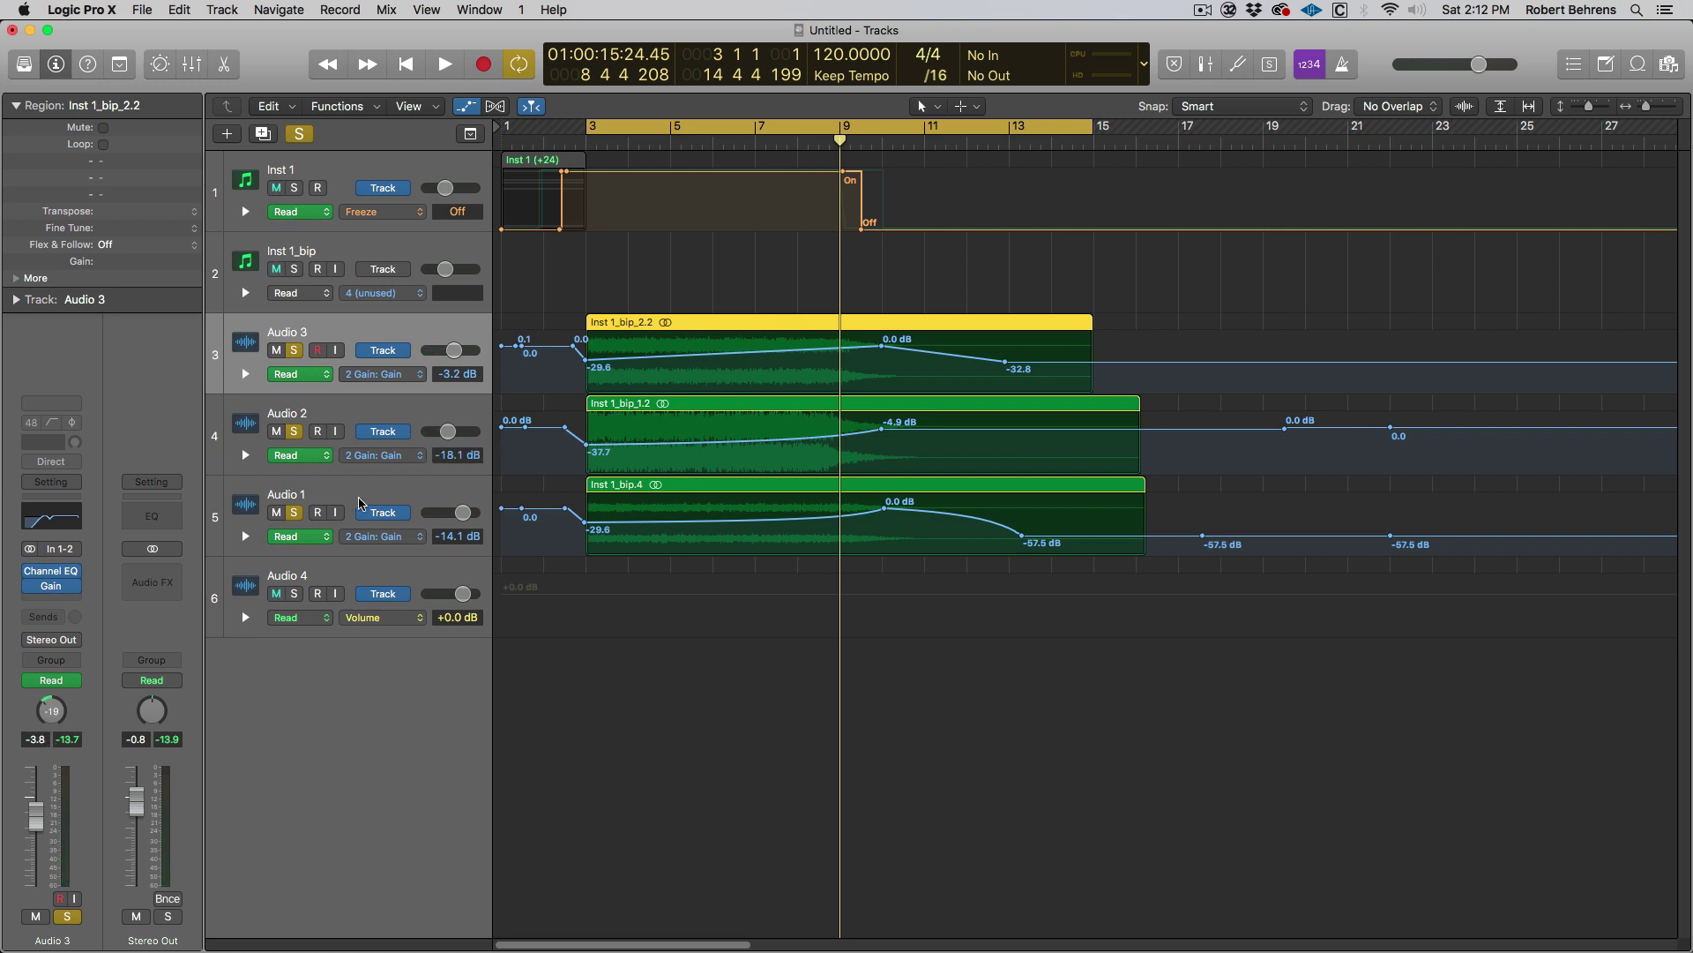
pyautogui.click(397, 491)
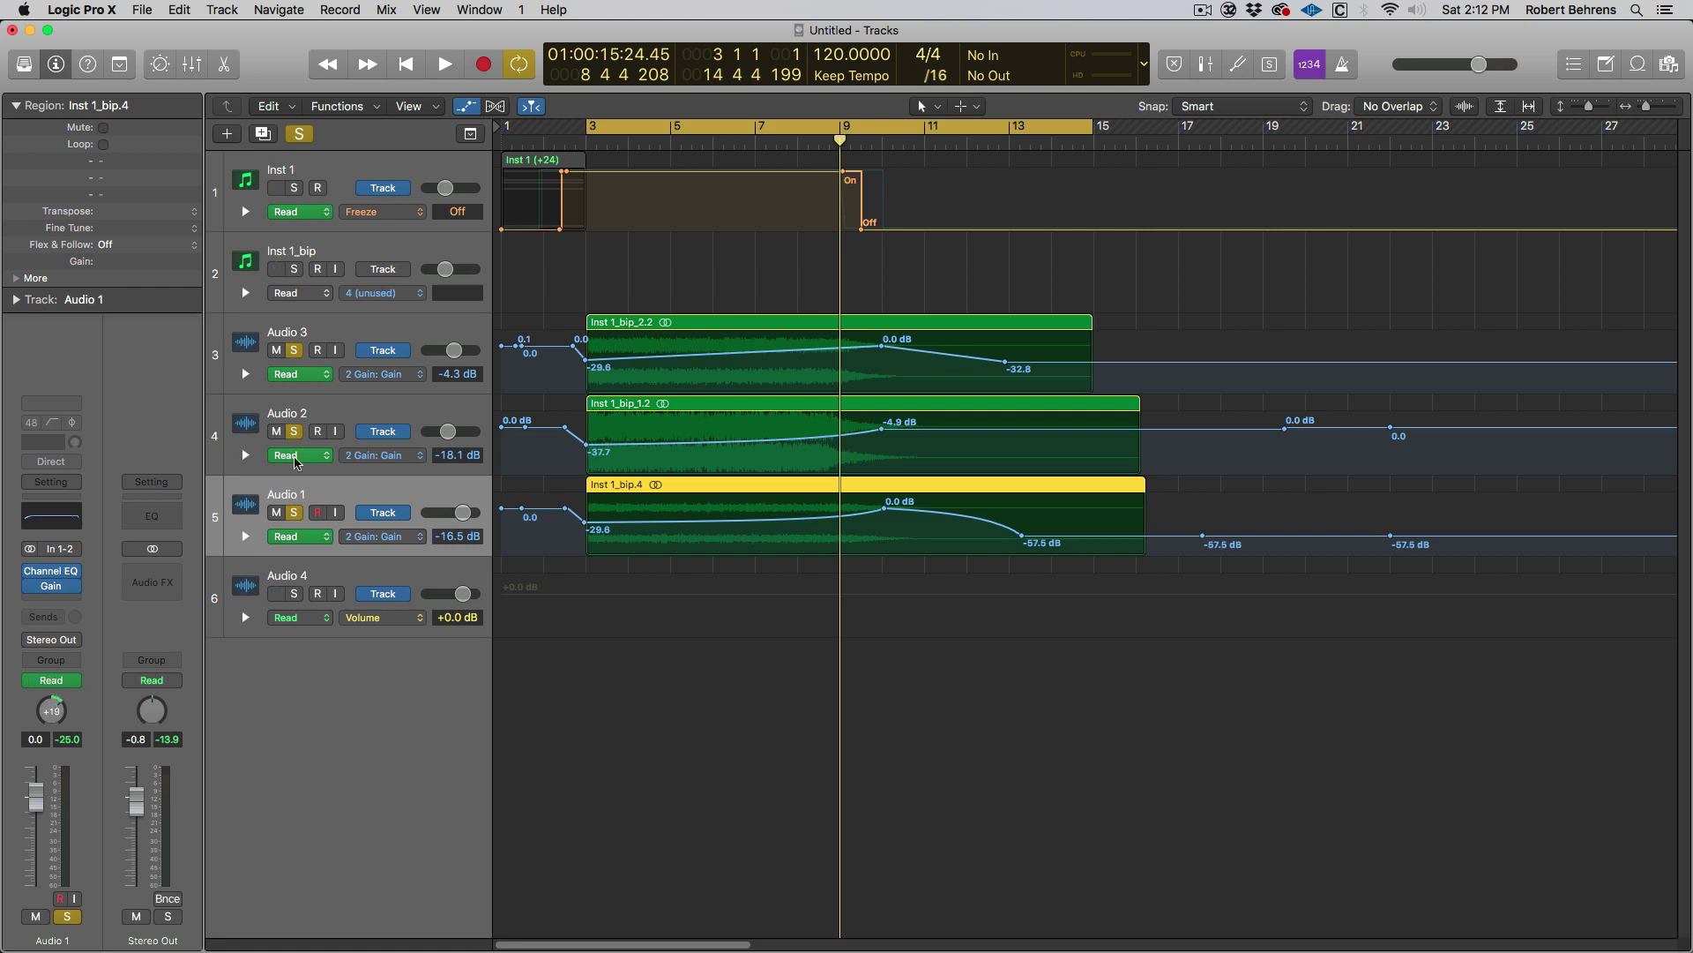
pyautogui.press('space')
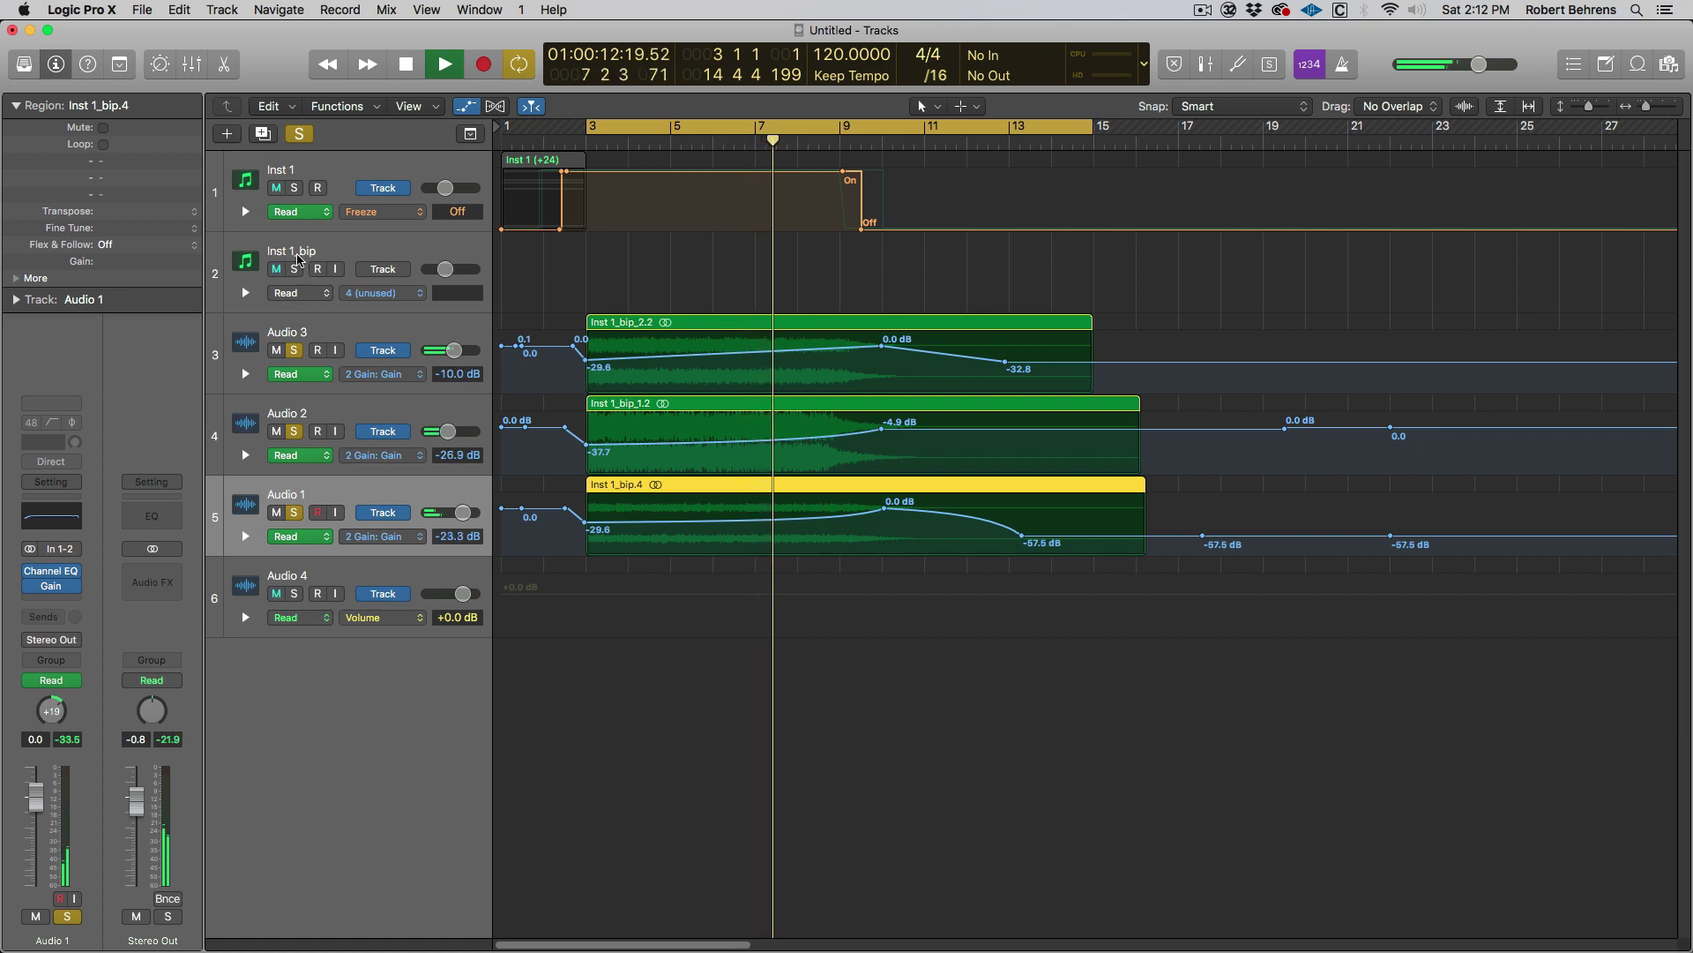
pyautogui.press('space')
# Step: Clear the solos on the three audio tracks and solo Inst 1
pyautogui.click(300, 140)
pyautogui.click(294, 188)
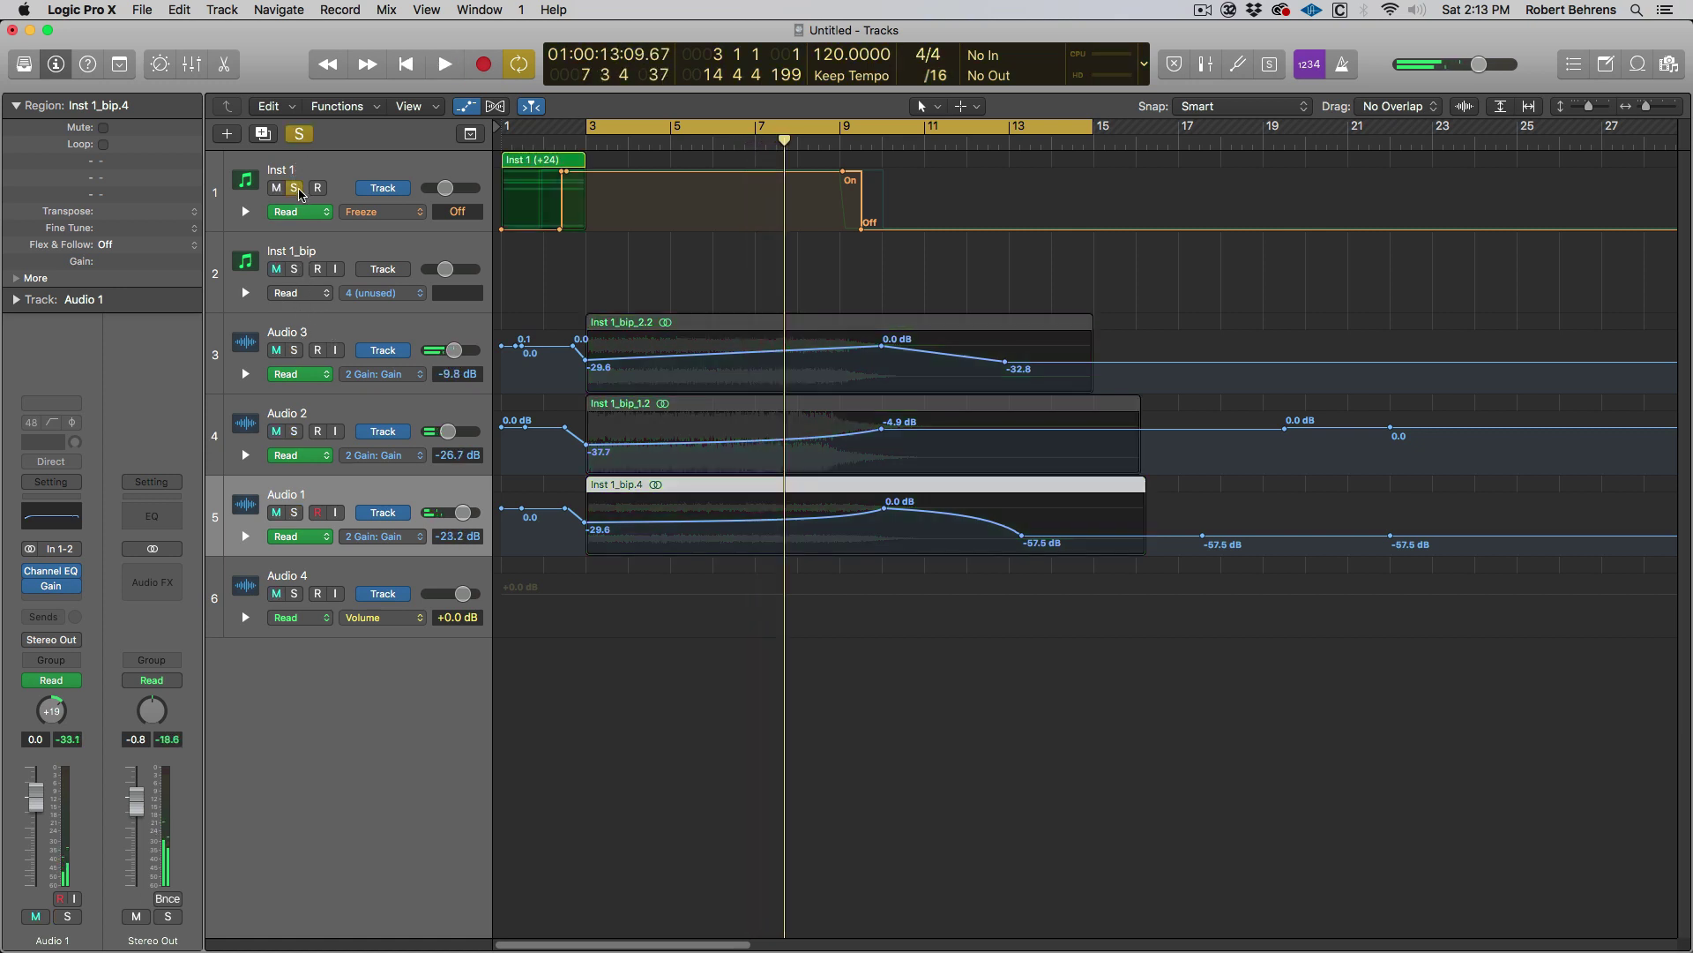
# Step: Stop playback, shift the cycle range to start at bar 1, and insert ValhallaRoom after ChromaVerb on Inst 1
pyautogui.press('space')
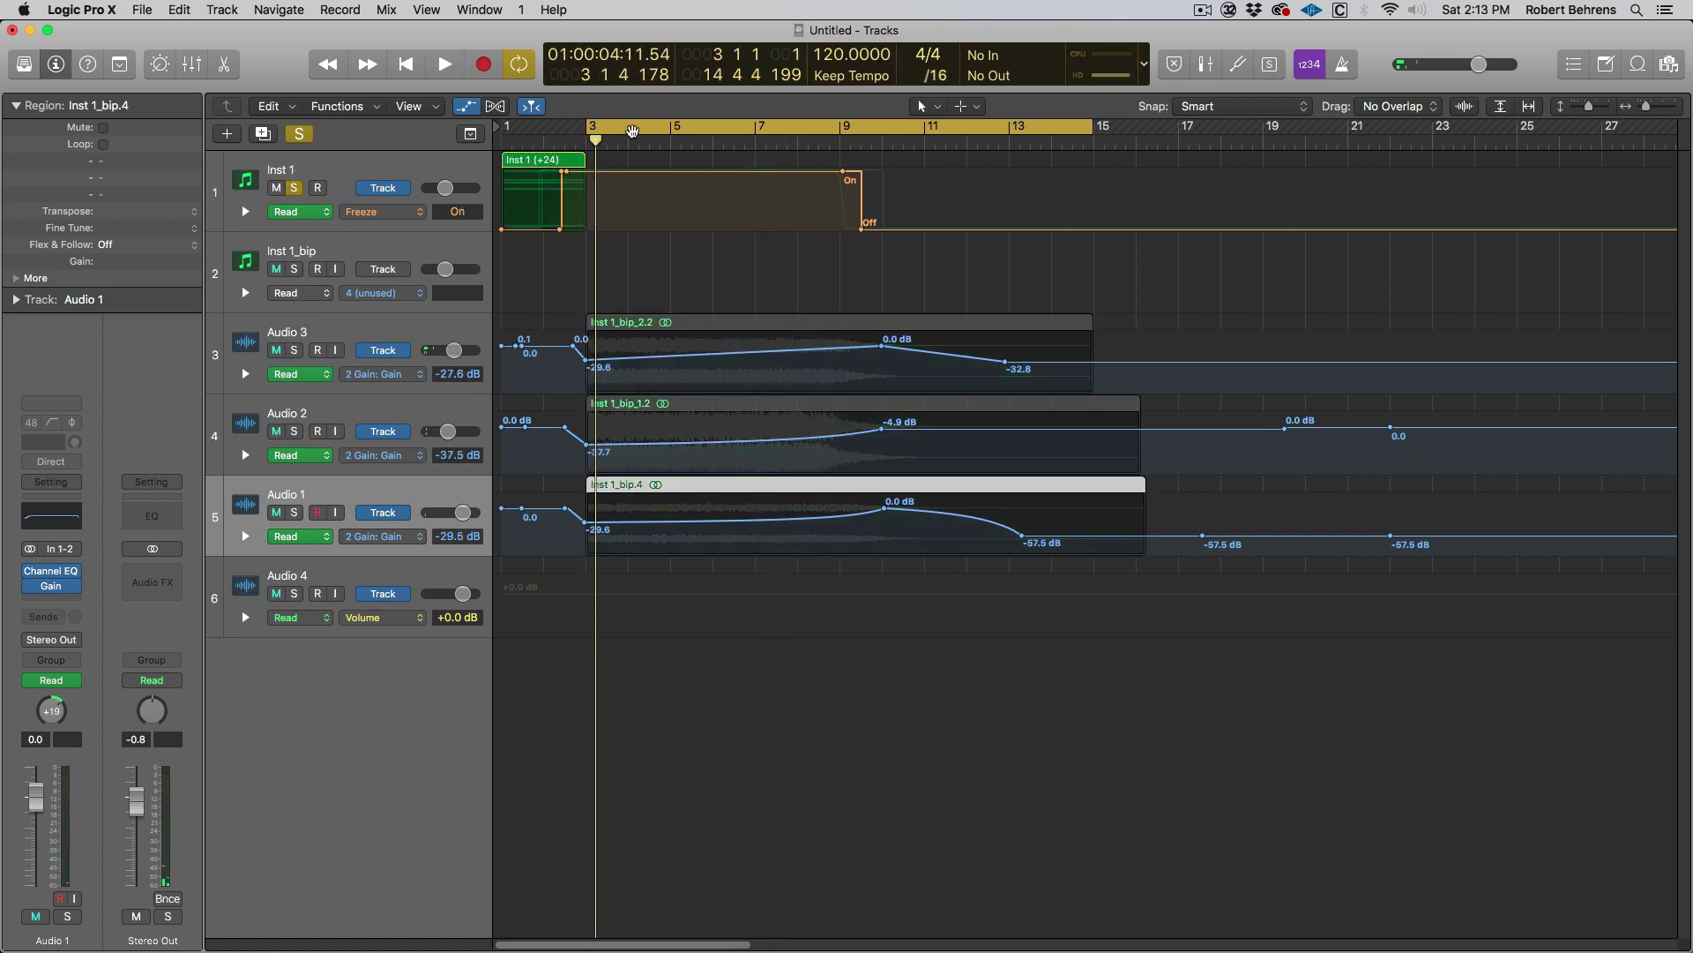
pyautogui.moveTo(646, 132); pyautogui.dragTo(554, 133)
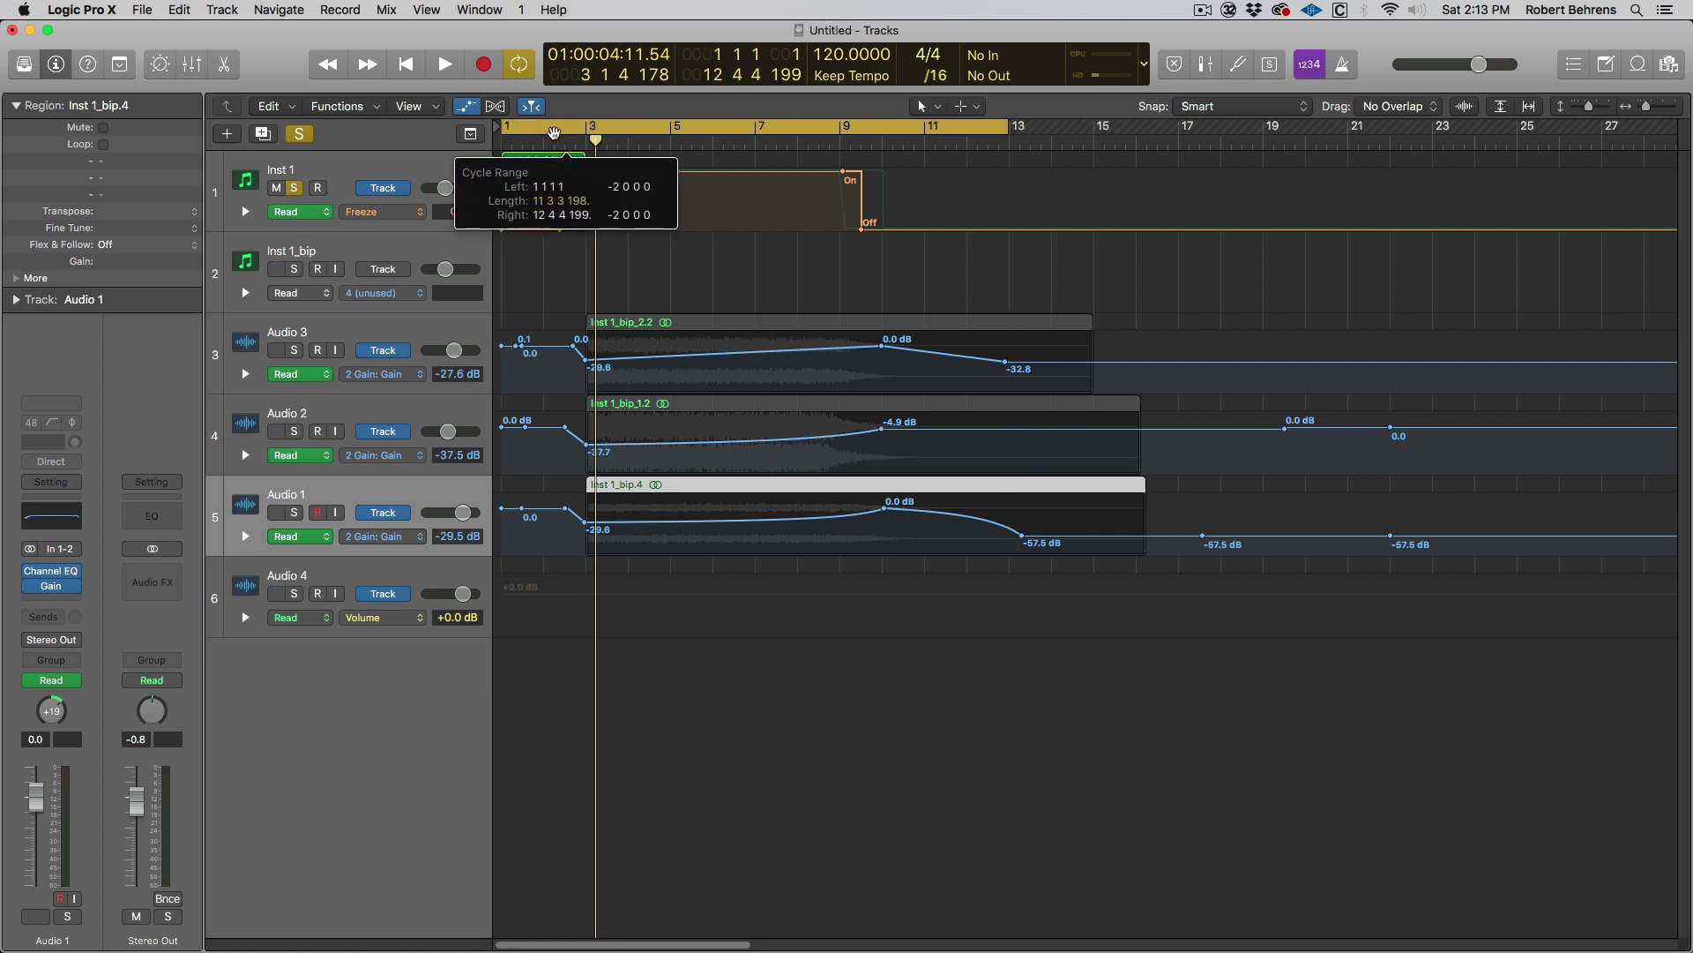
pyautogui.click(540, 192)
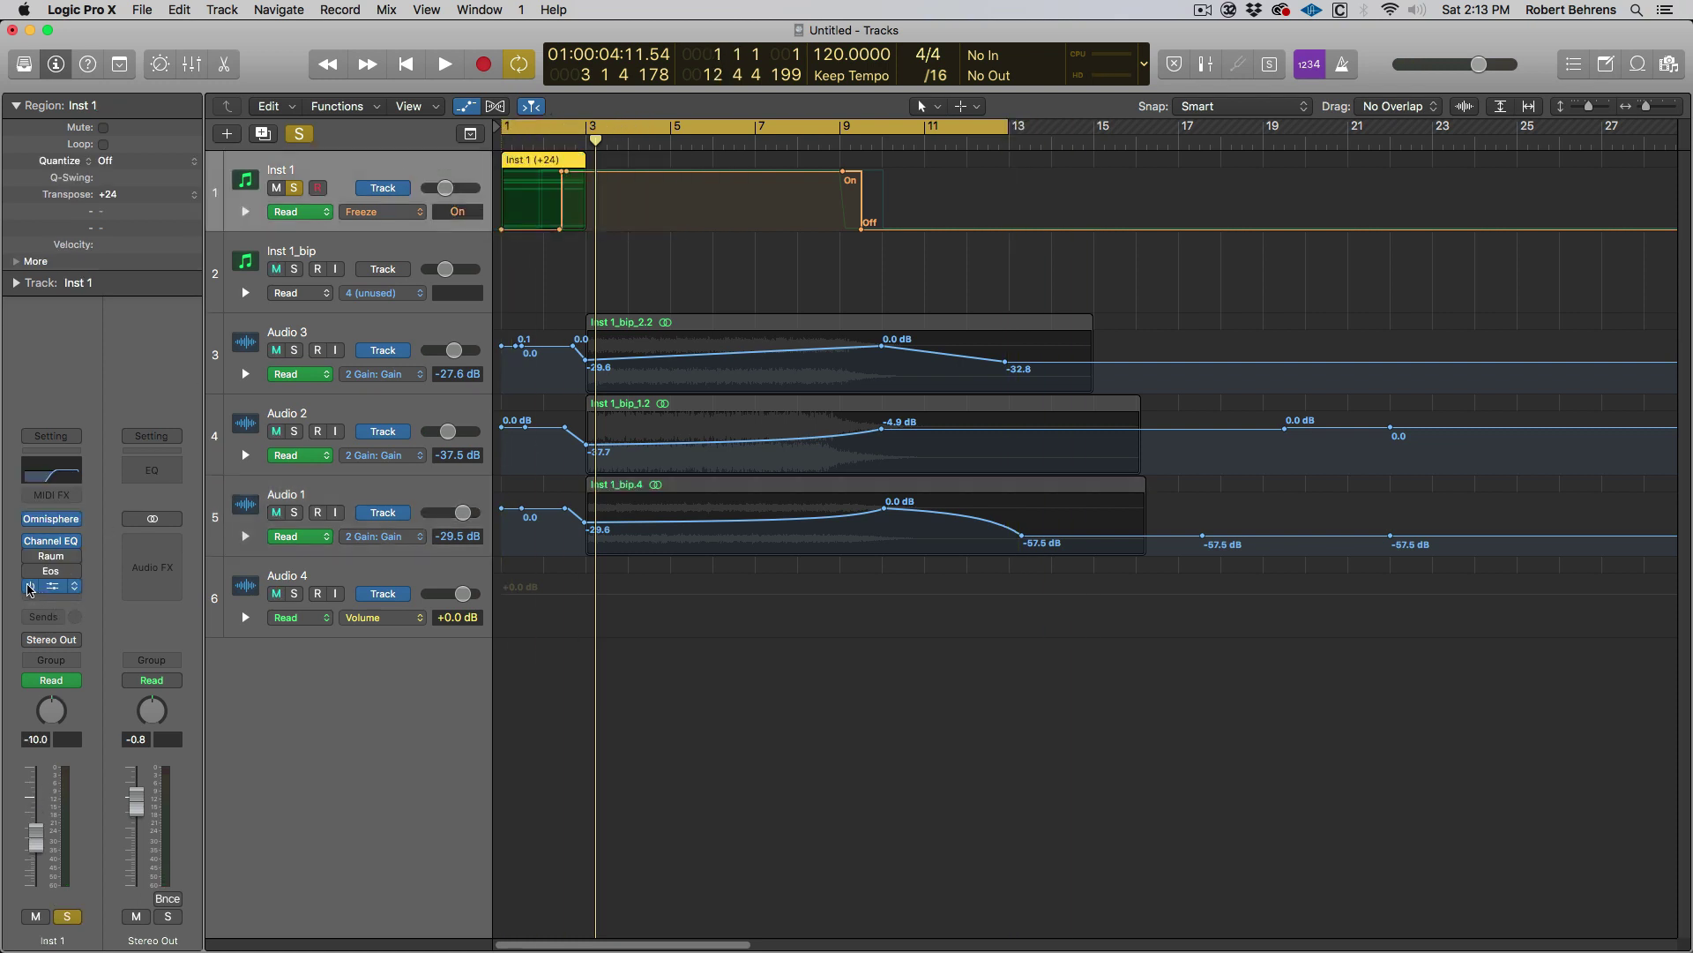
pyautogui.click(78, 601)
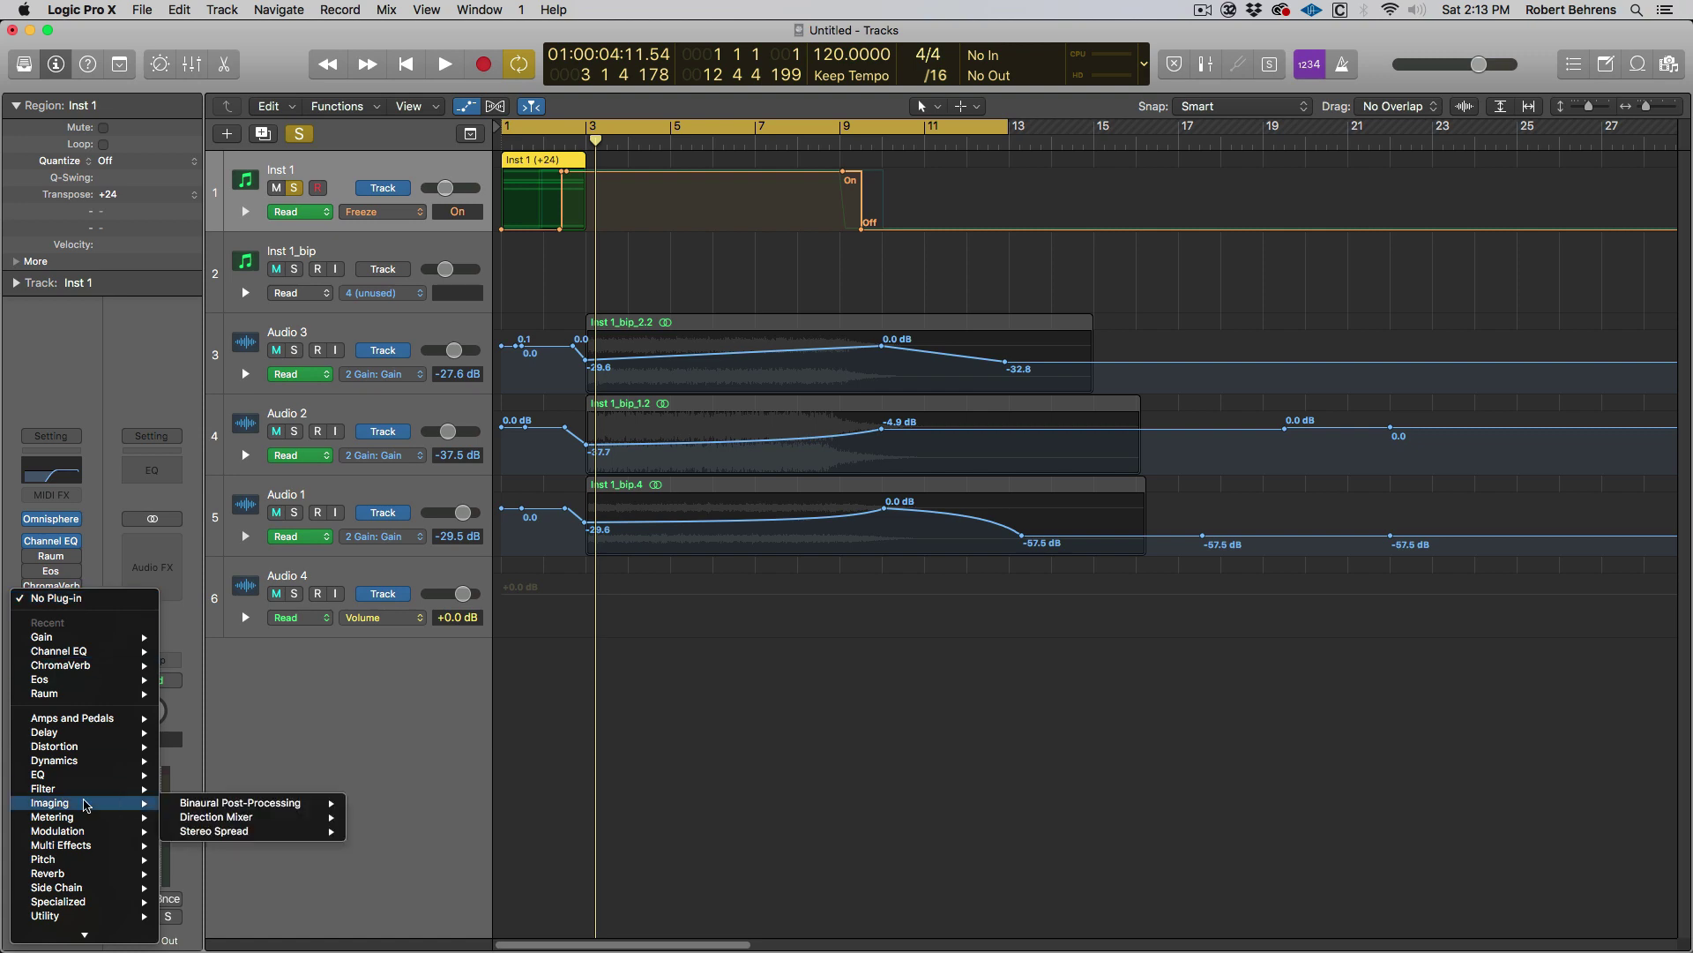
pyautogui.moveTo(51, 950)
pyautogui.moveTo(71, 919)
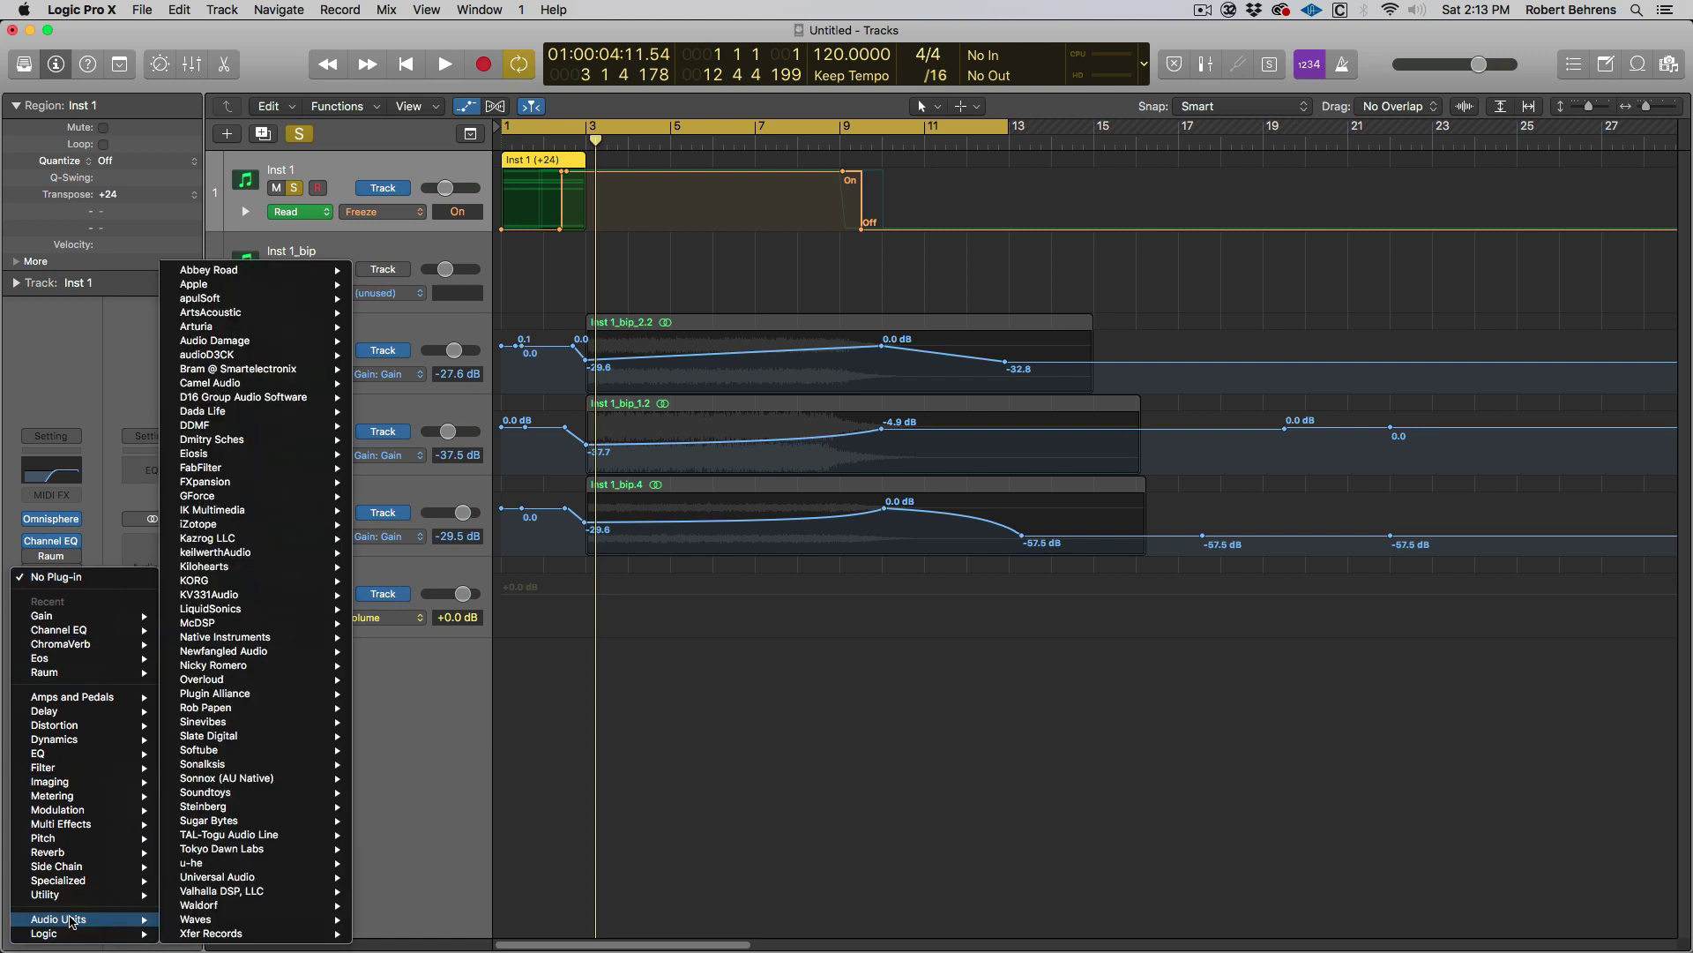
pyautogui.moveTo(218, 917)
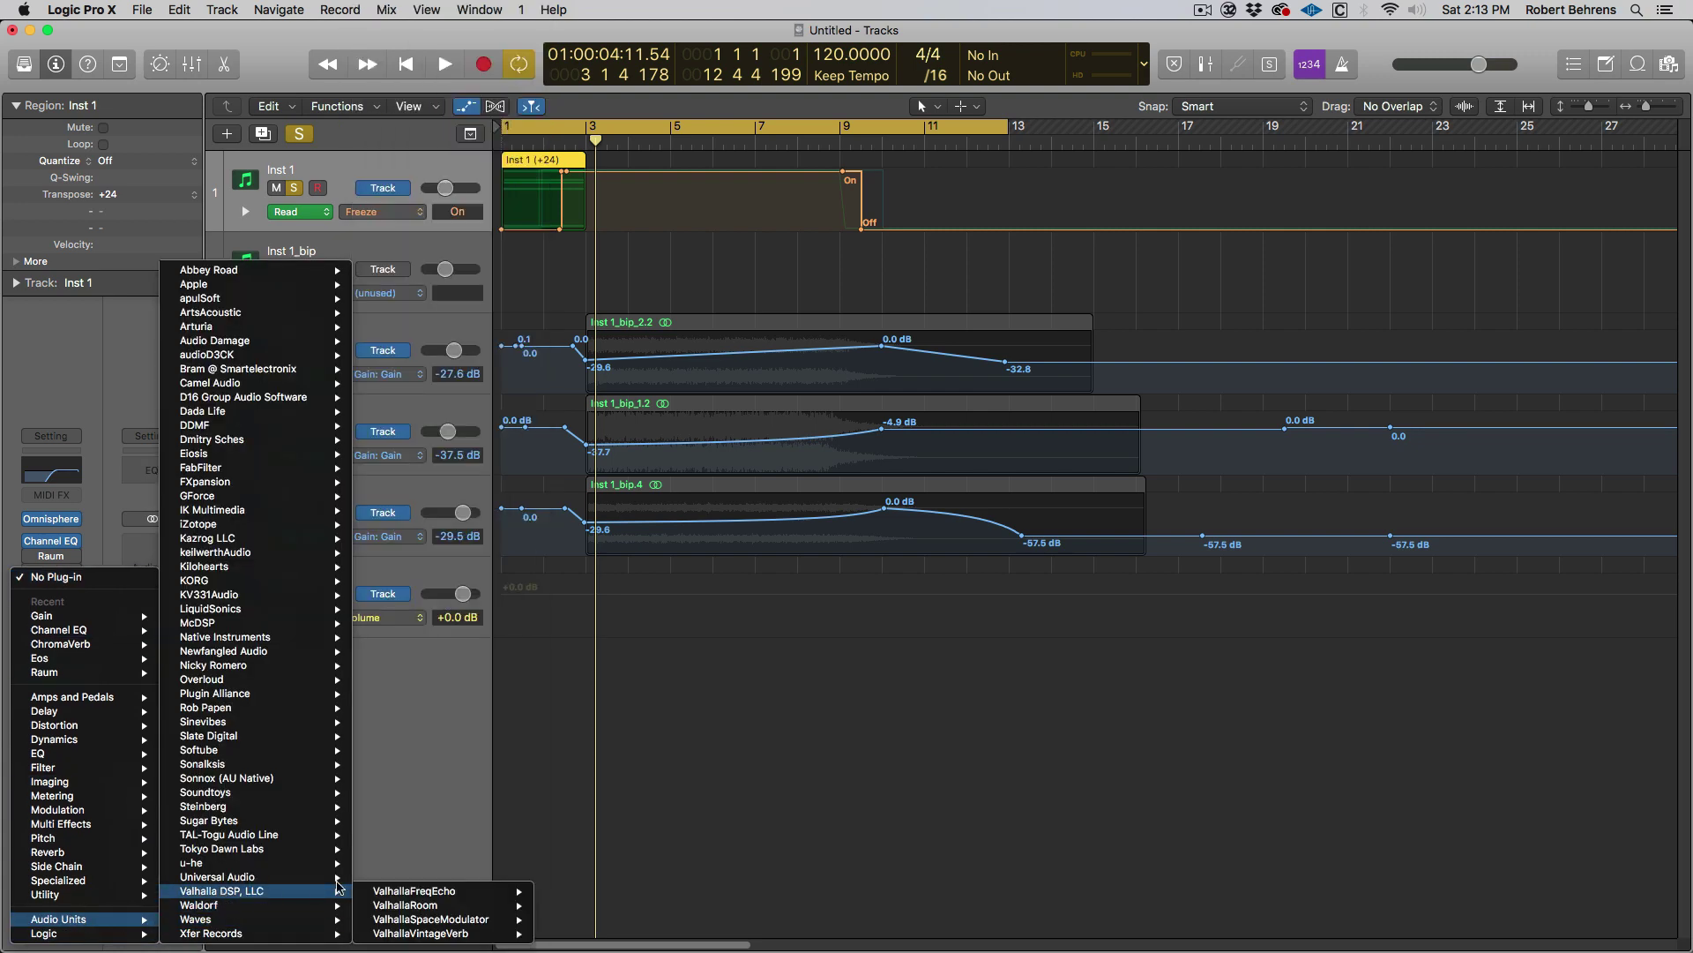
pyautogui.moveTo(436, 906)
pyautogui.click(571, 910)
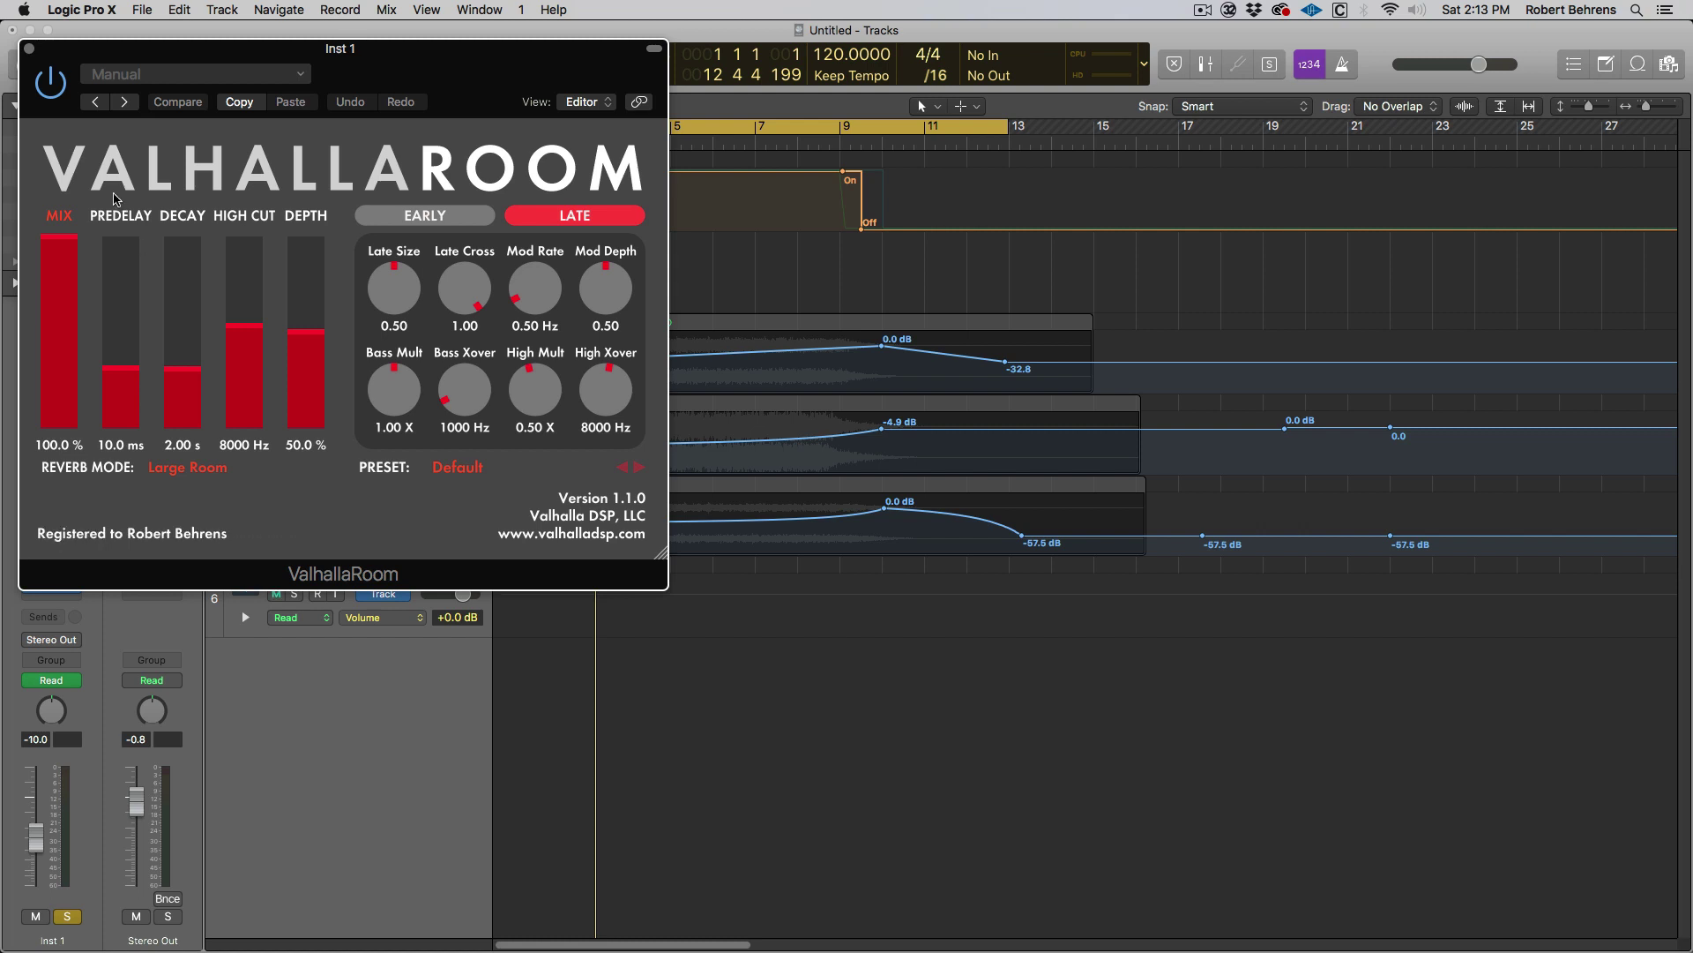
# Step: Set ValhallaRoom's decay to about 70 seconds and move its window clear of the track headers and regions
pyautogui.moveTo(78, 55); pyautogui.dragTo(349, 115)
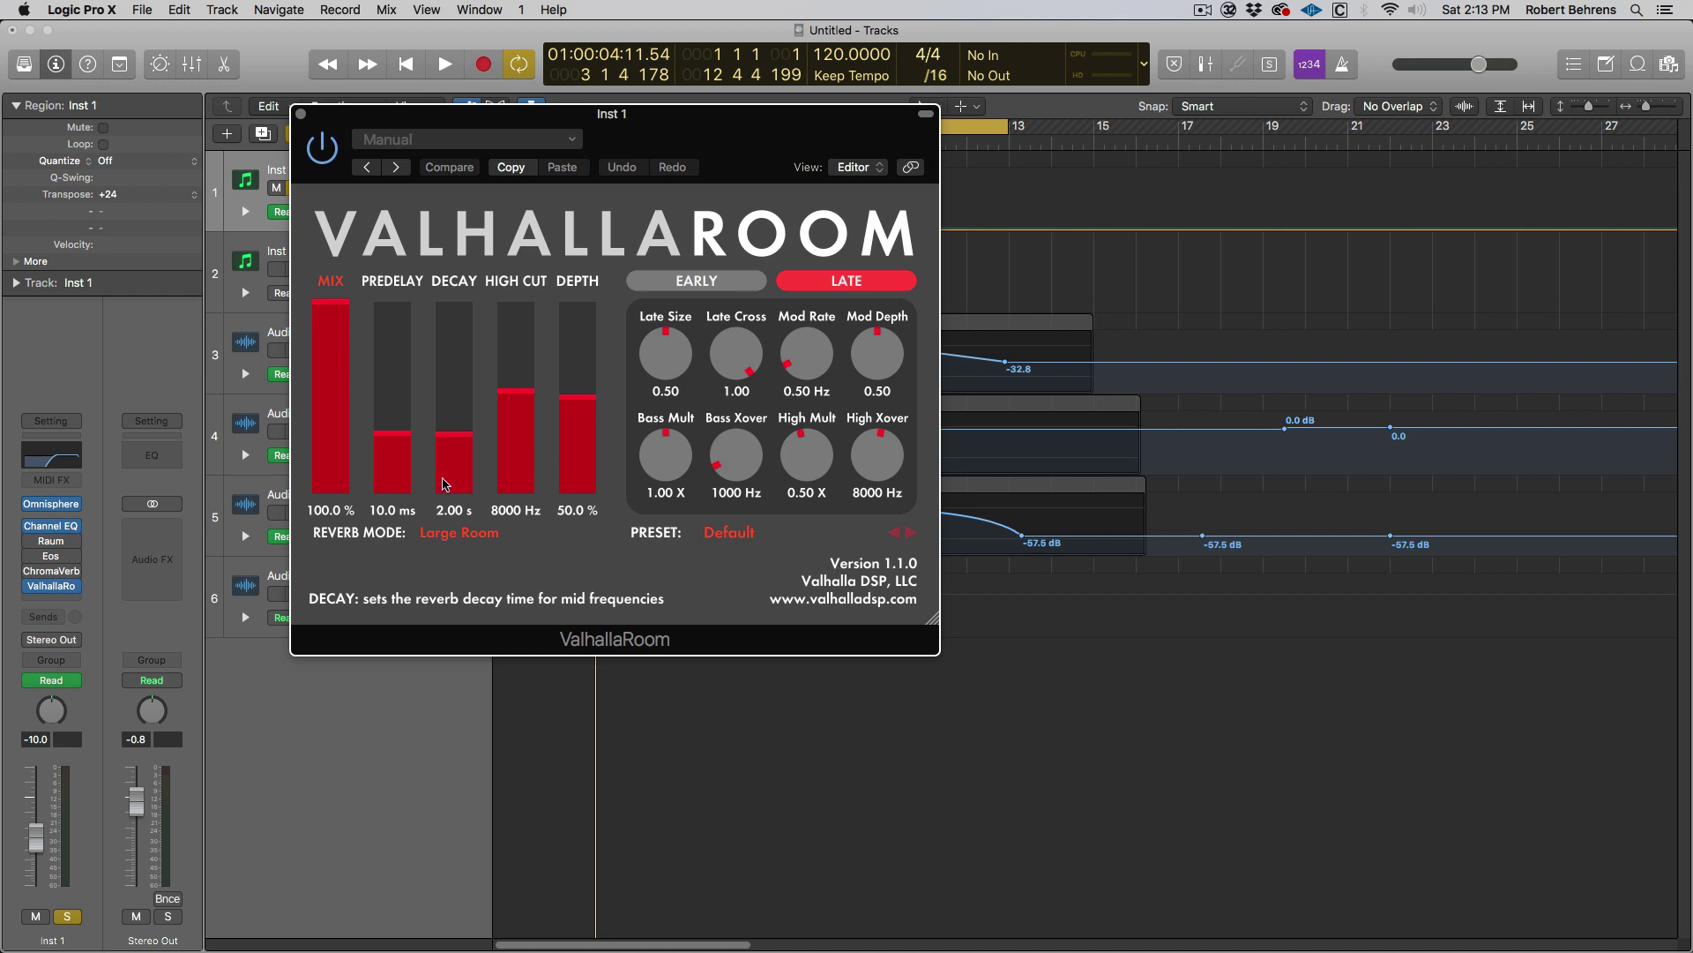
pyautogui.moveTo(470, 440); pyautogui.dragTo(474, 326)
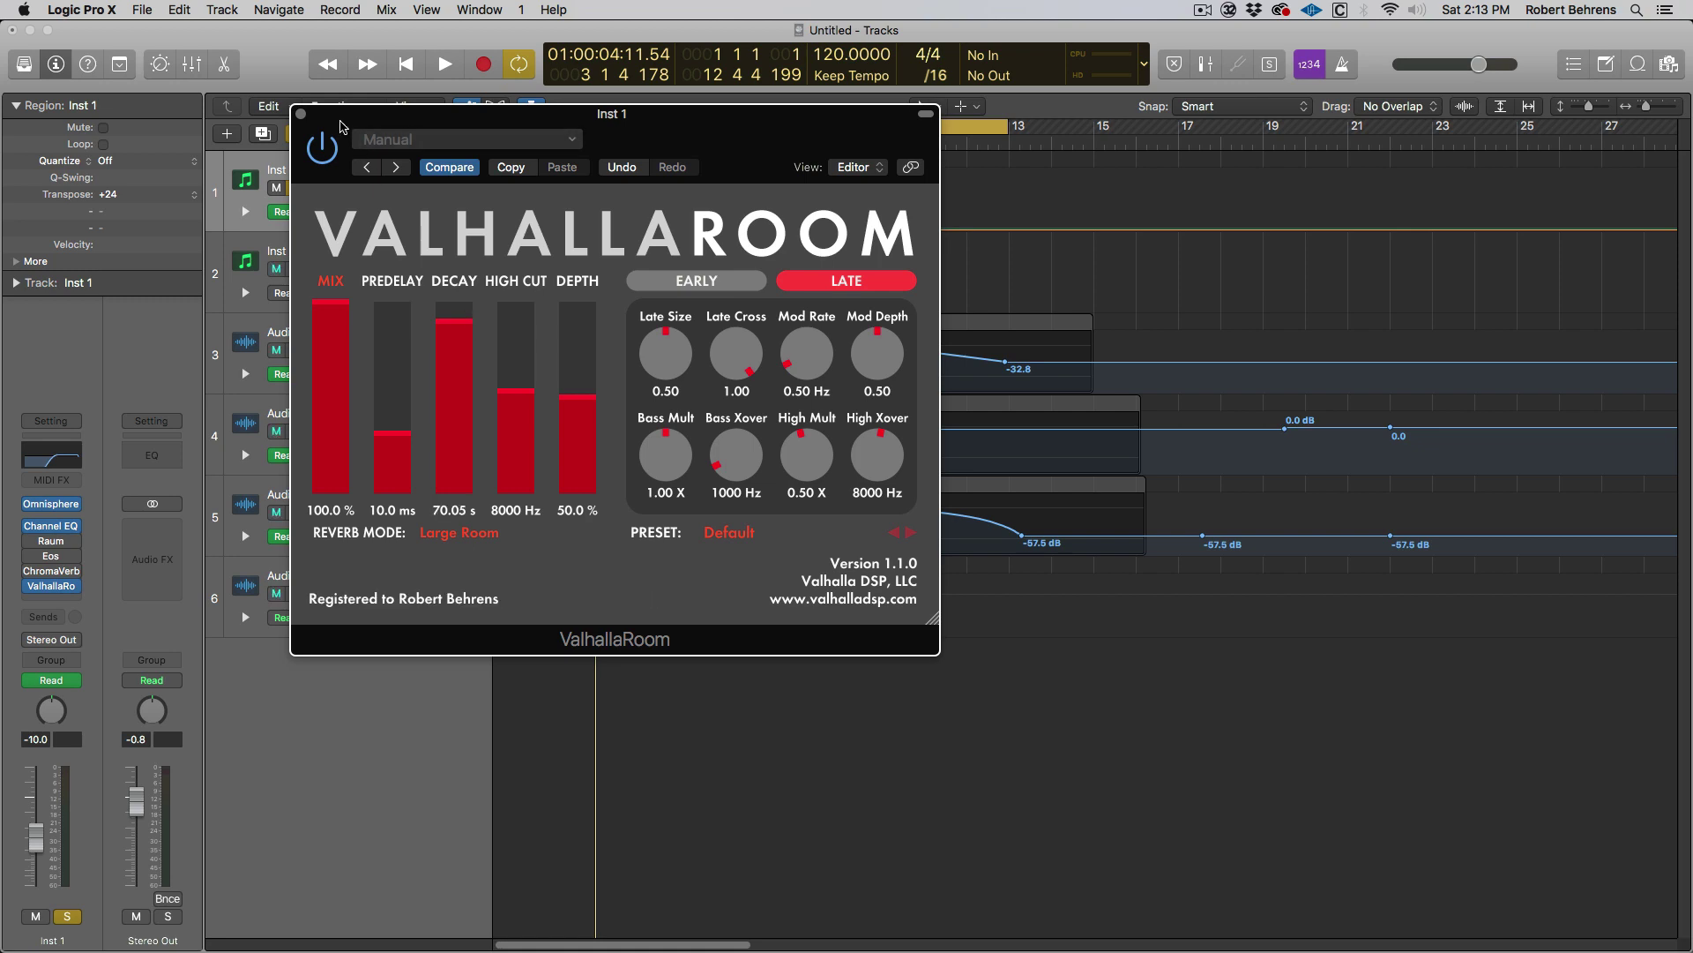
pyautogui.moveTo(476, 114); pyautogui.dragTo(1197, 296)
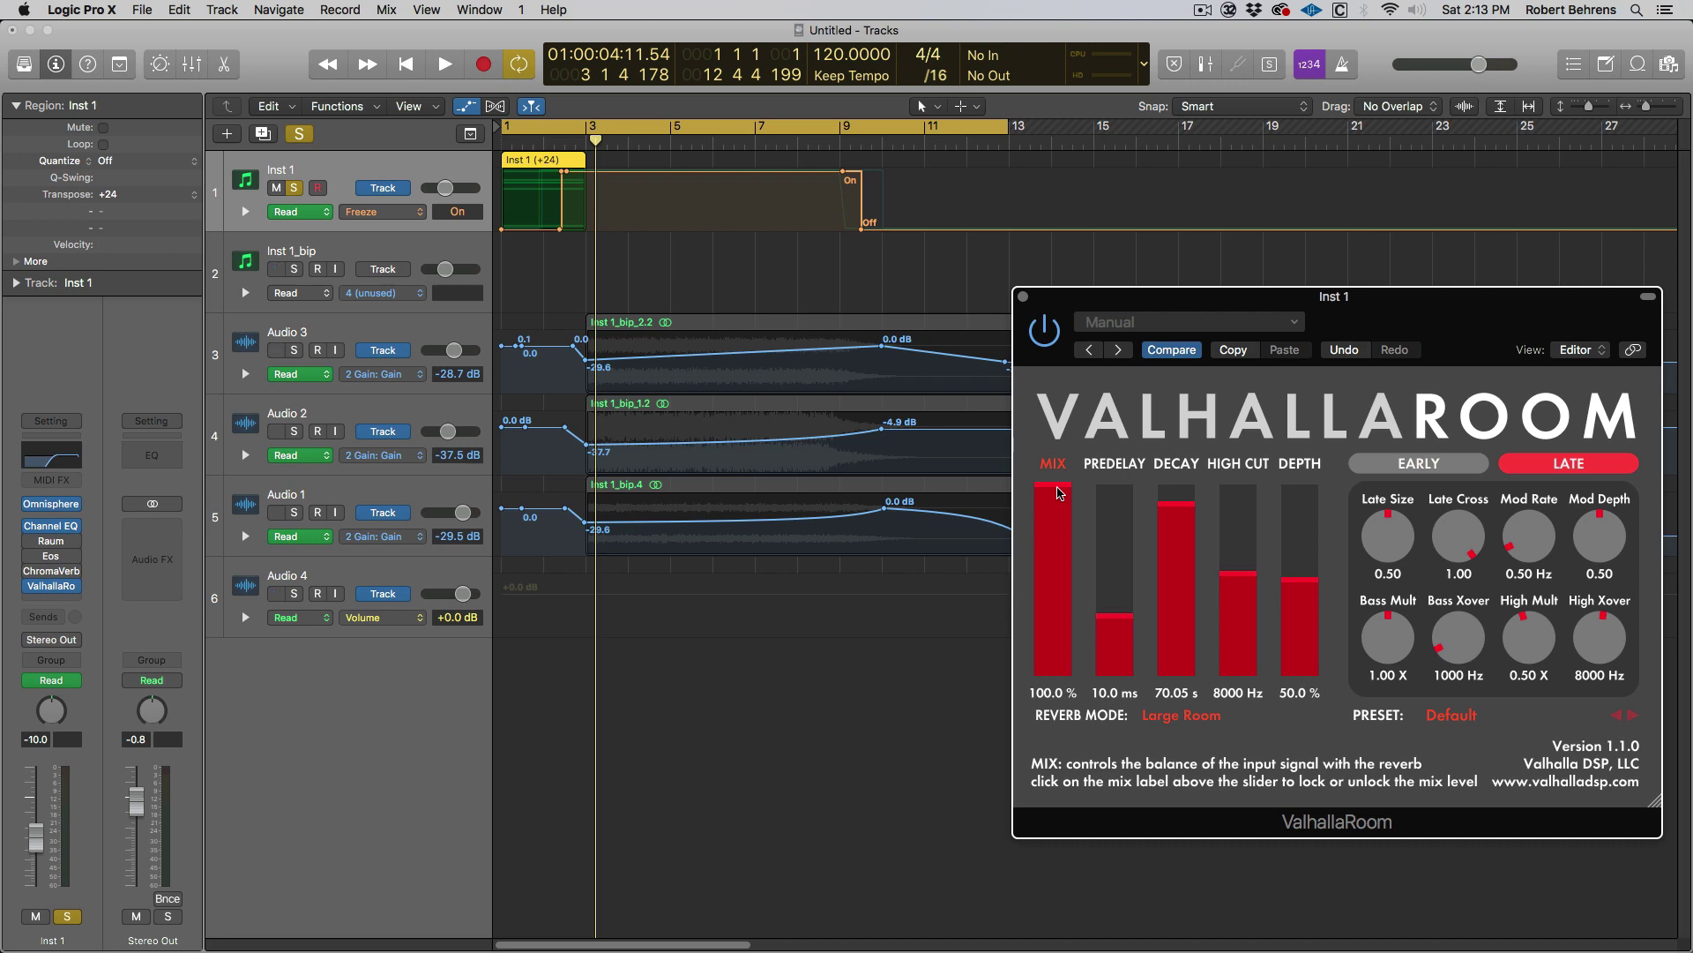
# Step: Set Inst 1's automation to Touch and play from the start, touching ValhallaRoom's mix to write automation at 100%
pyautogui.press('Return')
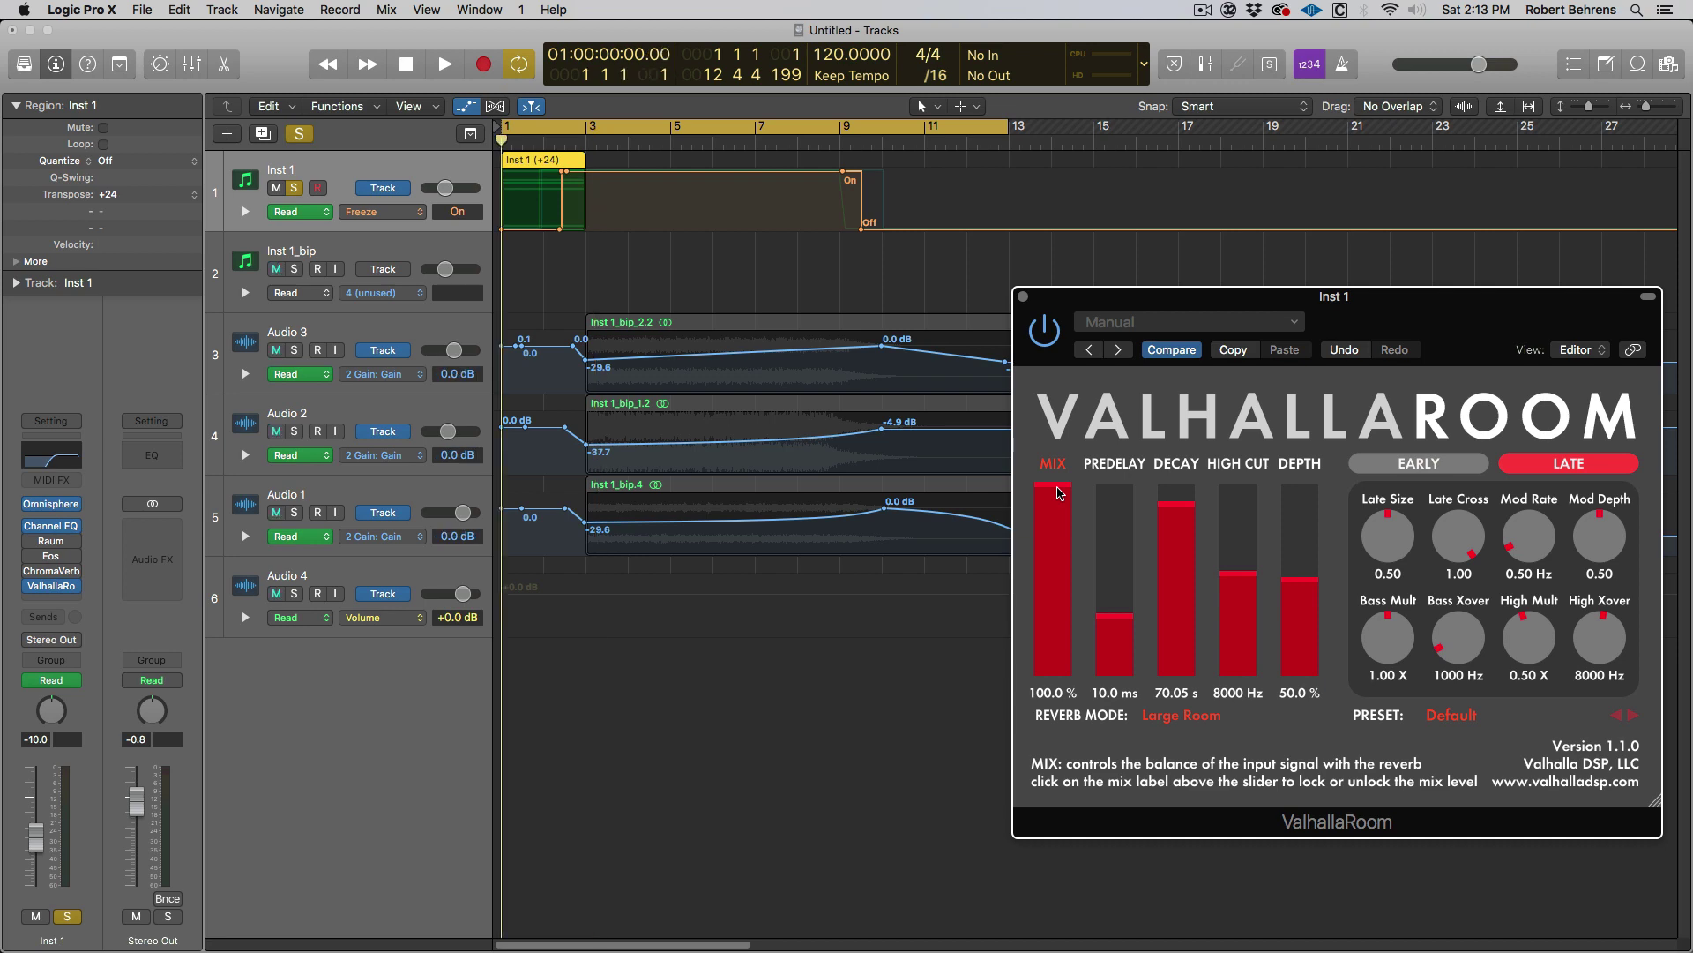
pyautogui.press('ctrl+super+t')
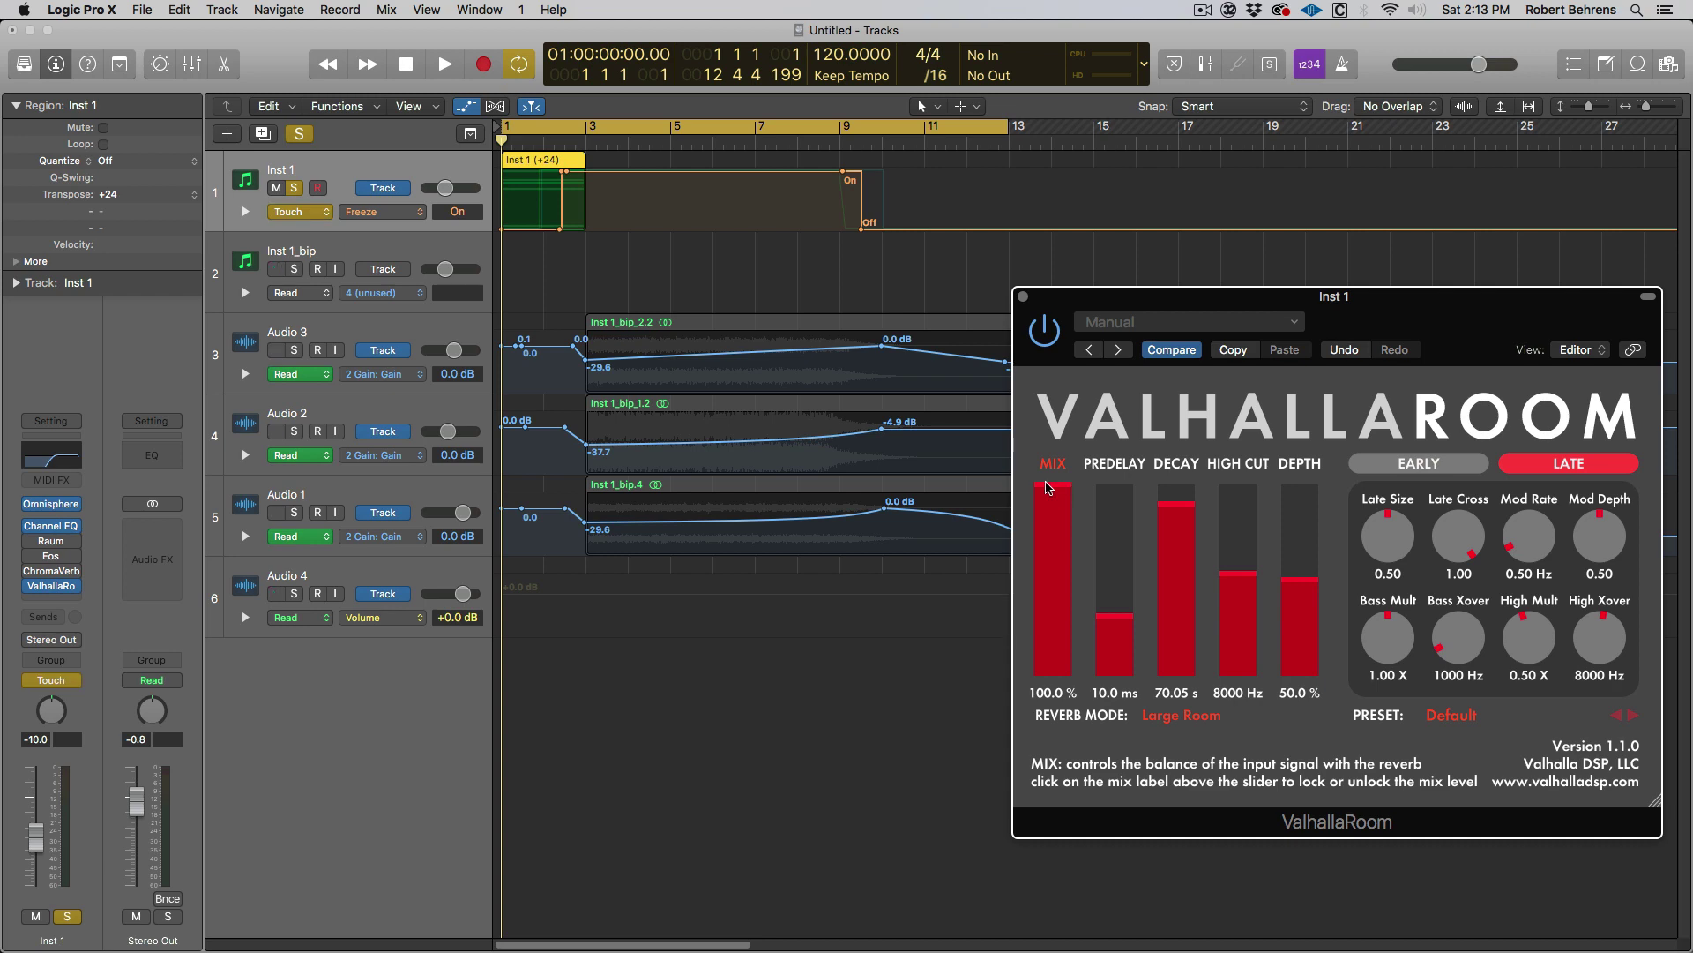
pyautogui.press('space')
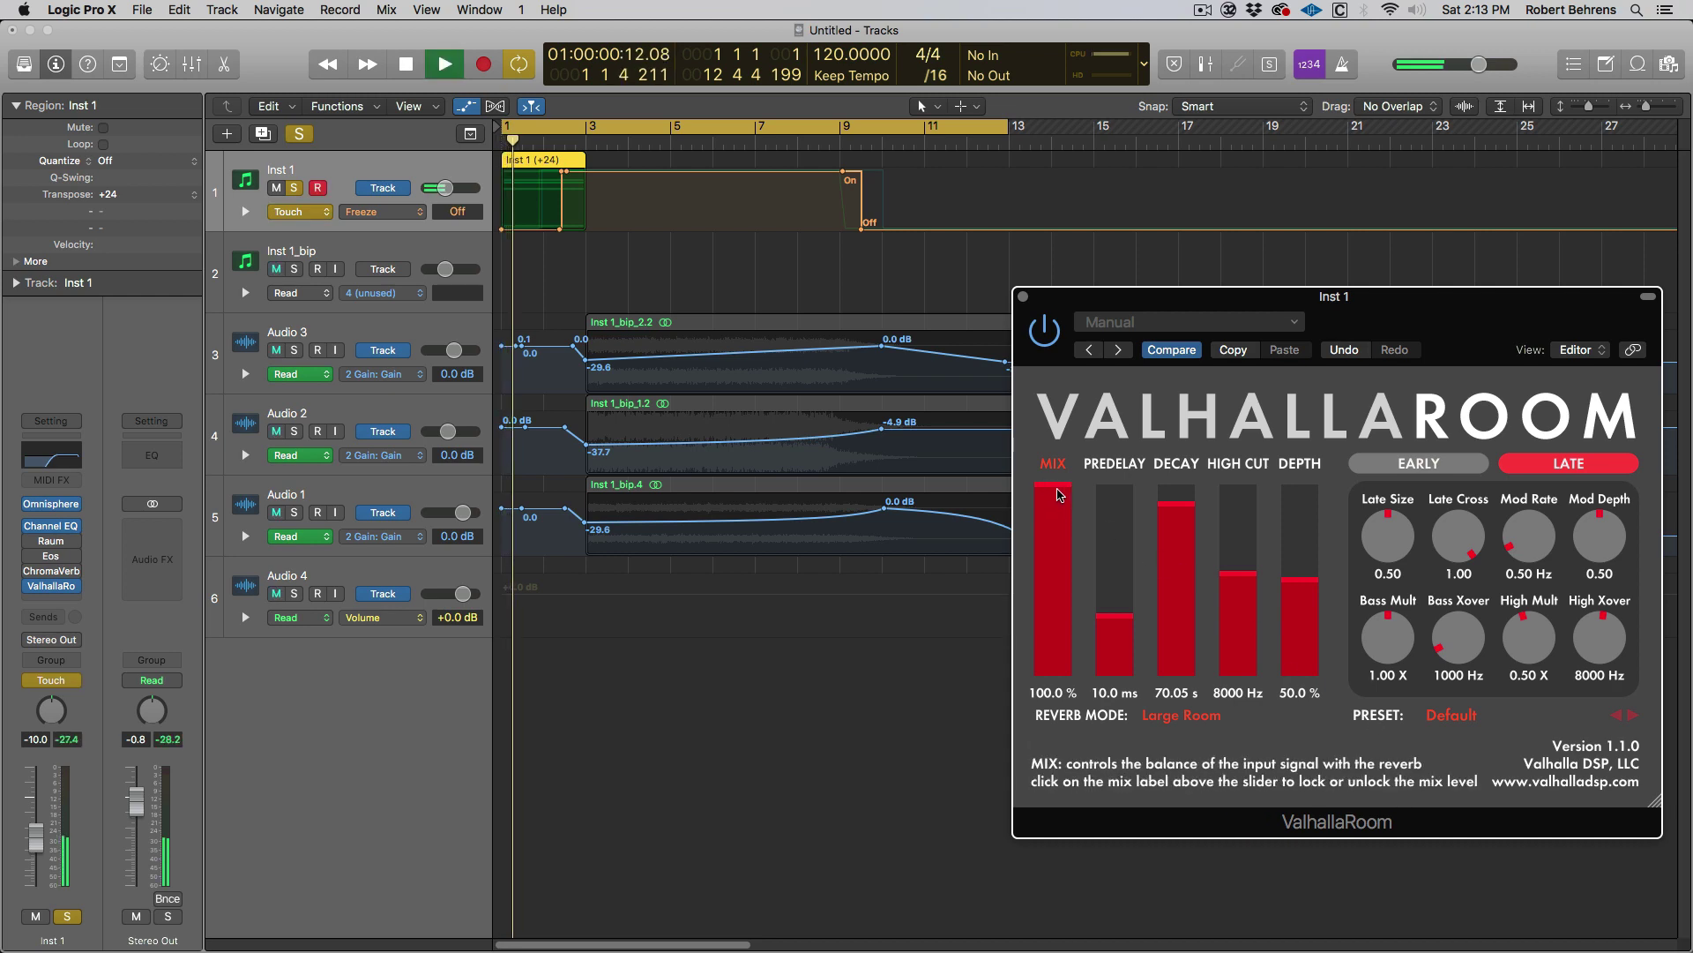
pyautogui.click(1060, 493)
pyautogui.press('space')
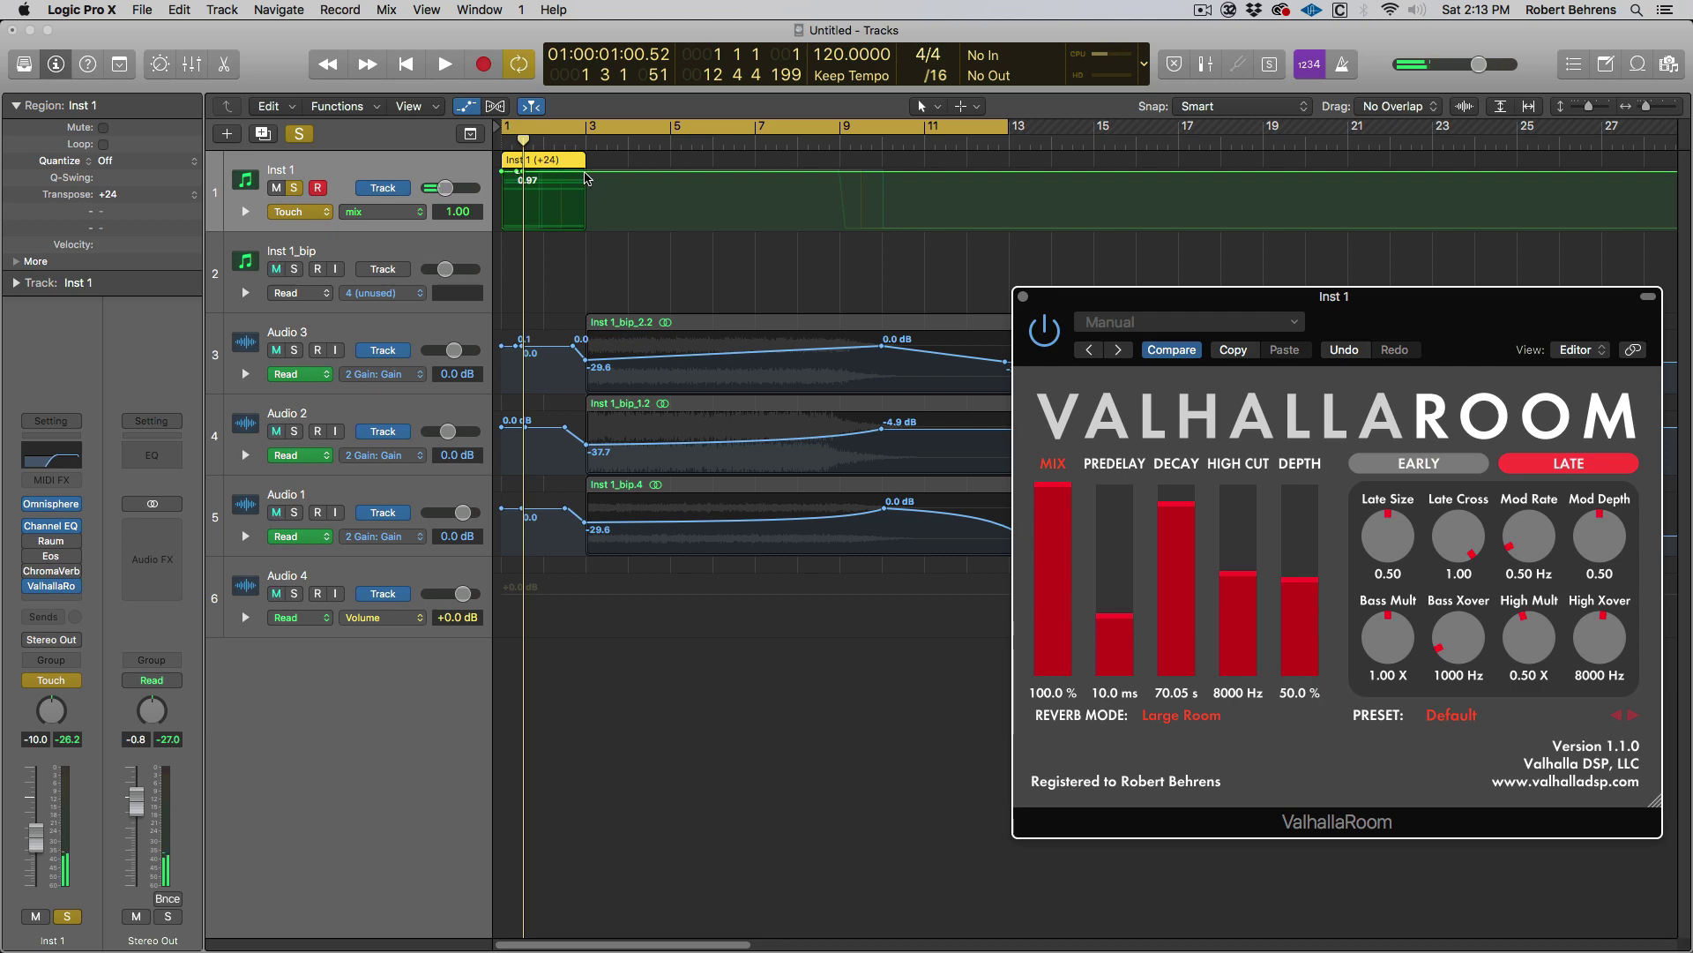
# Step: Hold the mix automation at 1.00 until just before bar 11, drop it to 0.00 at 11 2 3, and audition from the start
pyautogui.click(586, 177)
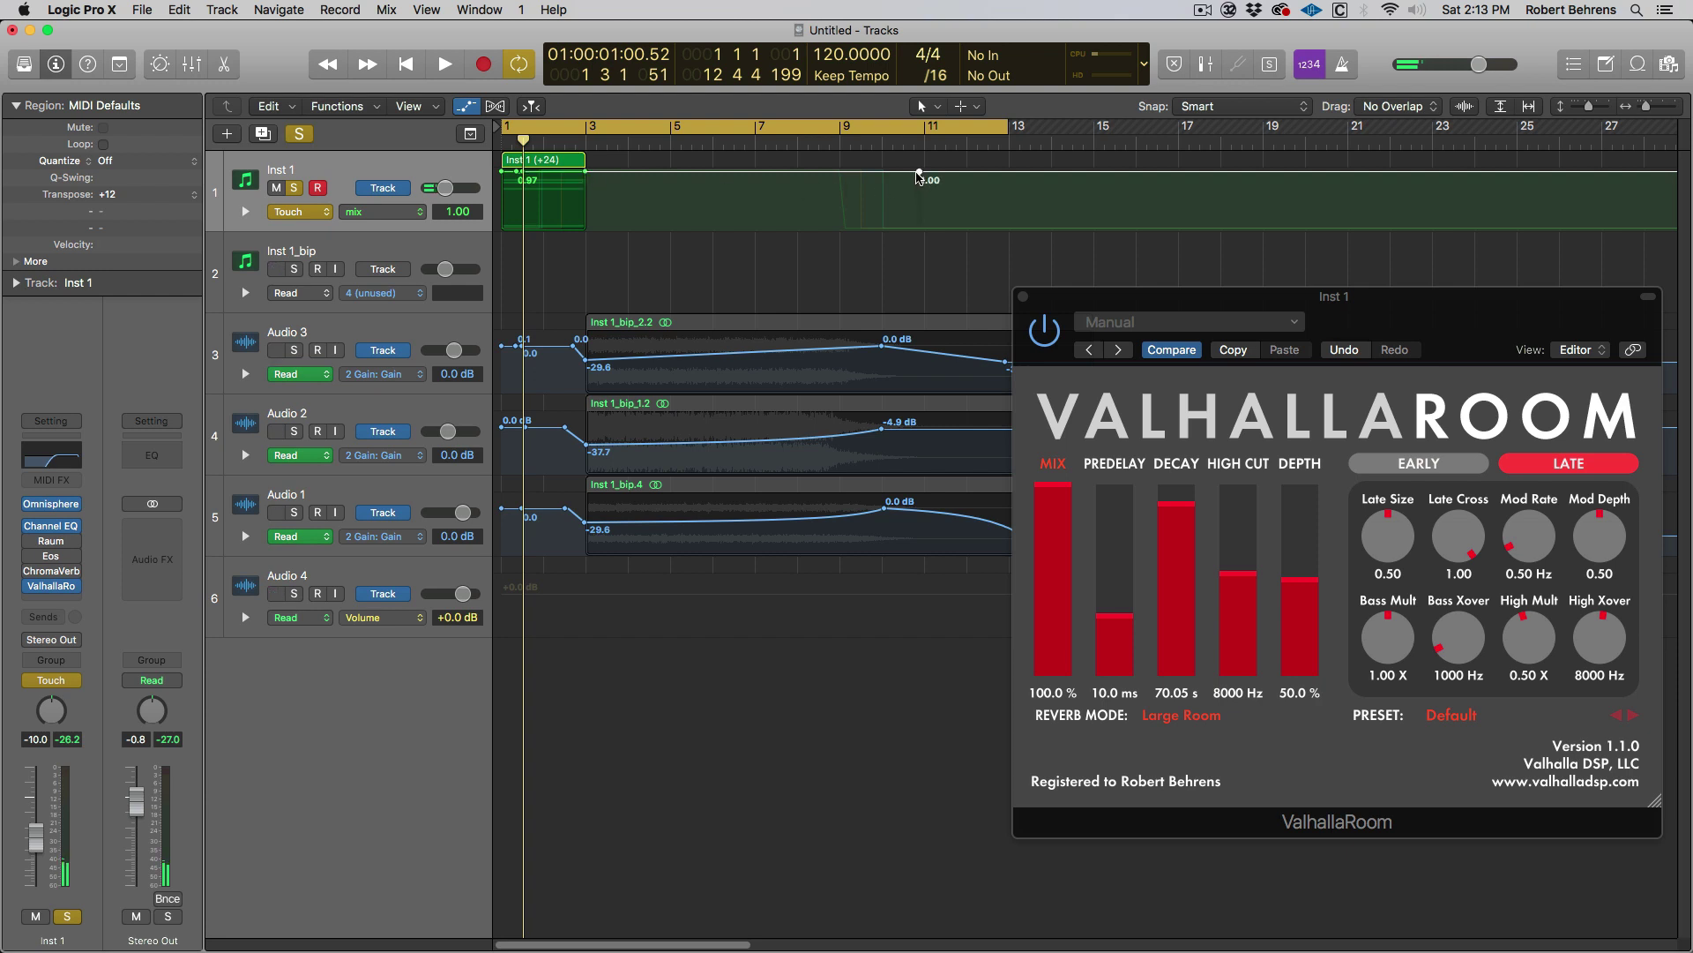
pyautogui.moveTo(943, 174); pyautogui.dragTo(943, 229)
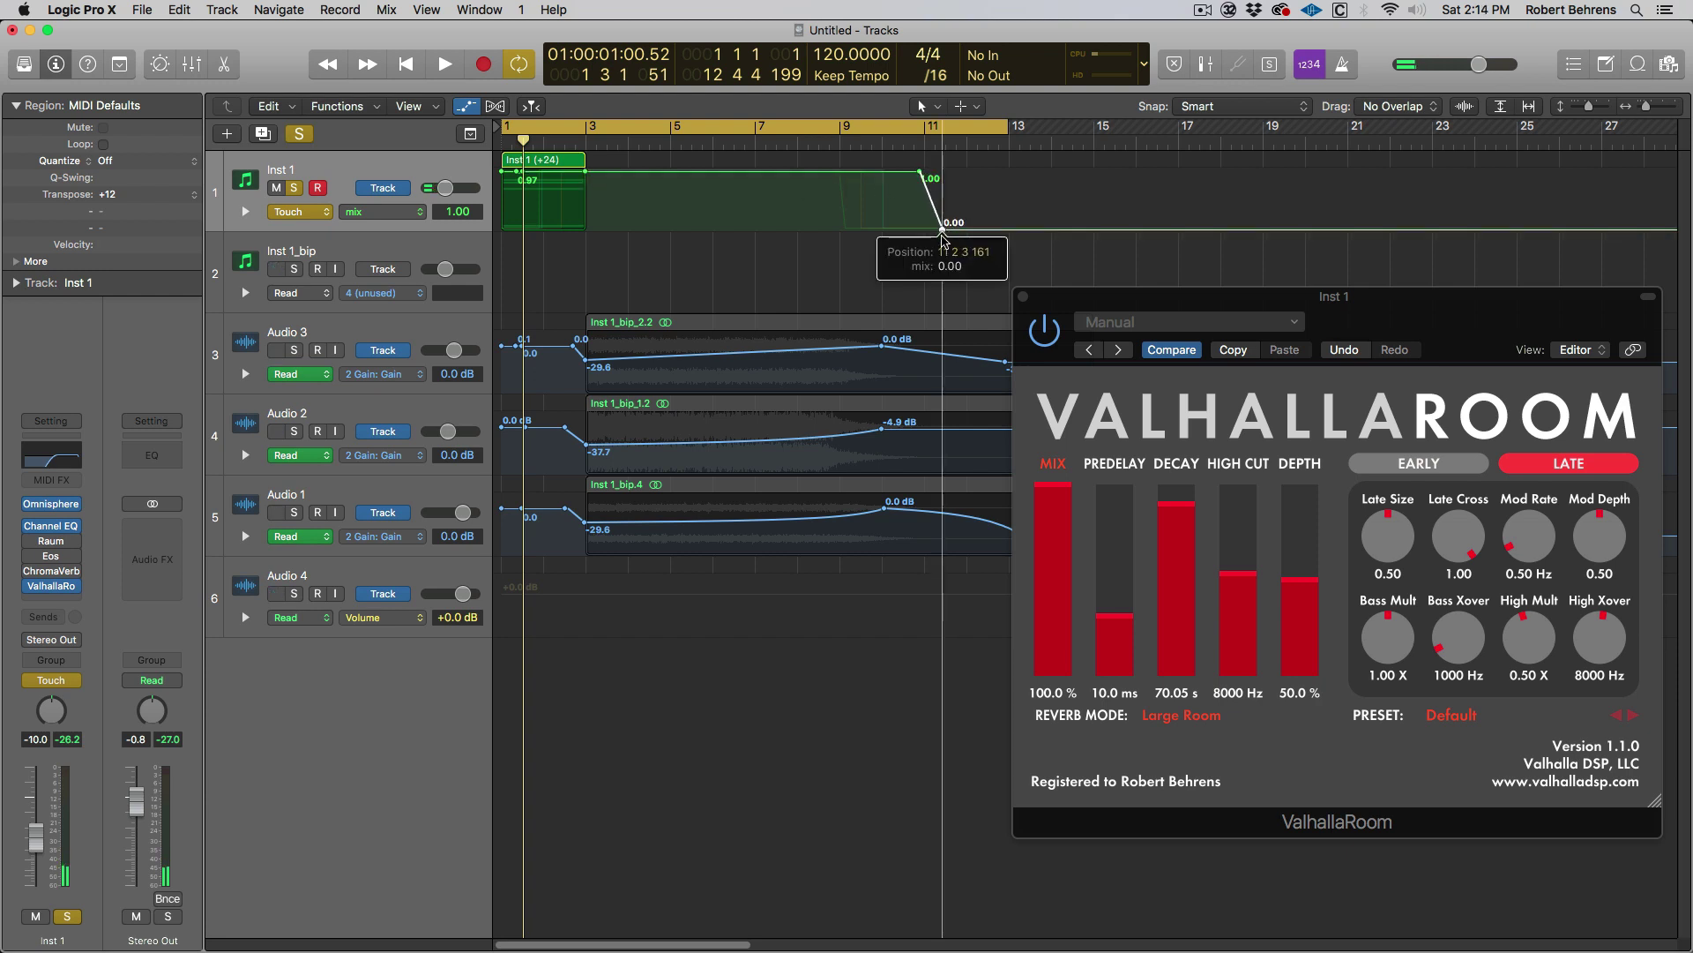
pyautogui.click(967, 145)
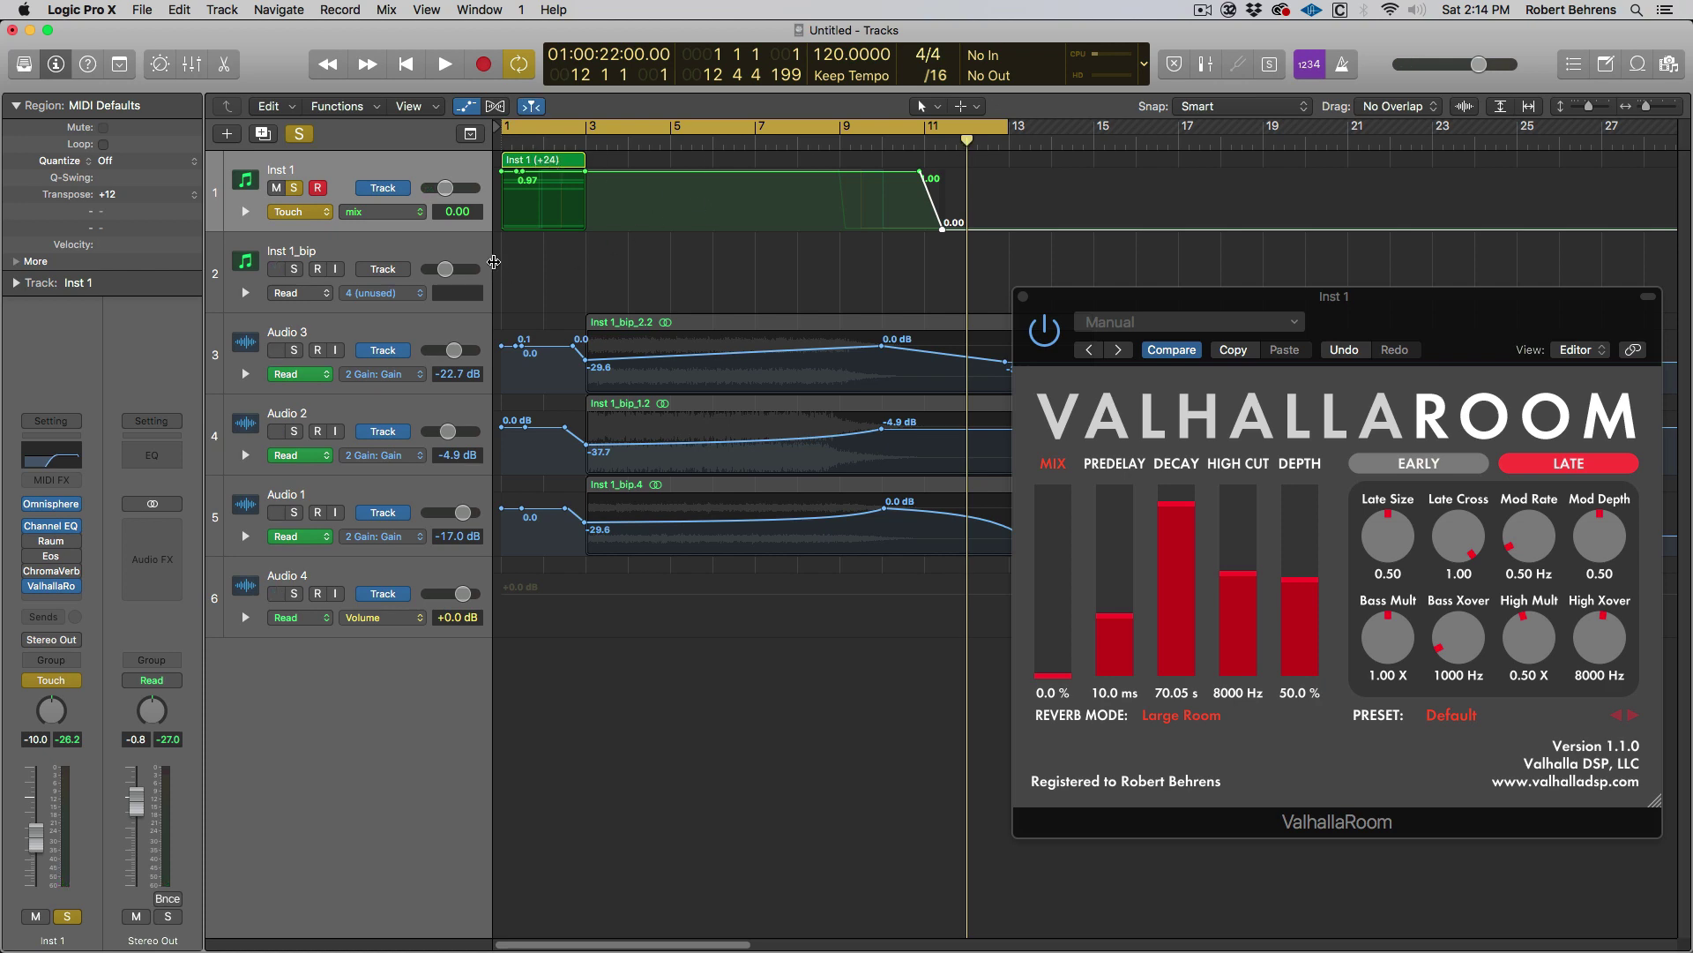
pyautogui.press('Return')
pyautogui.press('space')
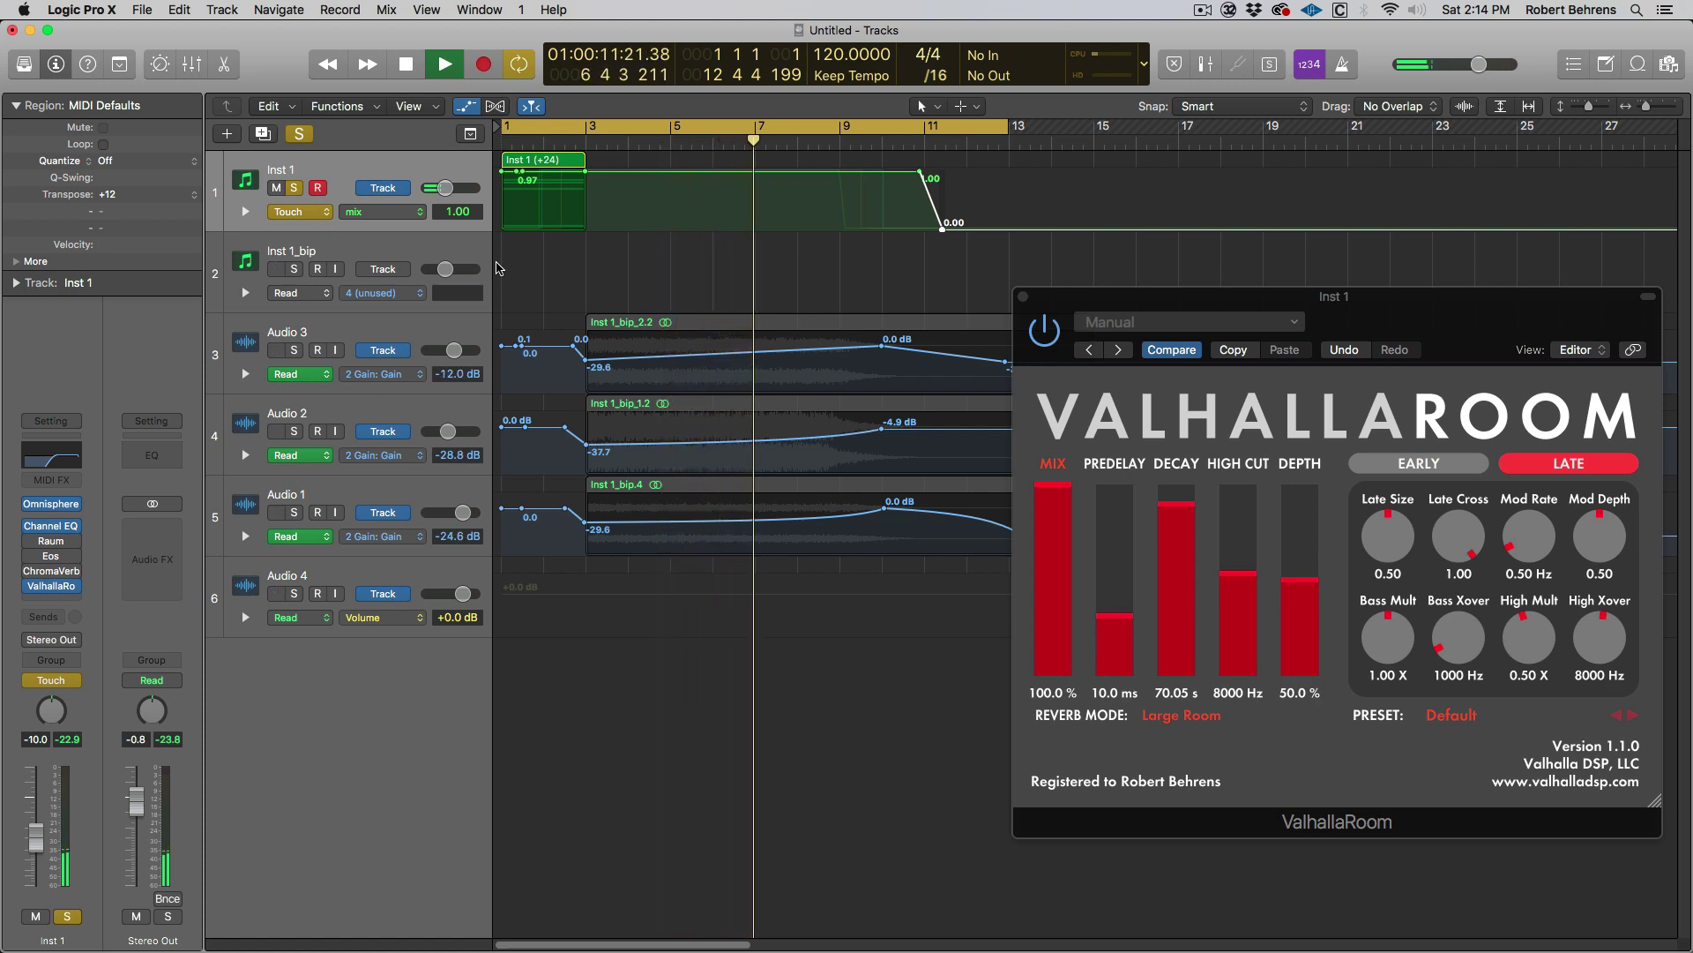
pyautogui.press('space')
# Step: Set ValhallaRoom's decay to 100 s, raise Inst 1's volume to -6.4 dB, and play from the start
pyautogui.moveTo(1180, 515); pyautogui.dragTo(1184, 447)
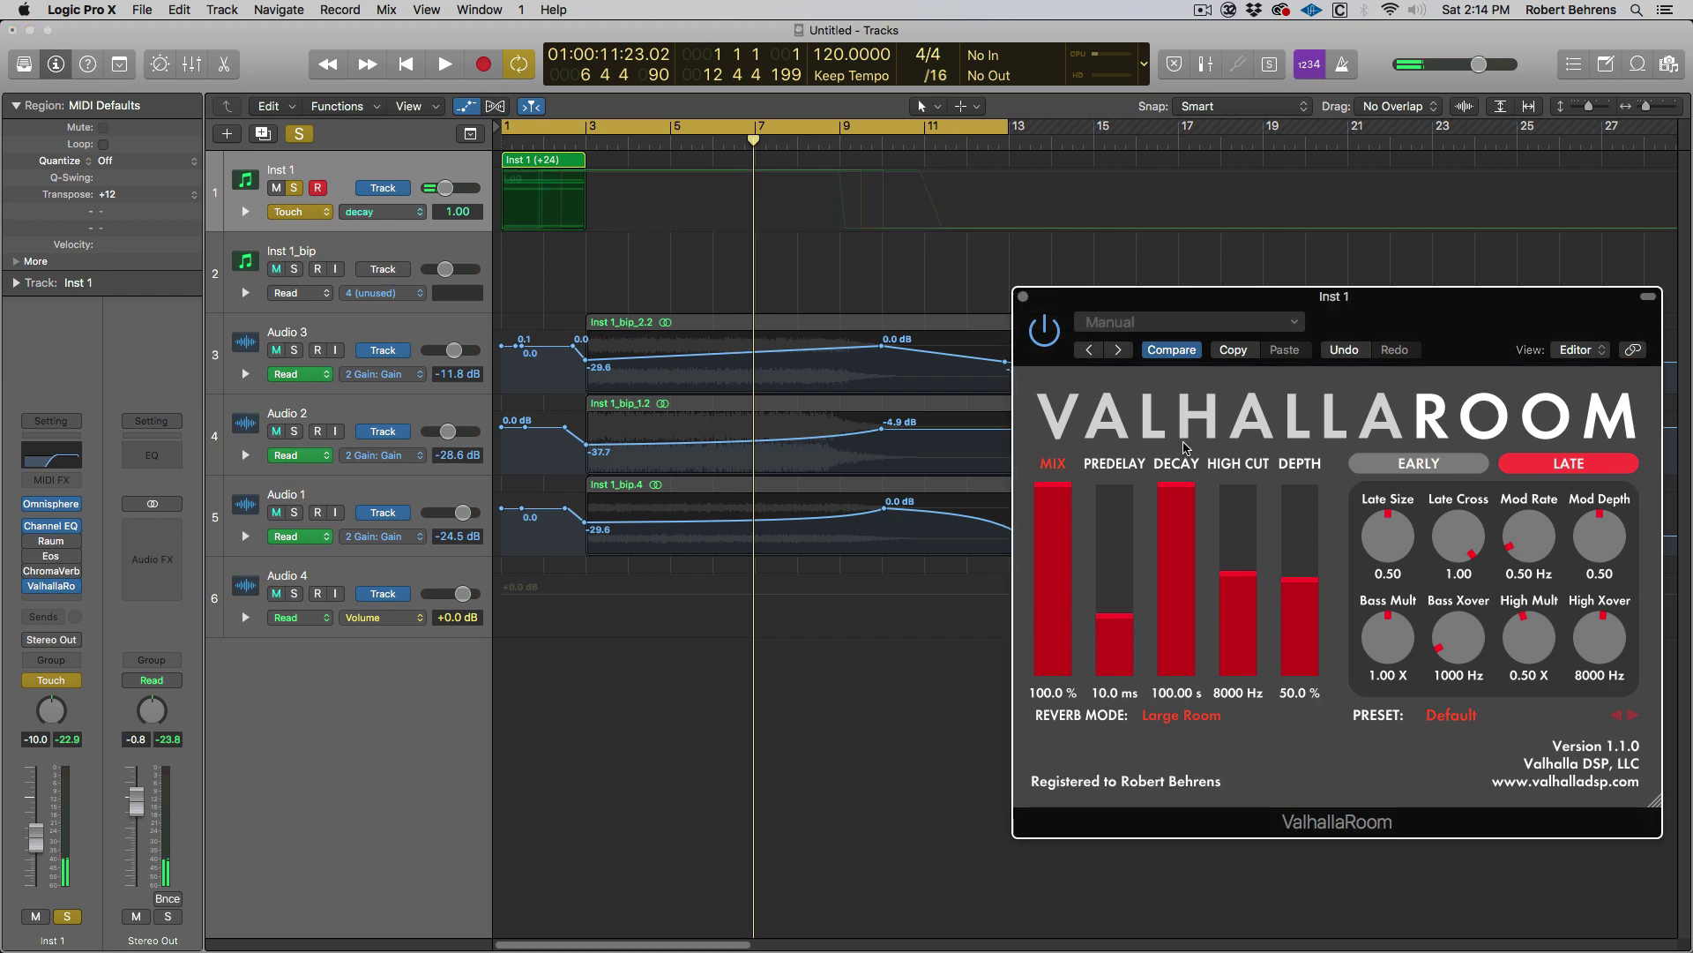
pyautogui.press('Return')
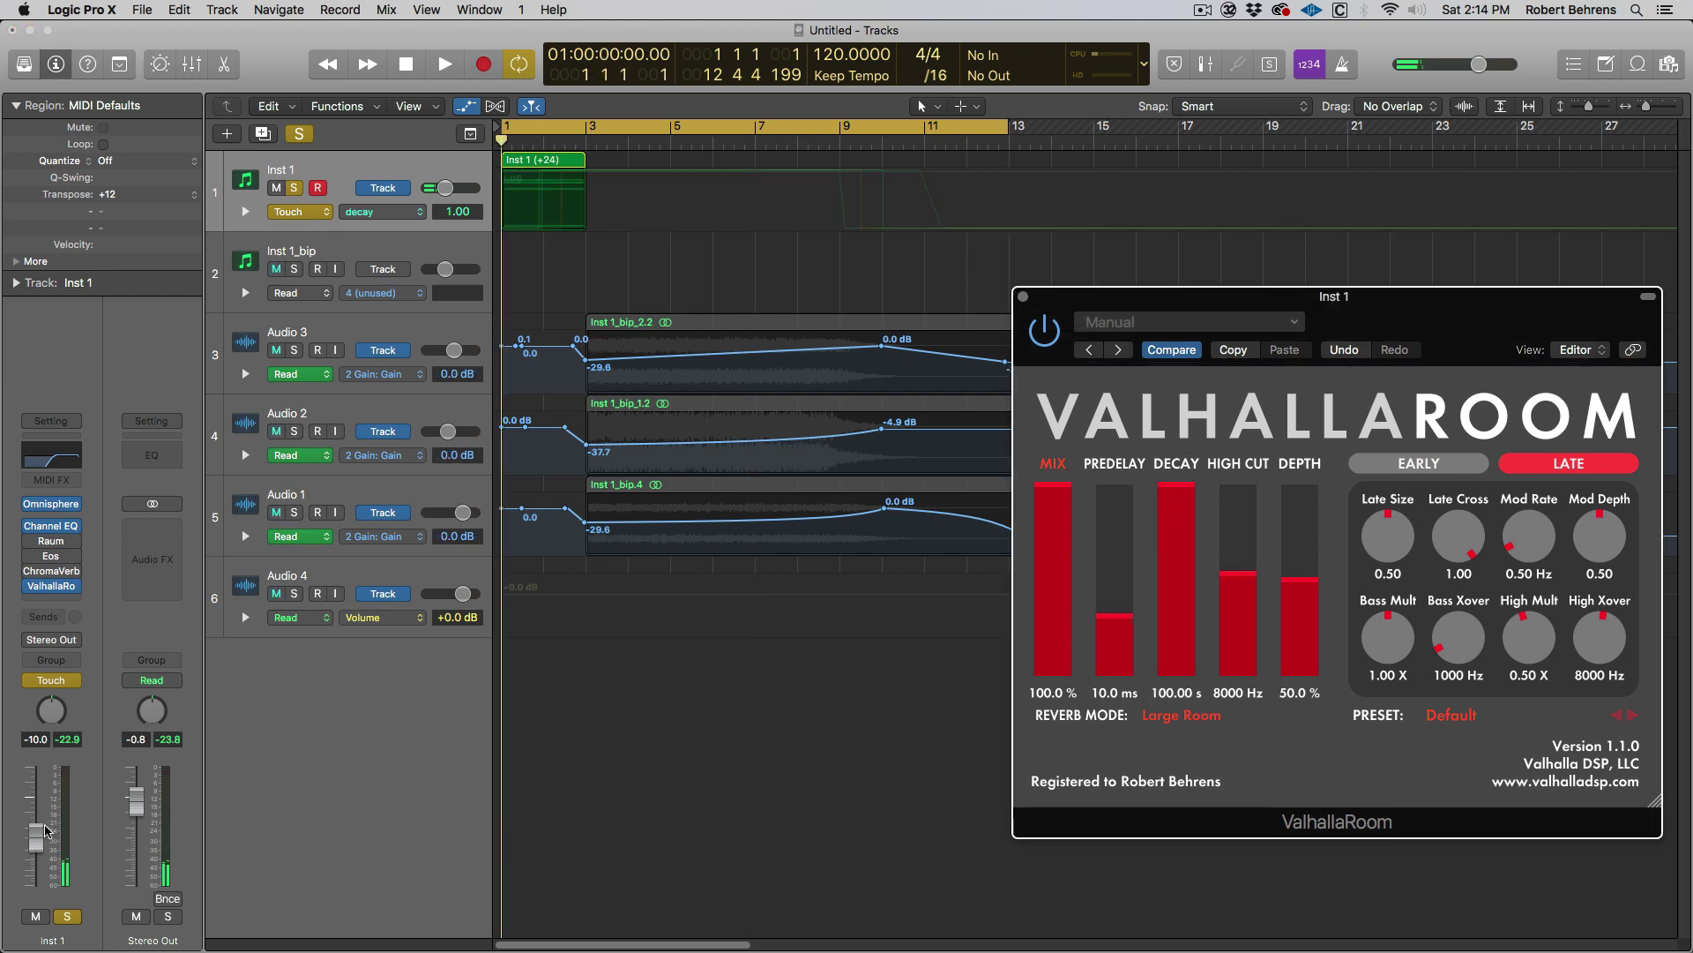
pyautogui.moveTo(46, 829); pyautogui.dragTo(38, 820)
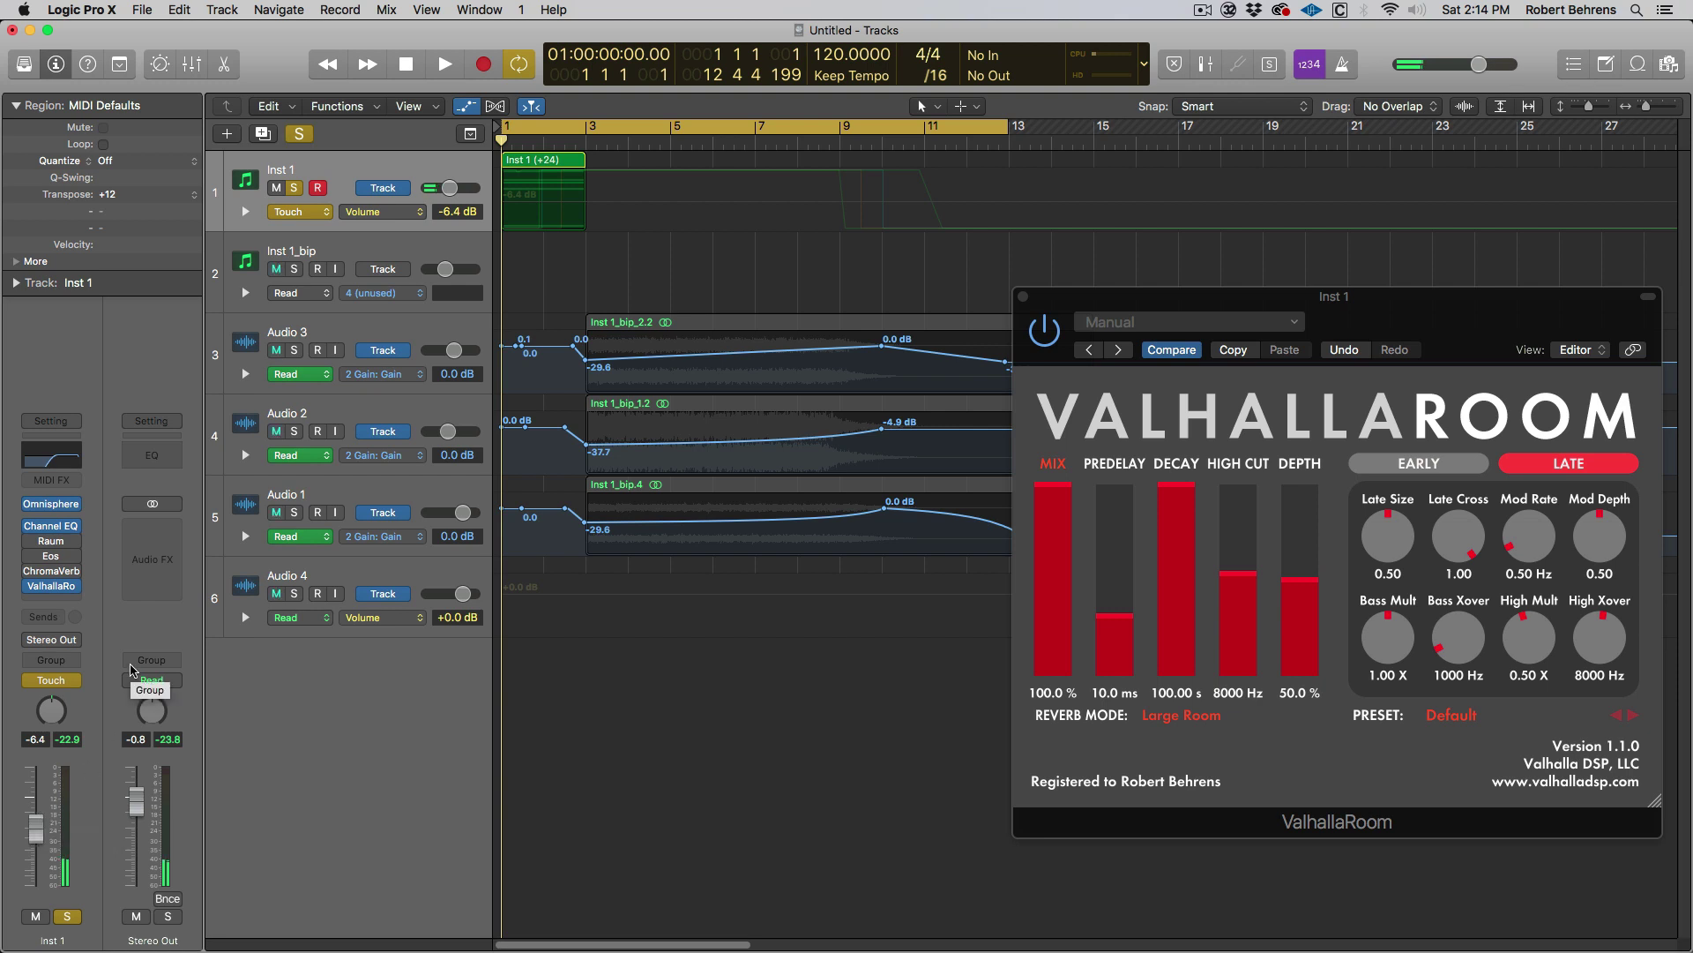
pyautogui.press('space')
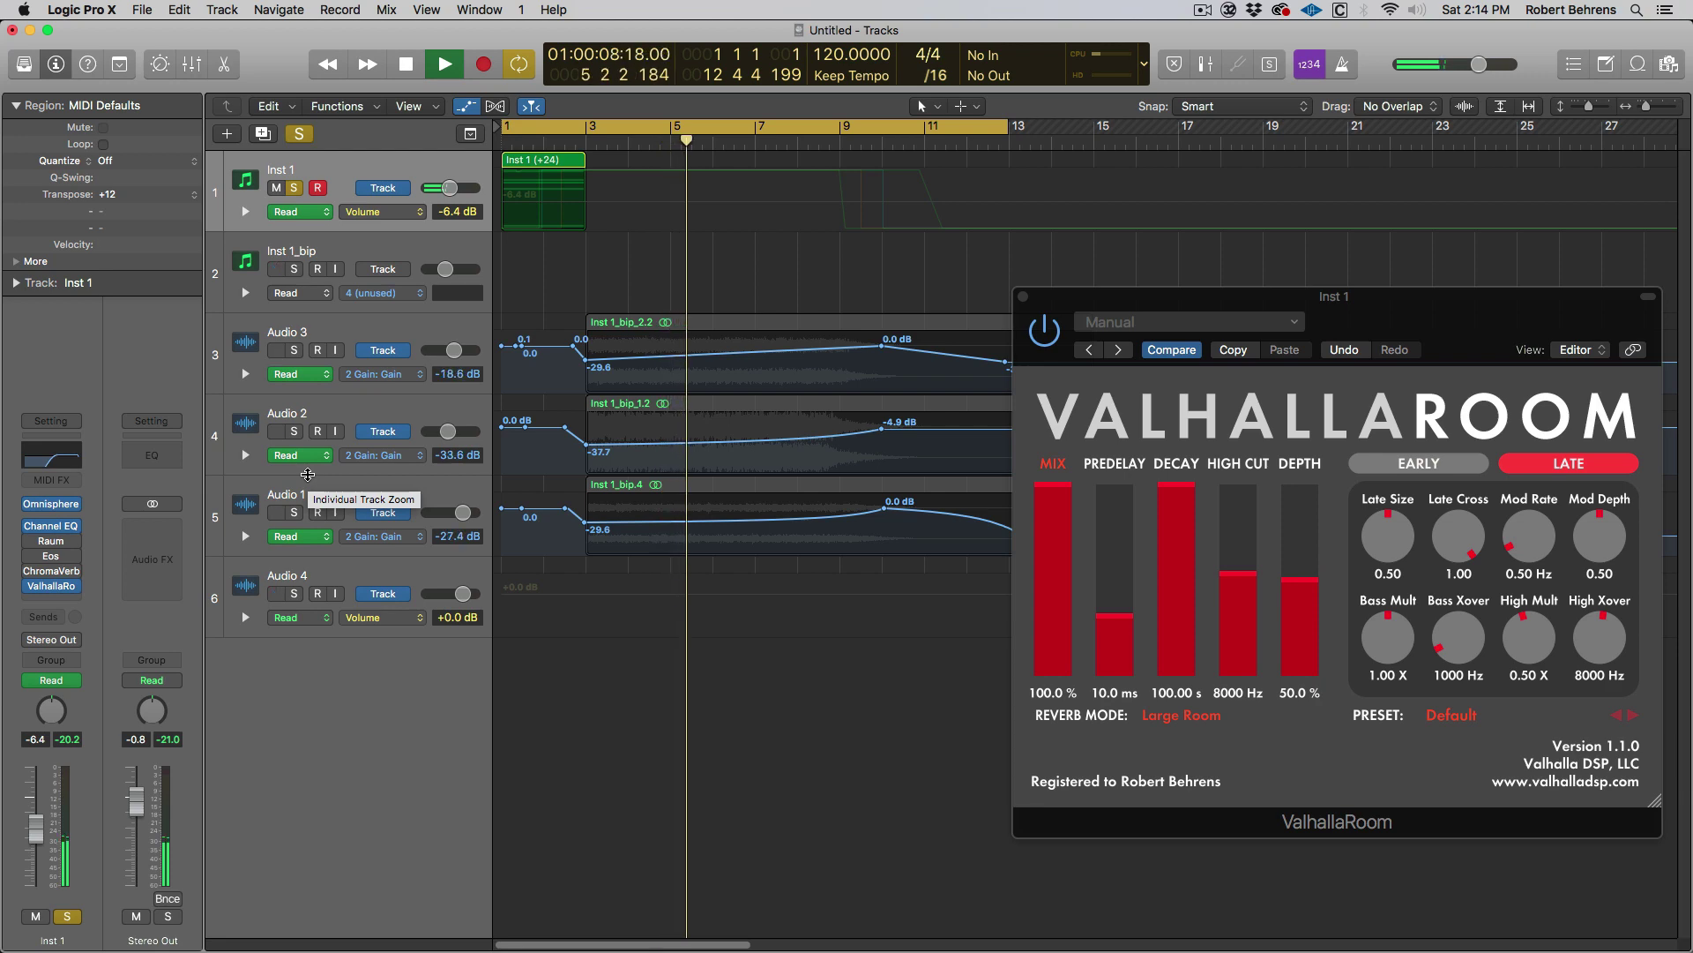
# Step: Stretch ValhallaRoom's mix automation fade on Inst 1 from bar 11 to between bars 14 and 15, and extend the cycle to bar 16
pyautogui.click(415, 212)
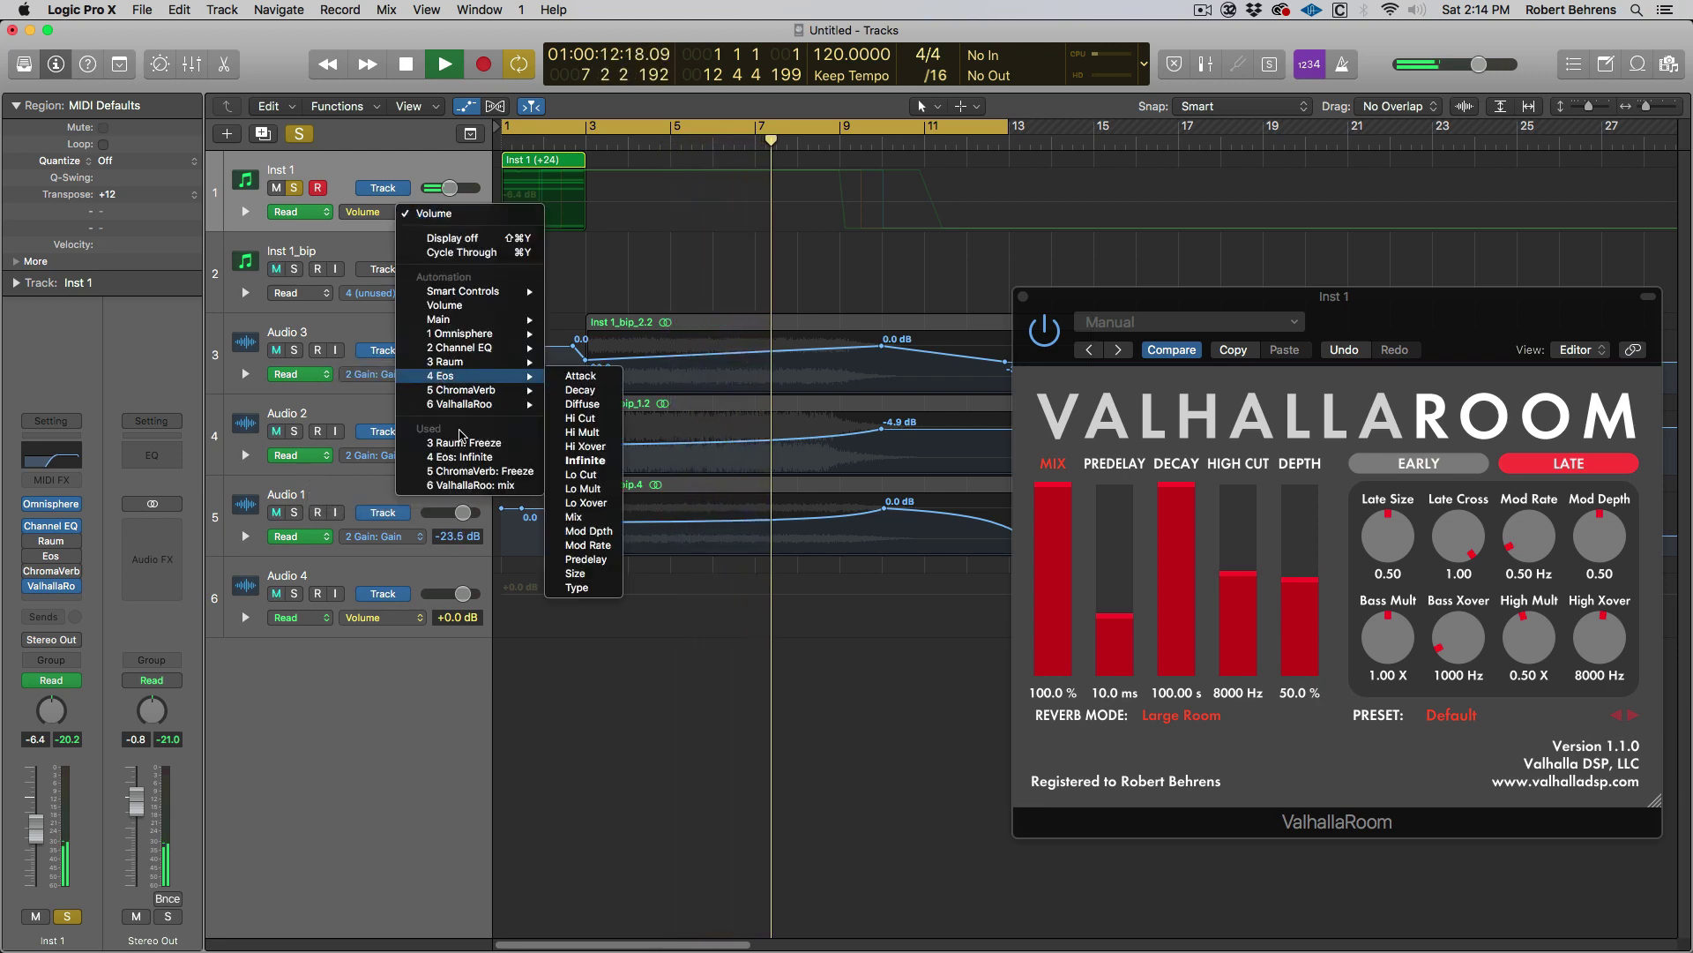
pyautogui.click(481, 486)
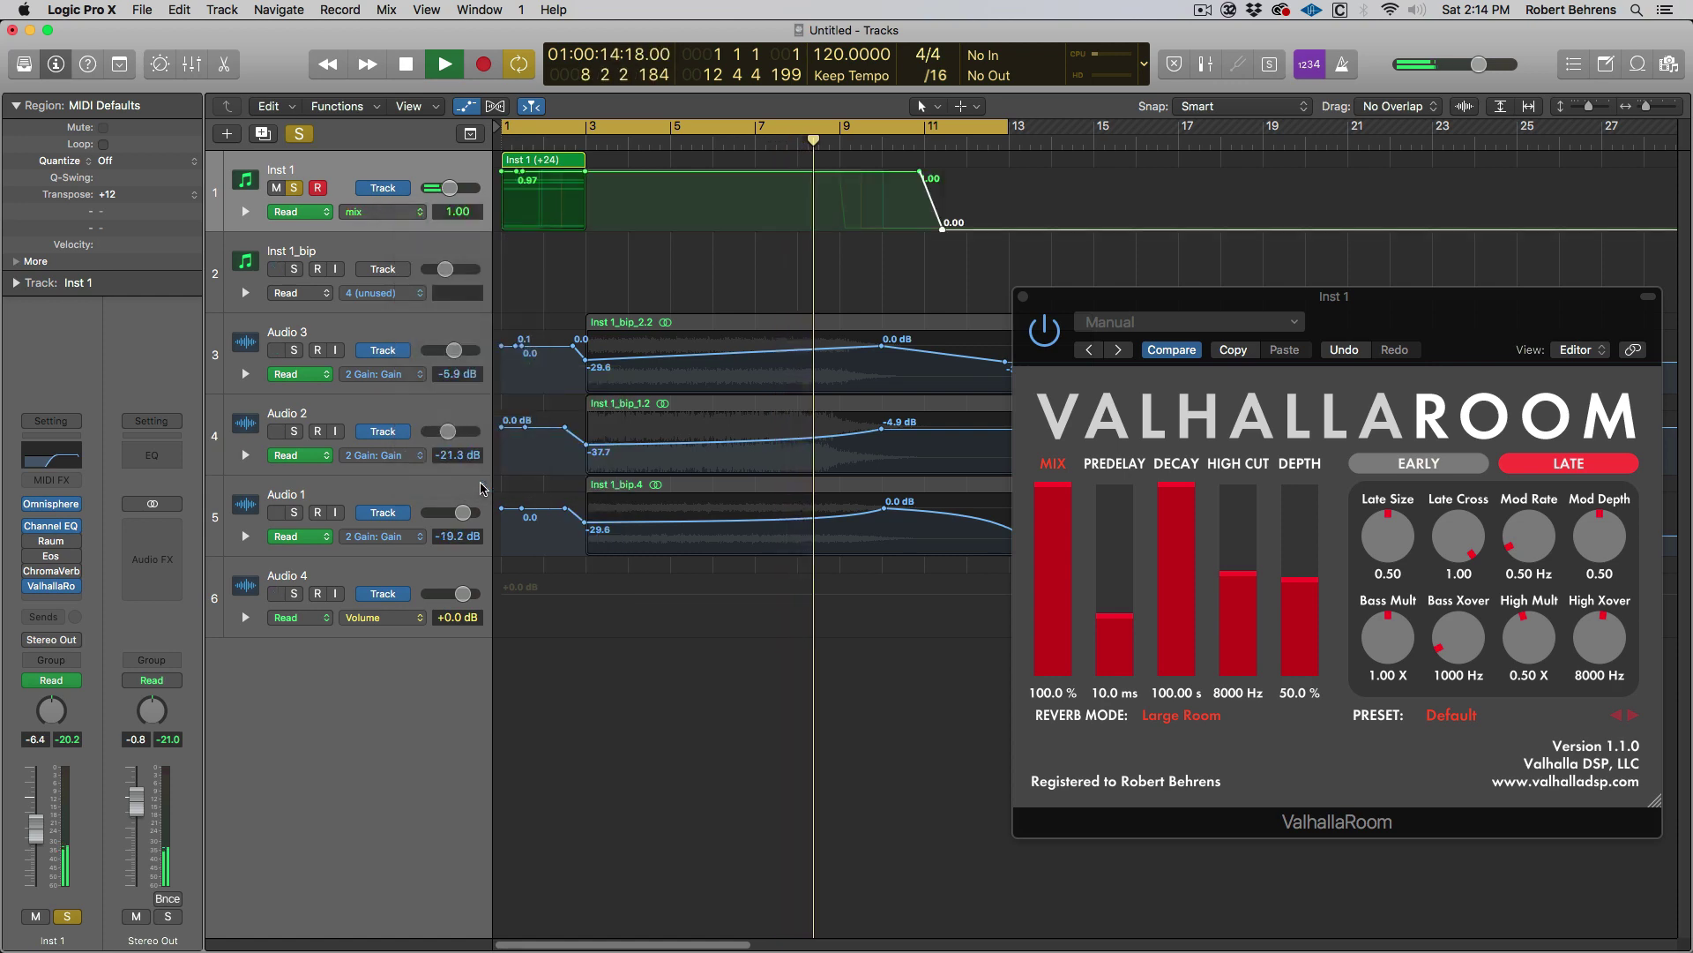
pyautogui.moveTo(921, 179); pyautogui.dragTo(861, 177)
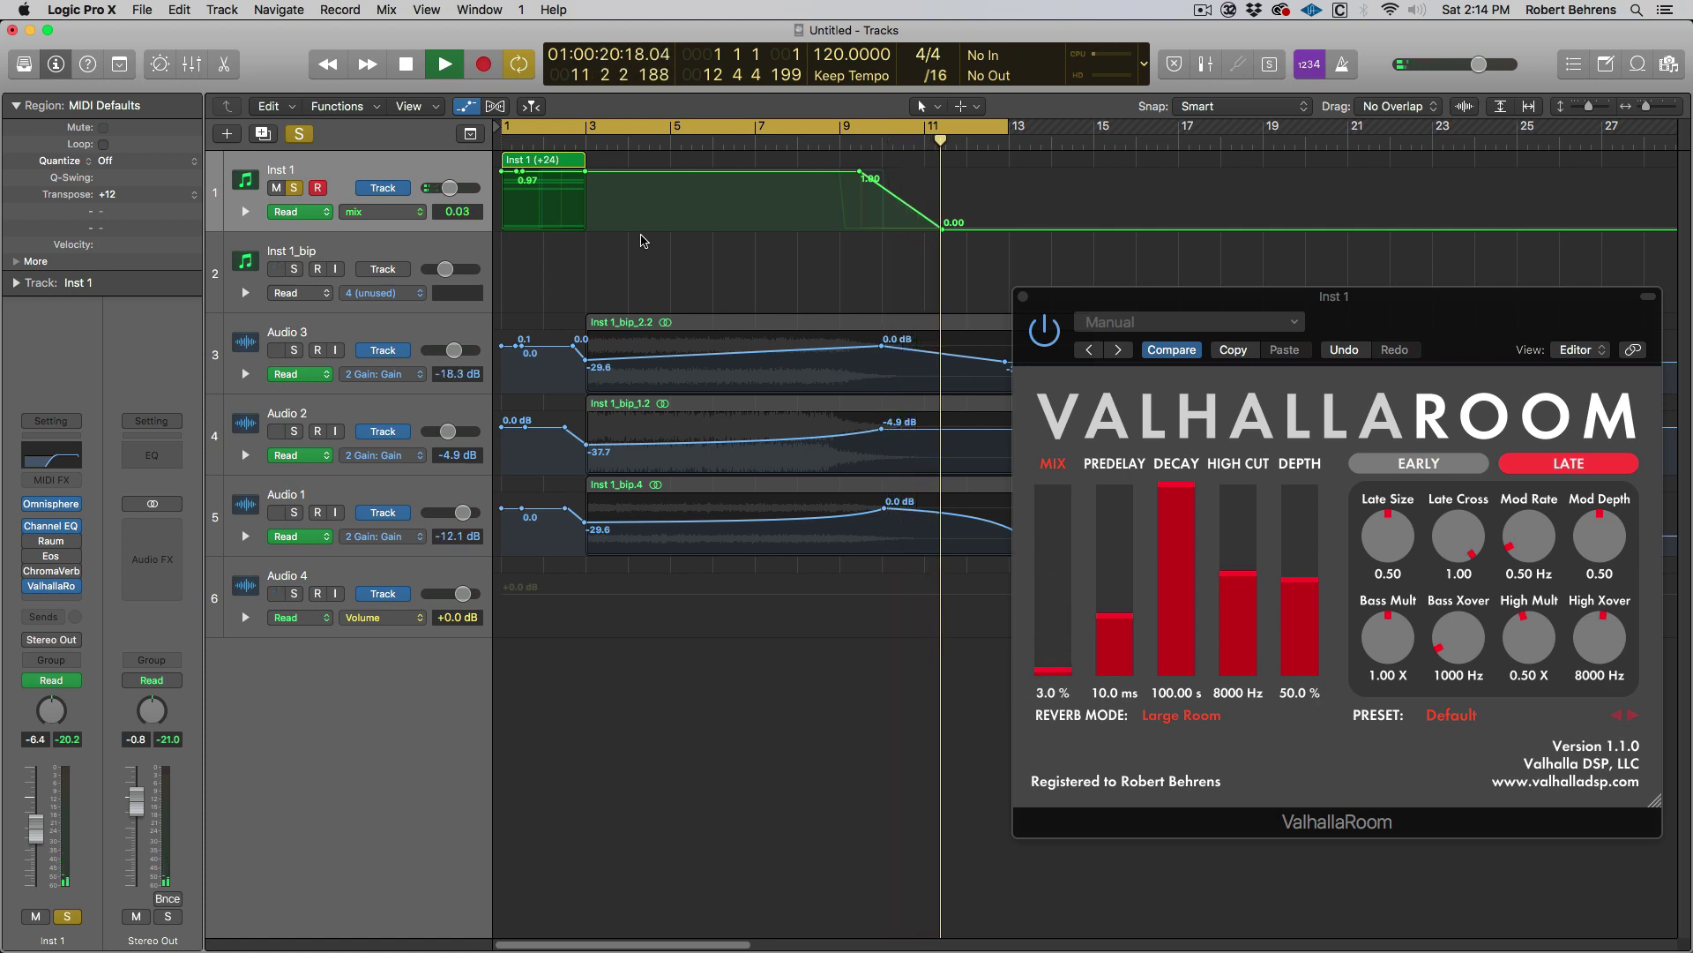
pyautogui.press('space')
pyautogui.moveTo(861, 177); pyautogui.dragTo(925, 172)
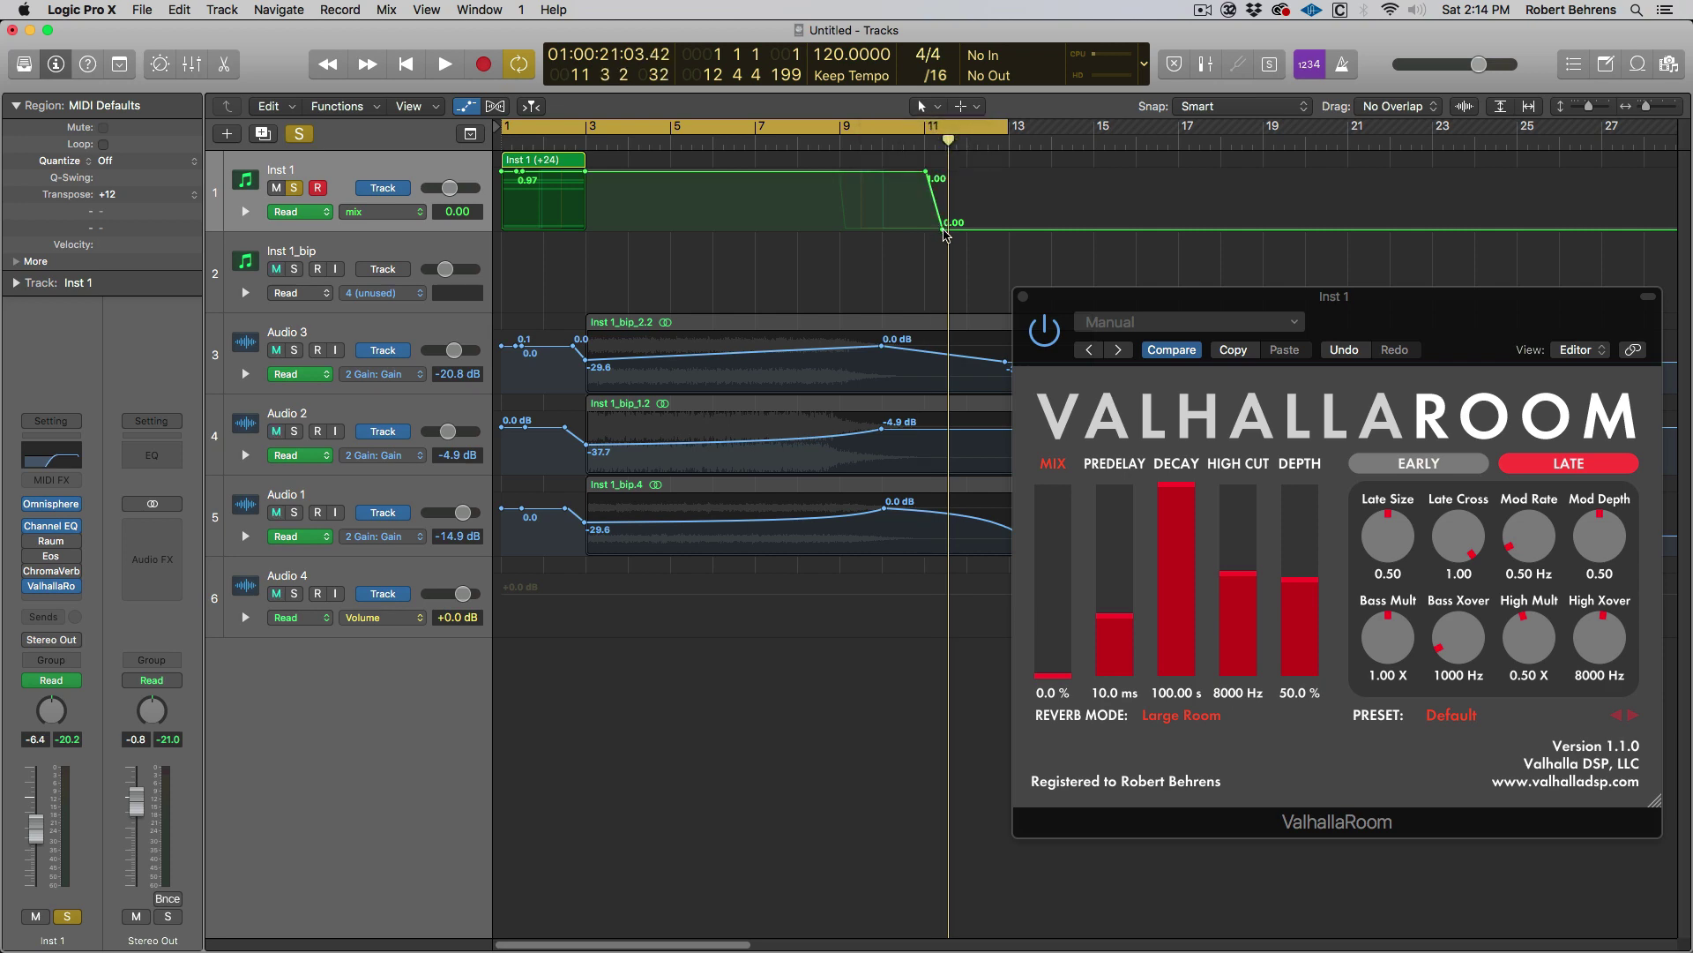
pyautogui.moveTo(944, 230); pyautogui.dragTo(1081, 229)
pyautogui.moveTo(1004, 130); pyautogui.dragTo(1136, 155)
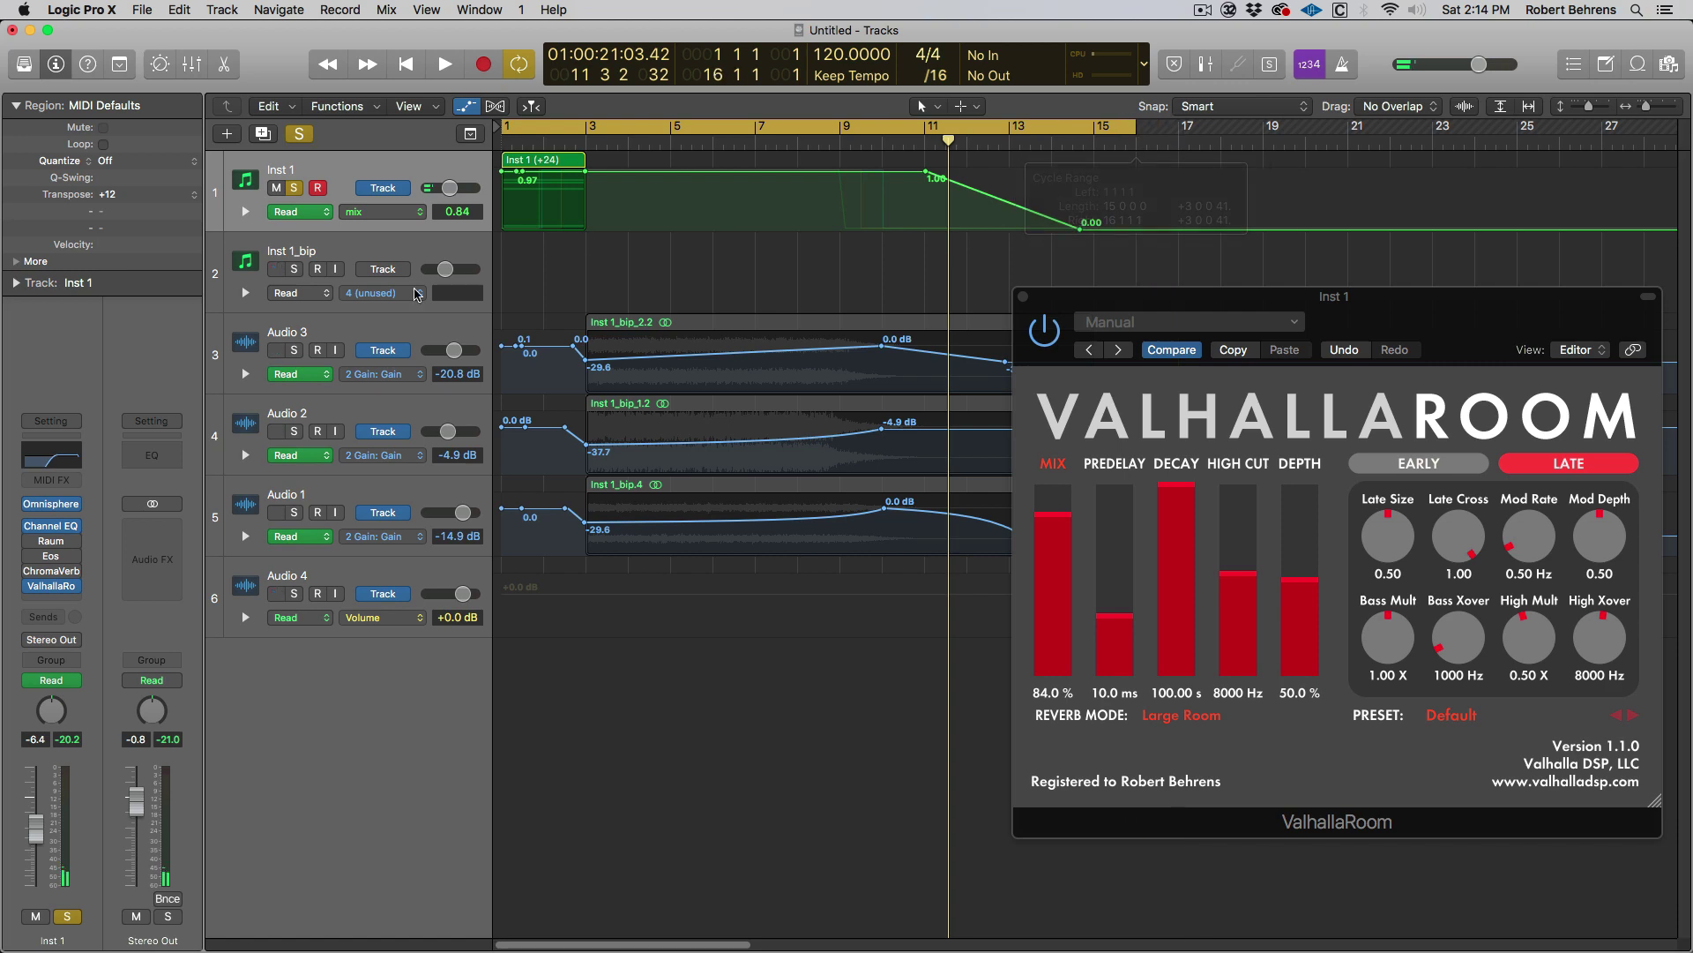
# Step: Bounce Inst 1's region in place to a new track, leaving the source and including the audio tail, and close the ValhallaRoom window
pyautogui.rightClick(540, 168)
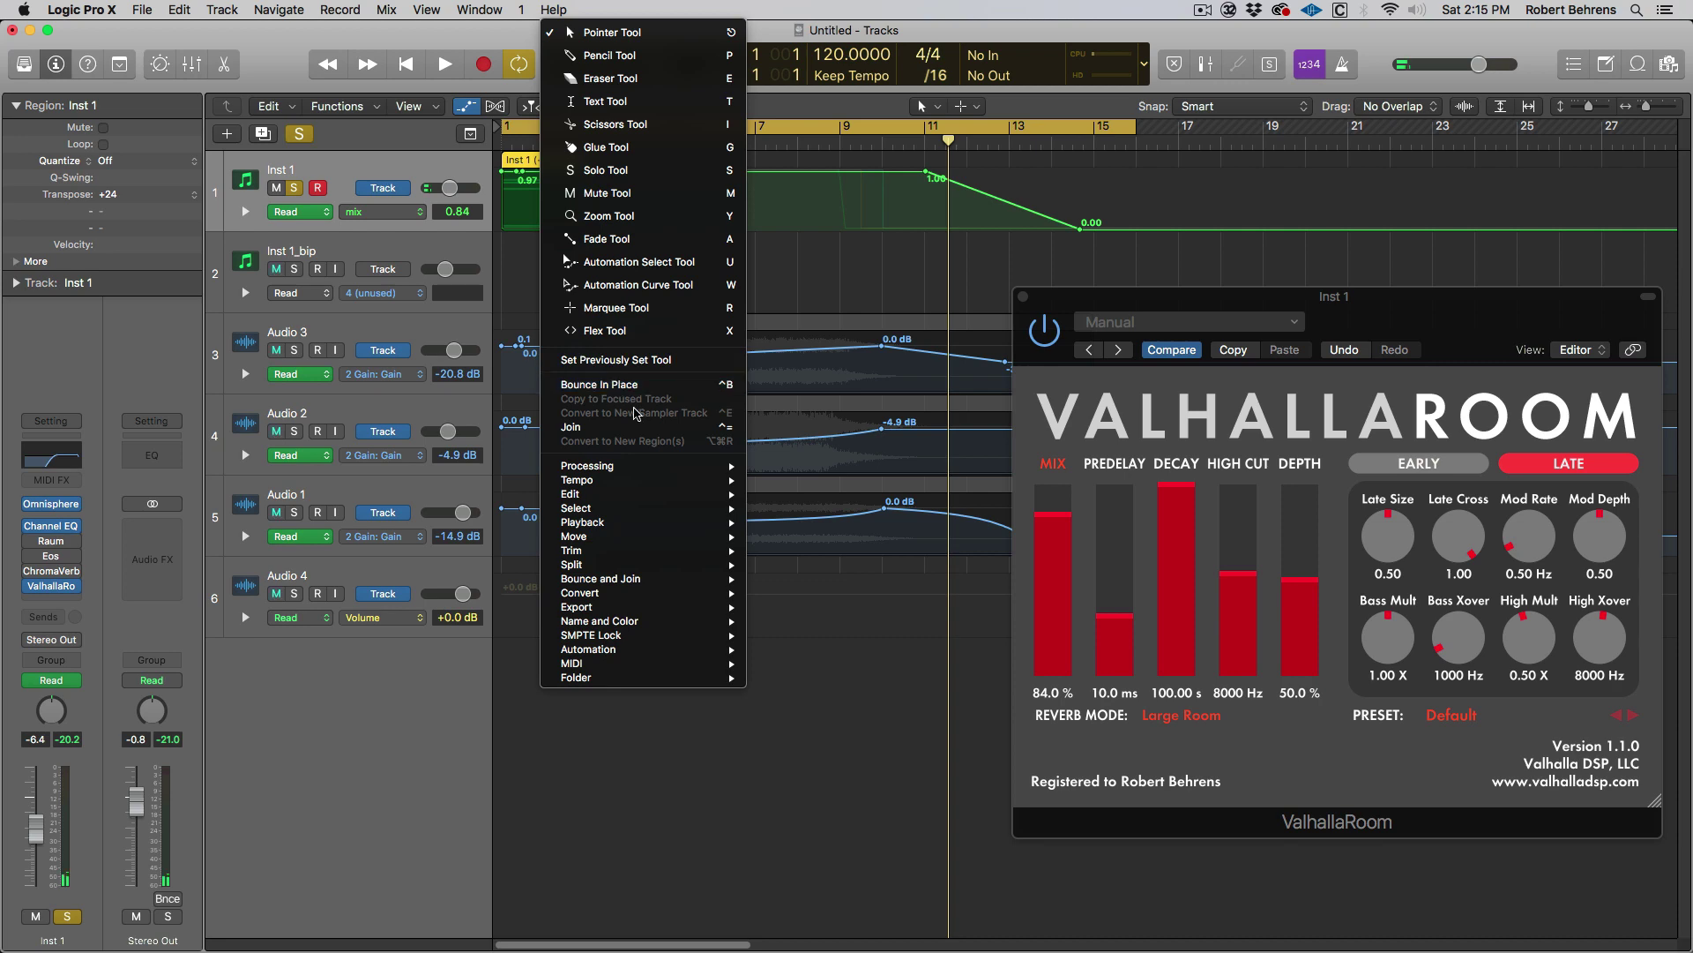
pyautogui.click(599, 385)
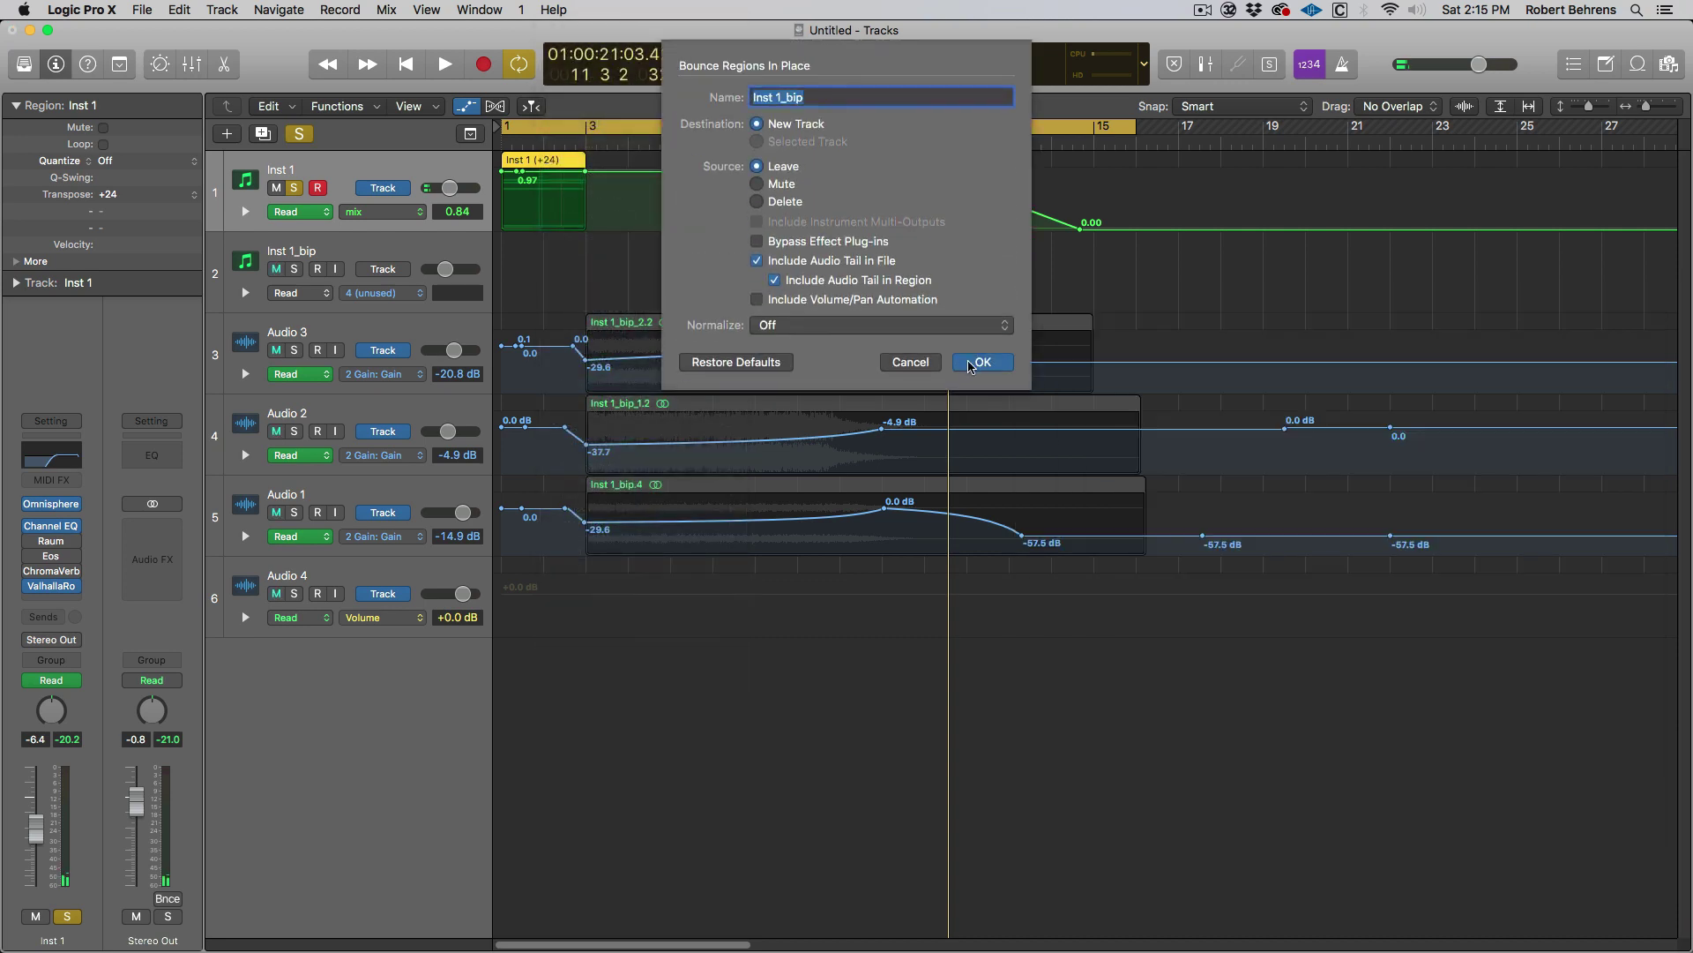
pyautogui.click(979, 363)
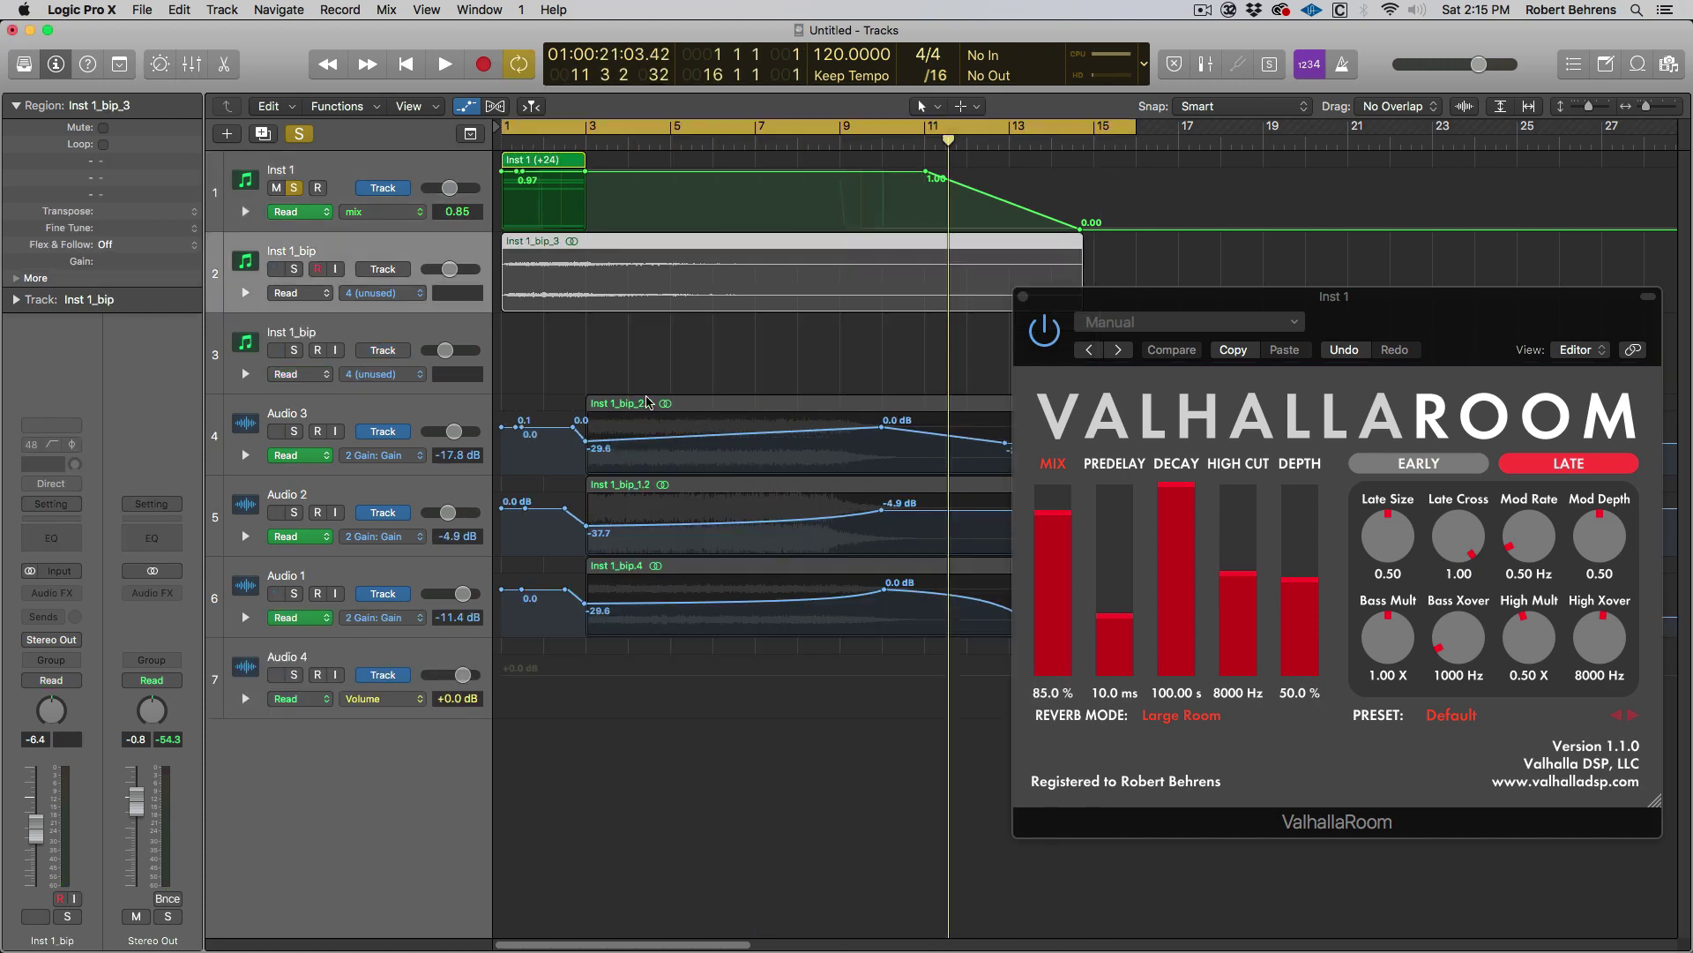
pyautogui.press('space')
pyautogui.click(1024, 298)
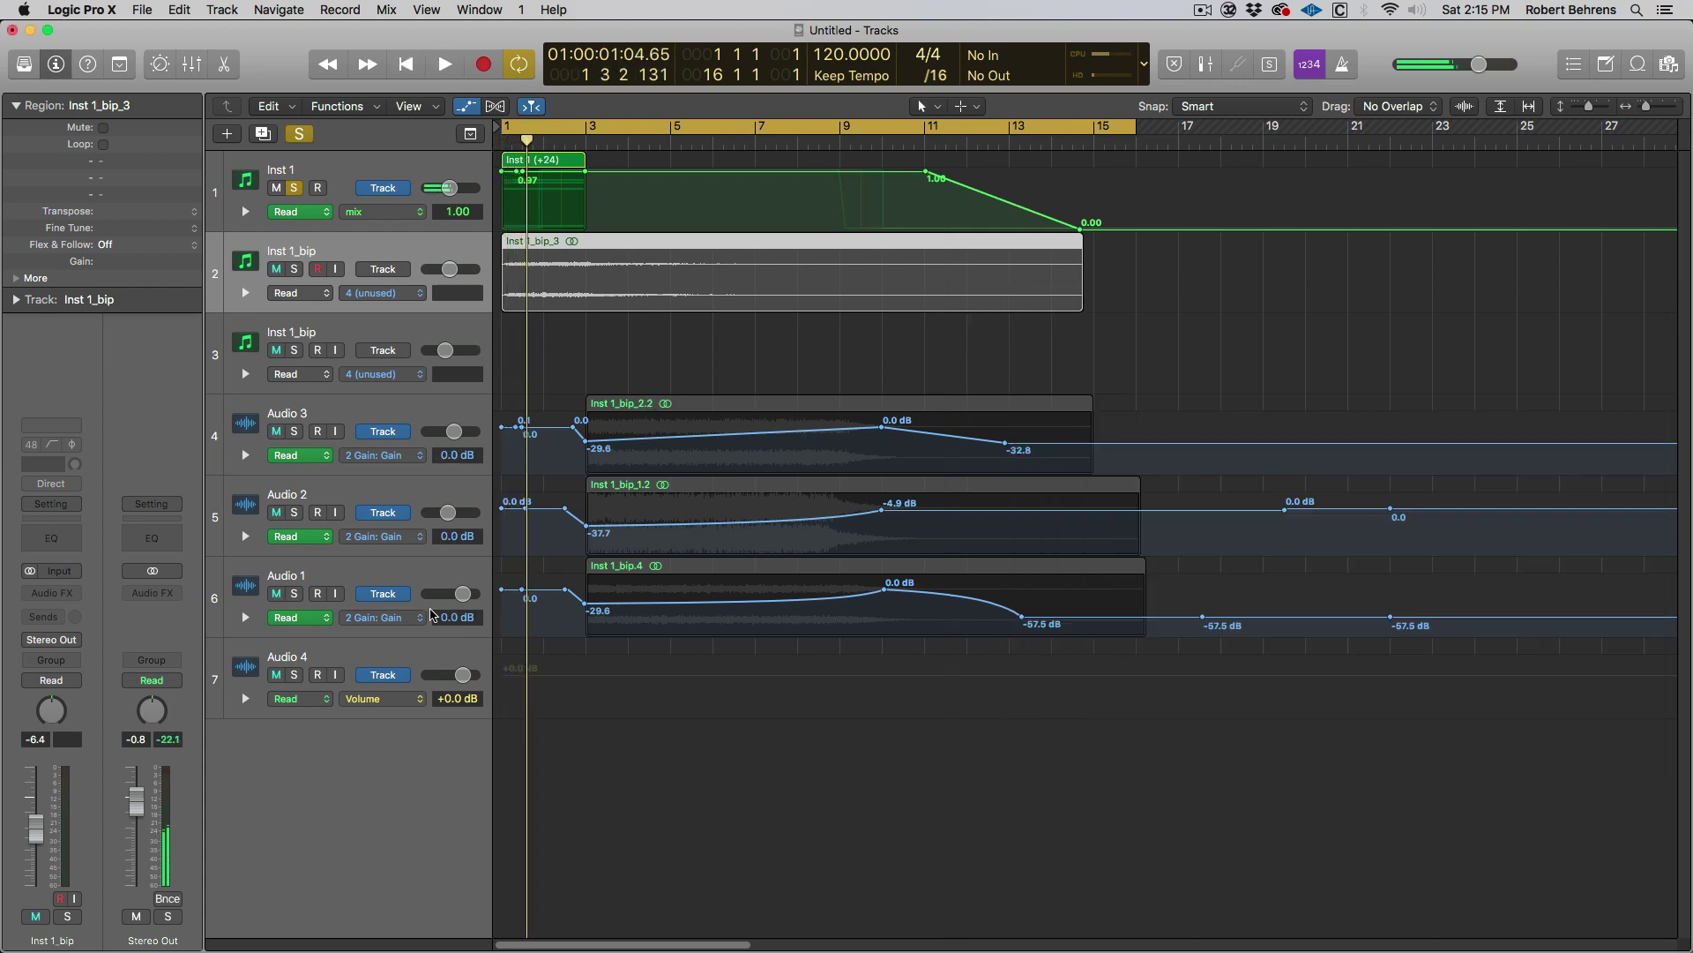
# Step: Move the Audio 4 track directly below the new bounce track and delete the empty Inst 1_bip track beneath it
pyautogui.moveTo(432, 662); pyautogui.dragTo(486, 382)
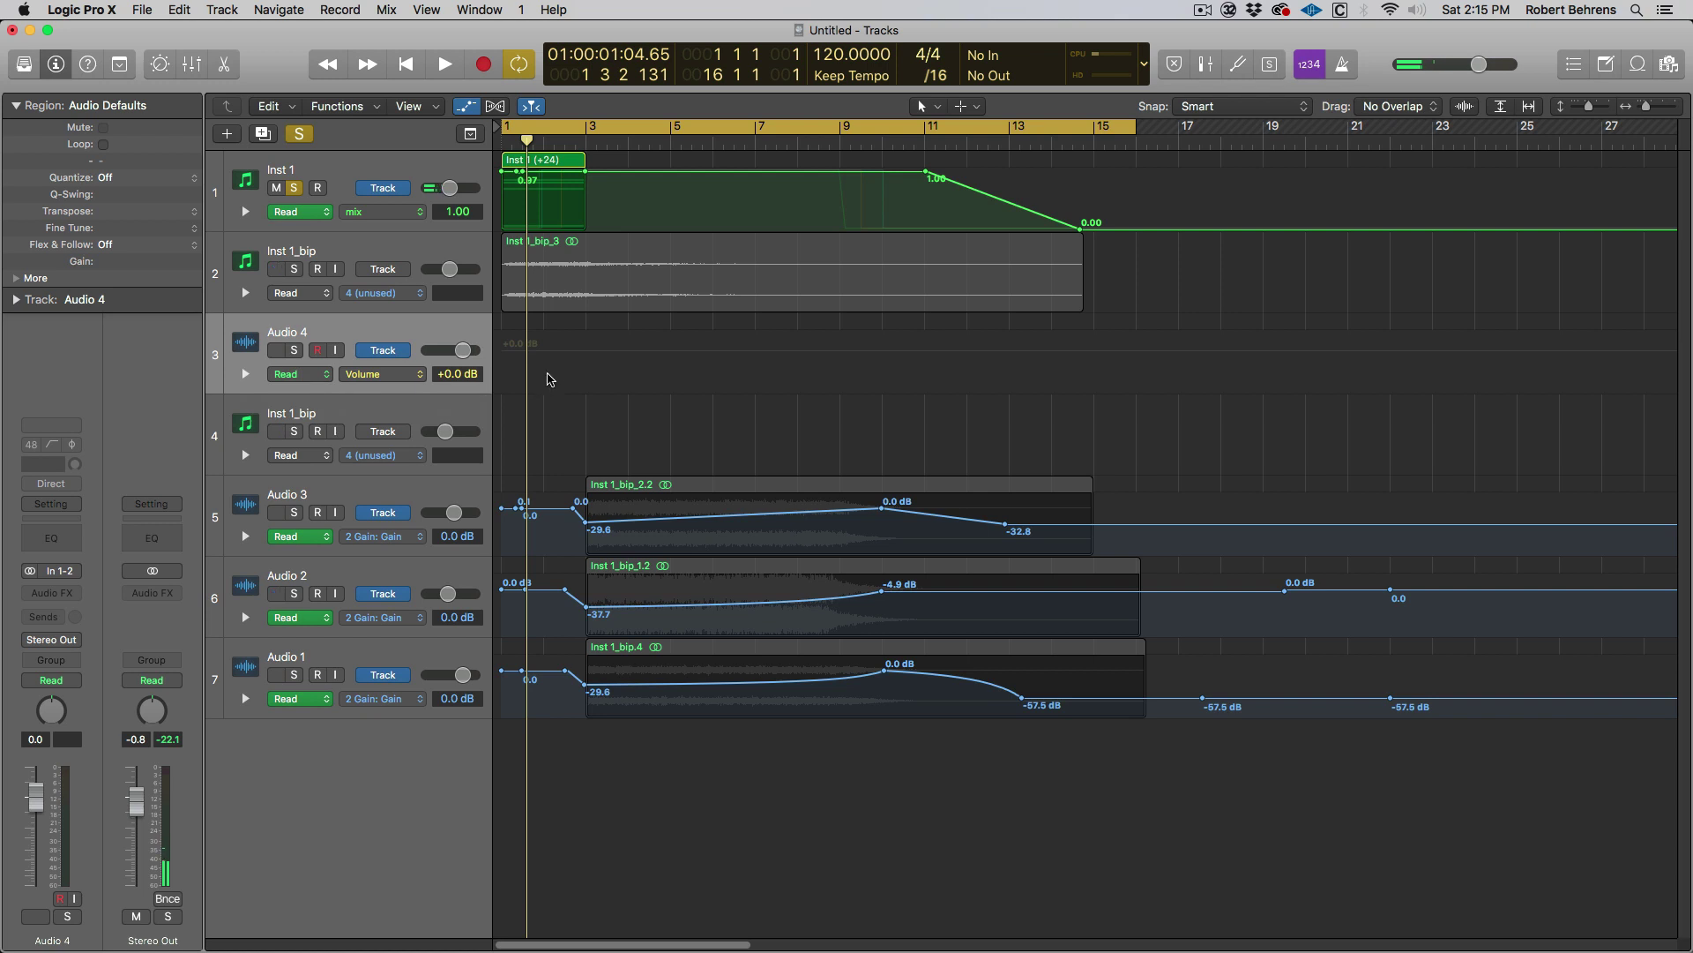
pyautogui.click(415, 416)
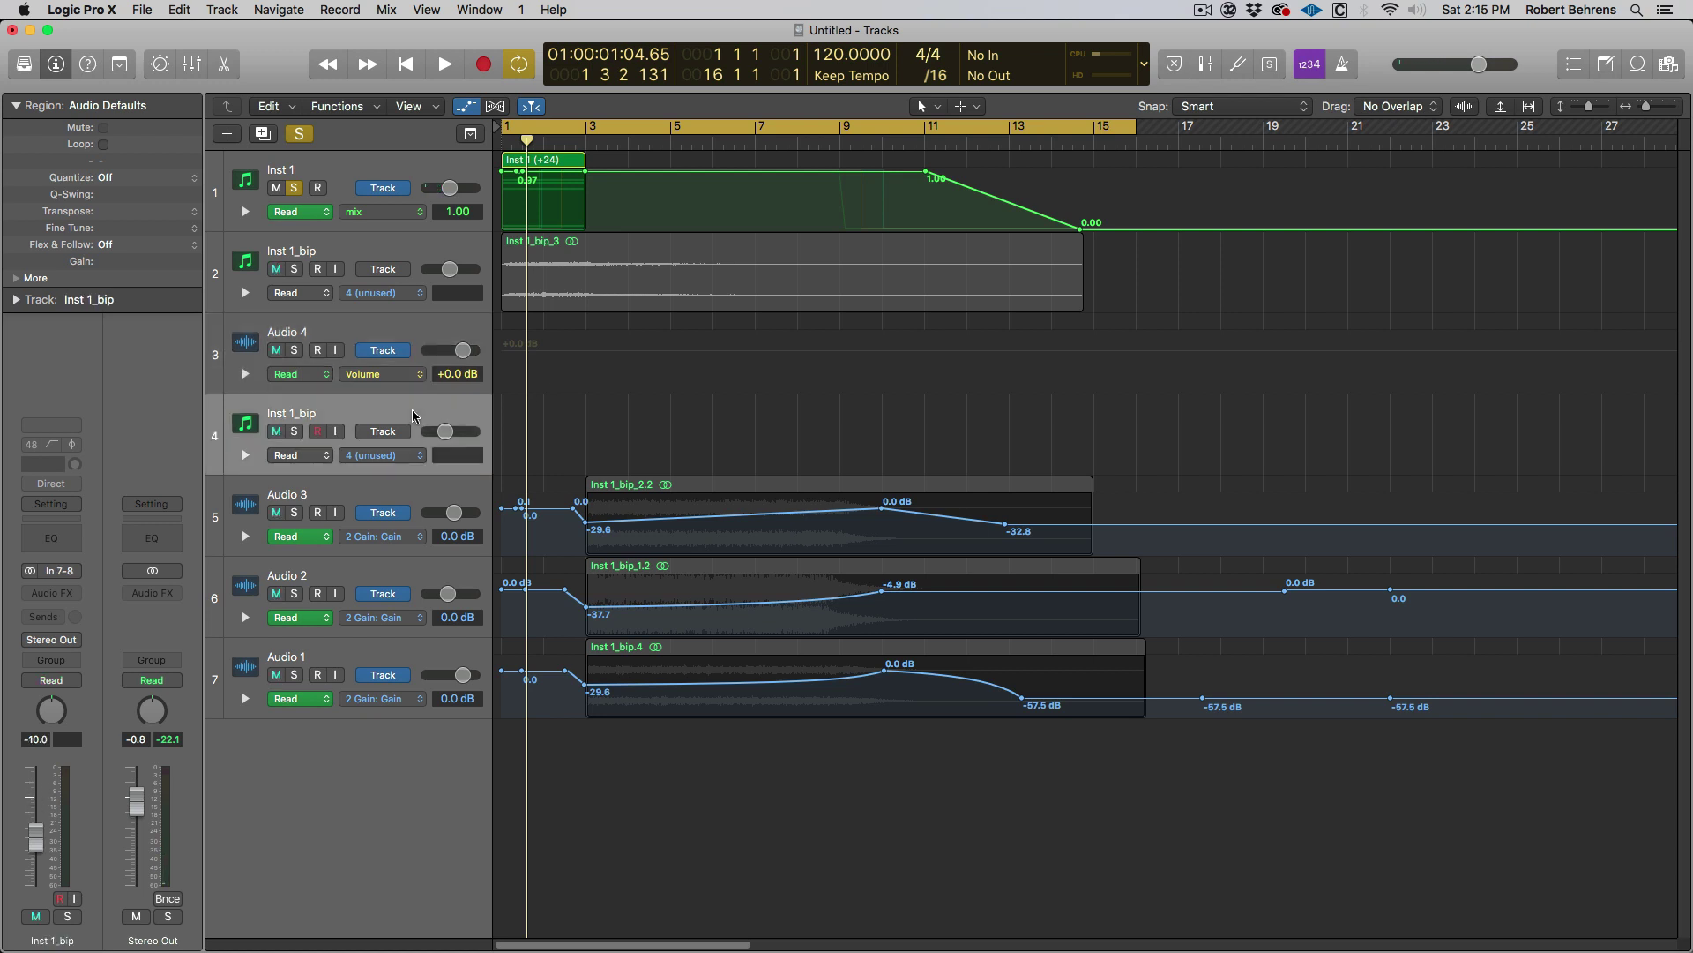
pyautogui.press('super+BackSpace')
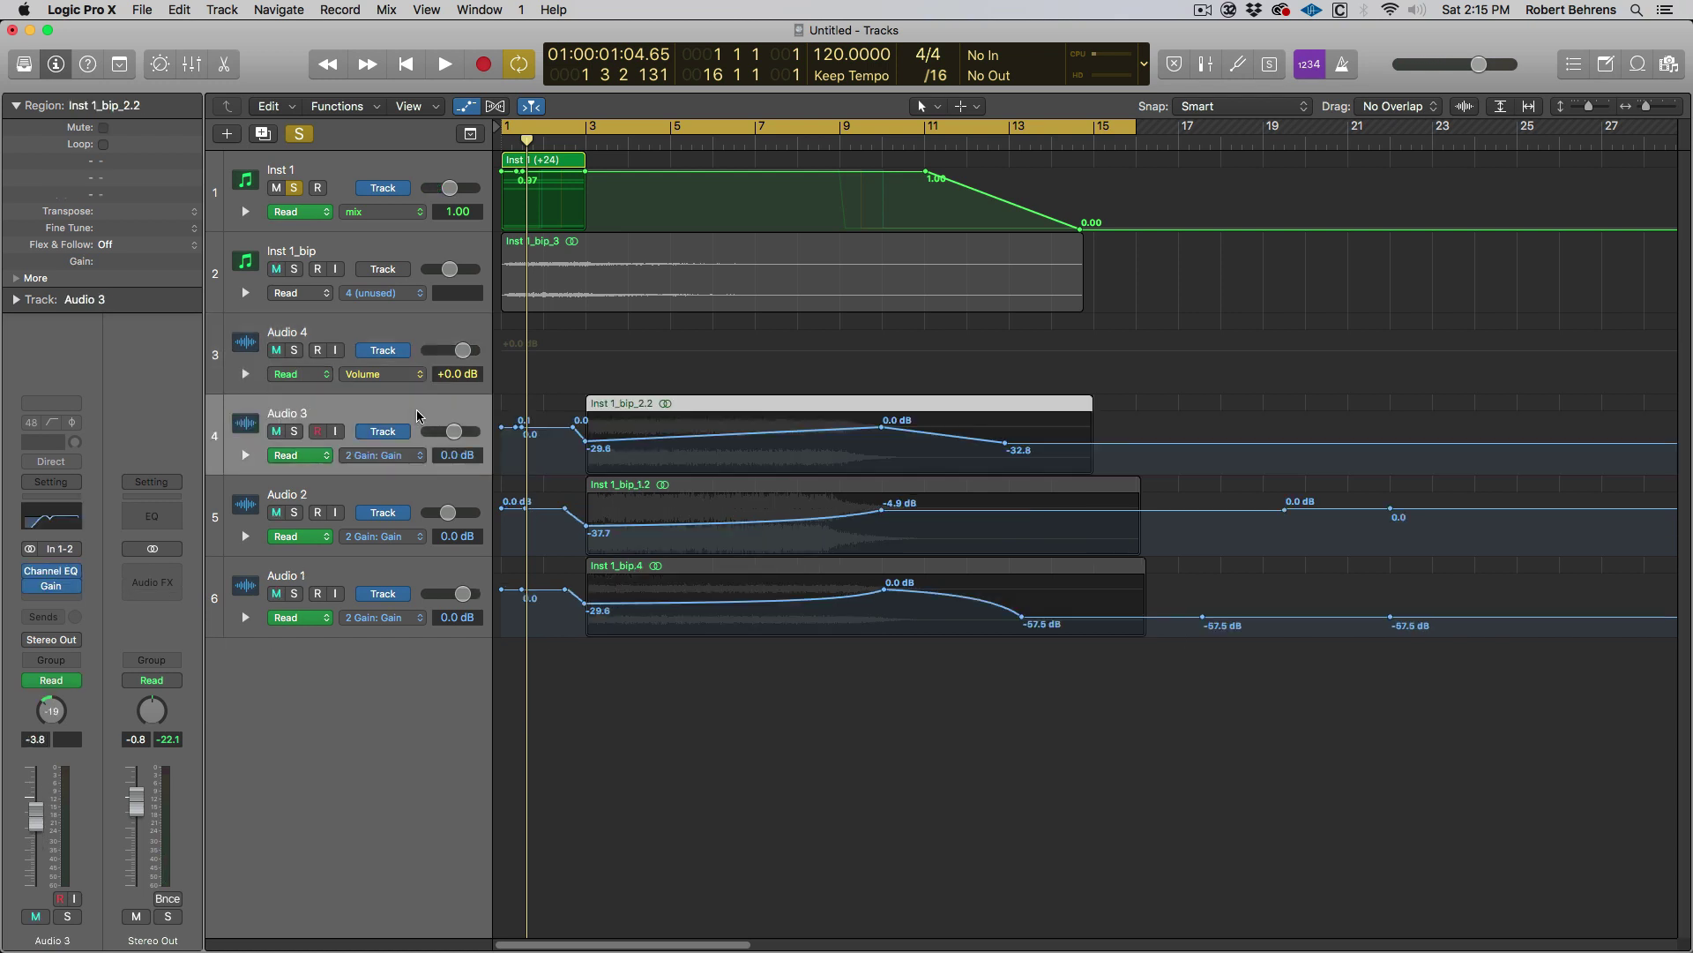
# Step: Move the newly bounced region onto Audio 4 so that it starts at bar 3
pyautogui.moveTo(589, 253); pyautogui.dragTo(672, 341)
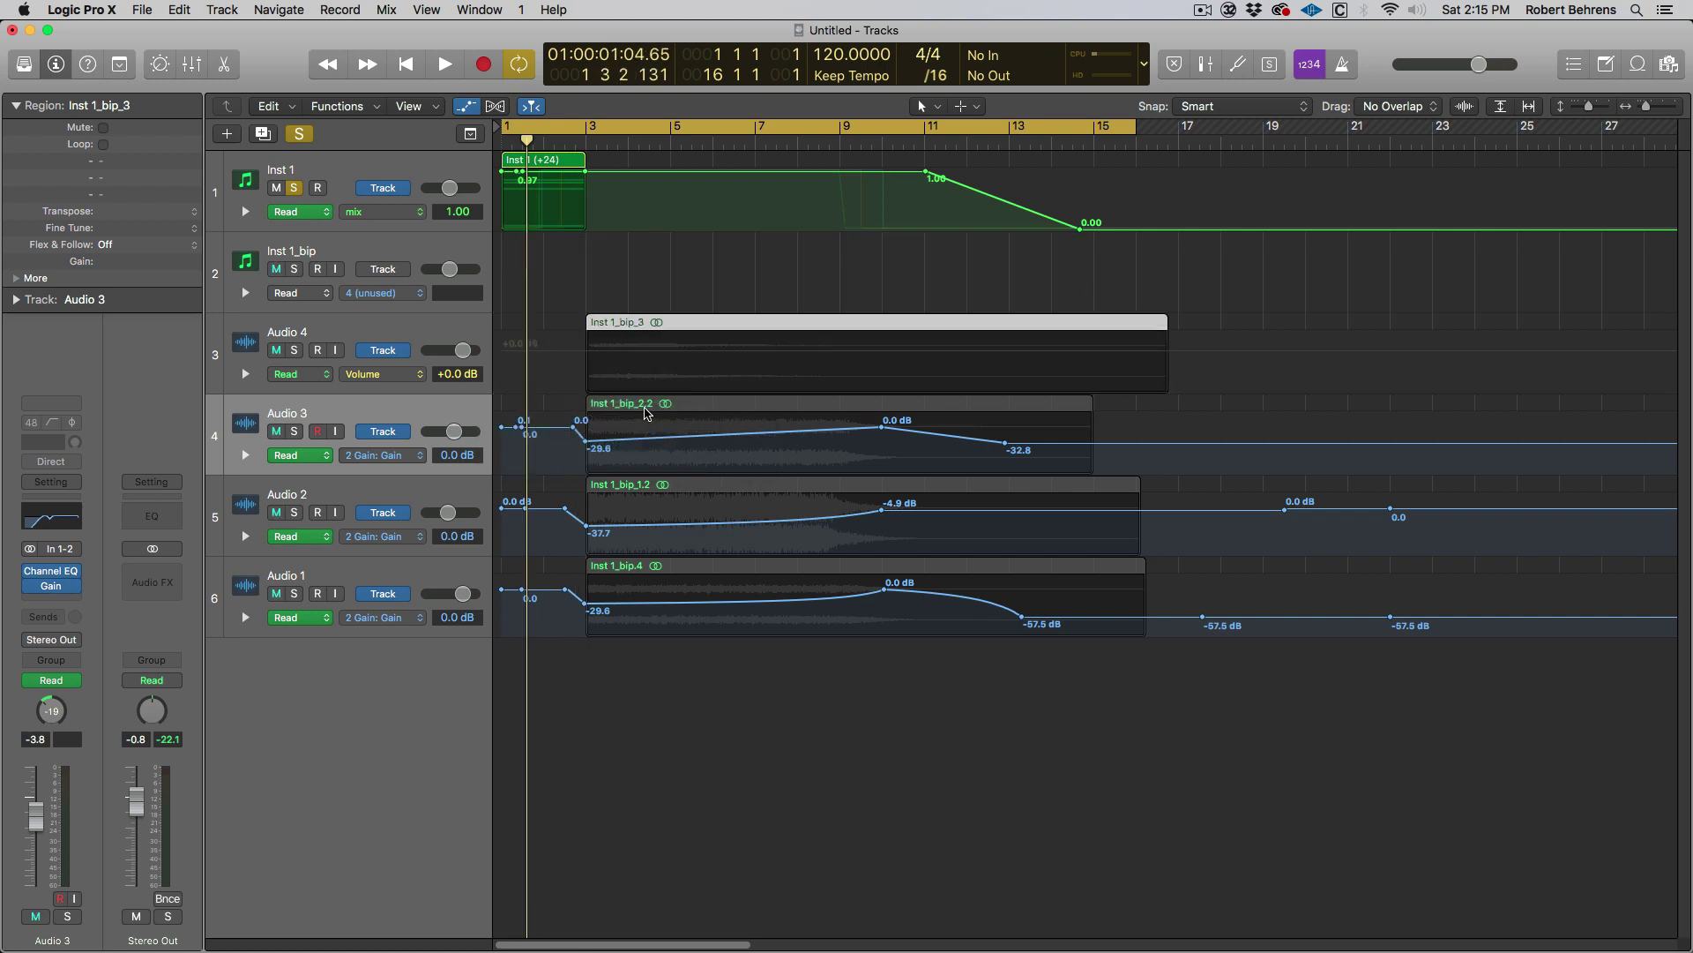
# Step: Solo the Audio 3 track, move the cycle start to bar 3, and audition its region
pyautogui.click(641, 409)
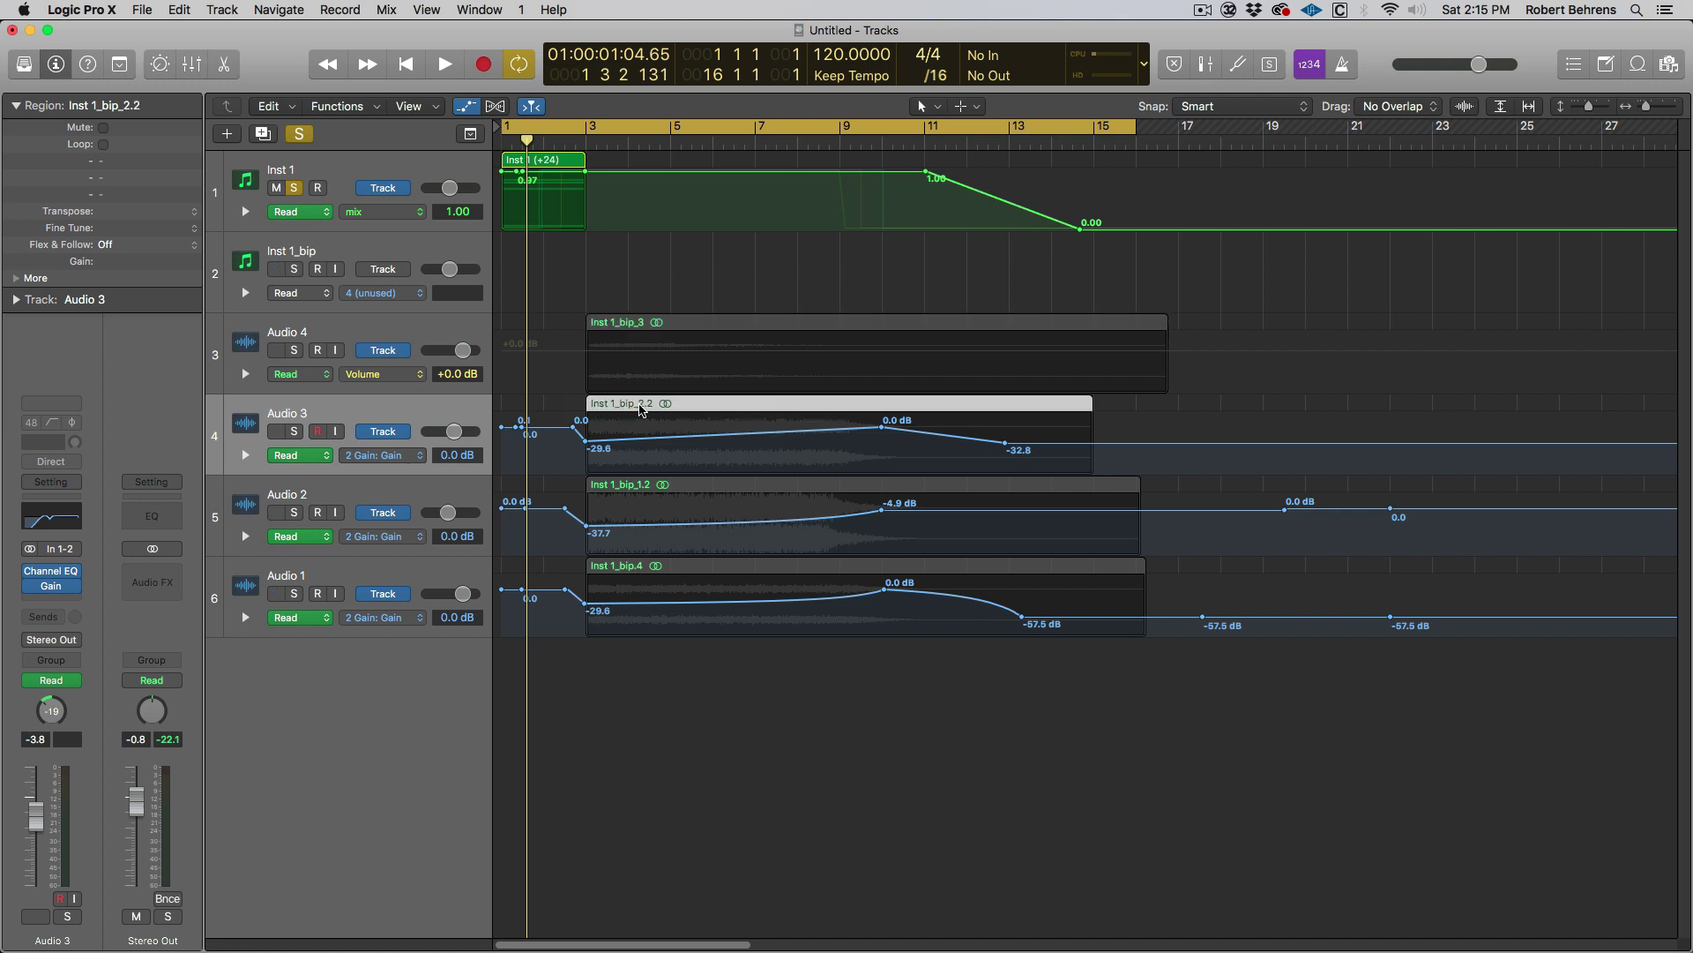
pyautogui.click(295, 432)
pyautogui.press('space')
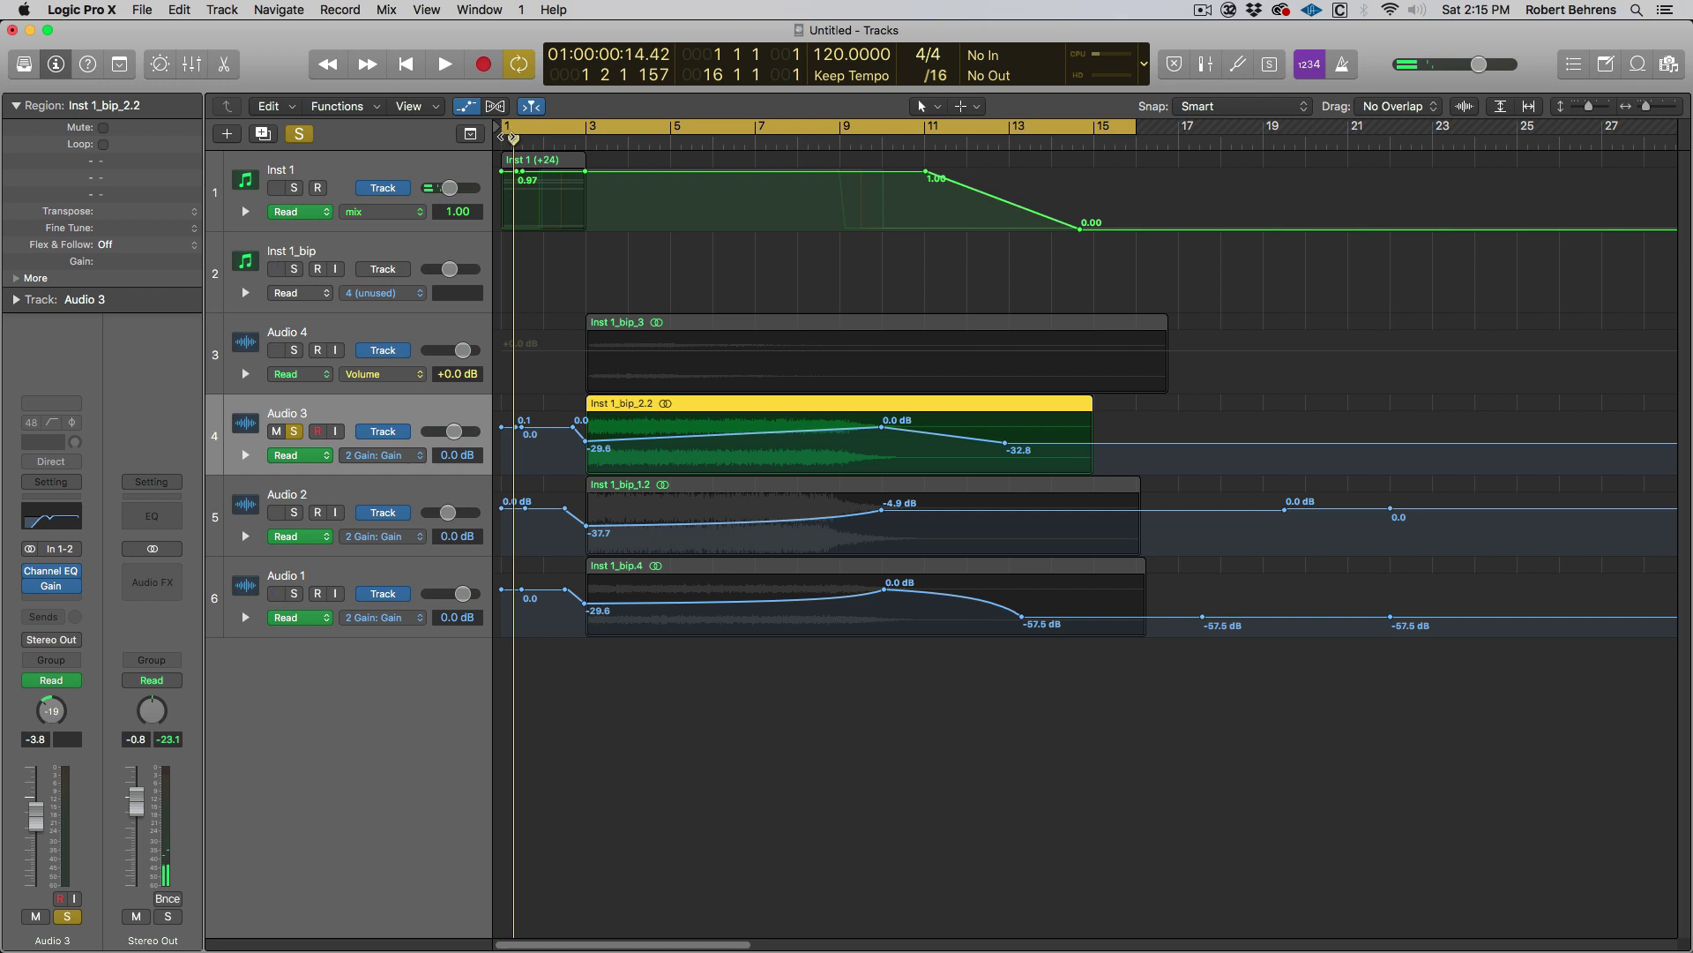
pyautogui.moveTo(505, 128); pyautogui.dragTo(588, 128)
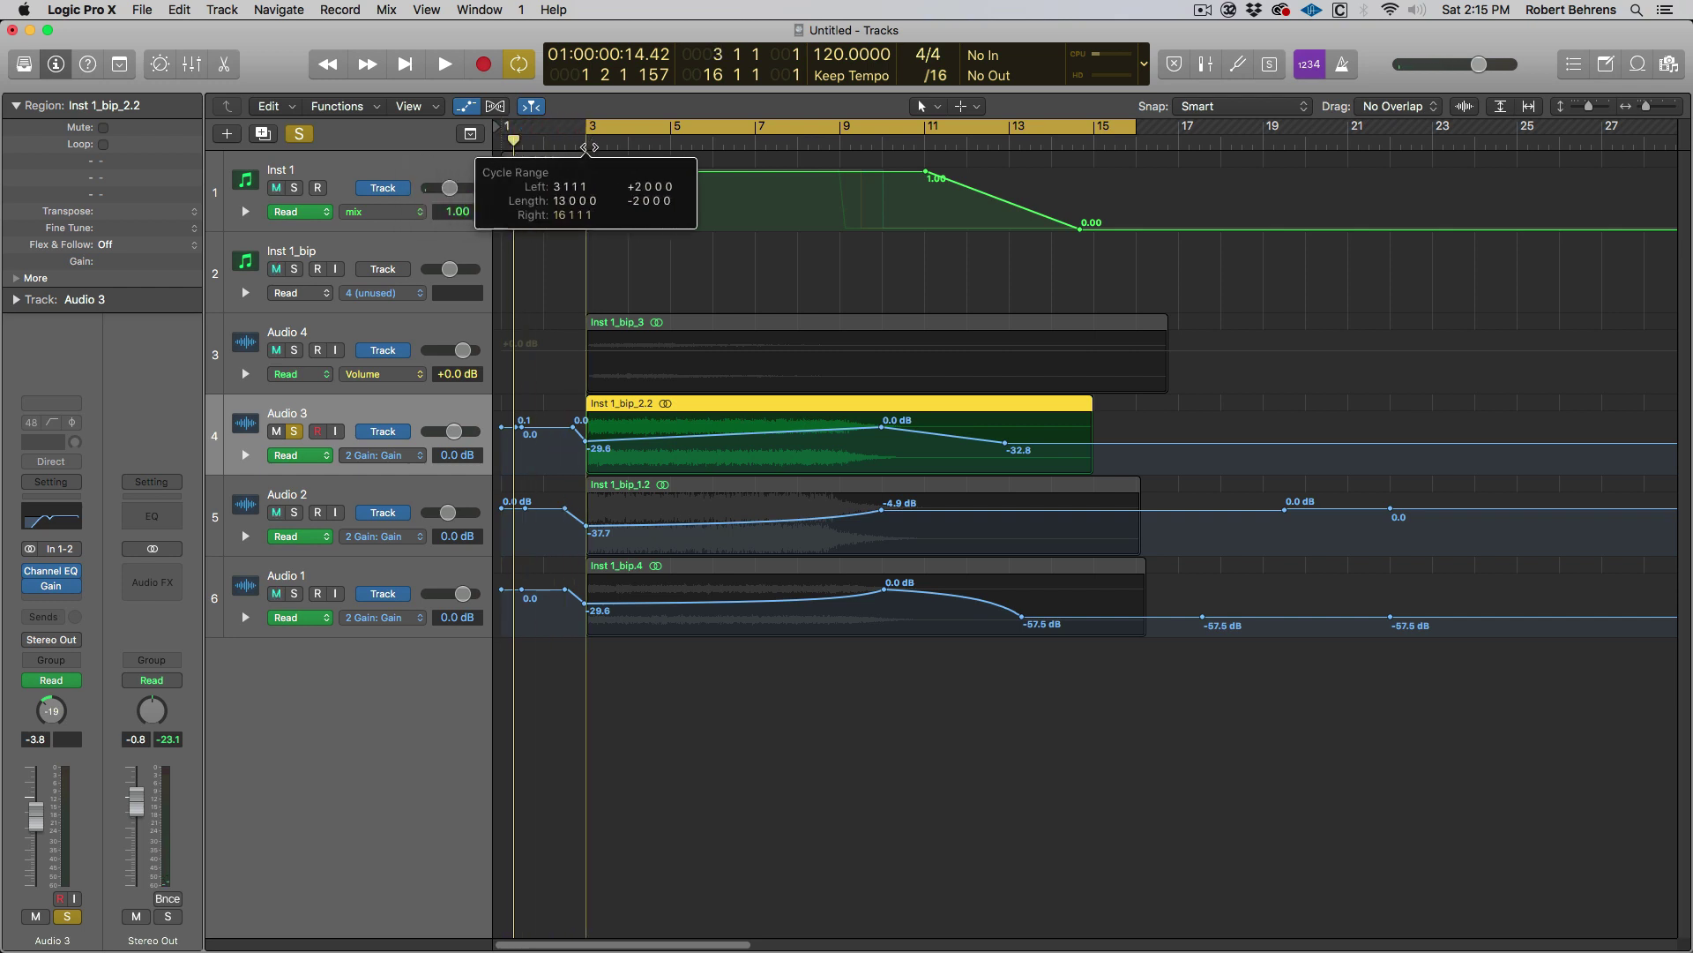
pyautogui.press('space')
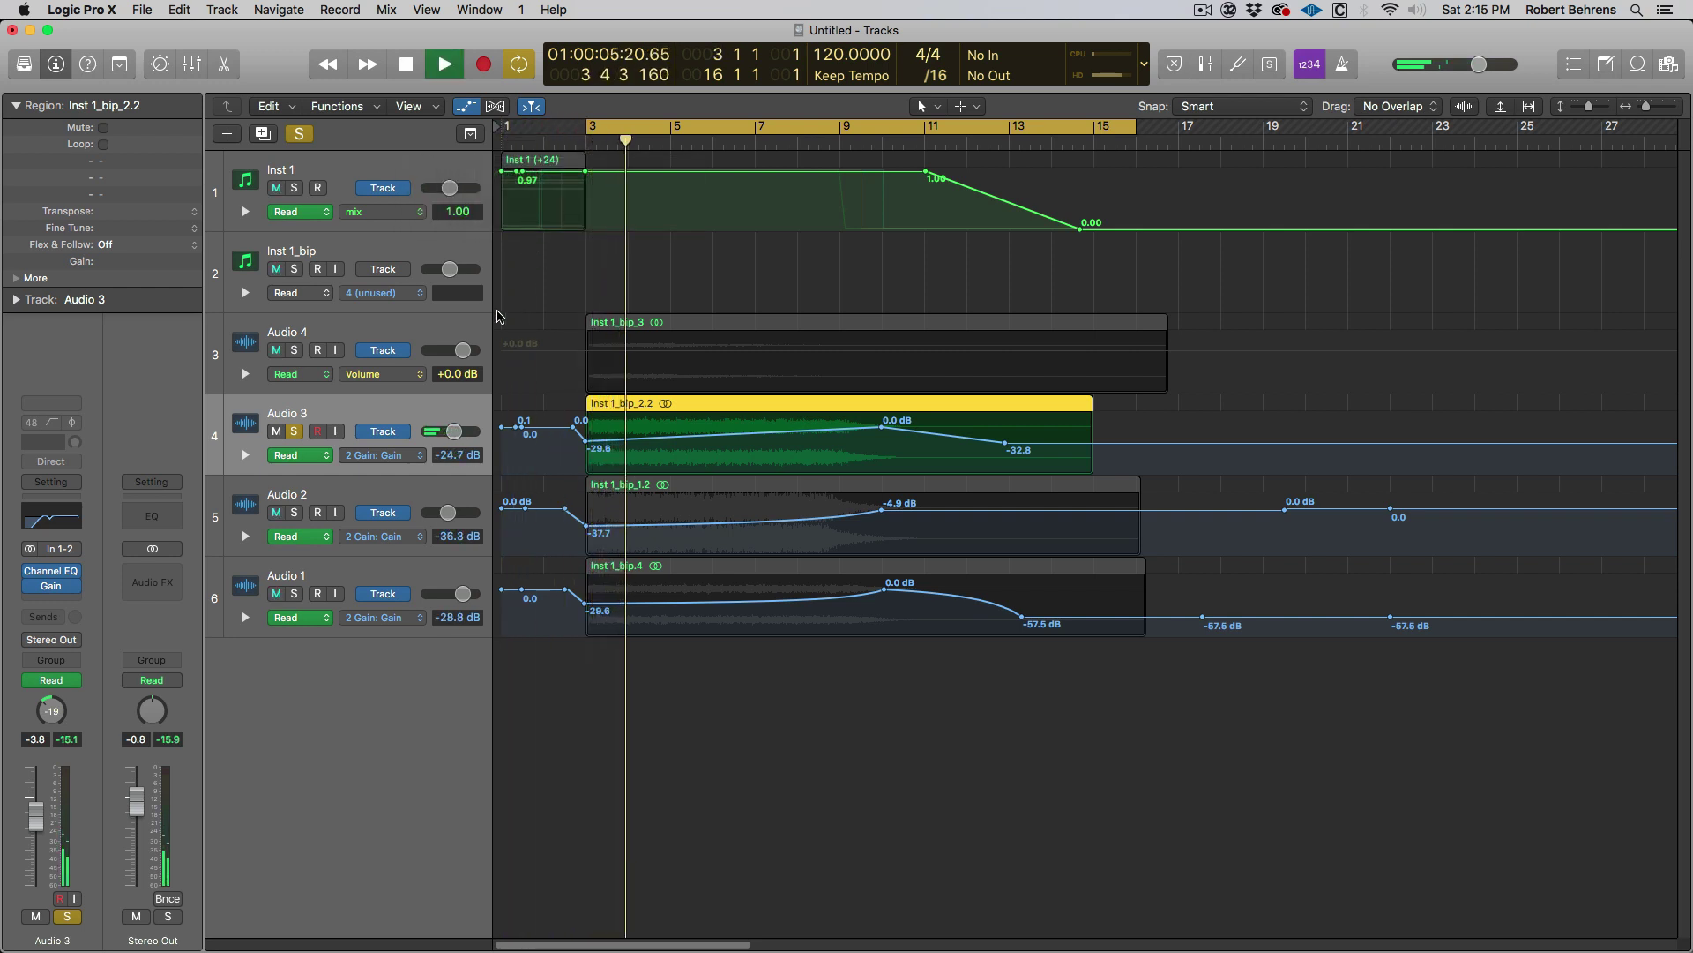
pyautogui.press('space')
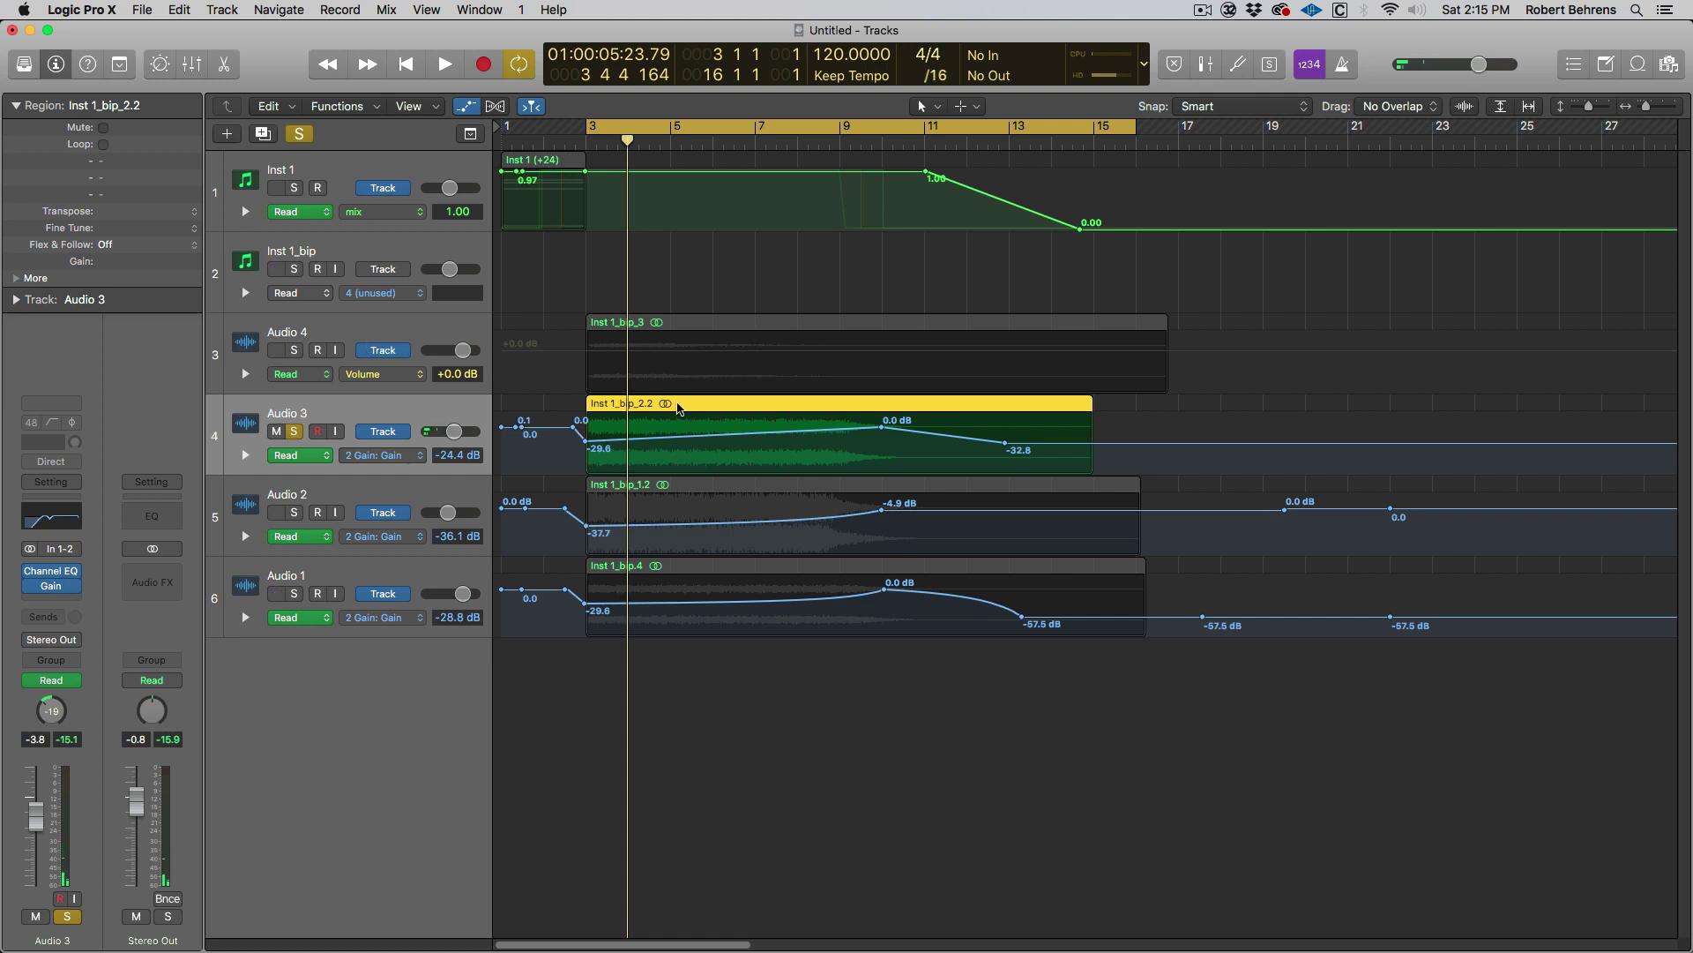
# Step: Replace Audio 3's region with Inst 1_bip_3 from Audio 4, keeping the automation data, and raise the moved region's gain to +11.1 dB
pyautogui.press('Delete')
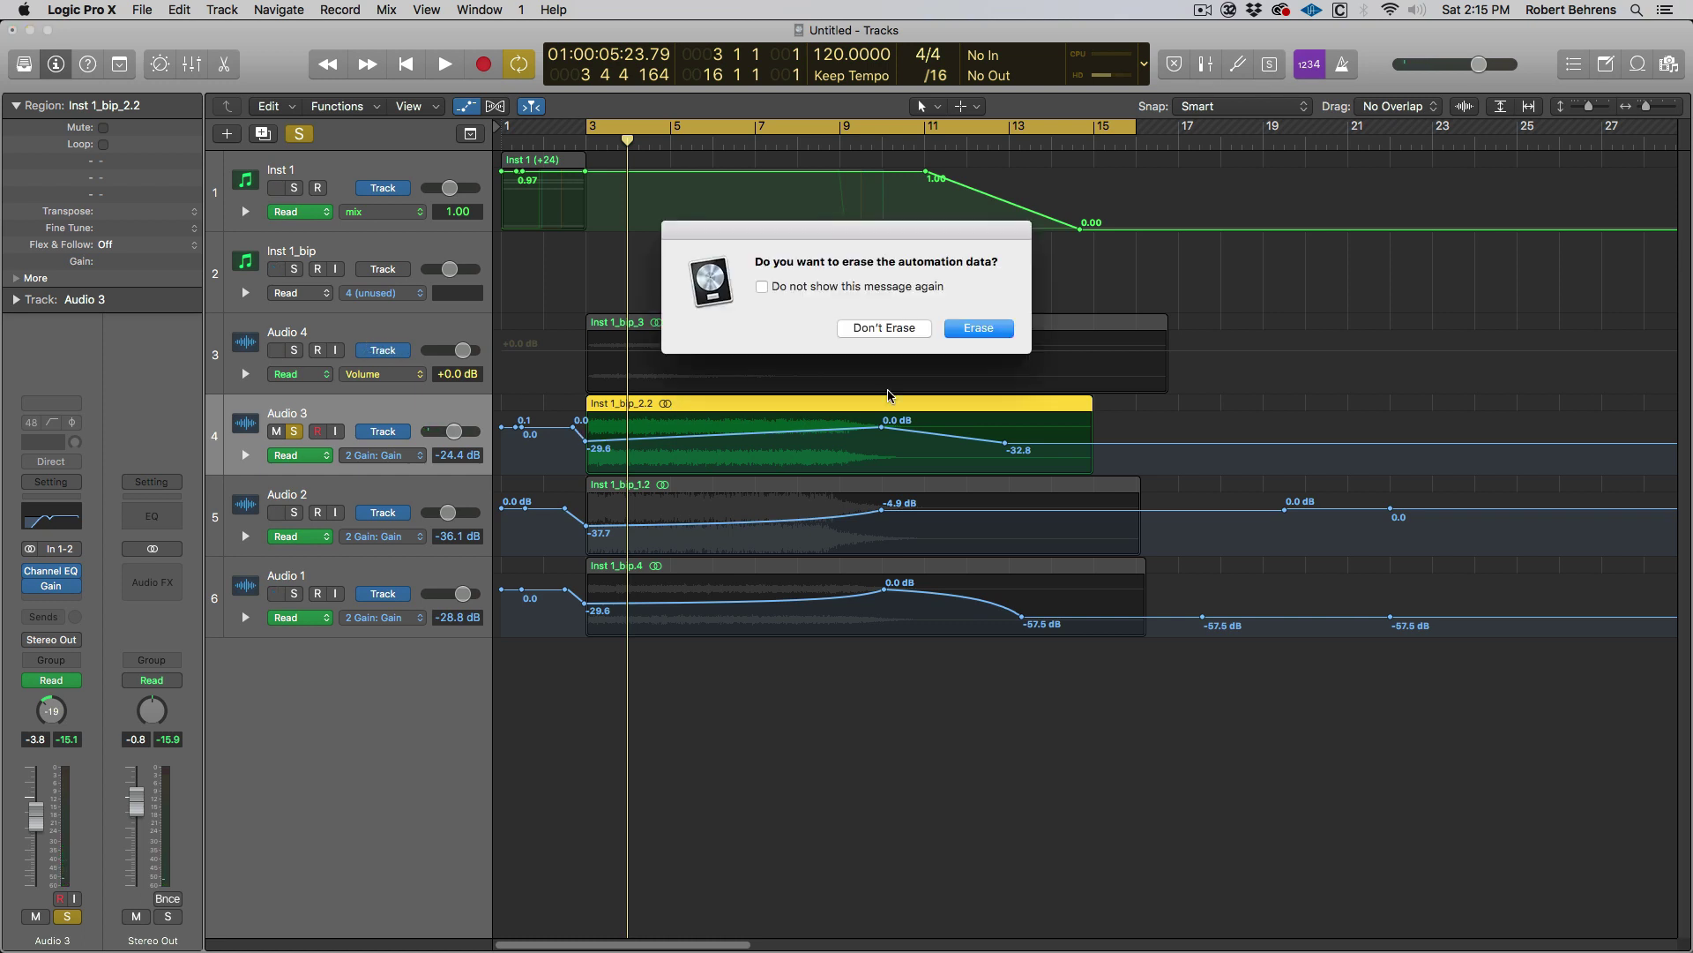
pyautogui.click(876, 328)
pyautogui.moveTo(761, 329); pyautogui.dragTo(756, 414)
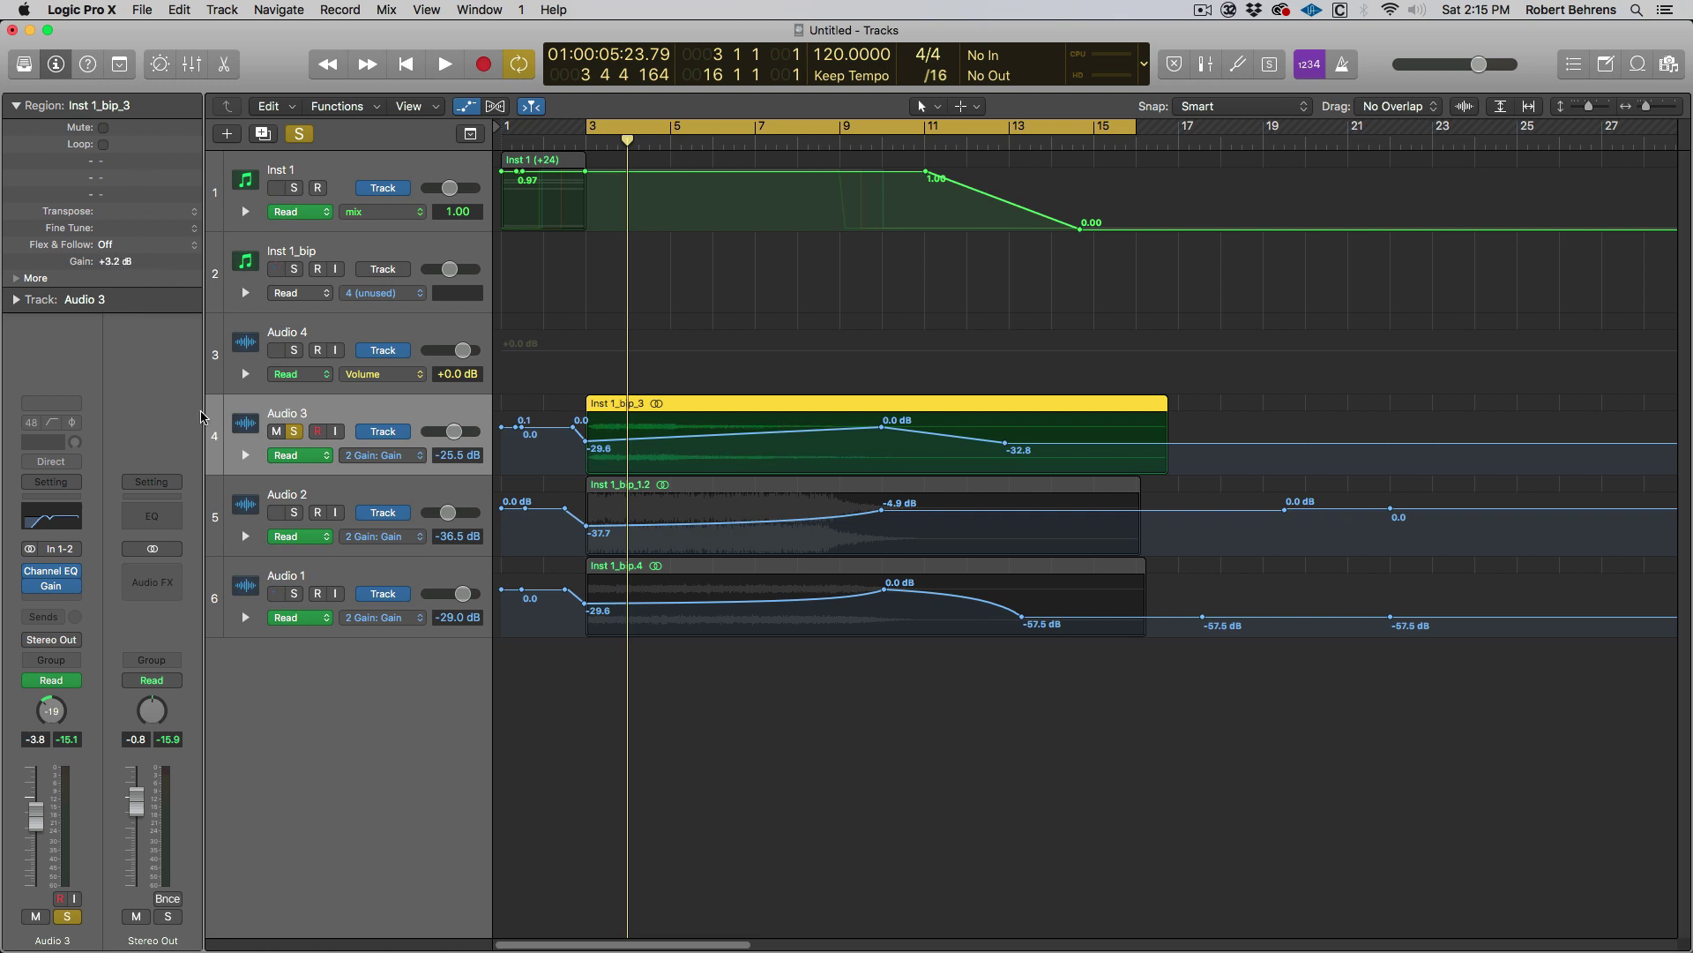
pyautogui.press('space')
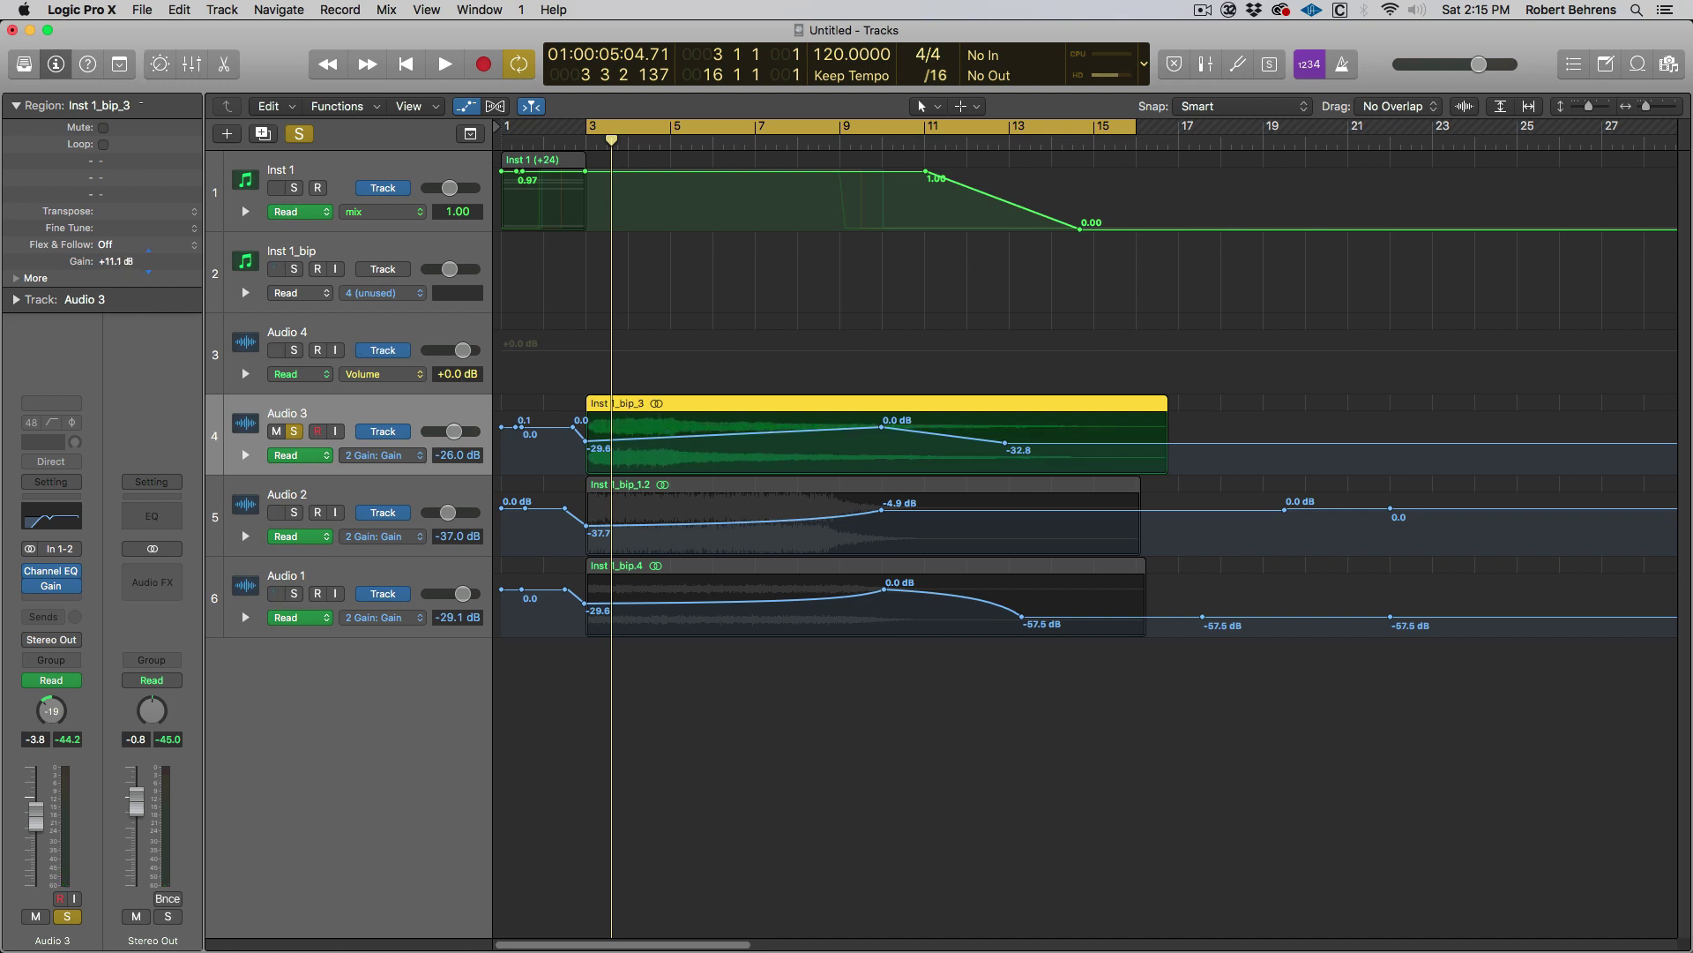
pyautogui.press('space')
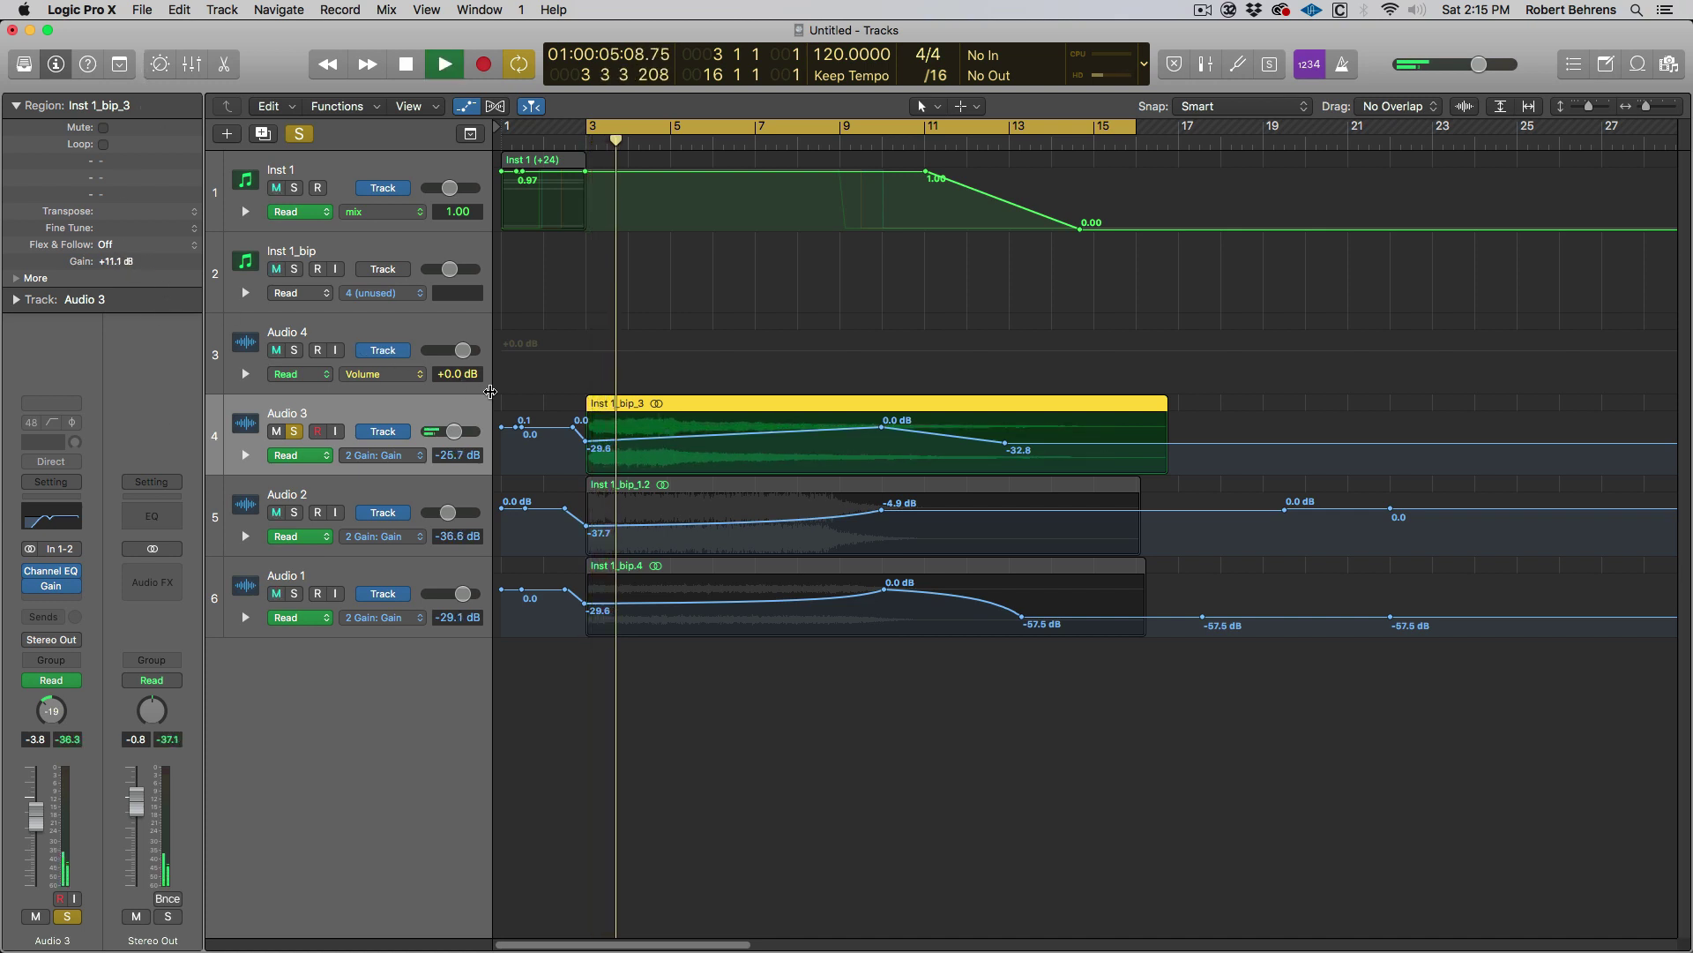
# Step: Solo Audio 2 and Audio 1 along with Audio 3 and play the combined layers from bar 3
pyautogui.click(294, 512)
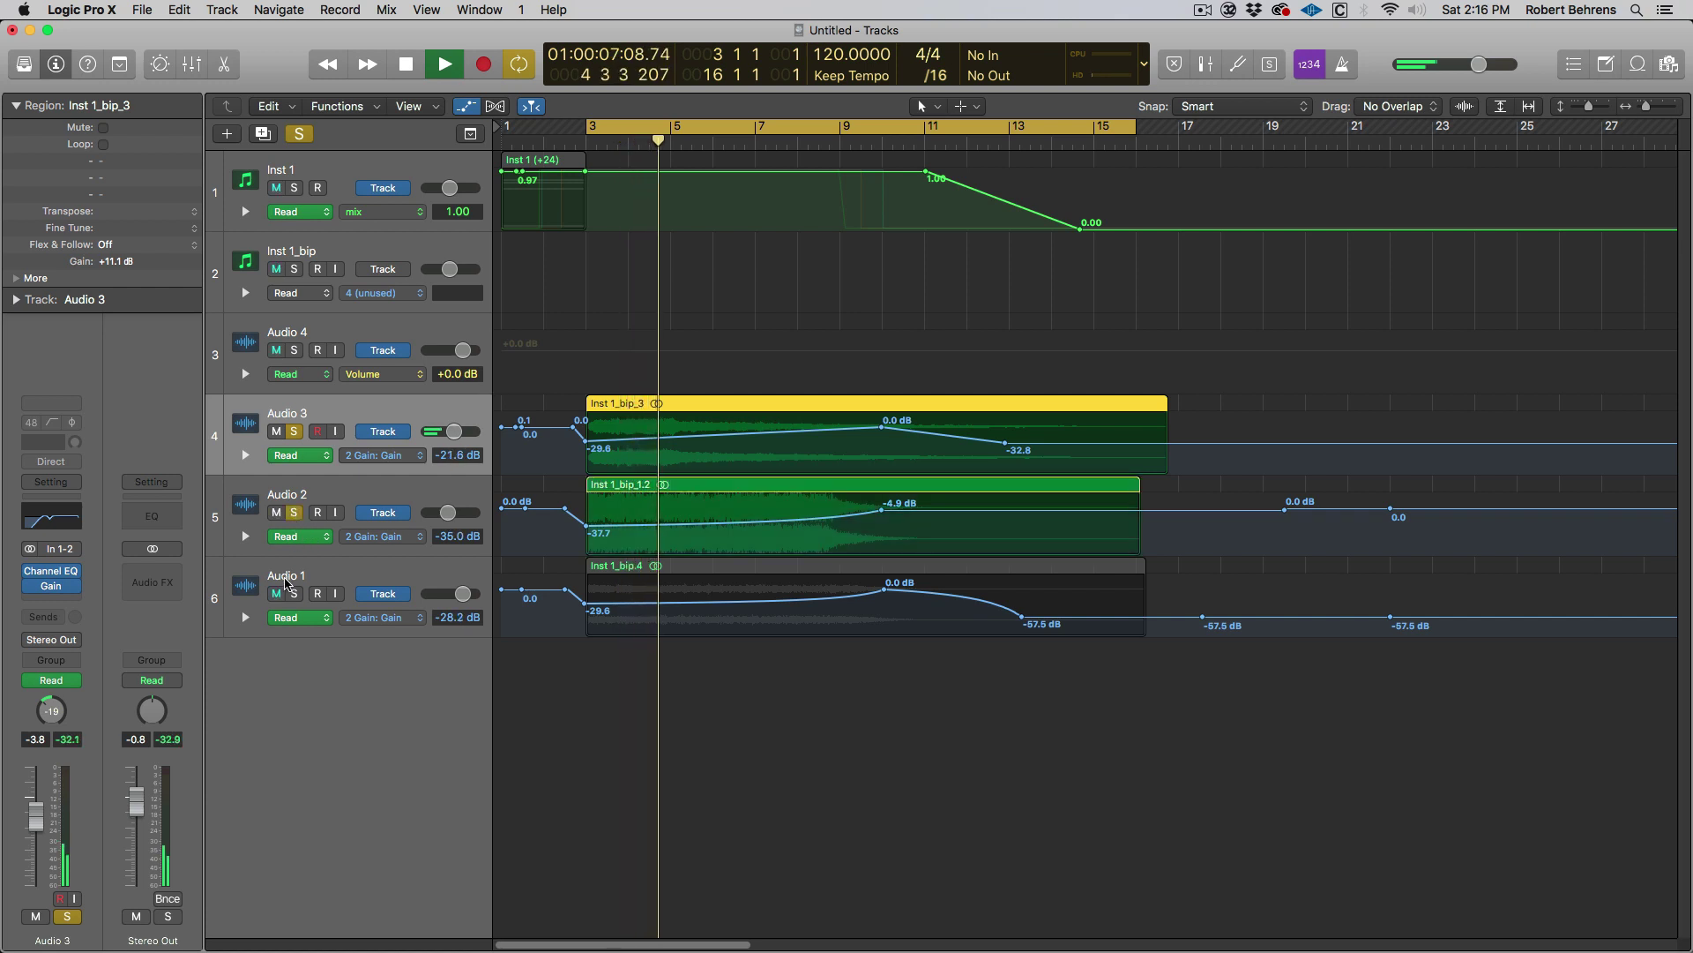
pyautogui.click(294, 593)
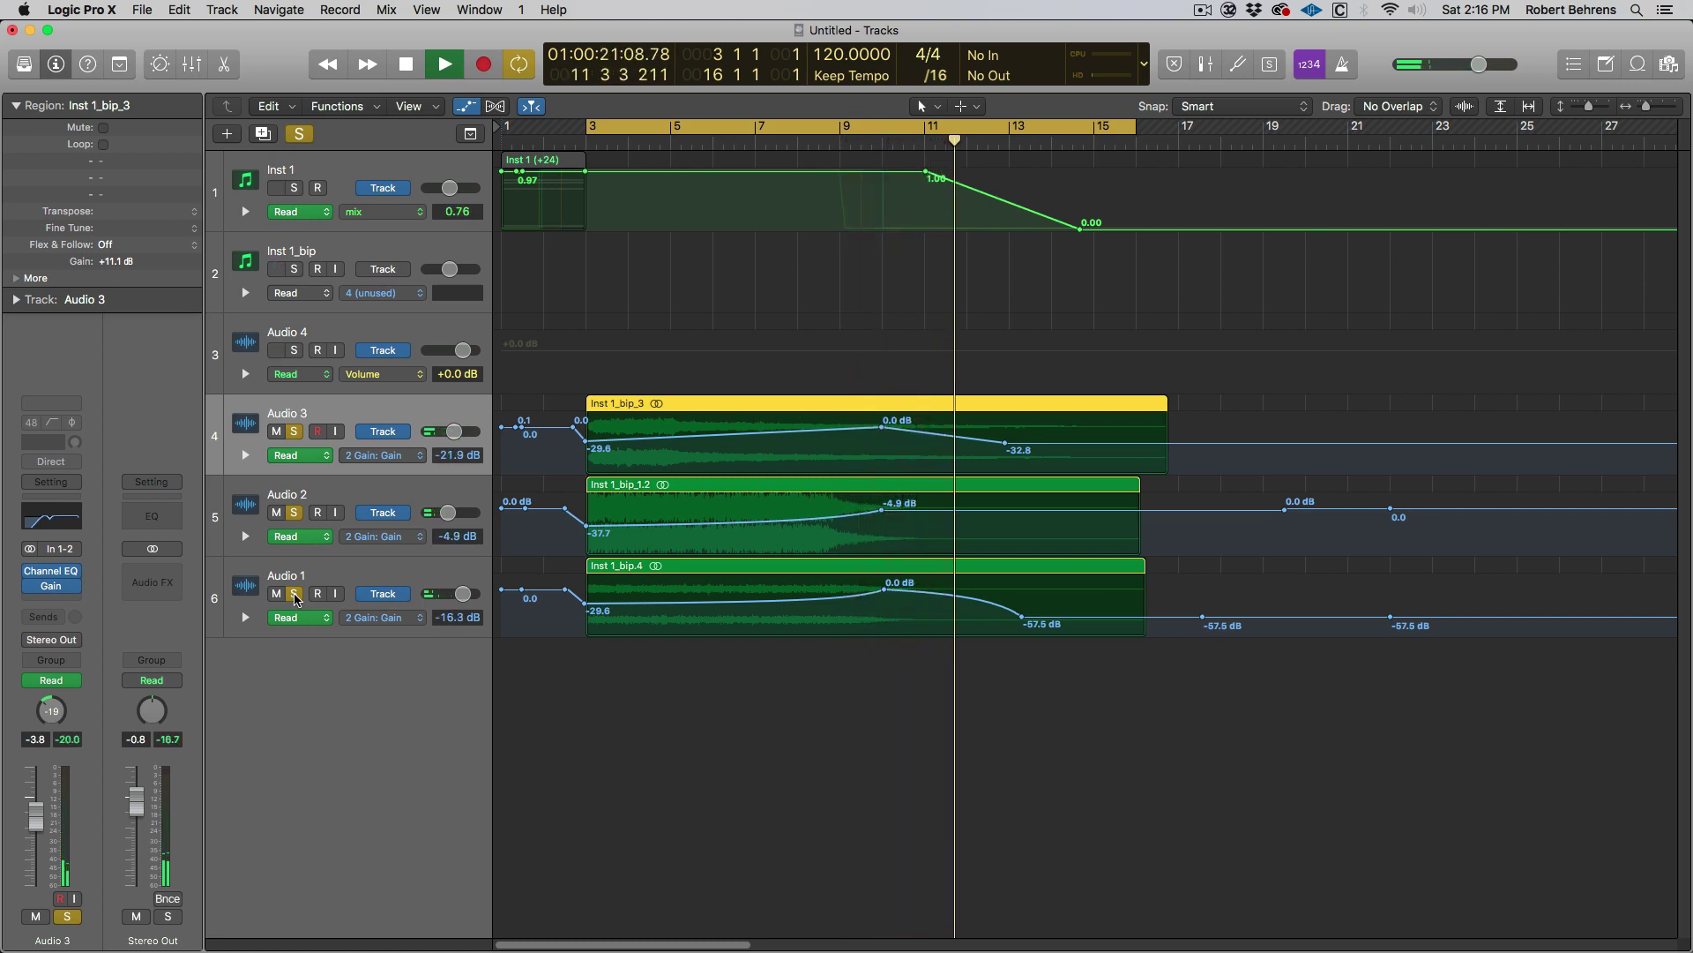
pyautogui.press('space')
pyautogui.press('Return')
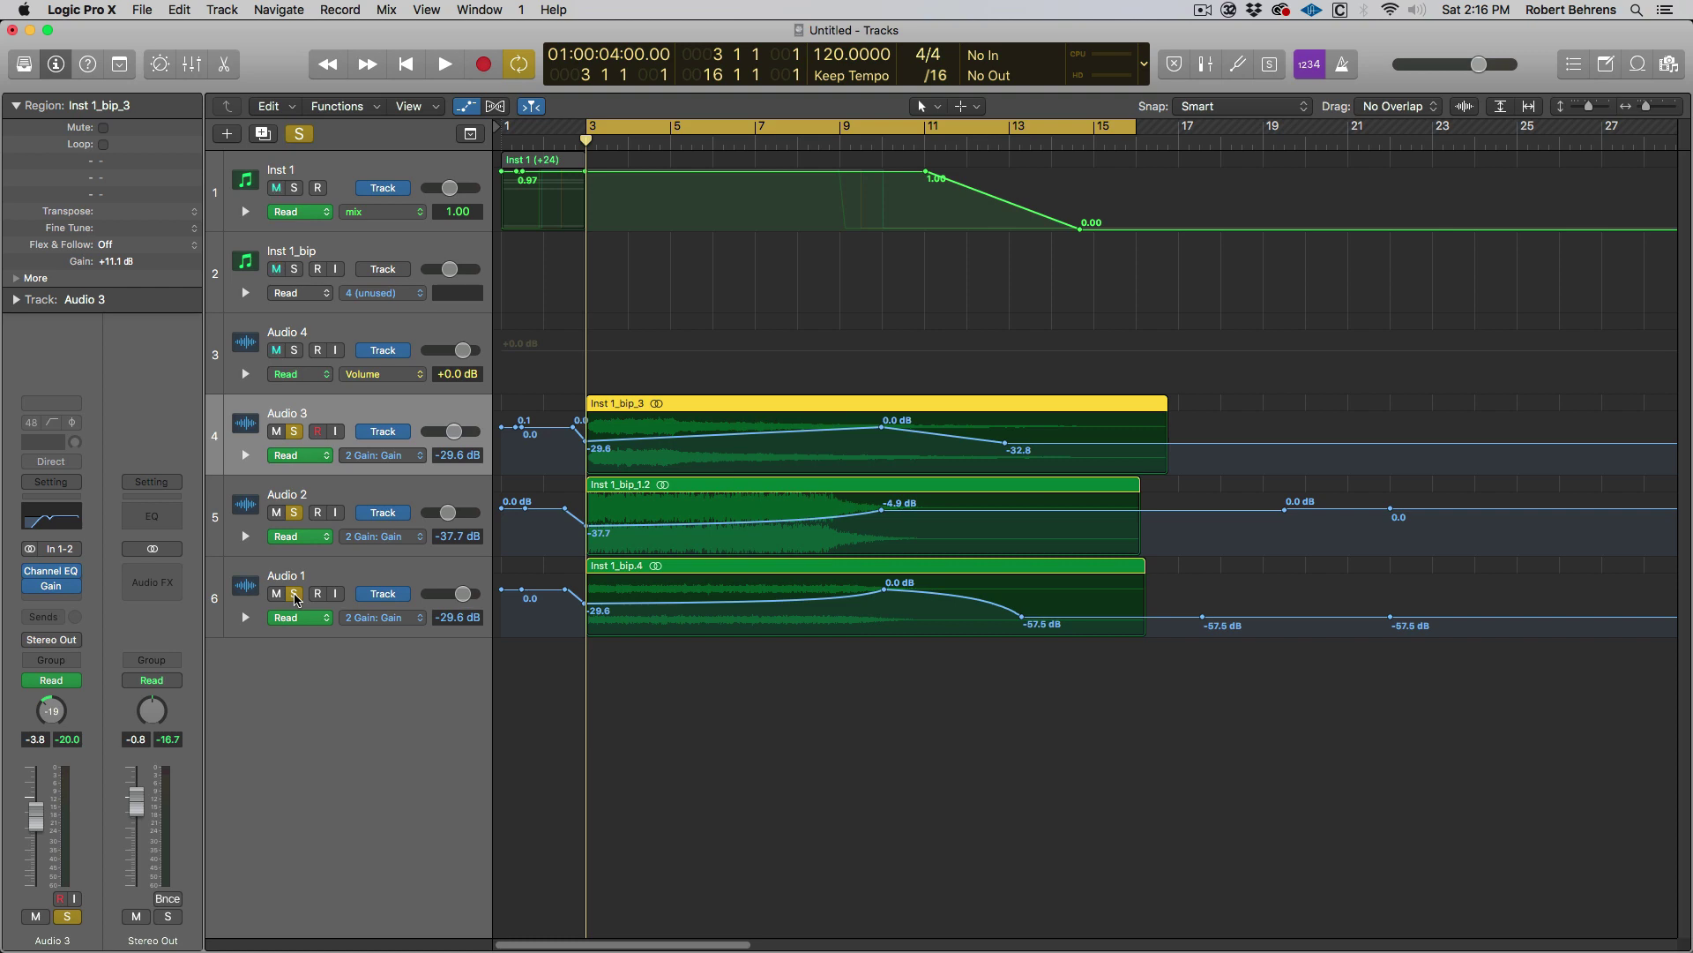
pyautogui.press('space')
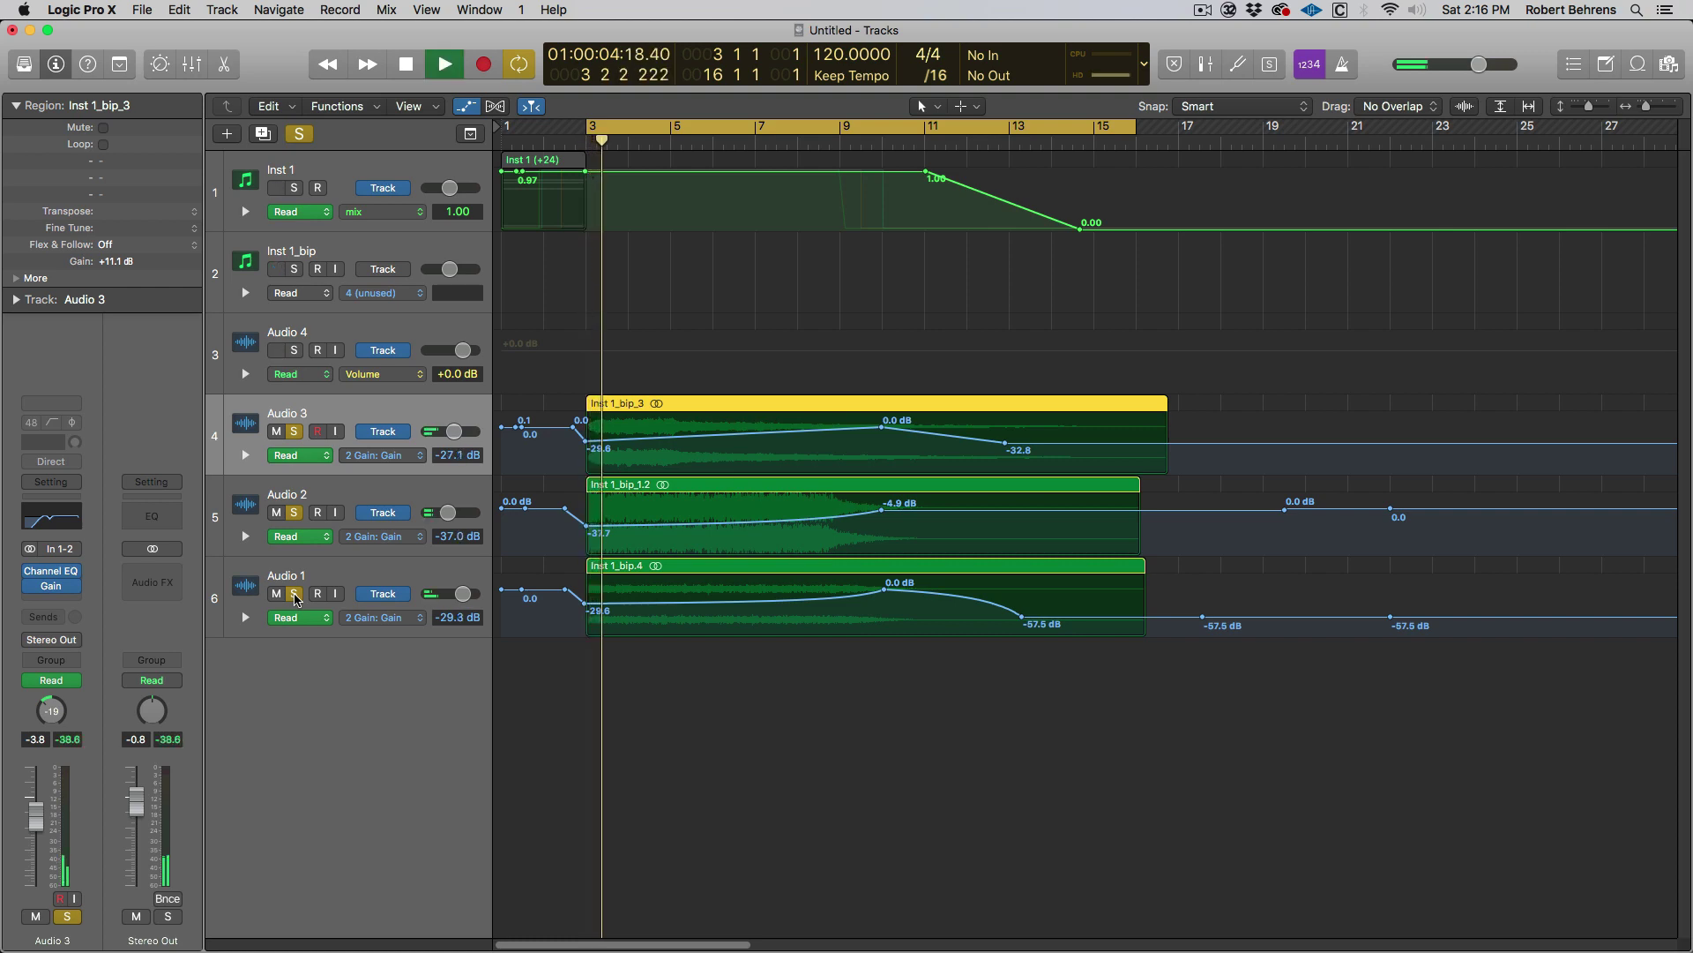